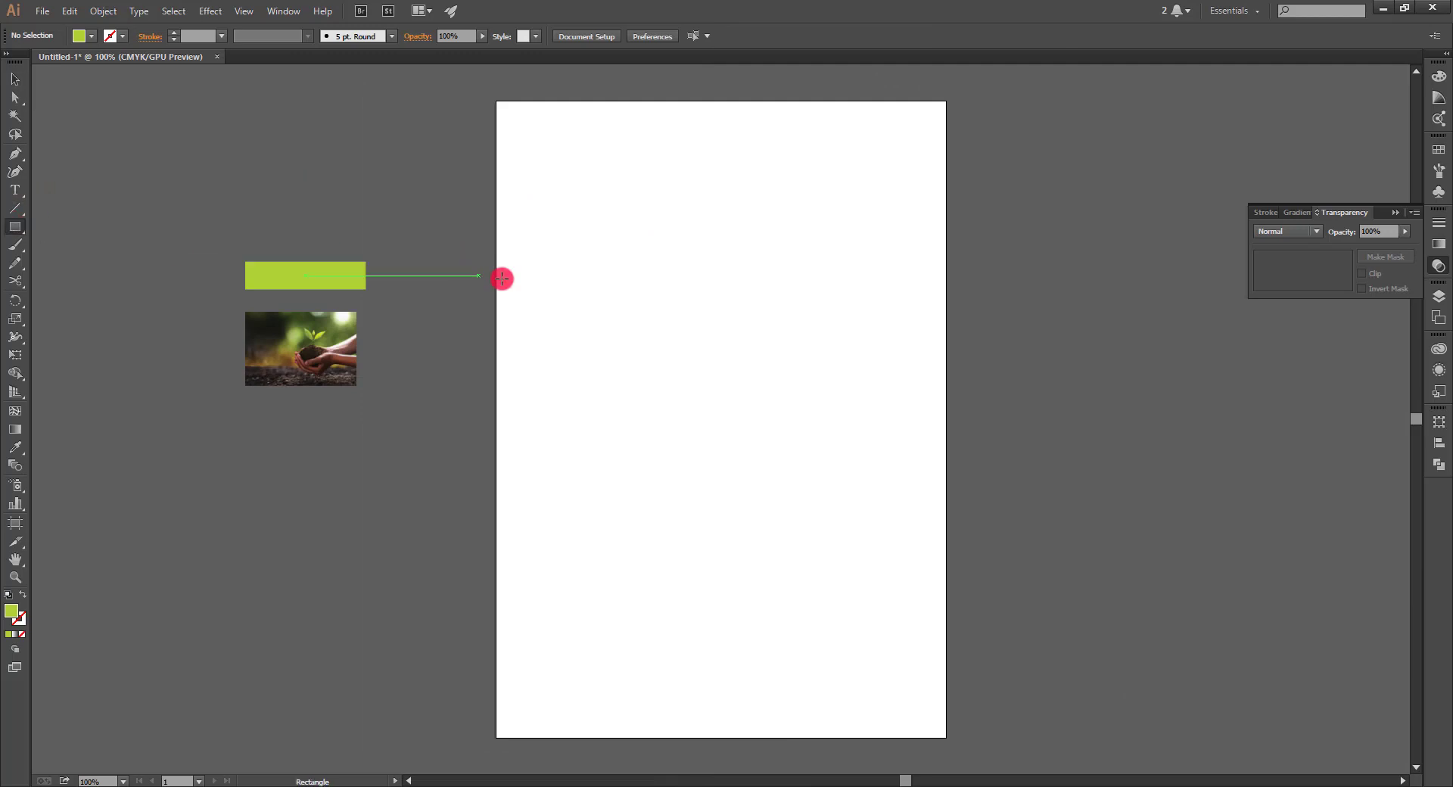
Draw a tan-filled rectangle spanning the full page width across the middle.
drag(496, 270, 945, 553)
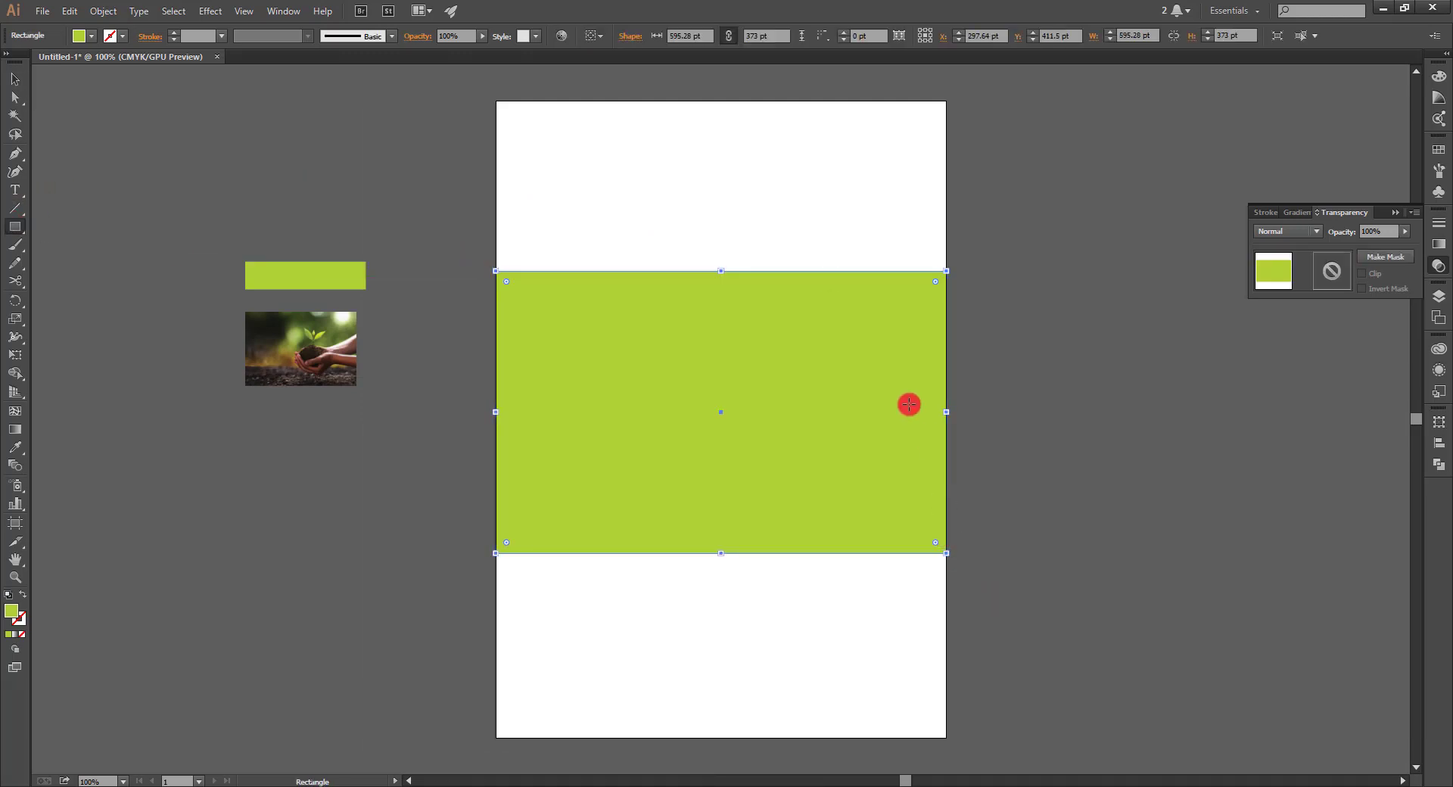
click(90, 35)
click(95, 89)
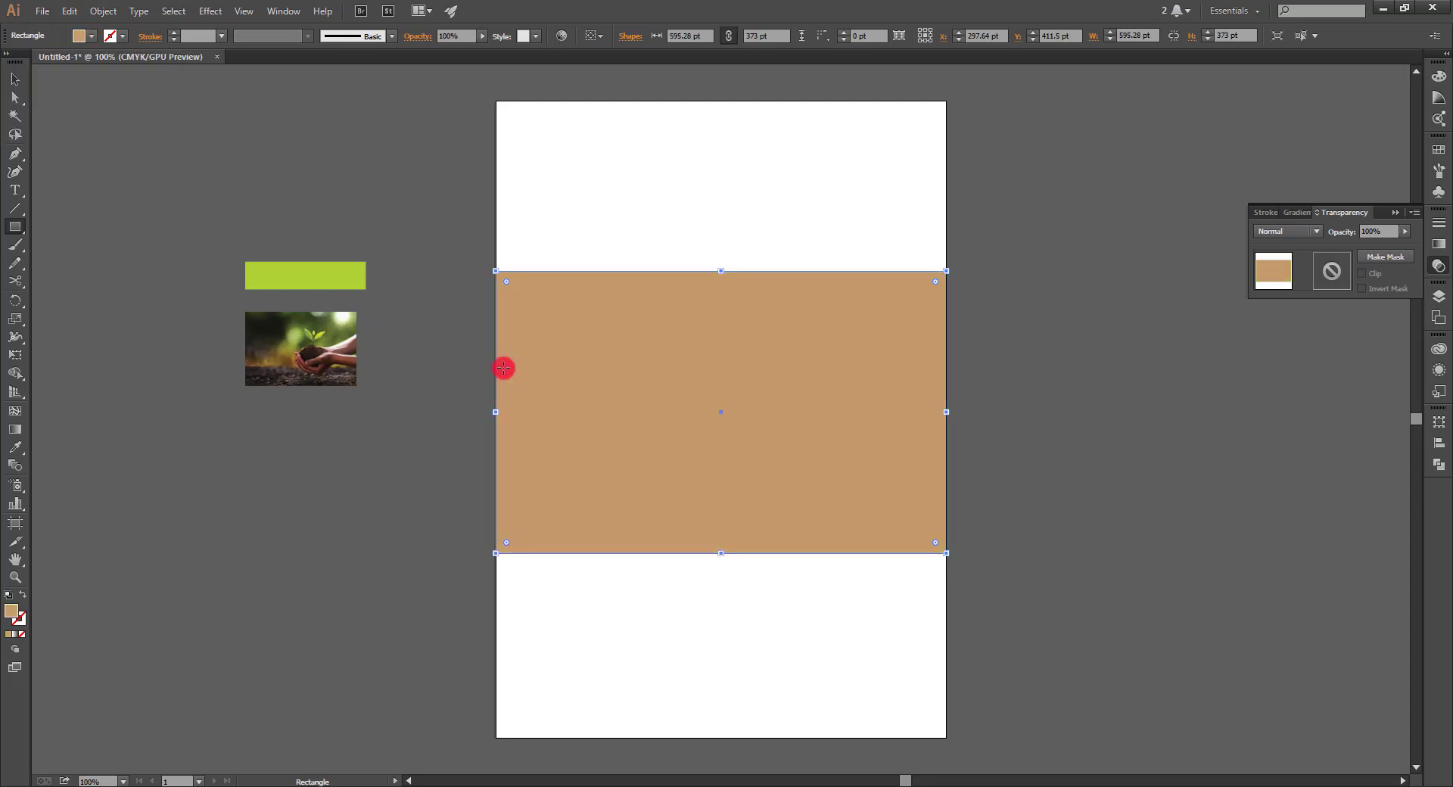
click(467, 278)
key(Escape)
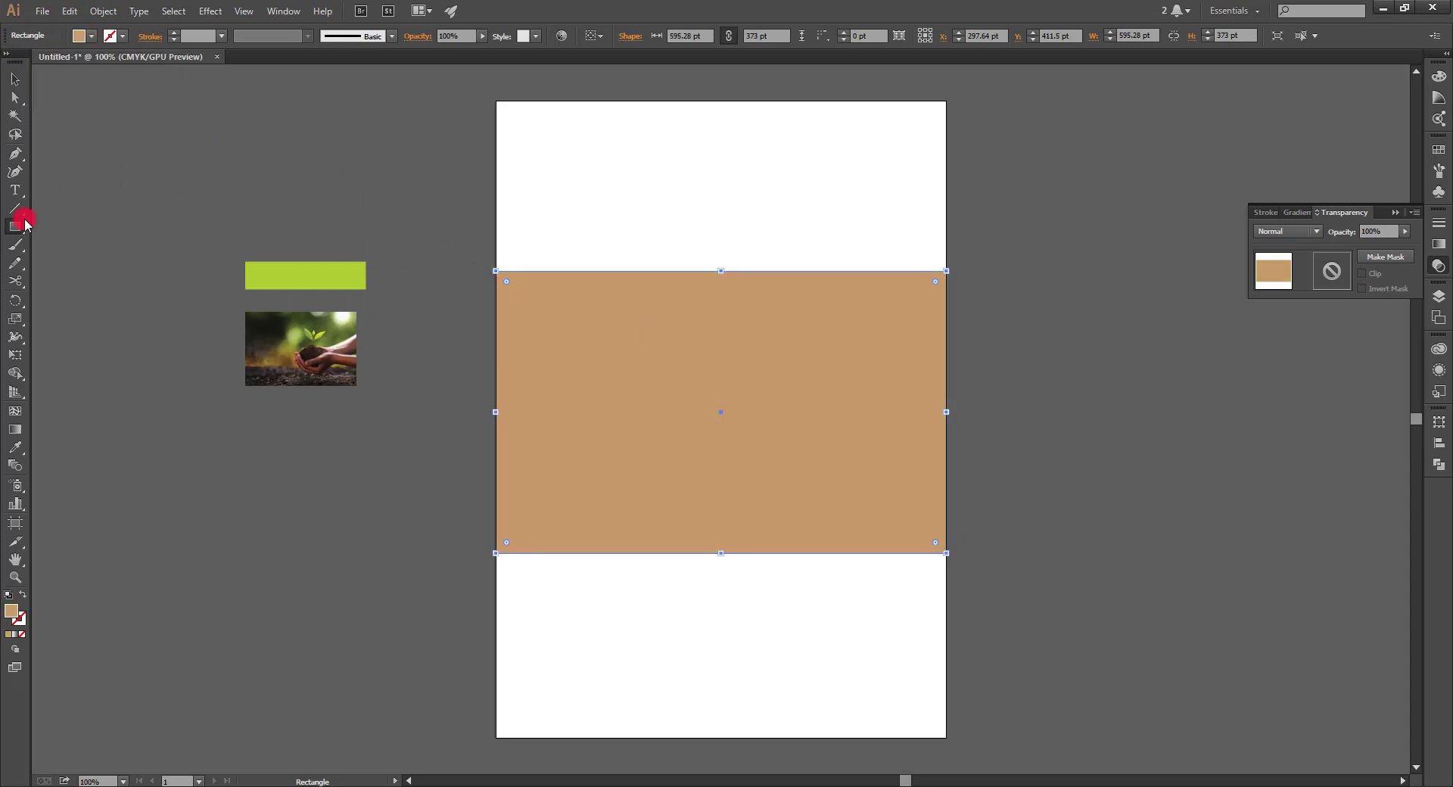
Move the green bar and plant photo to the lower left of the page.
click(14, 89)
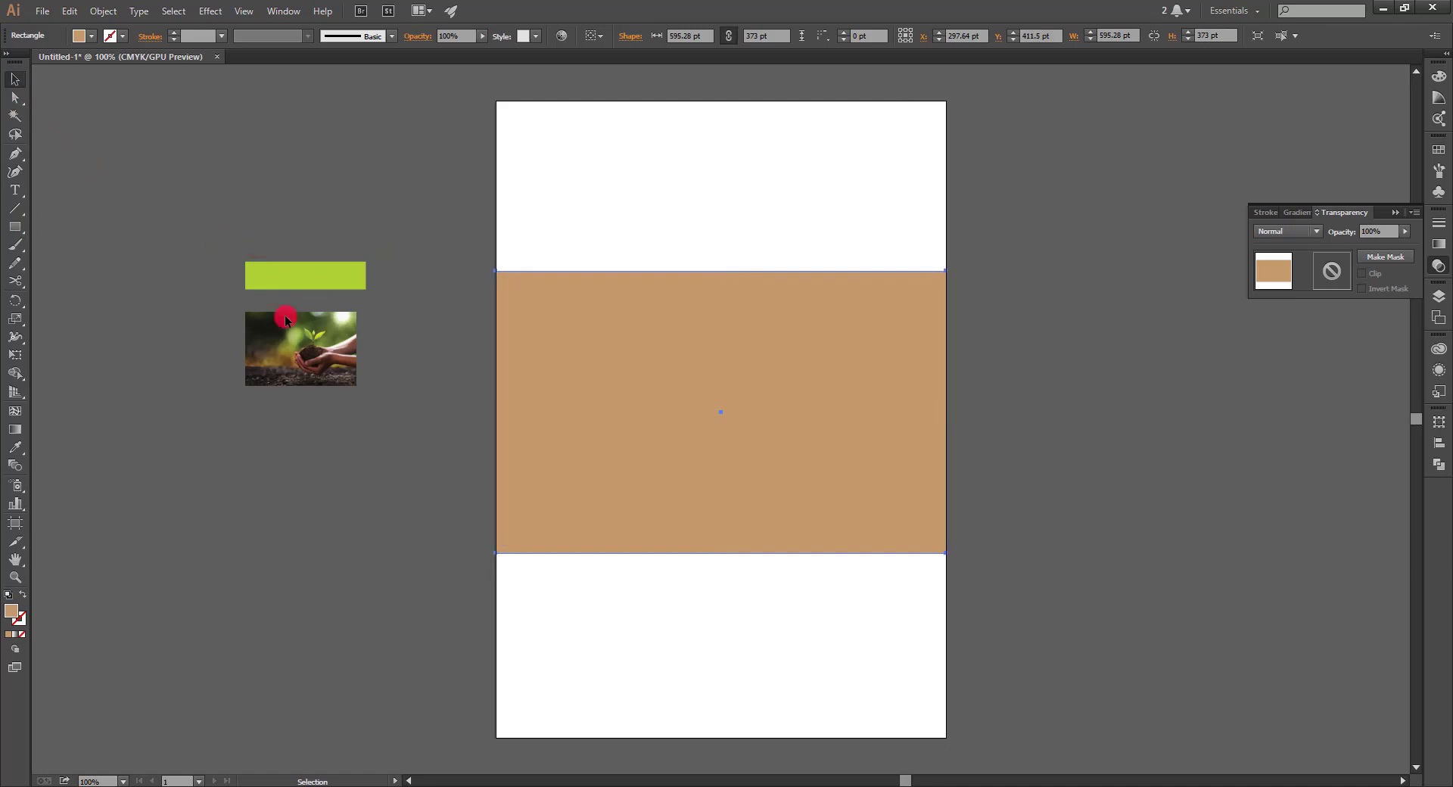
drag(382, 254, 124, 693)
click(43, 168)
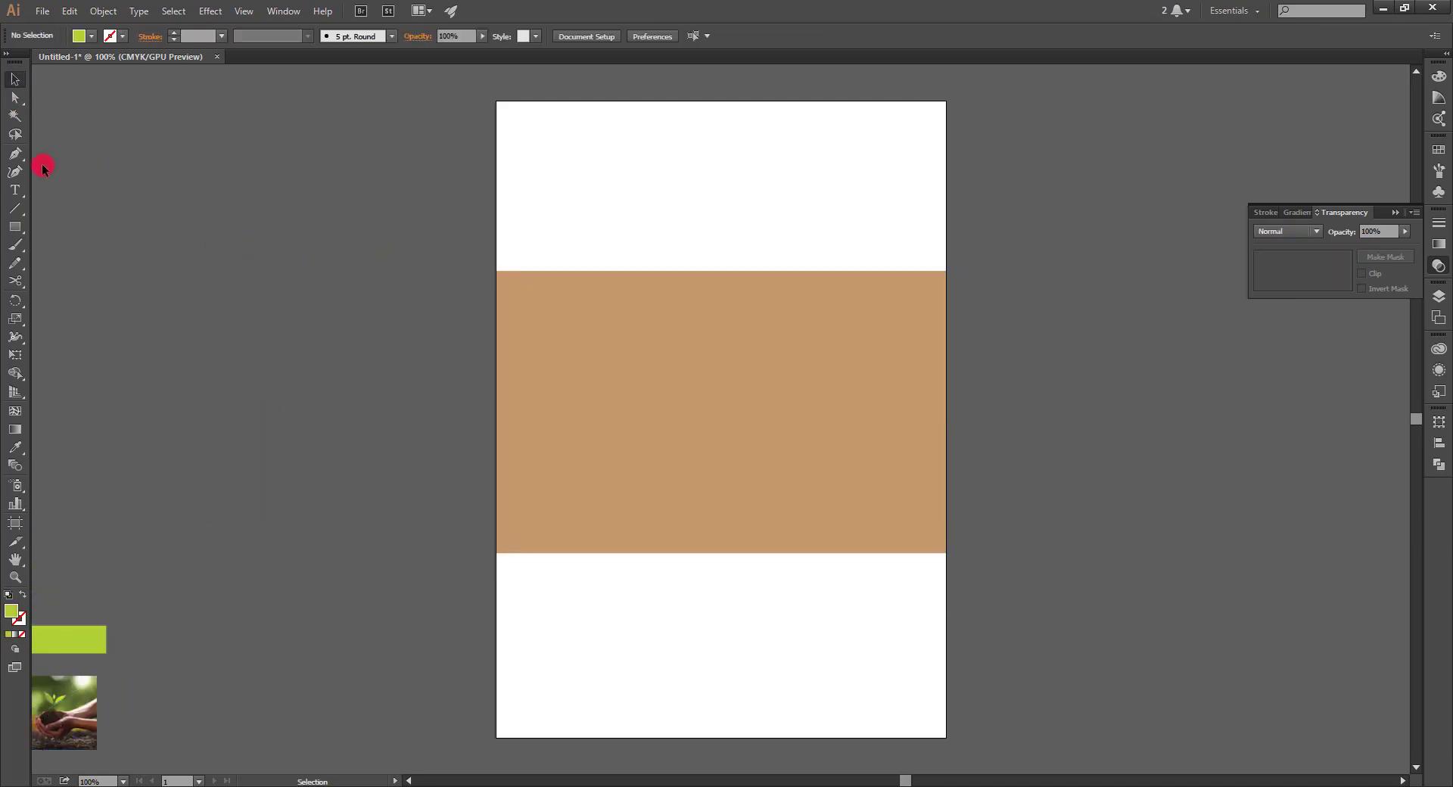
Draw a tall green rectangle, rotate it 45°, and place it over the top-left corner.
mouse_move(216, 214)
mouse_down()
mouse_move(240, 519)
mouse_move(331, 600)
mouse_up()
click(12, 78)
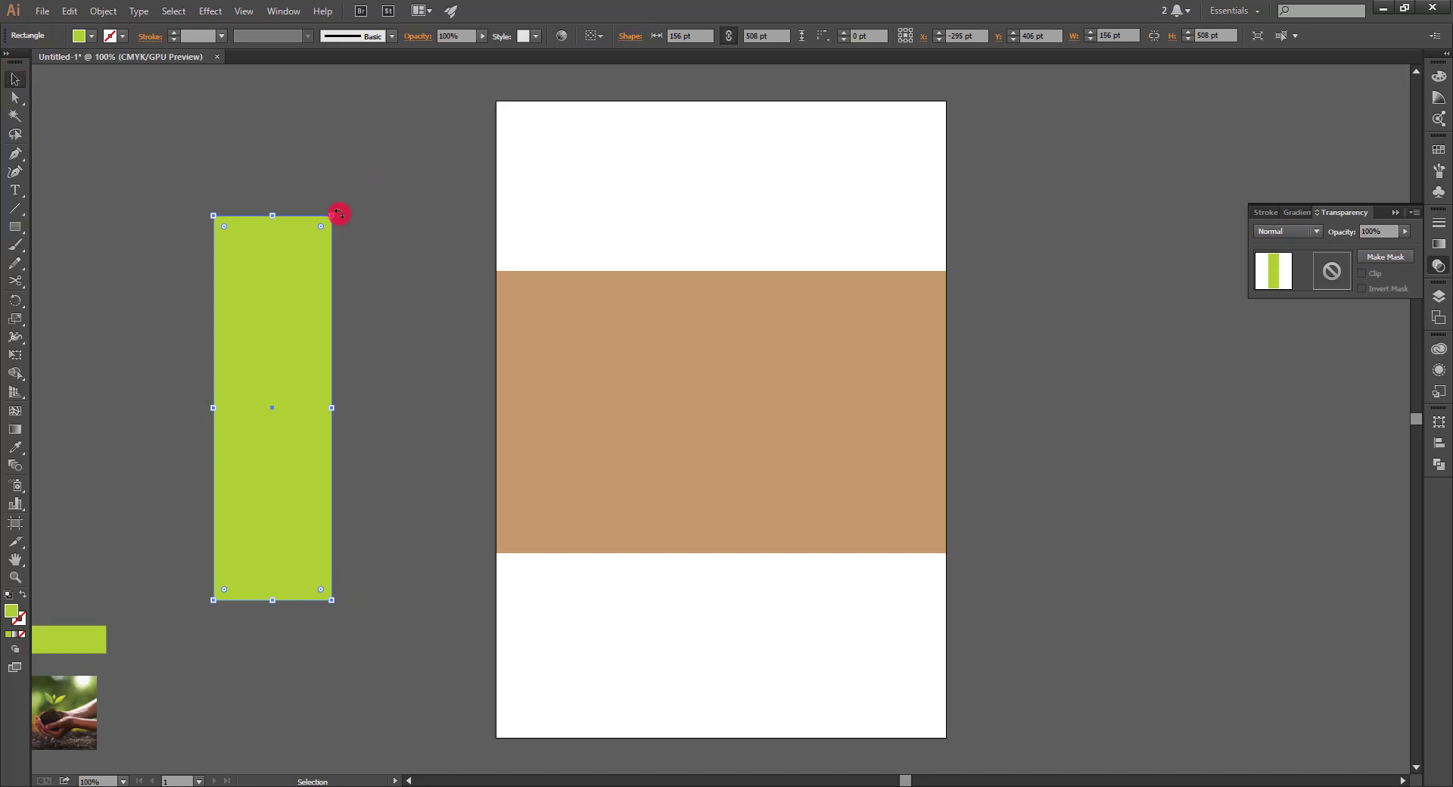
mouse_move(338, 214)
mouse_down()
mouse_move(396, 315)
mouse_move(574, 88)
mouse_up()
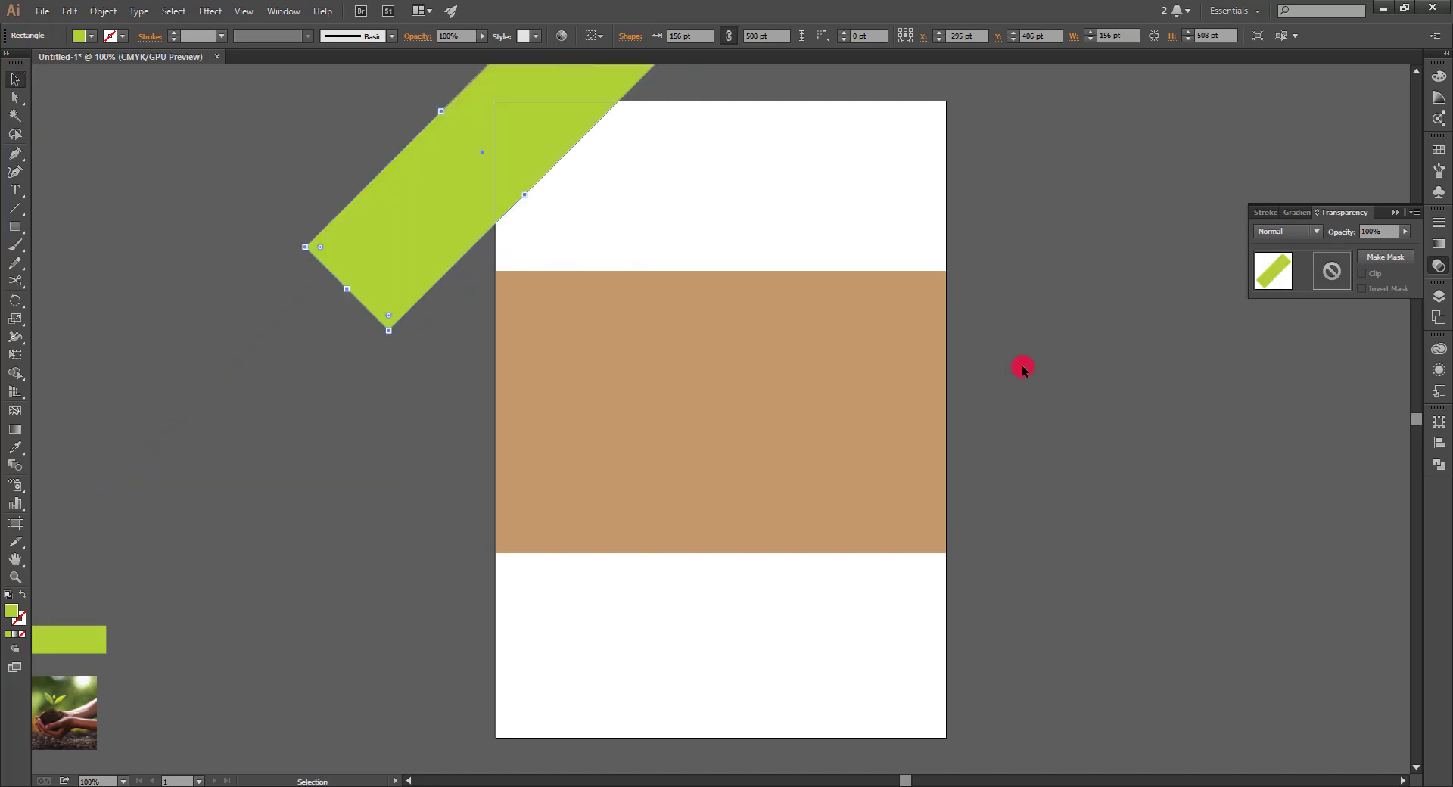
mouse_move(563, 204)
mouse_down()
mouse_move(510, 165)
mouse_move(615, 209)
mouse_up()
drag(615, 352, 614, 350)
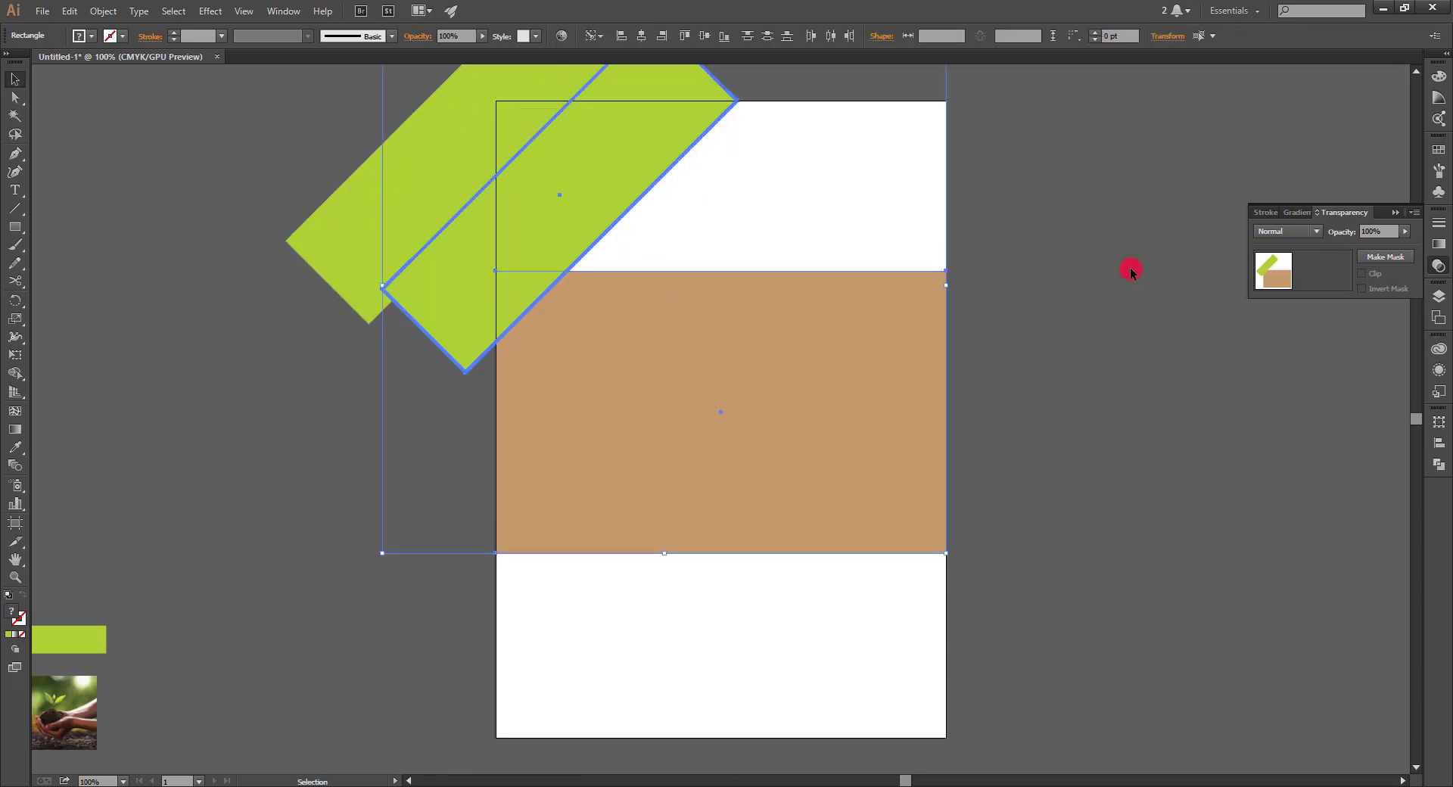
Set the left green stripe's blend mode to Multiply so overlaps darken.
click(435, 279)
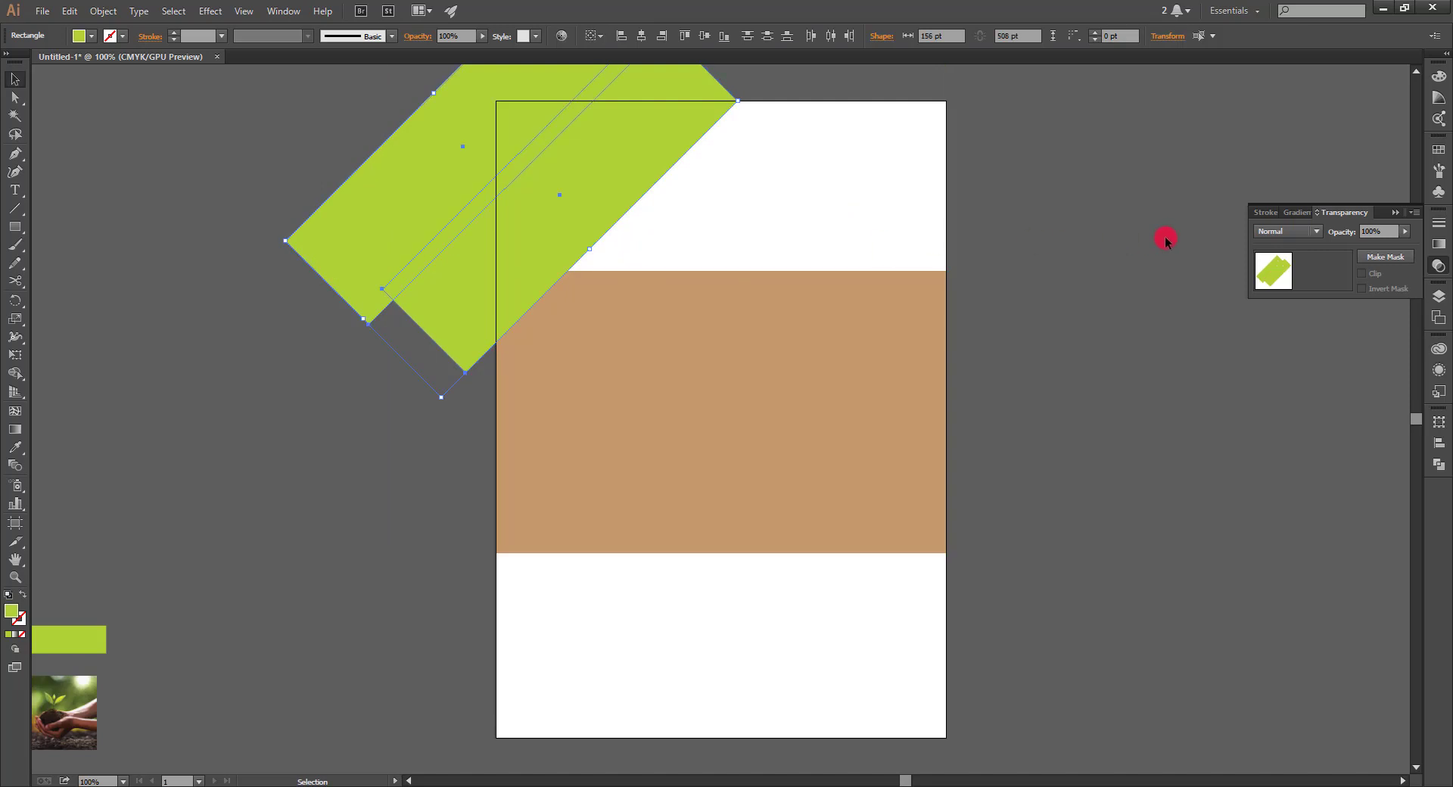
click(1287, 231)
click(1287, 300)
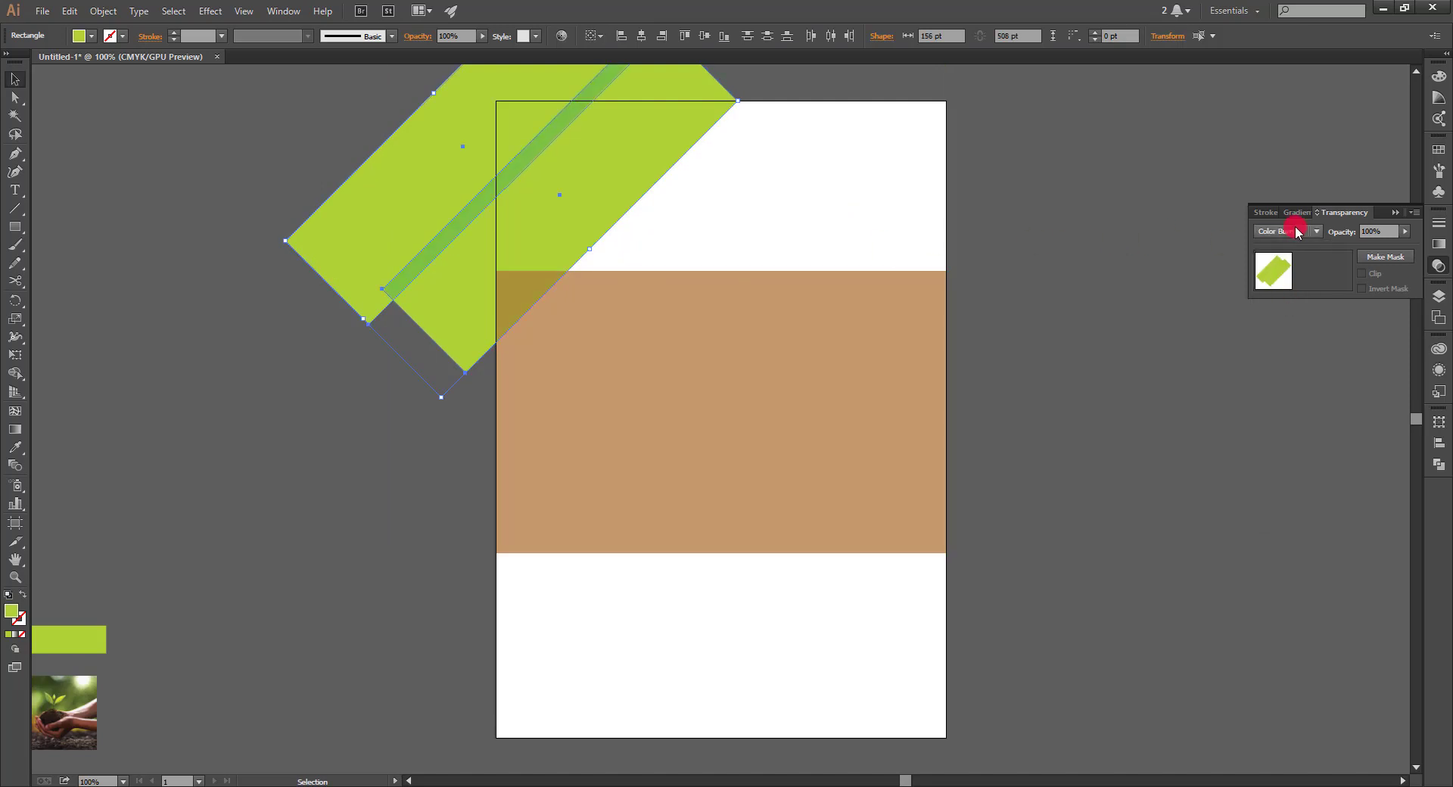
click(1296, 231)
click(1301, 295)
click(1300, 233)
click(1290, 282)
click(578, 250)
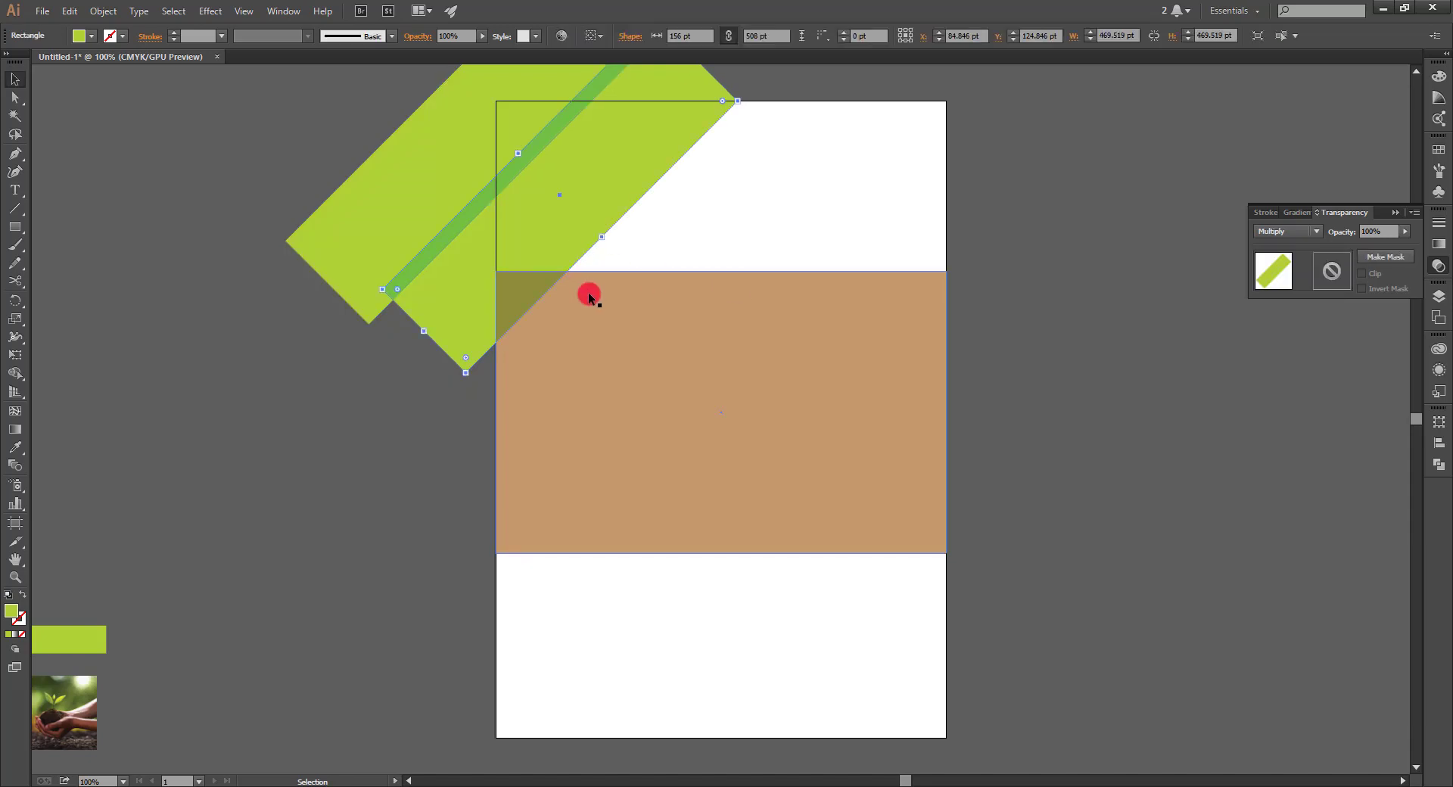
Lengthen both top-left green stripes toward the upper right and nudge them into place.
drag(589, 296, 539, 389)
drag(672, 213, 746, 139)
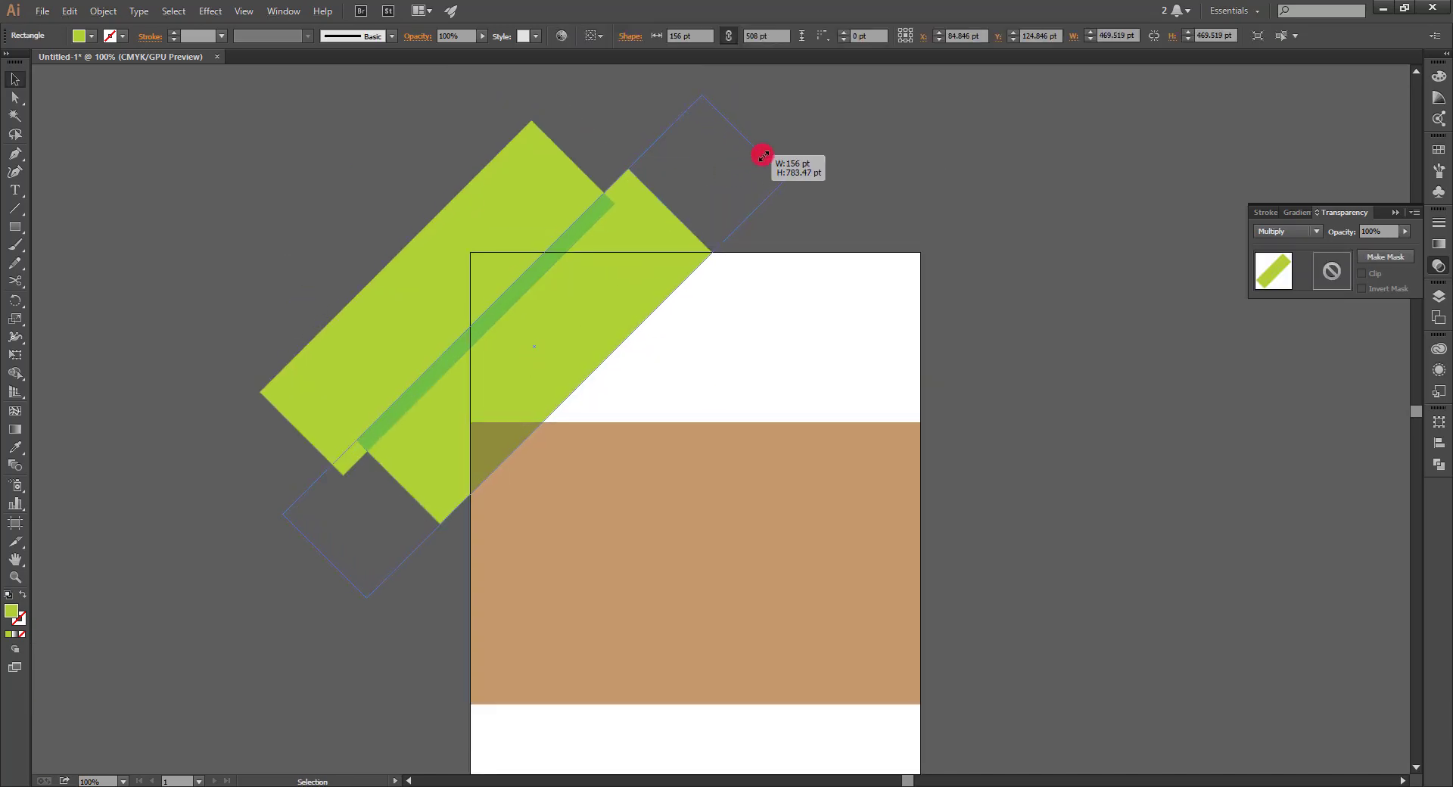
click(511, 280)
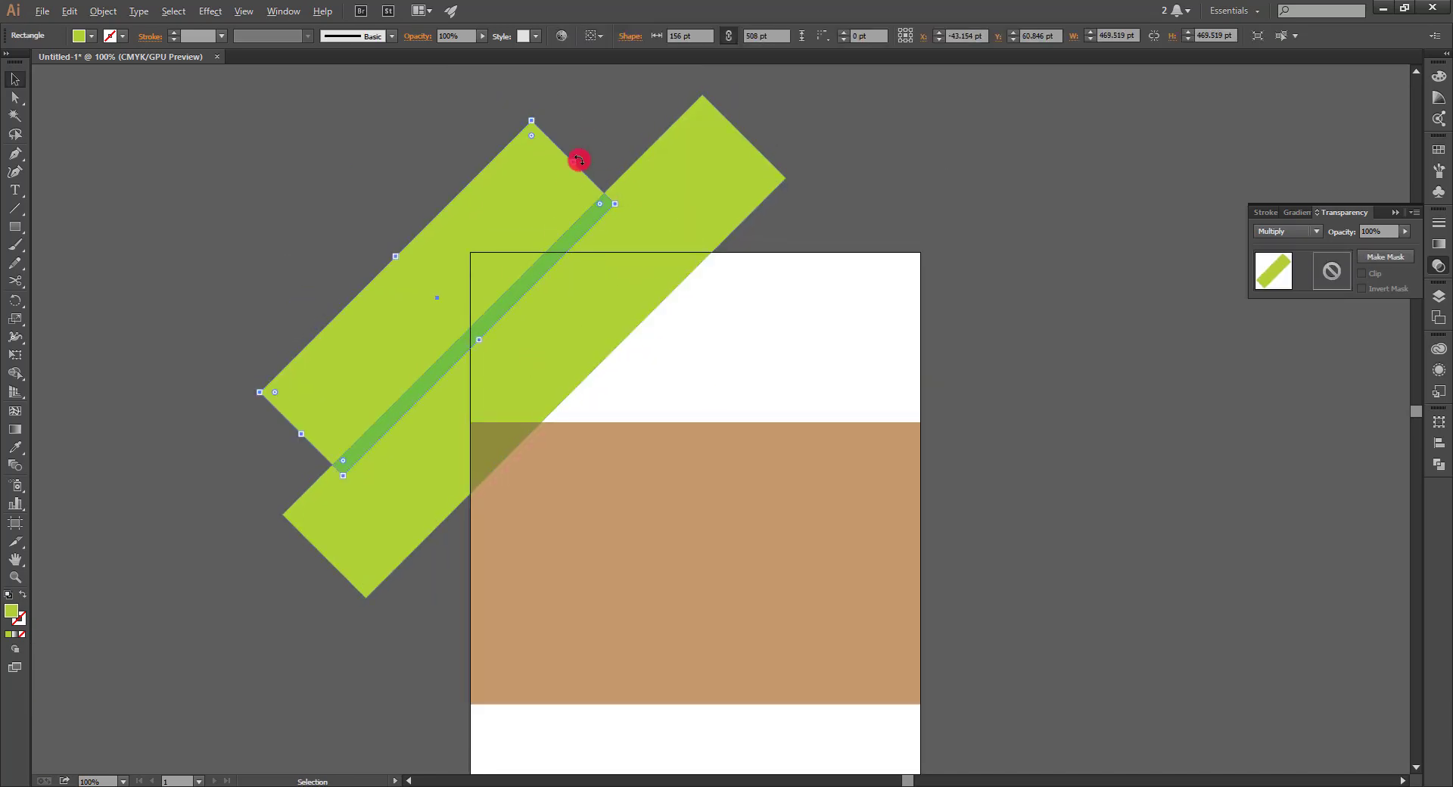
drag(575, 163, 651, 130)
drag(516, 279, 580, 283)
mouse_move(611, 342)
mouse_down()
mouse_move(638, 331)
mouse_move(616, 328)
mouse_up()
Copy a green stripe across the page's lower right over the tan band.
scroll(785, 298, down, 3)
scroll(557, 243, right, 1)
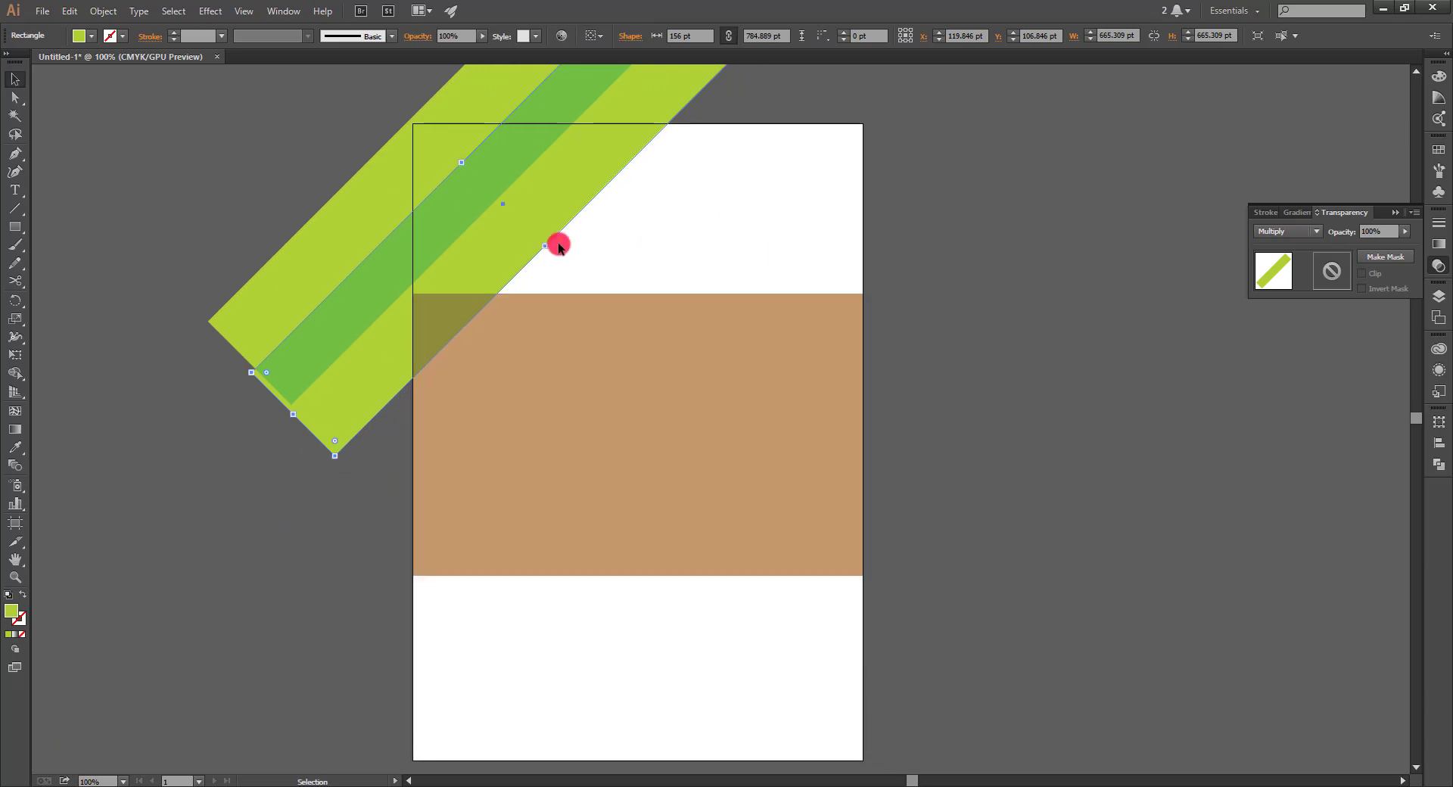
mouse_move(541, 240)
mouse_down()
mouse_move(882, 634)
mouse_move(814, 649)
mouse_move(804, 489)
mouse_move(719, 481)
mouse_up()
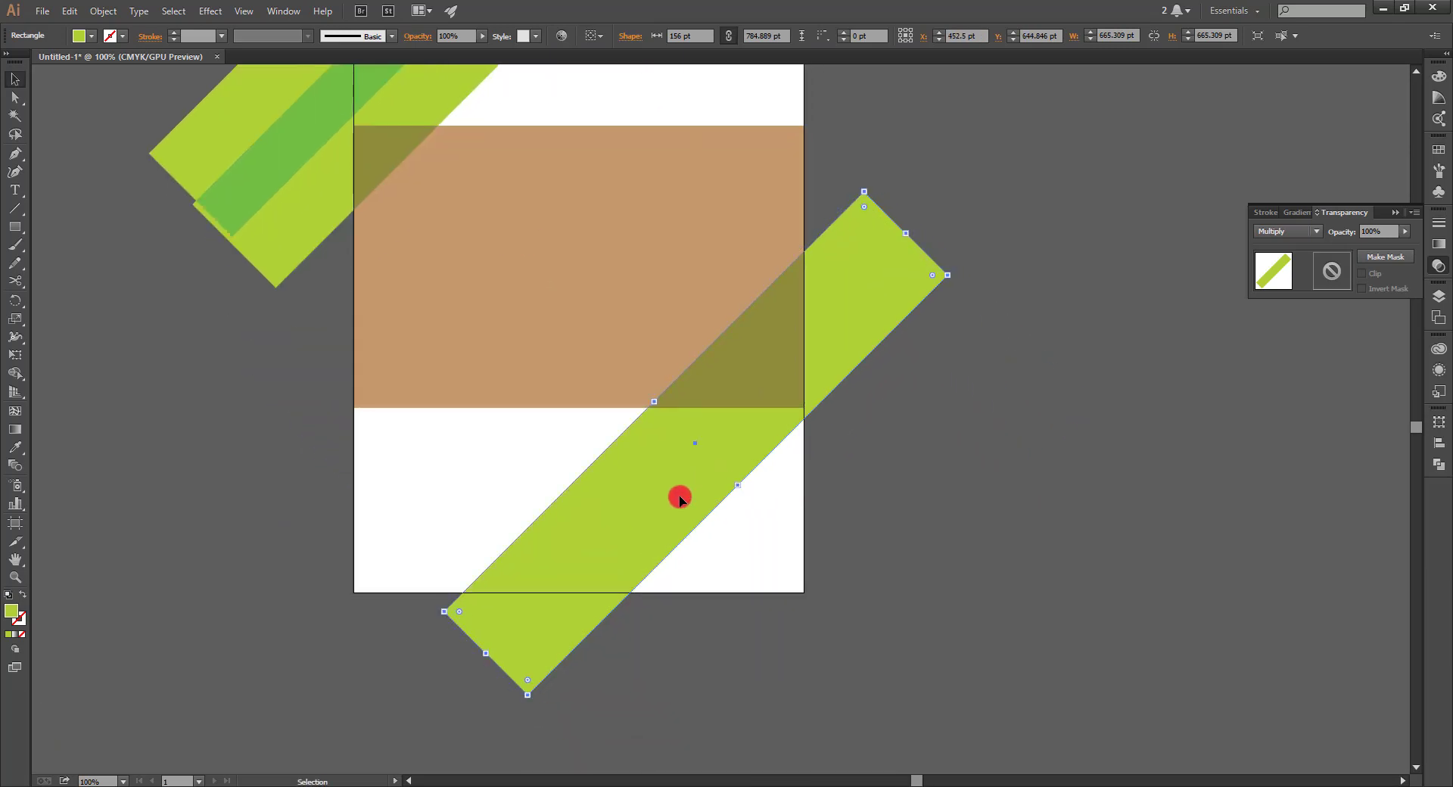
Duplicate the lower-right stripe as a narrow offset copy and stretch it longer.
click(788, 492)
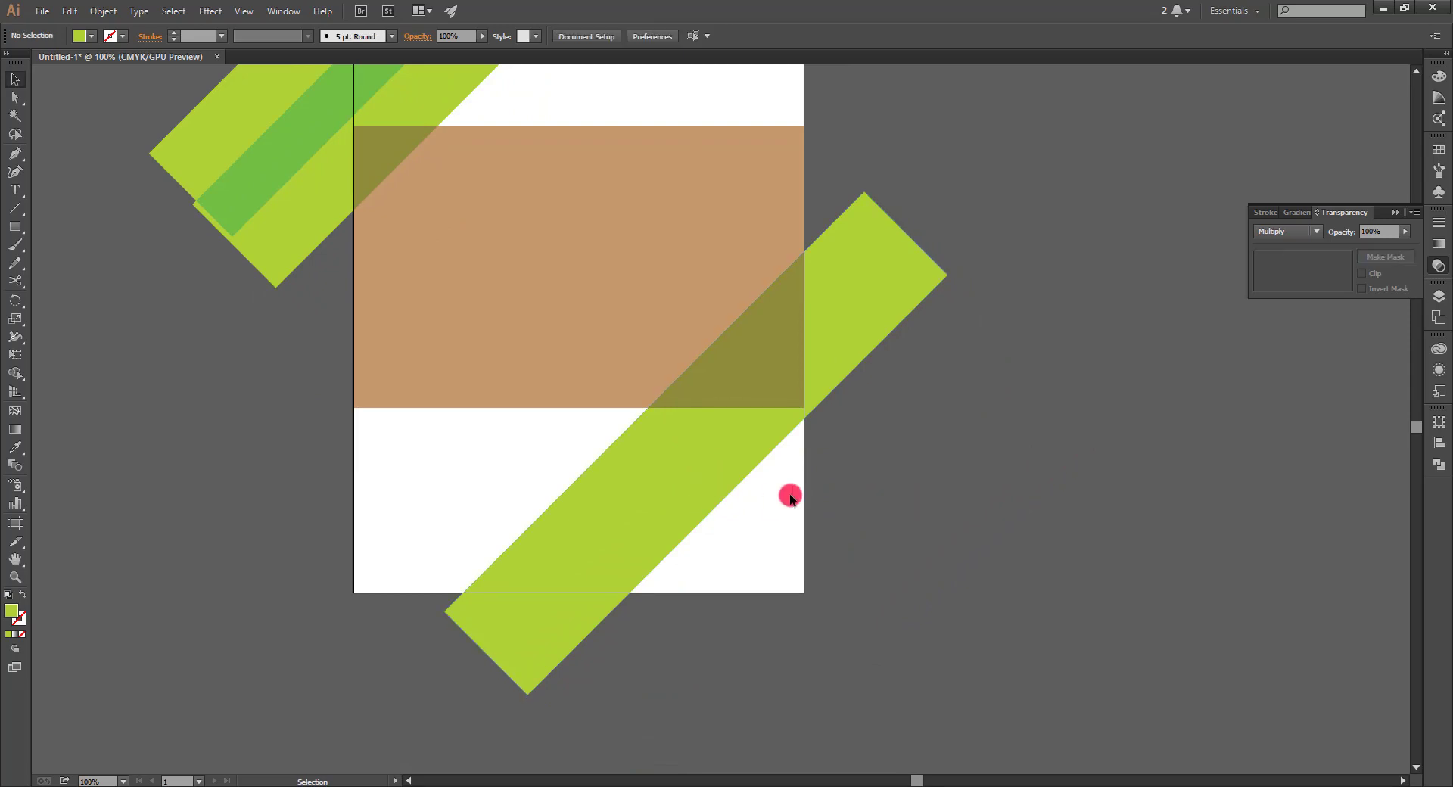
click(710, 486)
mouse_move(661, 495)
mouse_down()
mouse_move(694, 527)
mouse_move(681, 535)
mouse_move(679, 463)
mouse_move(731, 569)
mouse_up()
click(940, 490)
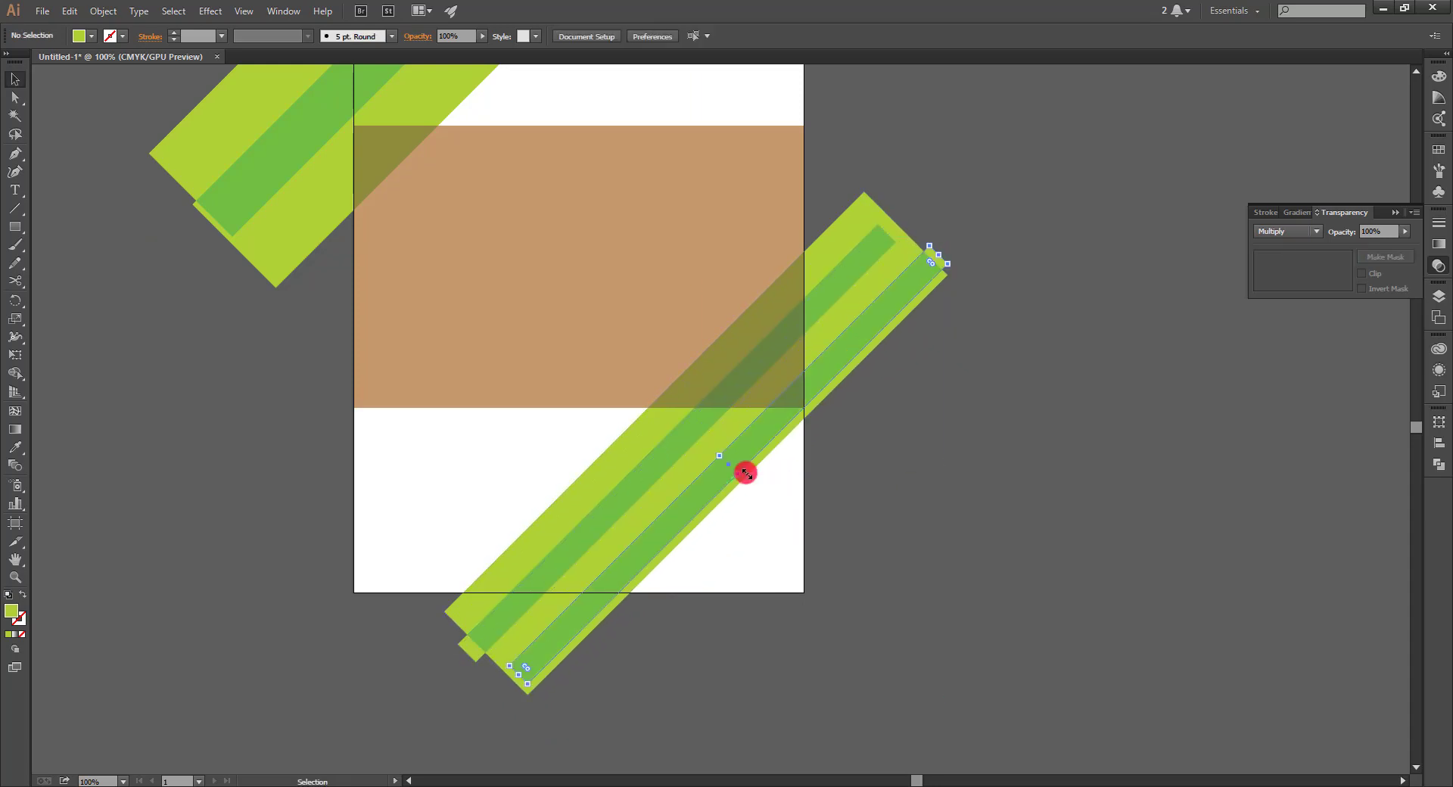
drag(938, 256, 1064, 136)
Place another stripe copy further right and widen it toward the lower right.
click(918, 445)
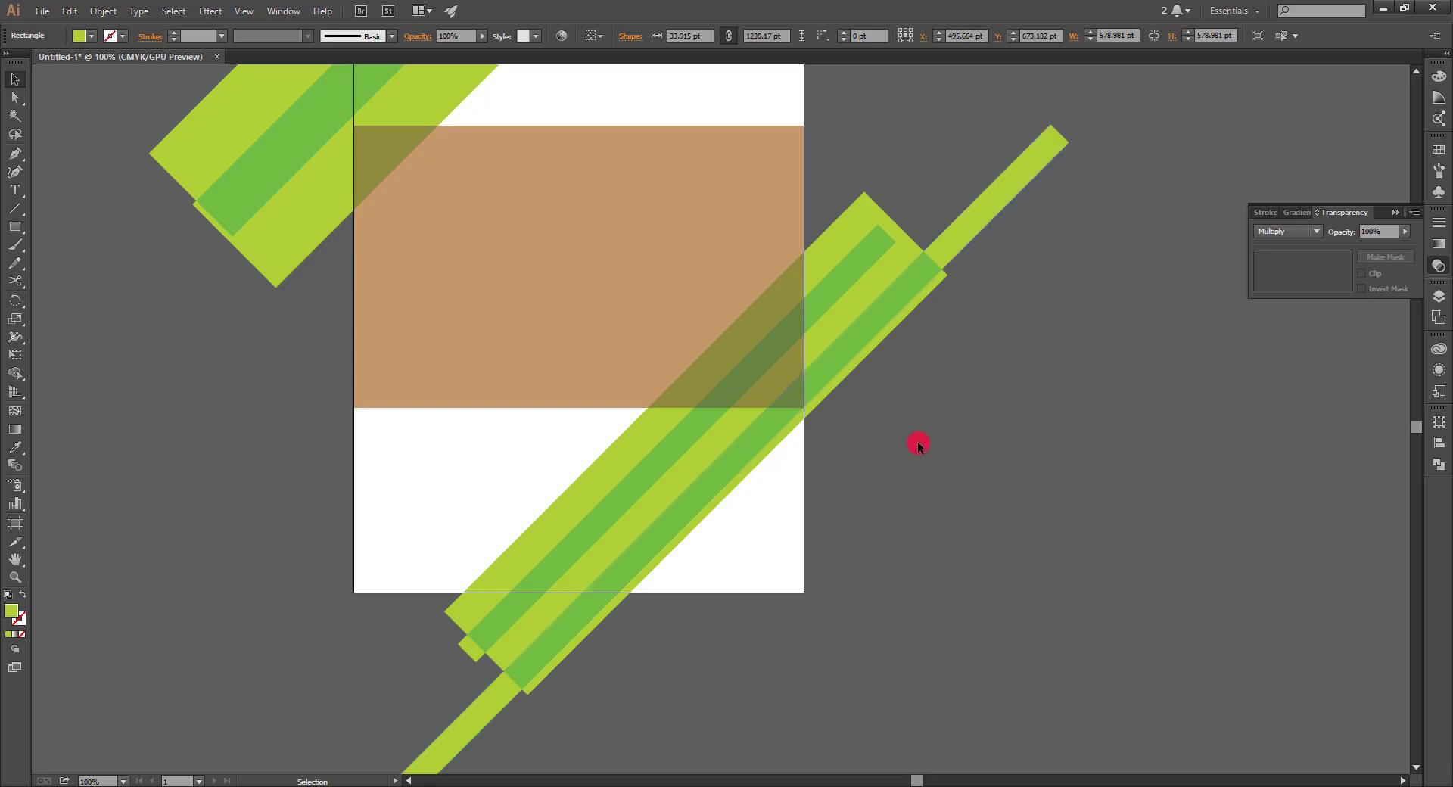
mouse_move(734, 477)
mouse_down()
mouse_move(787, 492)
mouse_move(842, 538)
mouse_move(905, 519)
mouse_up()
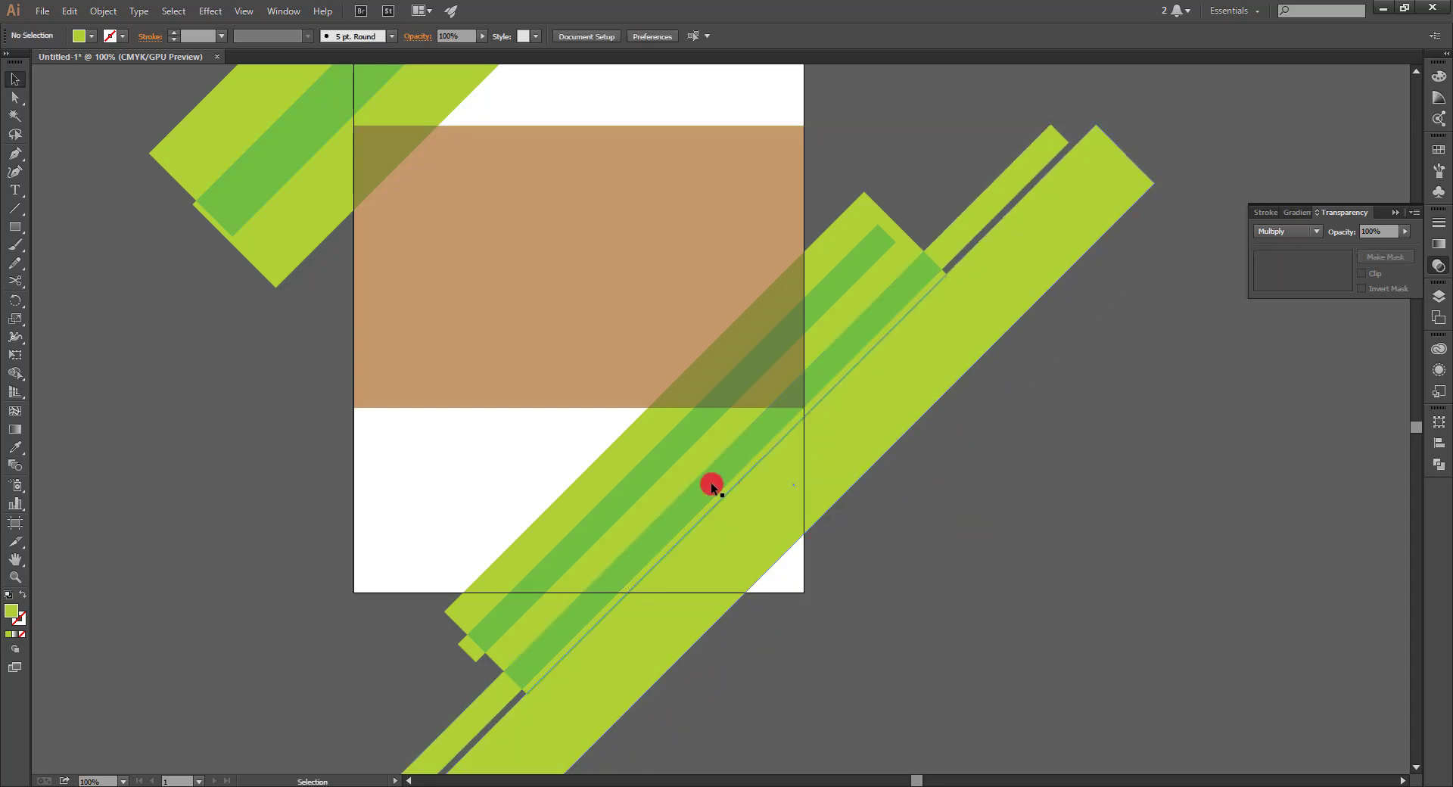
drag(714, 483, 901, 580)
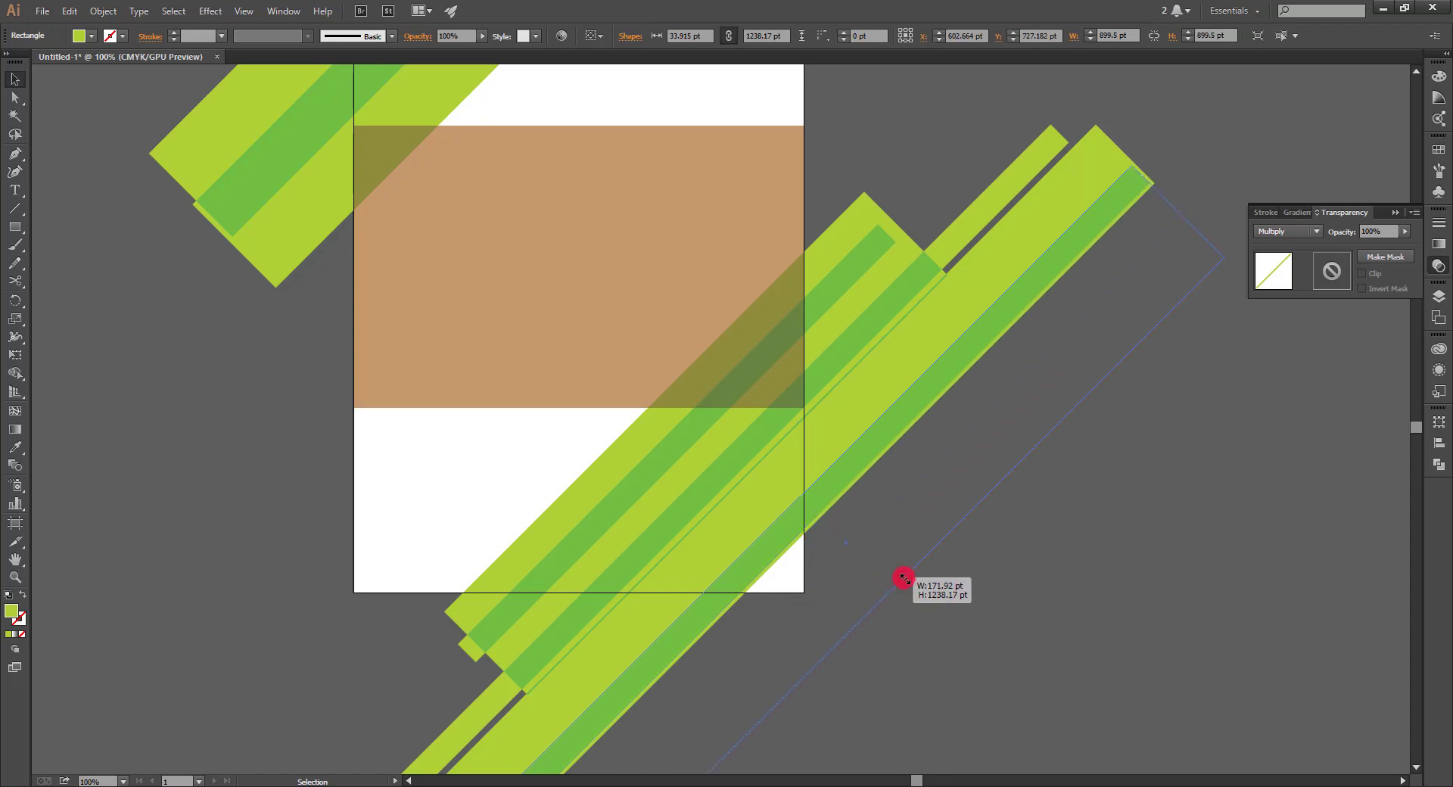
mouse_move(712, 481)
mouse_down()
mouse_move(740, 504)
mouse_move(764, 493)
mouse_up()
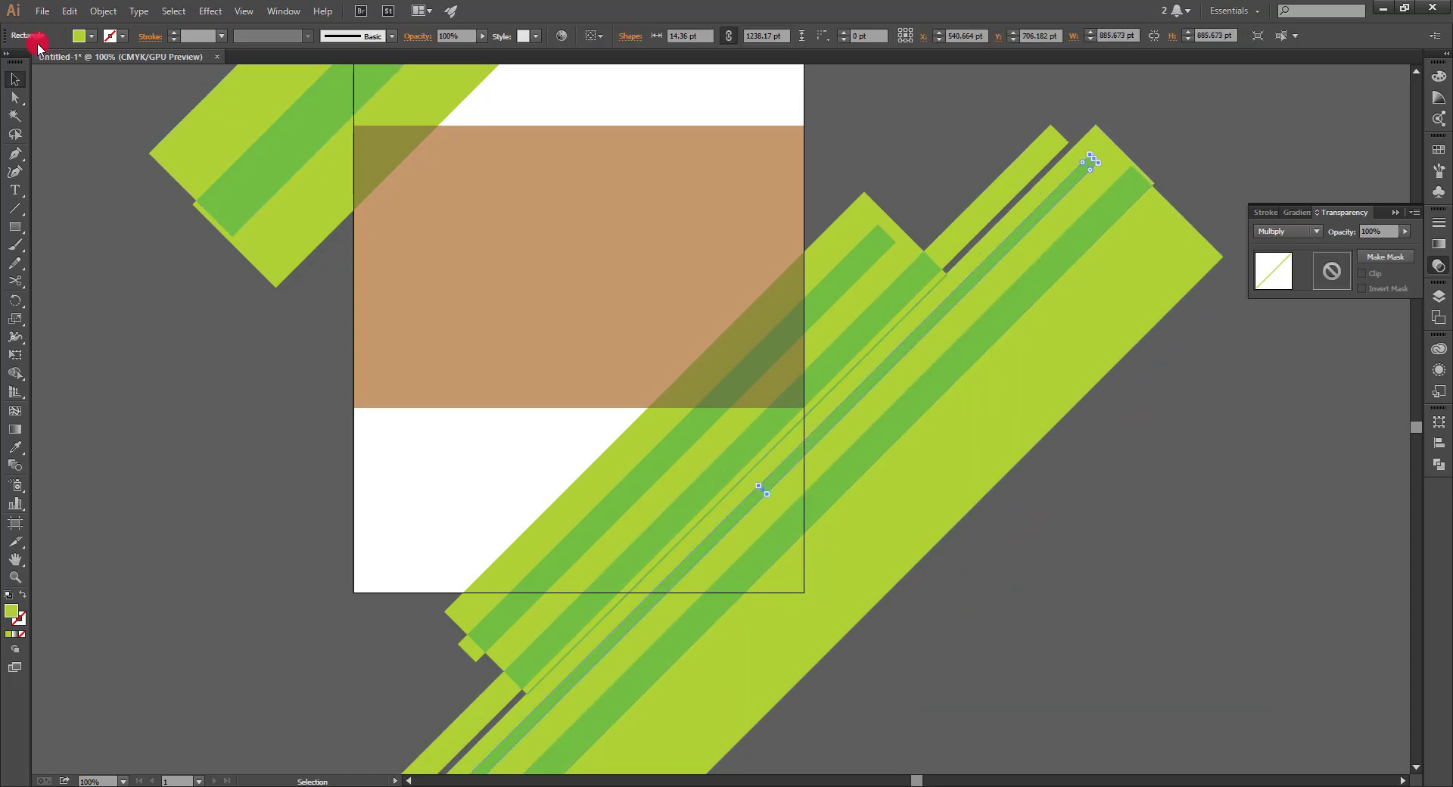
Fill the thin stripe white with Normal blend mode.
click(92, 36)
click(31, 62)
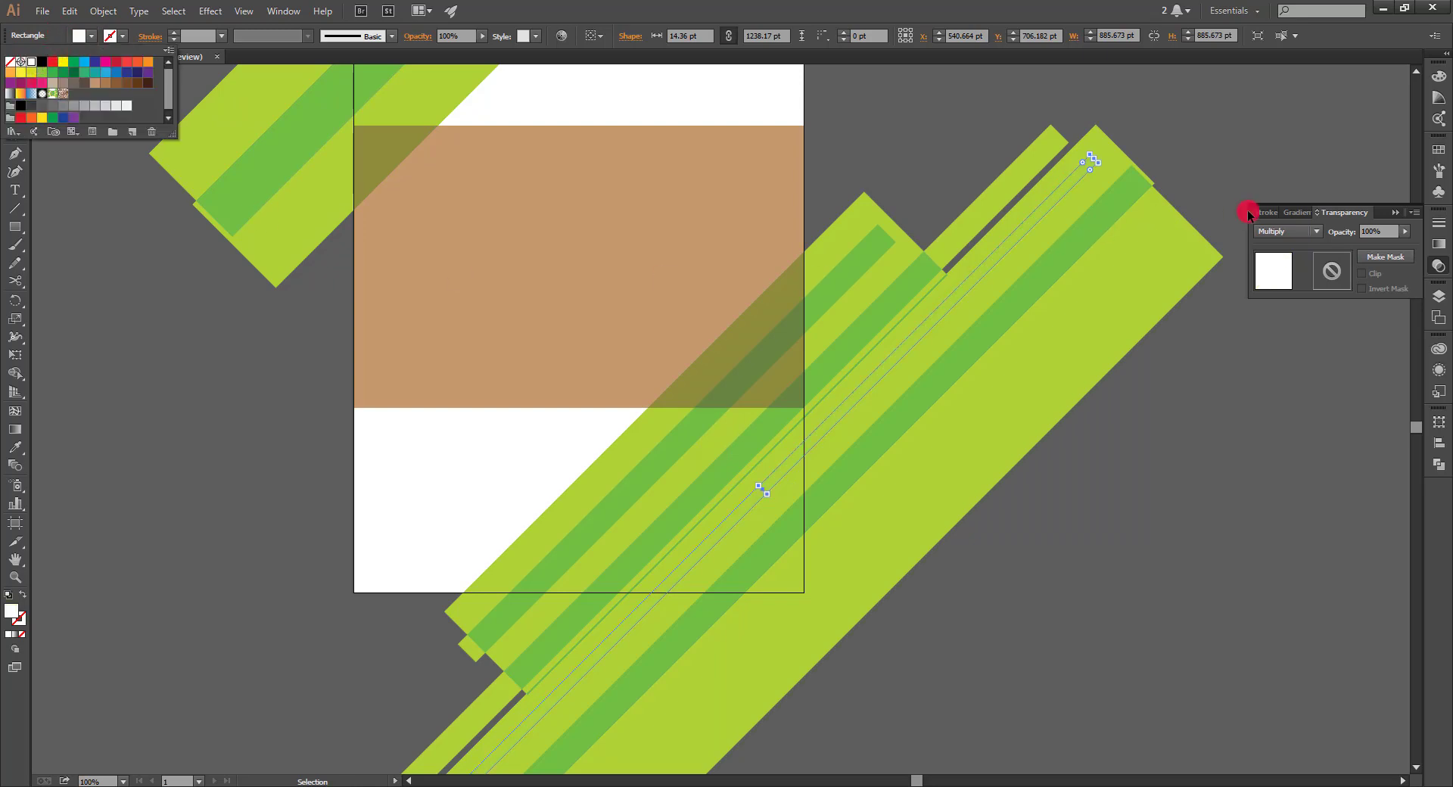
click(1284, 234)
click(1278, 244)
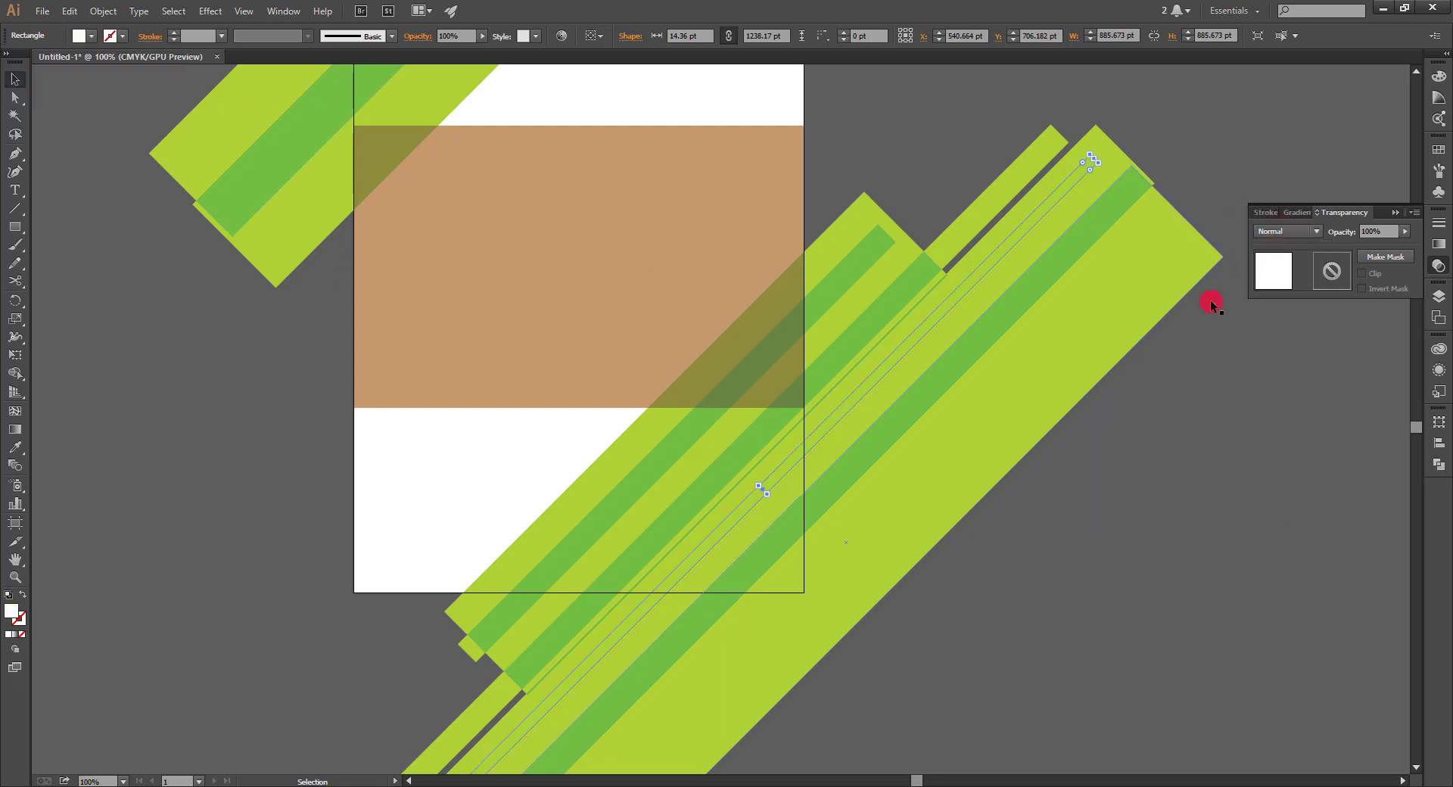
click(1208, 349)
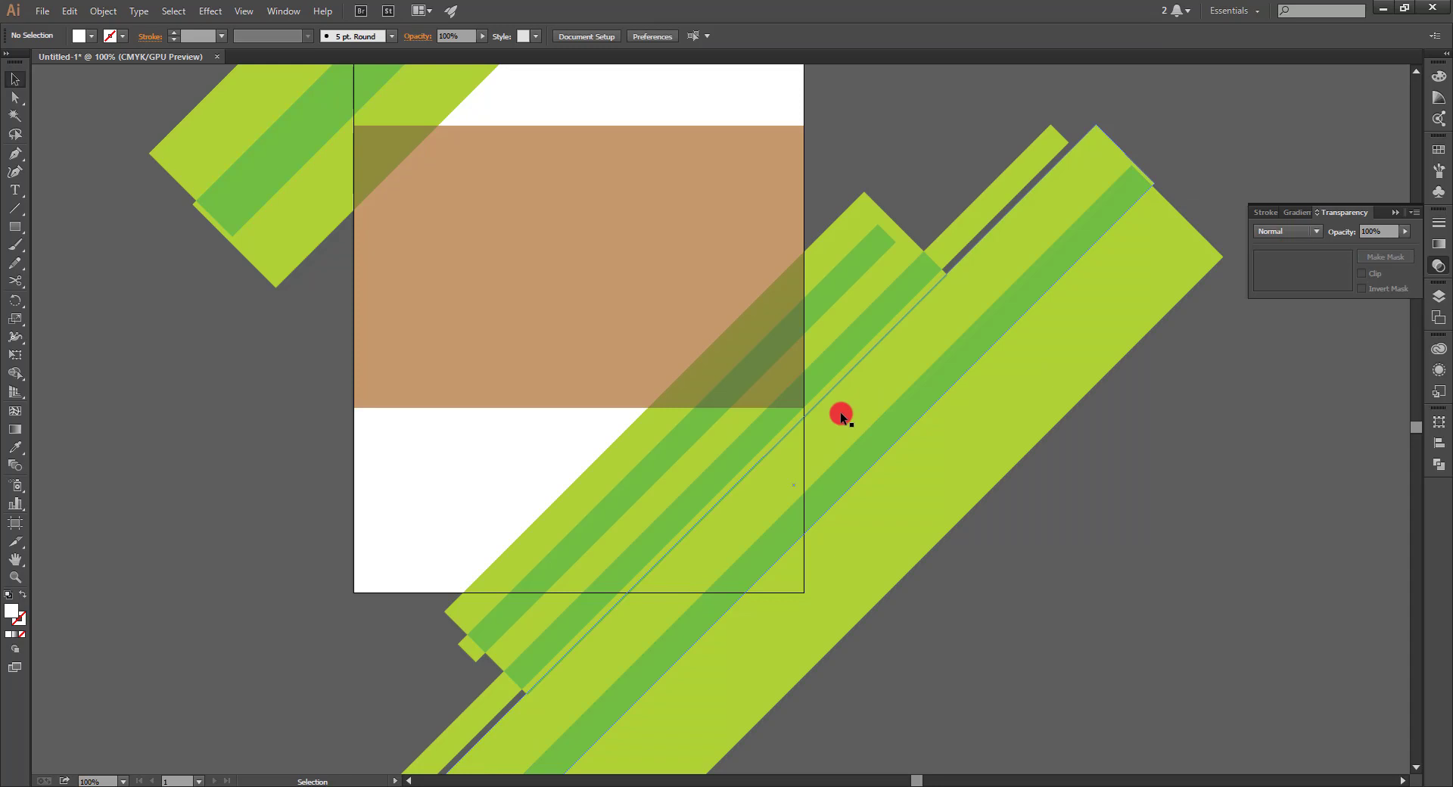
click(811, 448)
Bring the thin white stripe to the front, keeping it Normal so it shows white.
right_click(806, 458)
mouse_move(878, 666)
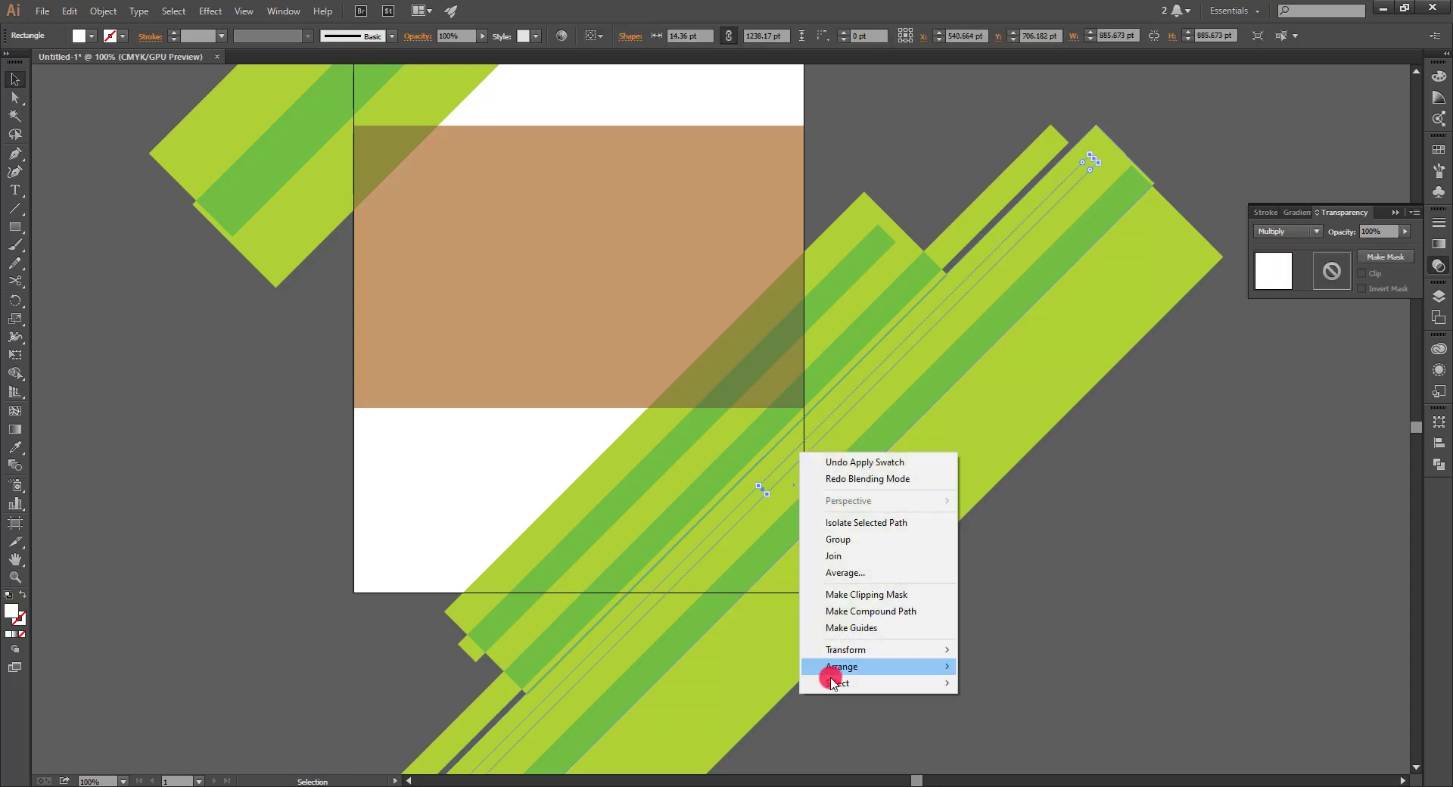
click(1012, 666)
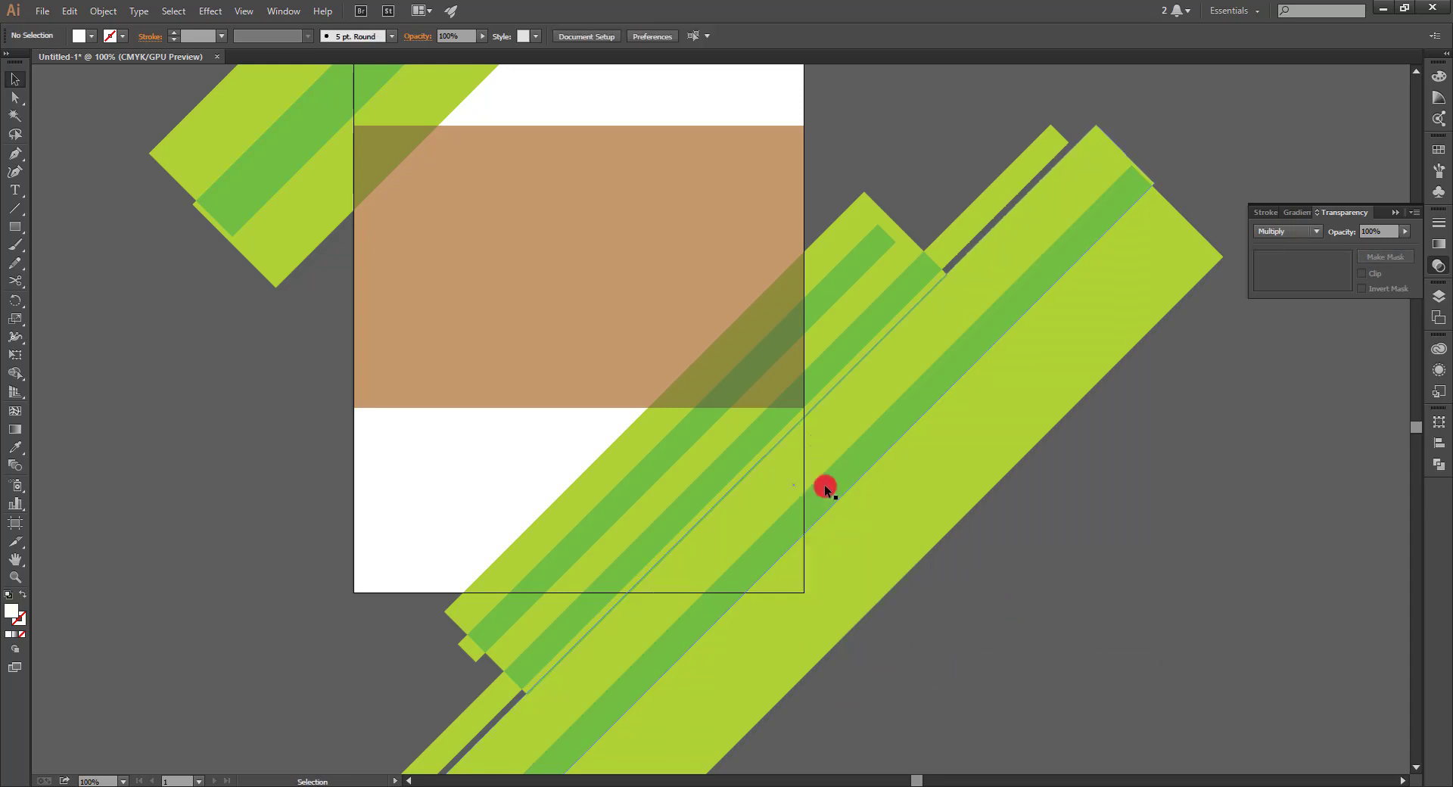
click(1287, 233)
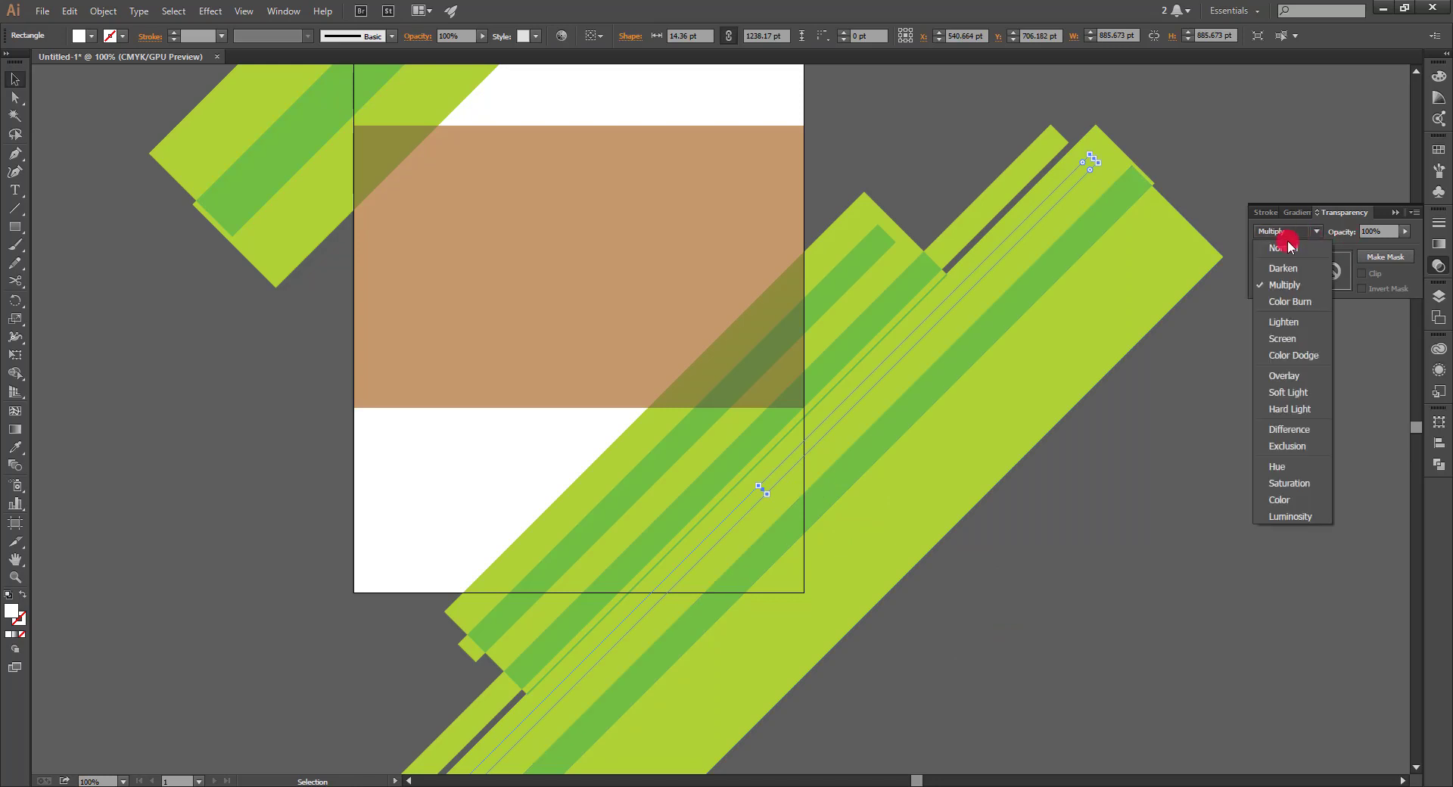
click(1166, 415)
drag(776, 482, 796, 501)
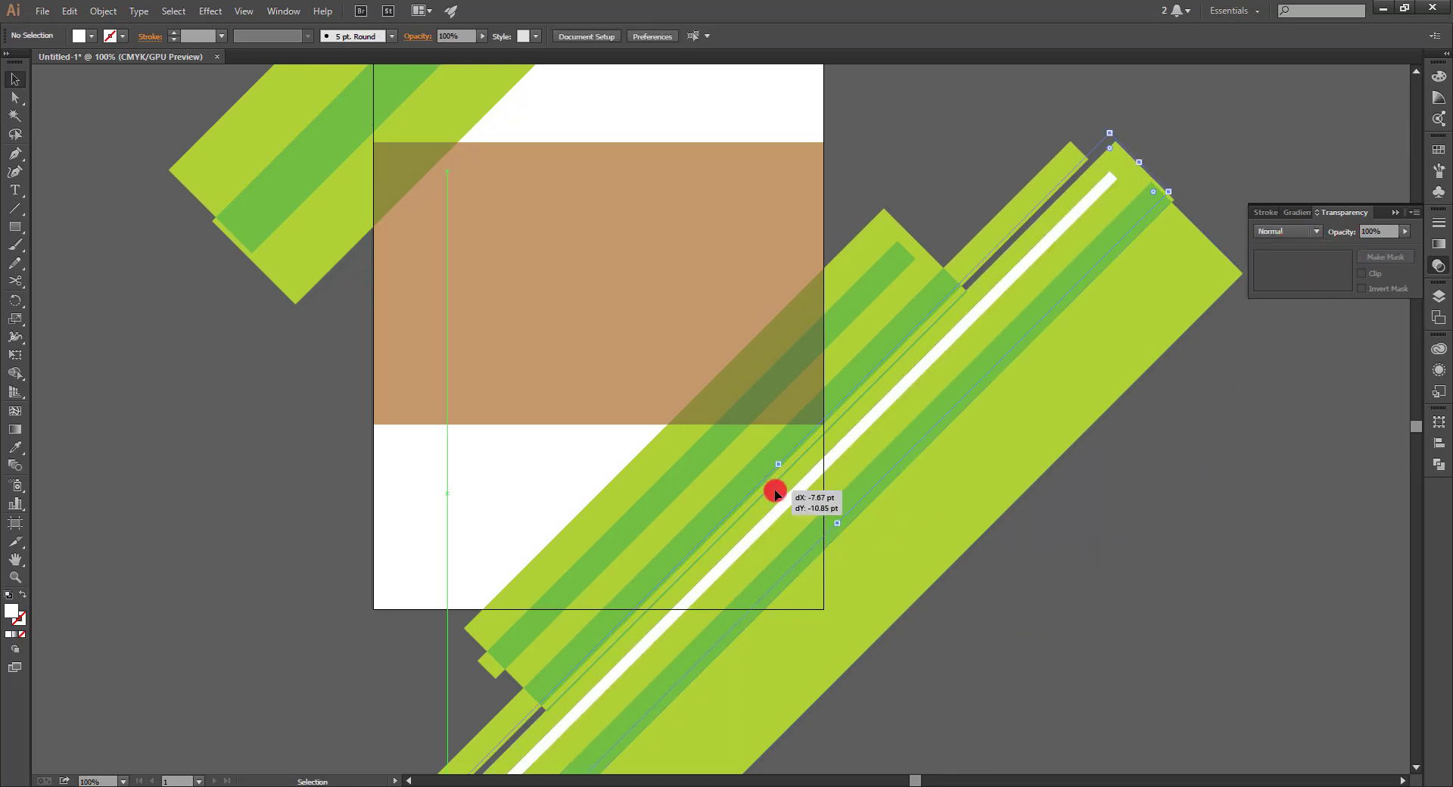
click(1018, 642)
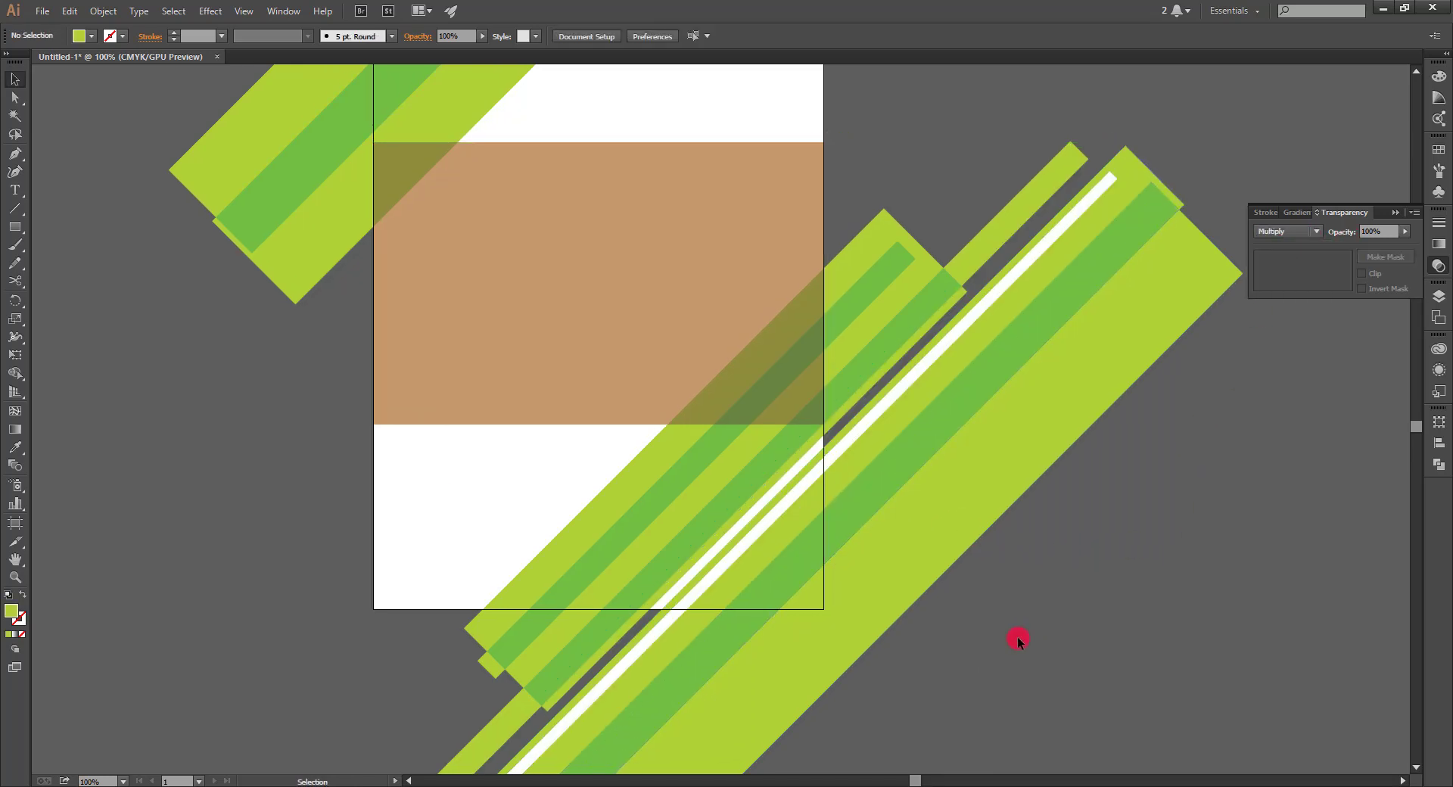
Adjust a green stripe's width and duplicate the thin white stripe up and left.
click(755, 437)
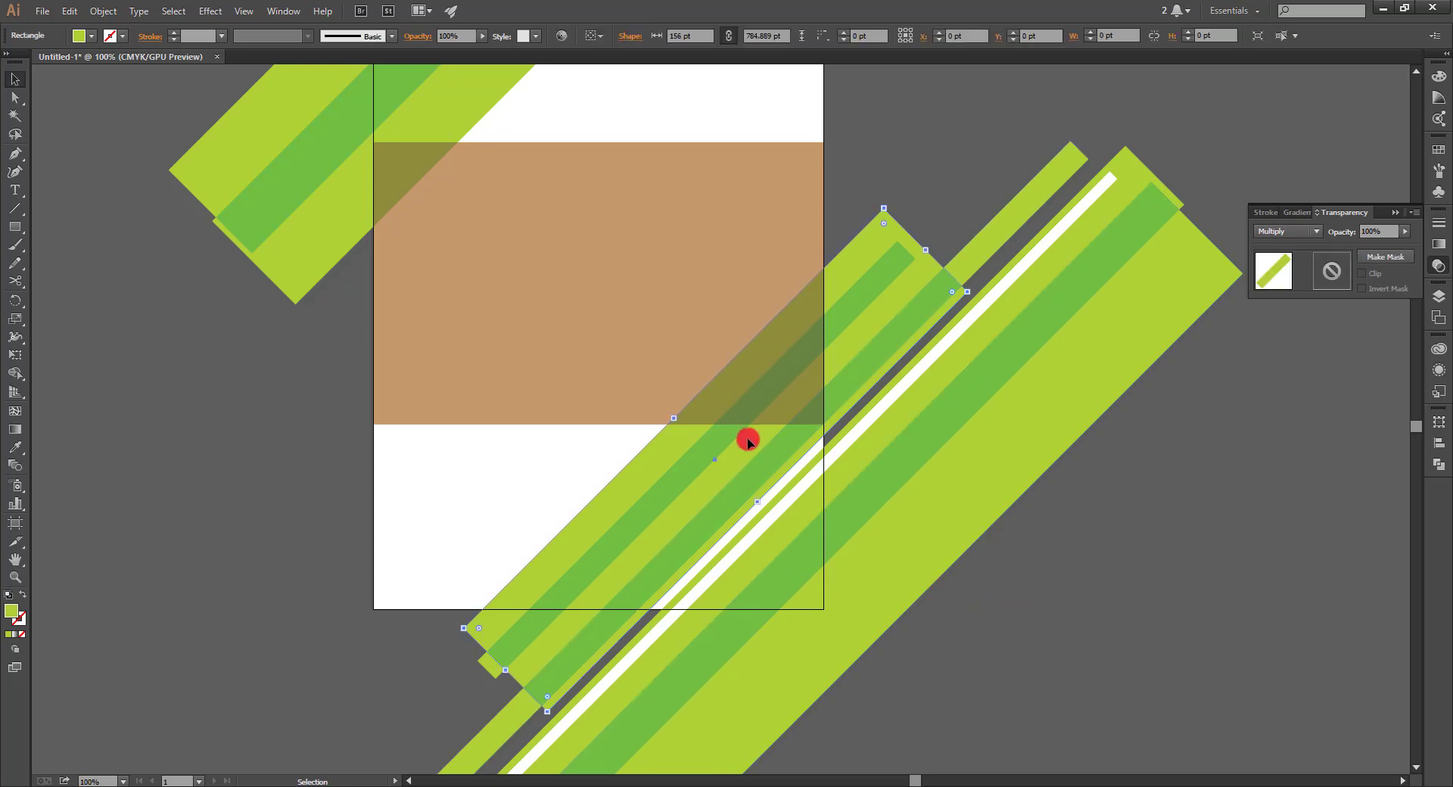
drag(761, 502, 765, 510)
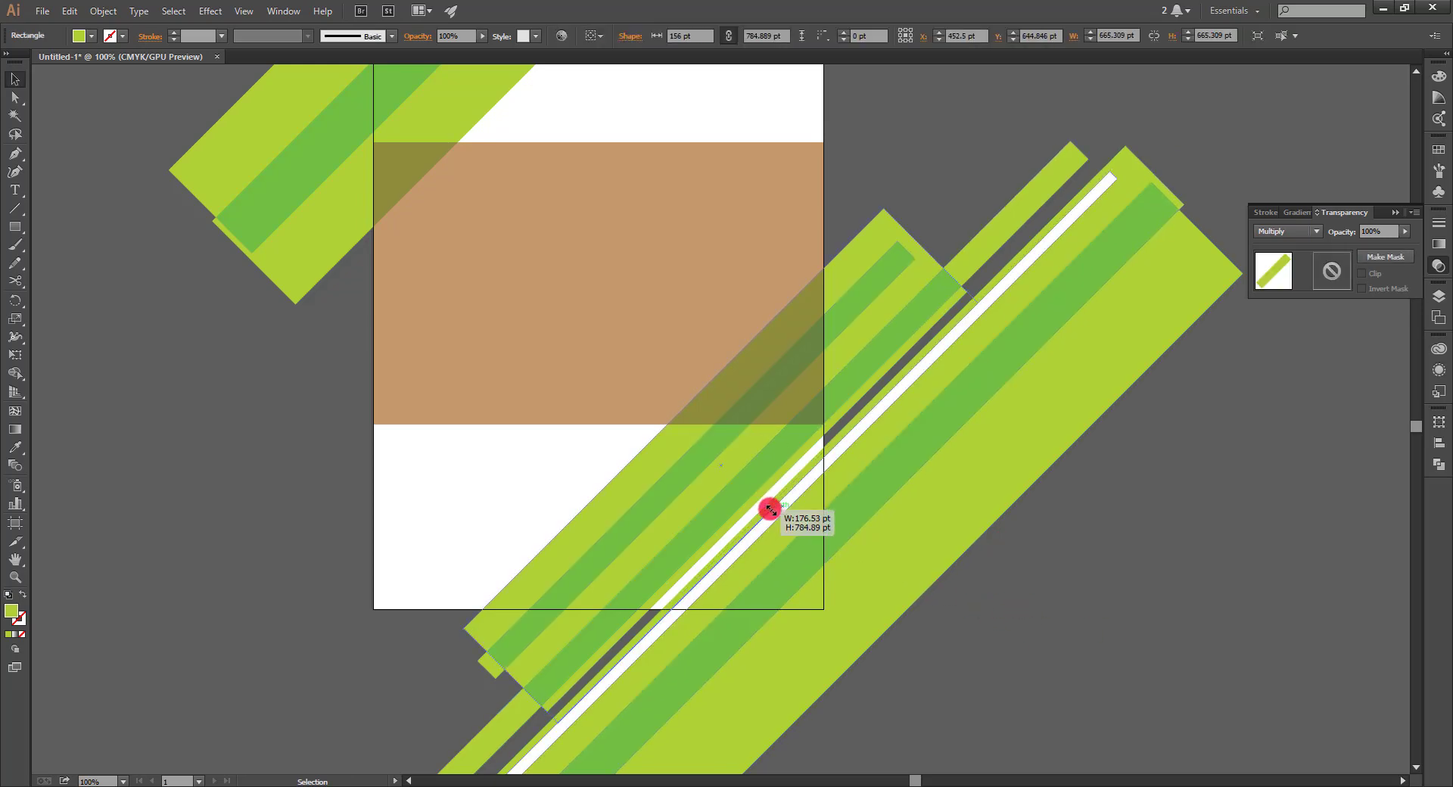
click(1011, 634)
alt+drag(828, 459, 770, 430)
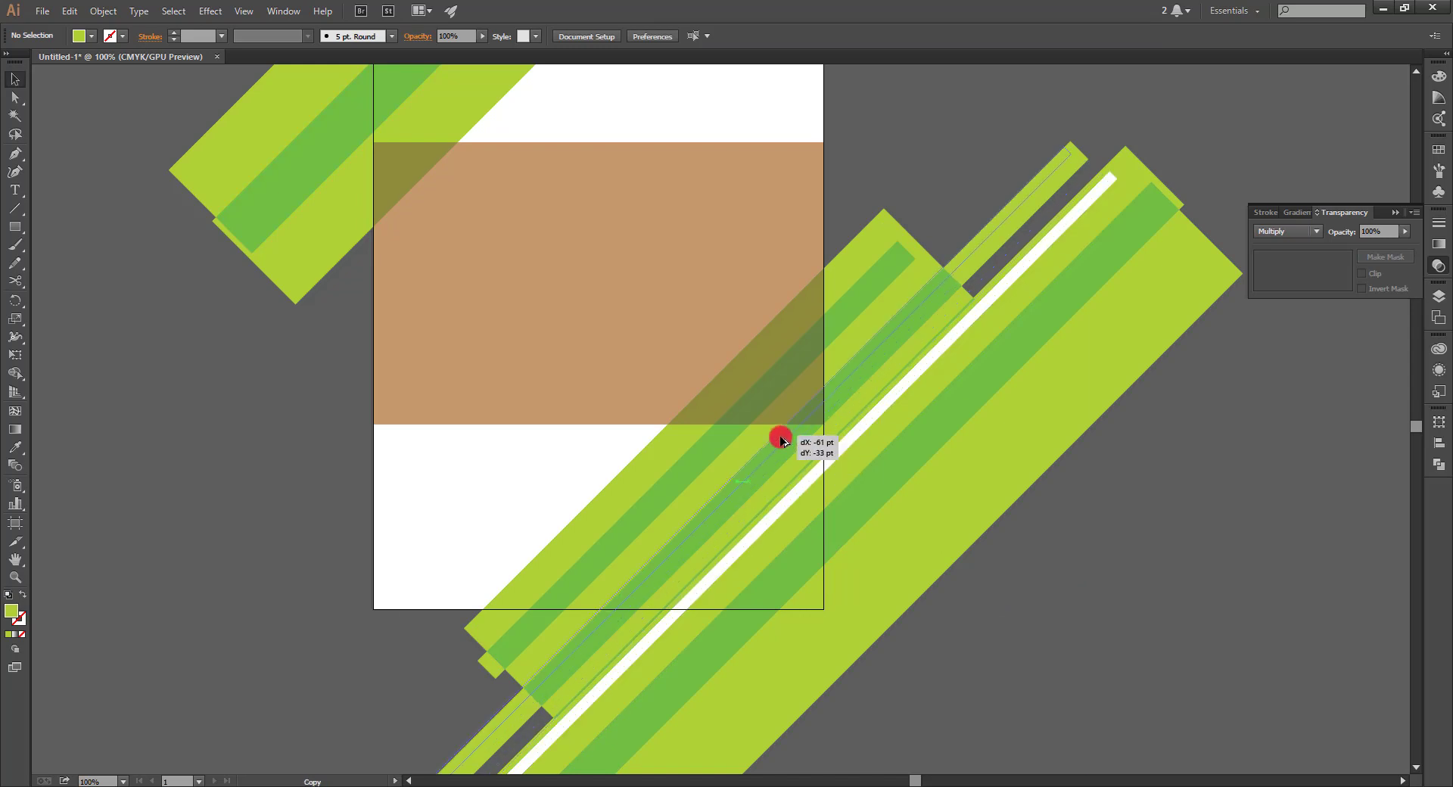
Narrow the green Multiply stripe to about 51.65 pt and zoom out to the whole layout.
click(779, 462)
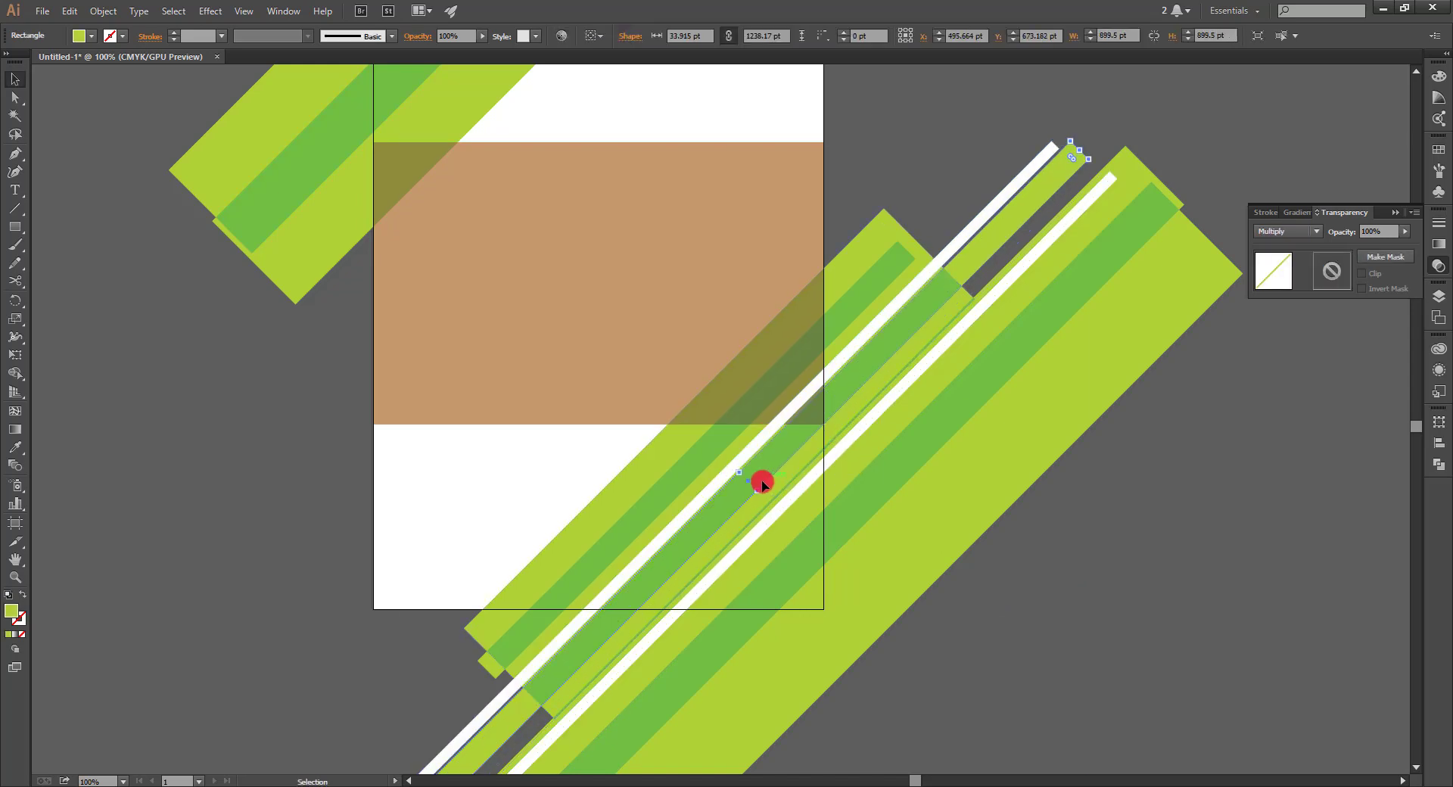
drag(762, 484, 674, 444)
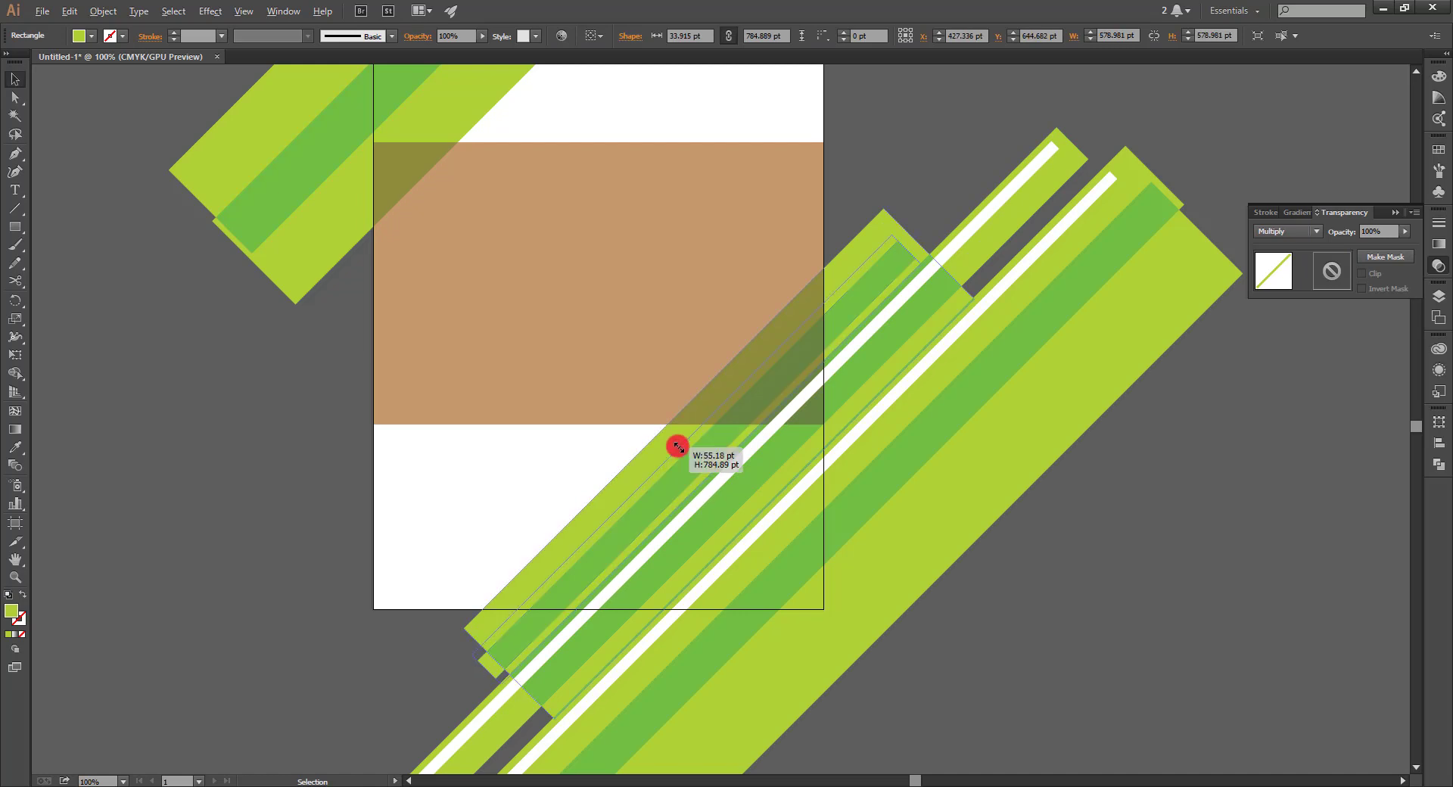
click(610, 461)
drag(525, 513, 596, 430)
key(ctrl+minus)
key(ctrl+minus)
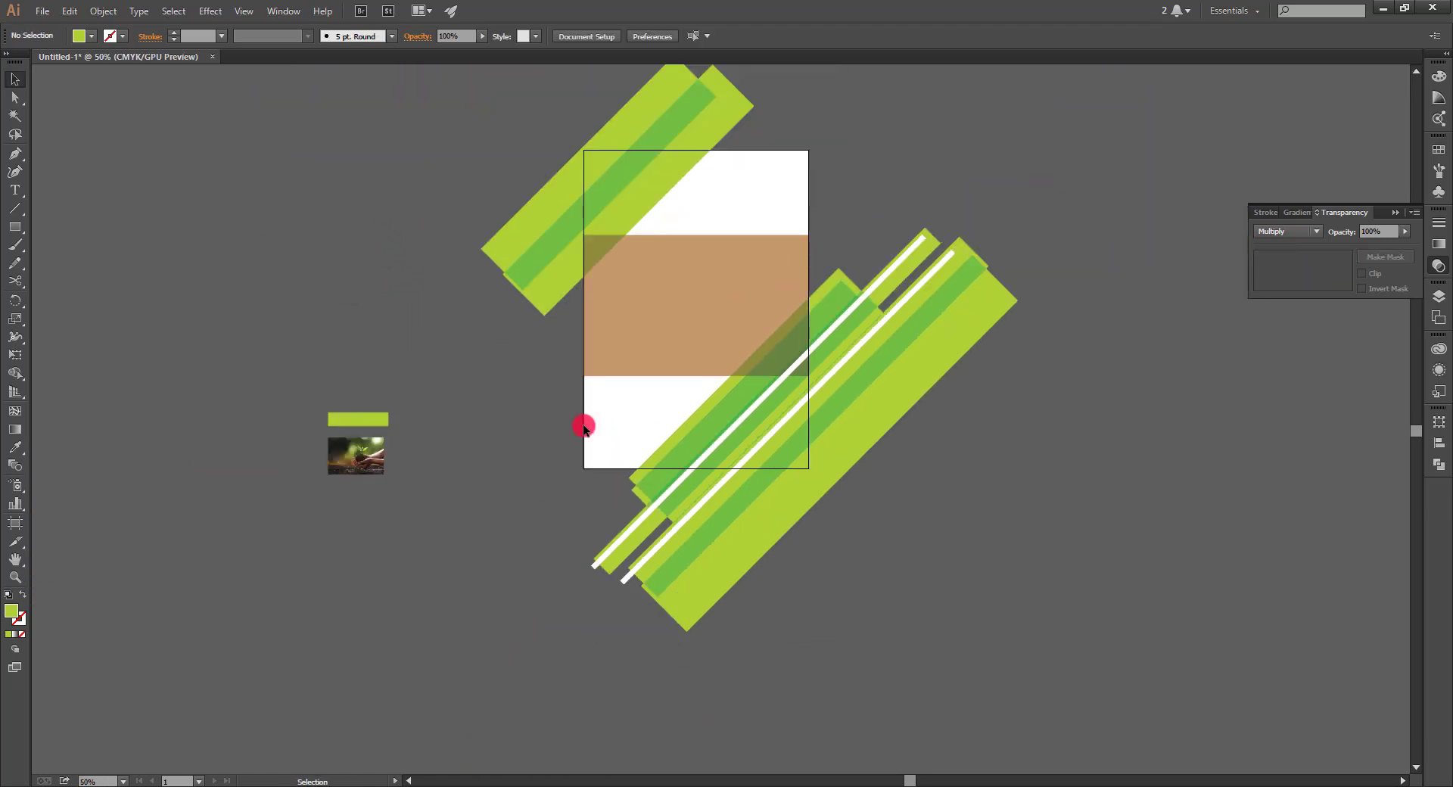
Scale up the lower-right stripe group so it runs off the lower edge.
drag(682, 606, 760, 649)
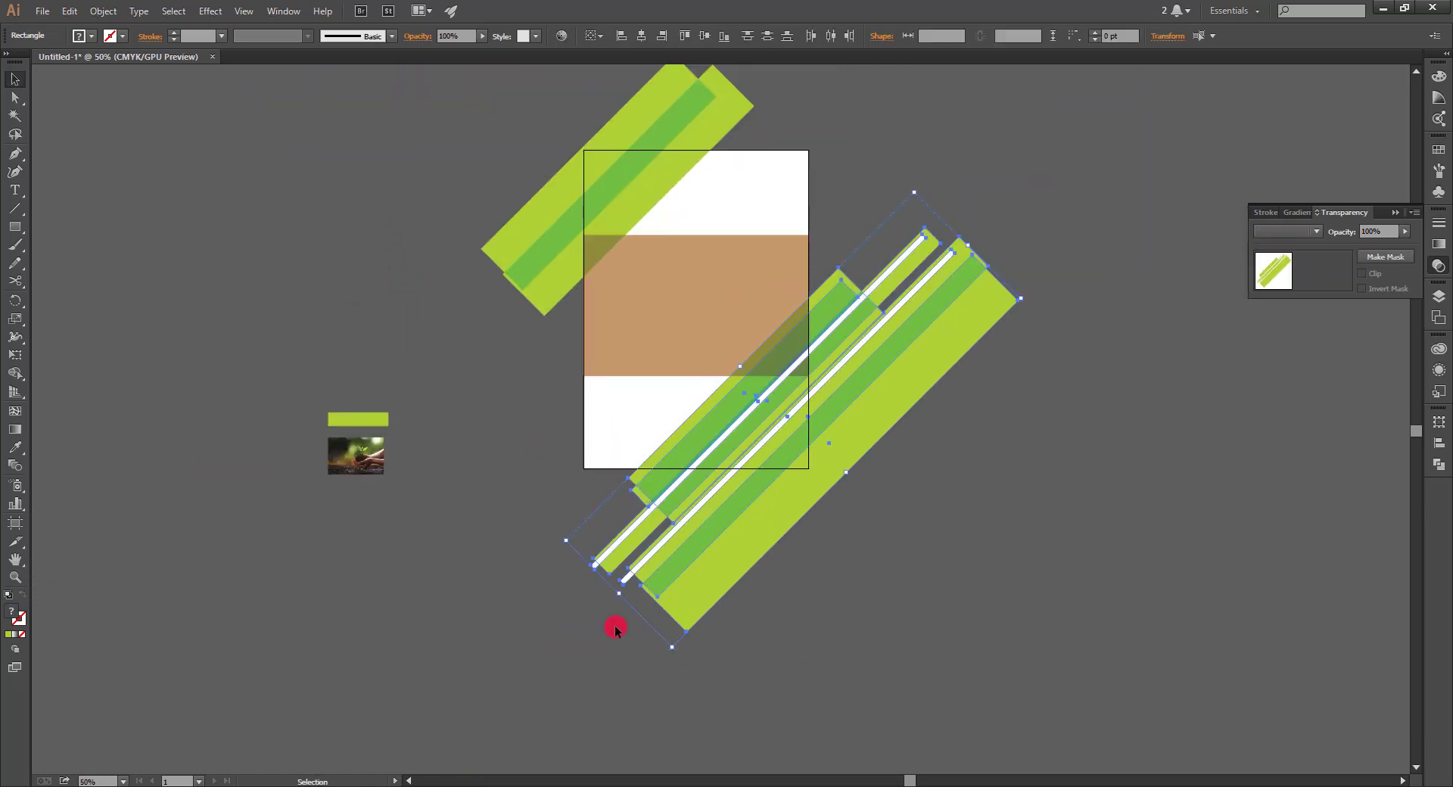
drag(612, 597, 529, 639)
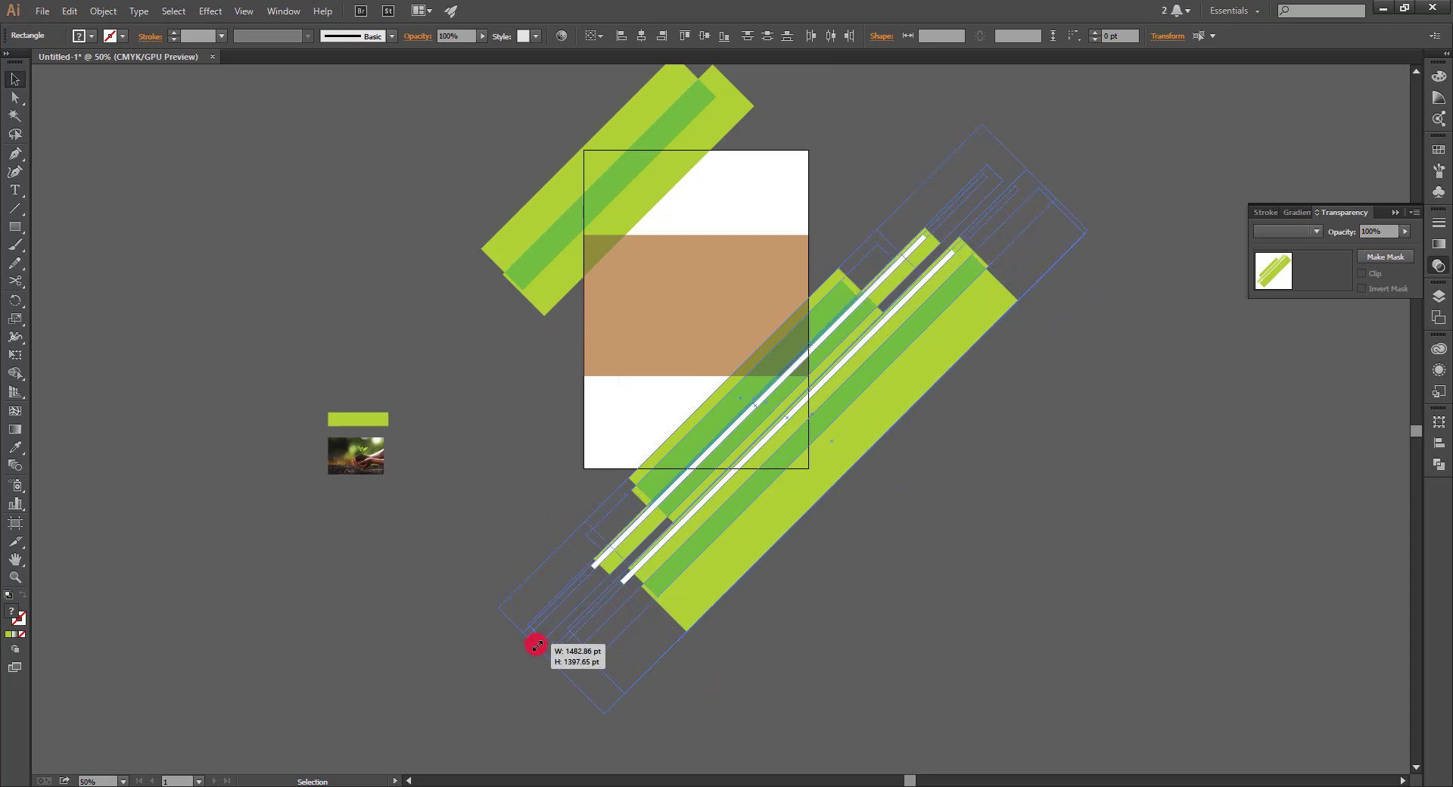
click(912, 521)
drag(912, 521, 938, 665)
Scale up the upper-left stripe group so the stripes extend farther past the artboard.
drag(726, 320, 725, 319)
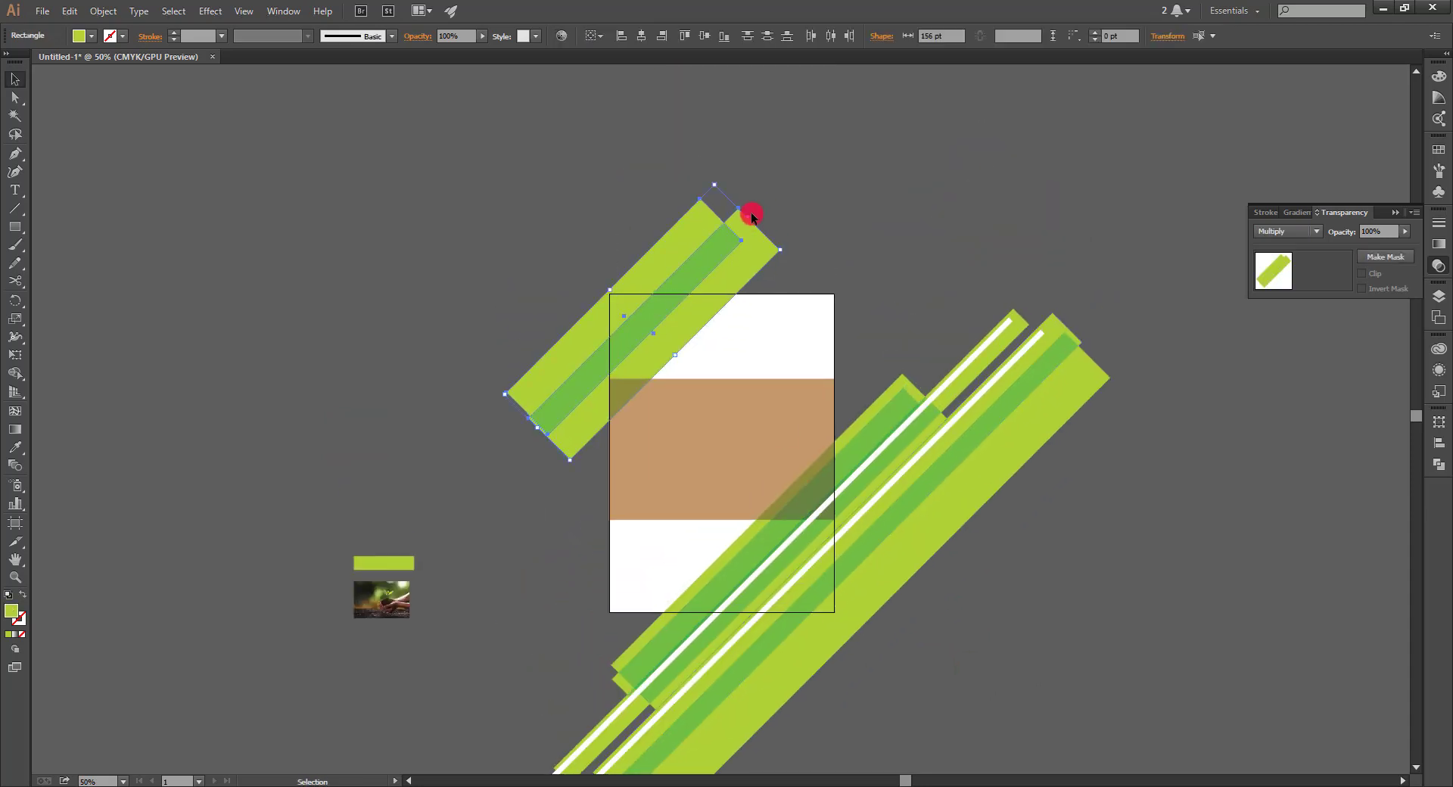
drag(752, 215, 827, 178)
click(832, 250)
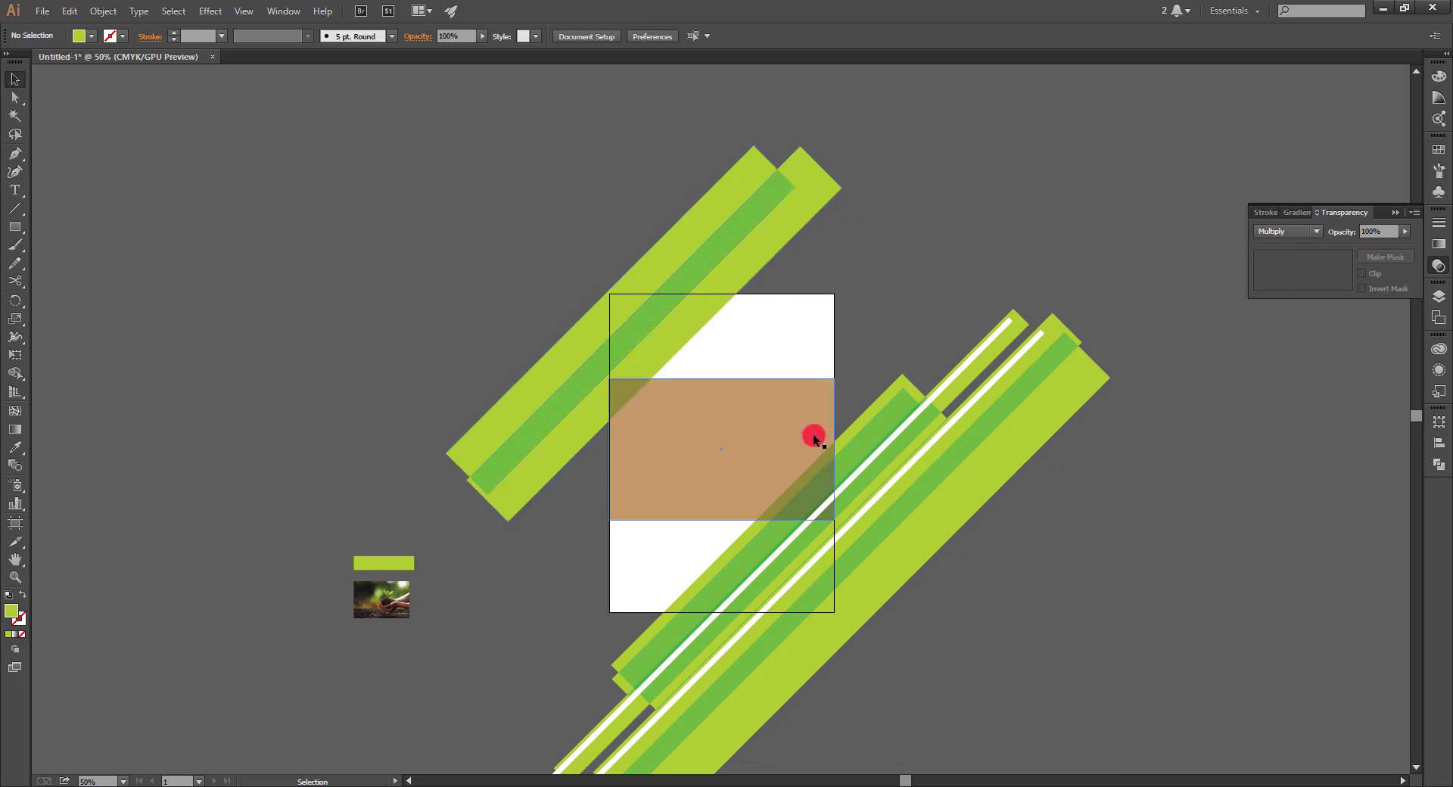
drag(763, 375, 716, 356)
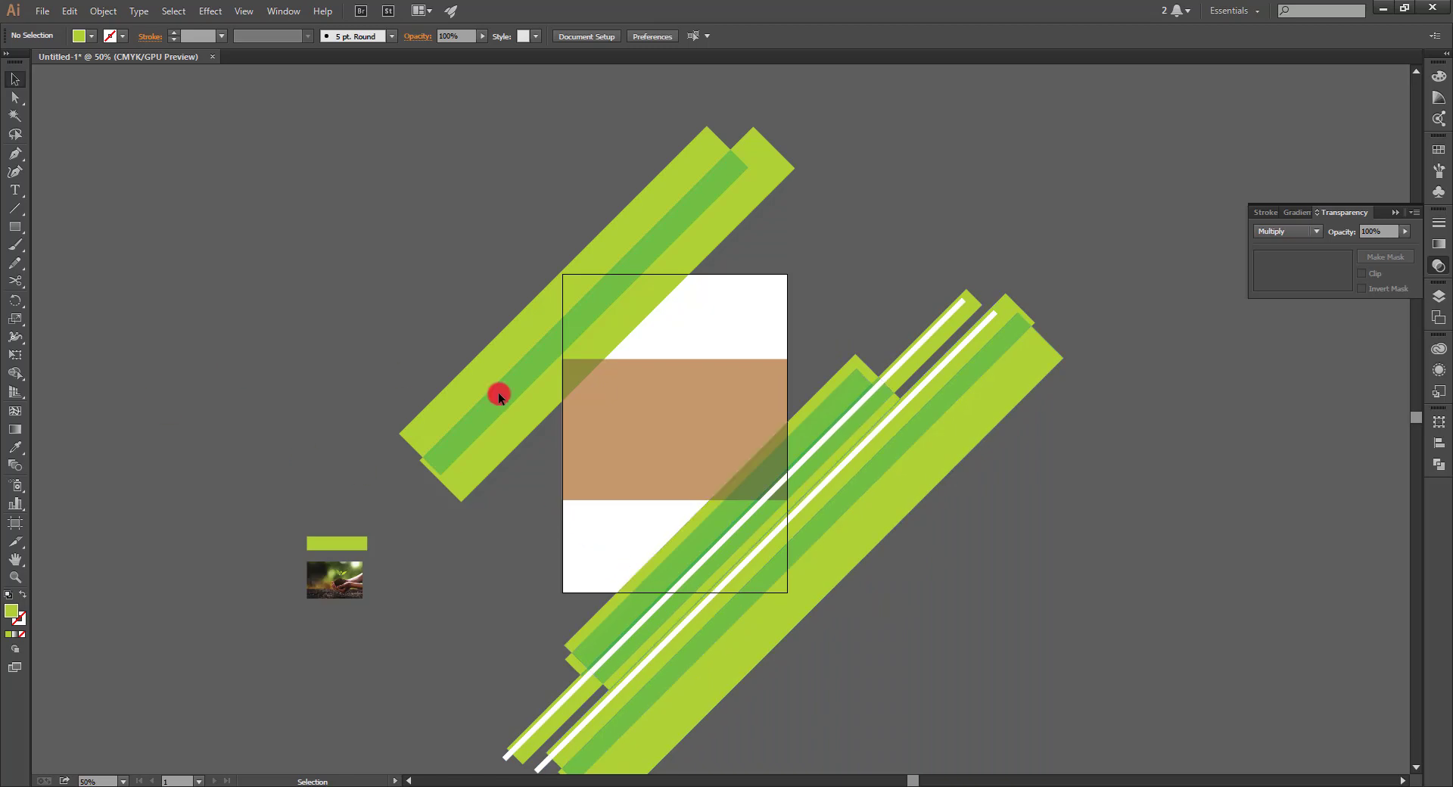
Copy the tan band down, shorten it to the artboard bottom, and eyedrop the green Multiply look.
drag(614, 449, 614, 592)
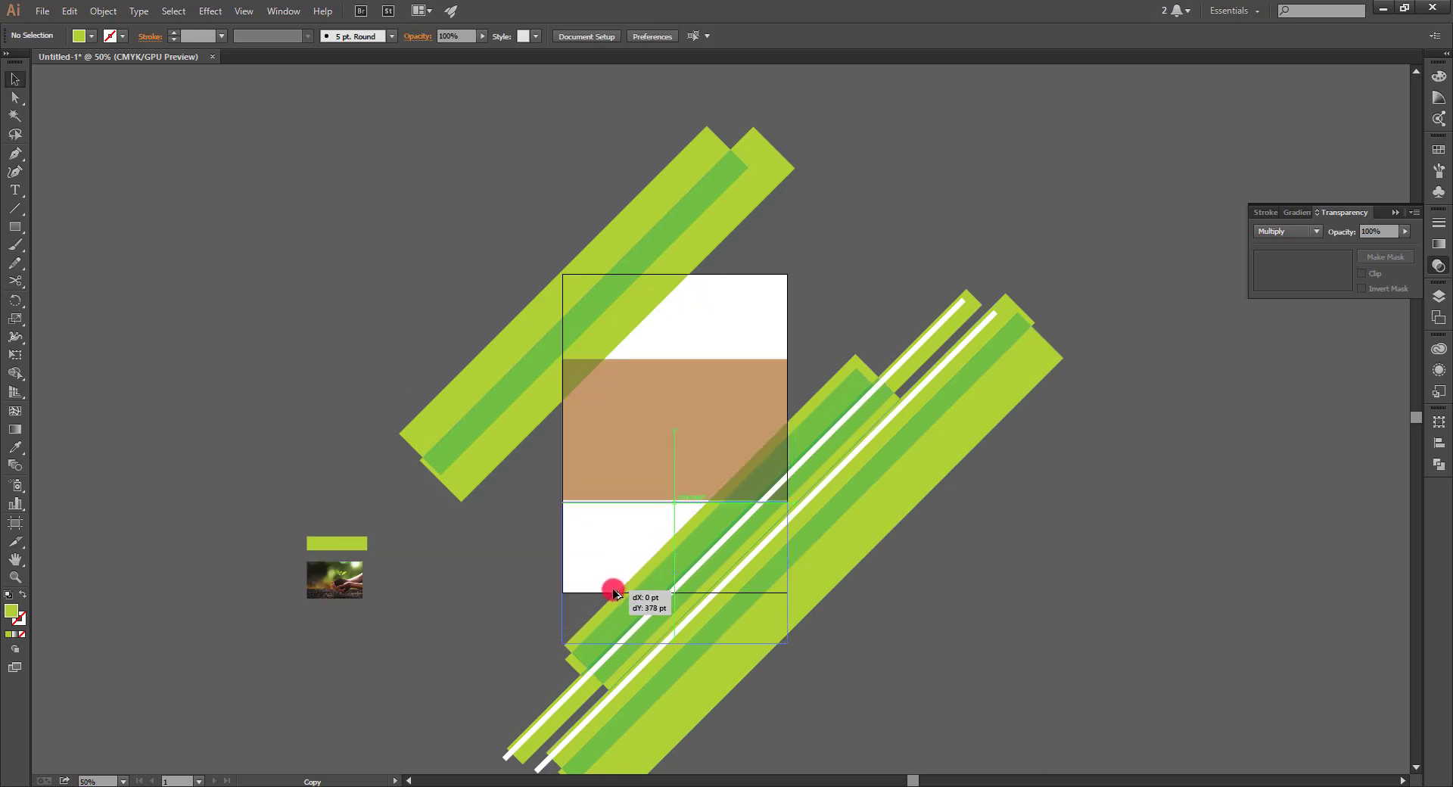
drag(673, 643, 669, 594)
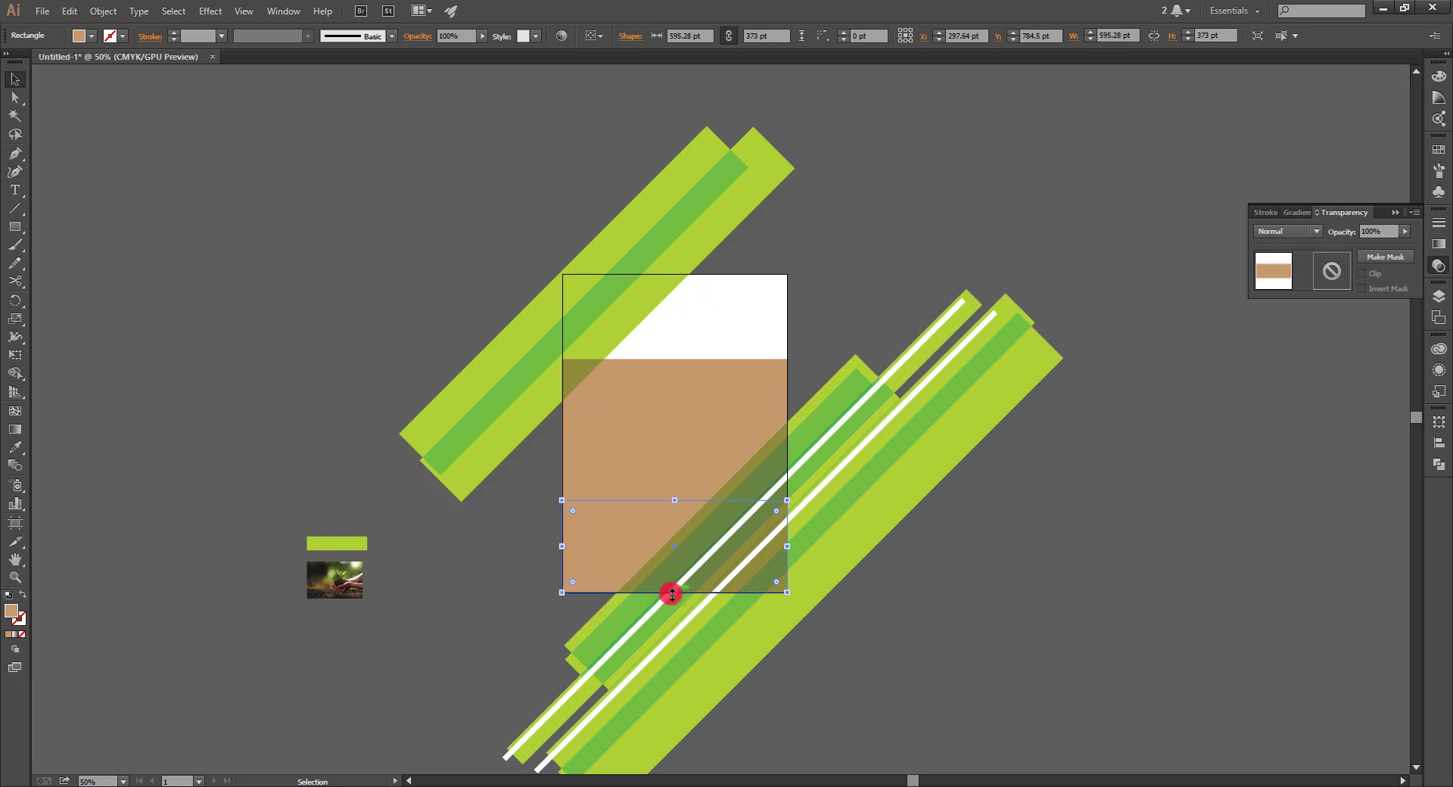
key(i)
click(823, 552)
key(v)
click(965, 560)
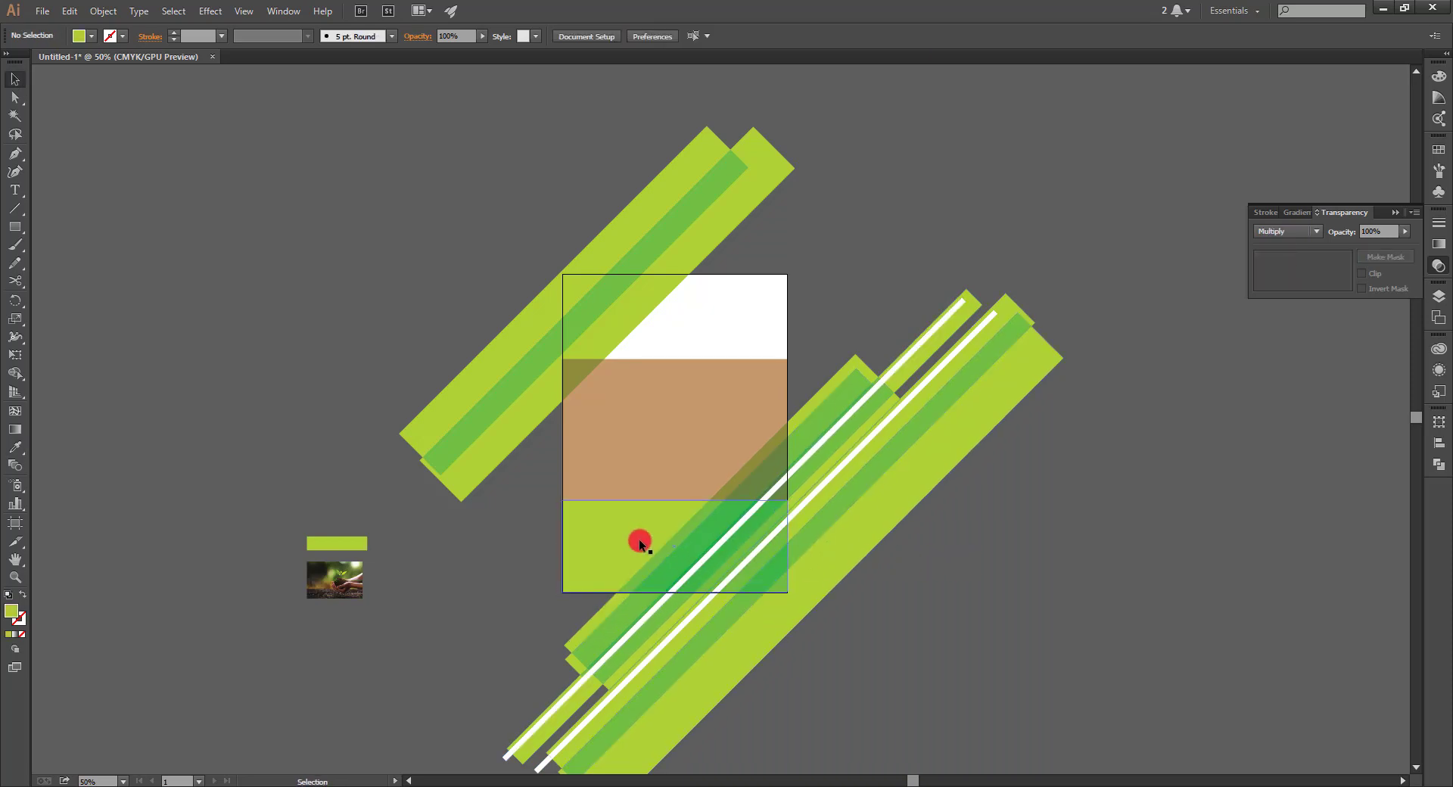
click(632, 540)
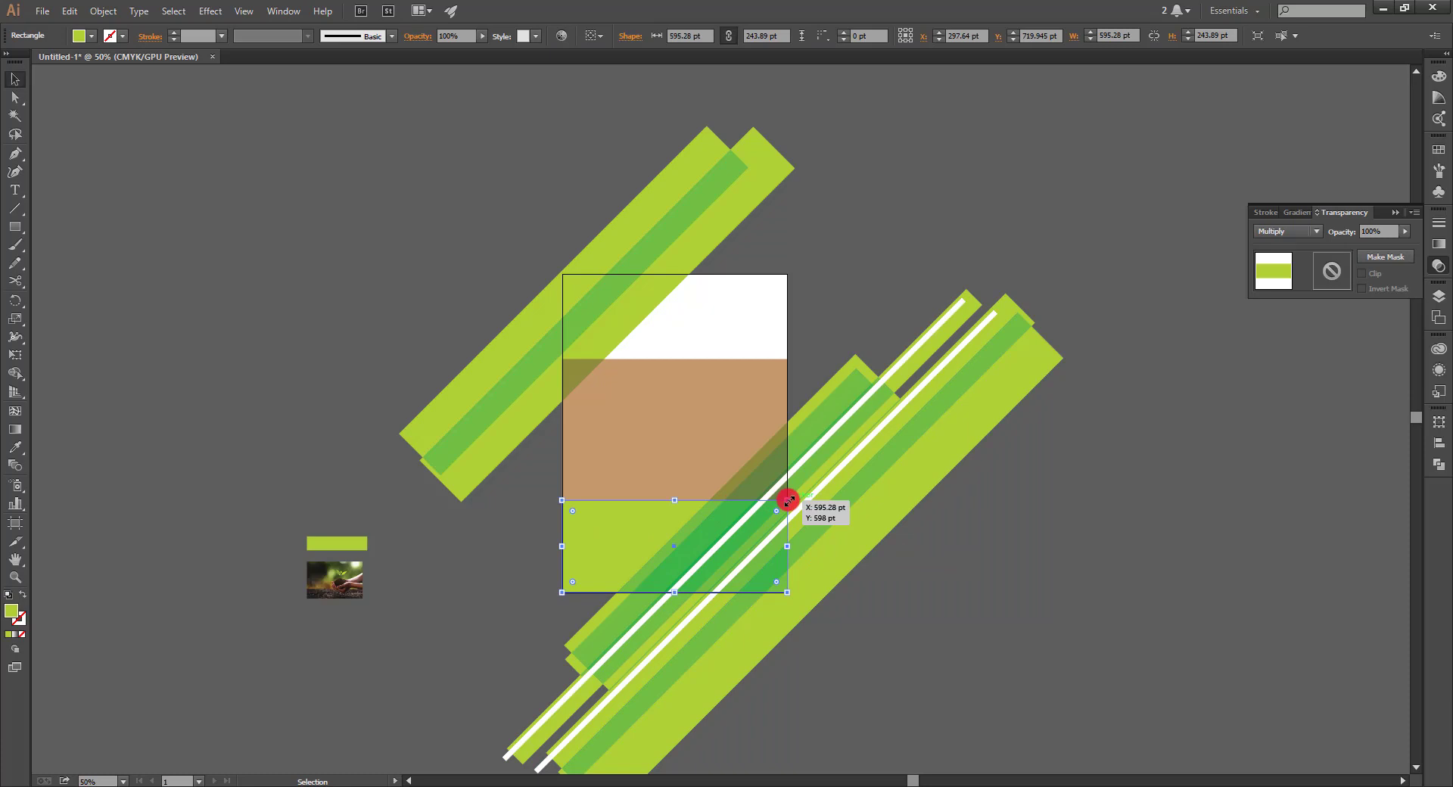
Select the bottom green band plus the lower-right diagonal stripe and Unite them with Pathfinder.
click(539, 541)
click(660, 541)
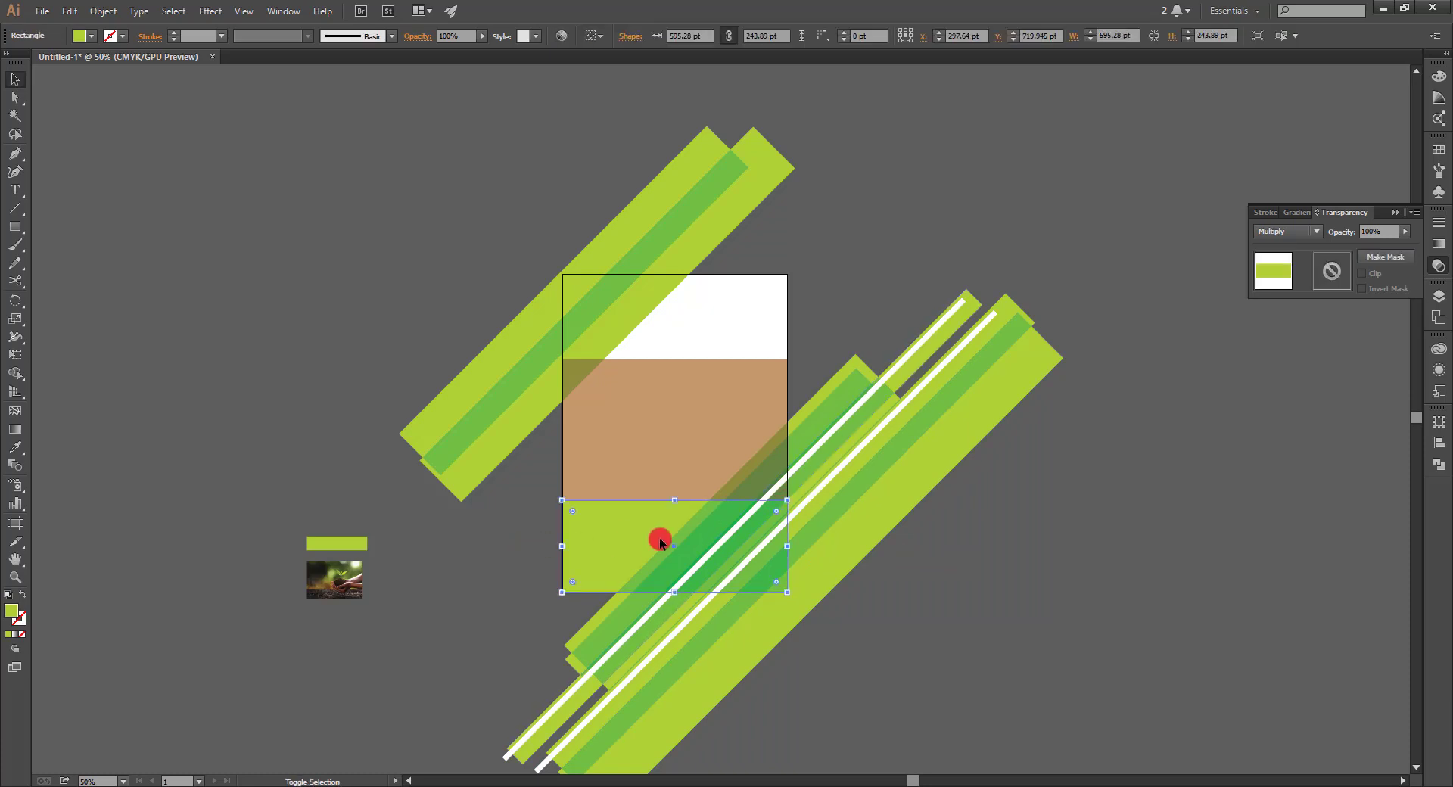
shift+click(671, 538)
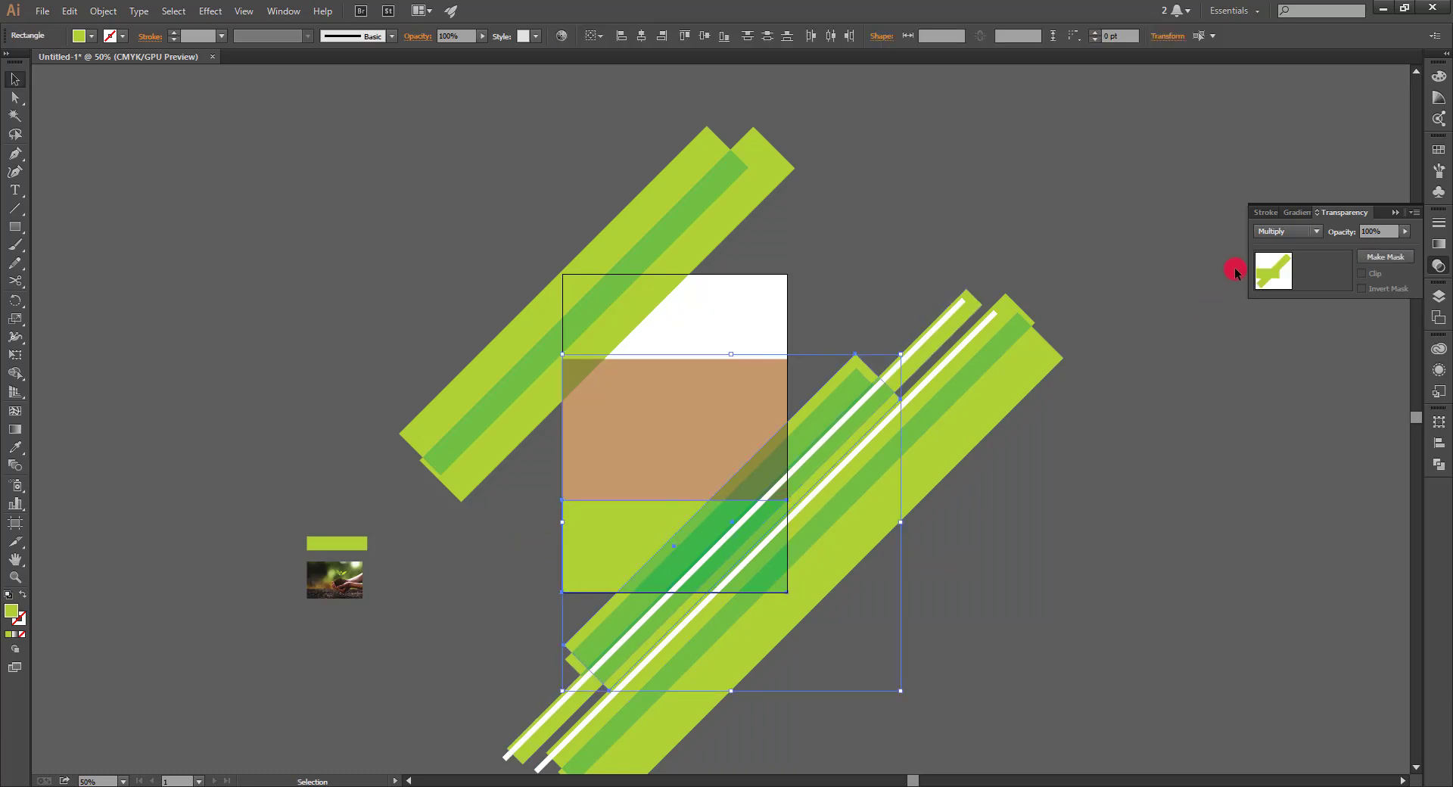
click(1439, 464)
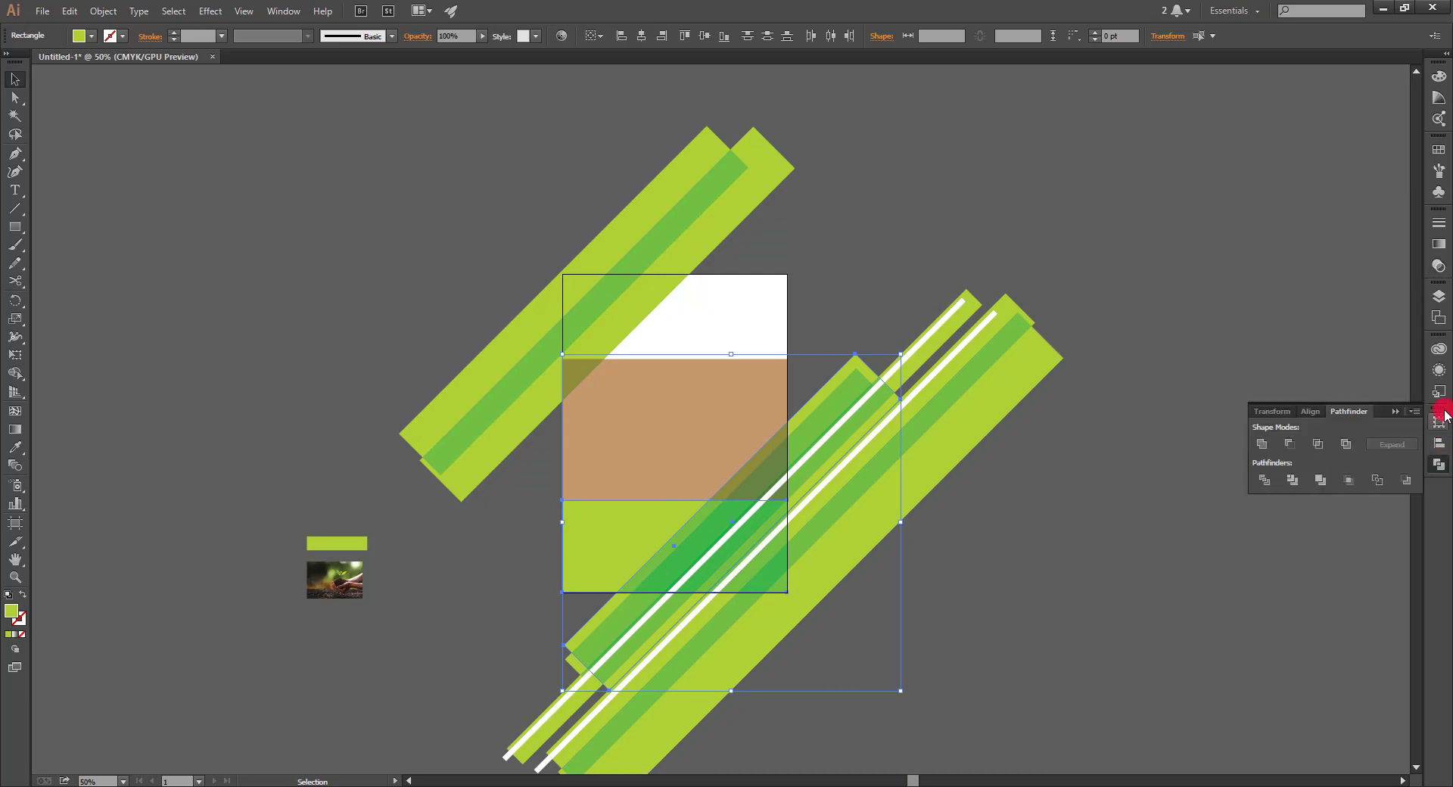
click(1439, 296)
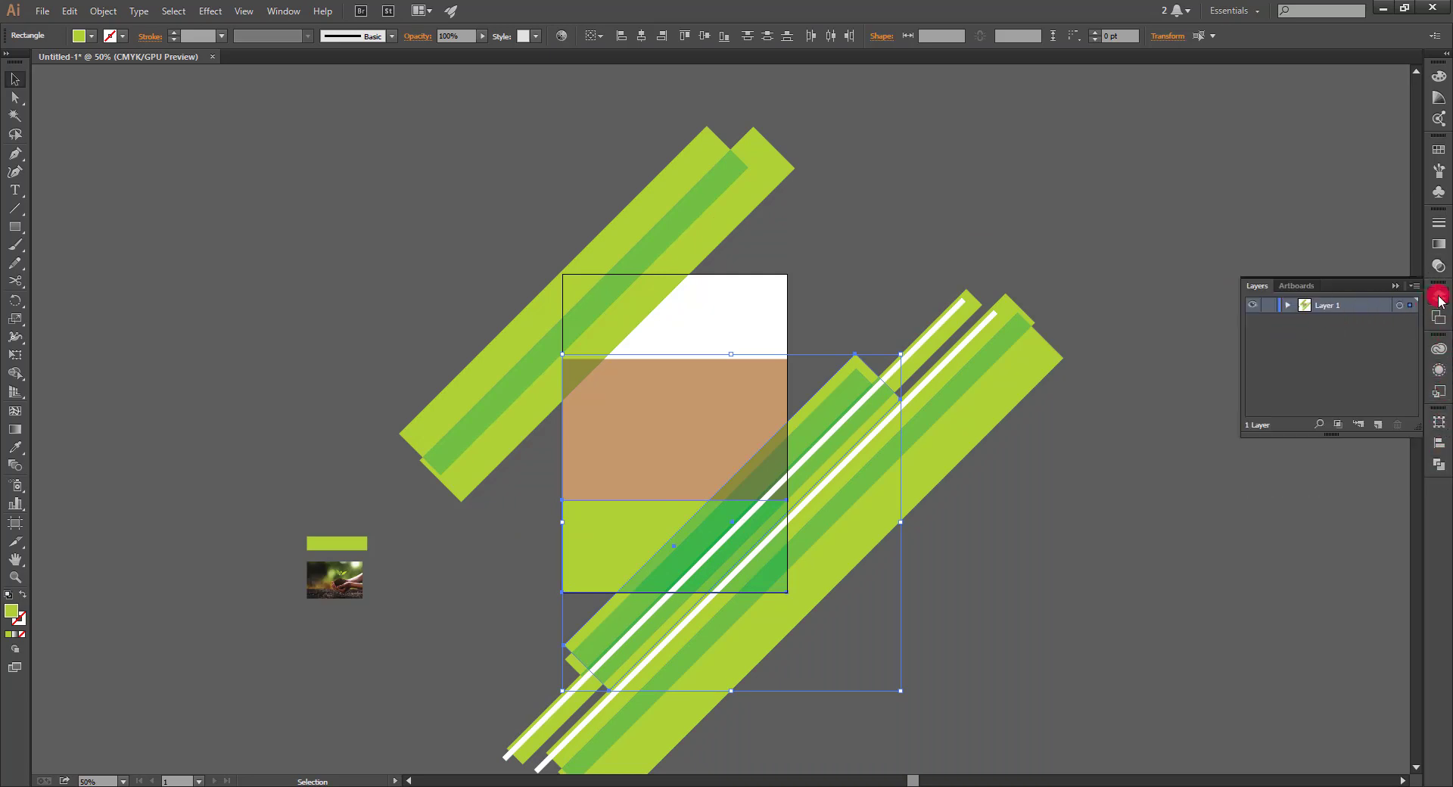
click(1439, 348)
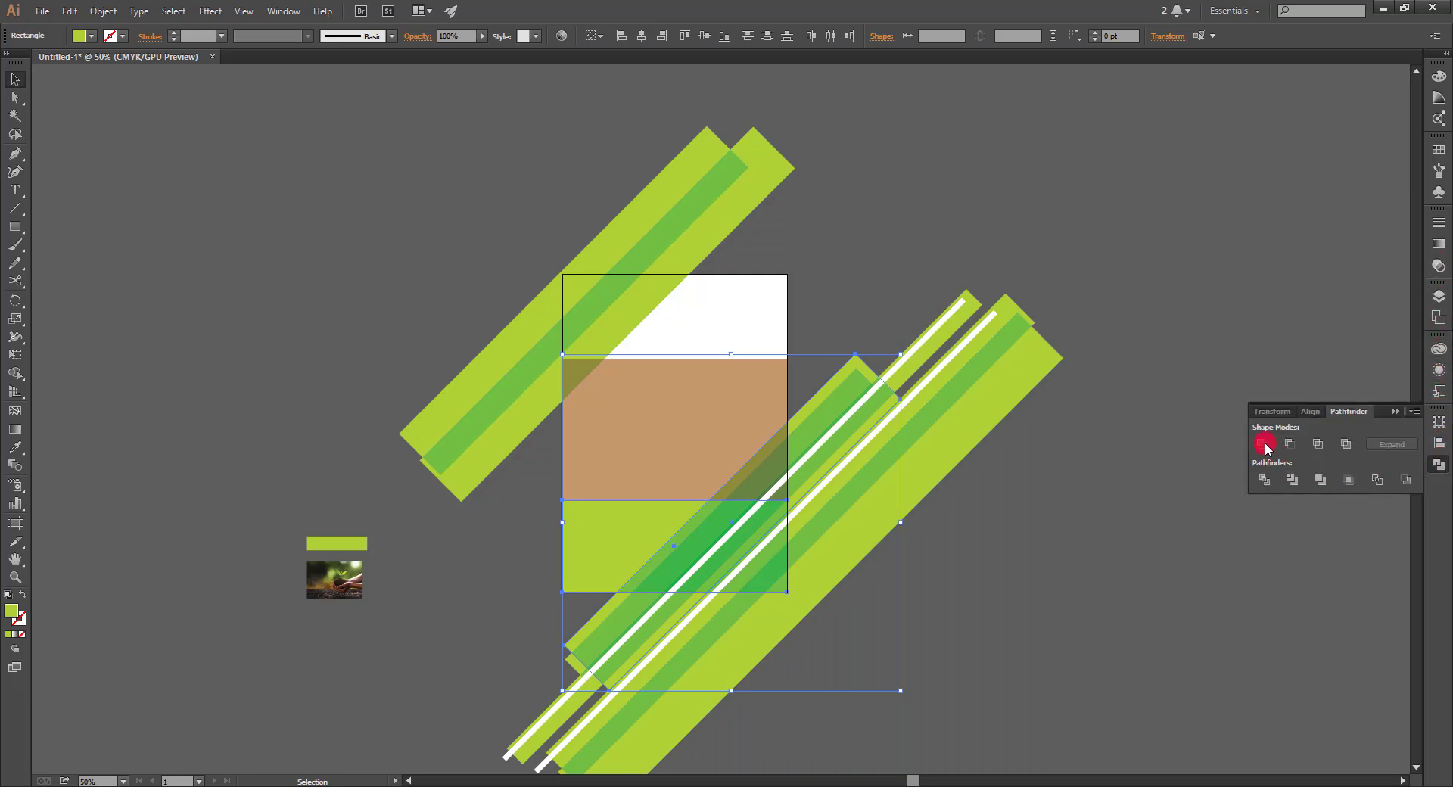
click(1261, 443)
click(1110, 454)
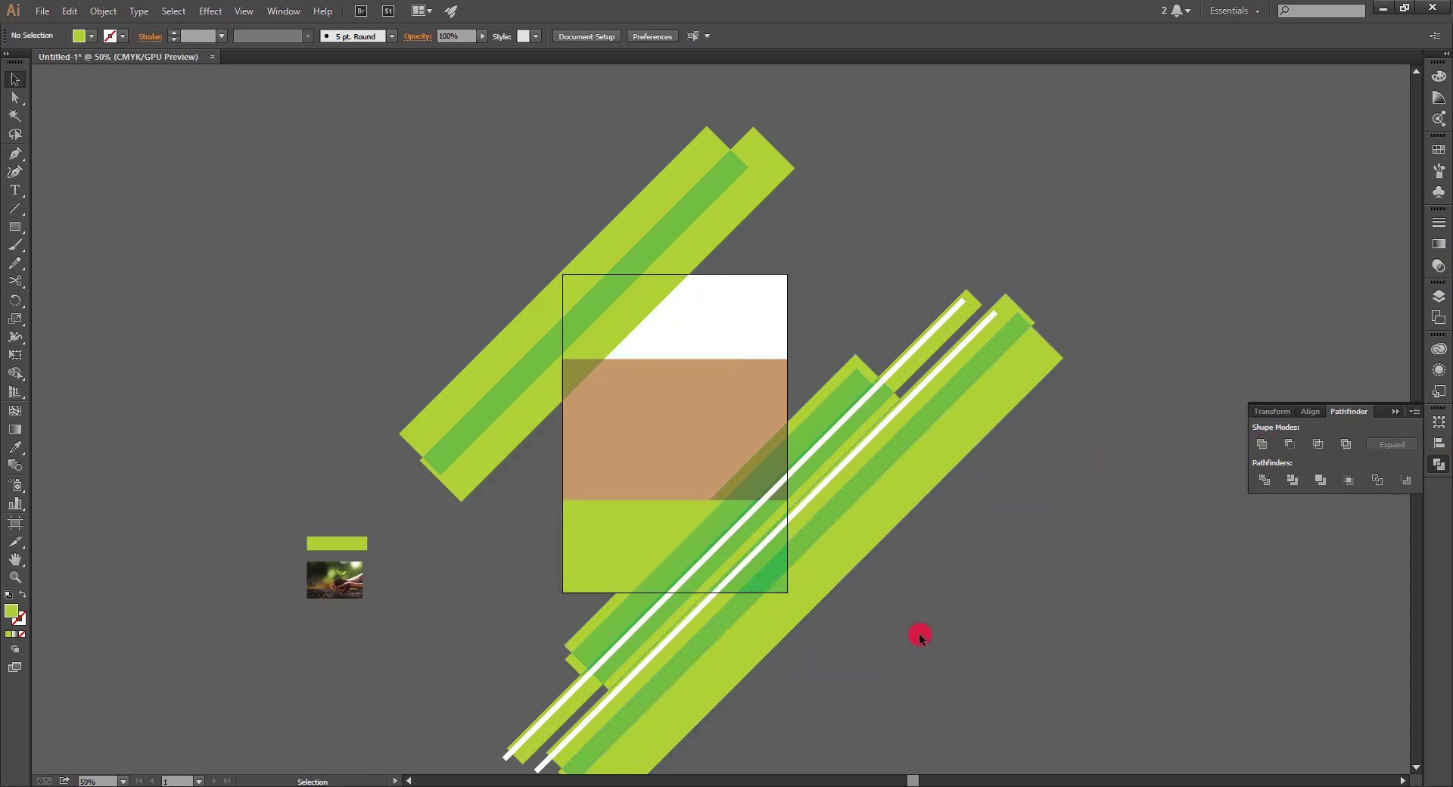
click(919, 638)
click(522, 569)
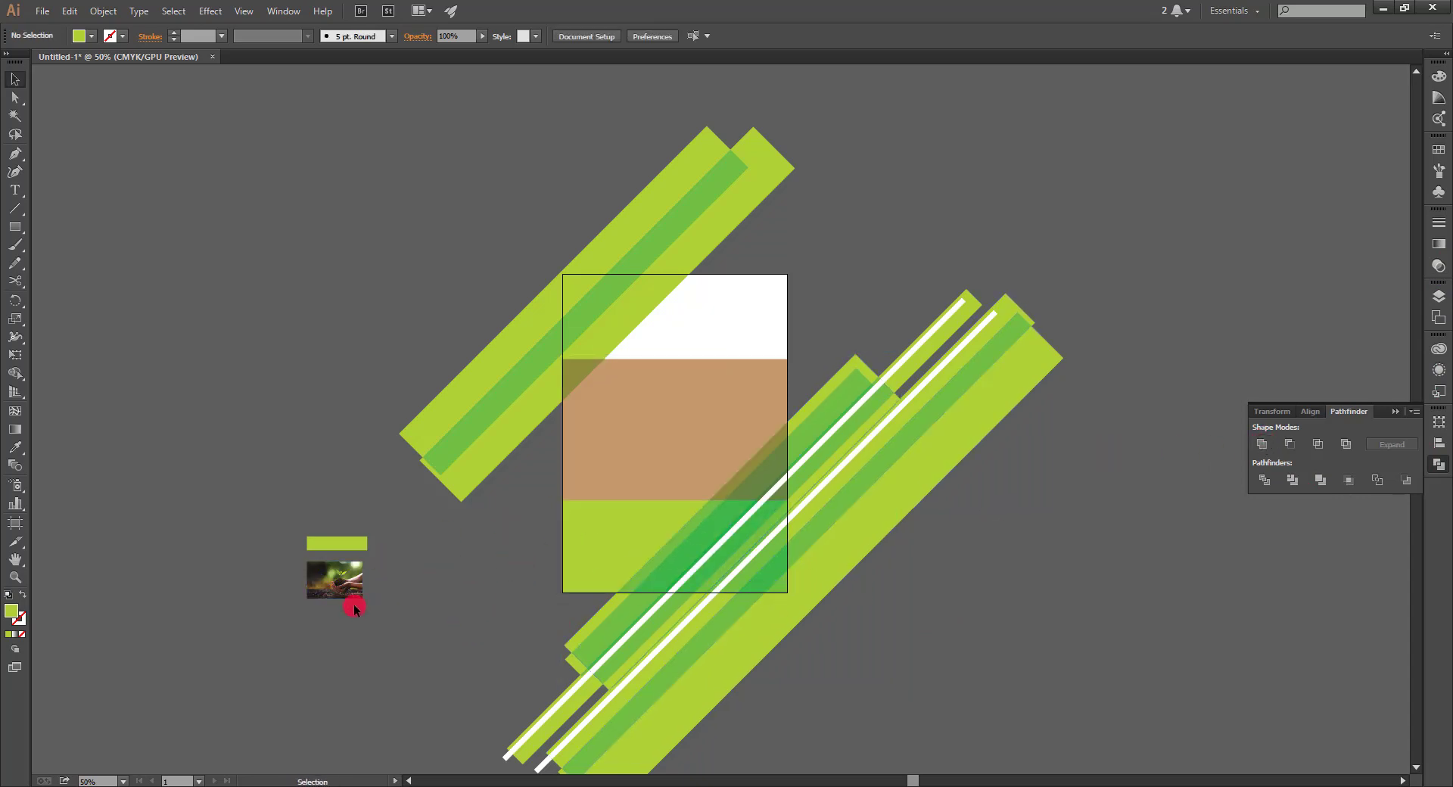
Move the plant photo onto the tan band and make a clipping mask with it.
drag(355, 609, 641, 472)
shift+click(663, 416)
right_click(664, 416)
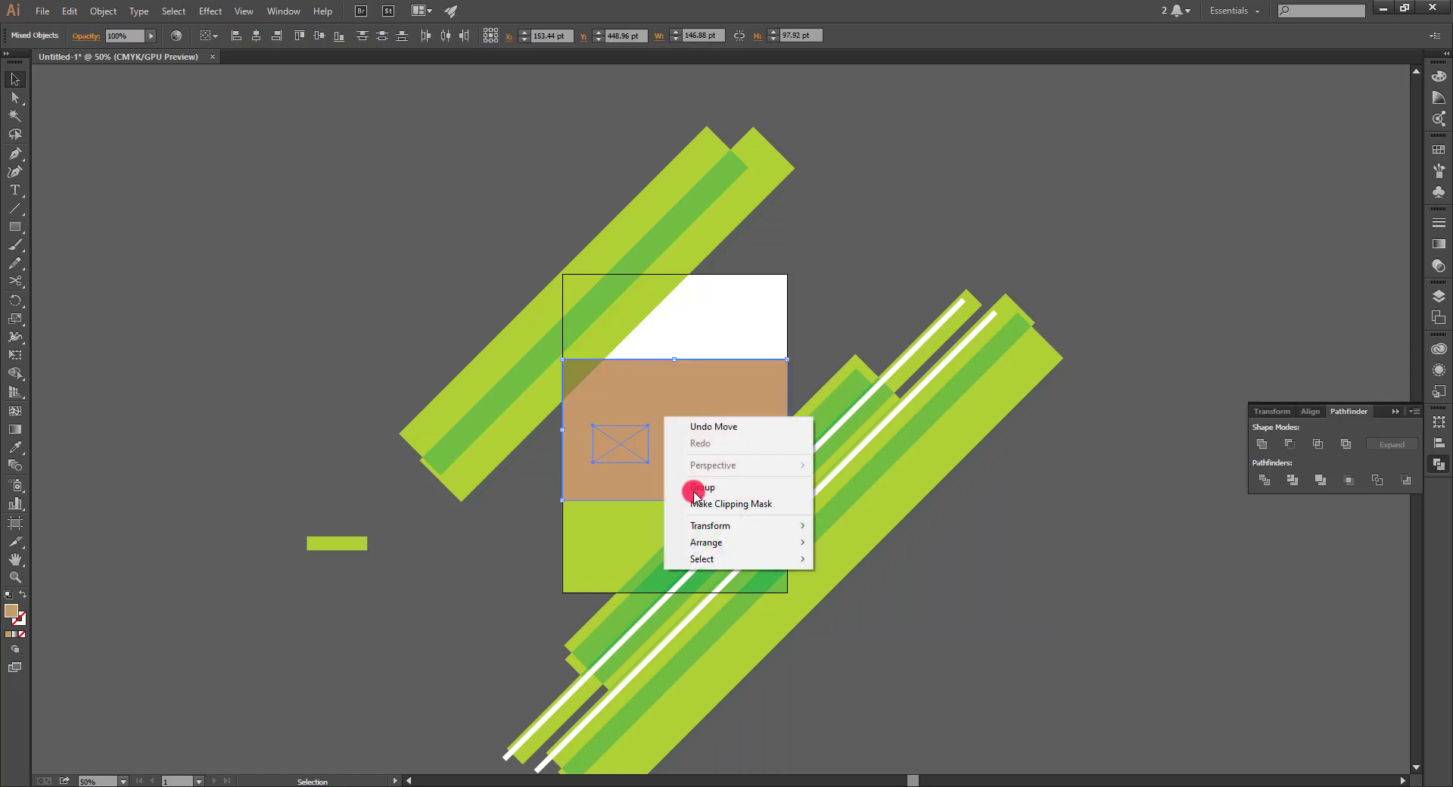
click(695, 503)
Inside the clip group, scale the photo up to fill the band completely.
double_click(644, 470)
click(647, 468)
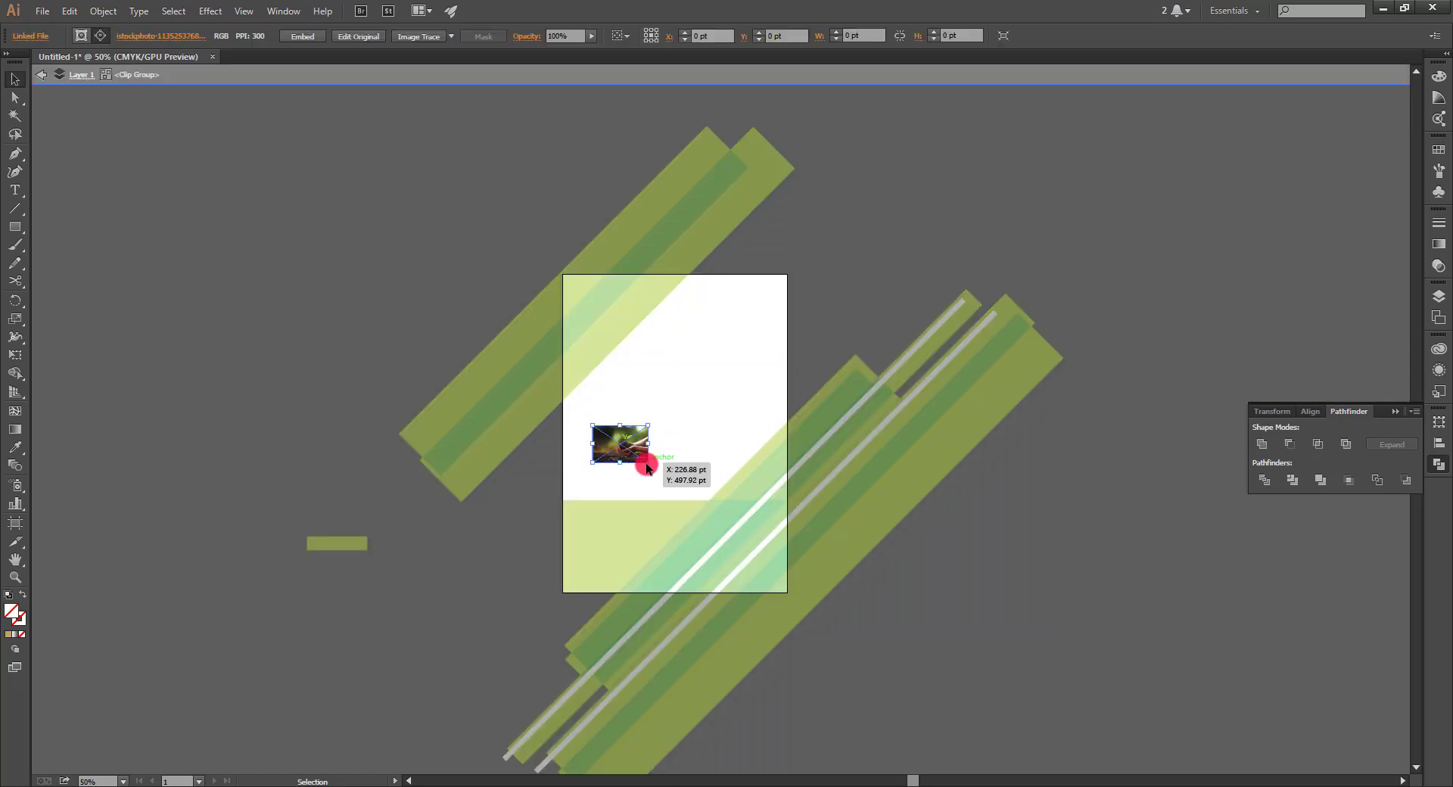
mouse_move(647, 464)
mouse_down()
mouse_move(779, 543)
mouse_move(759, 544)
mouse_up()
drag(687, 476, 729, 476)
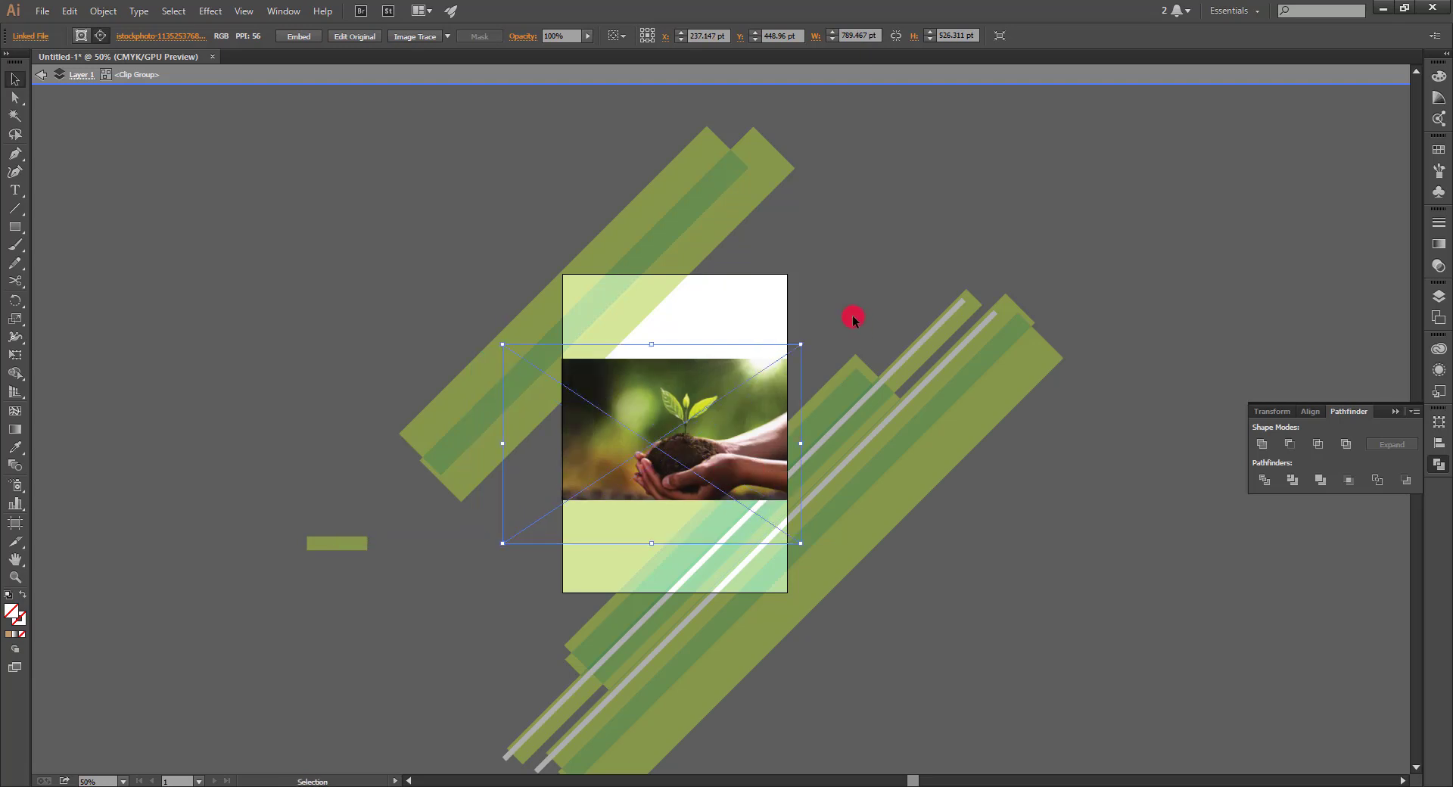
click(853, 318)
double_click(852, 319)
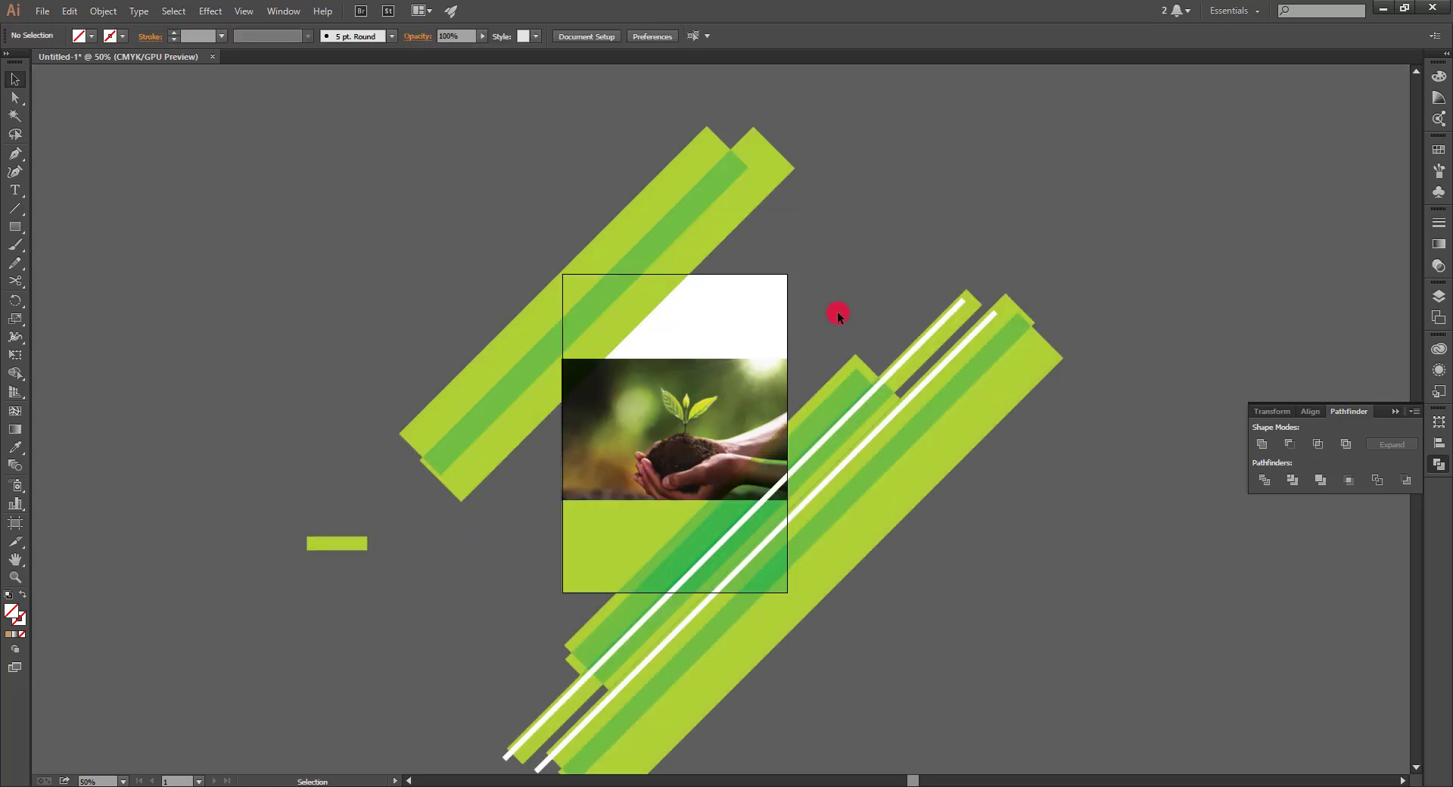
Bring the upper-left stripe group to the front and fit the artboard in the window.
click(666, 221)
right_click(679, 230)
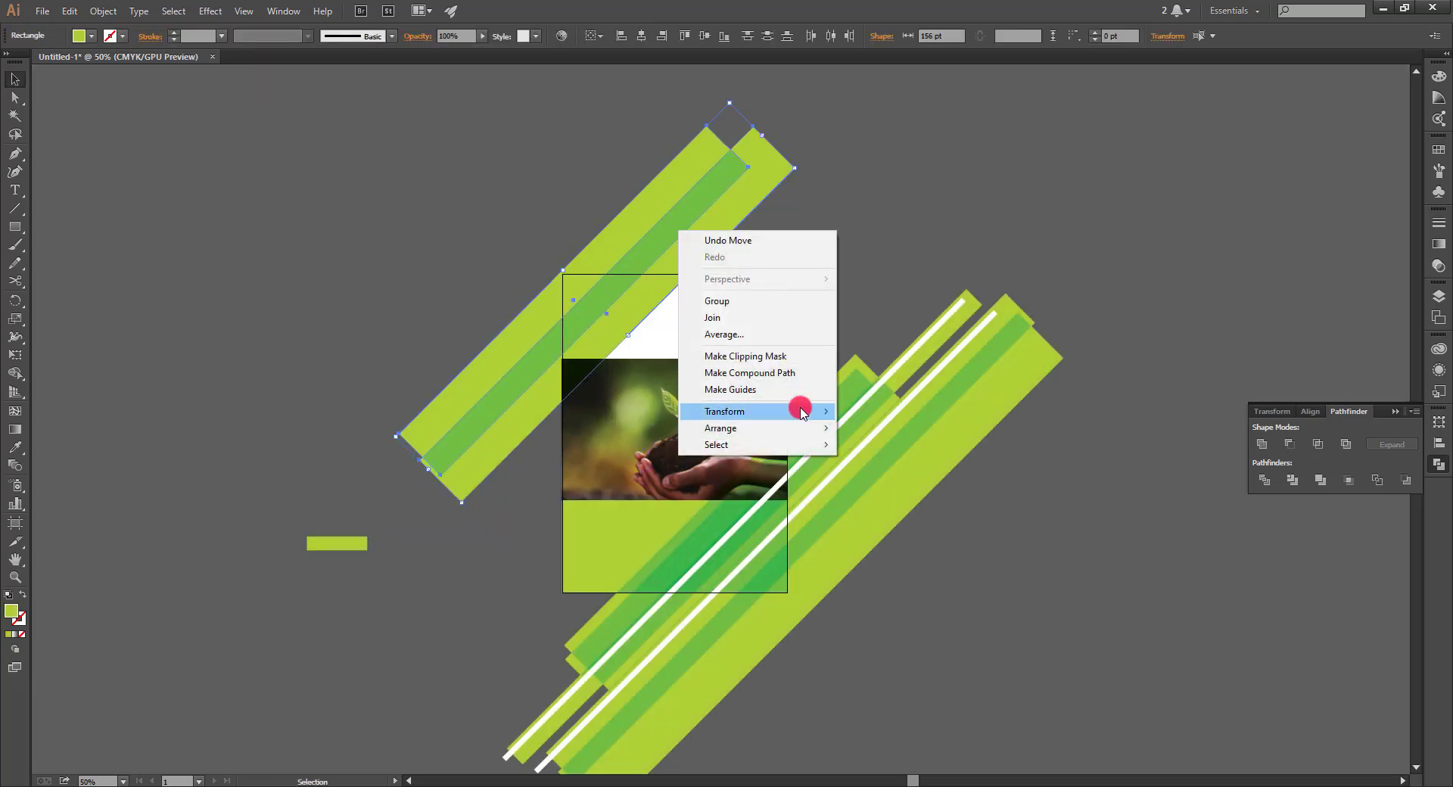
click(999, 429)
click(899, 635)
key(ctrl+0)
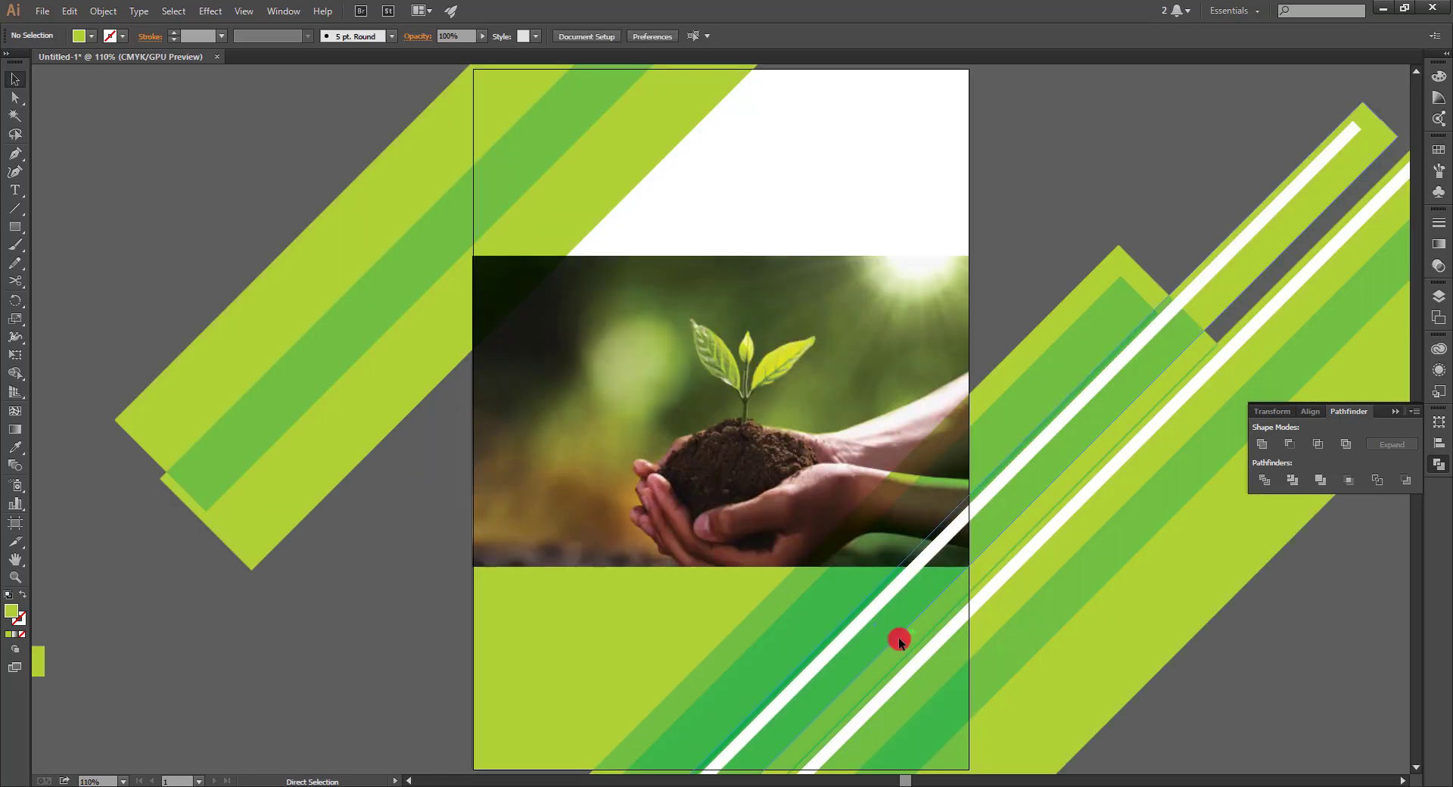
scroll(425, 604, down, 1)
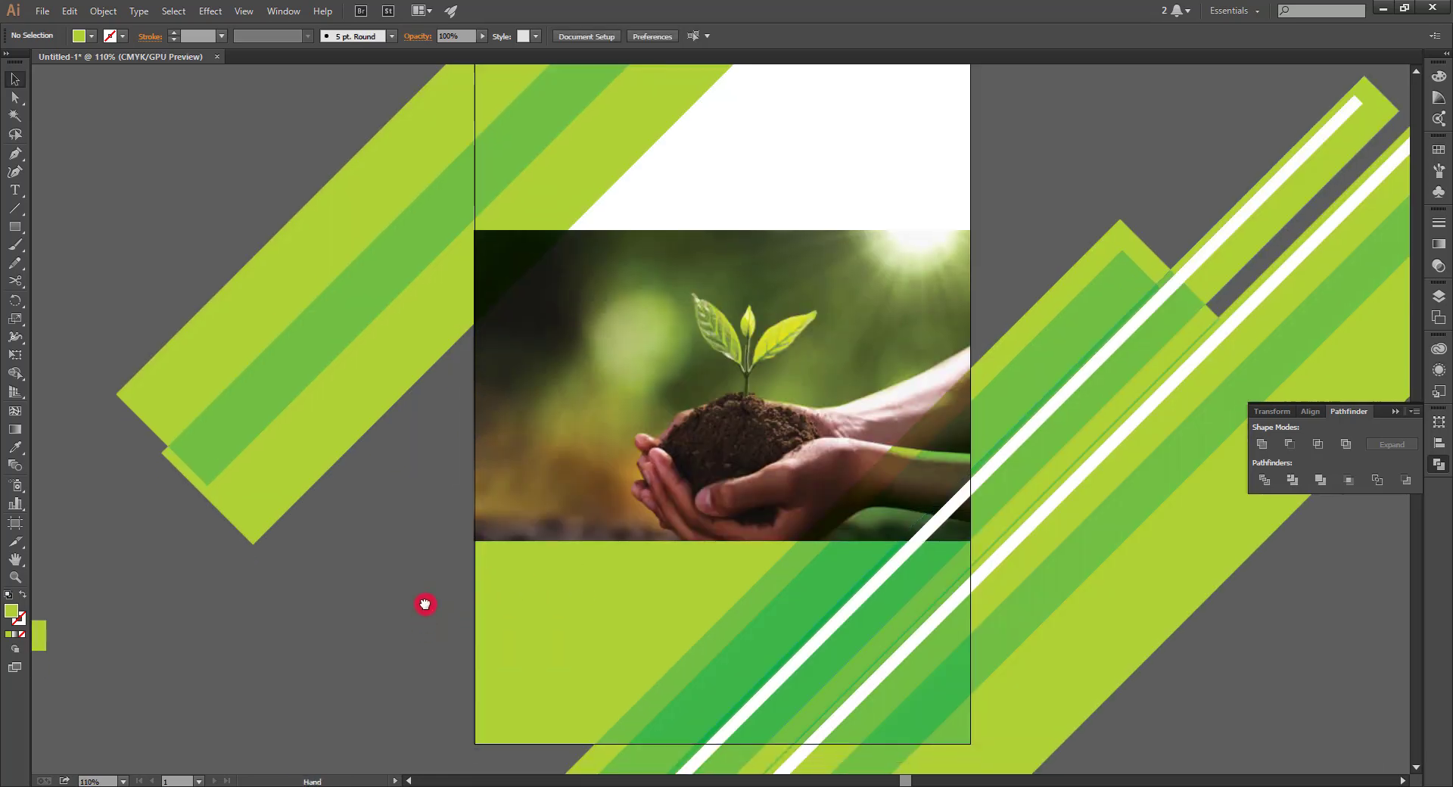
Pen-draw a closed wedge with a diagonal top edge over the photo's lower right, selecting it with the bottom panel.
key(p)
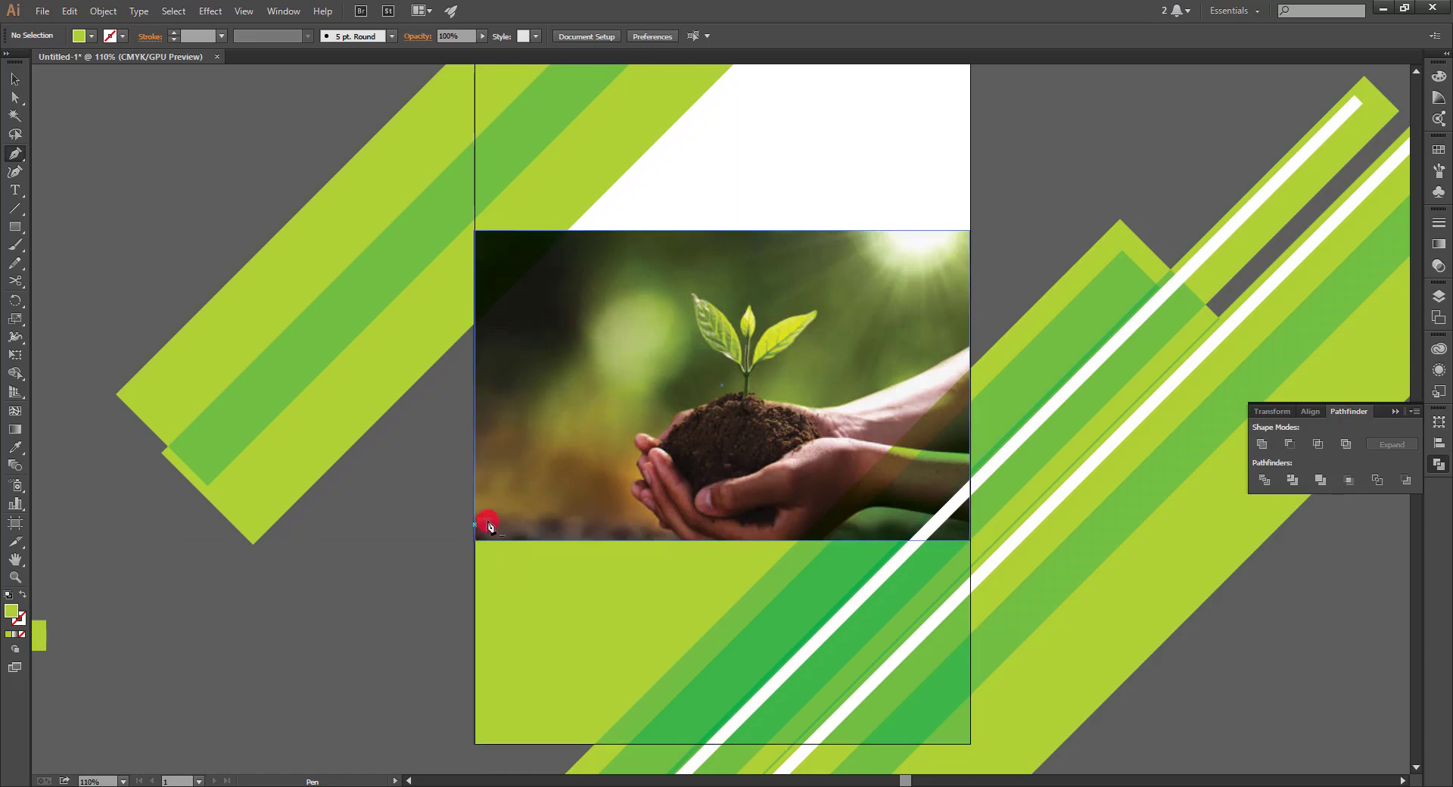
click(488, 523)
click(790, 524)
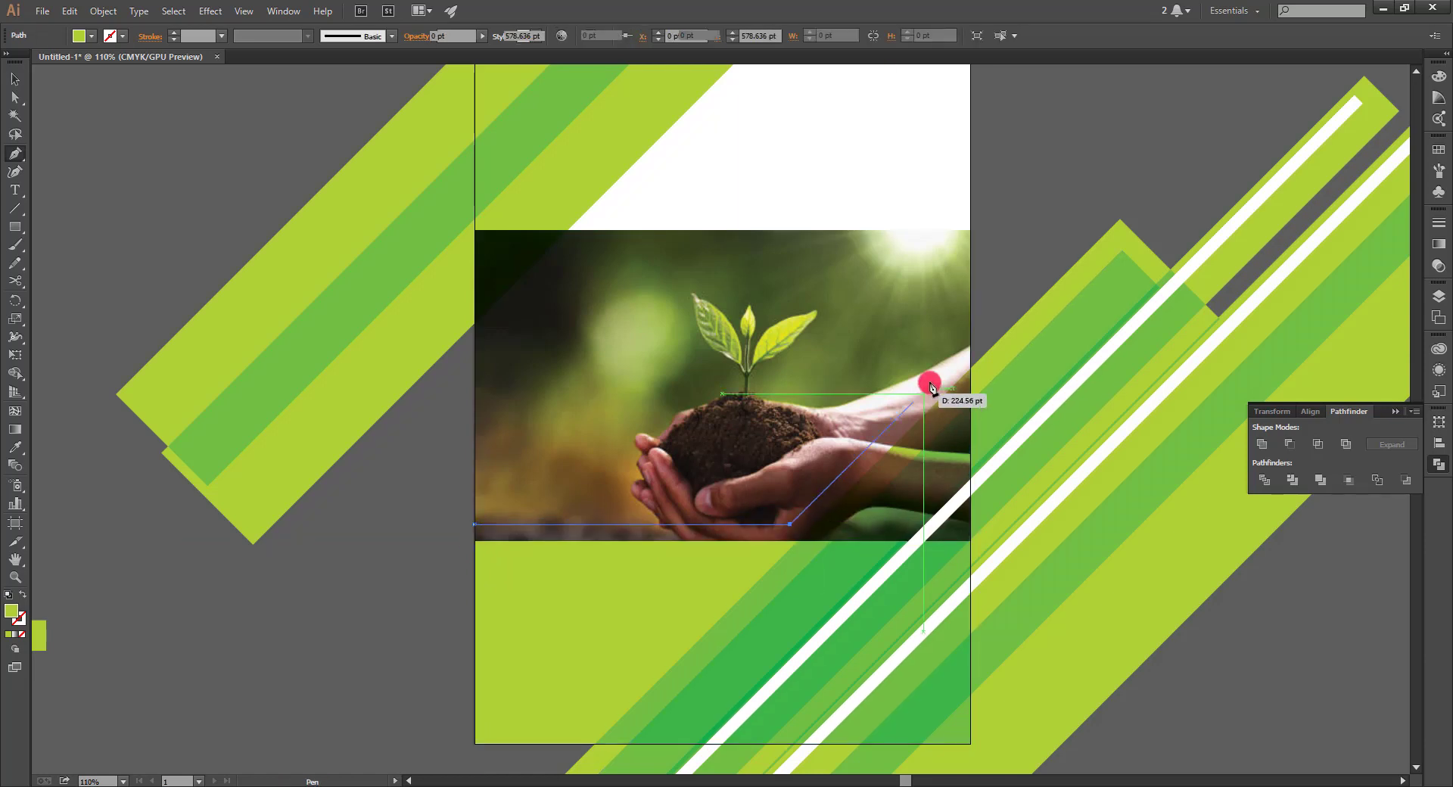
click(970, 348)
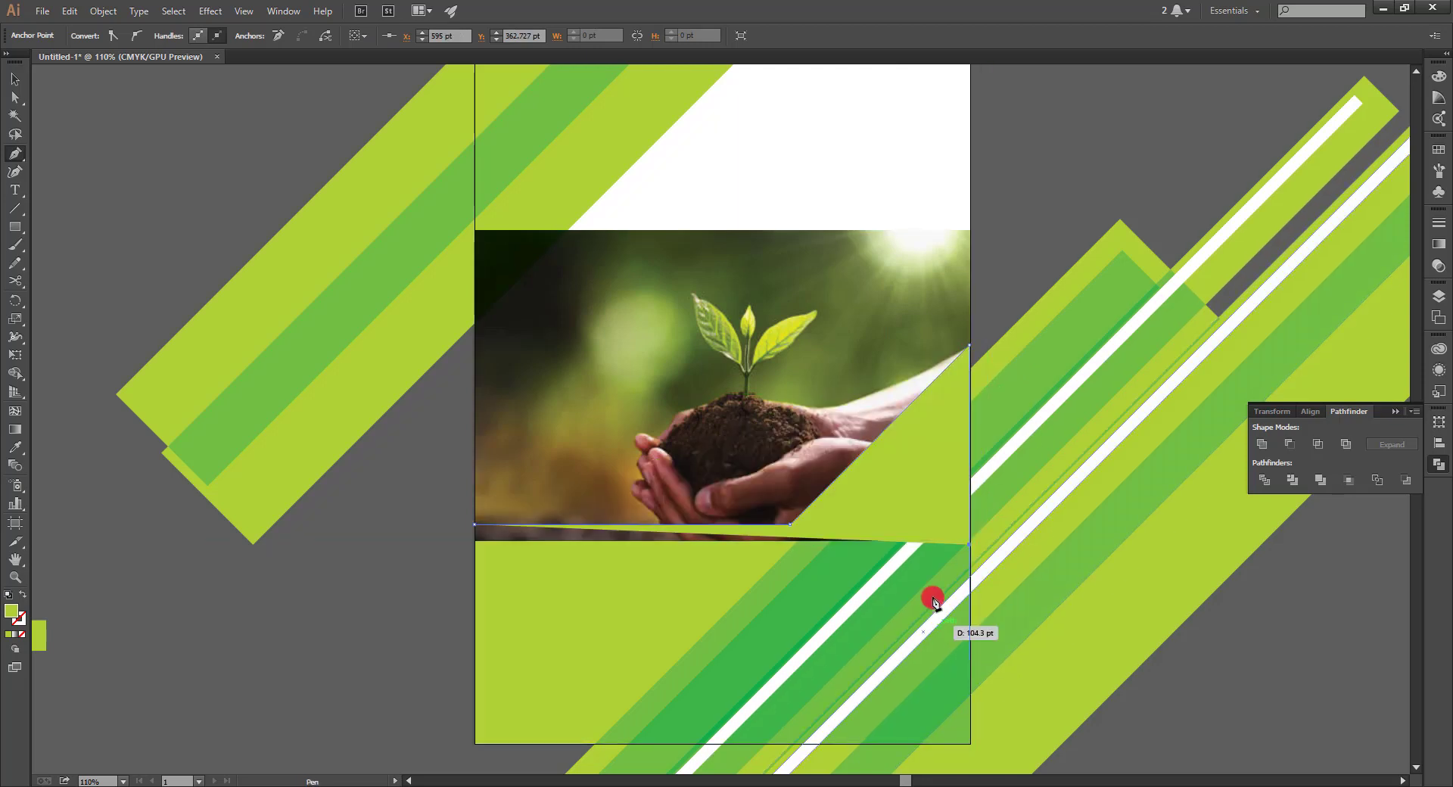
click(970, 541)
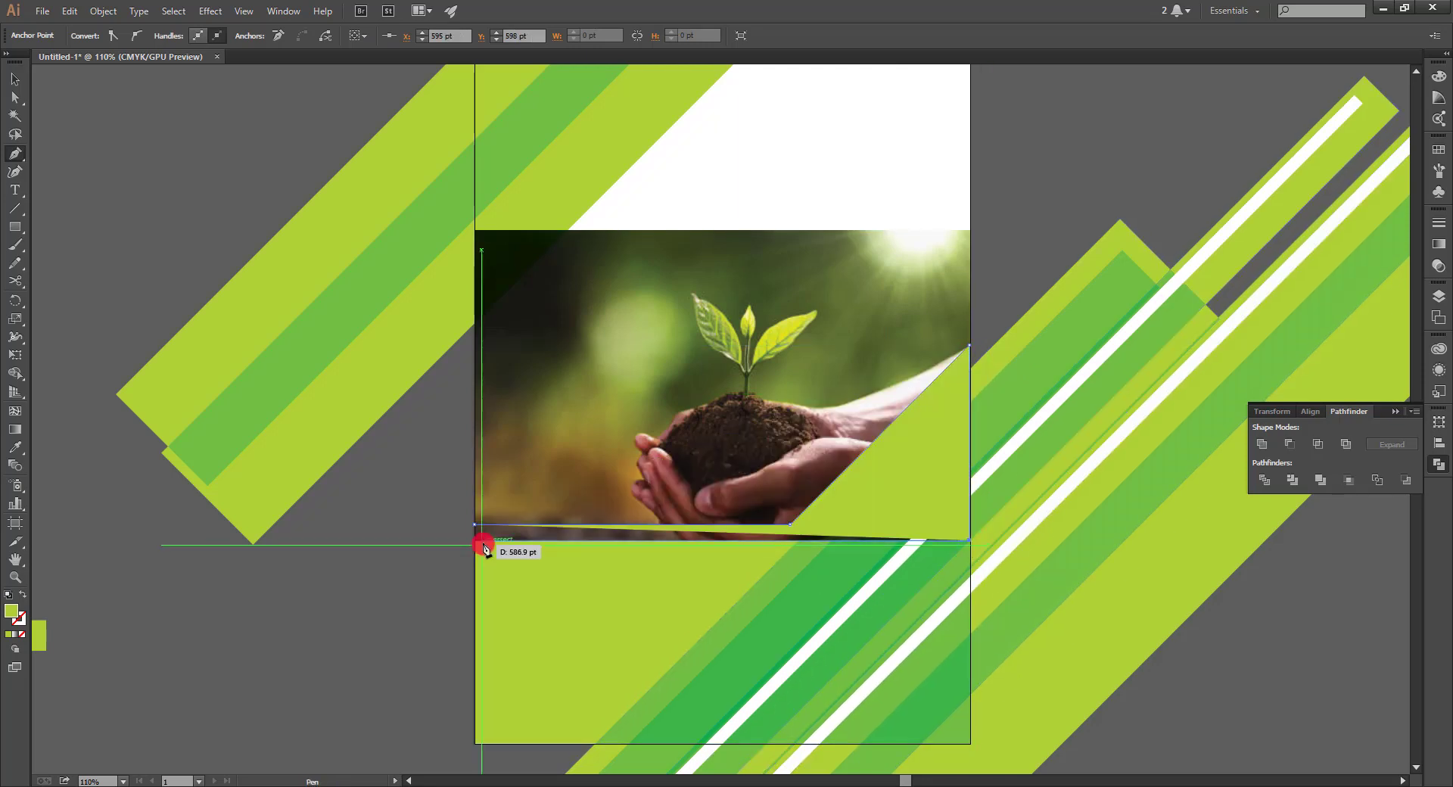
click(474, 540)
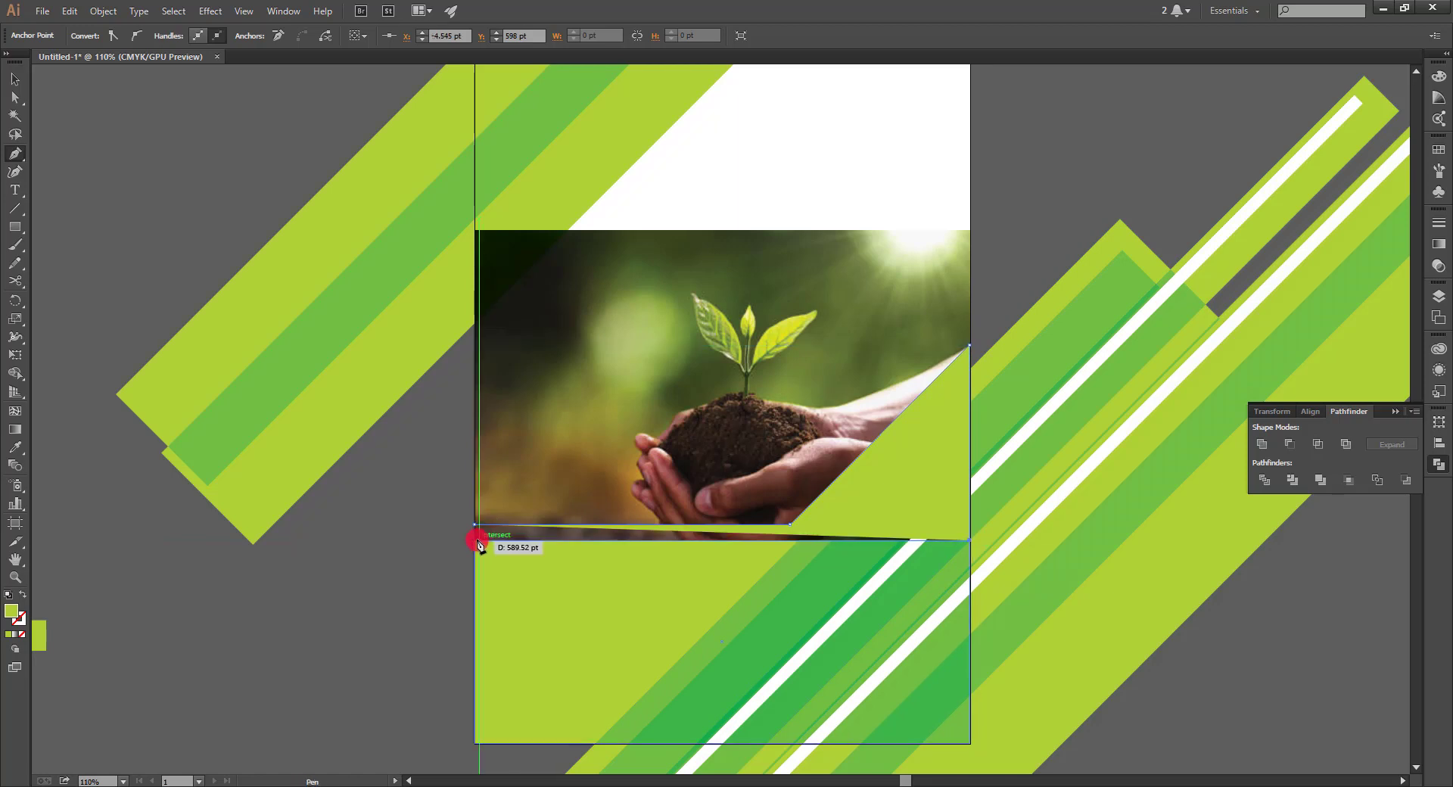
click(475, 524)
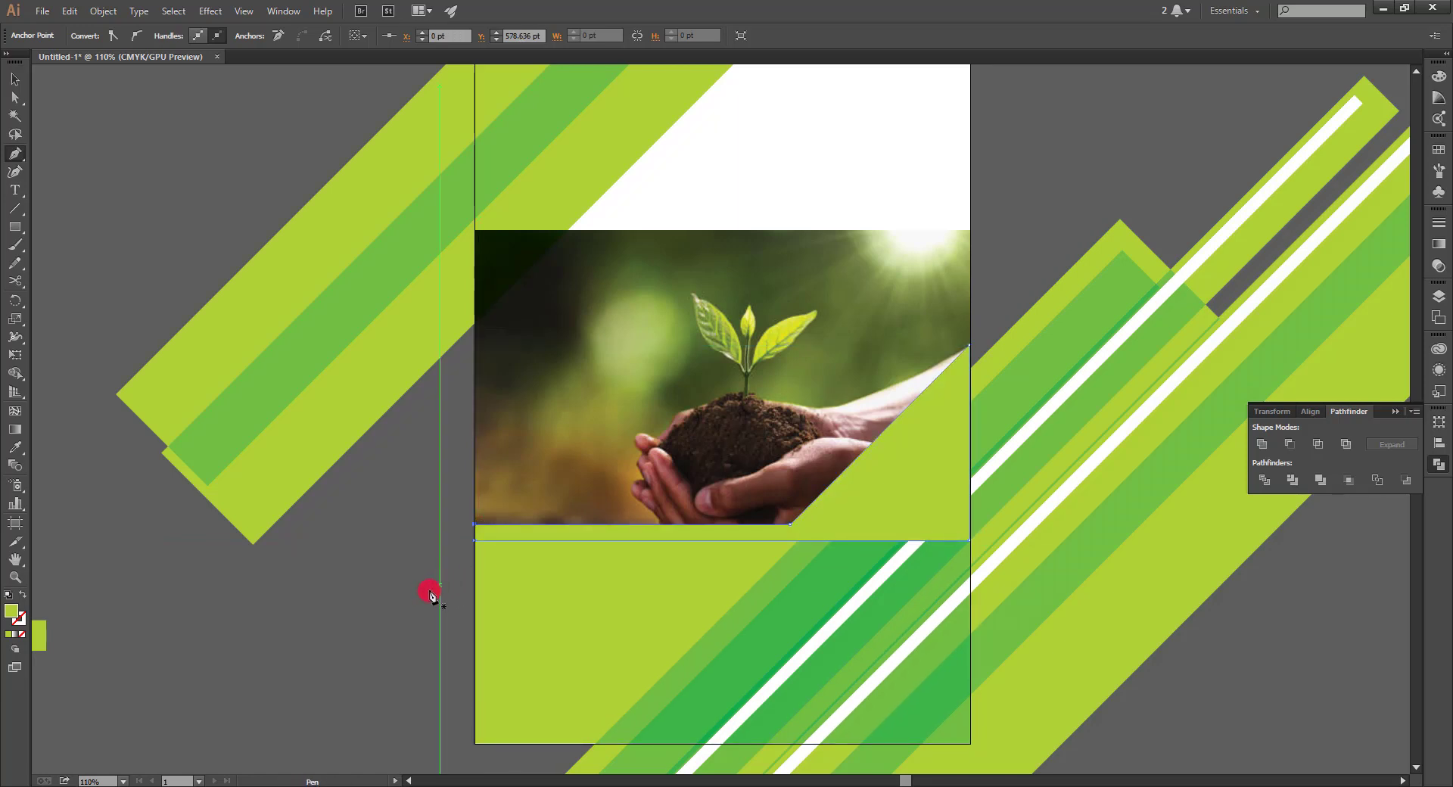
key(v)
shift+click(648, 596)
Bring the right-hand green stripes in front of the plant photo.
click(1248, 478)
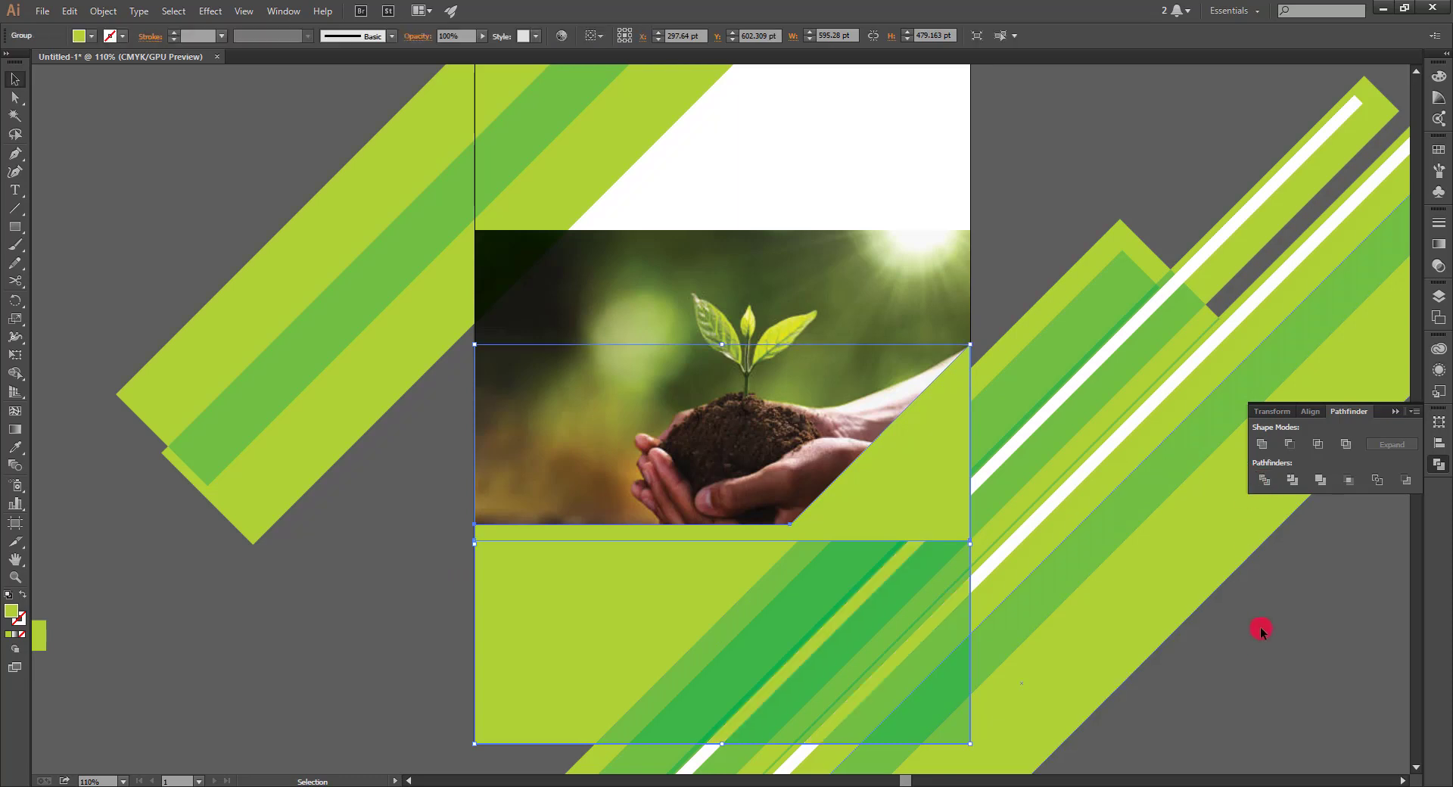
click(1260, 651)
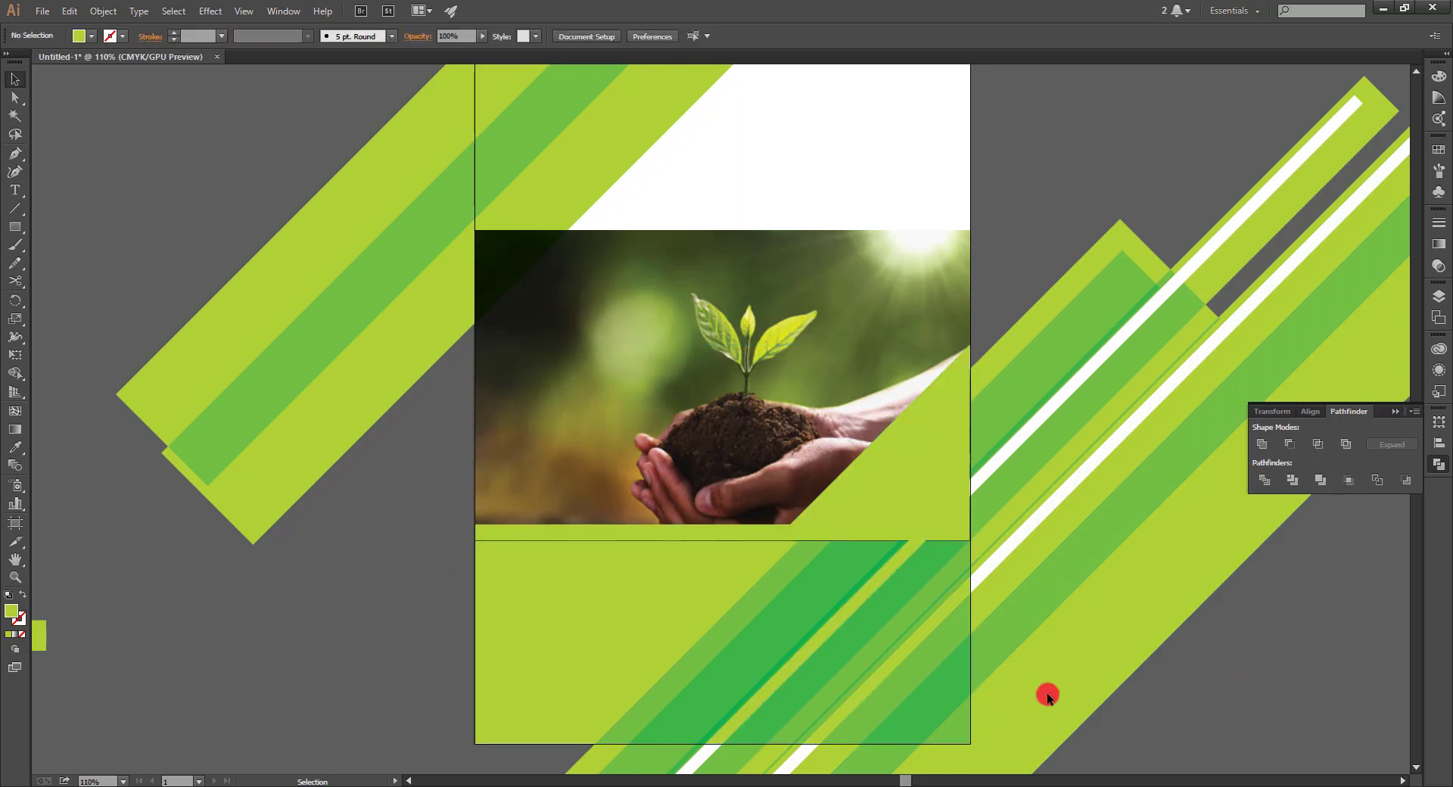
drag(1233, 538, 1233, 539)
right_click(1234, 540)
click(1192, 733)
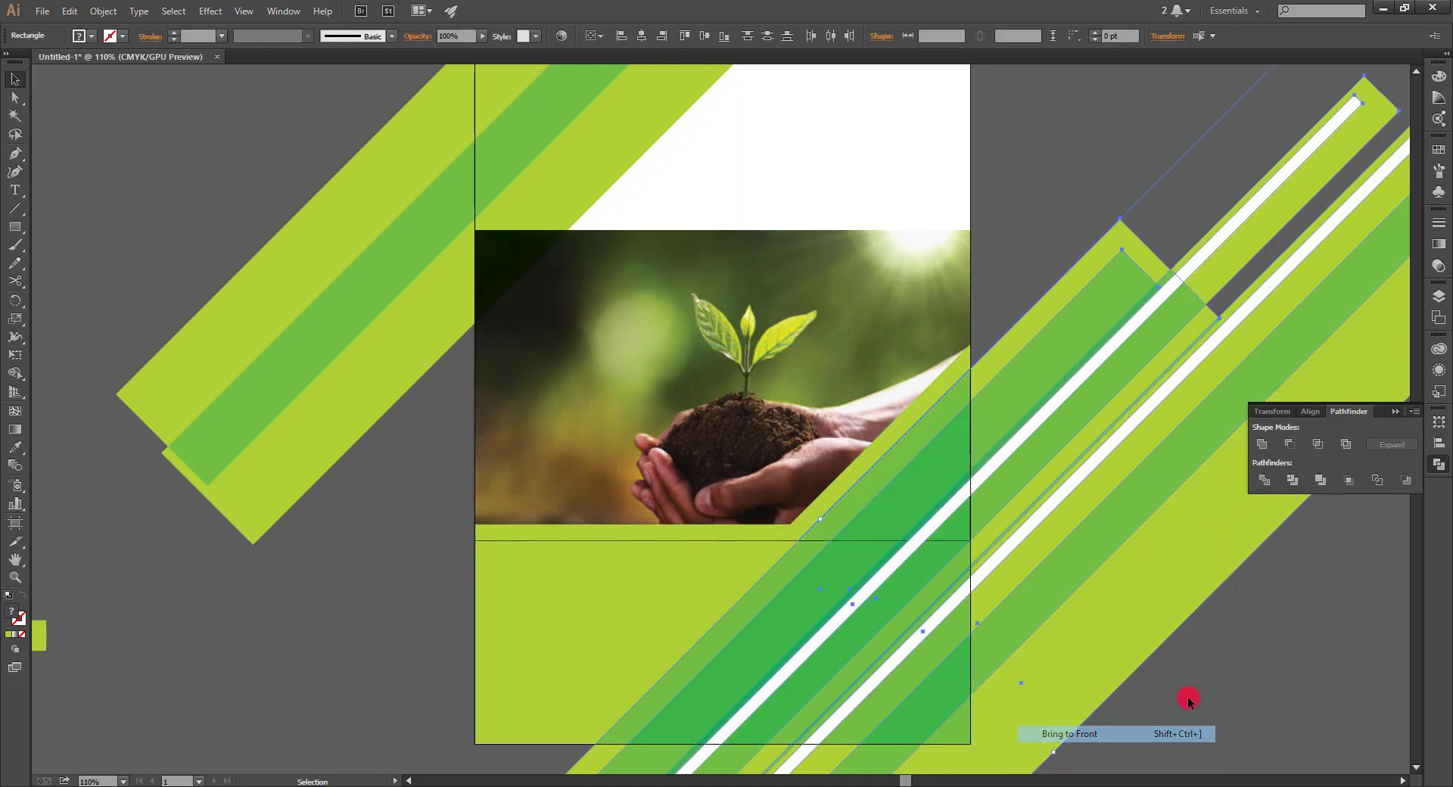
click(1261, 649)
Pen-draw a diagonal-edged shape across the poster's top and fill it white.
drag(1178, 540, 1109, 575)
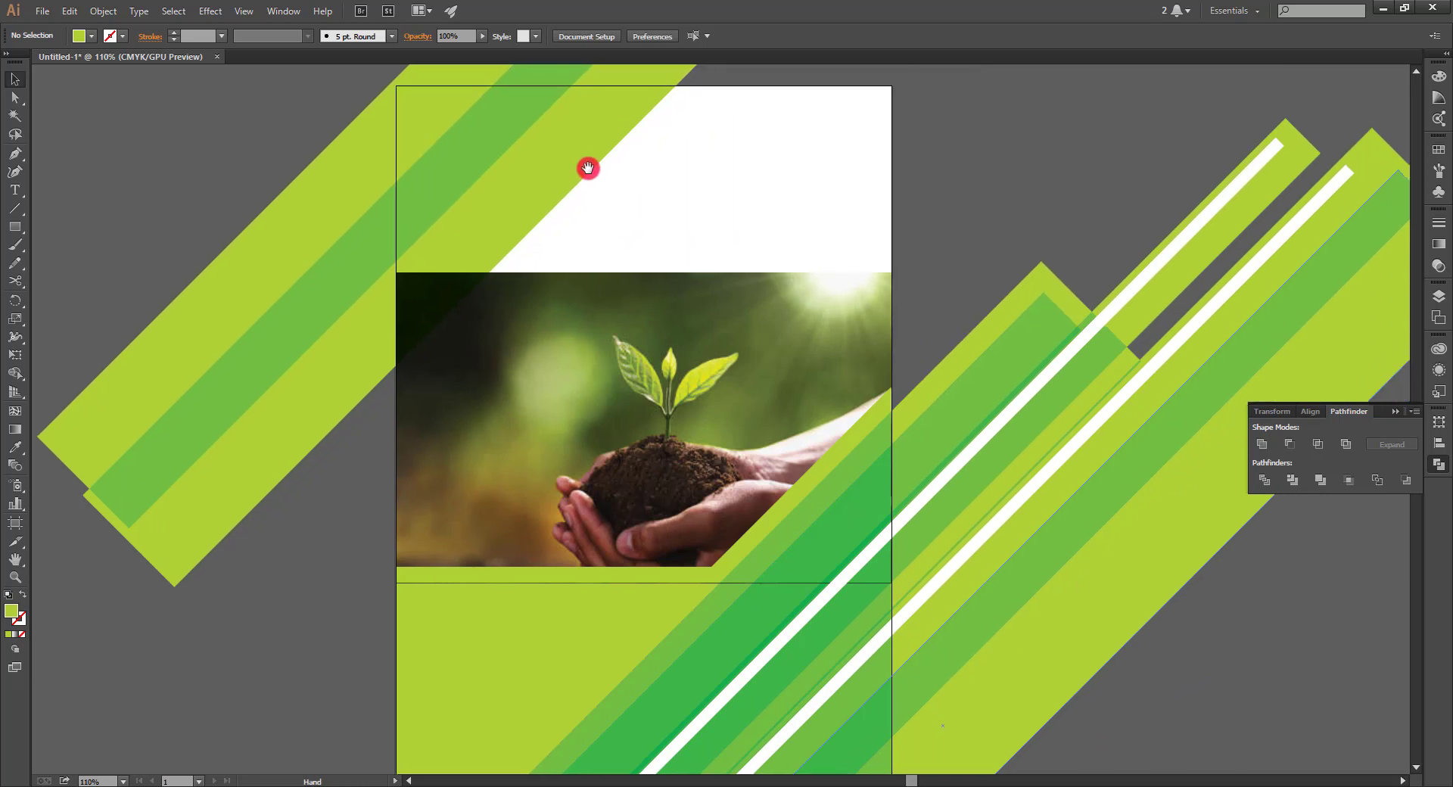
drag(701, 250, 702, 279)
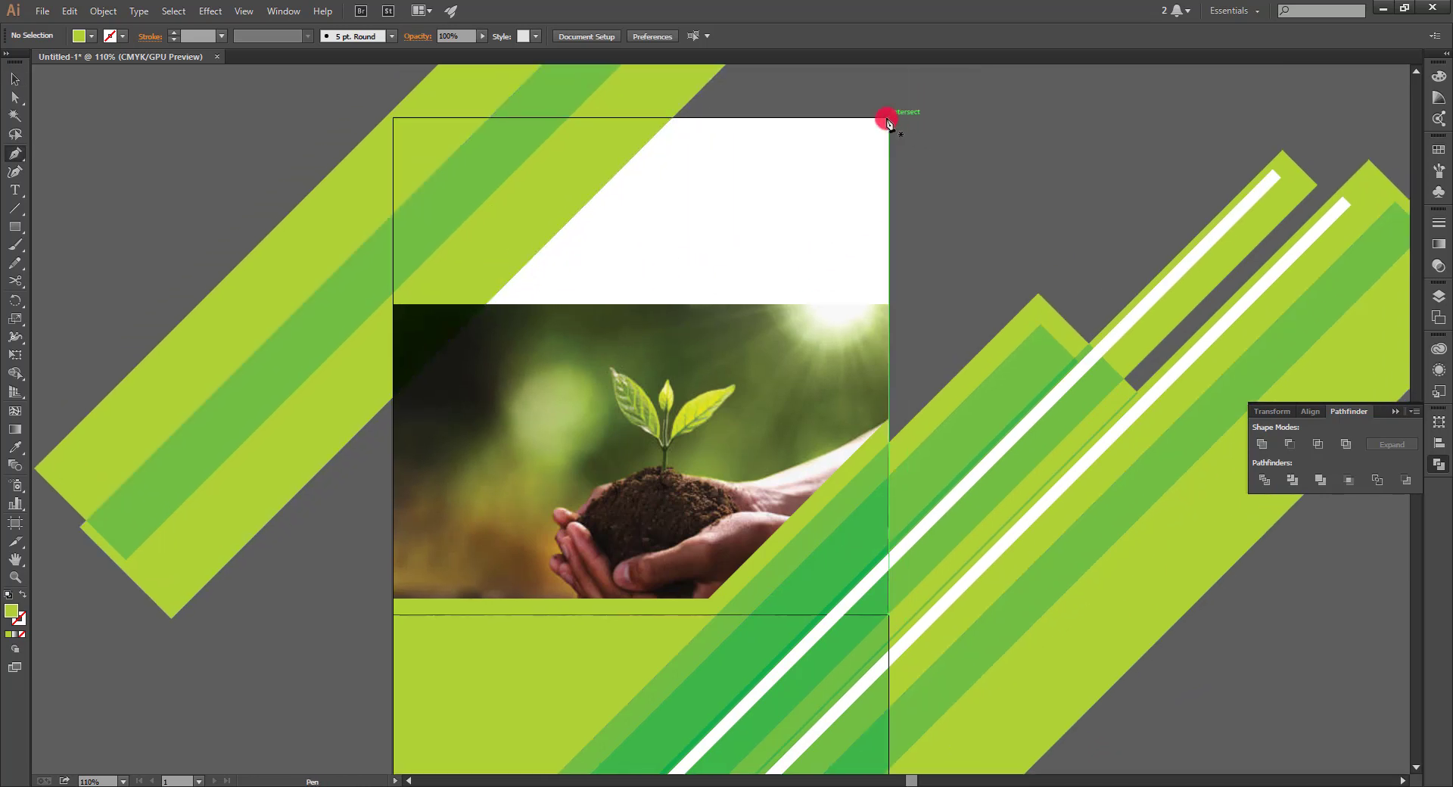
click(394, 340)
click(888, 339)
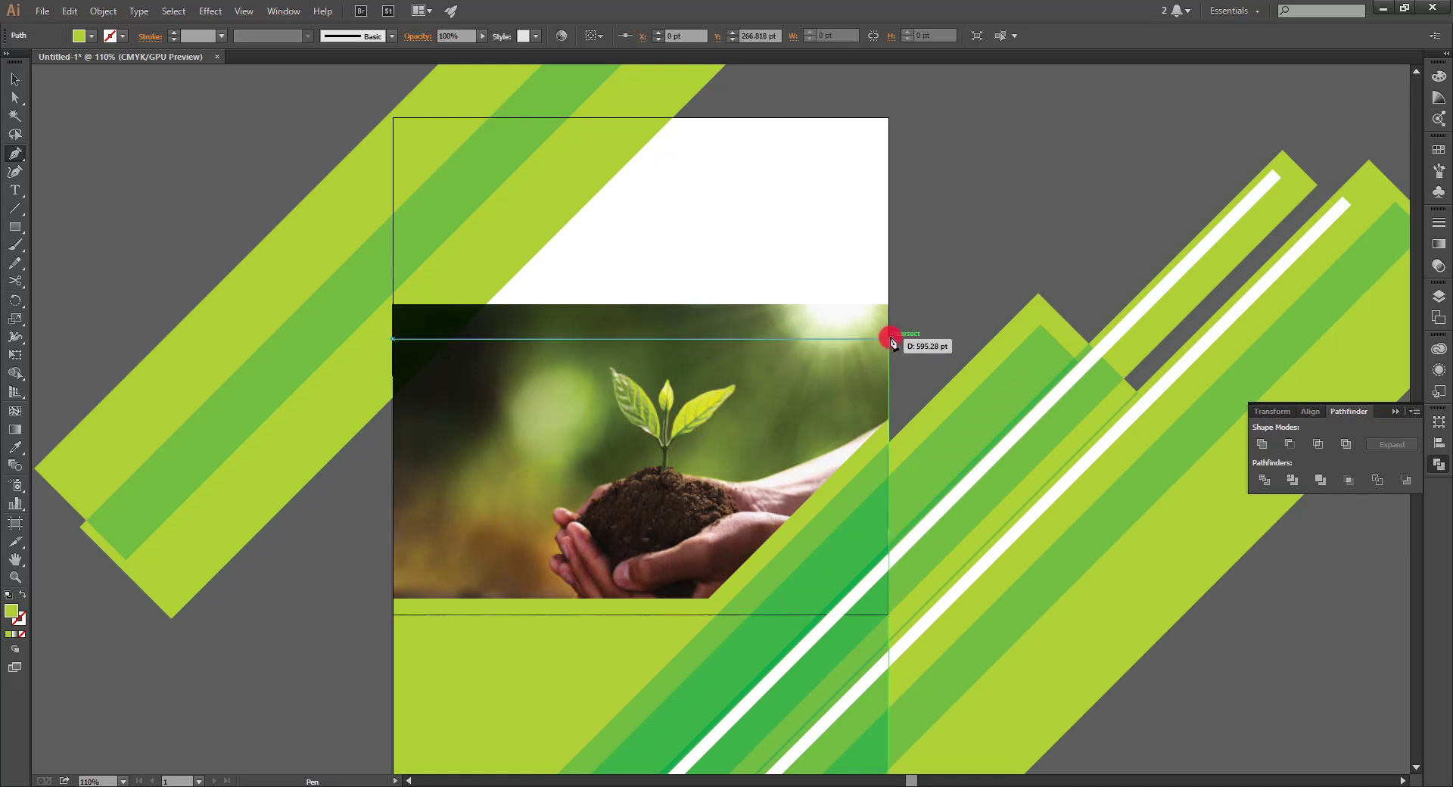
click(888, 121)
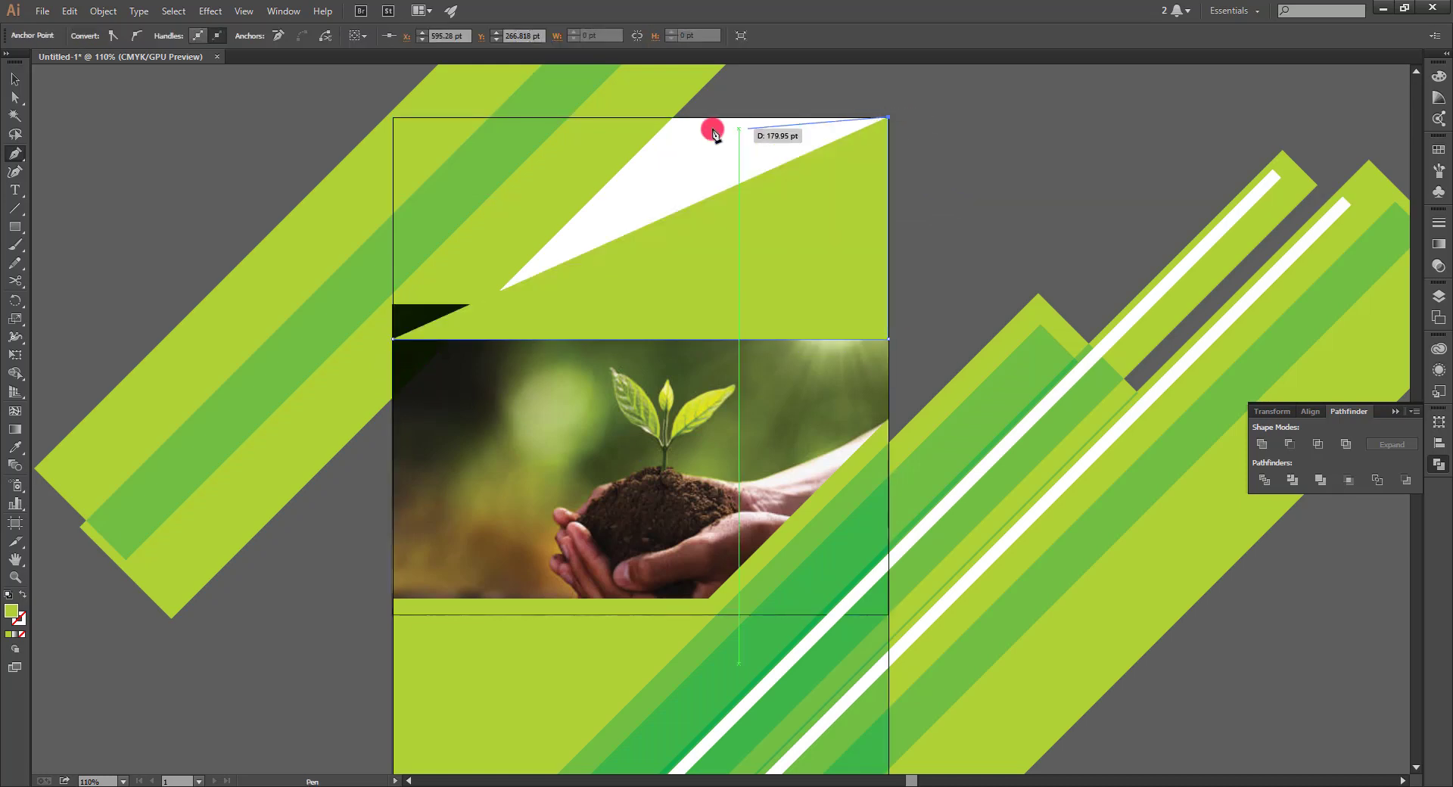
click(673, 118)
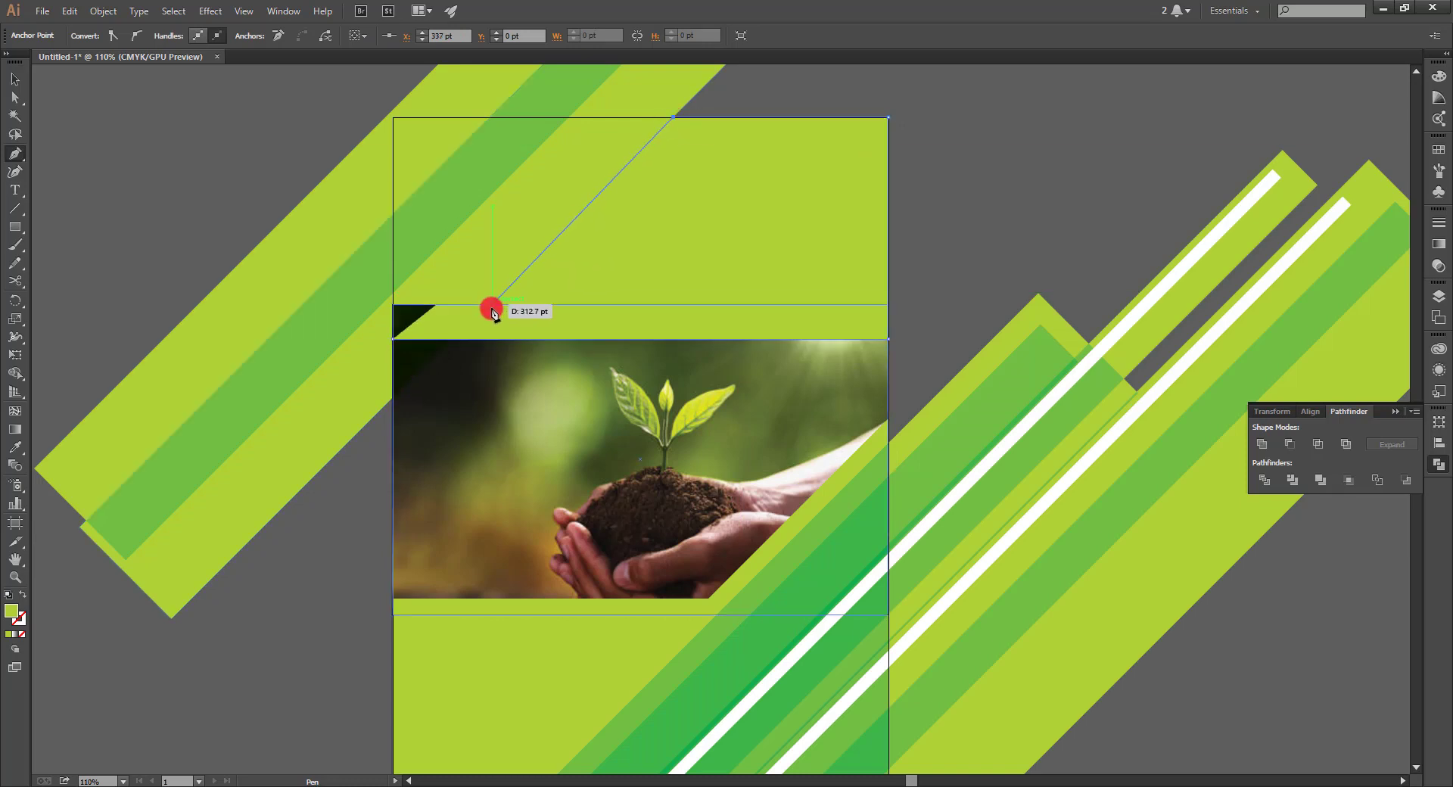
click(493, 298)
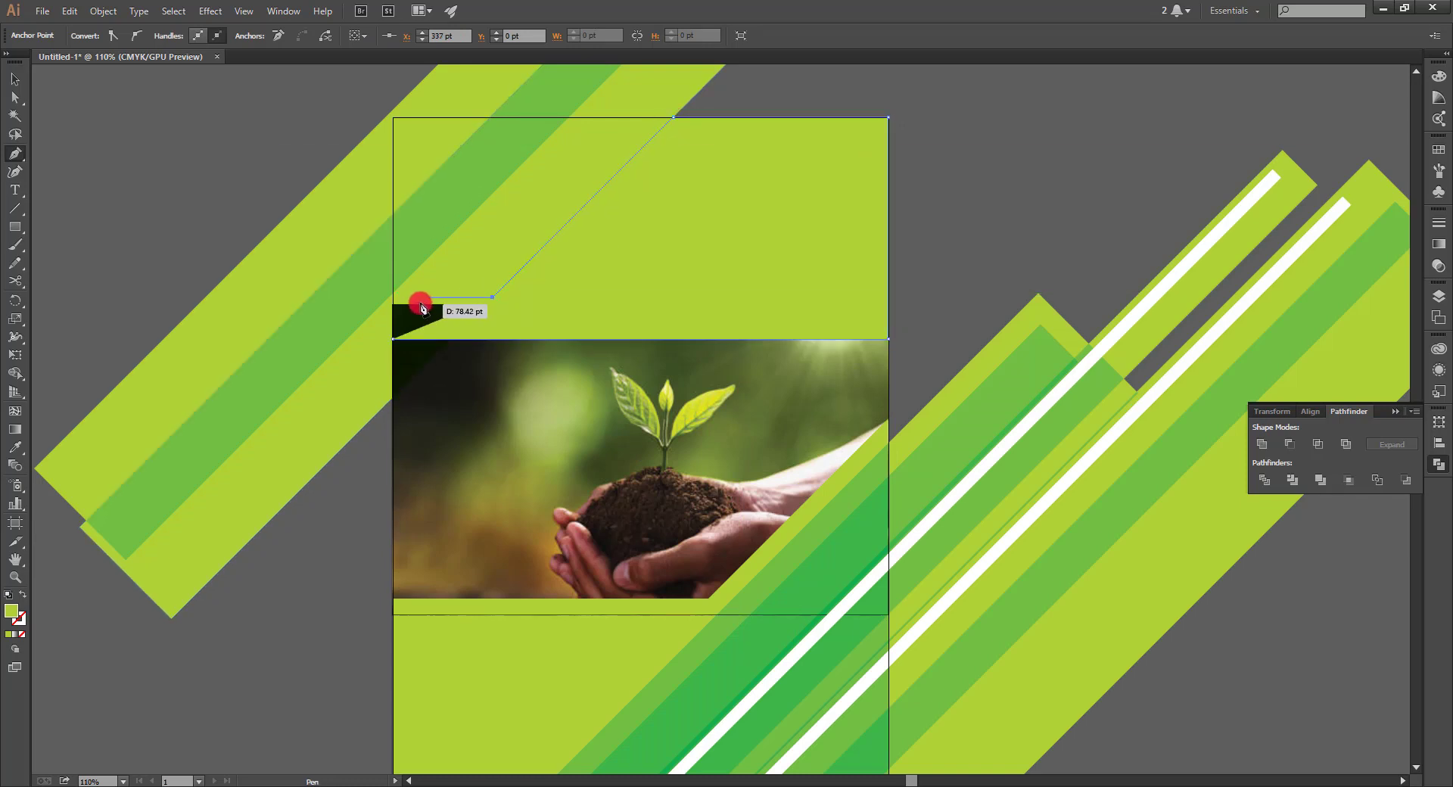
click(393, 298)
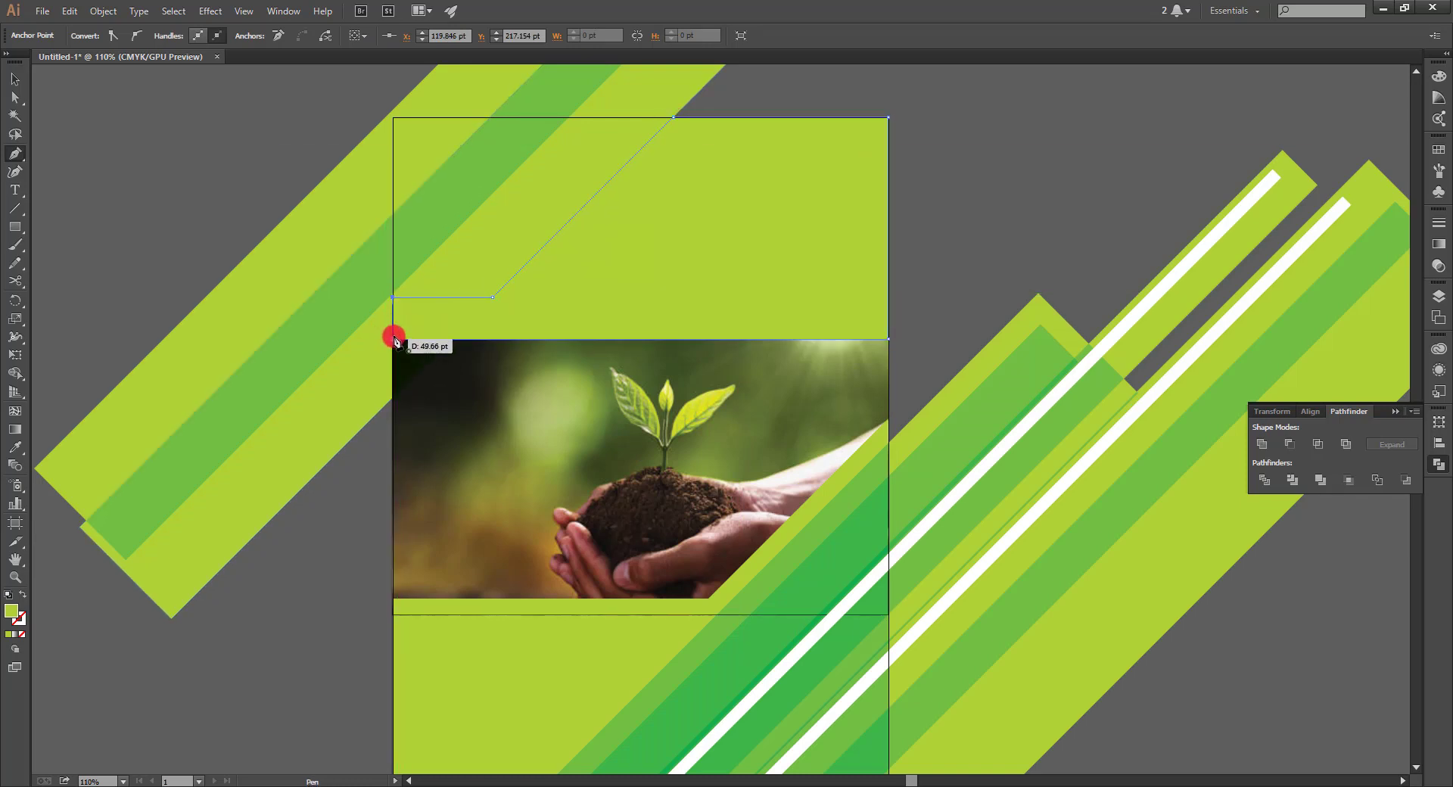
click(1035, 411)
key(v)
click(980, 241)
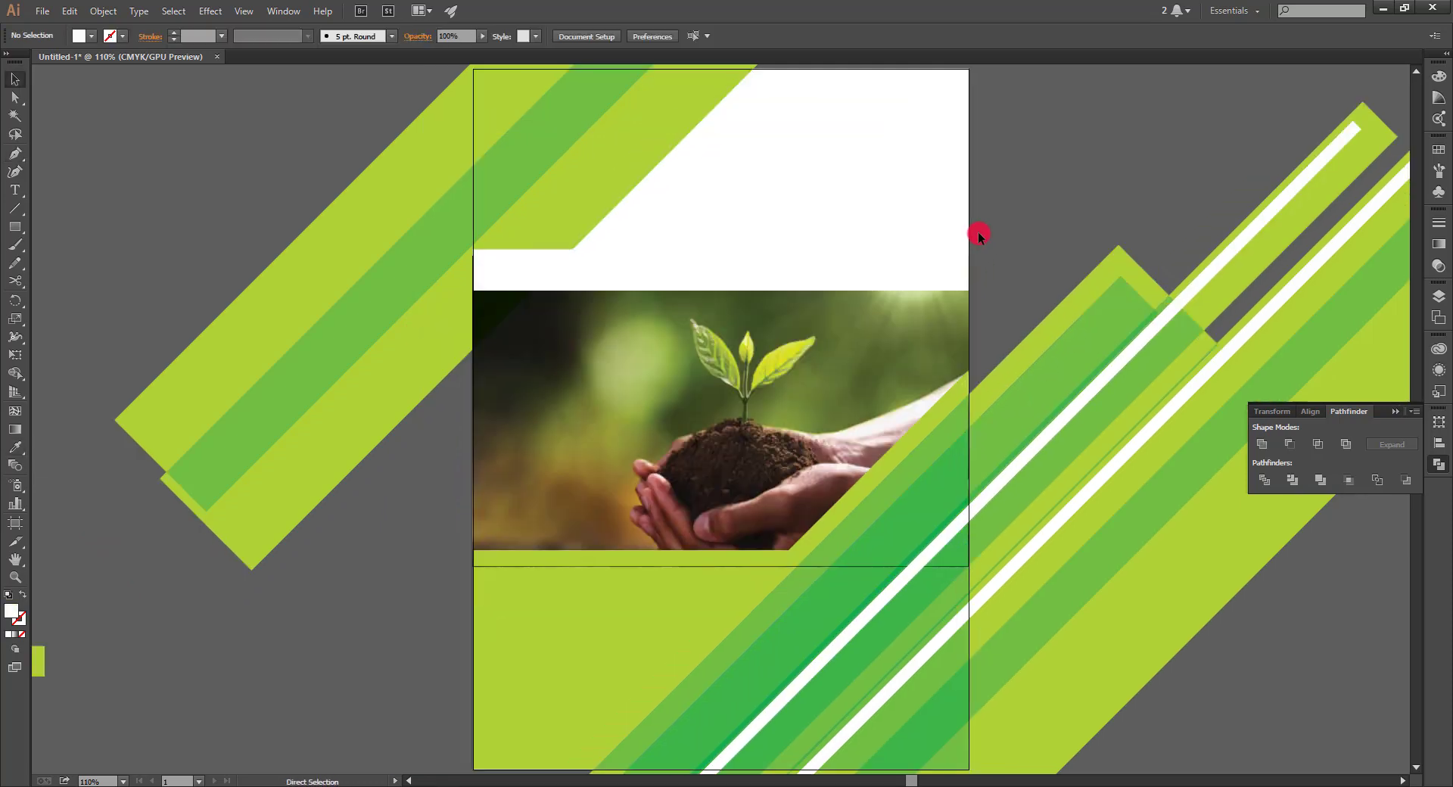
Line up the white top shape's left edge exactly with the artboard's left edge.
right_click(299, 449)
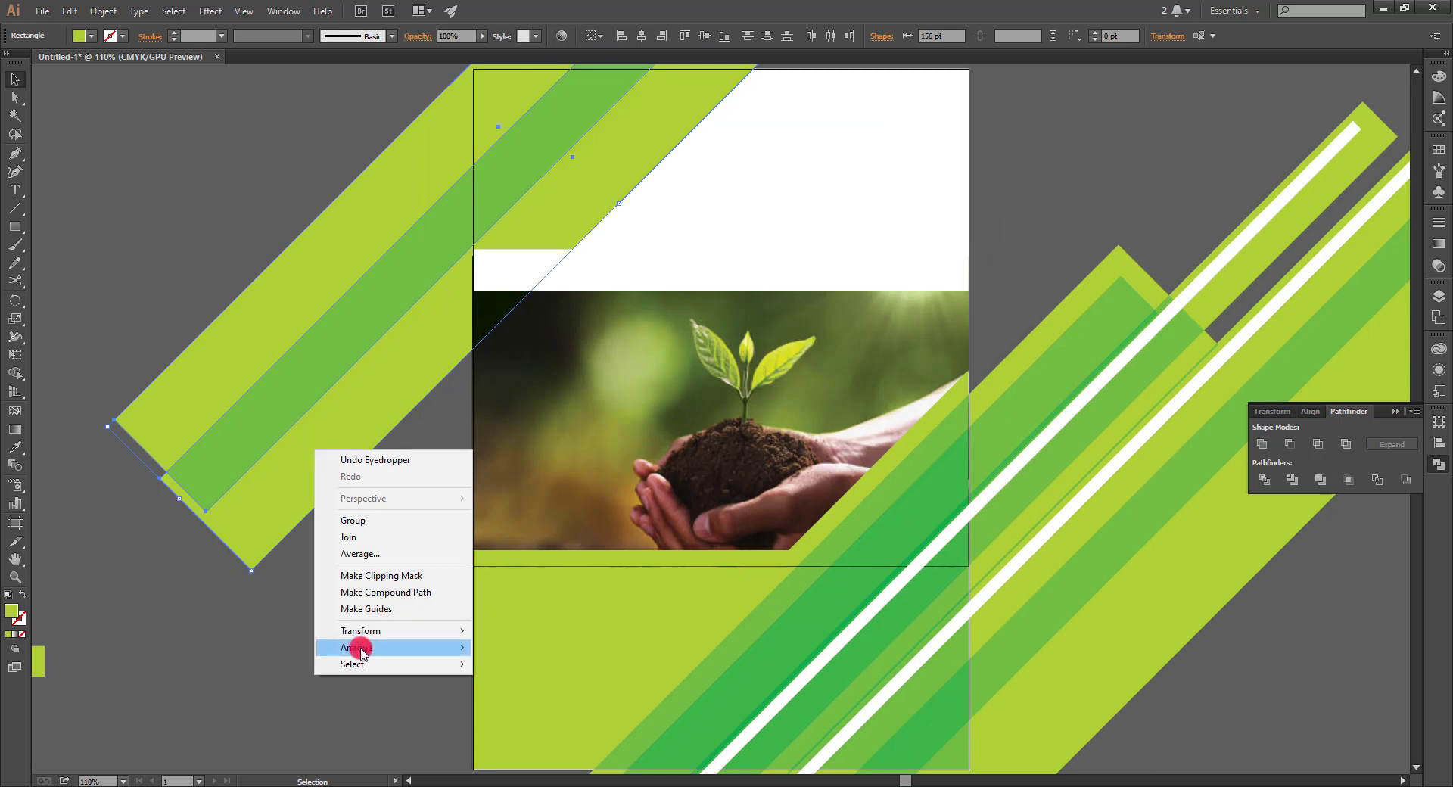
click(515, 645)
click(443, 559)
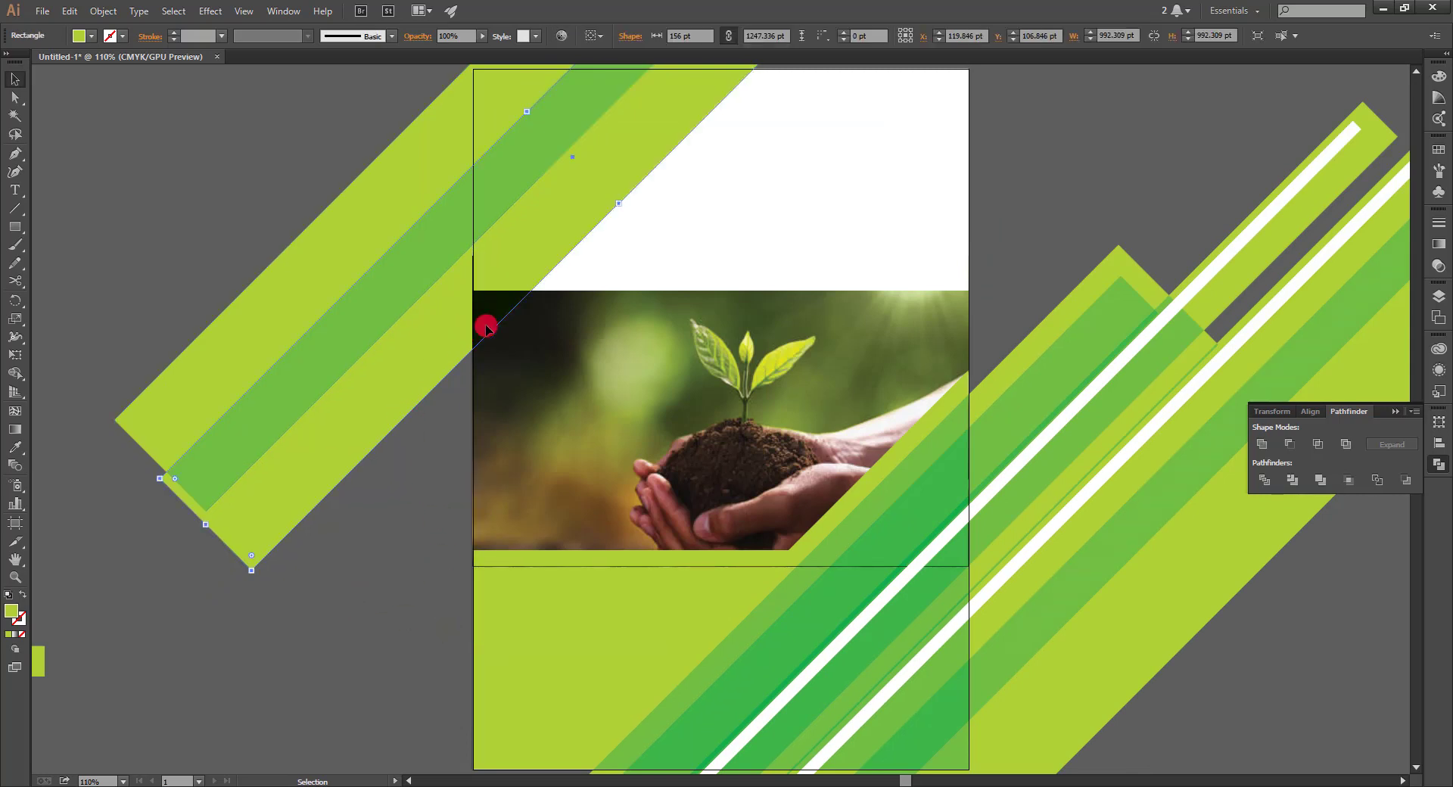
key(ctrl+z)
click(519, 290)
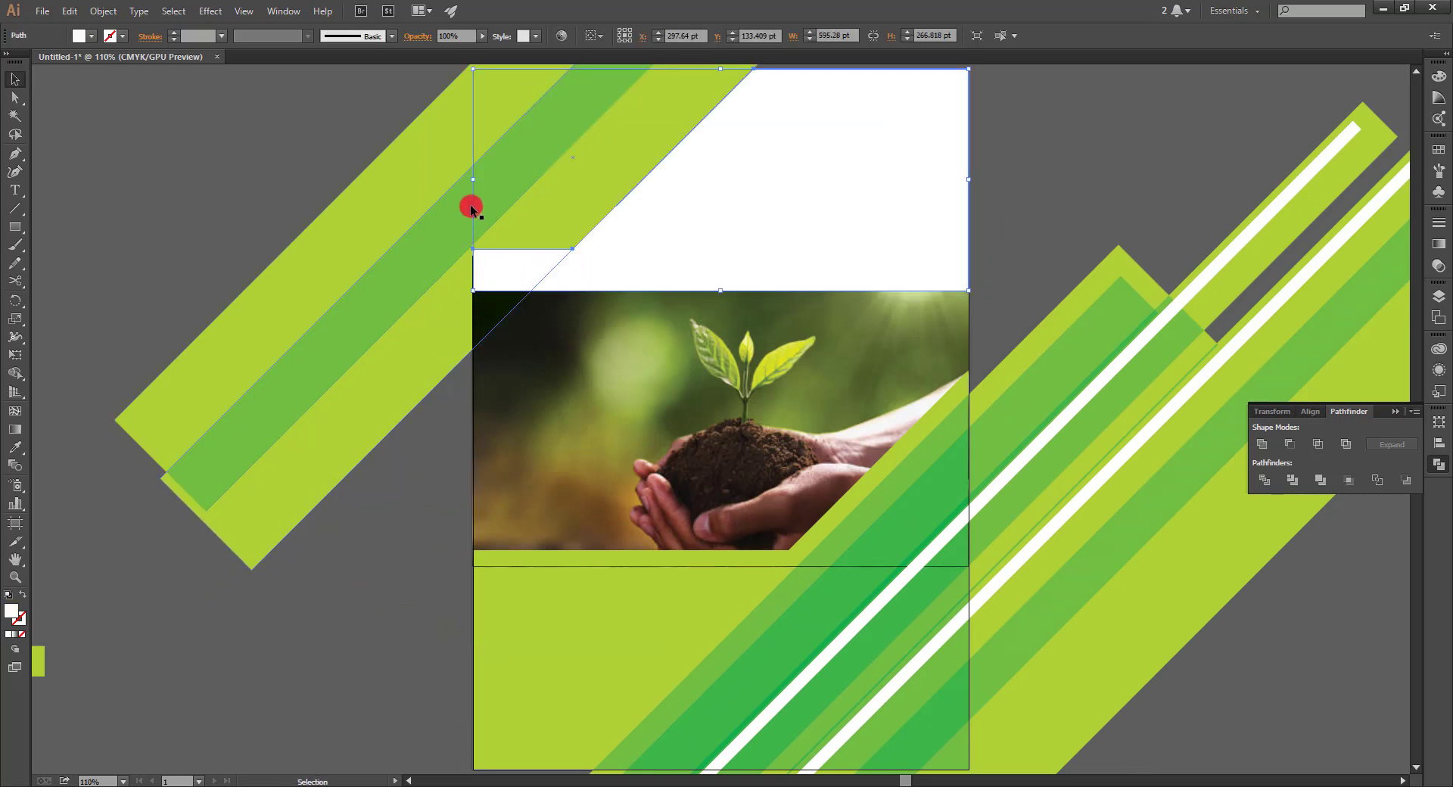
drag(475, 181, 470, 184)
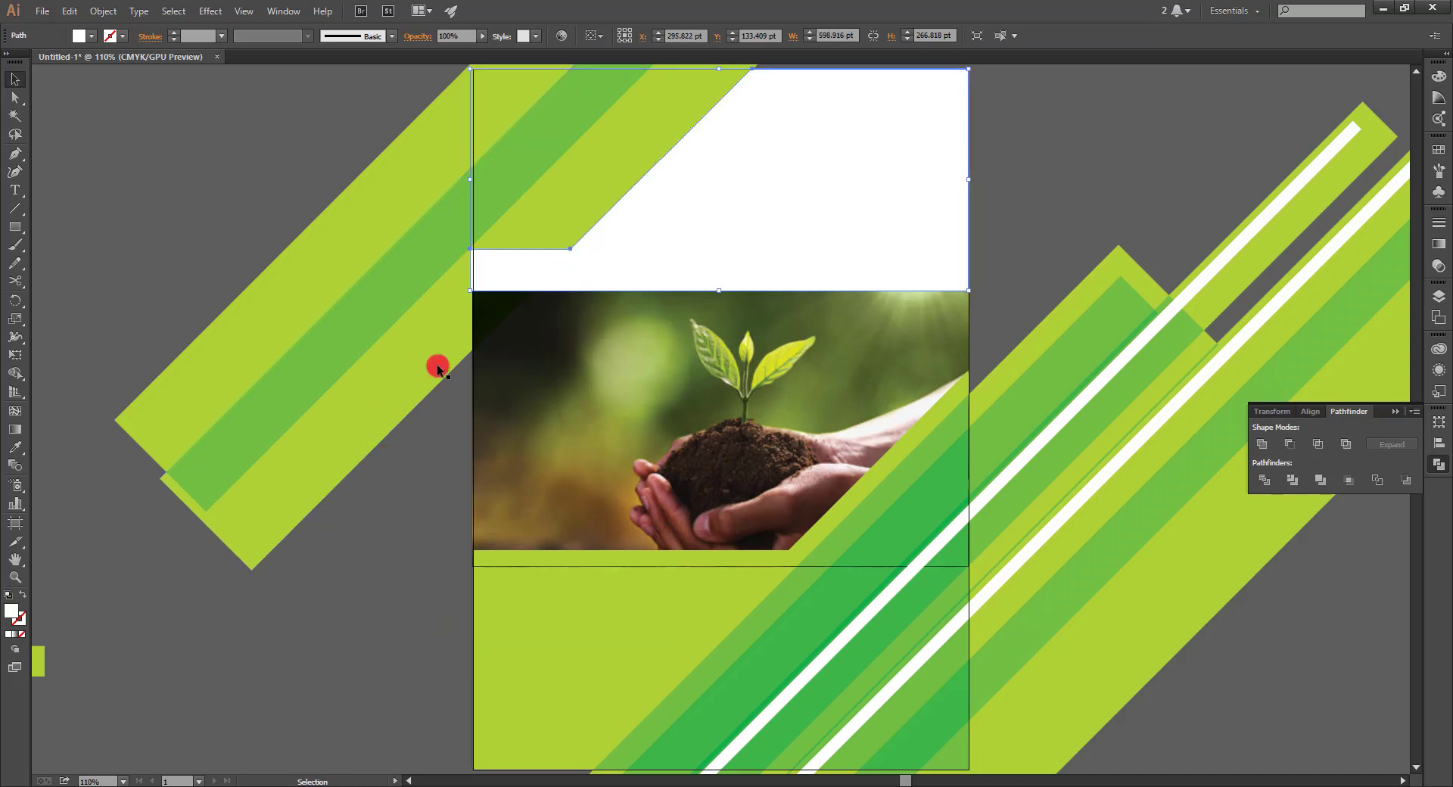
key(z)
mouse_move(386, 291)
mouse_down()
mouse_move(615, 467)
mouse_move(637, 631)
mouse_up()
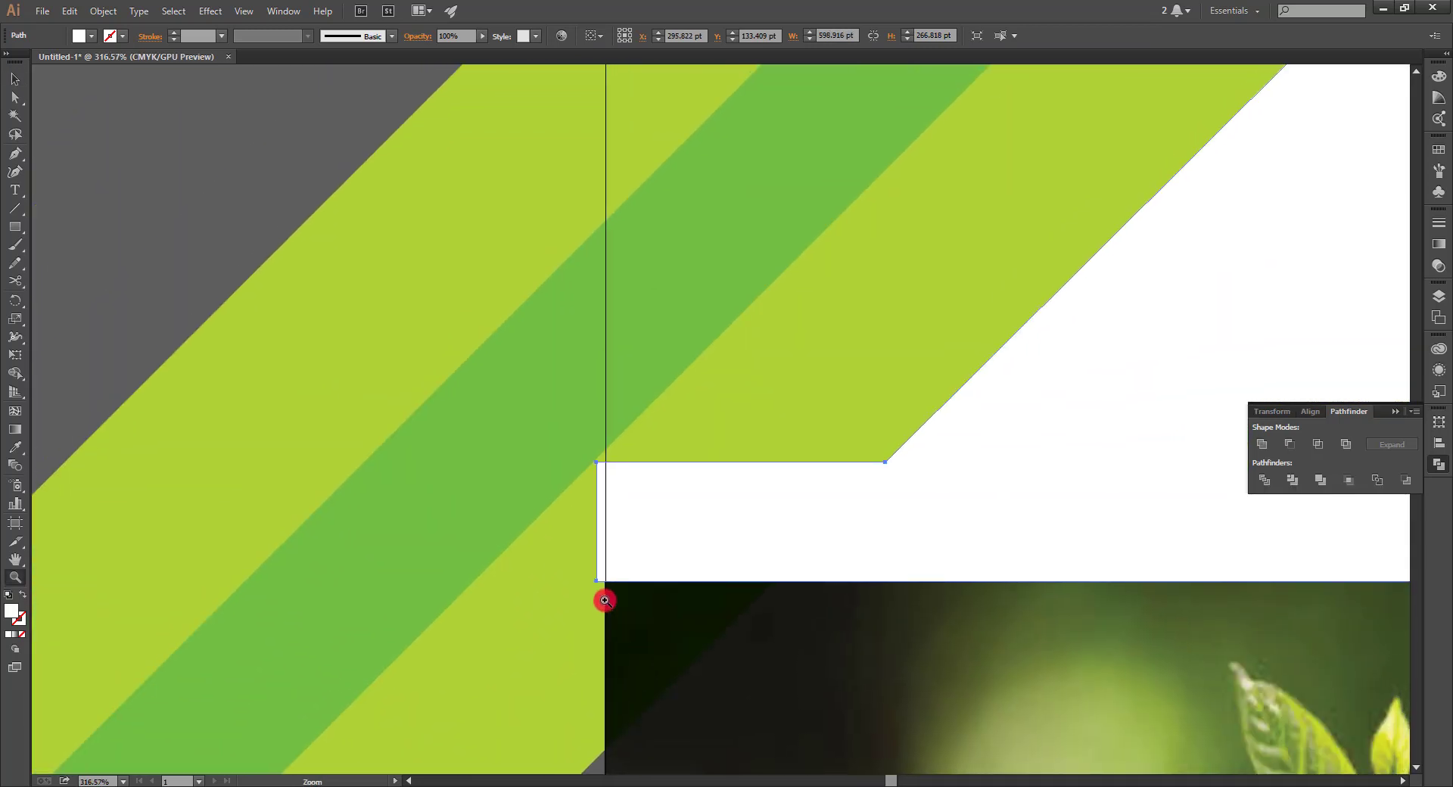
key(v)
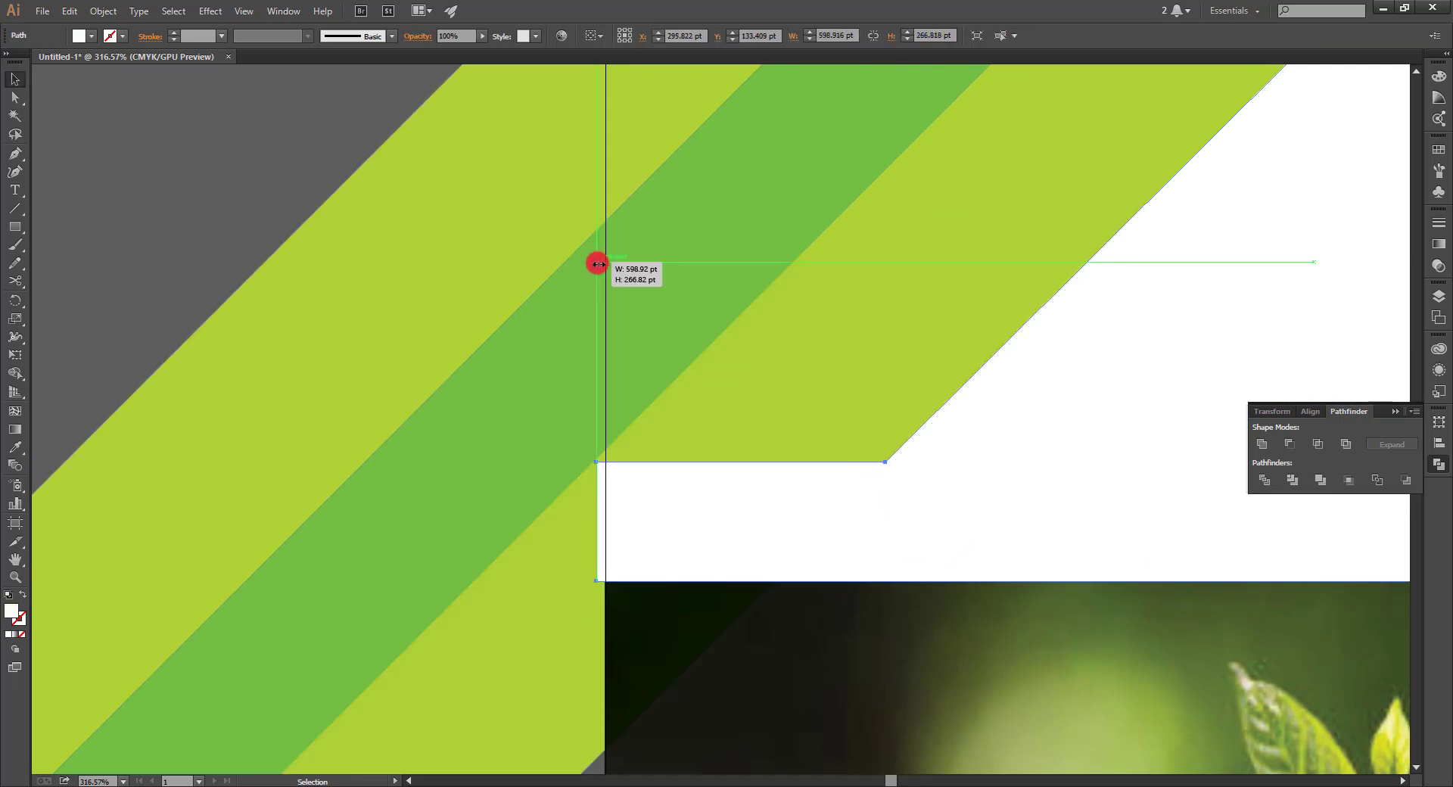
drag(596, 263, 605, 262)
key(ctrl+0)
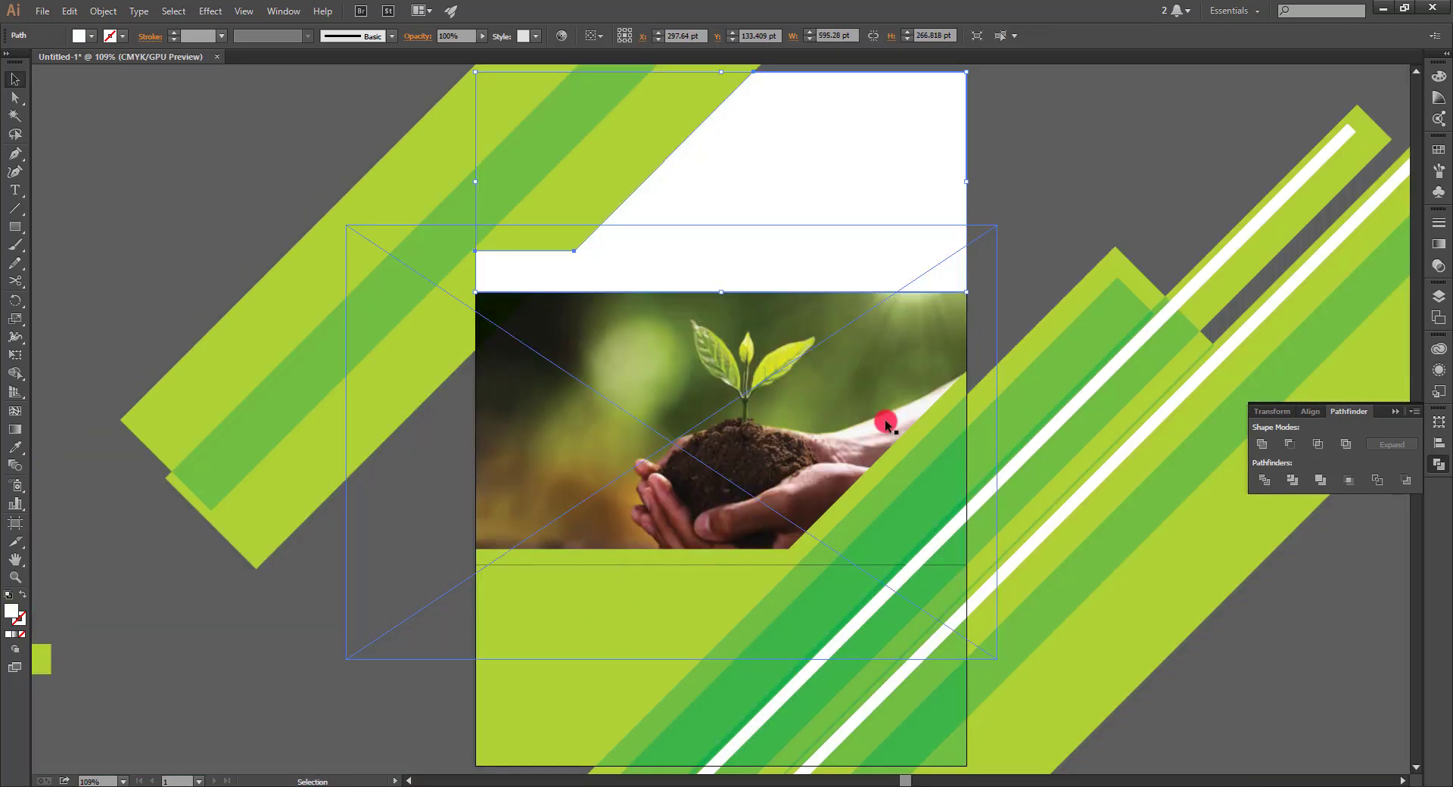
click(1076, 241)
Bring the left green diagonal stripe in front of the white shape.
click(386, 413)
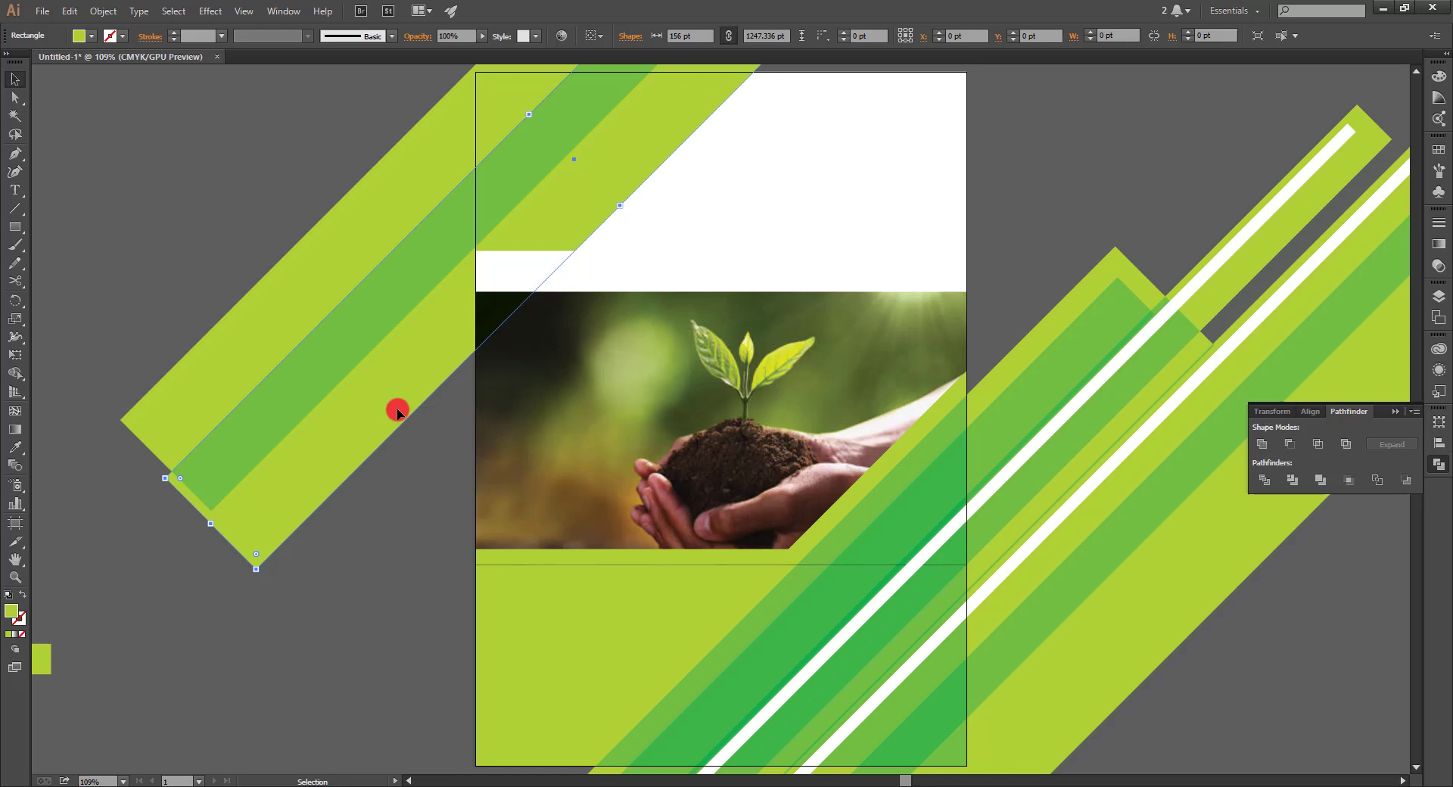
right_click(438, 345)
click(613, 559)
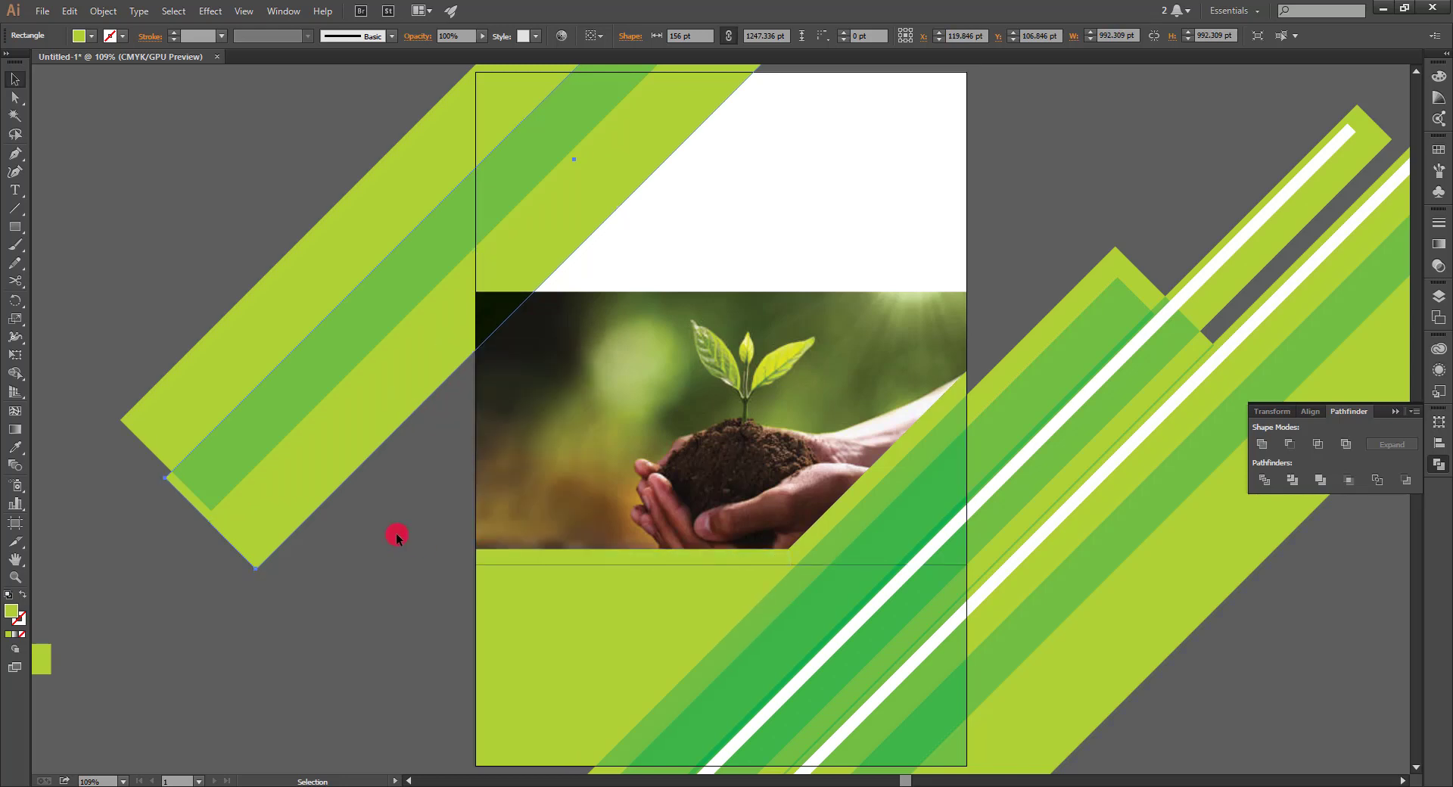
Duplicate the stripe as a thin white diagonal stripe beside the upper-left green bands.
drag(617, 204, 578, 202)
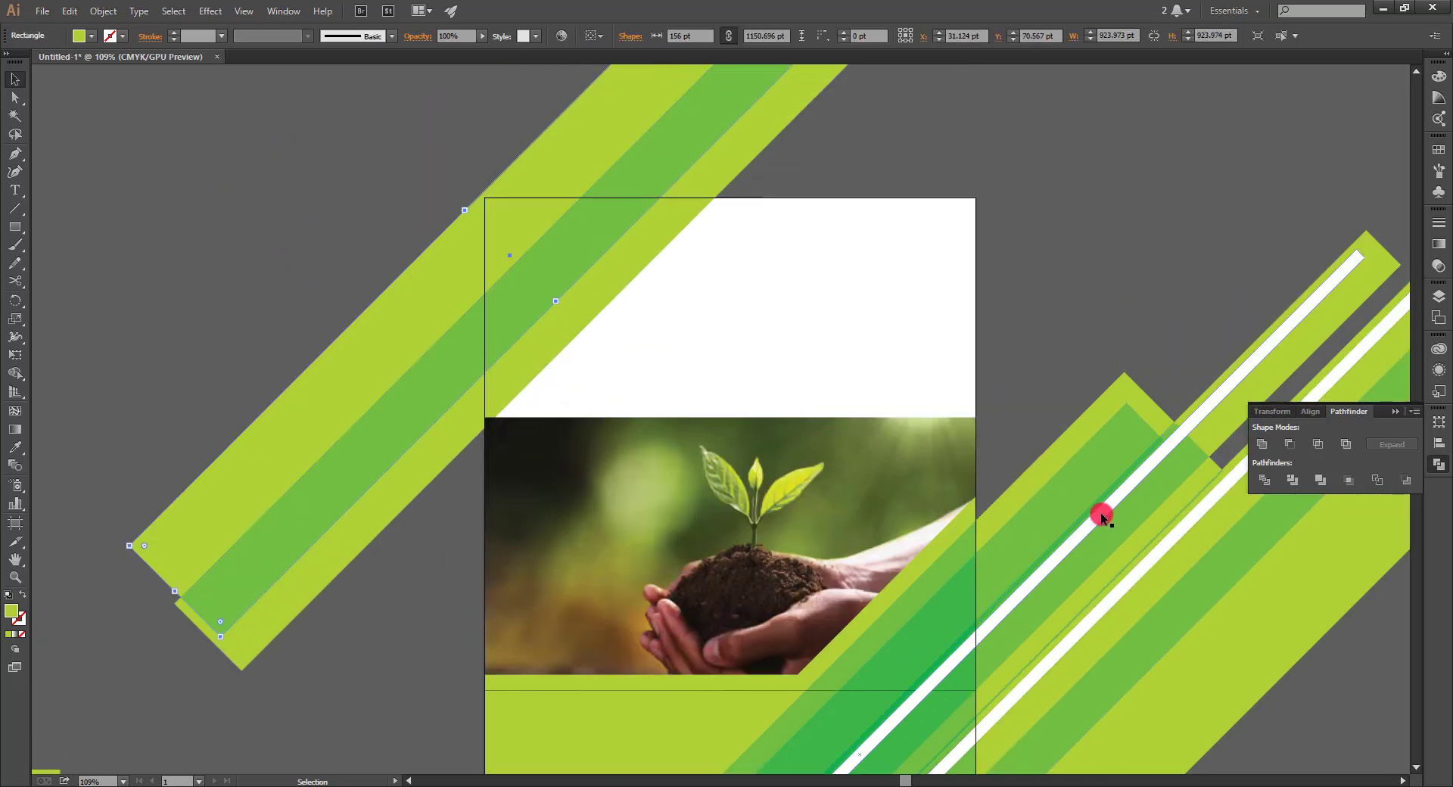
drag(1102, 516, 591, 331)
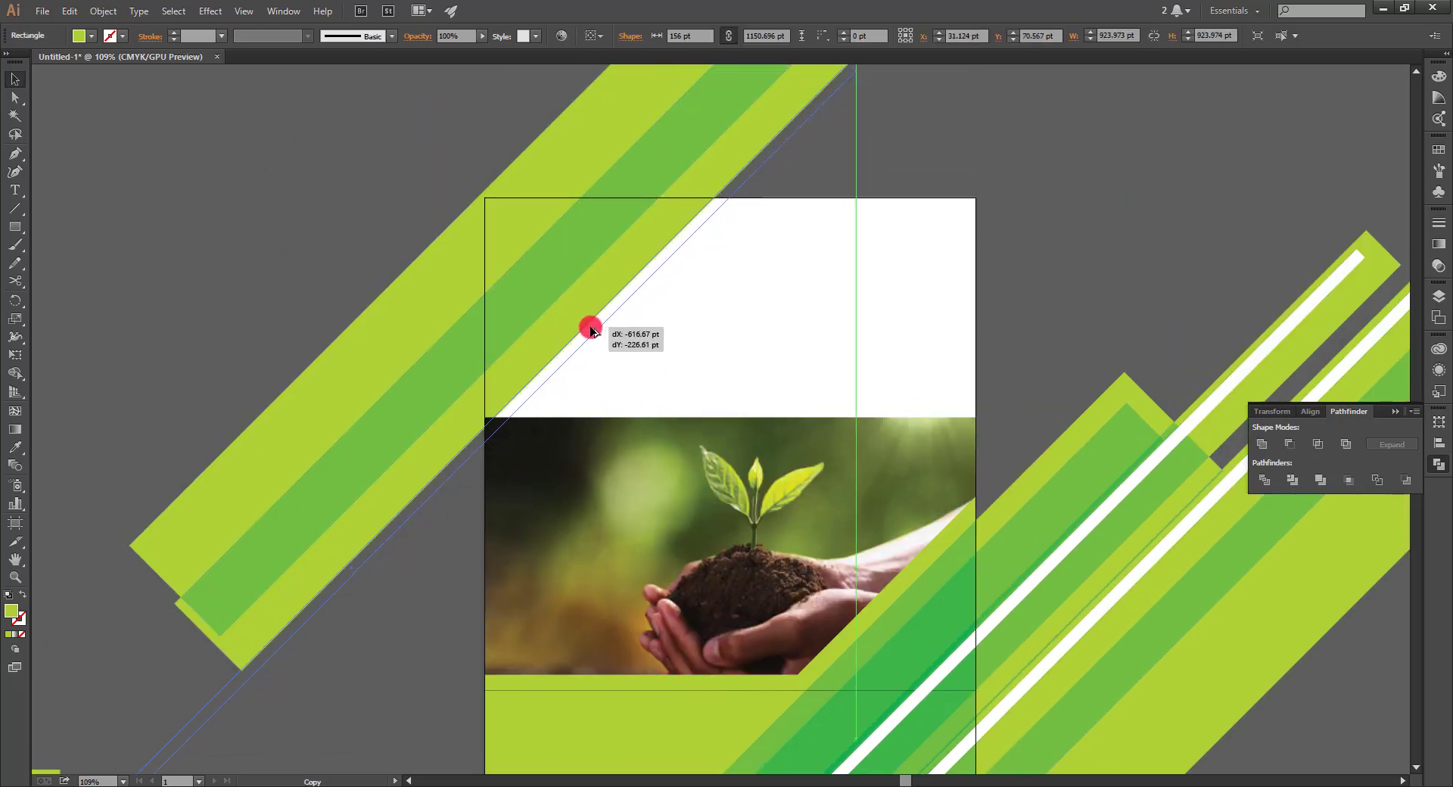
drag(591, 330, 514, 389)
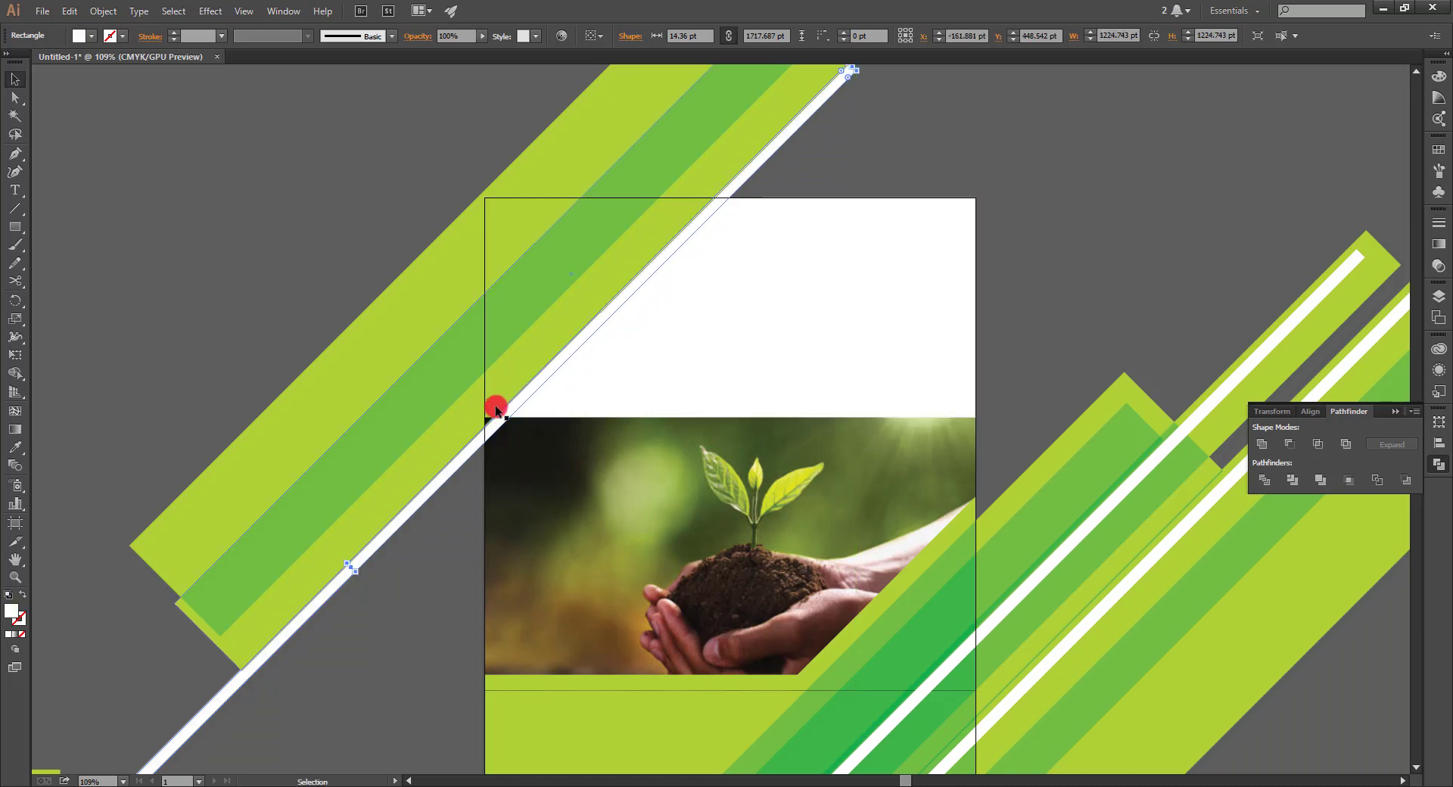
drag(348, 564, 337, 565)
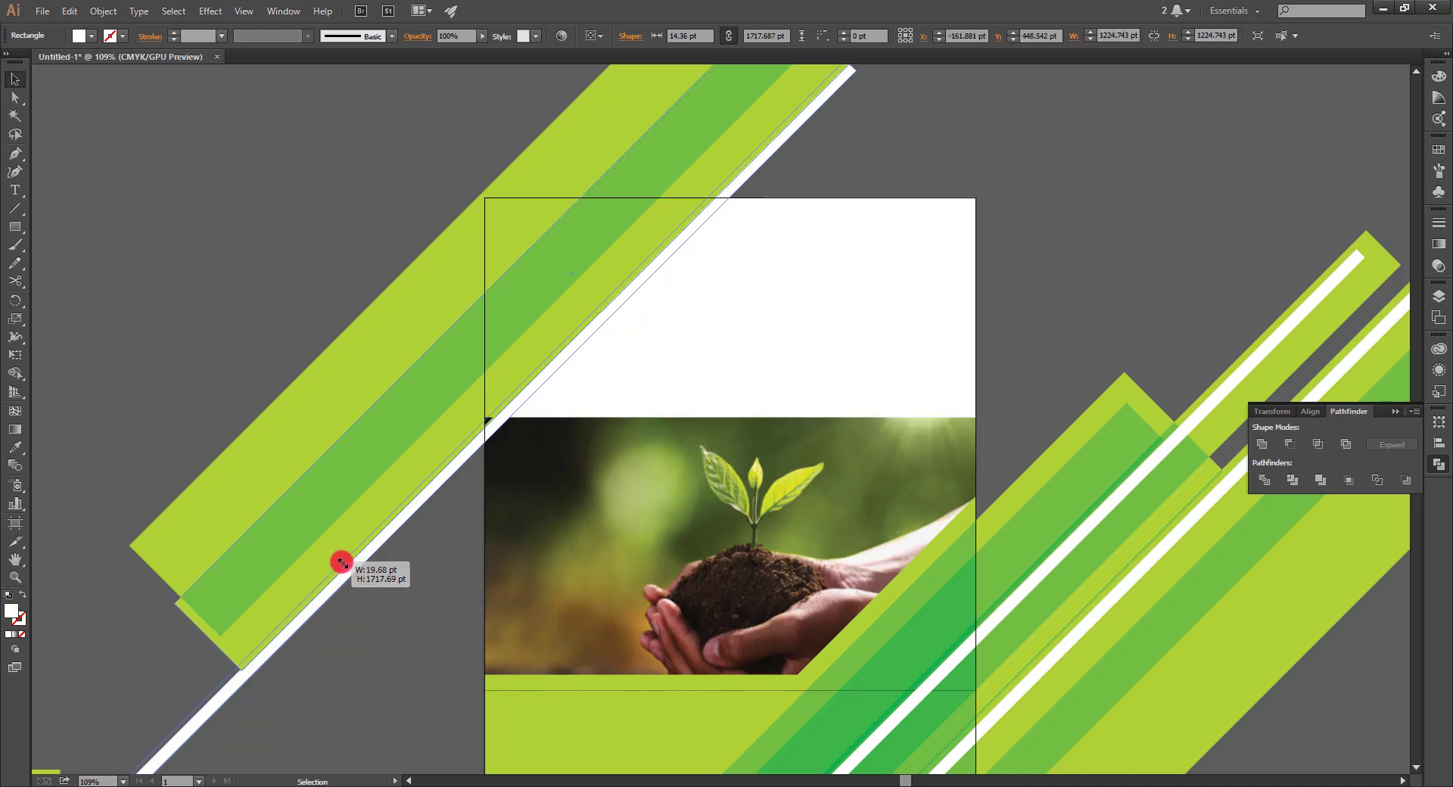
click(1038, 221)
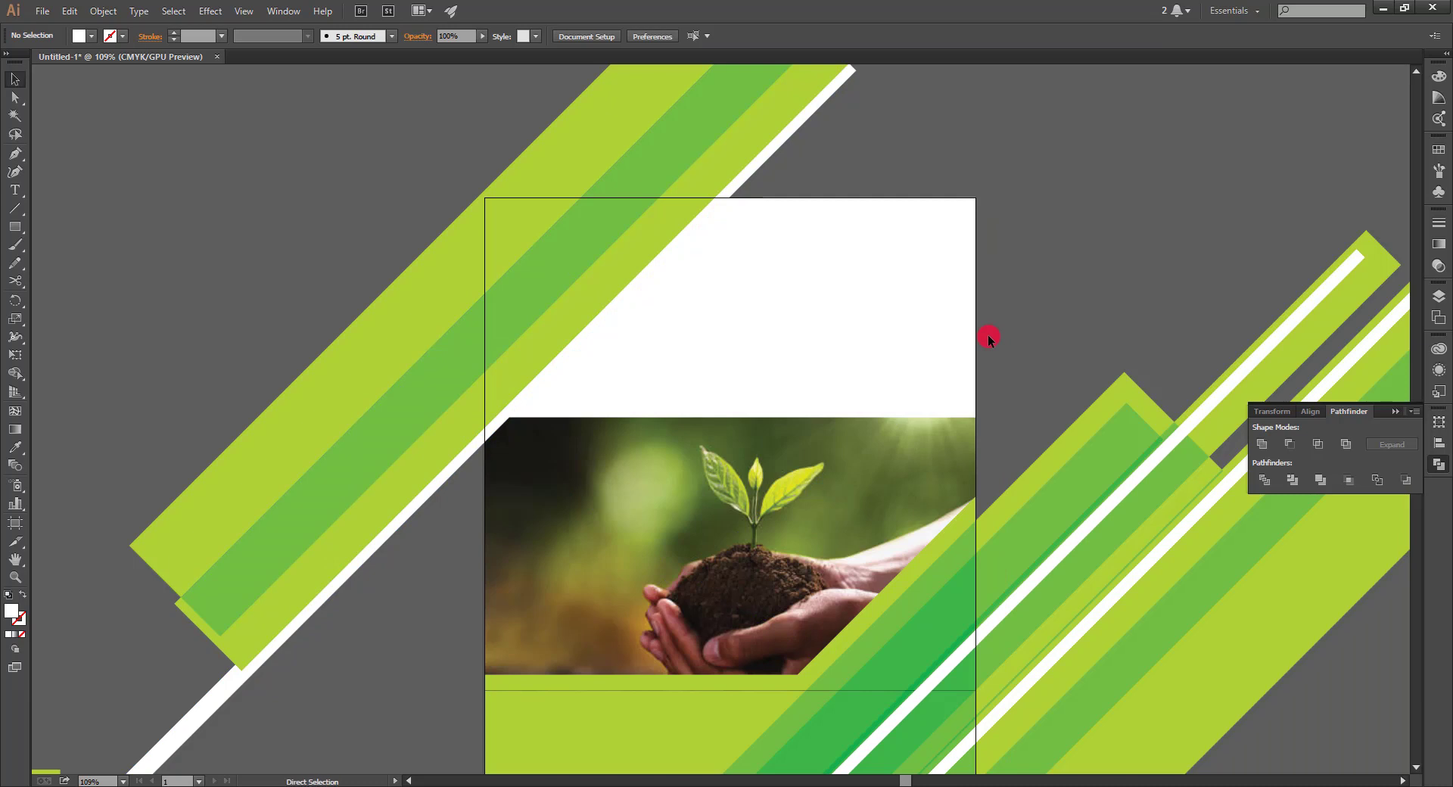
Pan the view down and left, then switch to the Type tool.
scroll(988, 335, down, 3)
drag(992, 275, 902, 261)
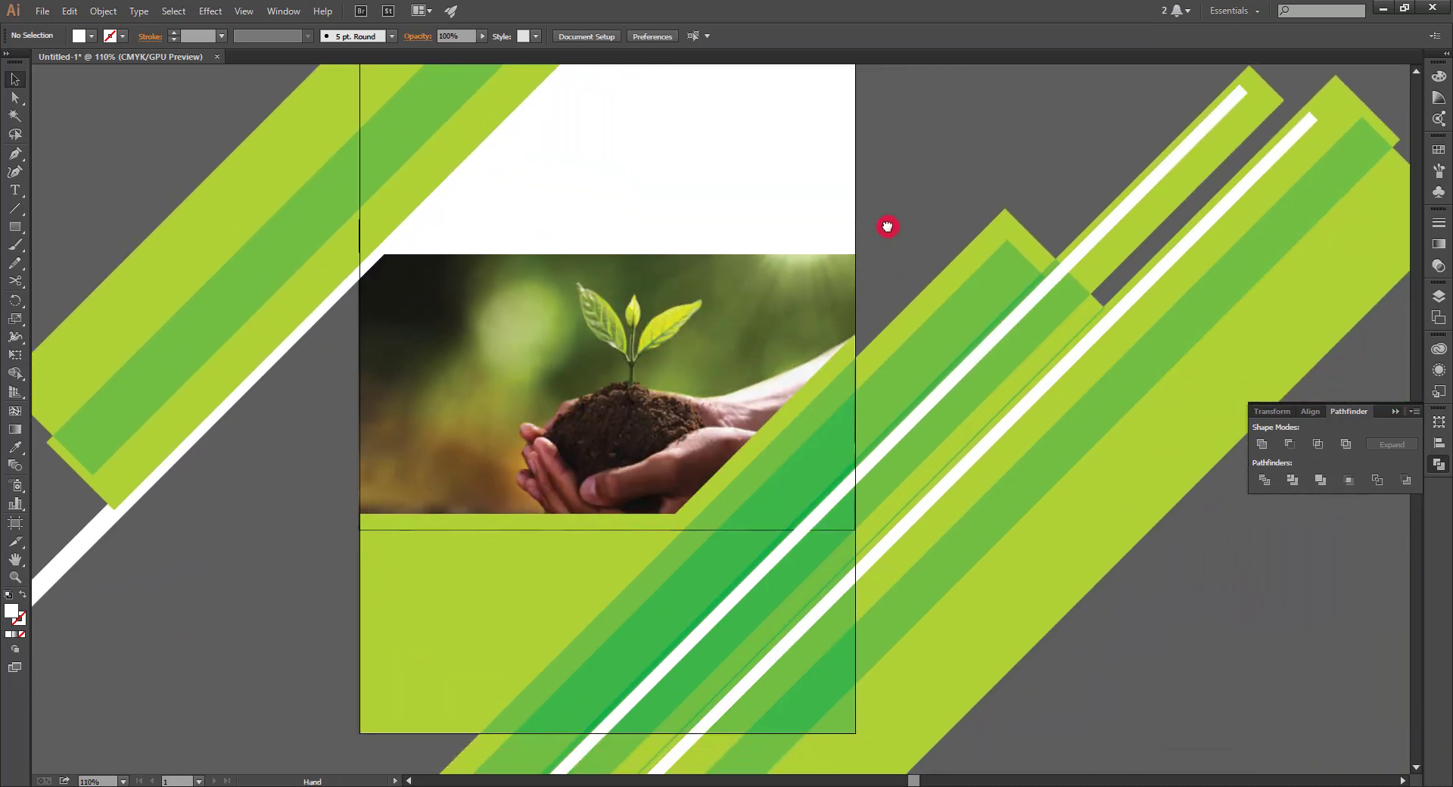
scroll(885, 223, down, 3)
scroll(756, 314, left, 3)
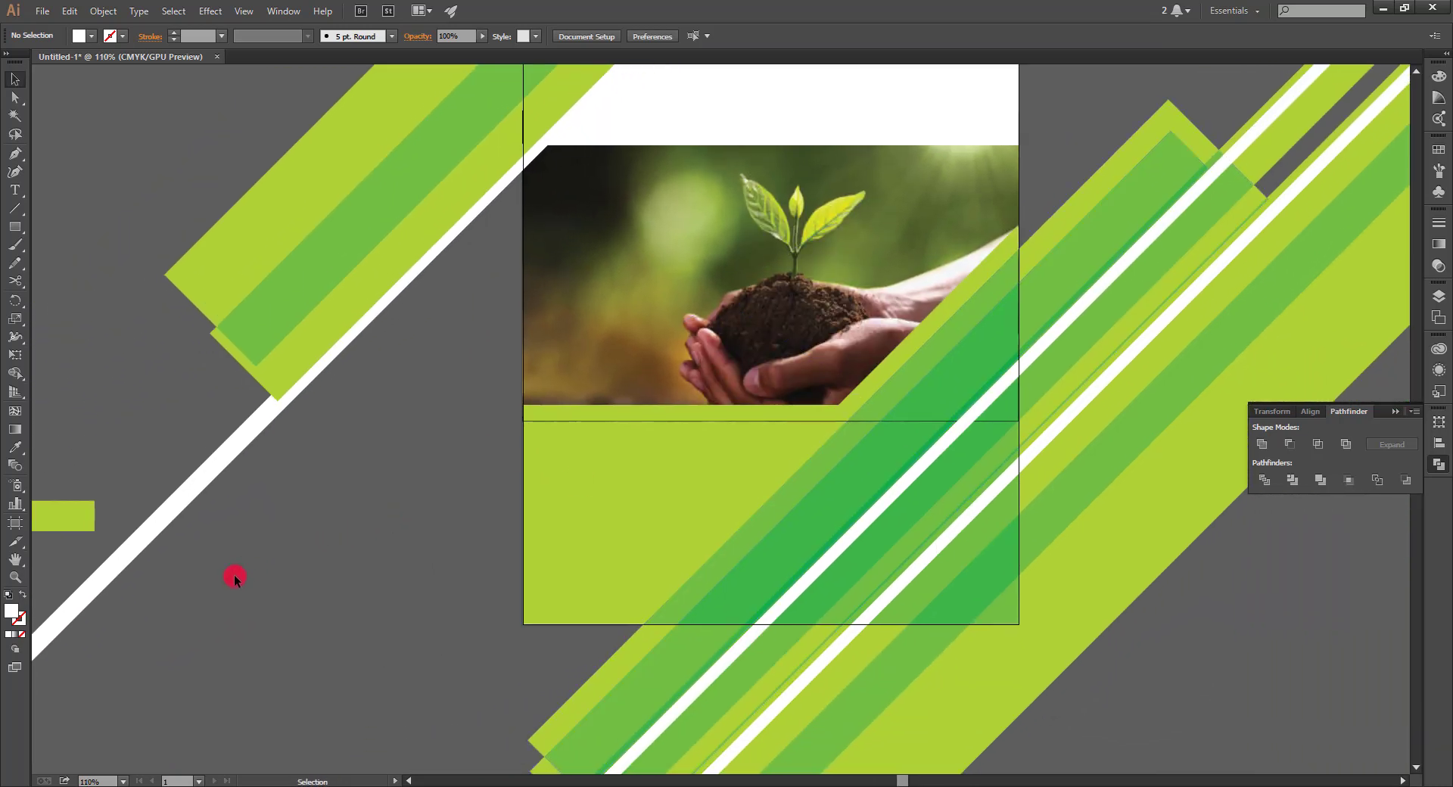
key(t)
text(NATURE)
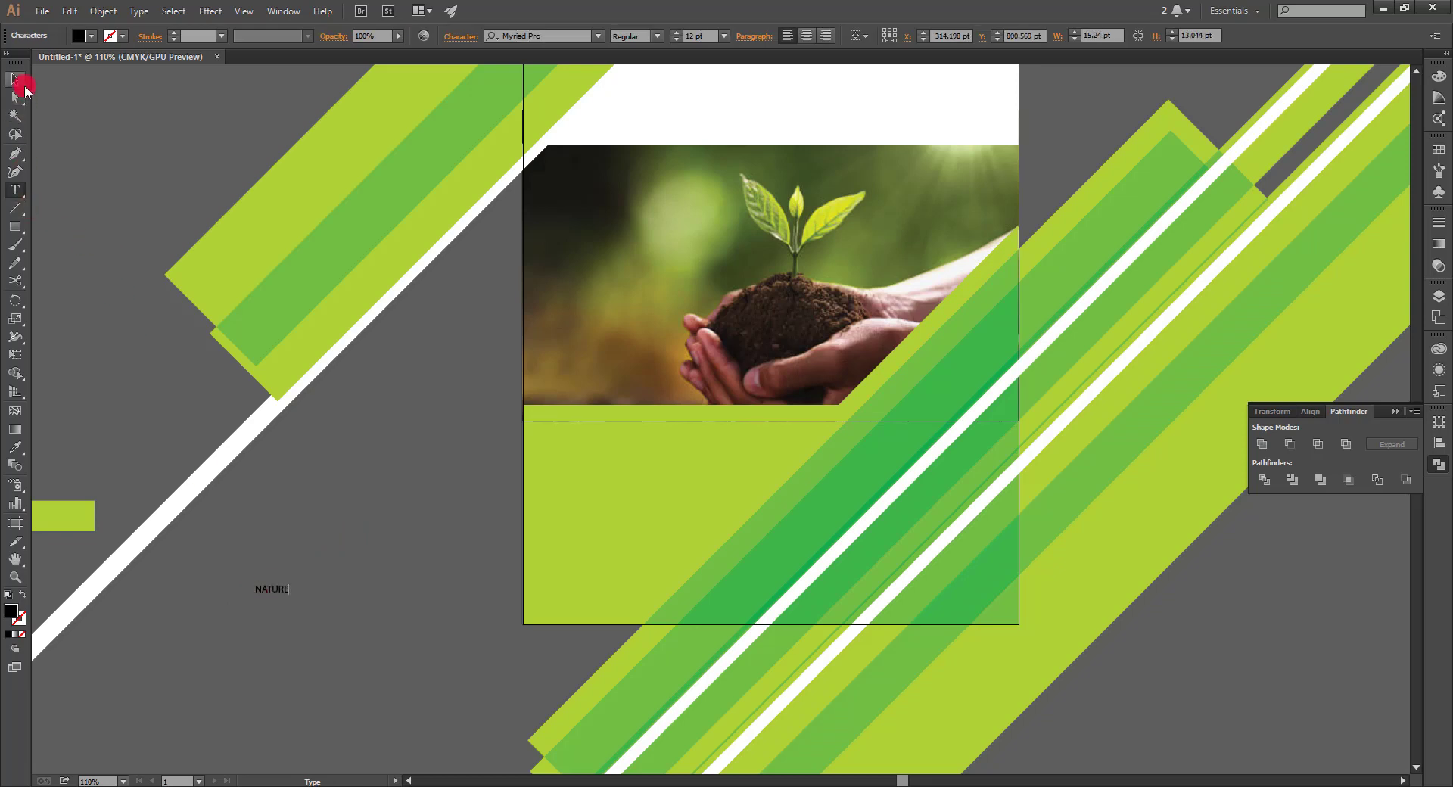
Enlarge the NATURE text to about 62 pt and set it in Open Sans Extrabold.
click(25, 86)
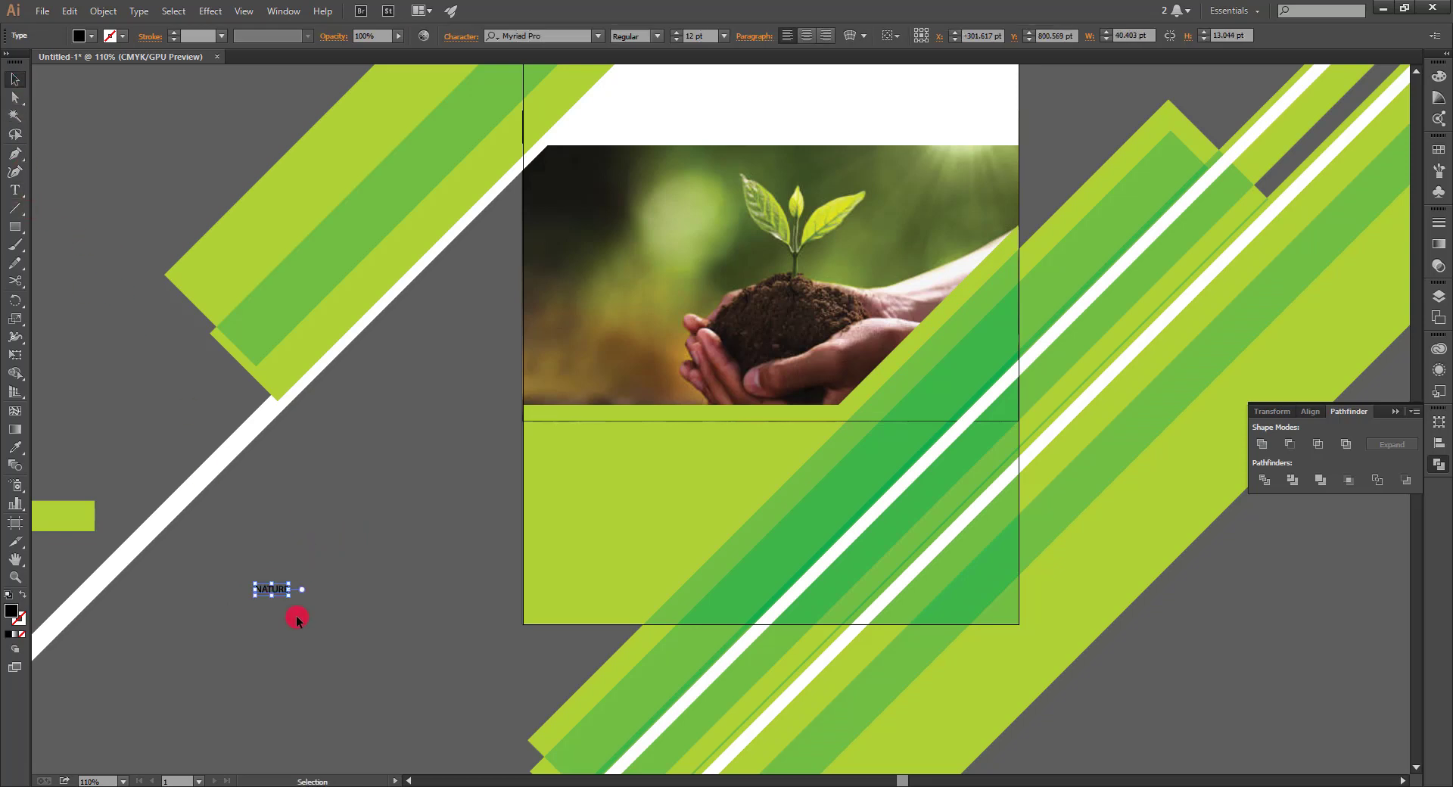
drag(287, 596, 429, 642)
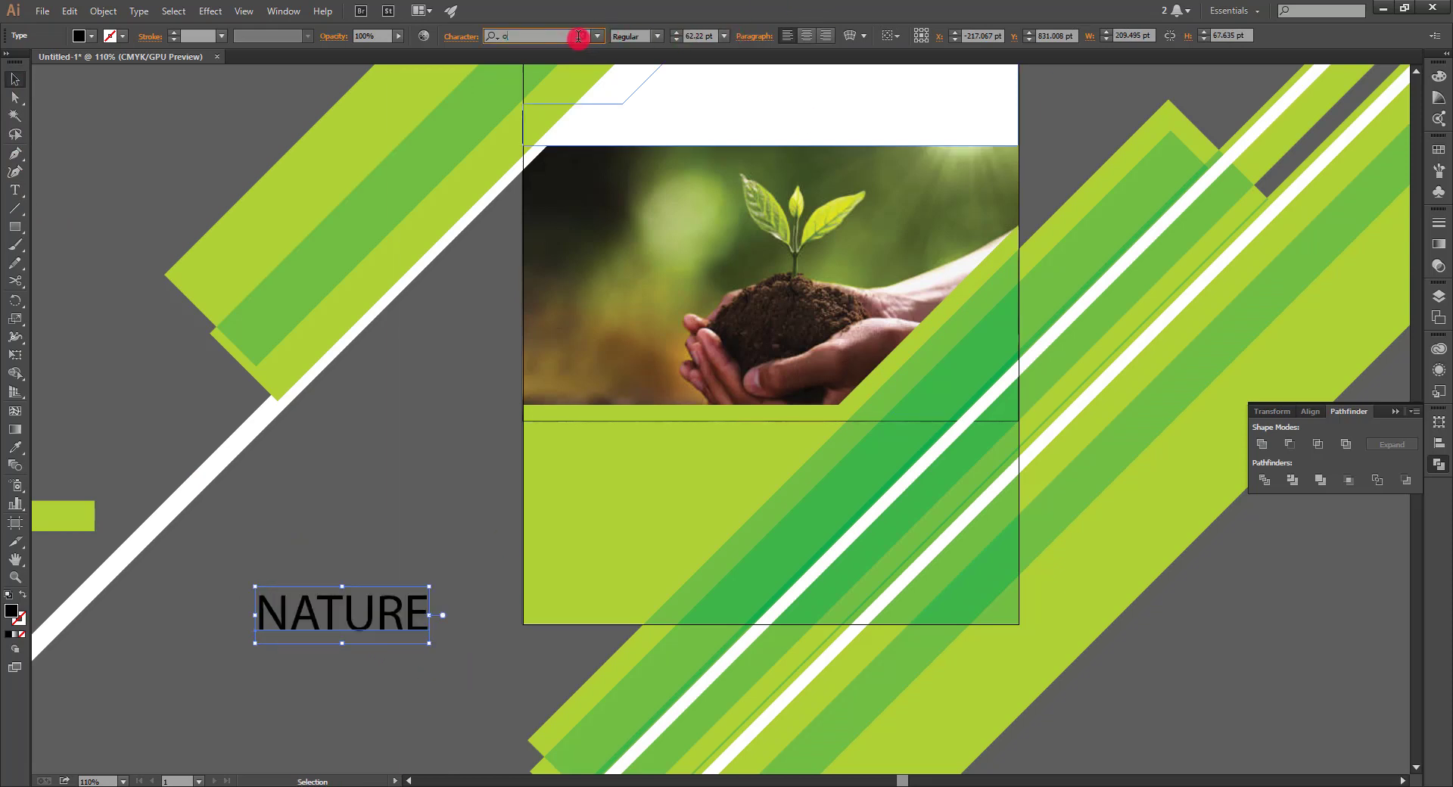
text(pen)
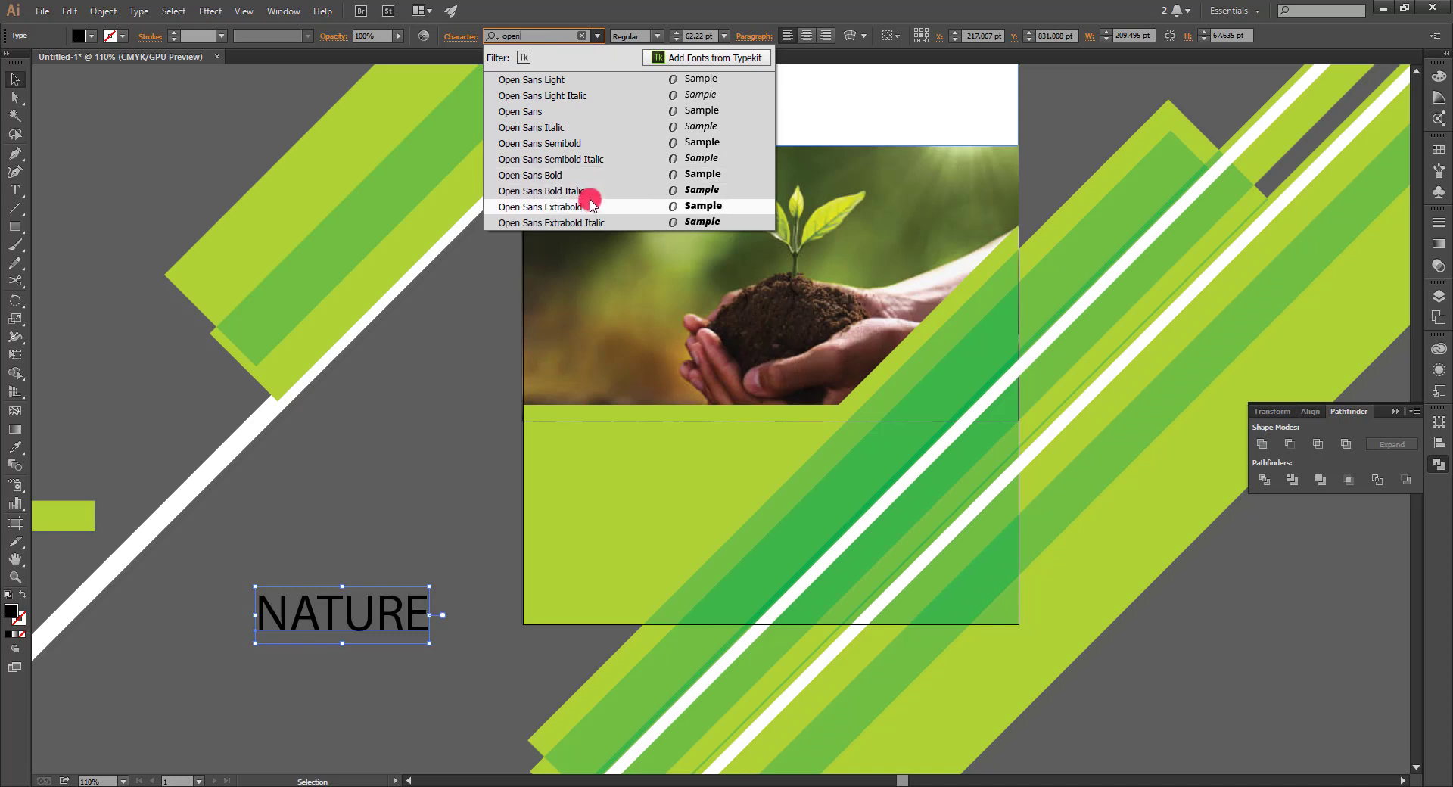
click(587, 205)
Move NATURE onto the bottom edge of the plant photo.
click(367, 530)
mouse_move(375, 599)
mouse_down()
mouse_move(691, 394)
mouse_move(676, 429)
mouse_up()
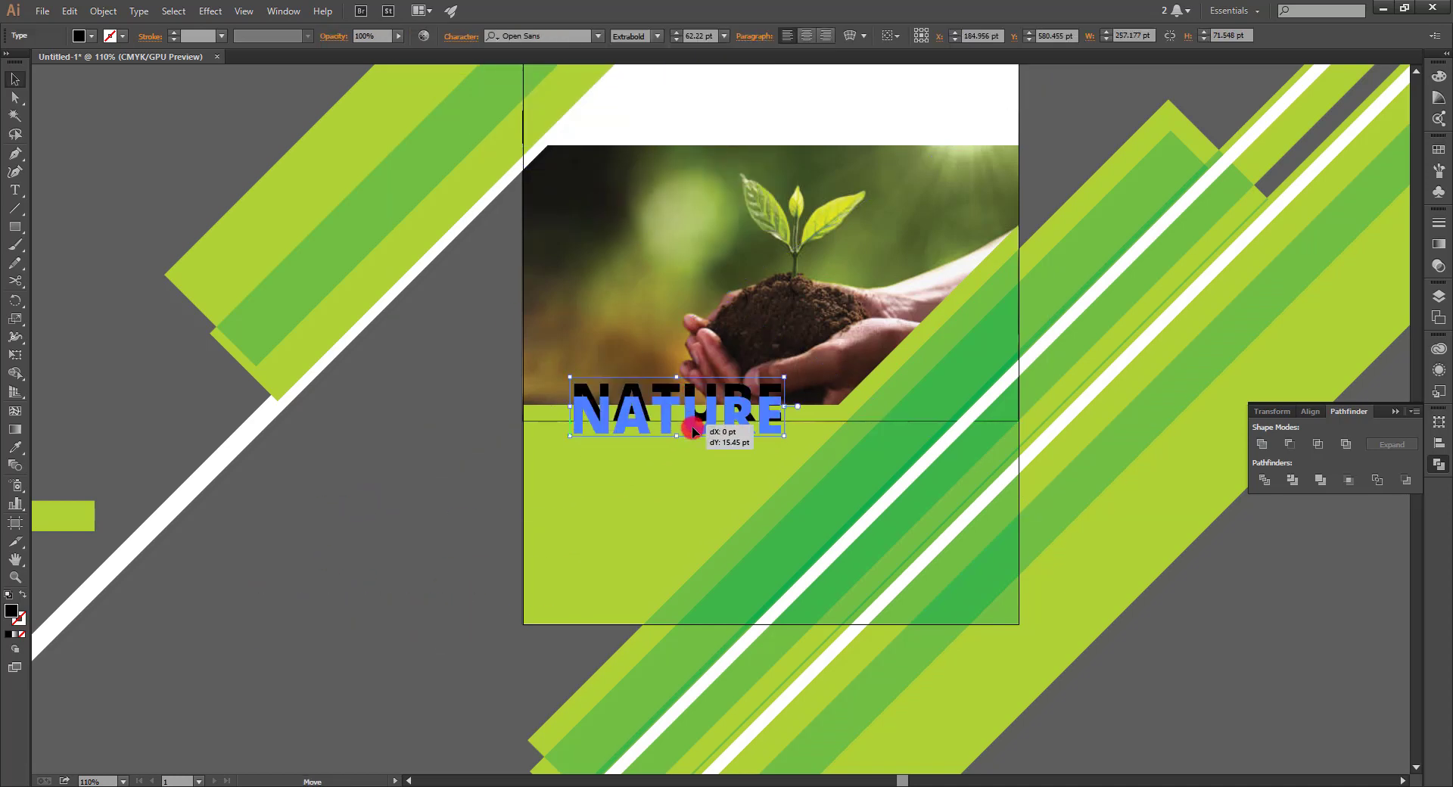
click(502, 425)
click(664, 414)
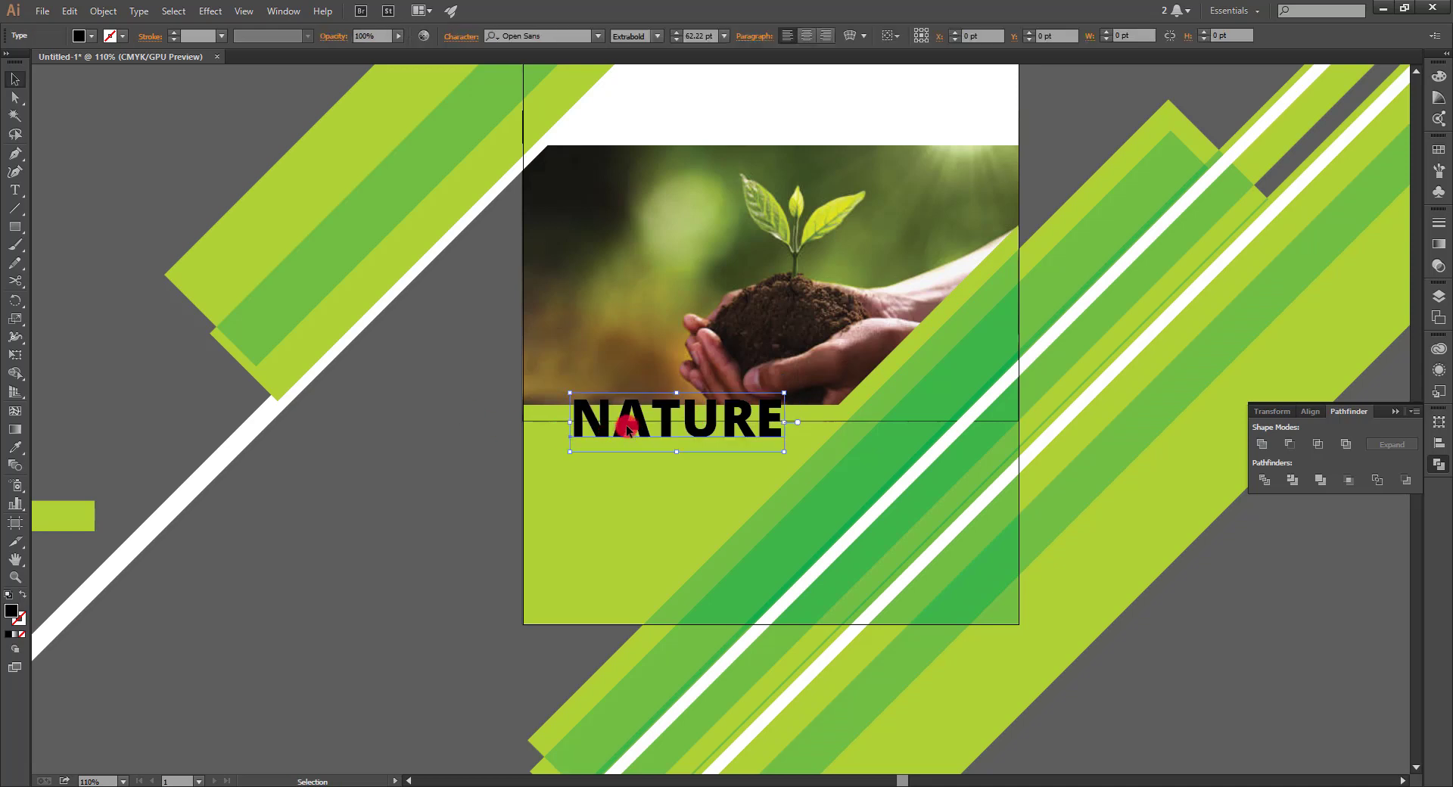
click(434, 486)
click(671, 431)
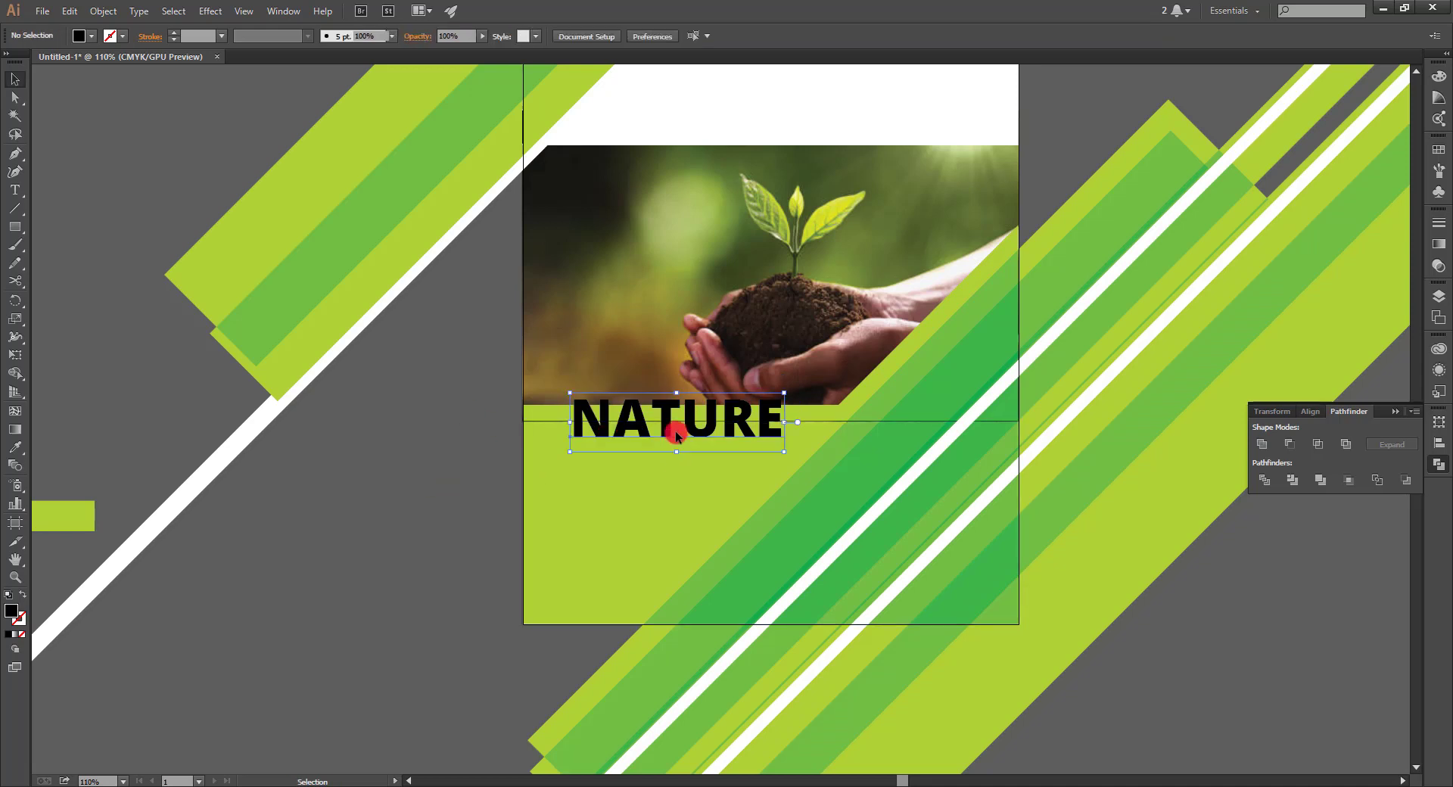
click(625, 486)
click(678, 416)
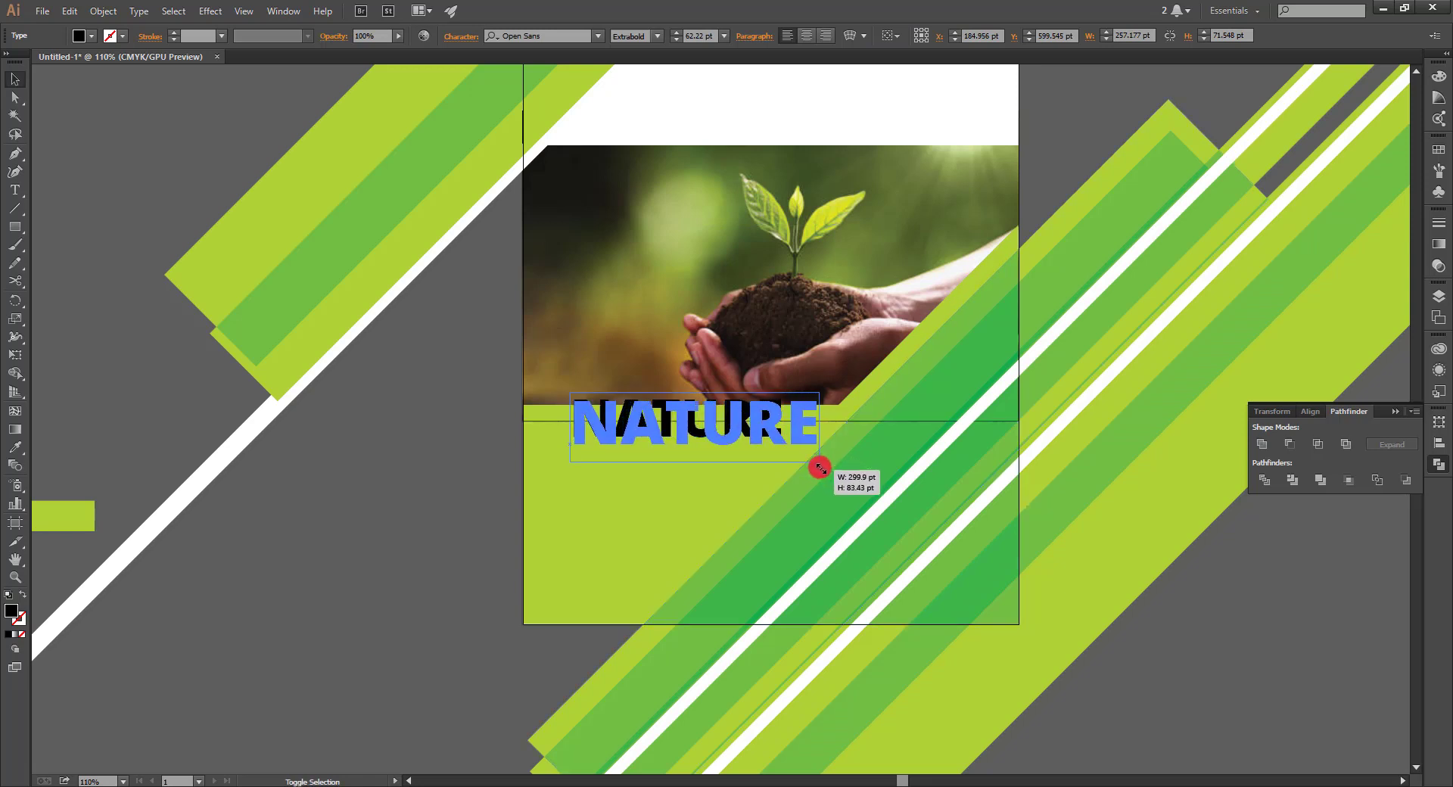
Enlarge NATURE to 81.85 pt and fine-tune its position over the photo.
drag(784, 452, 821, 462)
drag(751, 426, 735, 401)
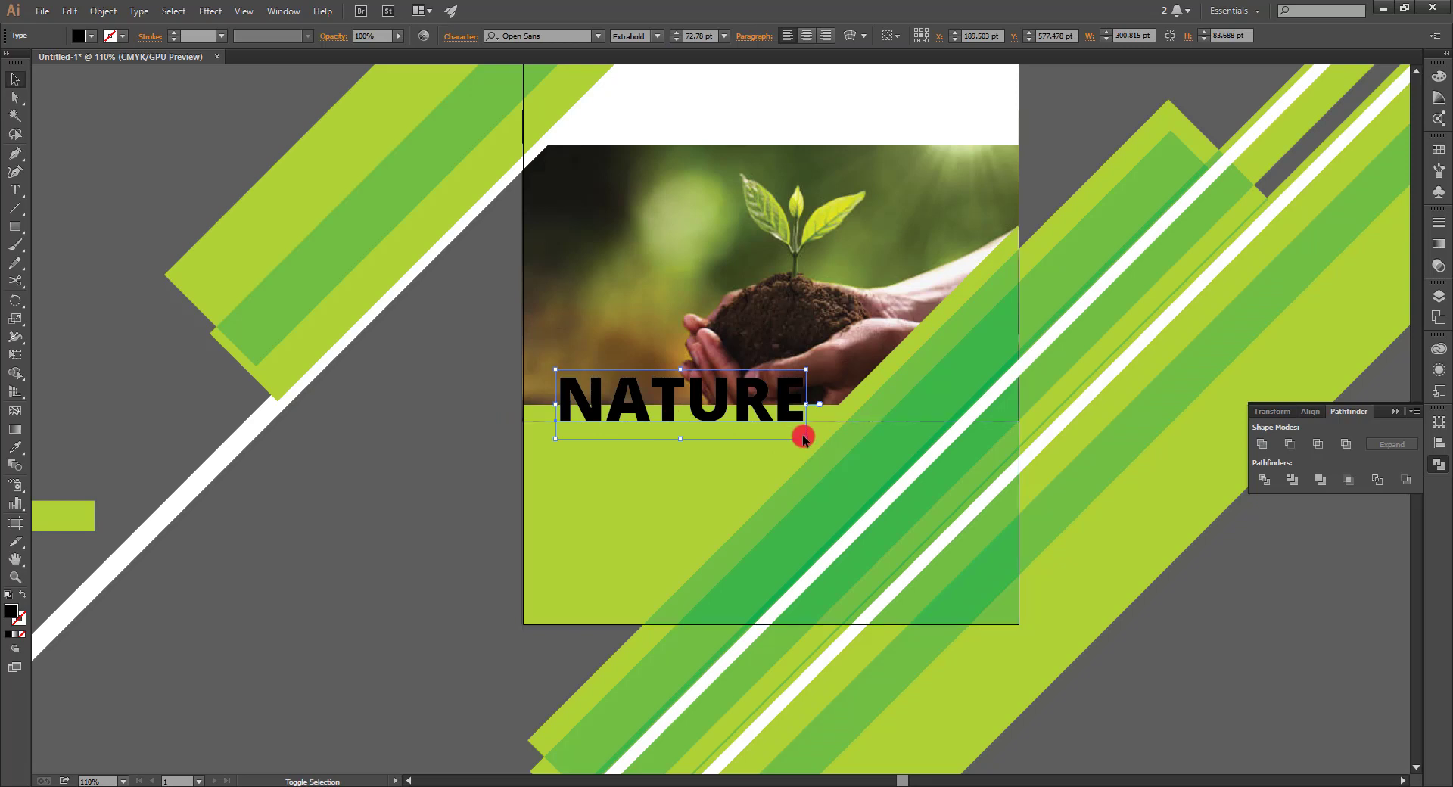
click(765, 422)
click(793, 443)
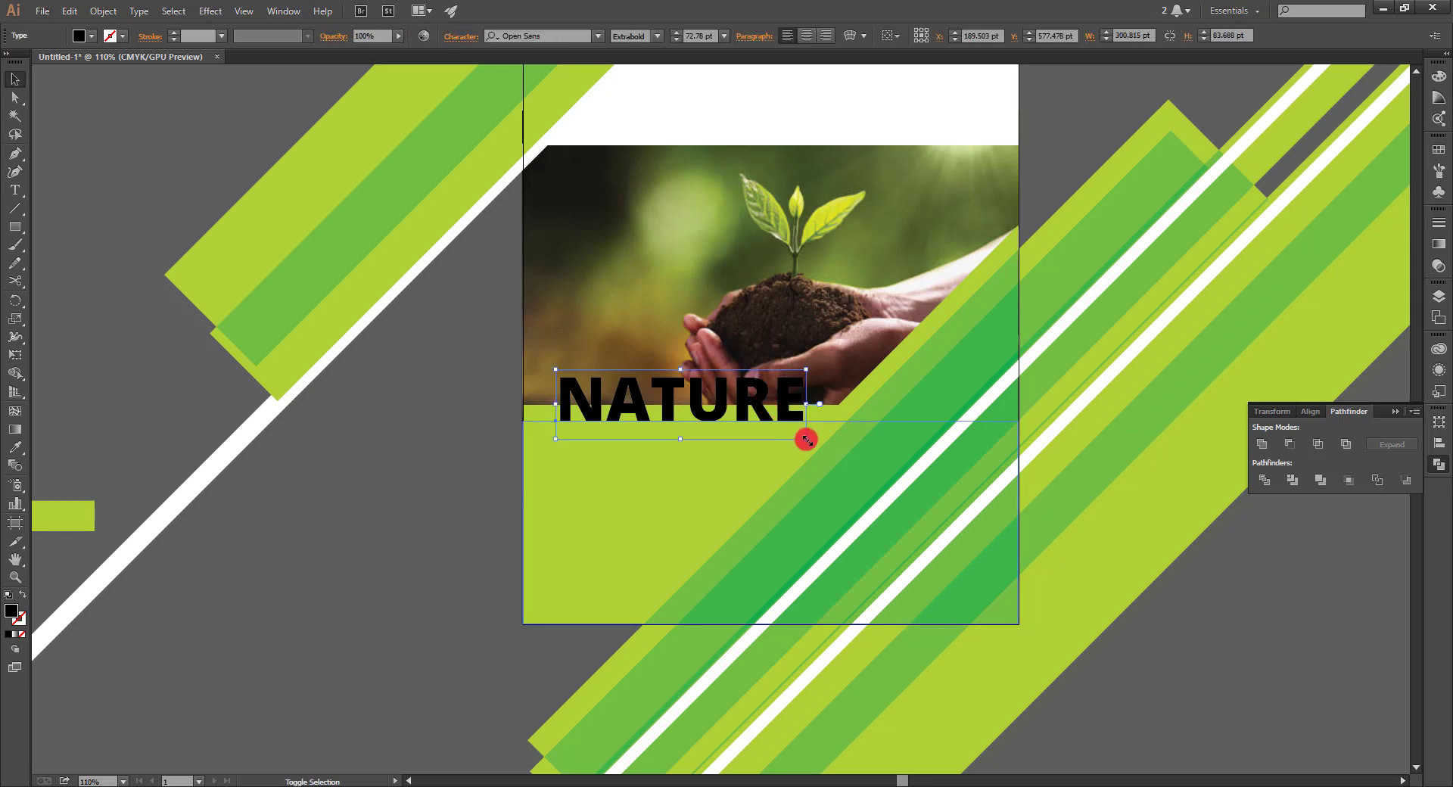
mouse_move(806, 439)
mouse_down()
mouse_move(822, 444)
mouse_move(753, 415)
mouse_up()
Select the overlapping stripes and bring them to the front.
click(659, 506)
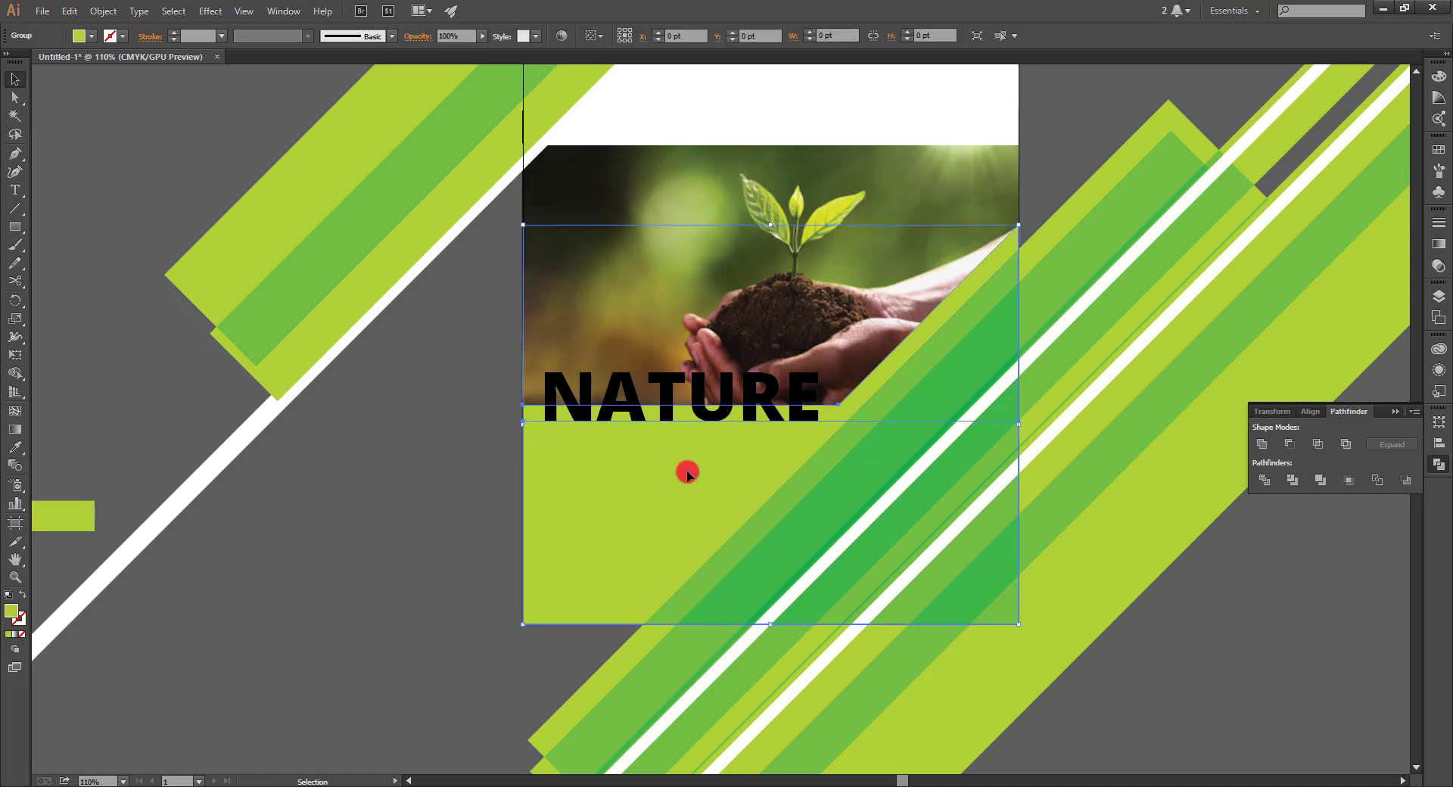
click(462, 571)
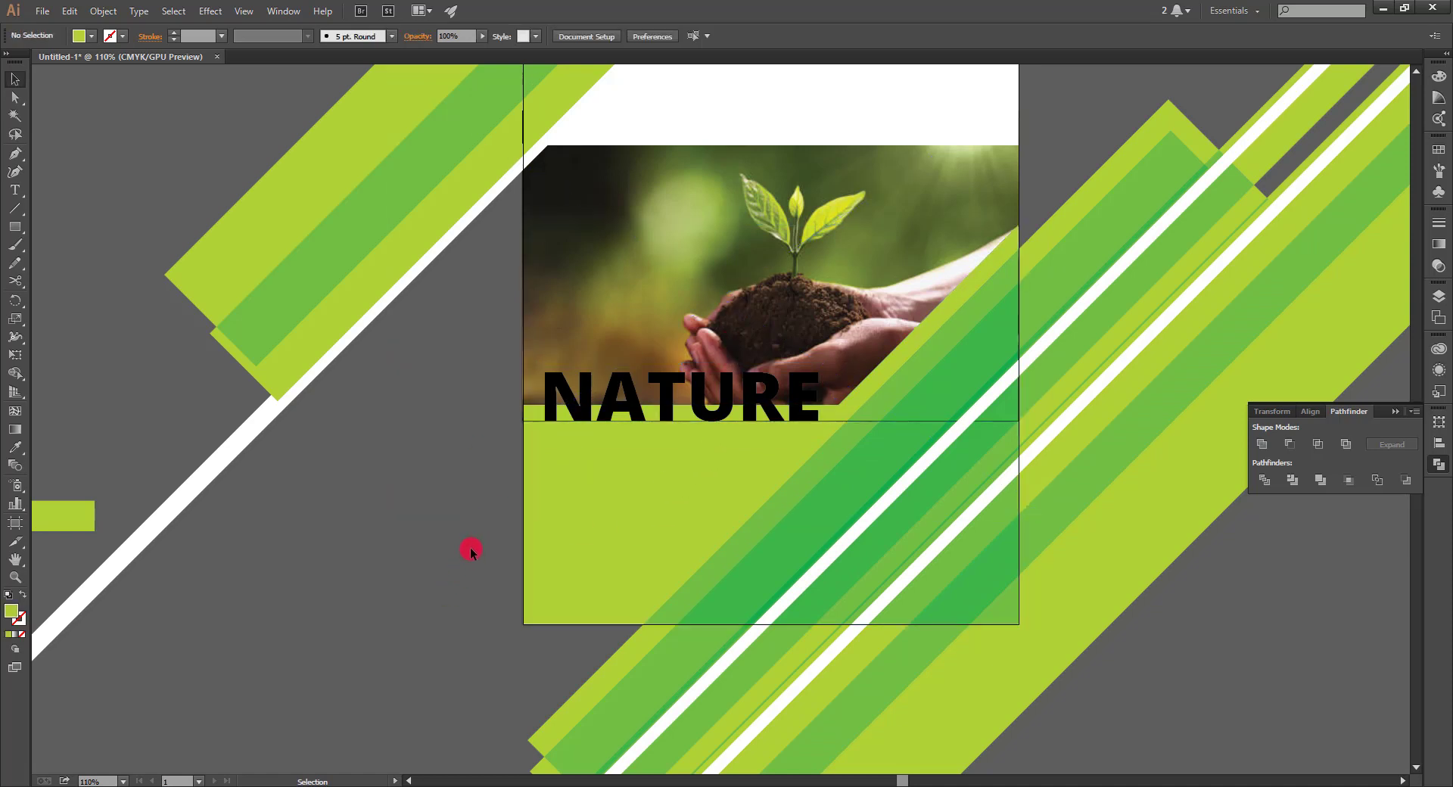
drag(779, 635, 779, 634)
click(463, 535)
click(947, 220)
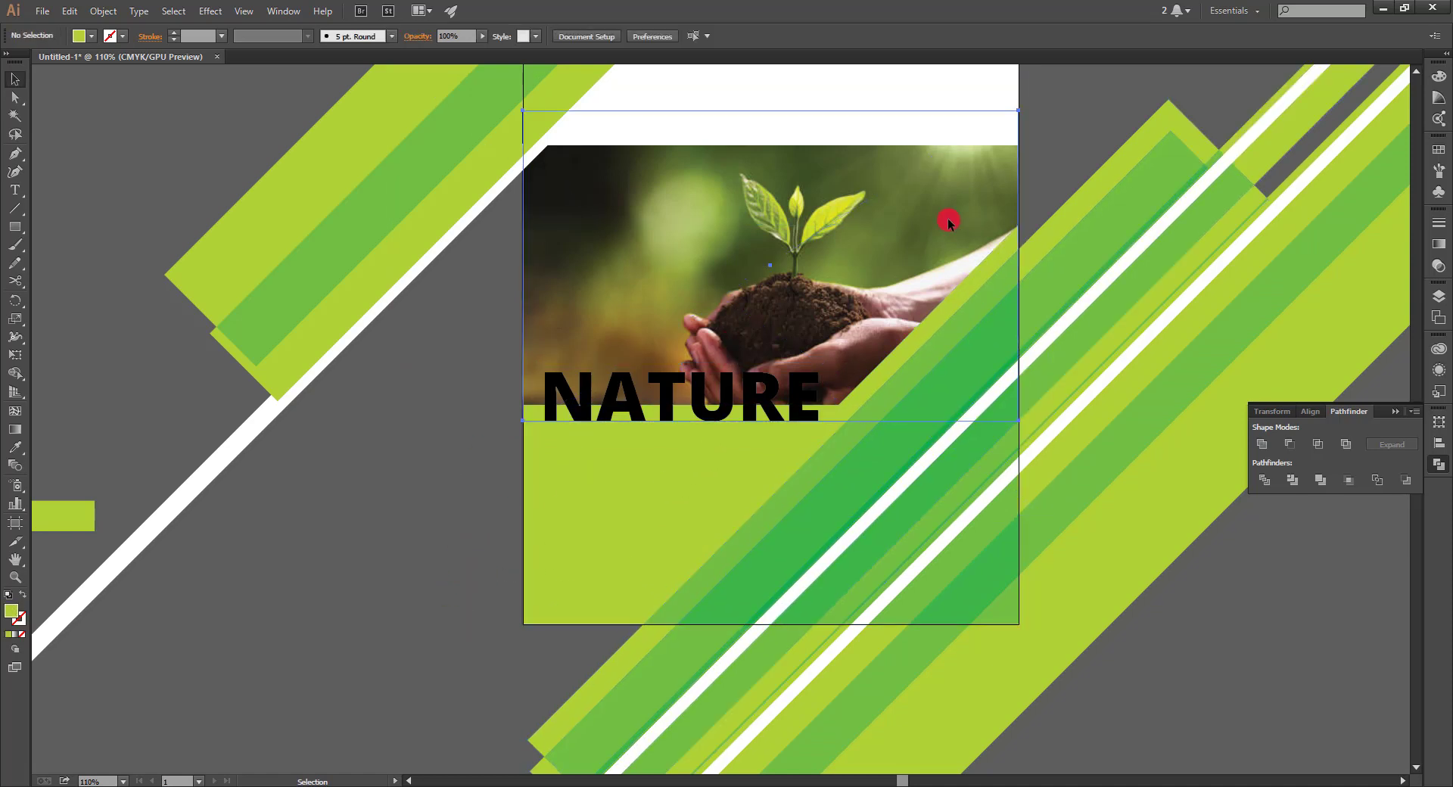
click(697, 475)
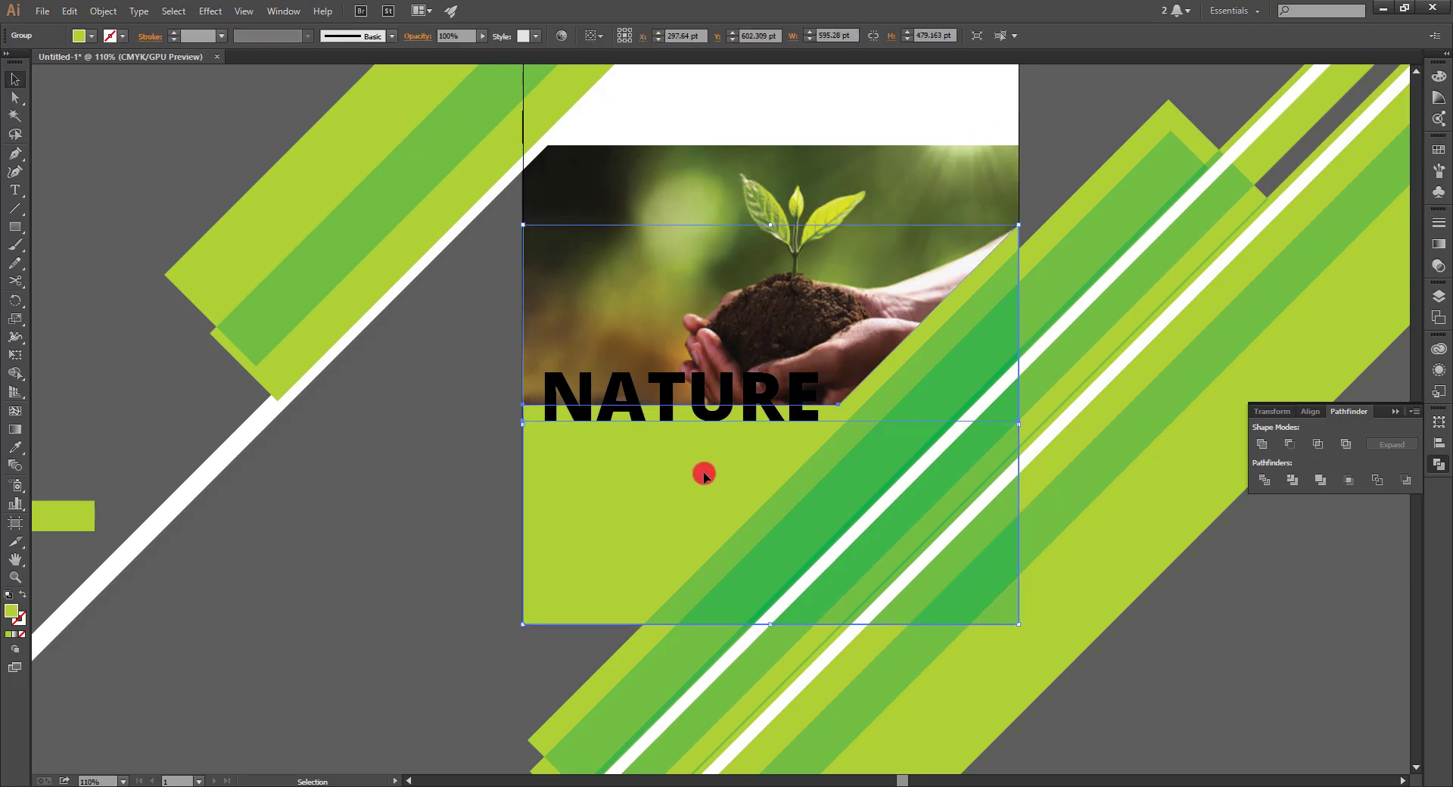
click(475, 553)
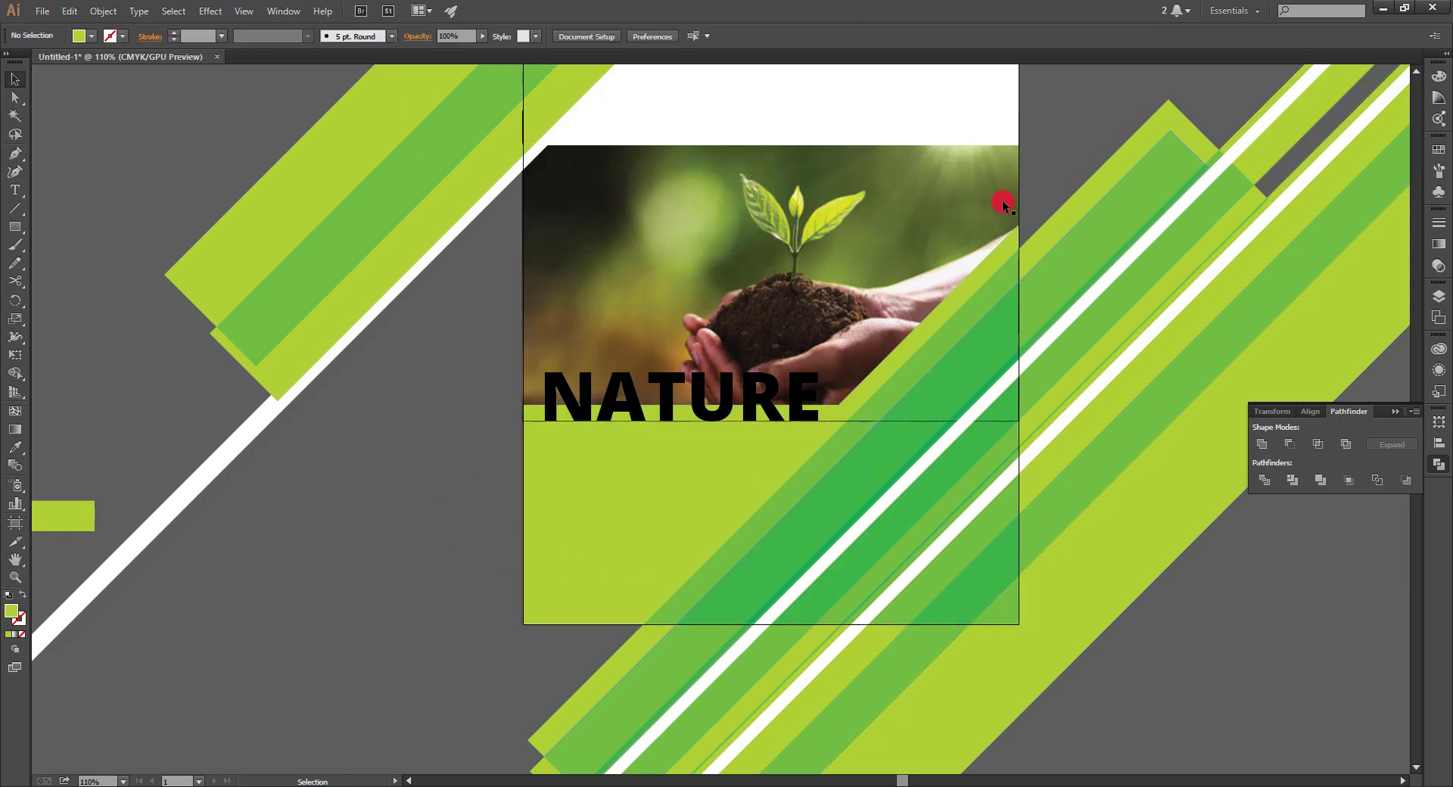
right_click(1147, 532)
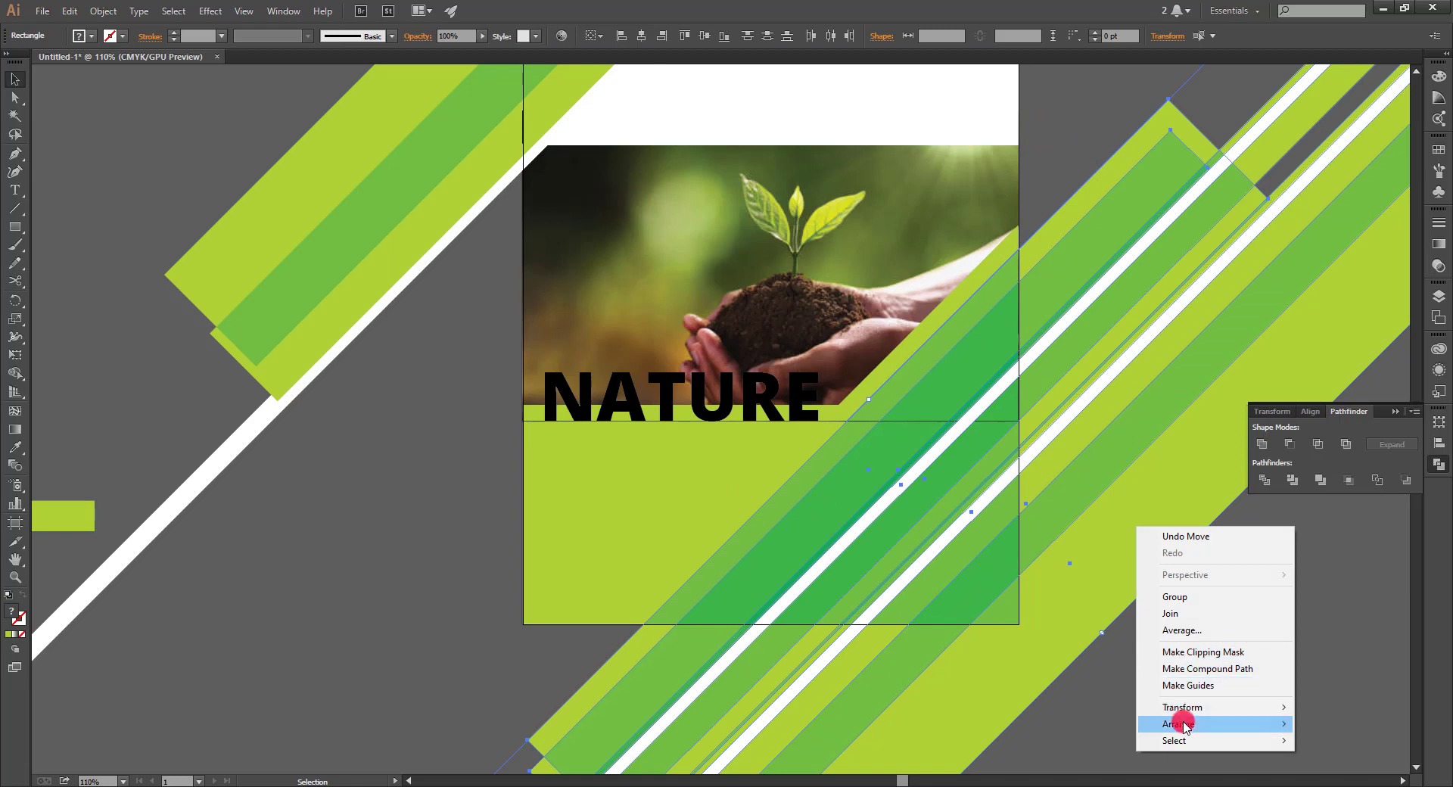
click(1089, 723)
Clip the stripes inside the lower green rectangle with Ctrl+7.
shift+click(674, 512)
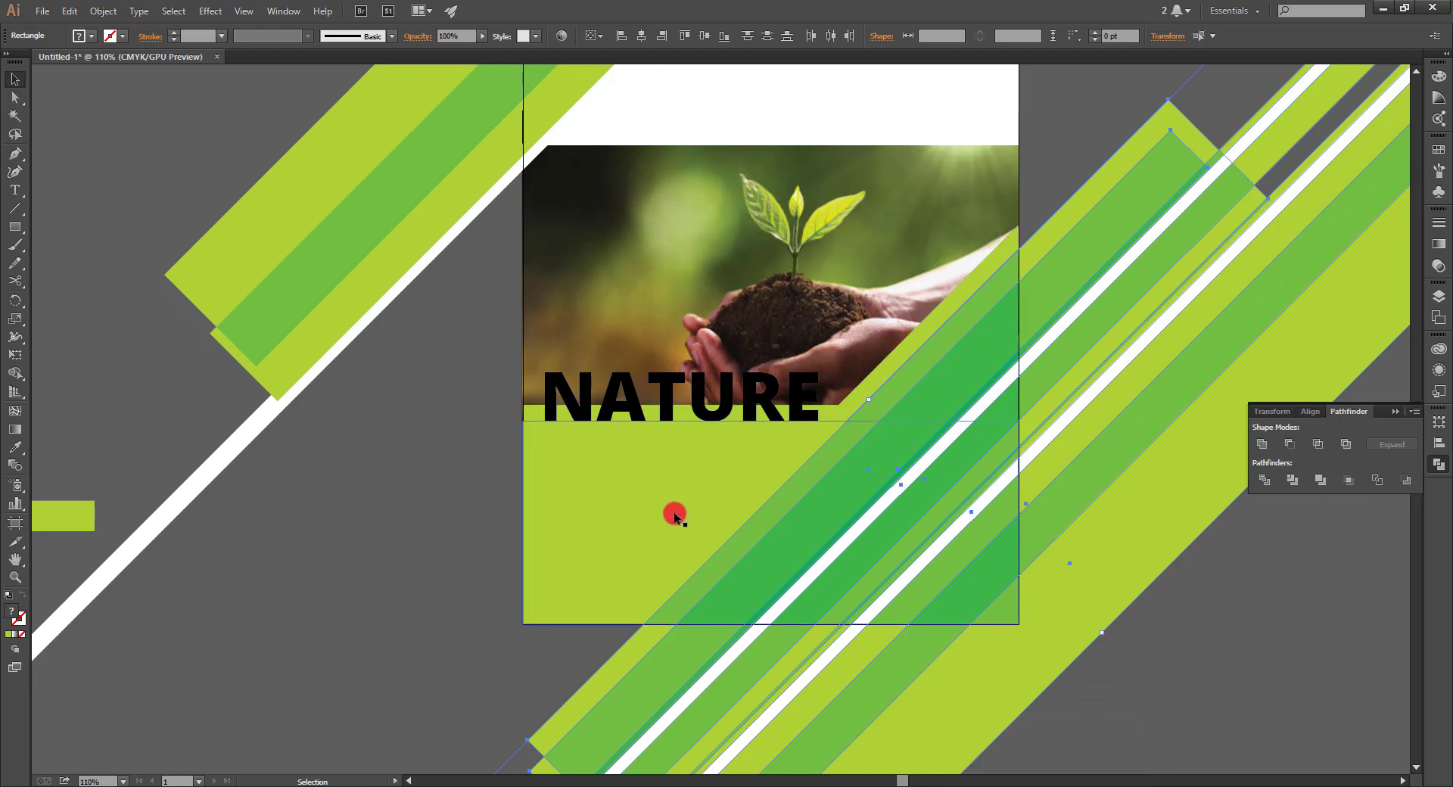
key(ctrl+7)
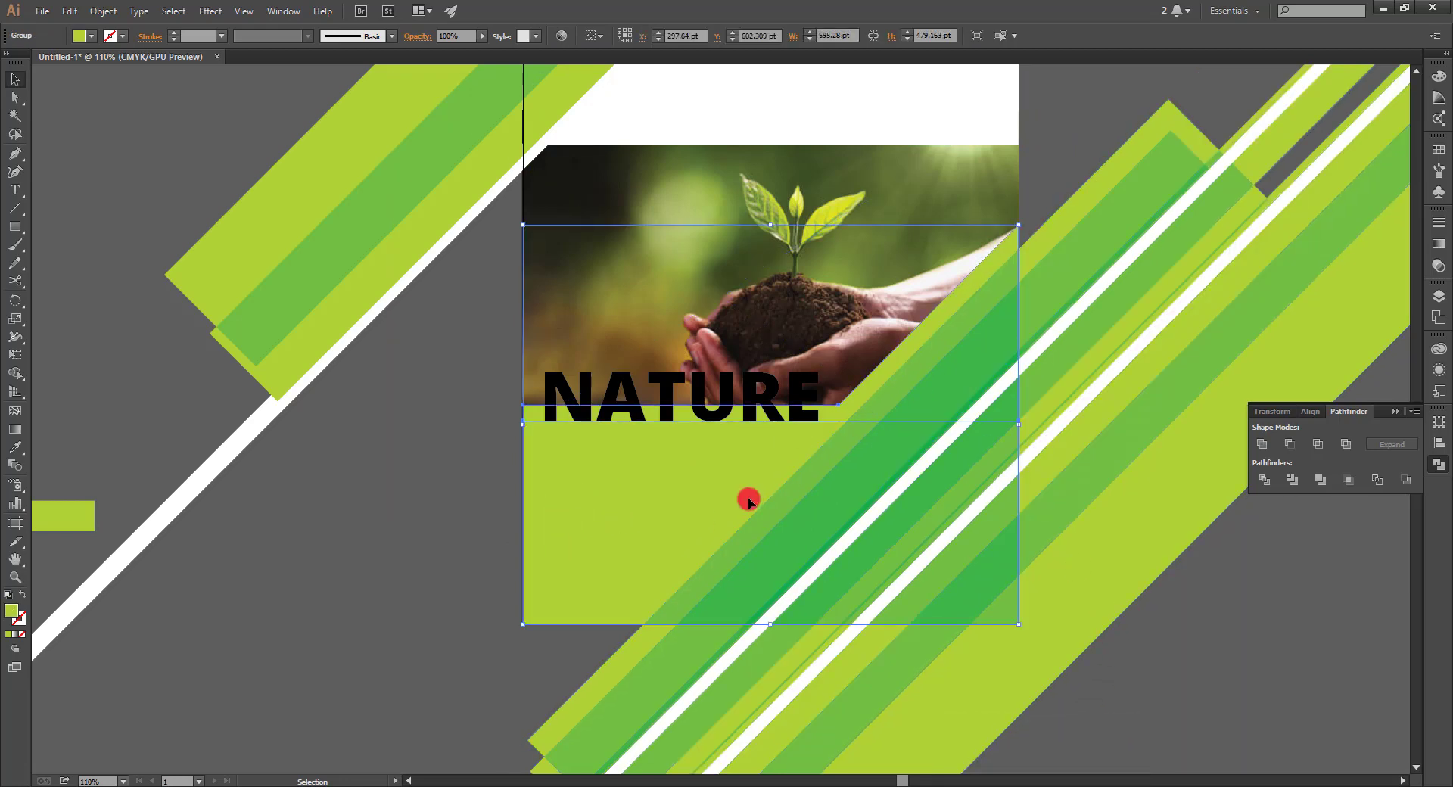
mouse_move(749, 501)
mouse_down()
mouse_move(701, 475)
mouse_move(568, 470)
mouse_move(571, 493)
mouse_up()
key(ctrl+z)
key(ctrl+z)
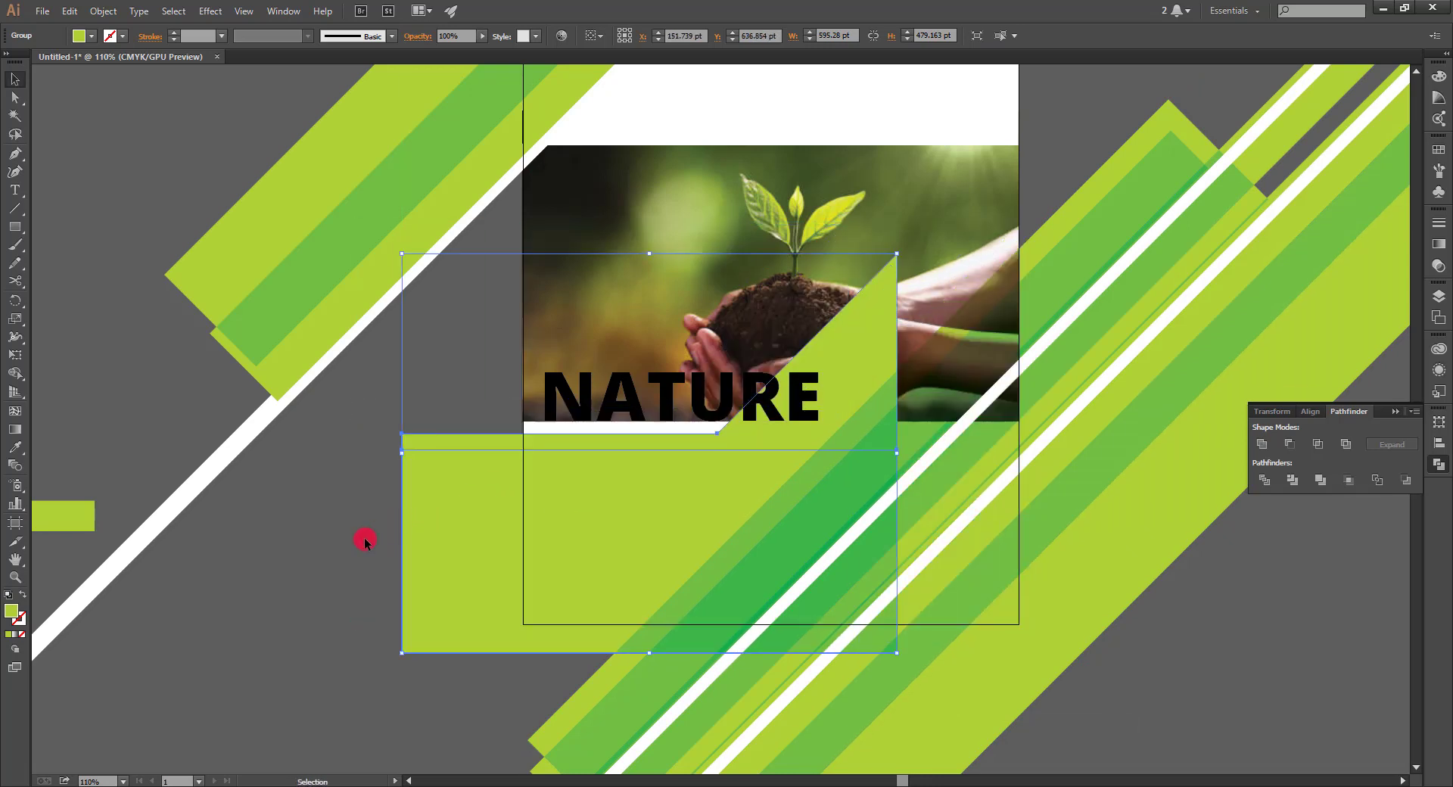
drag(519, 406, 514, 431)
key(ctrl+z)
Unite the green rectangle and triangle into one shape and slide it right.
click(445, 380)
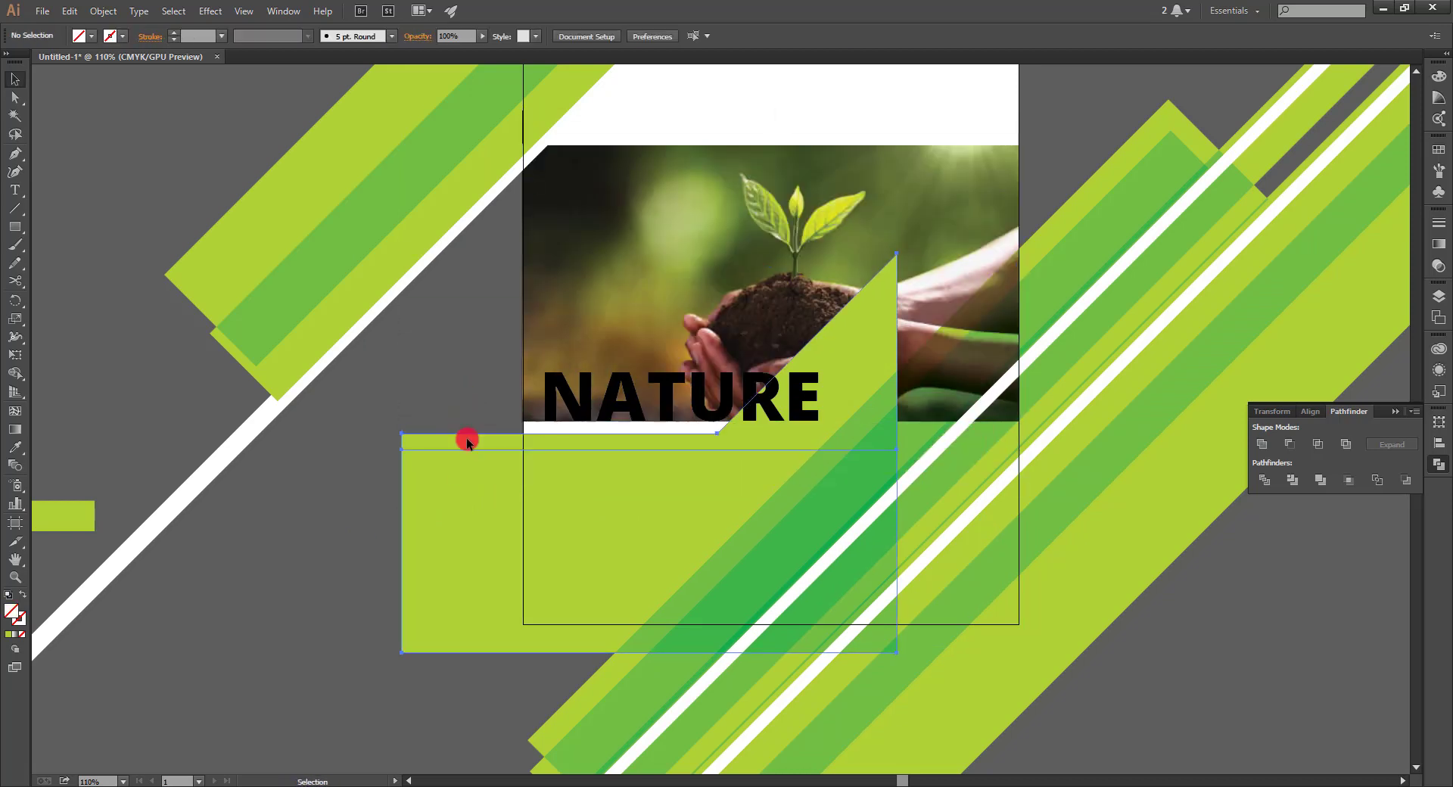
click(467, 442)
click(1260, 445)
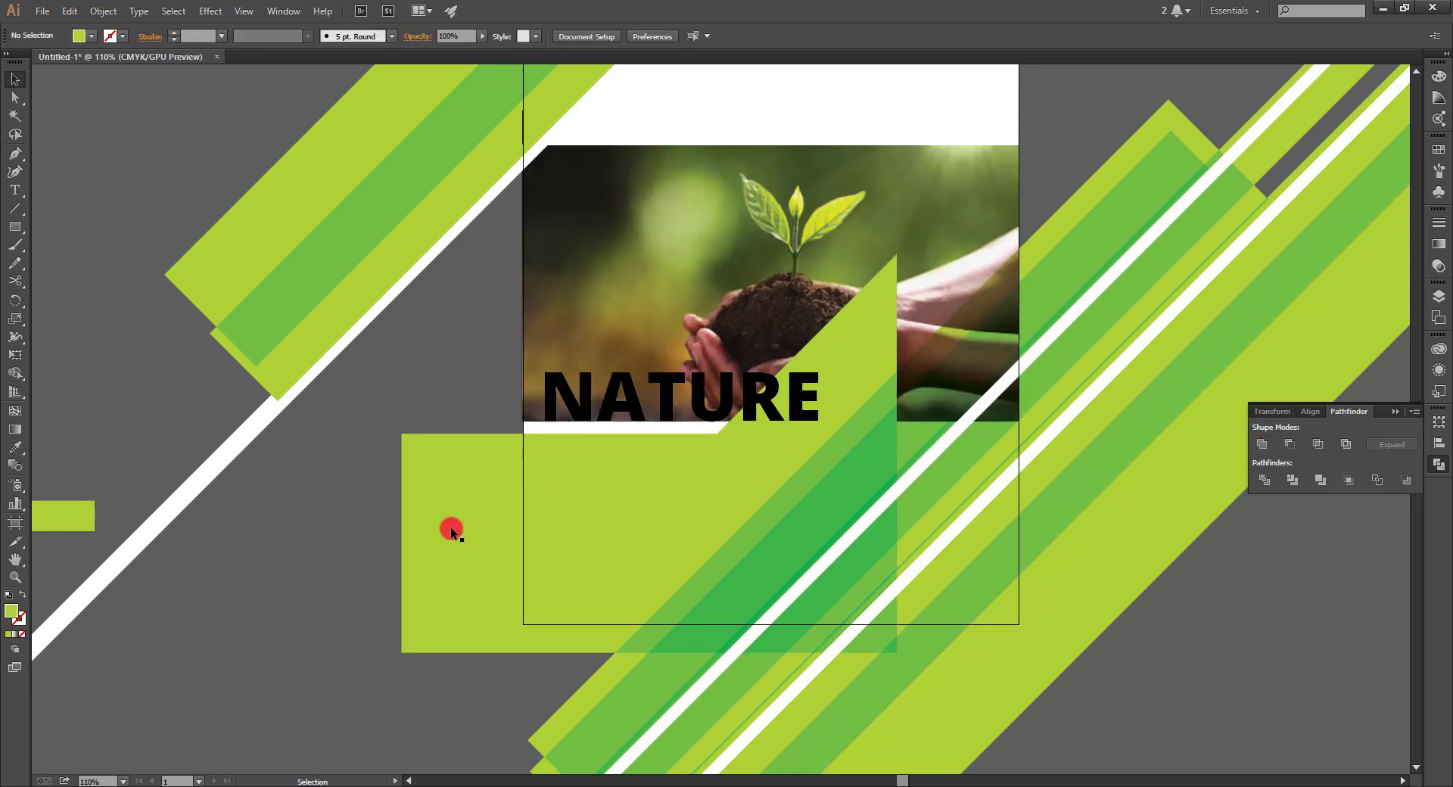
drag(451, 528, 606, 502)
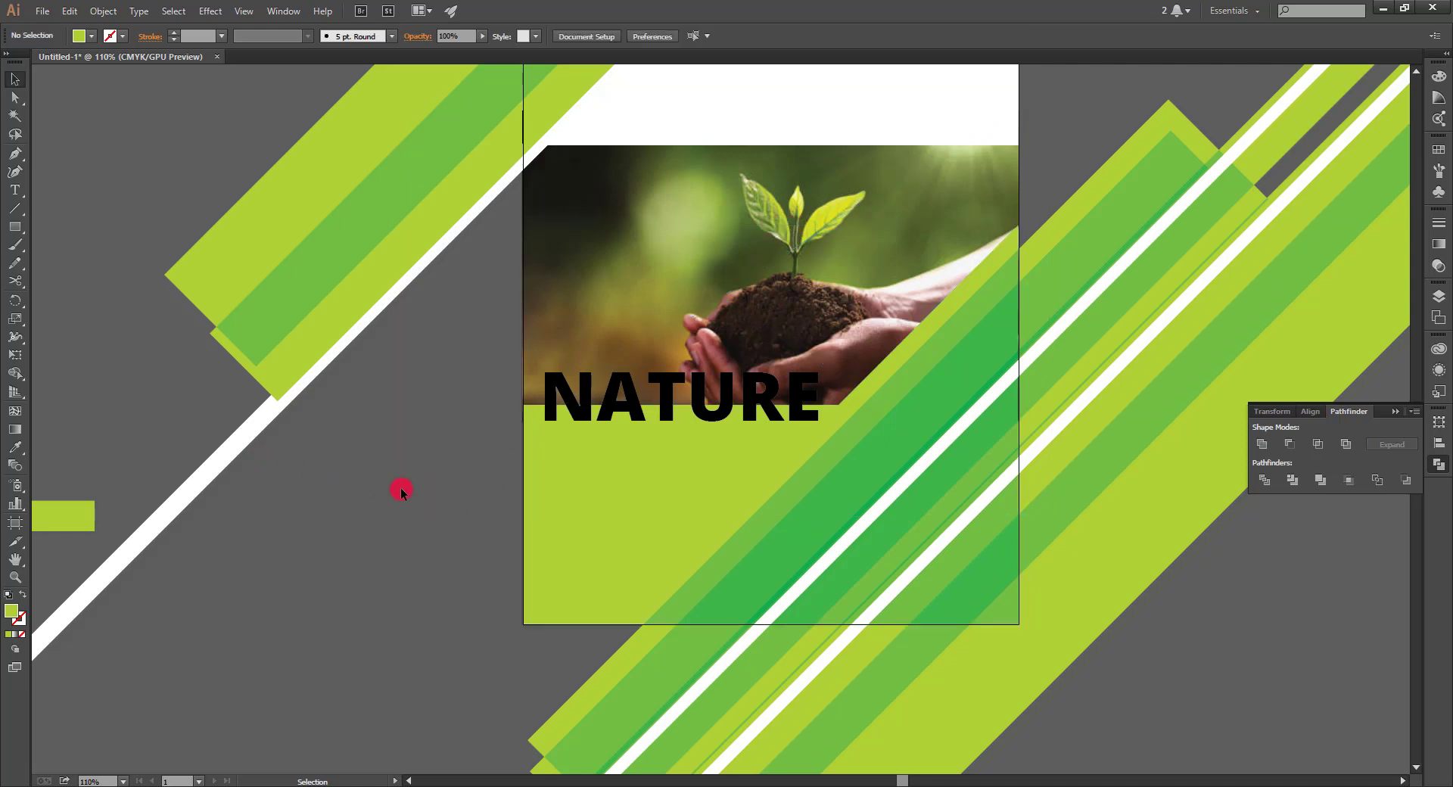
Draw a rectangle over the lower artboard area.
click(23, 240)
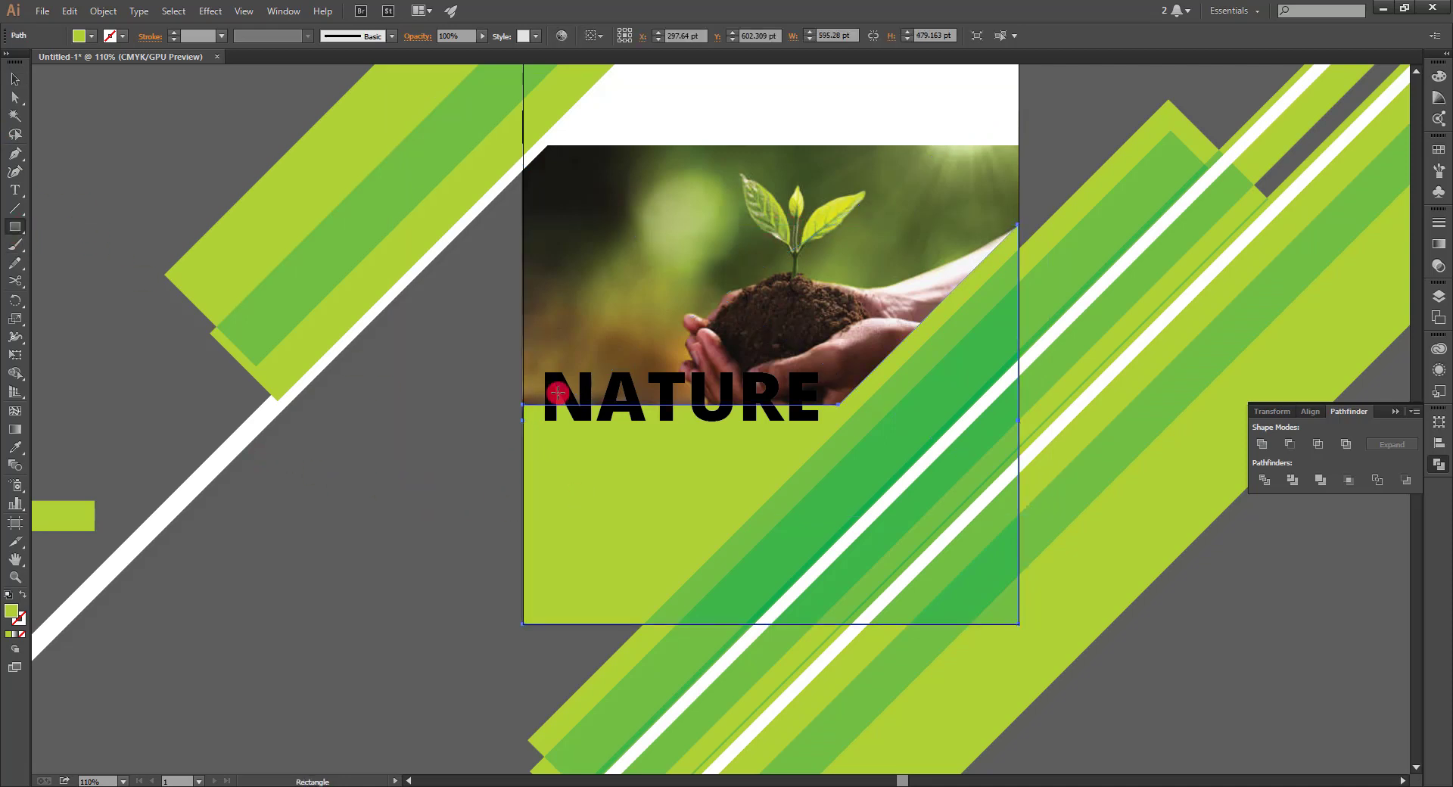
drag(522, 371, 839, 421)
key(v)
key(ctrl+shift+a)
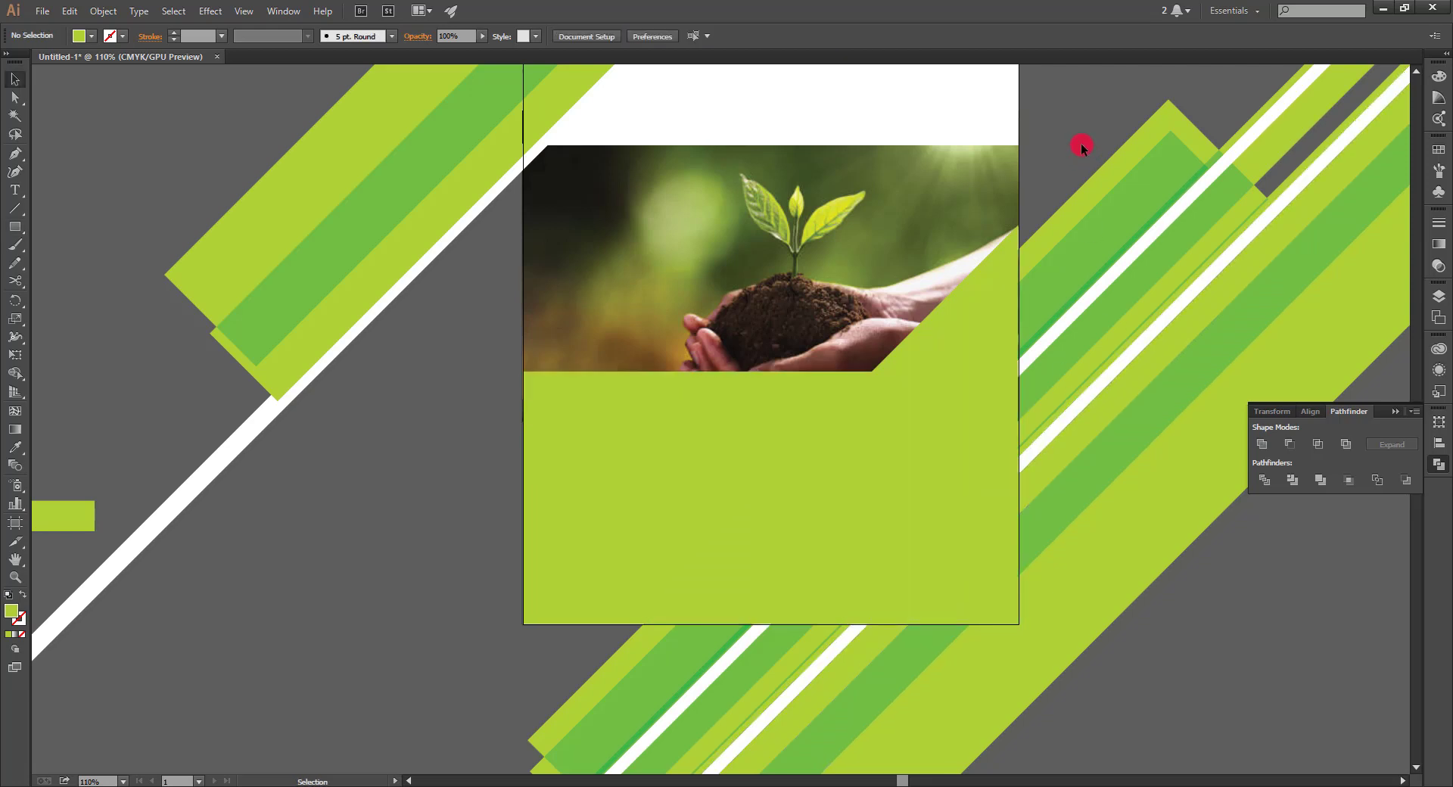
Bring the right-hand diagonal stripes in front of the green block and view at 100%.
drag(1157, 569, 1143, 567)
right_click(1143, 568)
mouse_move(1183, 750)
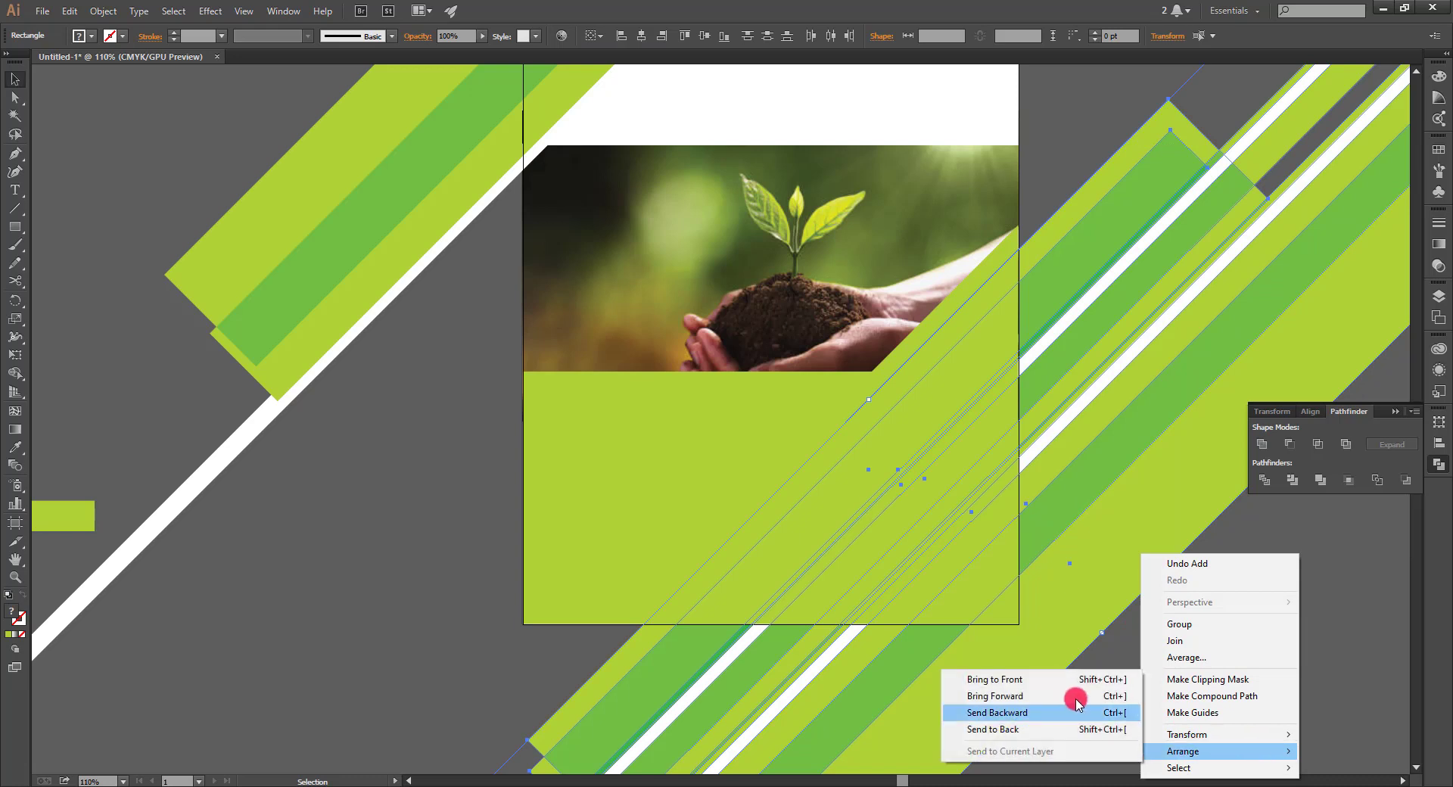
click(1073, 690)
click(613, 420)
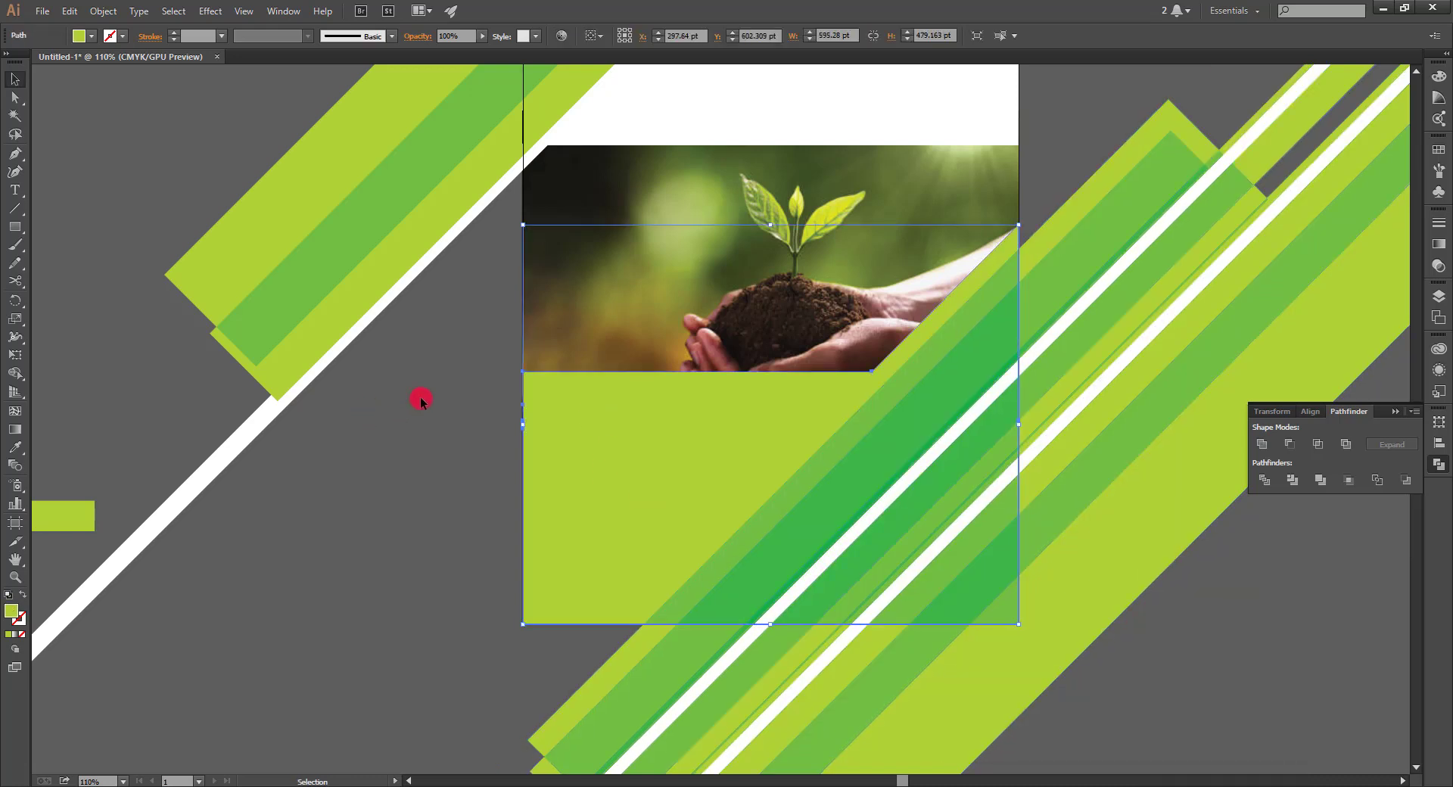
key(ctrl+1)
key(ctrl+shift+a)
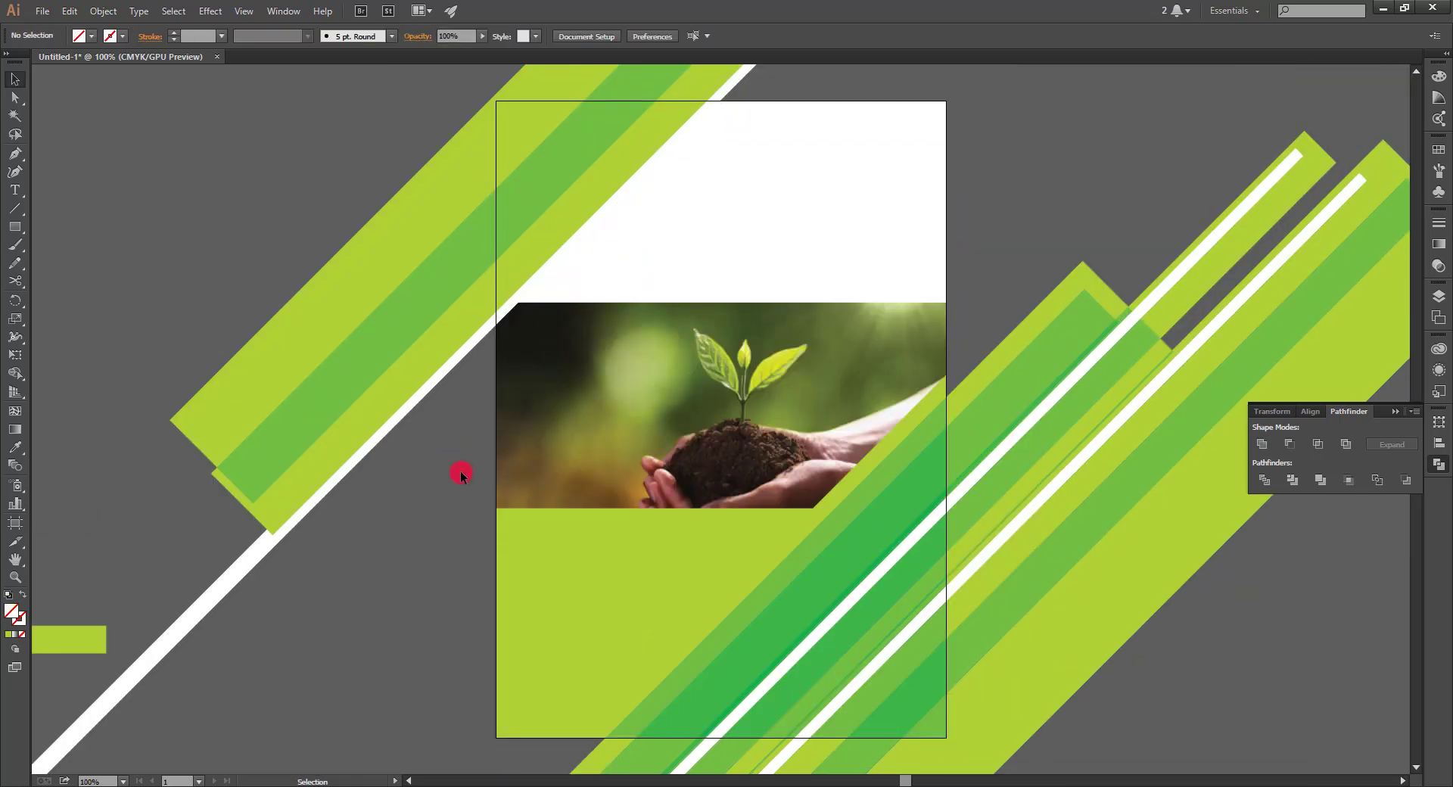
Bring NATURE in front of the green block and align the block with the page bottom.
drag(460, 473, 584, 606)
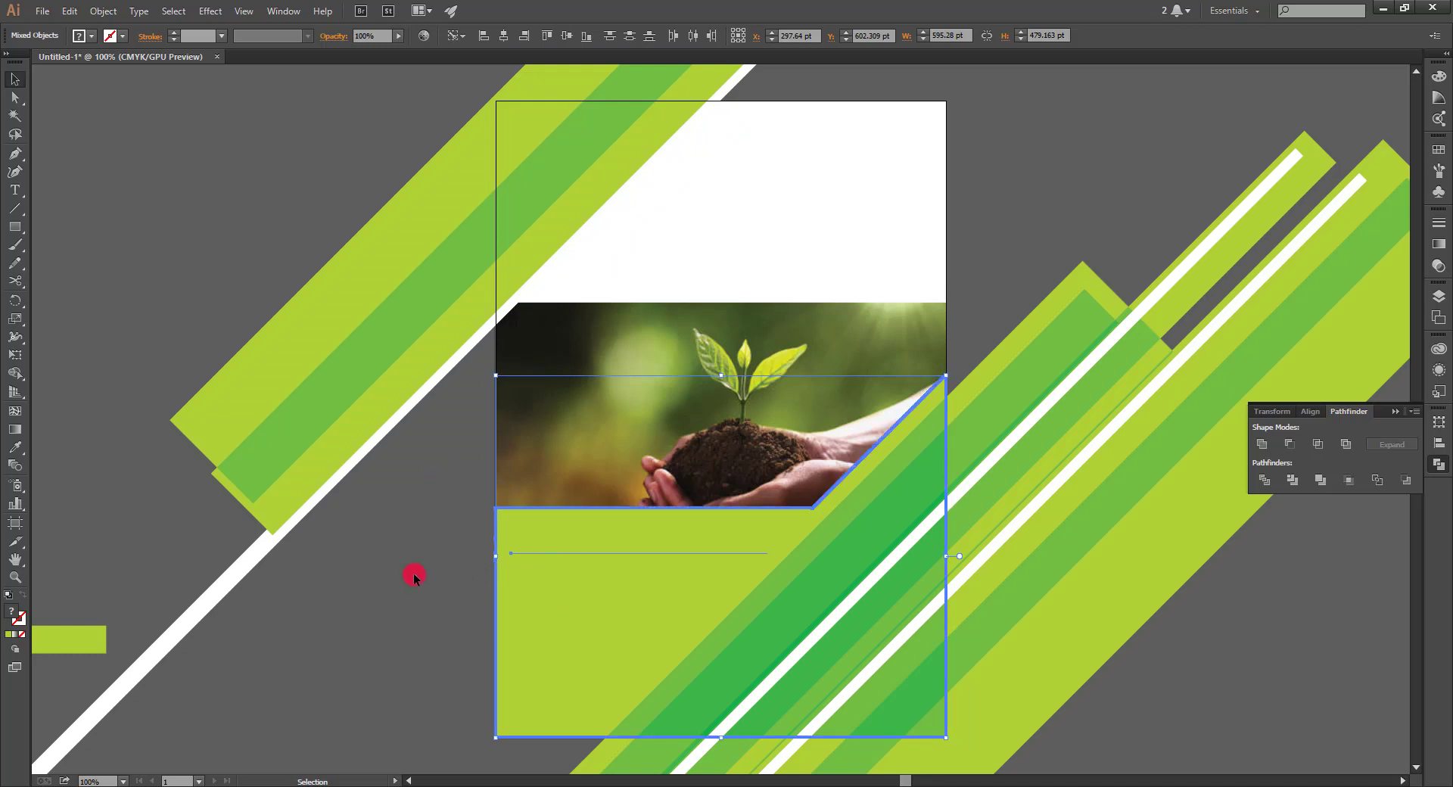
click(566, 560)
drag(566, 560, 567, 572)
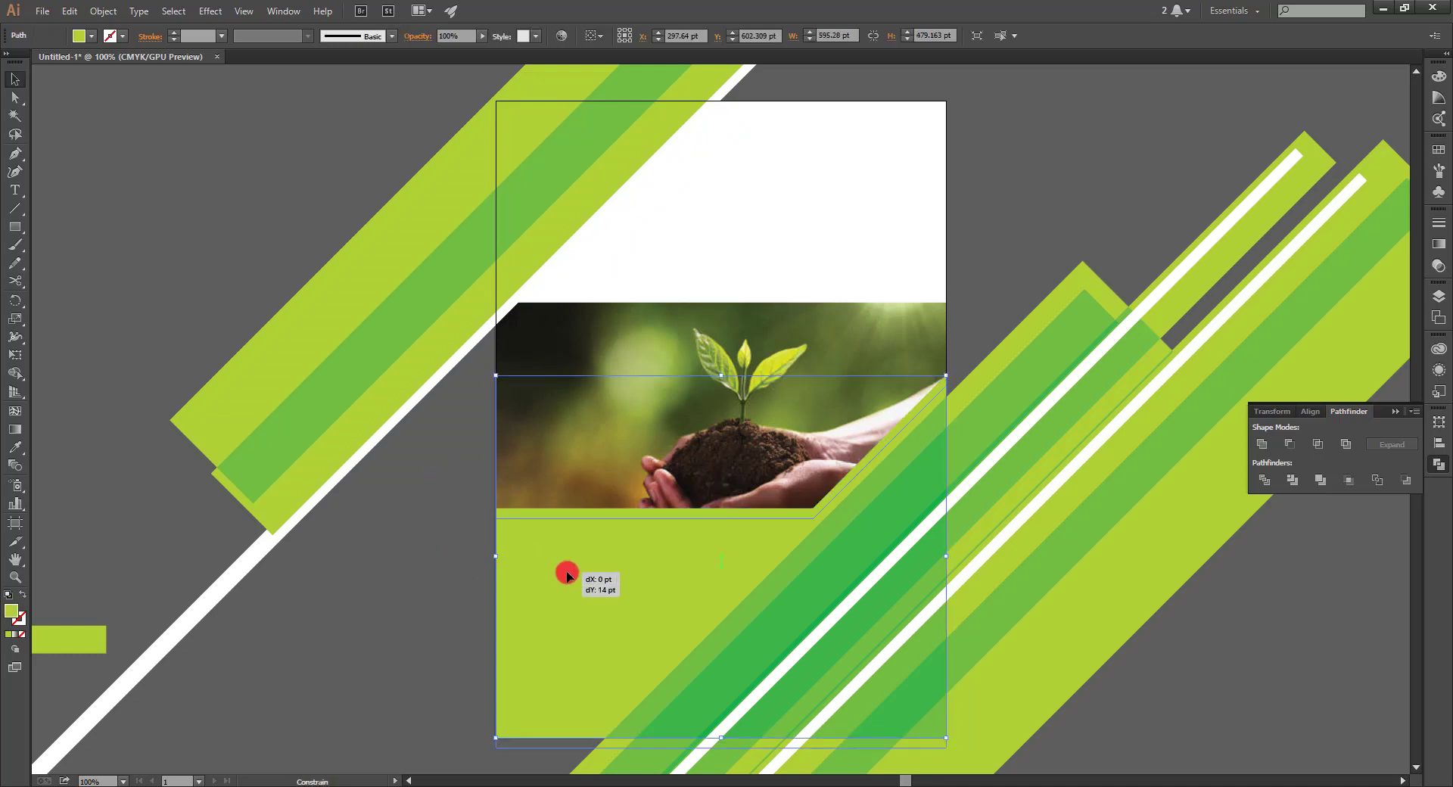
click(581, 530)
right_click(589, 509)
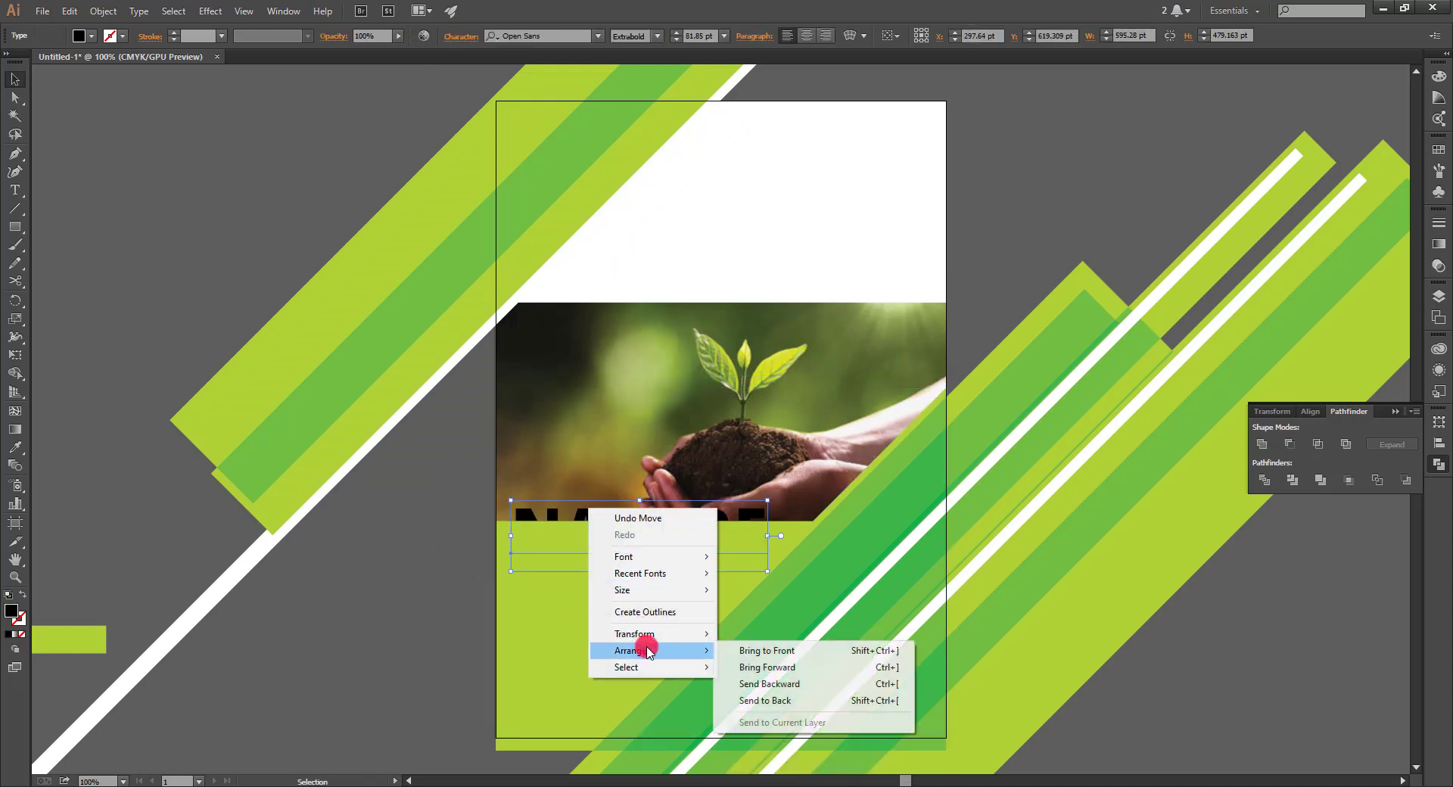
click(740, 650)
click(489, 592)
drag(558, 610, 559, 598)
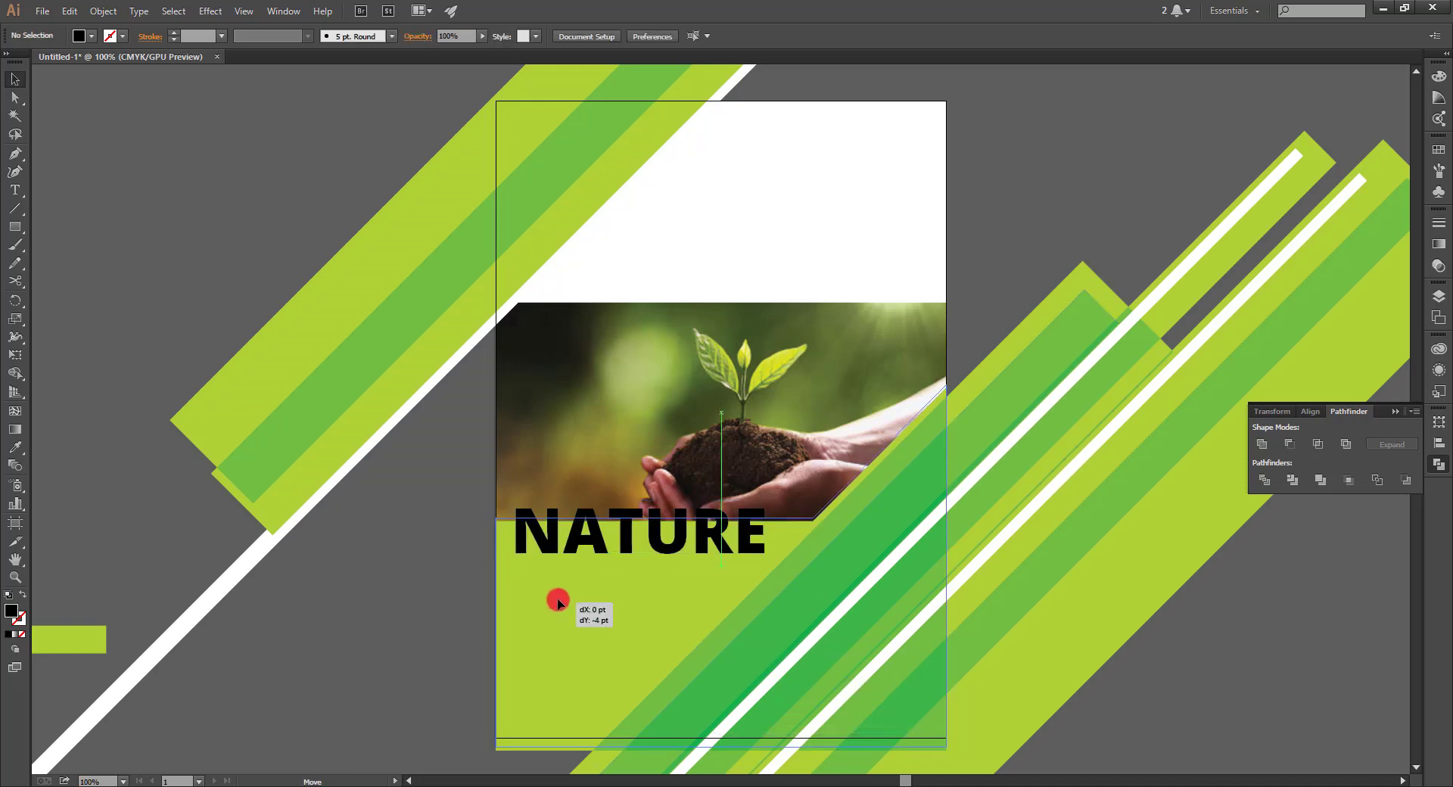
Convert the NATURE text into outlines.
click(532, 522)
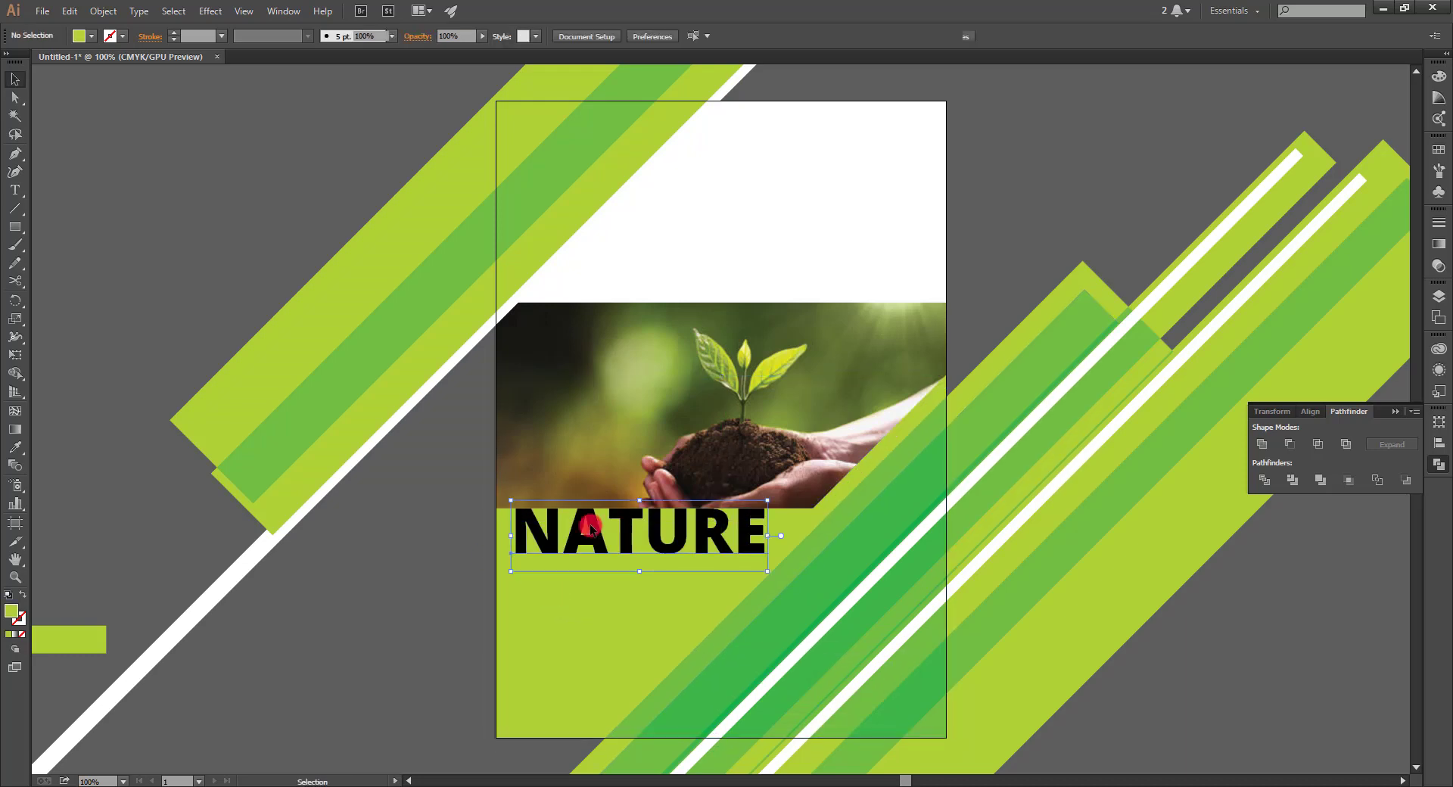
right_click(575, 509)
click(642, 616)
click(491, 560)
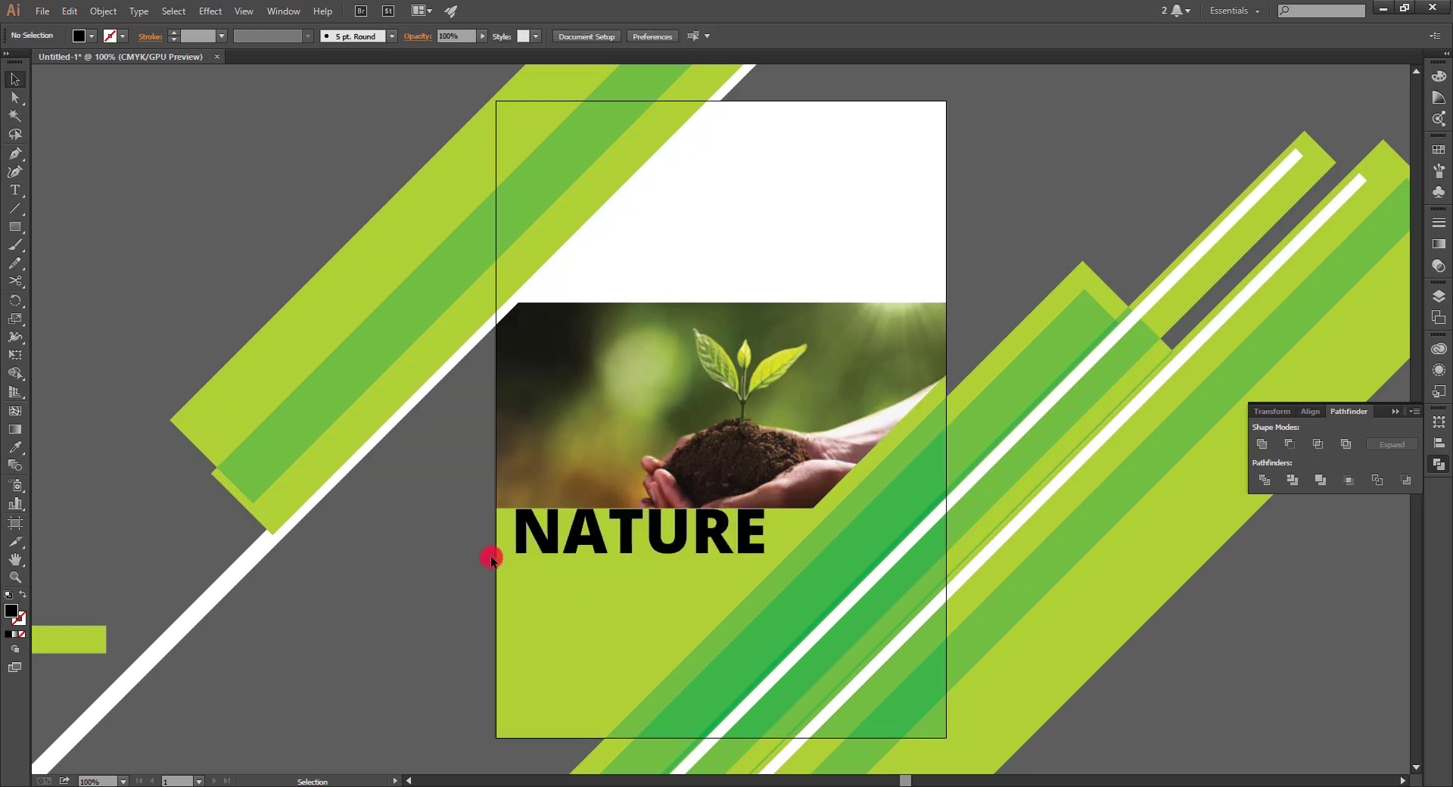
Divide the outlined NATURE letters with the green block using Pathfinder Divide.
click(520, 524)
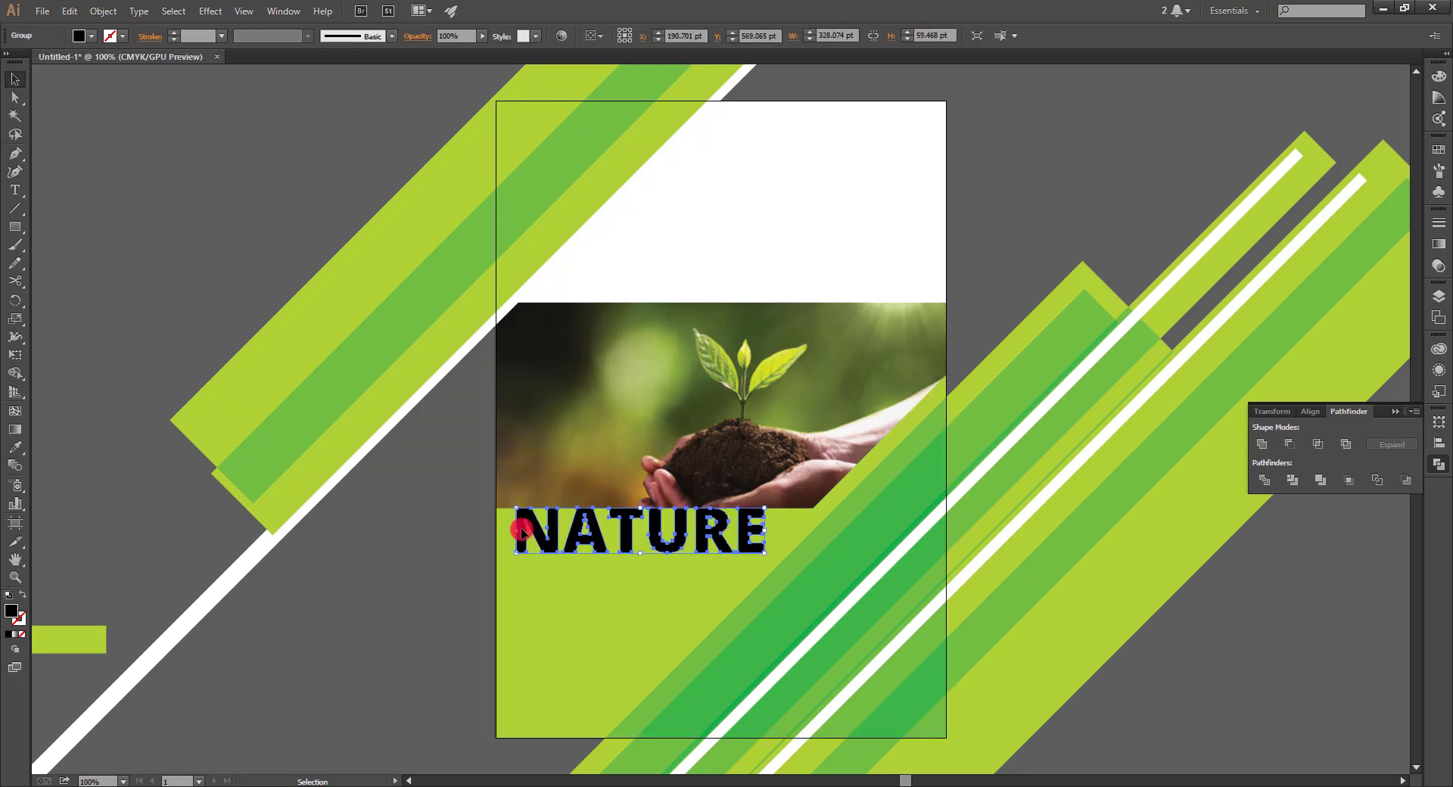
shift+click(545, 562)
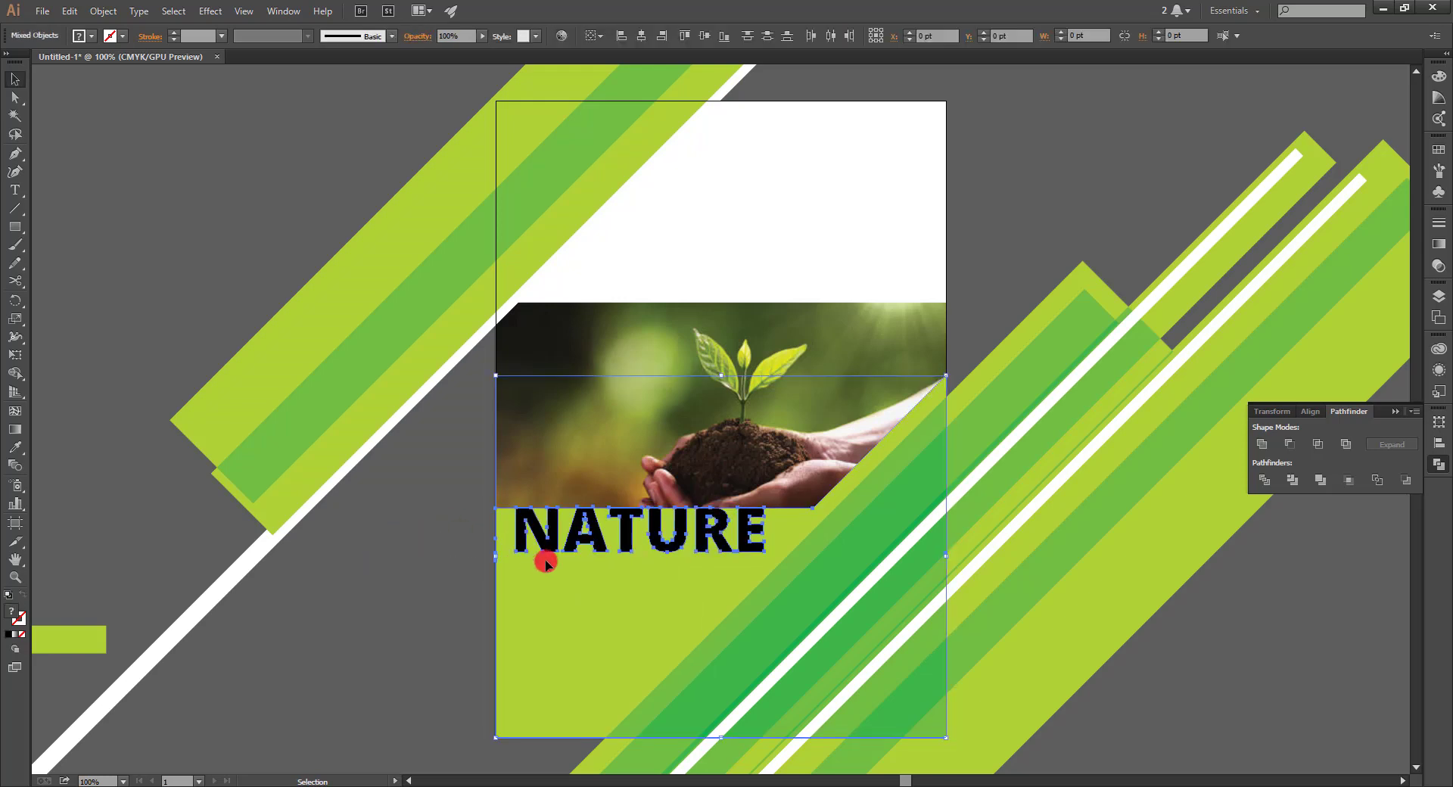
click(1257, 481)
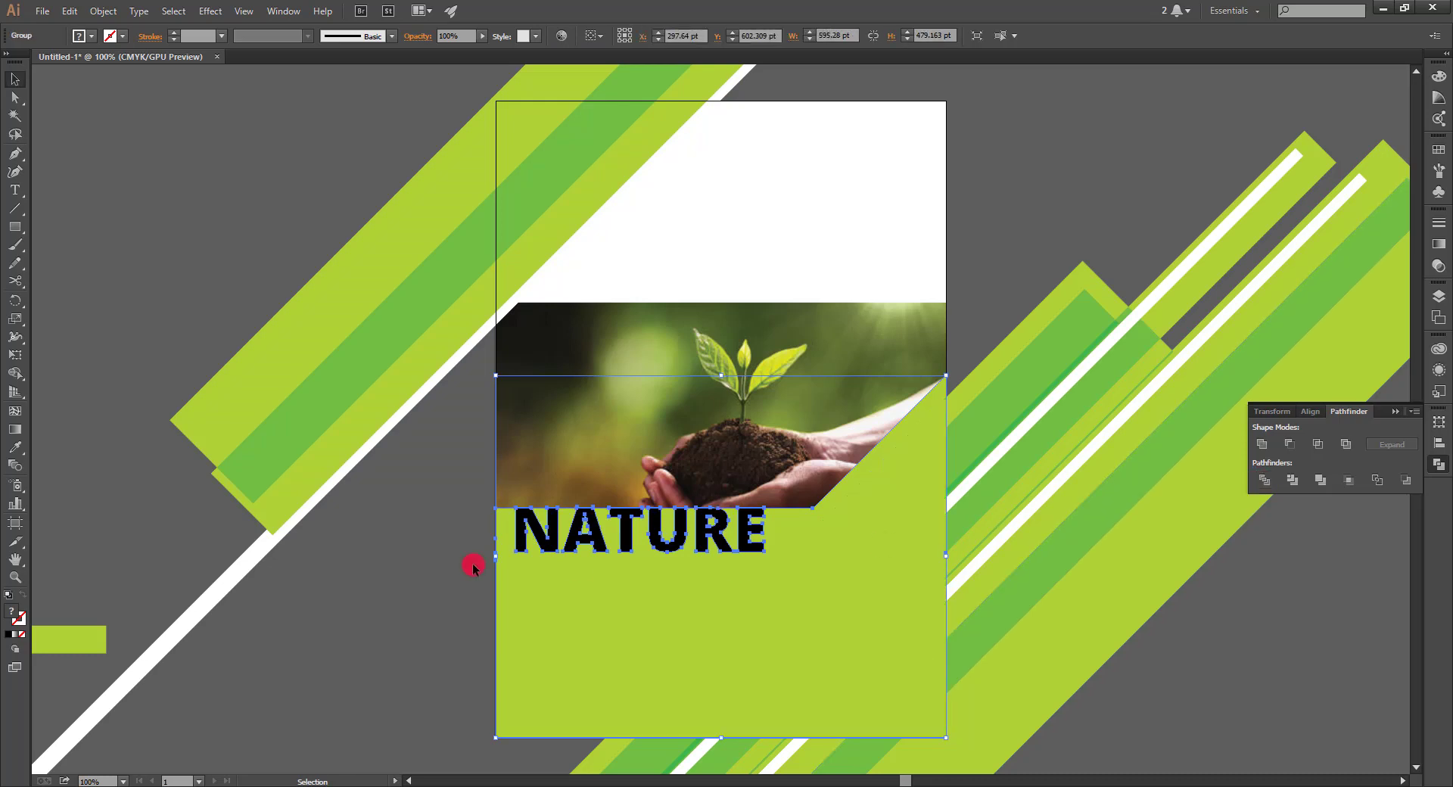
right_click(541, 540)
click(412, 600)
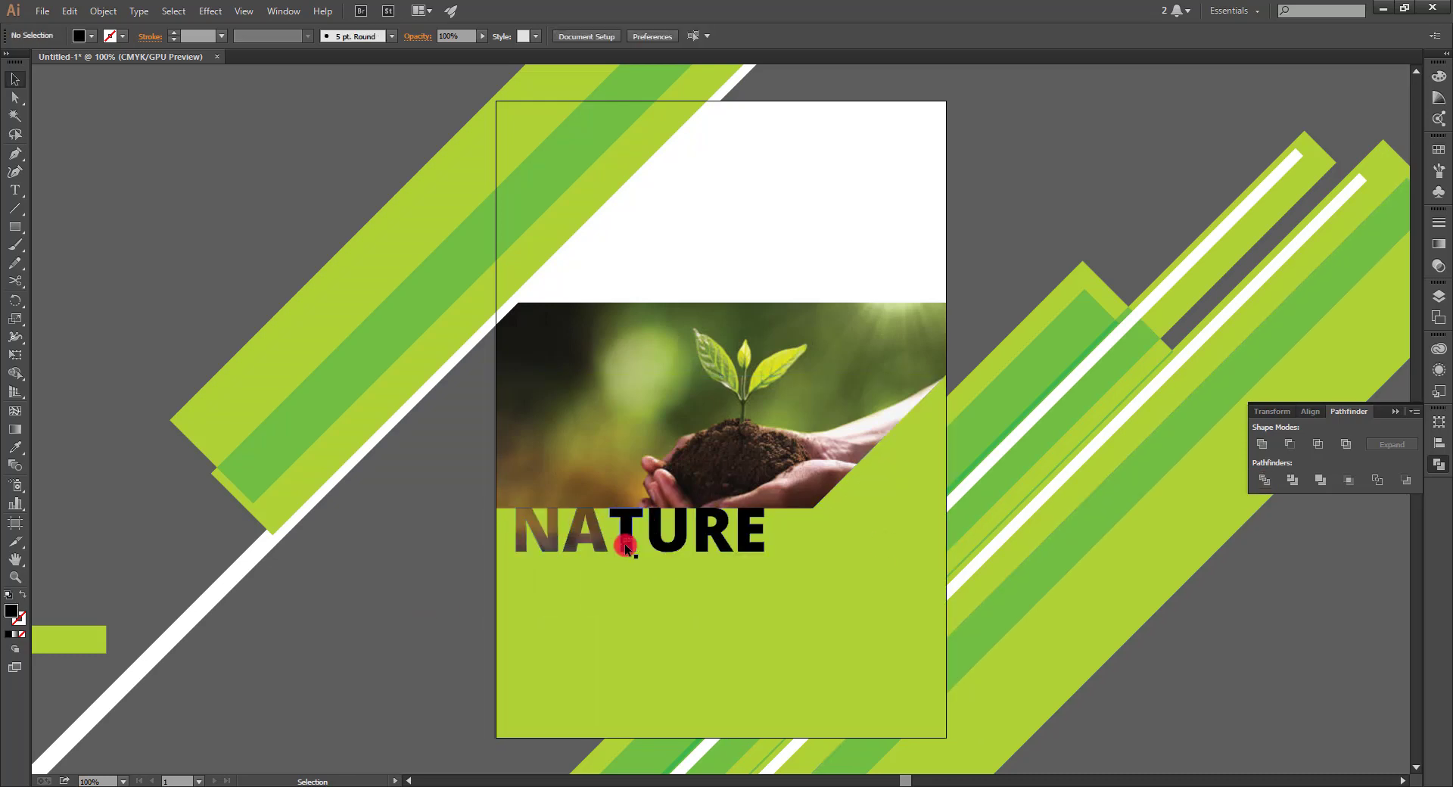
Delete the black T, U and E letter pieces so the photo shows through.
click(649, 542)
key(Delete)
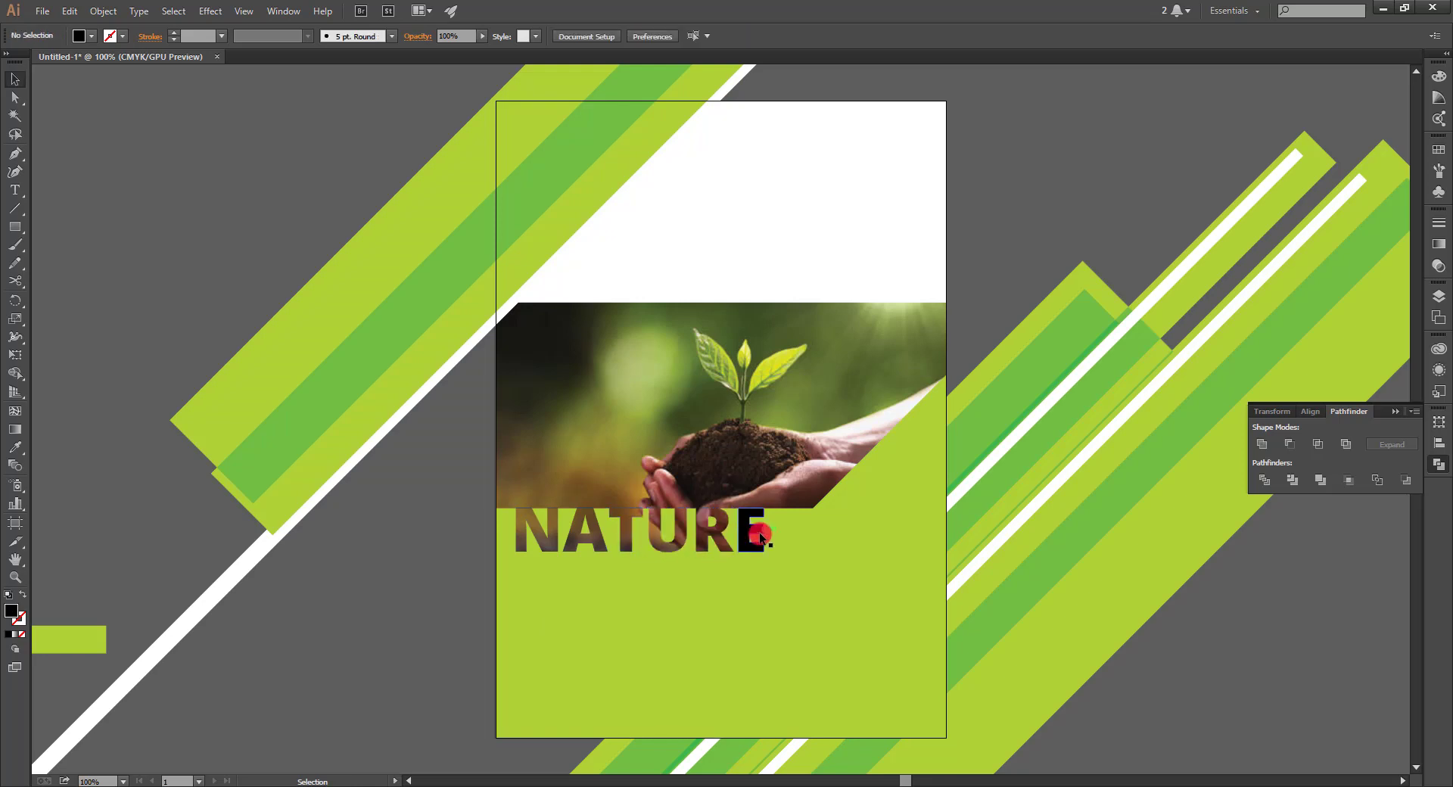
click(760, 533)
key(Delete)
Bring the right-hand diagonal stripes back in front of the green lower half.
click(1077, 606)
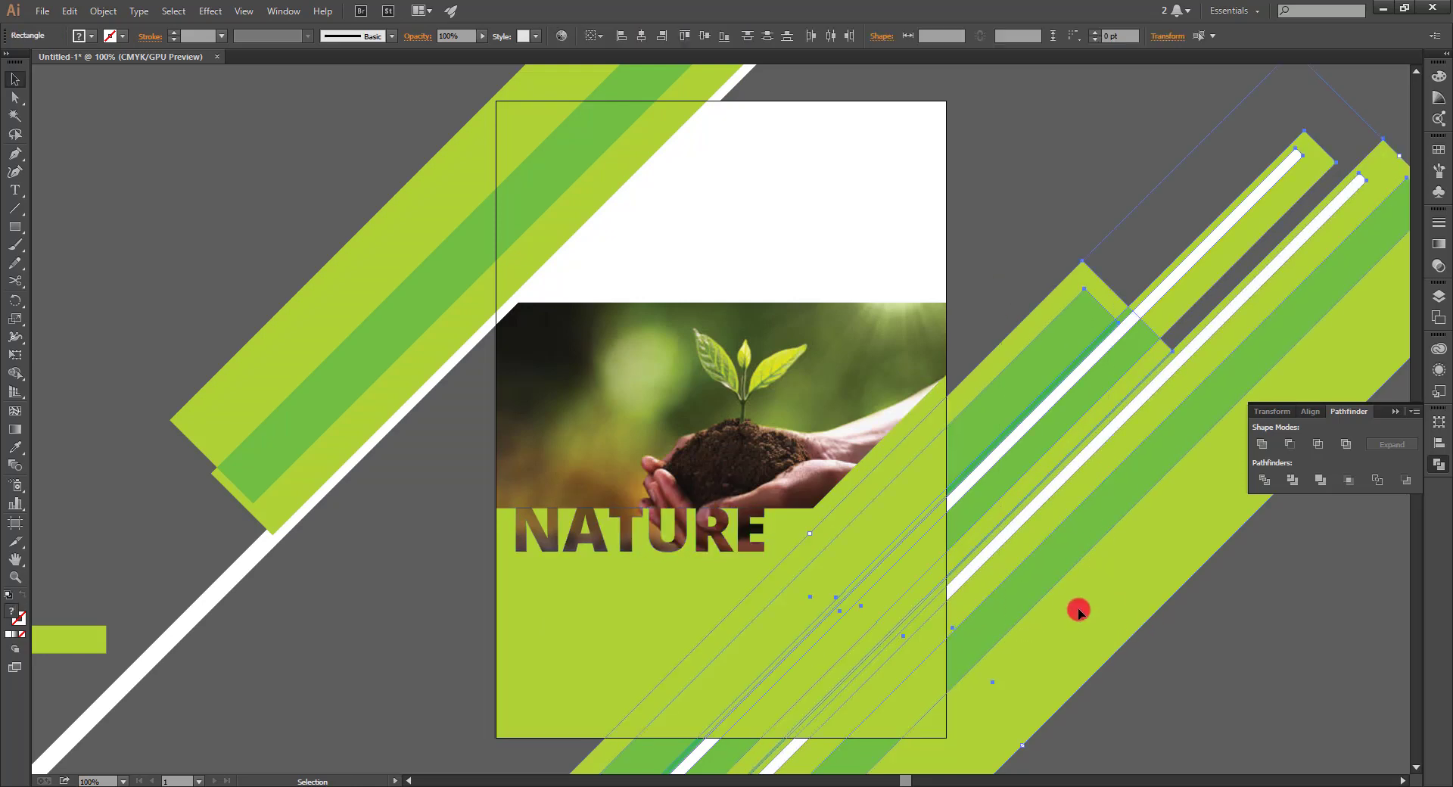
right_click(1077, 606)
click(1260, 585)
click(1217, 621)
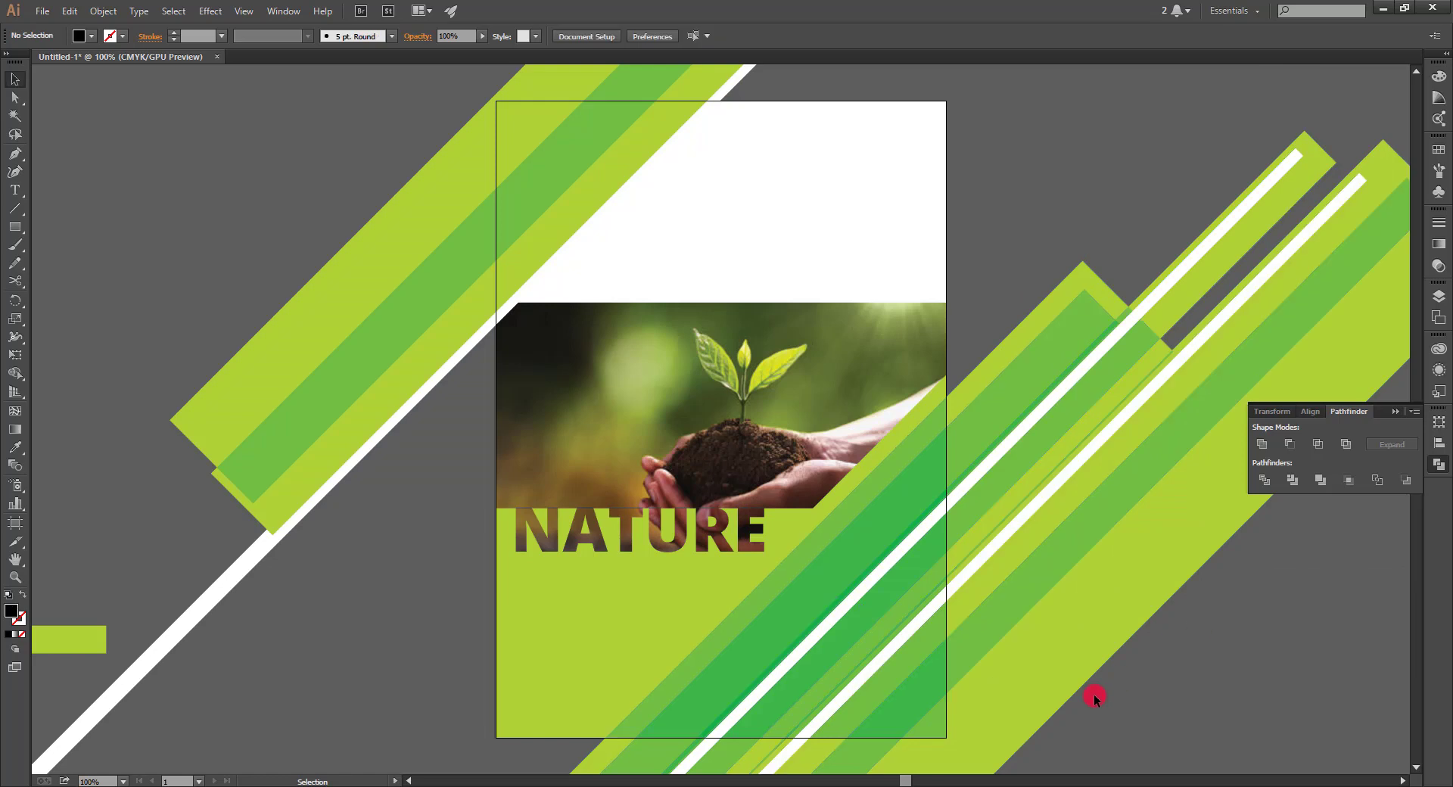
scroll(1094, 697, up, 1)
Draw a rectangle exactly matching the 595.28 × 841.89 pt page.
key(ctrl+minus)
key(ctrl+minus)
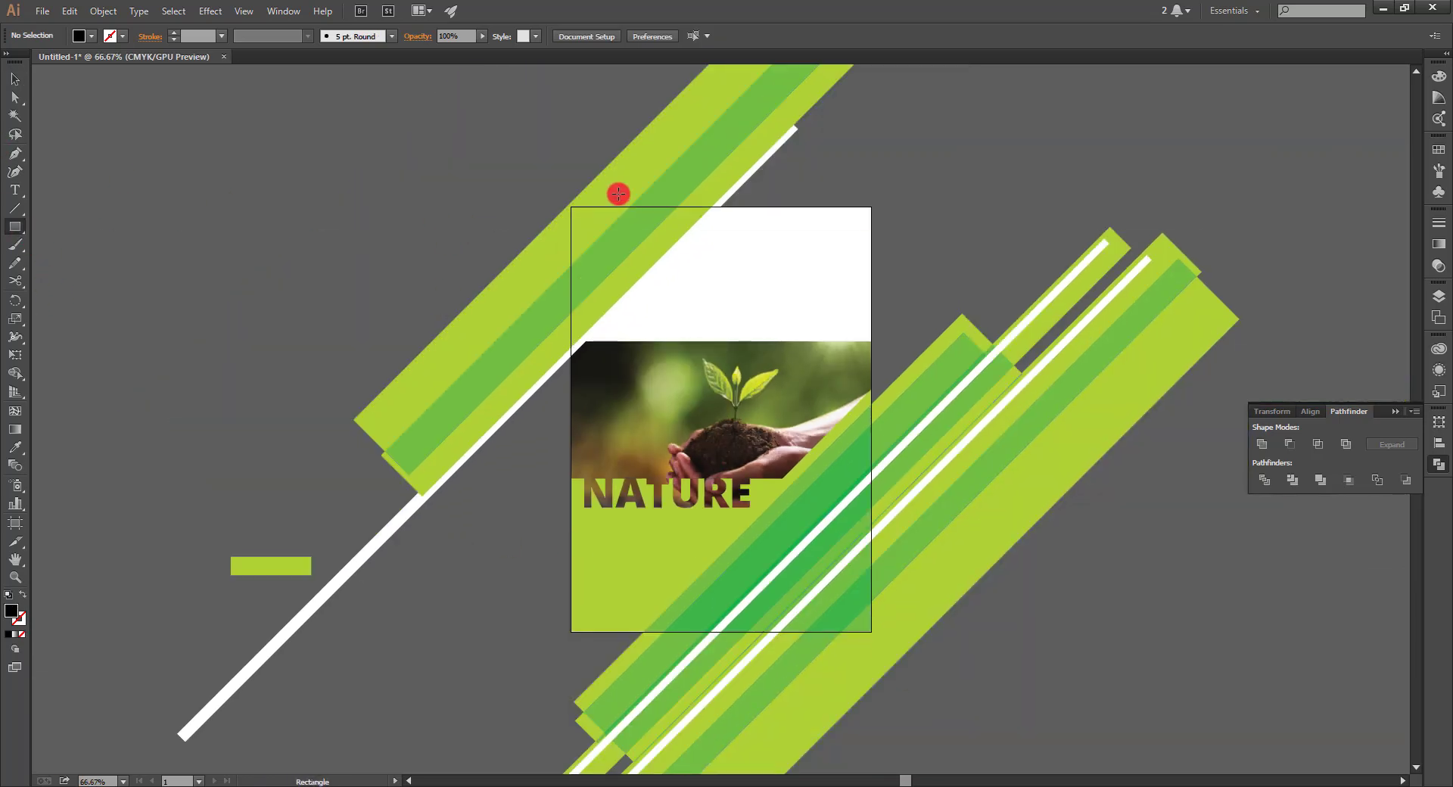
drag(568, 208, 869, 630)
key(ctrl+z)
drag(570, 207, 873, 630)
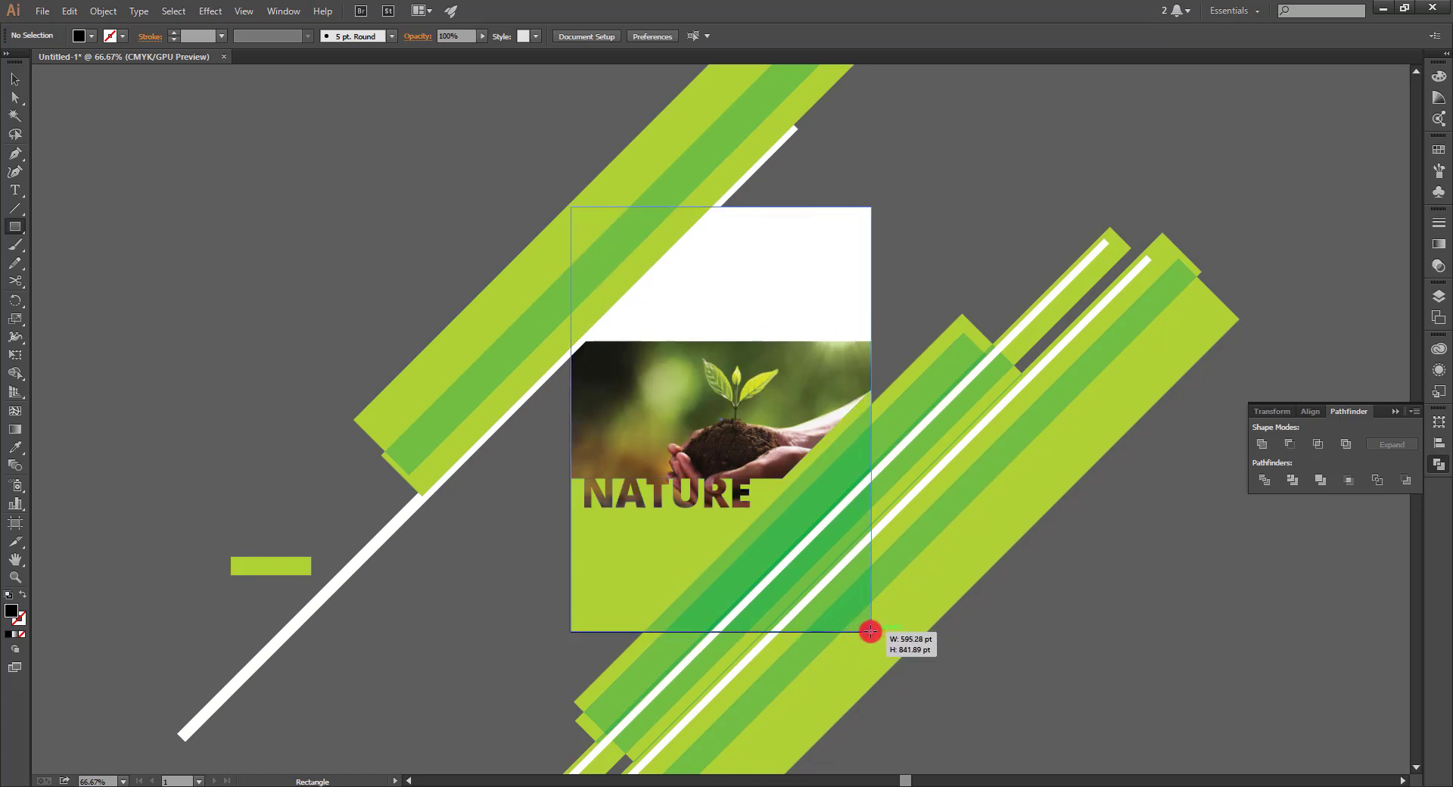
drag(870, 630, 871, 630)
key(v)
Select all artwork and make a clipping mask with the page rectangle.
key(ctrl+a)
right_click(833, 594)
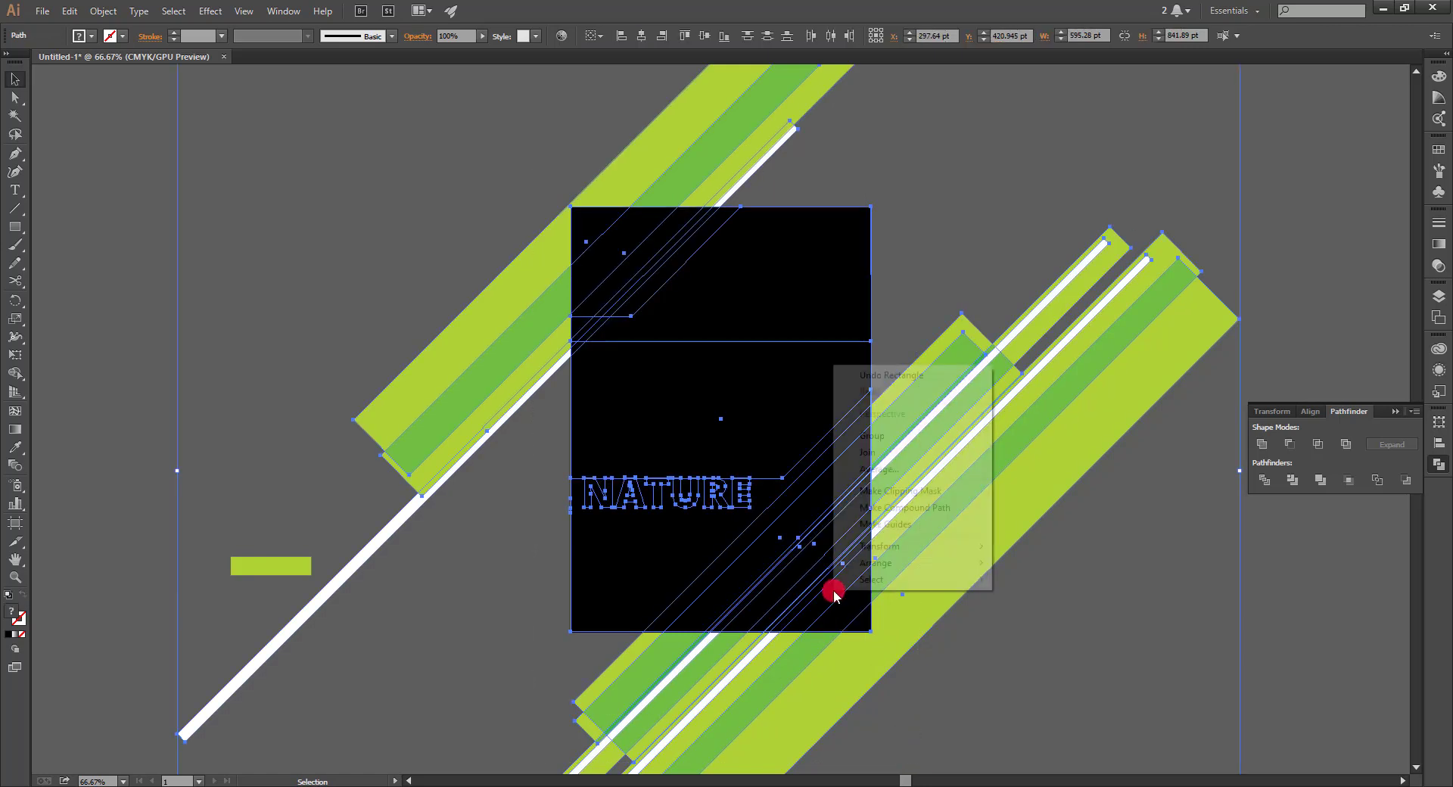
click(893, 524)
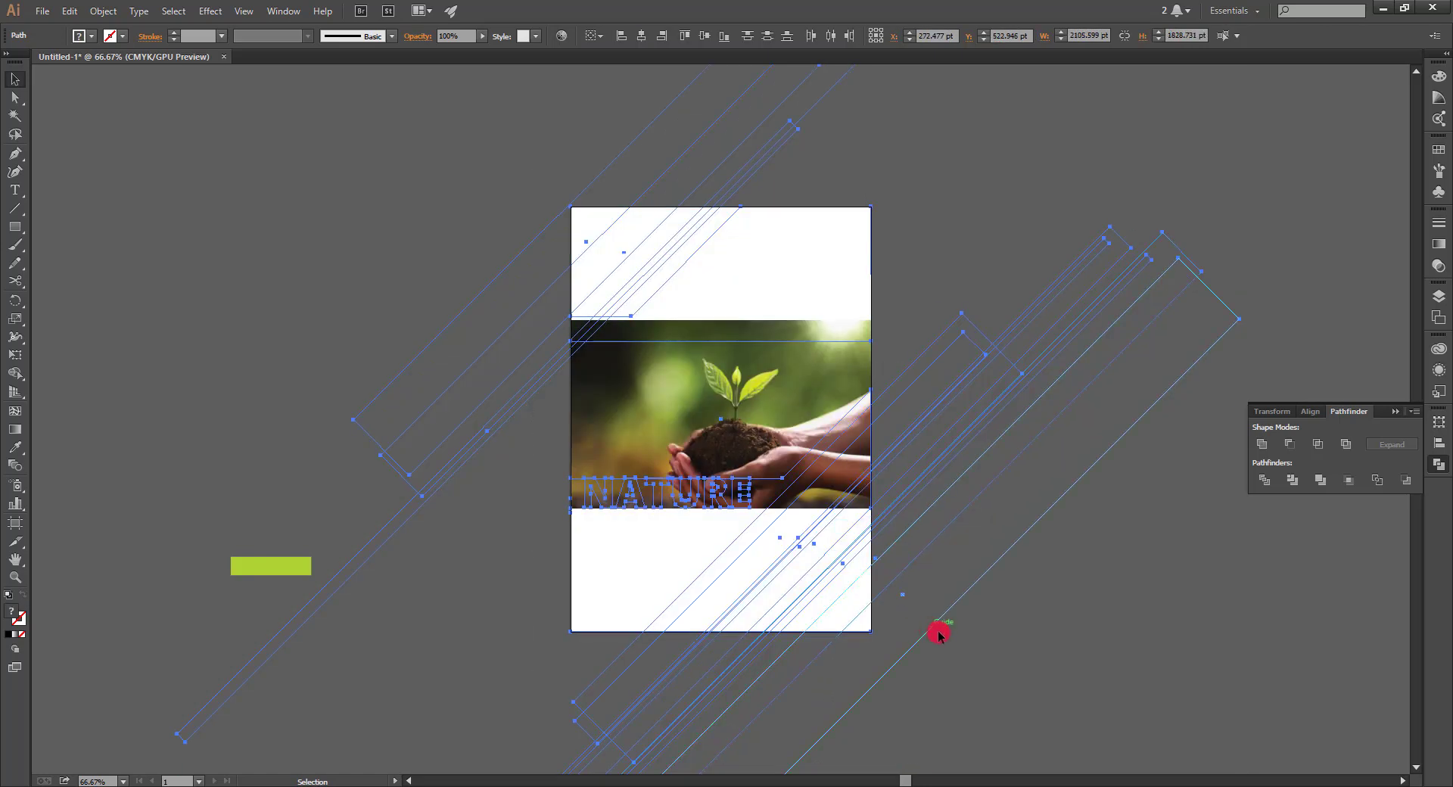
key(ctrl+z)
right_click(817, 501)
click(886, 628)
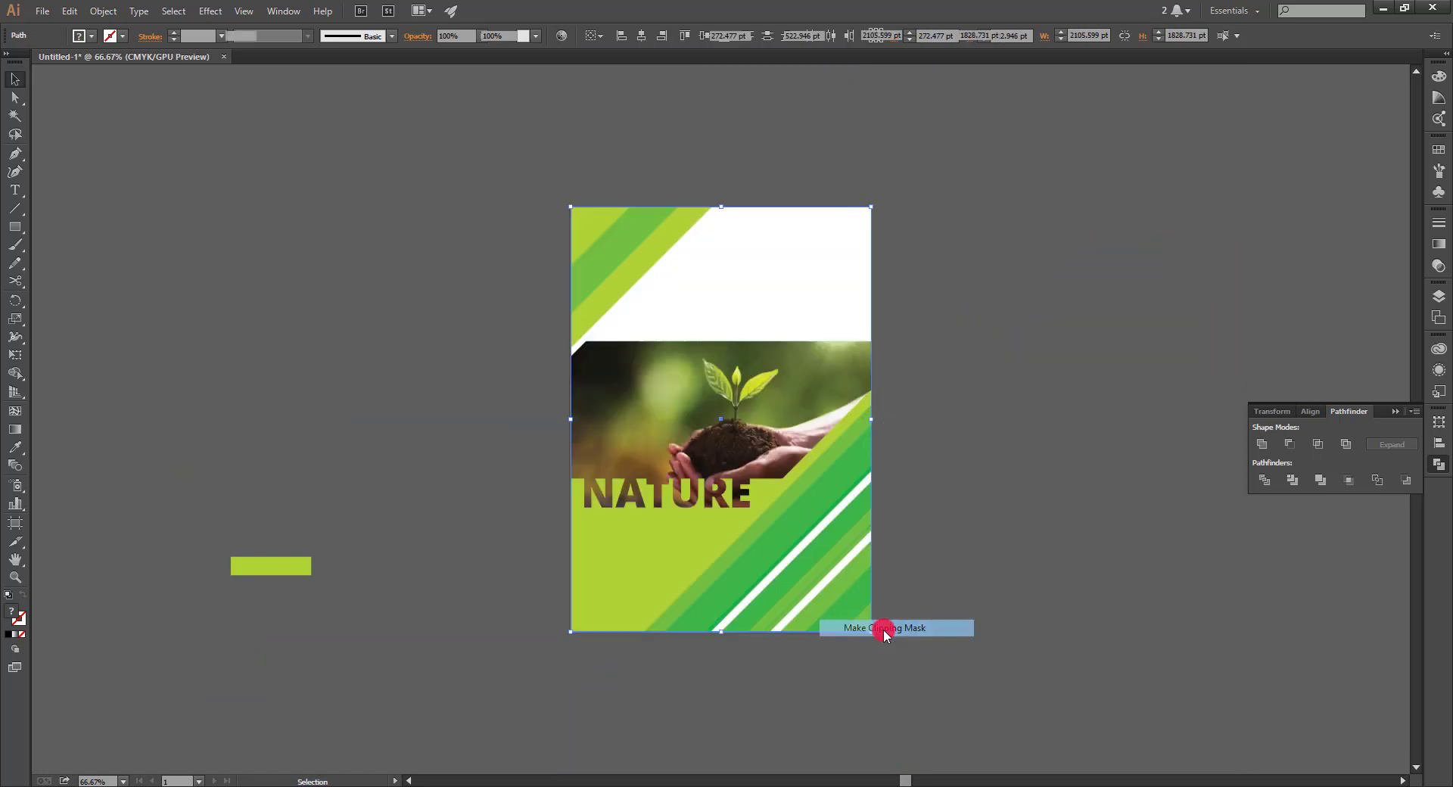
click(943, 683)
key(ctrl+0)
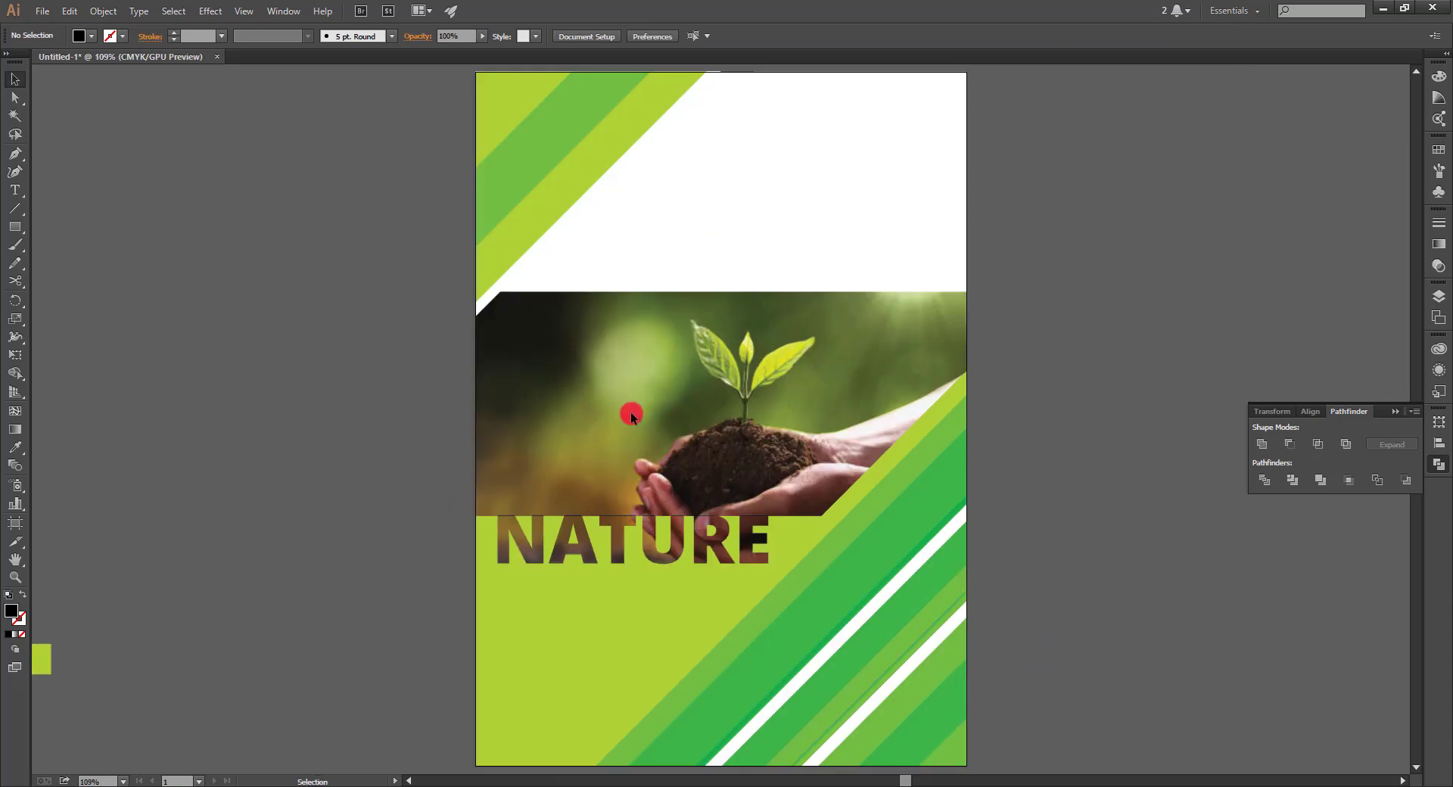
Move the plant photo up inside its clipping band.
click(669, 455)
double_click(883, 420)
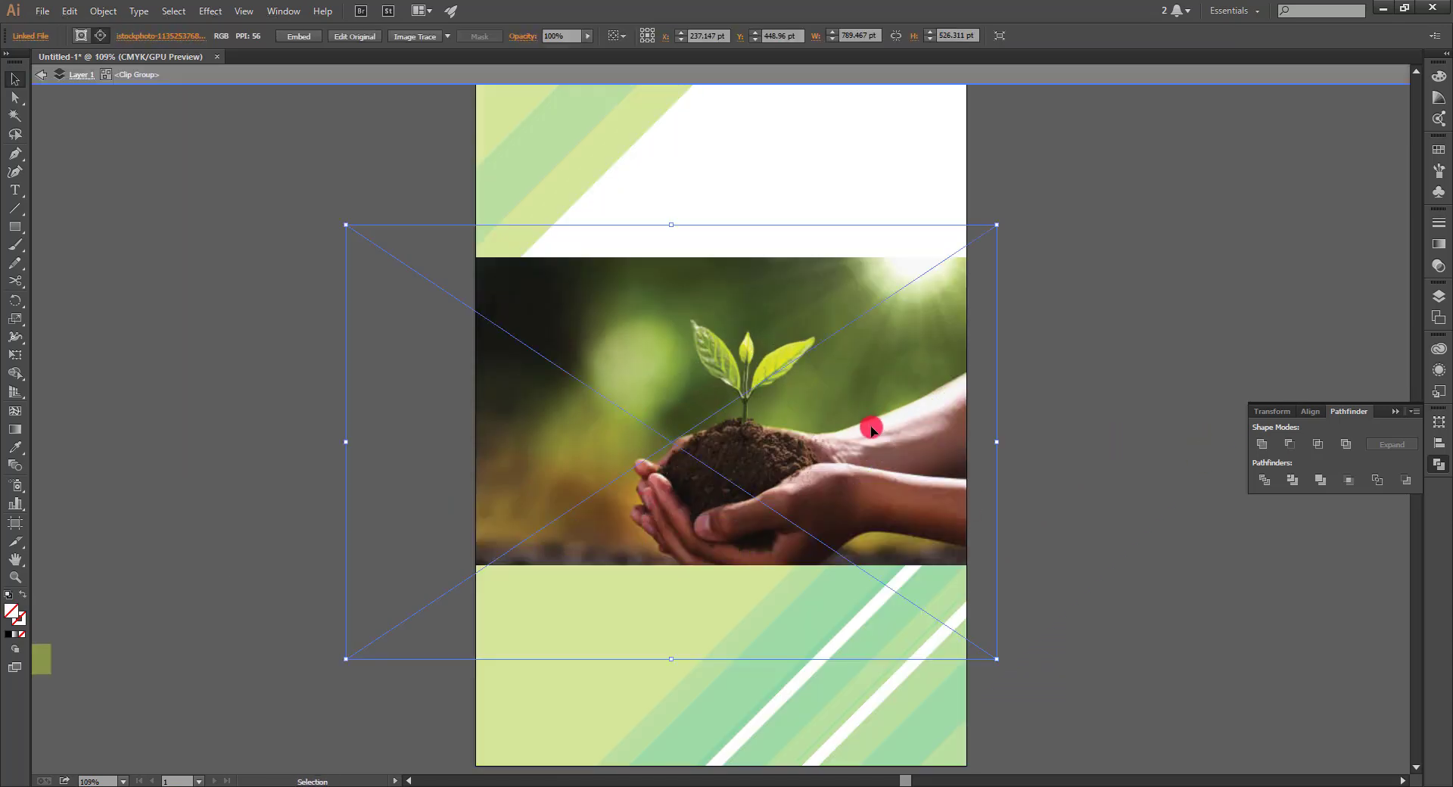
drag(864, 436, 849, 426)
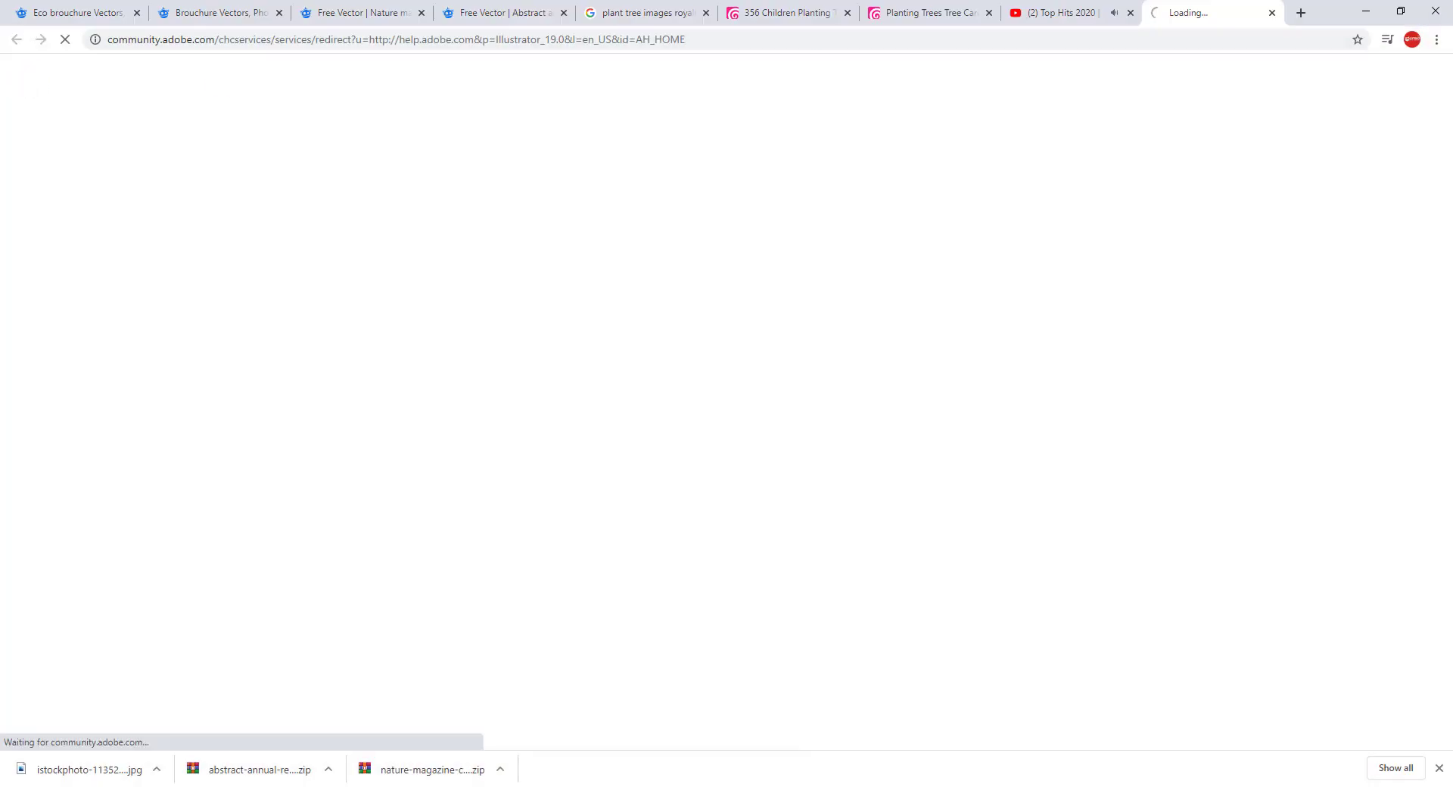
click(1368, 11)
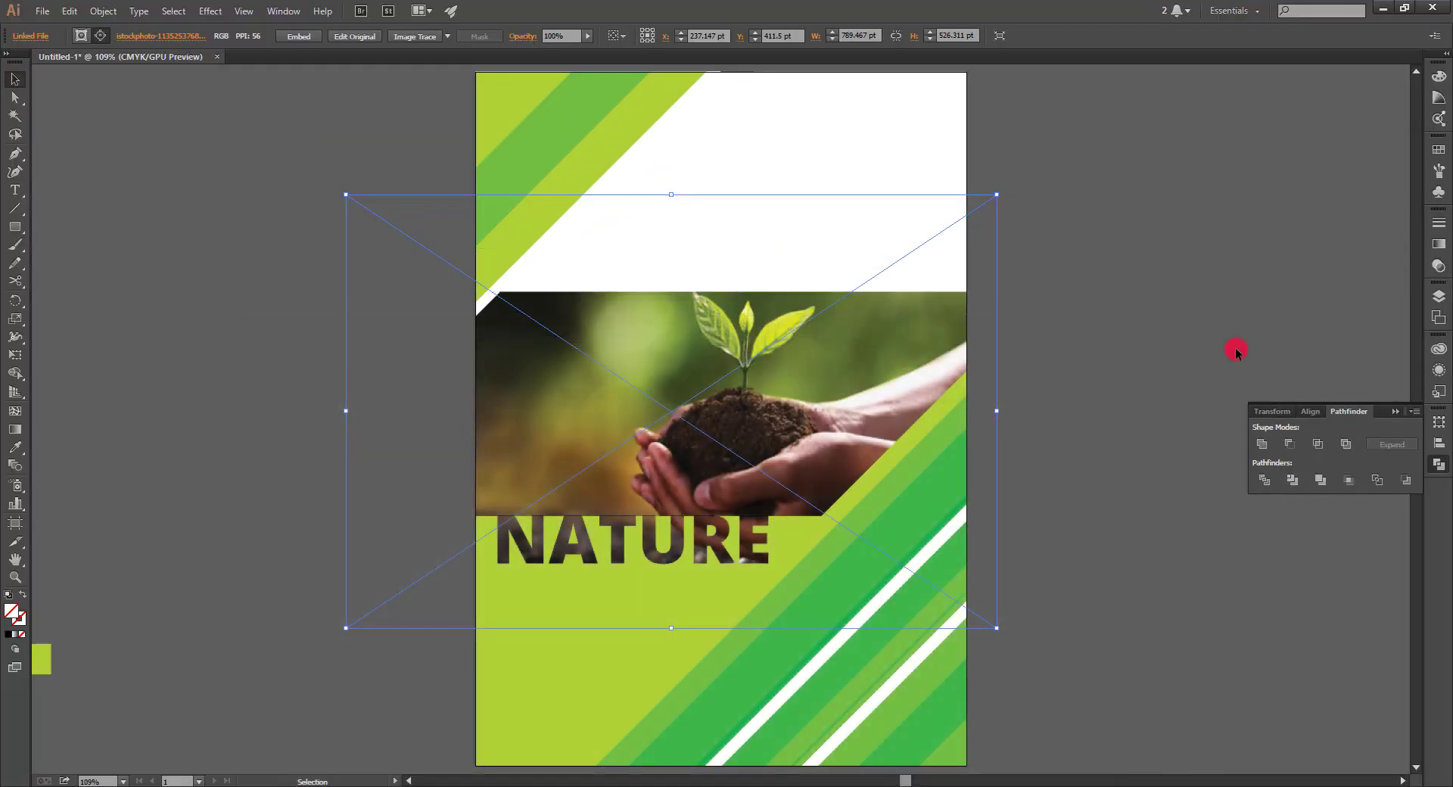
click(1210, 348)
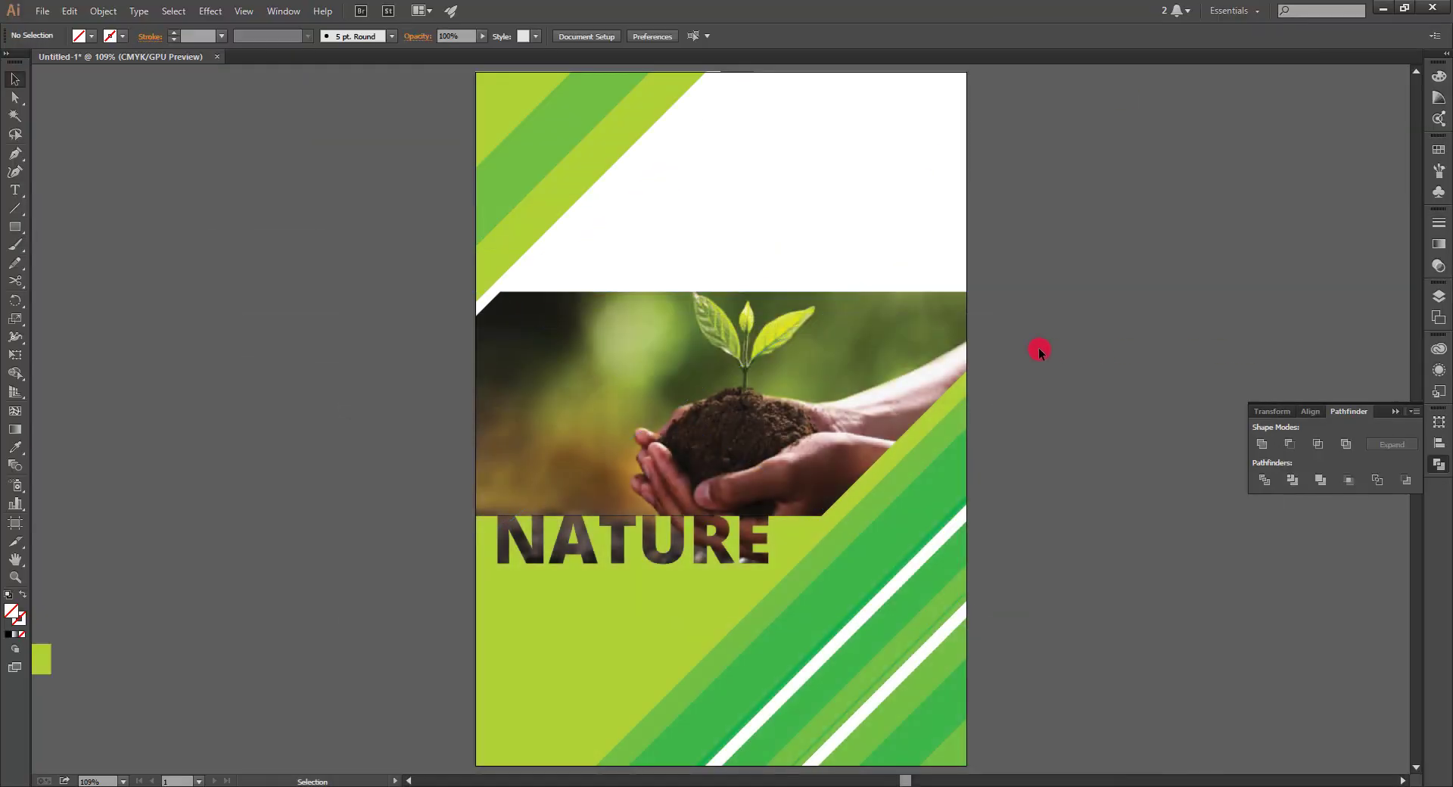
Shrink the plant photo to 726.164 × 484.109 pt inside its clipping band.
double_click(914, 373)
click(984, 218)
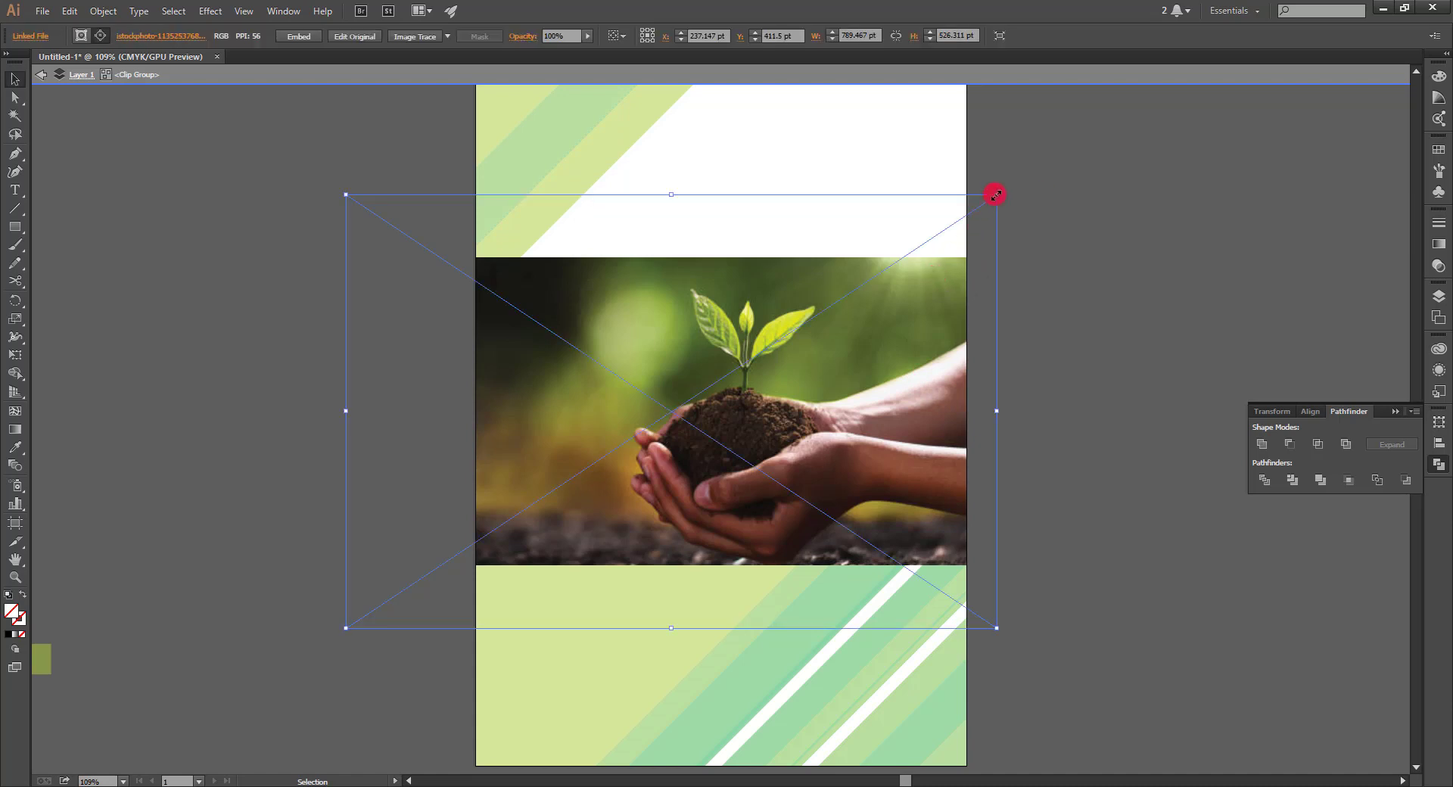
drag(996, 194, 971, 212)
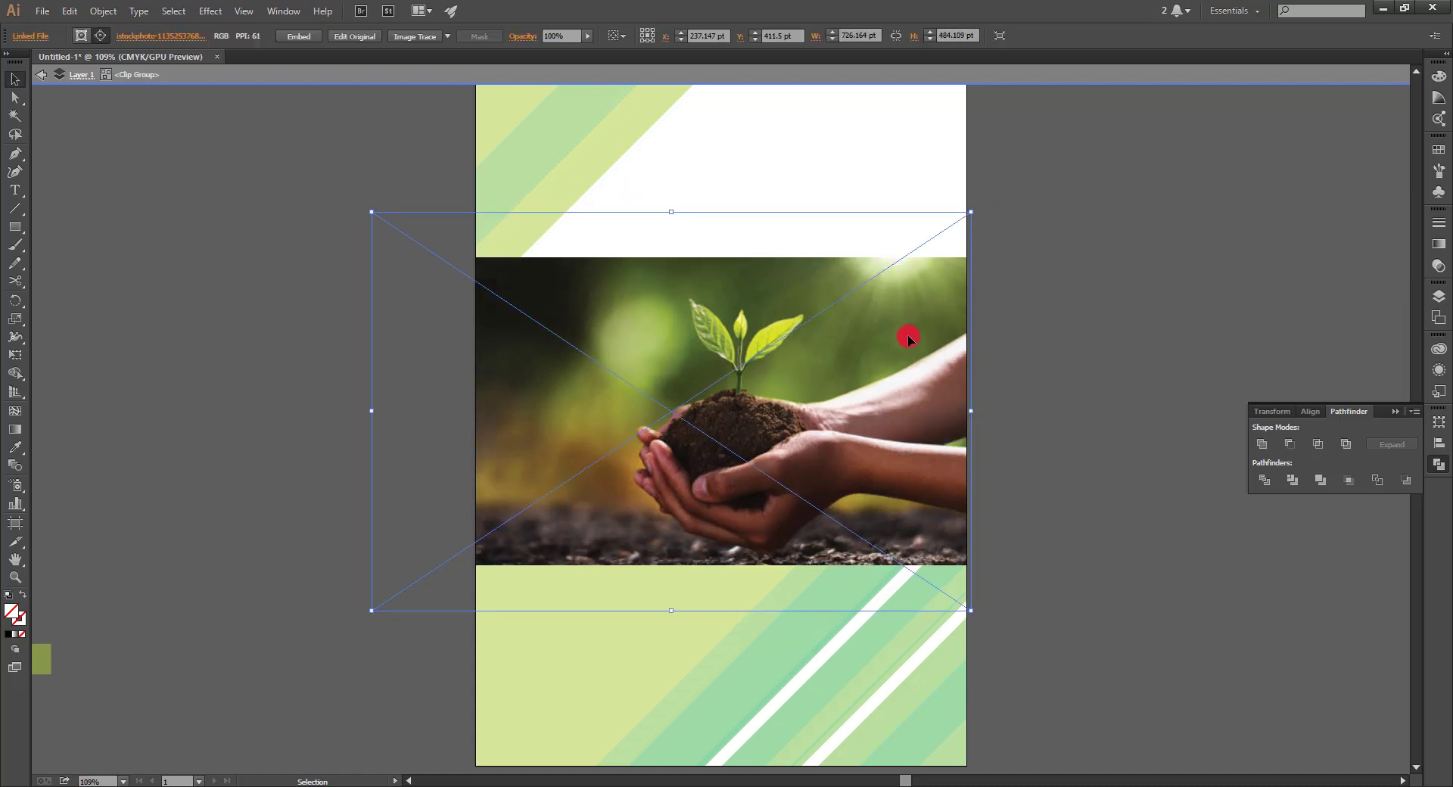
drag(909, 338, 914, 340)
double_click(1133, 319)
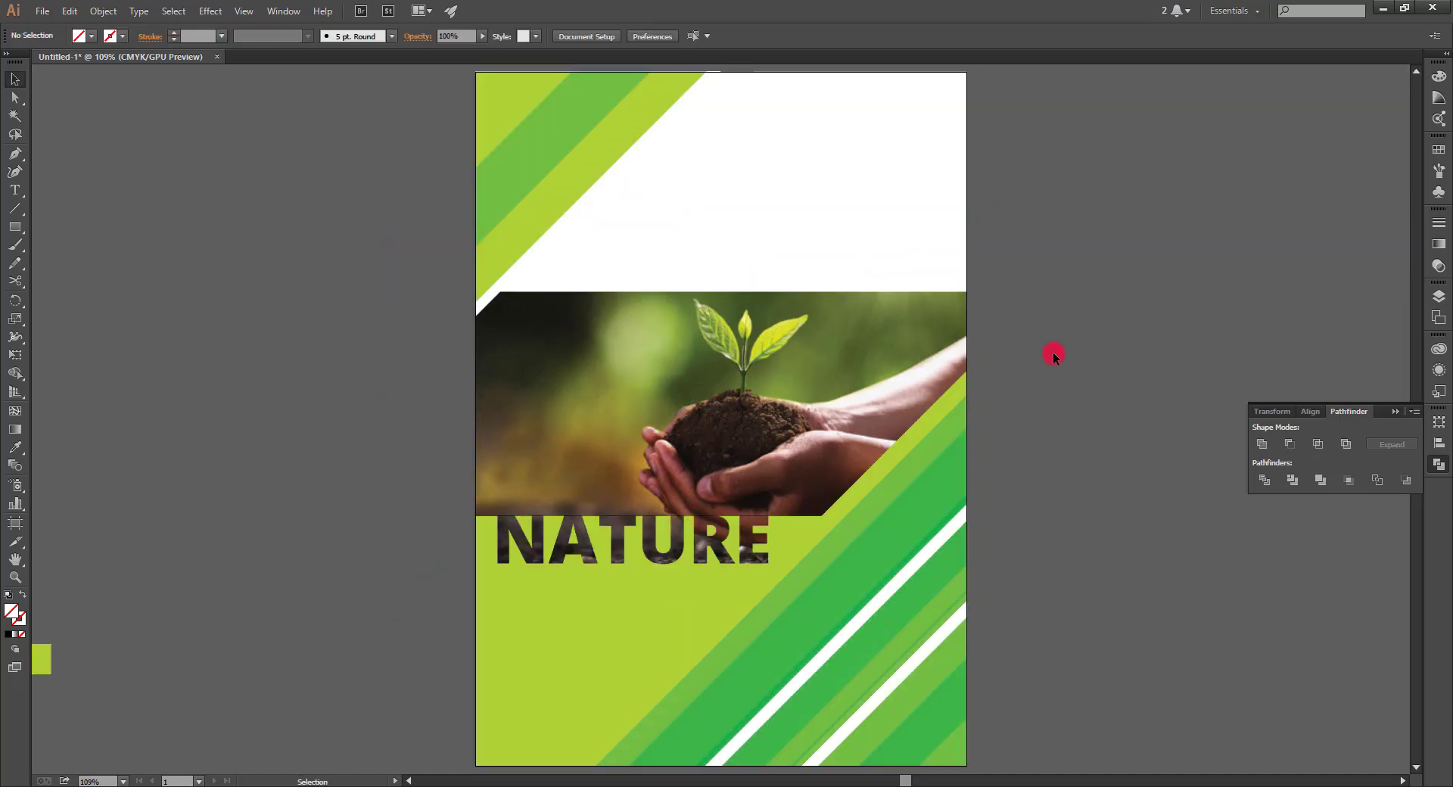
key(ctrl+0)
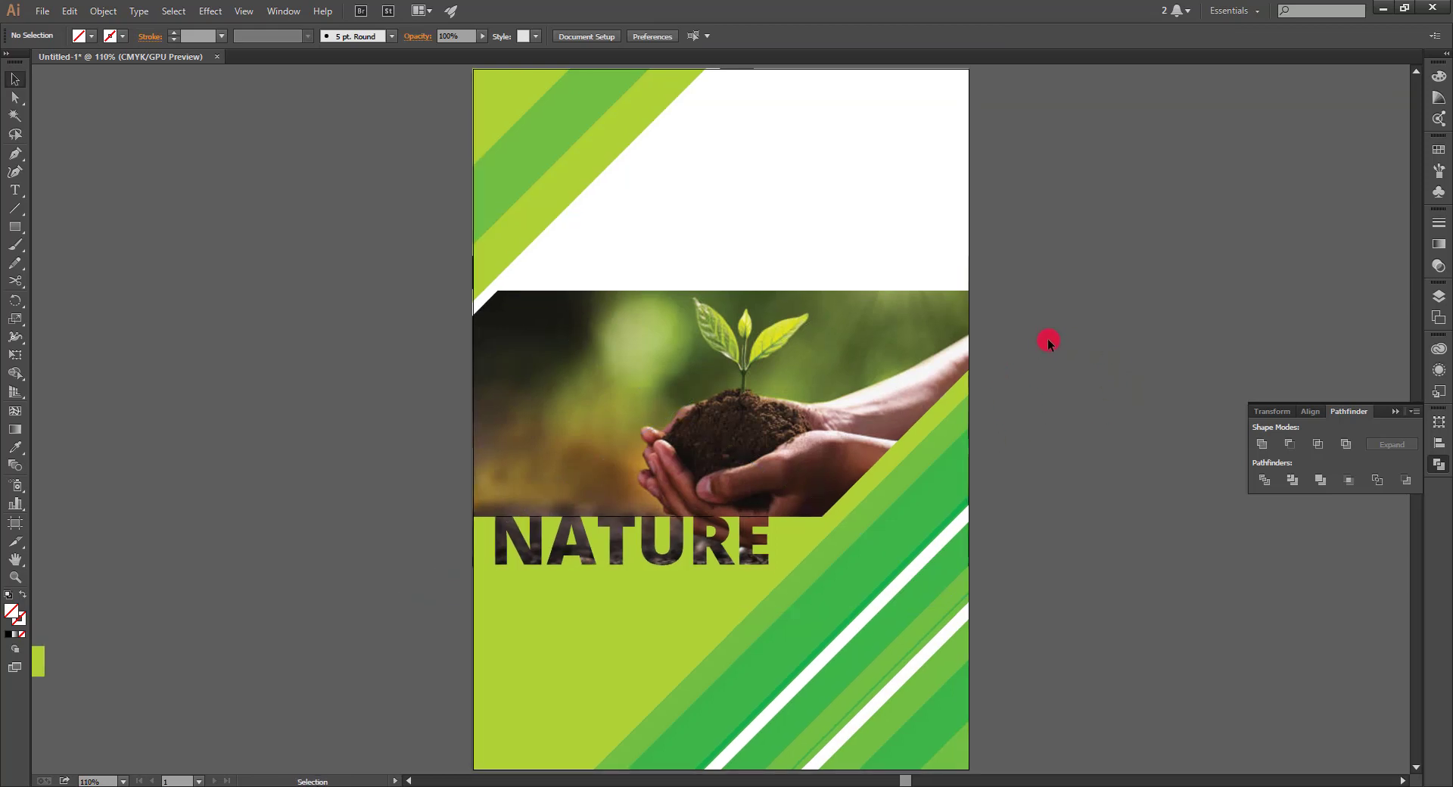
Draw a tall rectangle beside the poster and round its corners fully into a pill.
drag(1052, 422, 977, 395)
drag(1009, 458, 1002, 464)
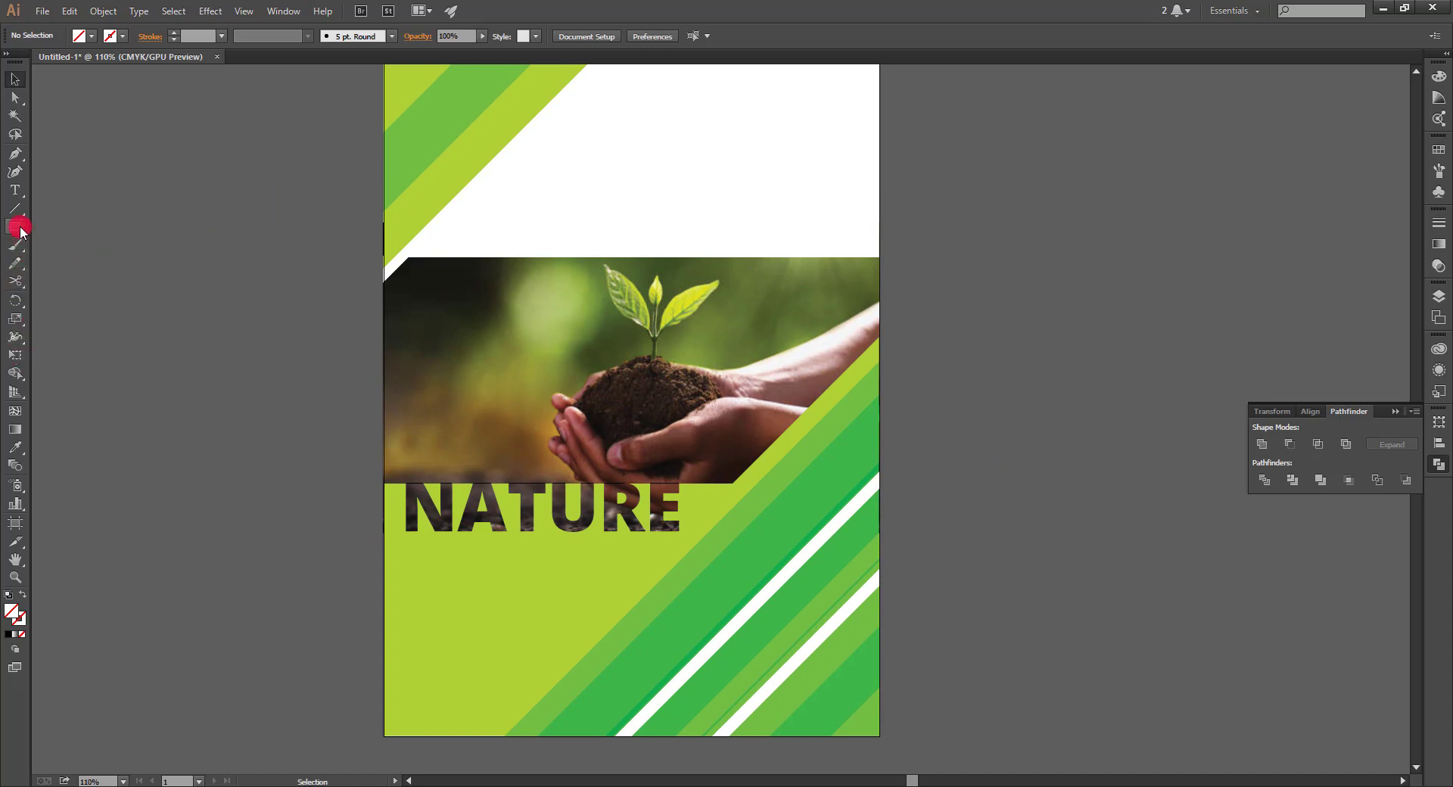
mouse_move(20, 232)
mouse_down()
mouse_move(79, 244)
mouse_move(83, 227)
mouse_up()
drag(218, 315, 296, 453)
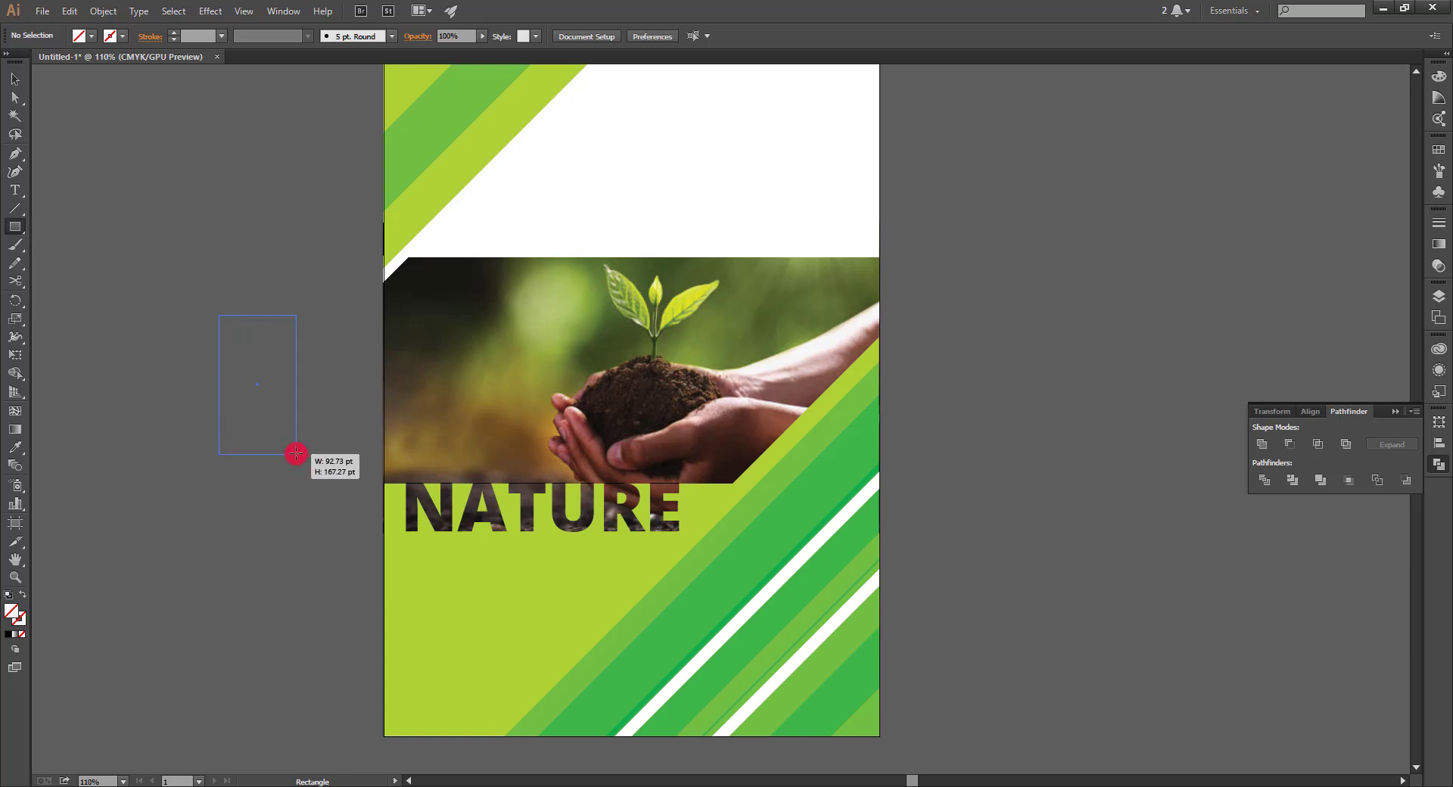
click(15, 98)
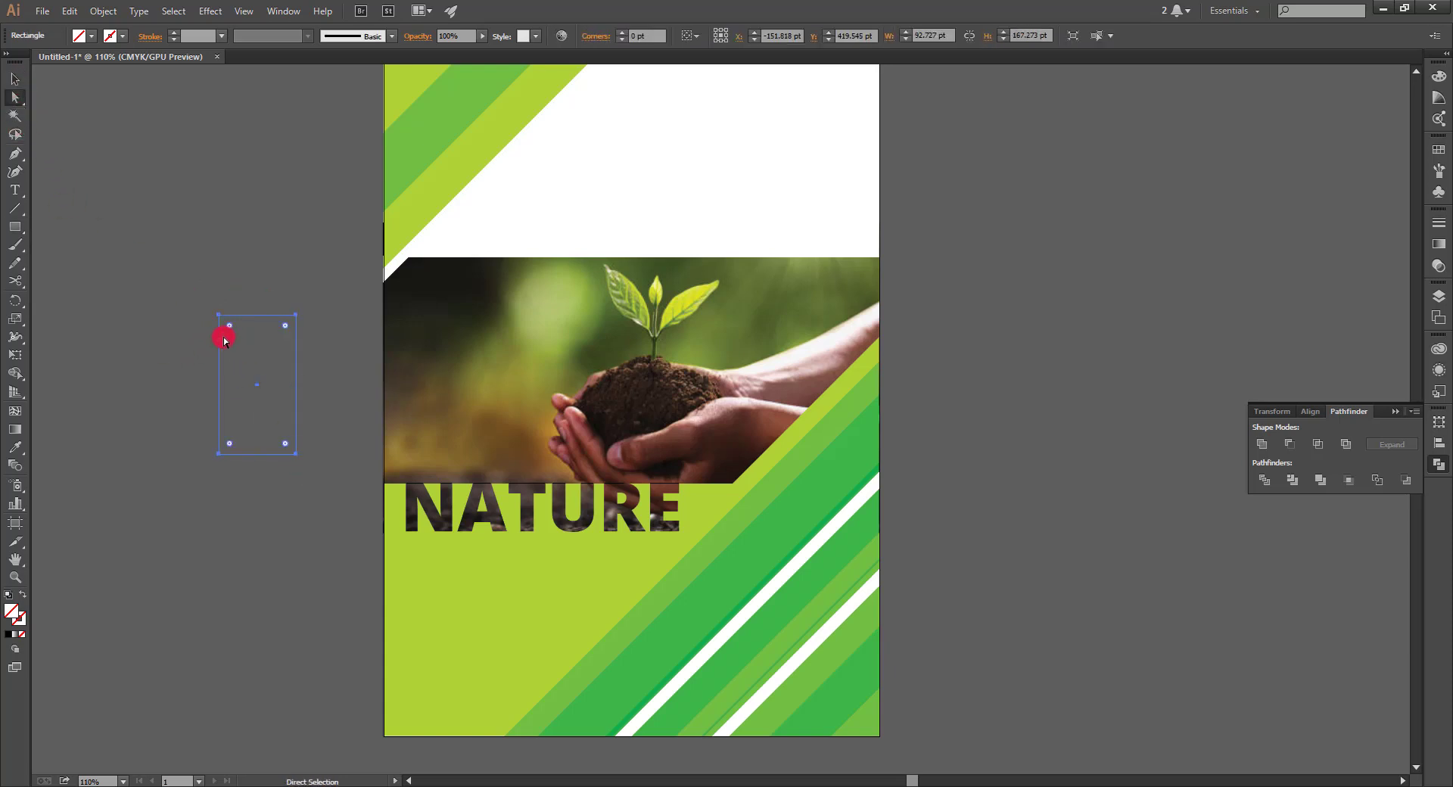
drag(224, 340, 243, 362)
Give the pill a white outline with a 6 pt stroke weight.
text(46.36)
key(Return)
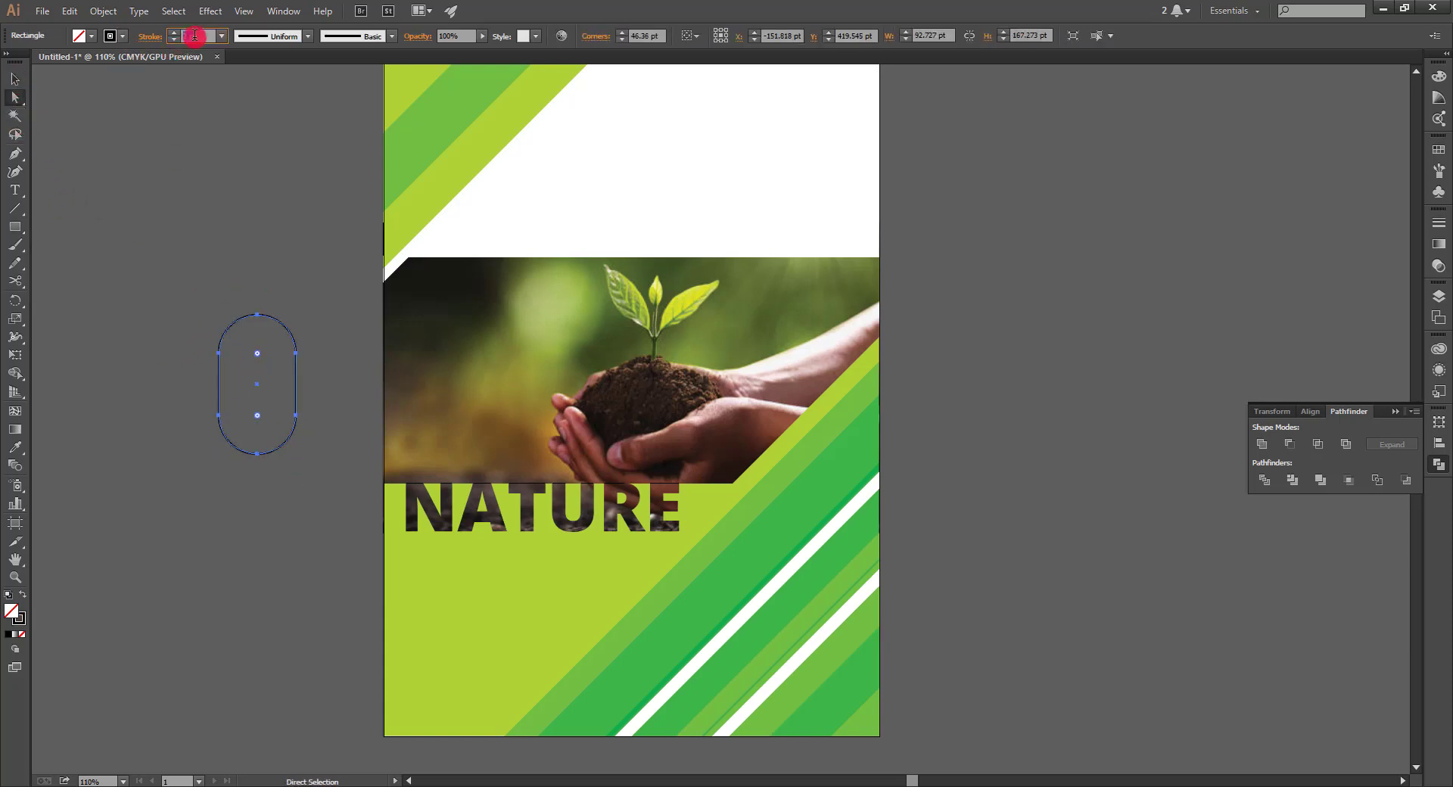
click(122, 36)
text(4)
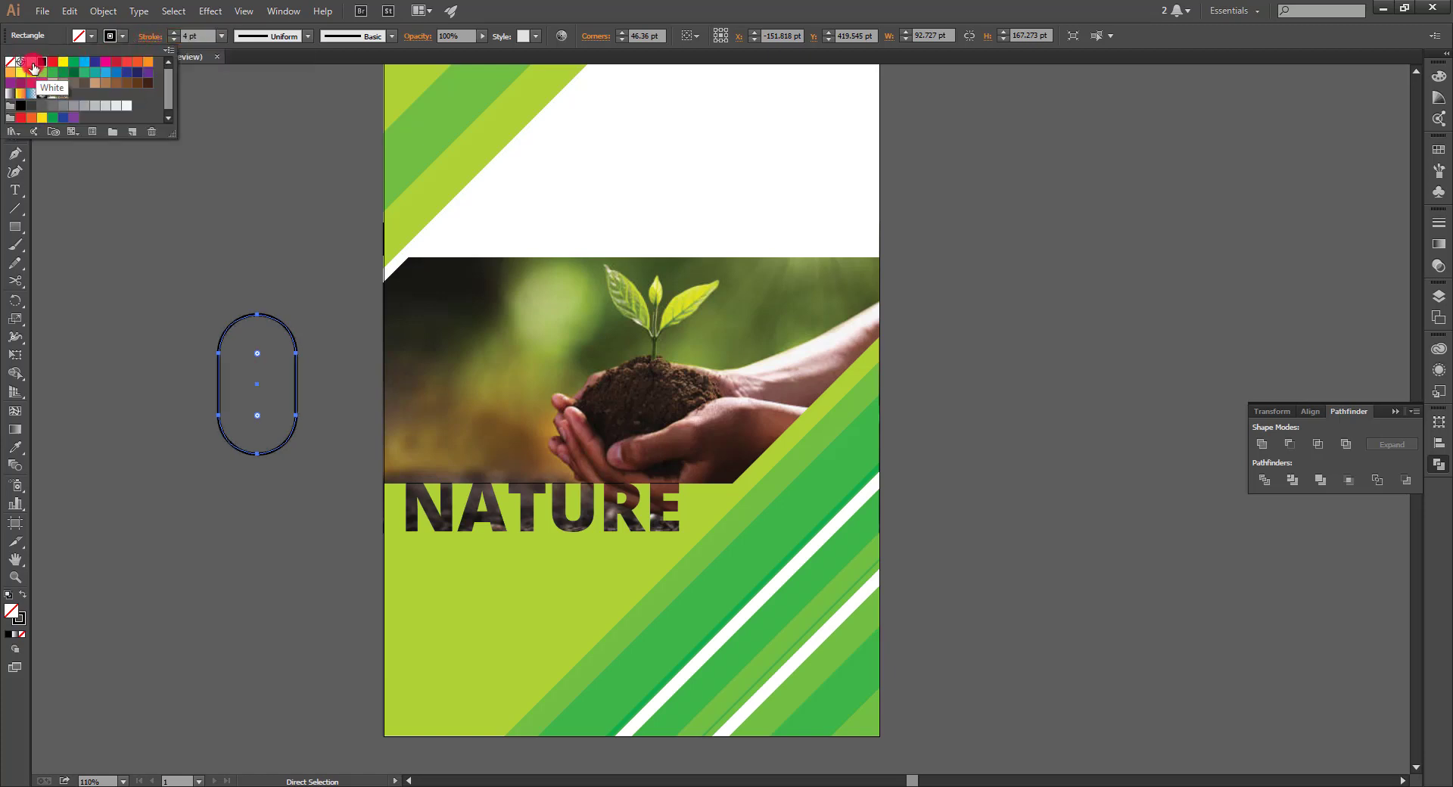
click(31, 62)
click(198, 37)
text(5)
key(Return)
key(Up)
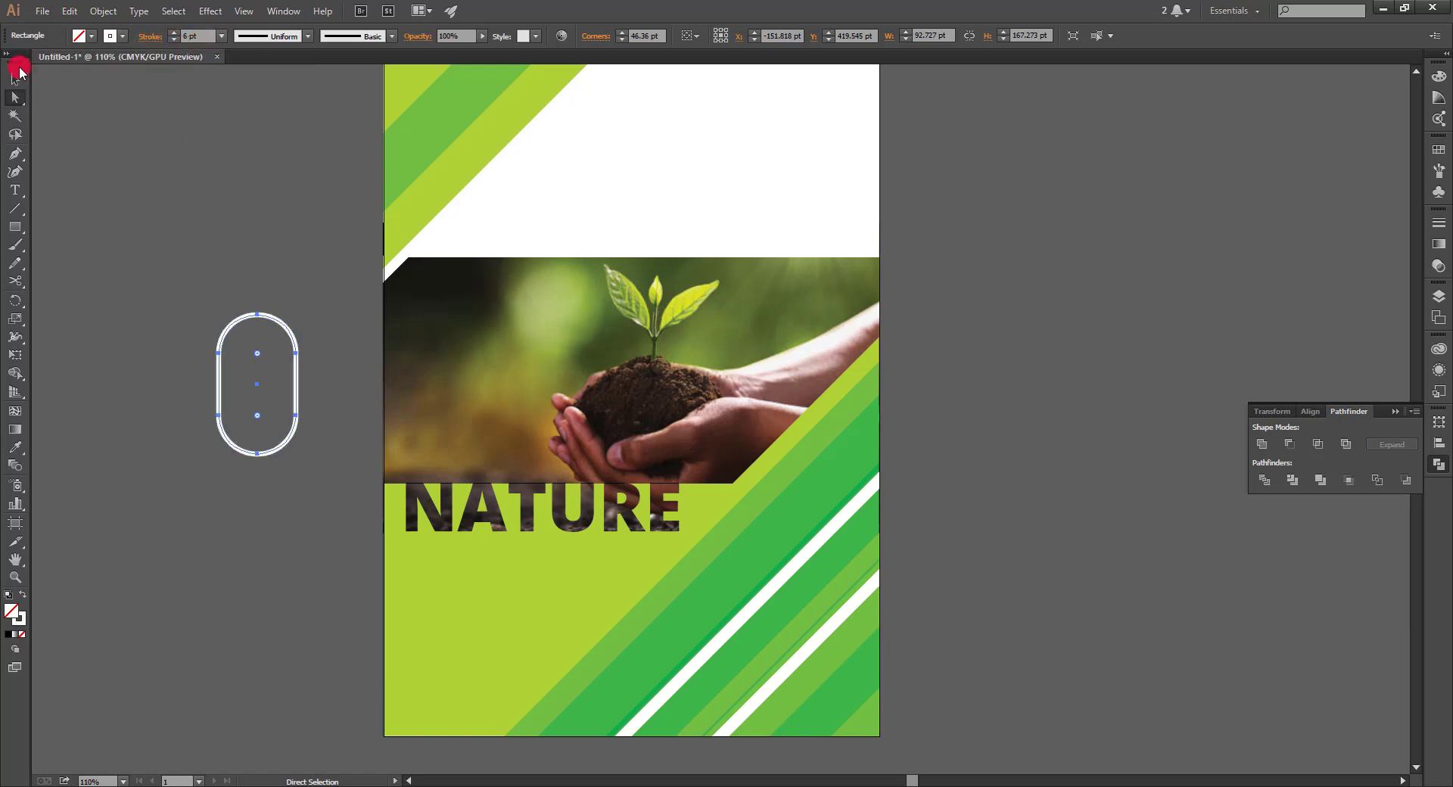
Move the white pill onto the poster's bottom-left, below NATURE.
click(15, 79)
click(149, 146)
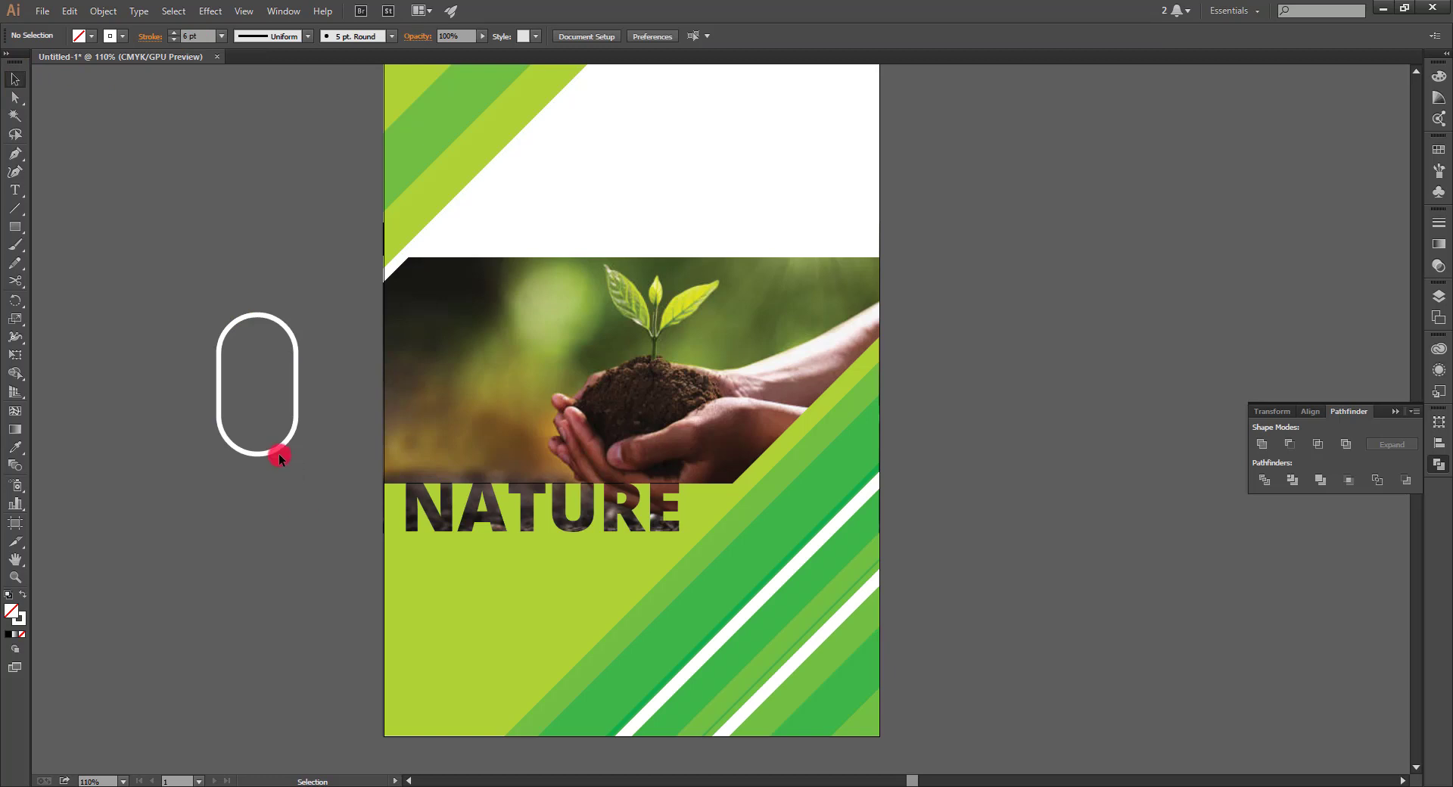
drag(278, 452, 426, 685)
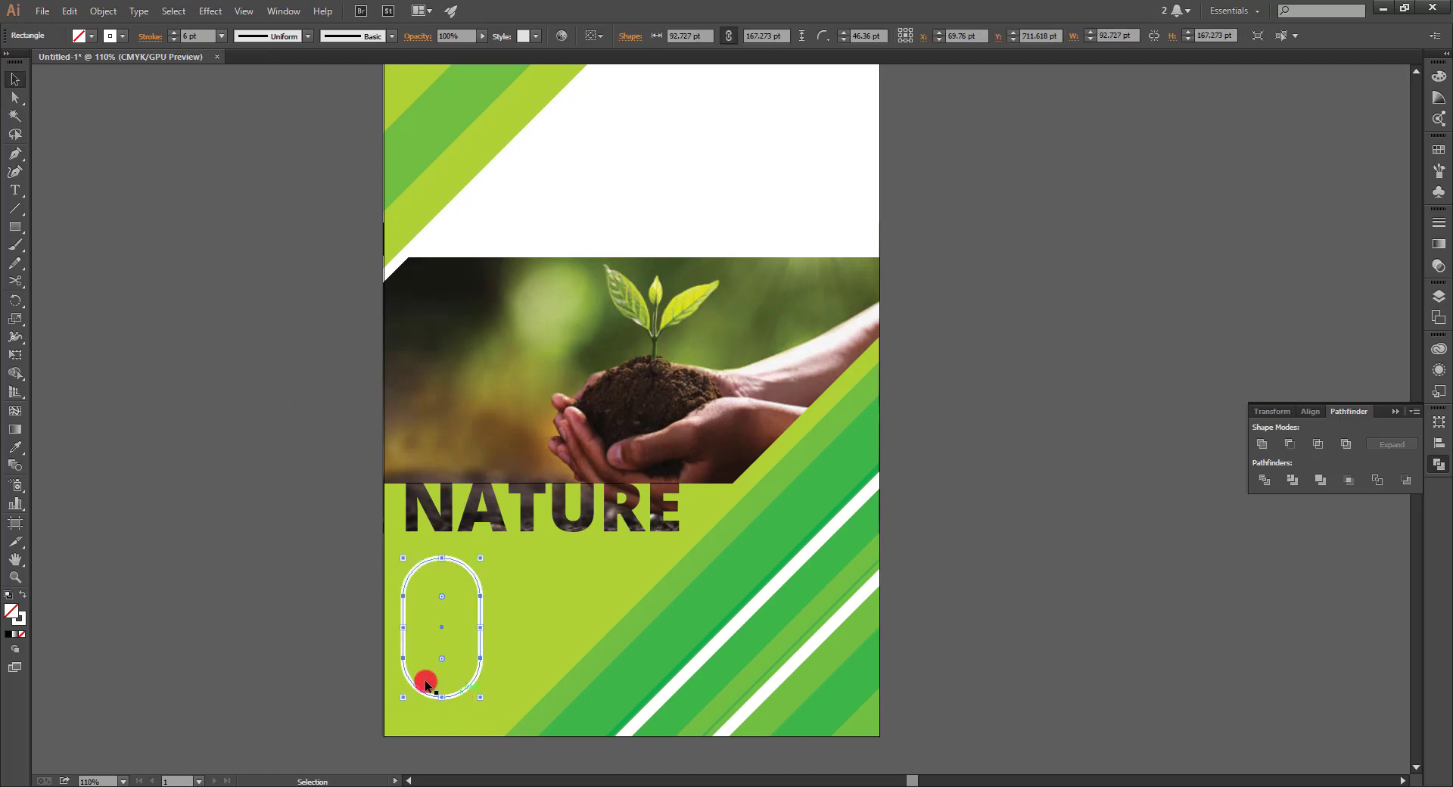
click(276, 587)
Zoom in on the pill and NATURE area and nudge the pill slightly right.
key(z)
drag(276, 586, 538, 663)
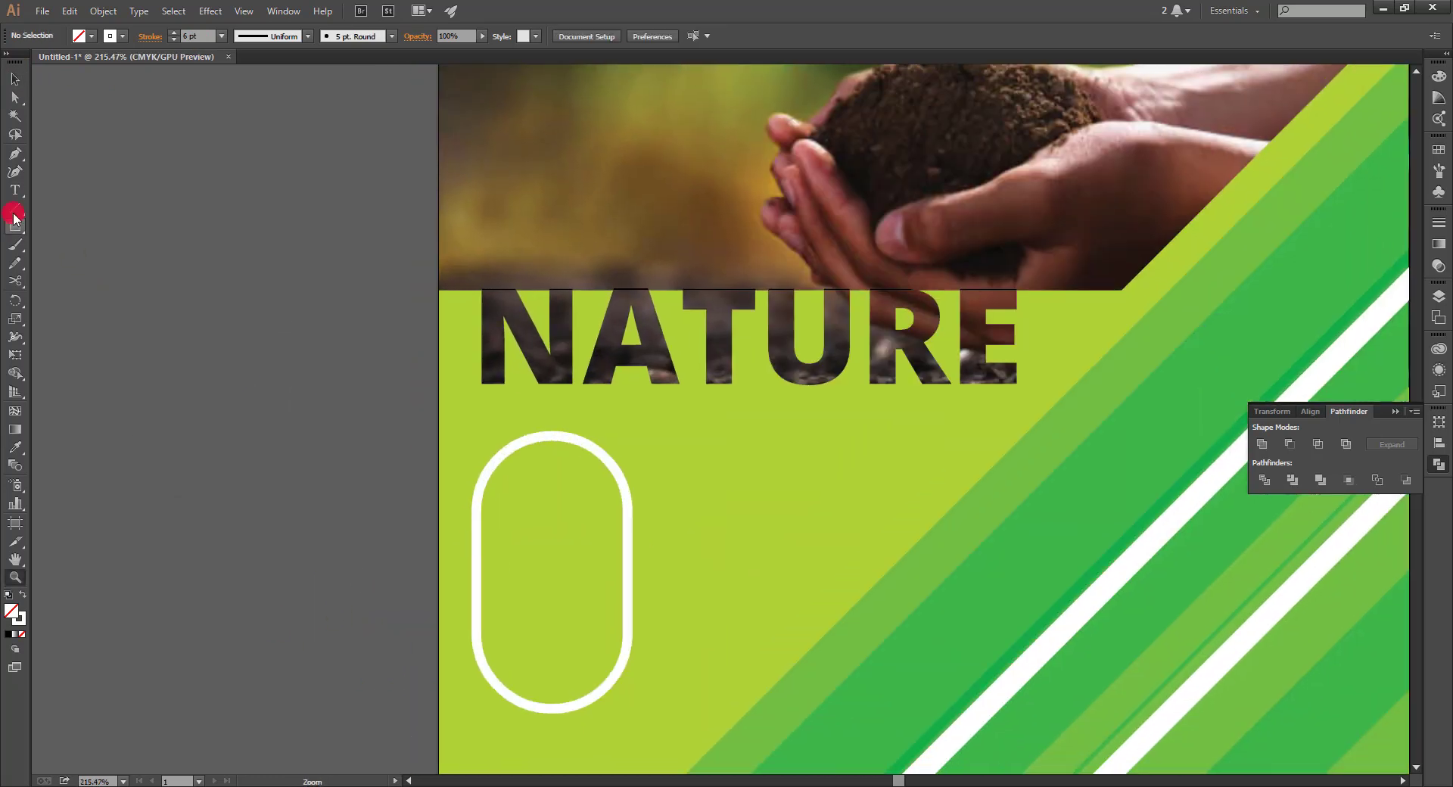
key(v)
drag(627, 640, 640, 639)
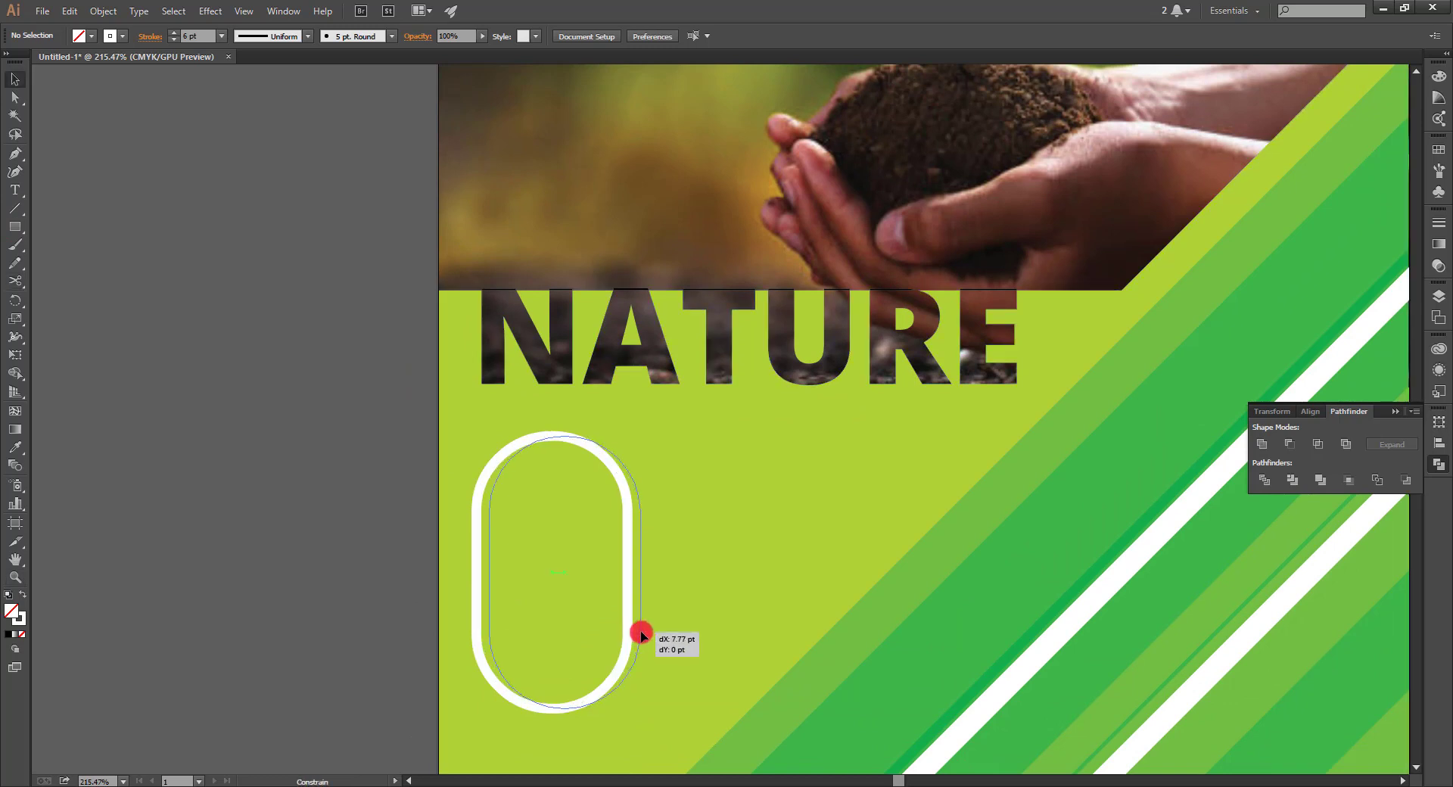
click(218, 454)
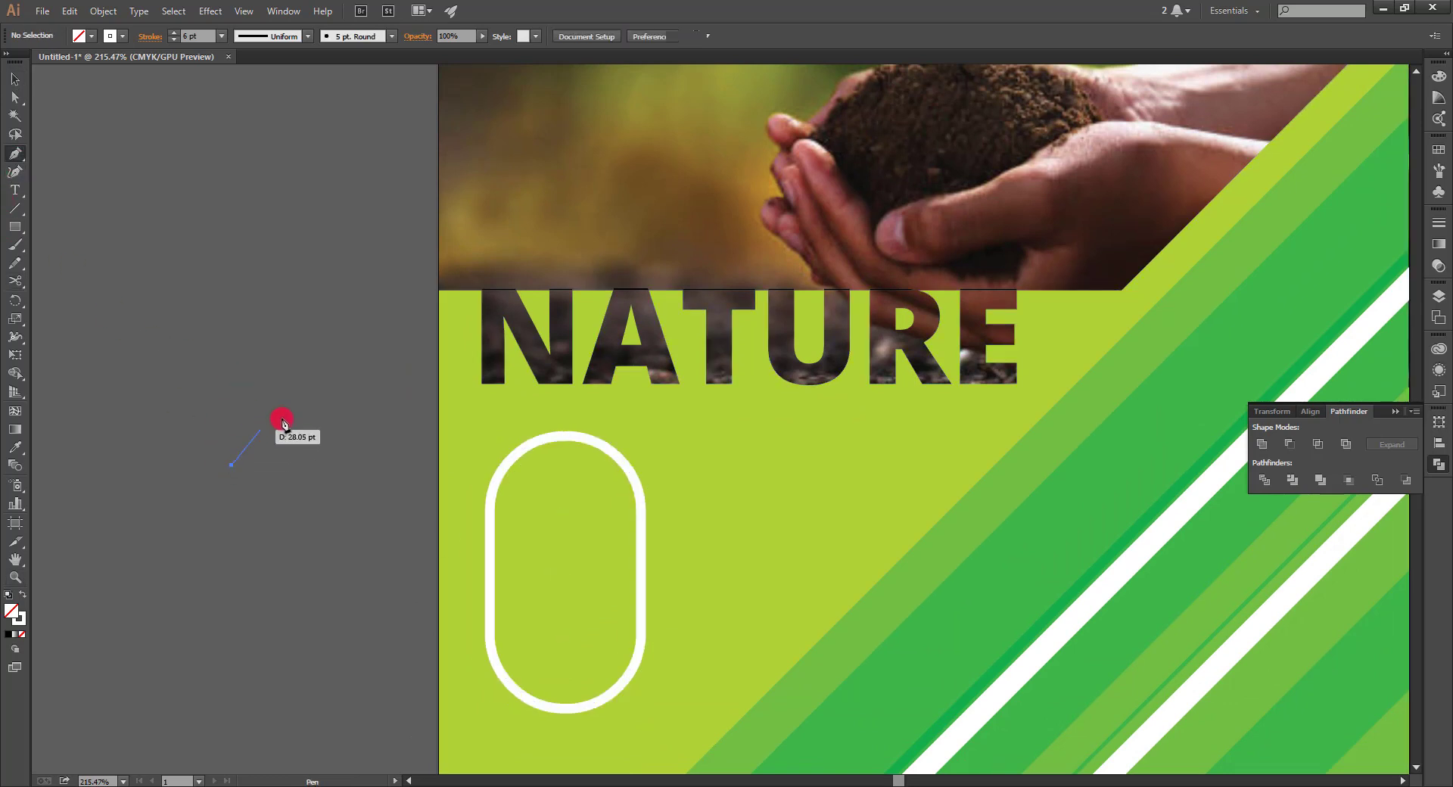
Draw a curved leaf shape with the Pen tool and make it solid white with no outline.
drag(281, 422, 344, 432)
drag(231, 465, 294, 439)
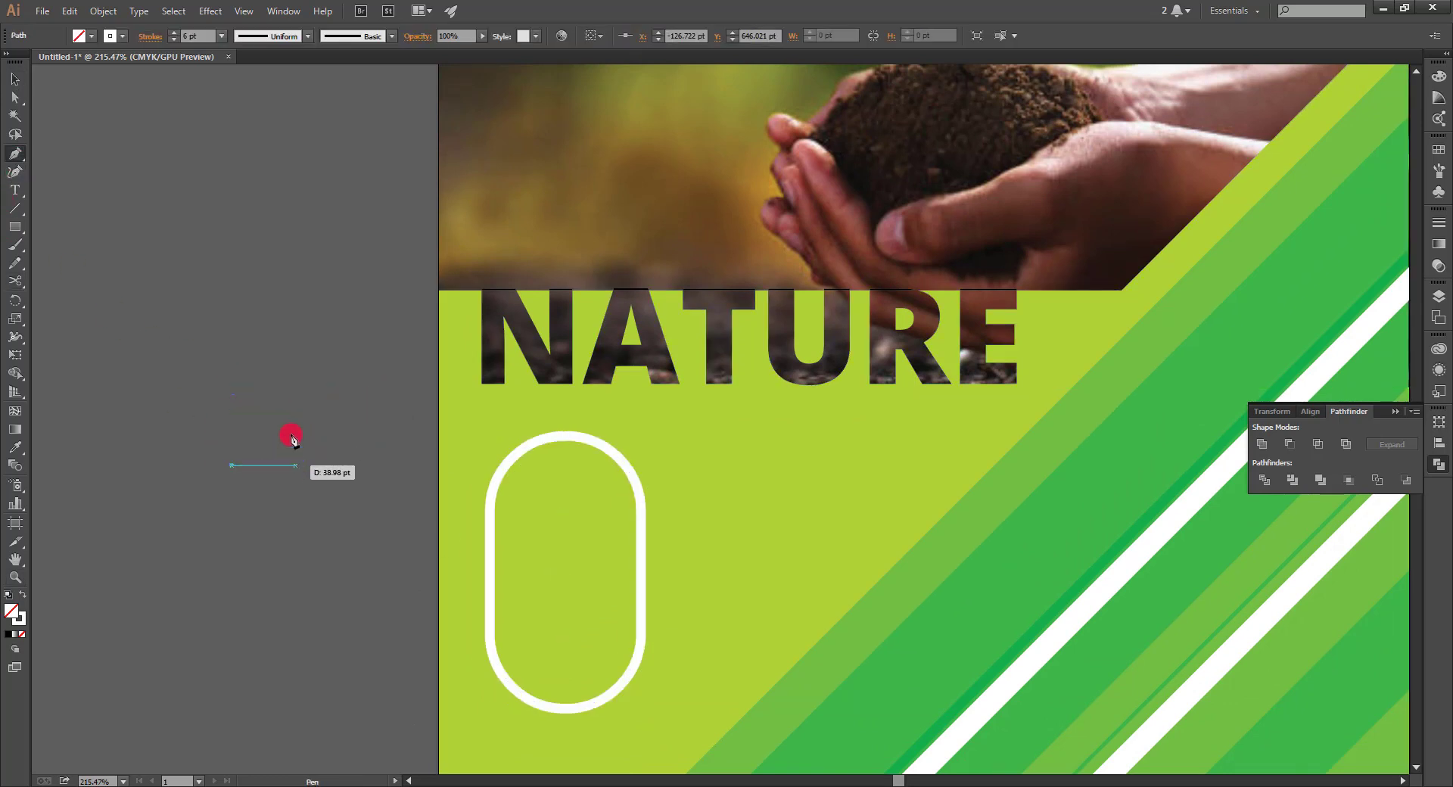
click(339, 410)
drag(417, 439, 423, 433)
mouse_move(231, 465)
mouse_down()
mouse_move(266, 473)
mouse_move(219, 506)
mouse_move(223, 538)
mouse_up()
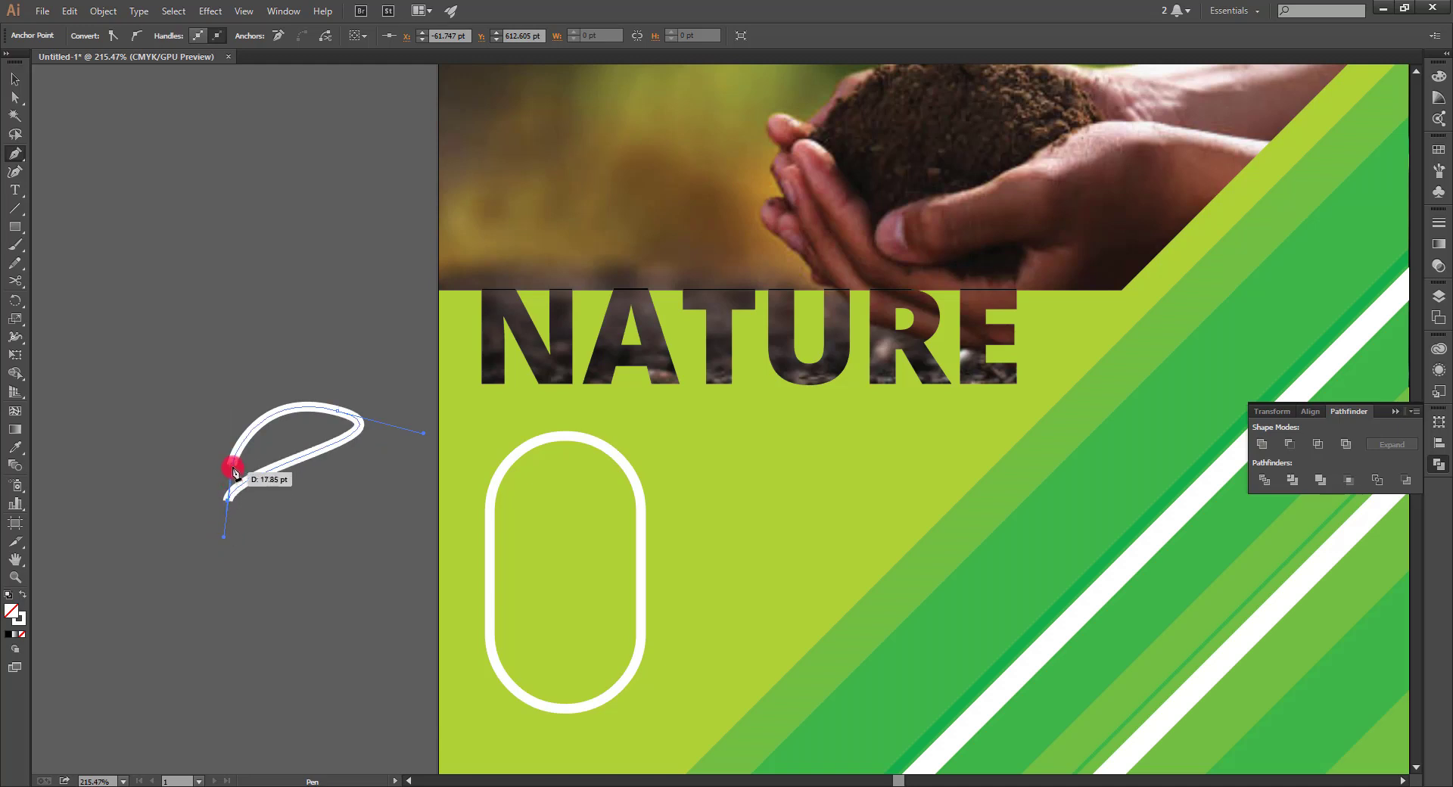
drag(241, 458, 235, 469)
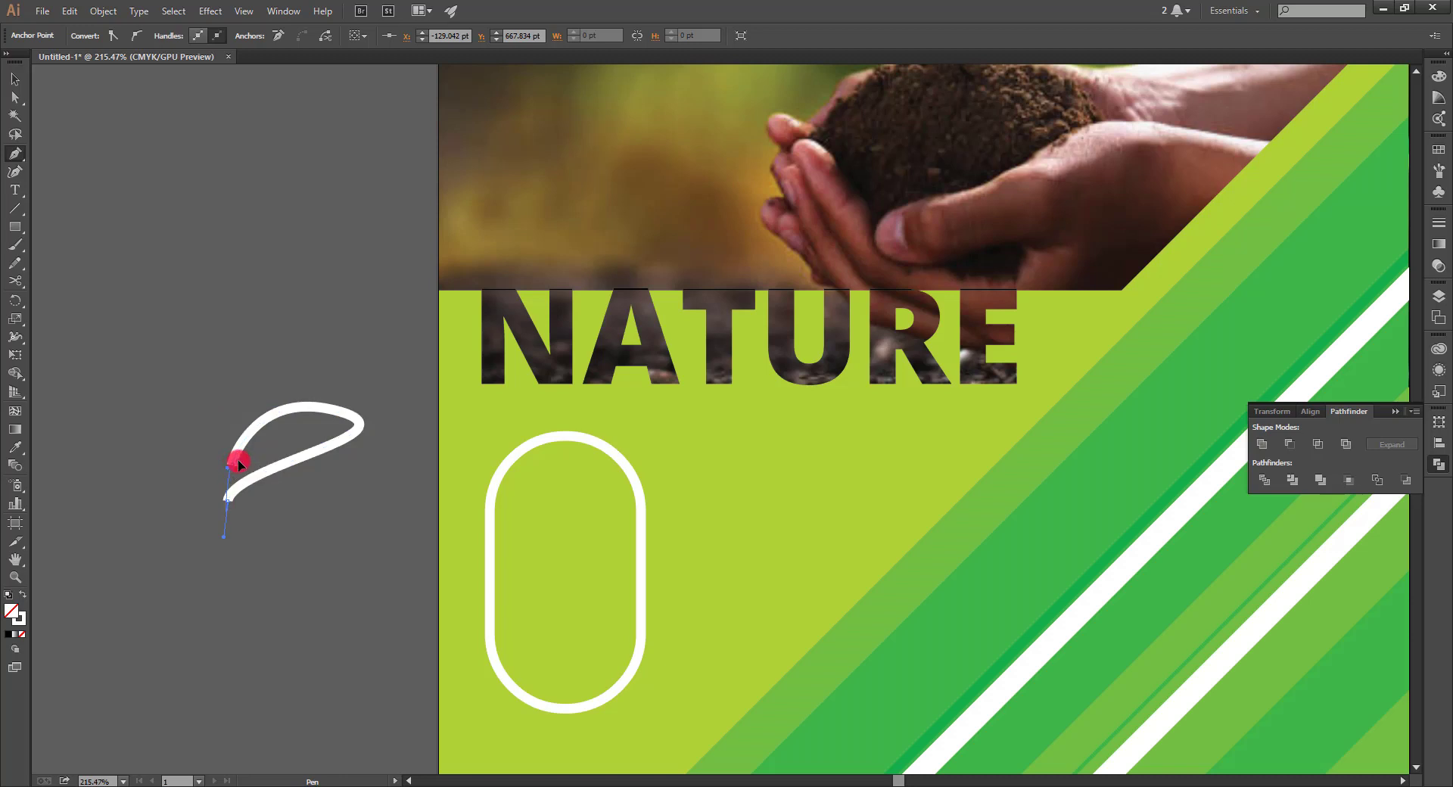
drag(235, 462, 6, 87)
click(8, 85)
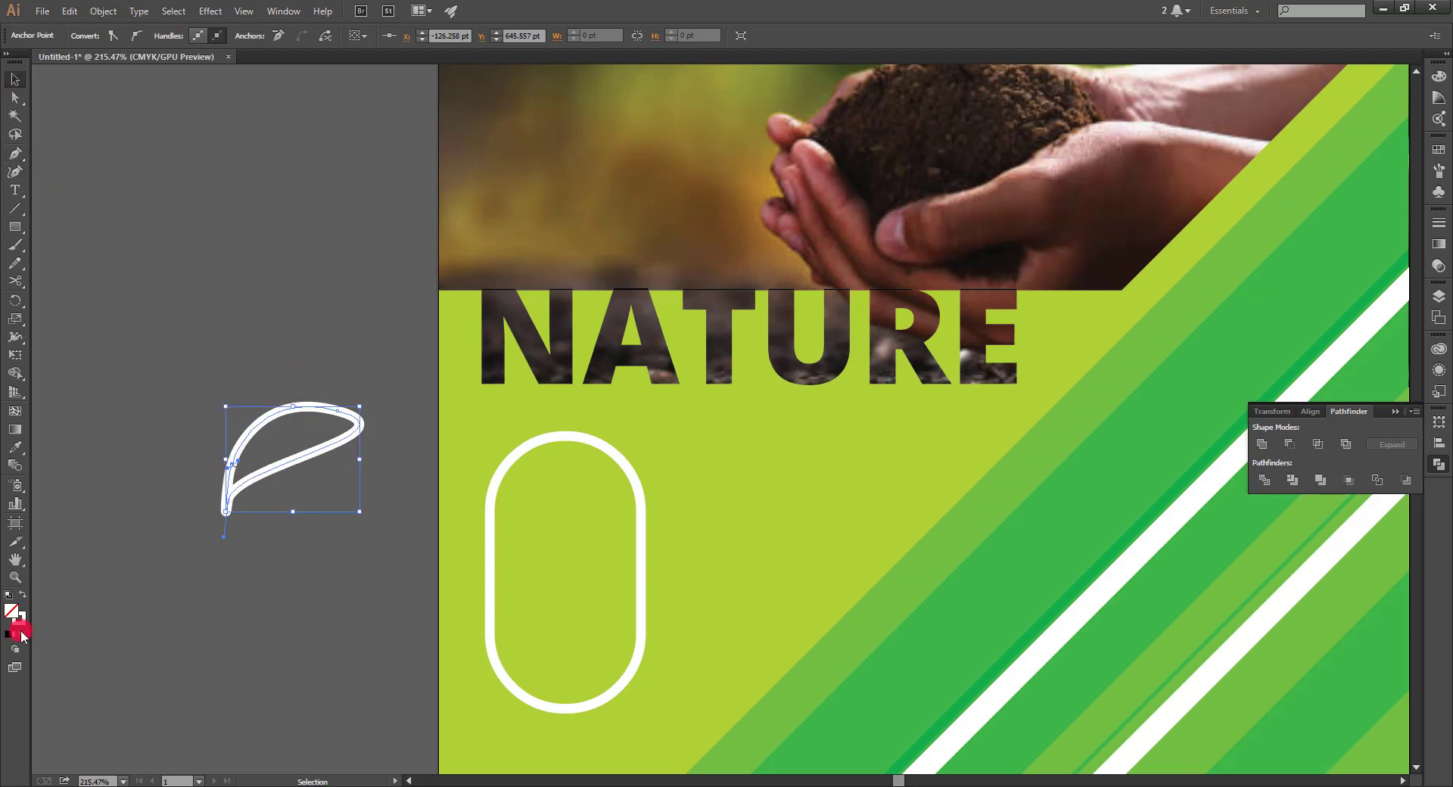
click(23, 595)
click(180, 601)
Alt-drag a copy of the leaf, rotate it slightly, and make it a white outline.
click(265, 441)
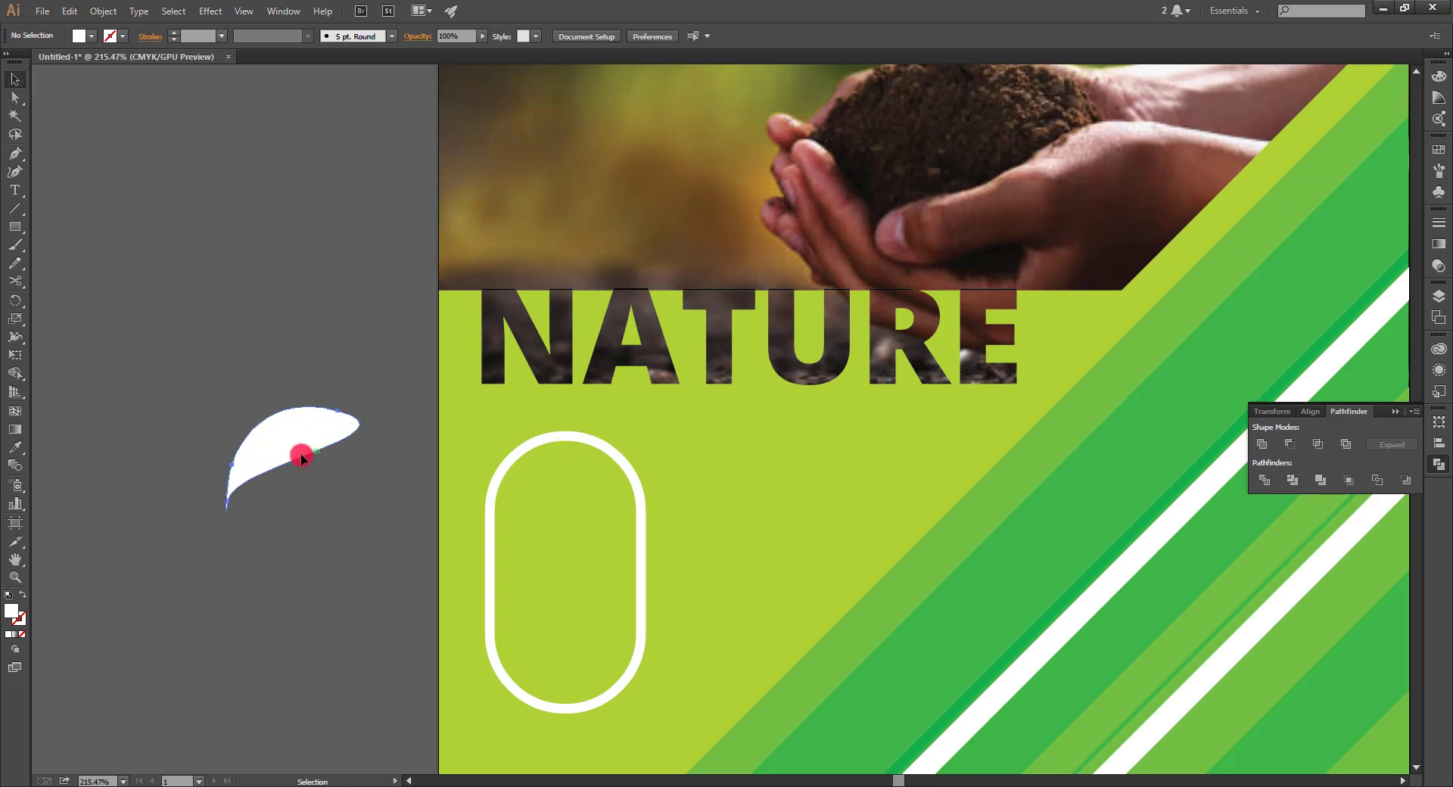
drag(301, 453, 322, 482)
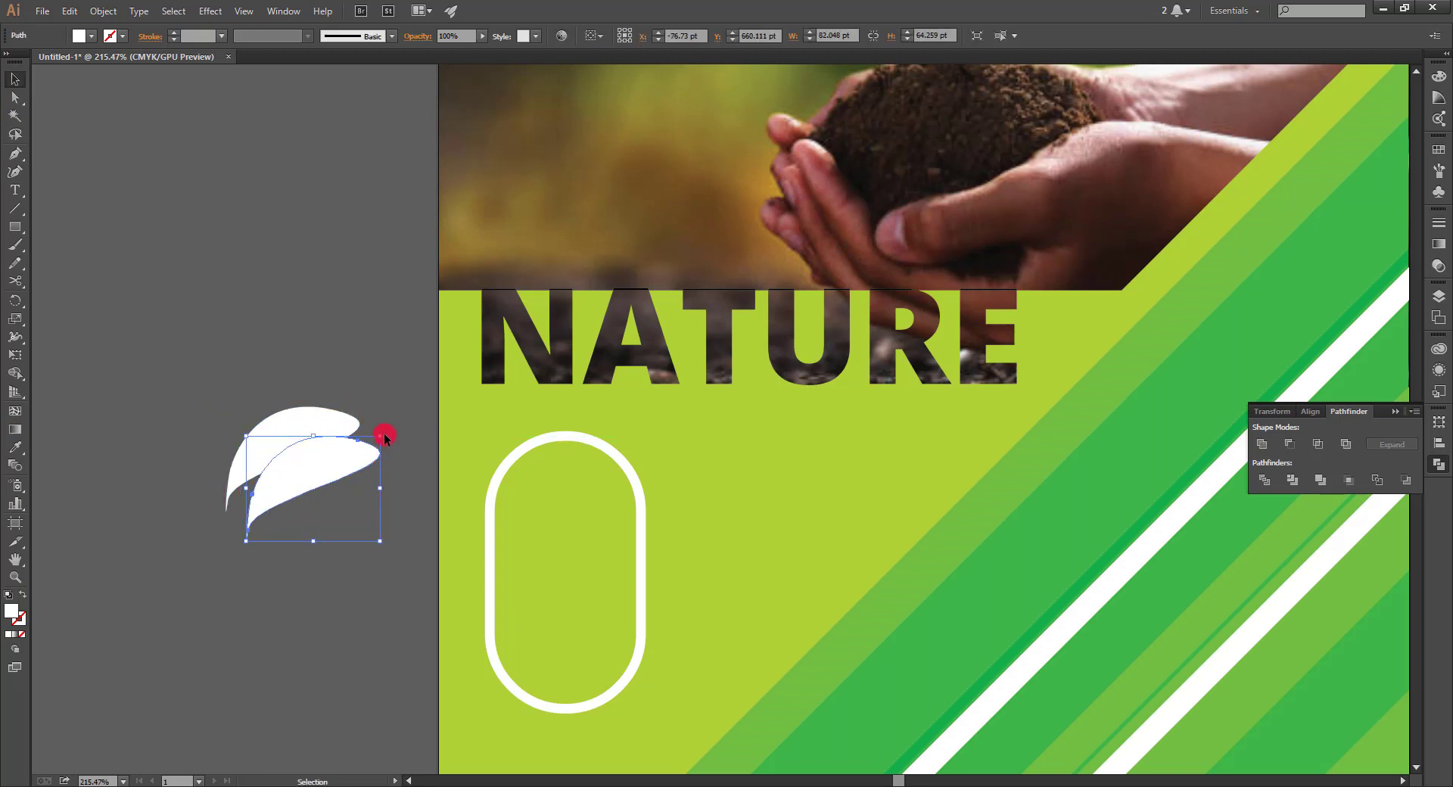
drag(381, 435, 385, 460)
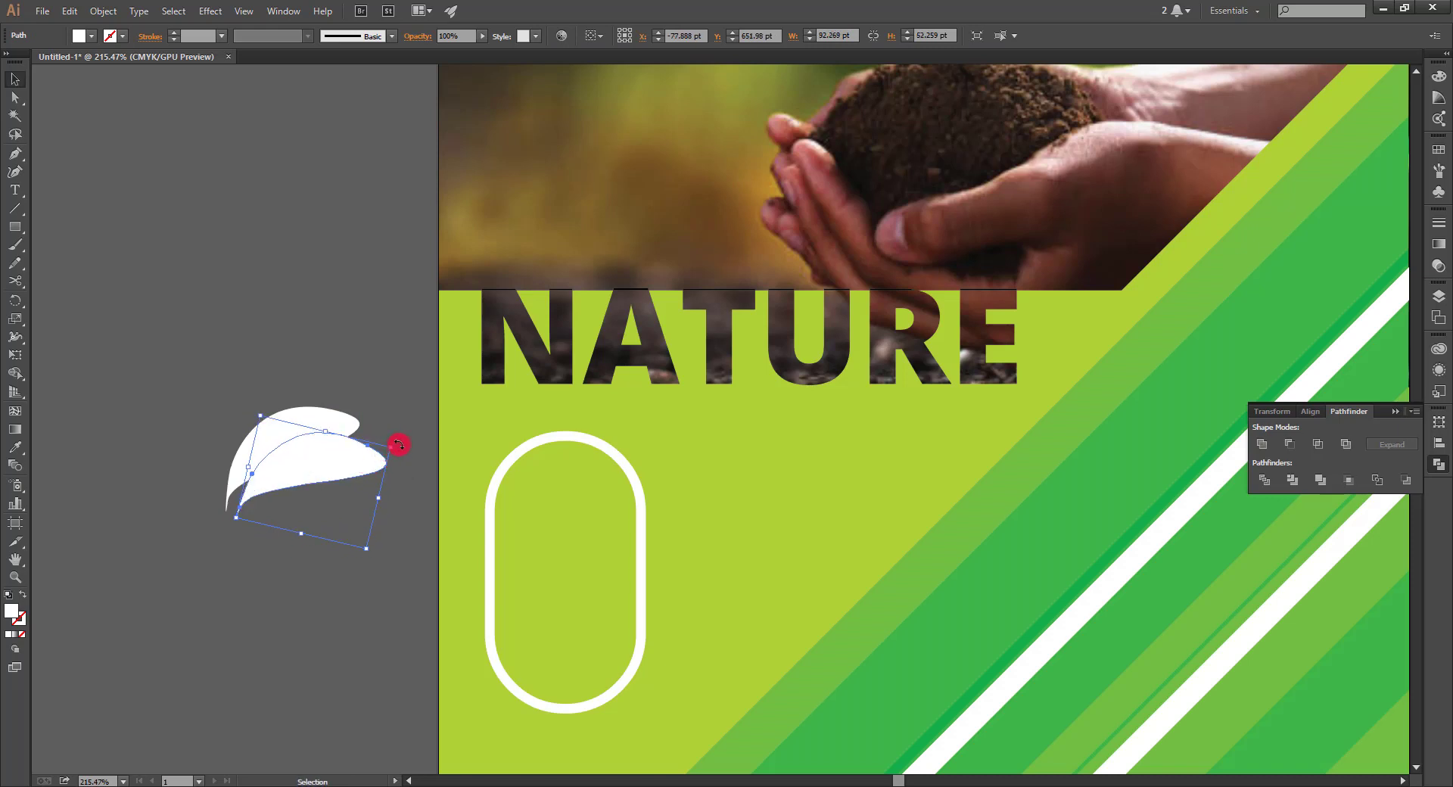
drag(395, 443, 378, 425)
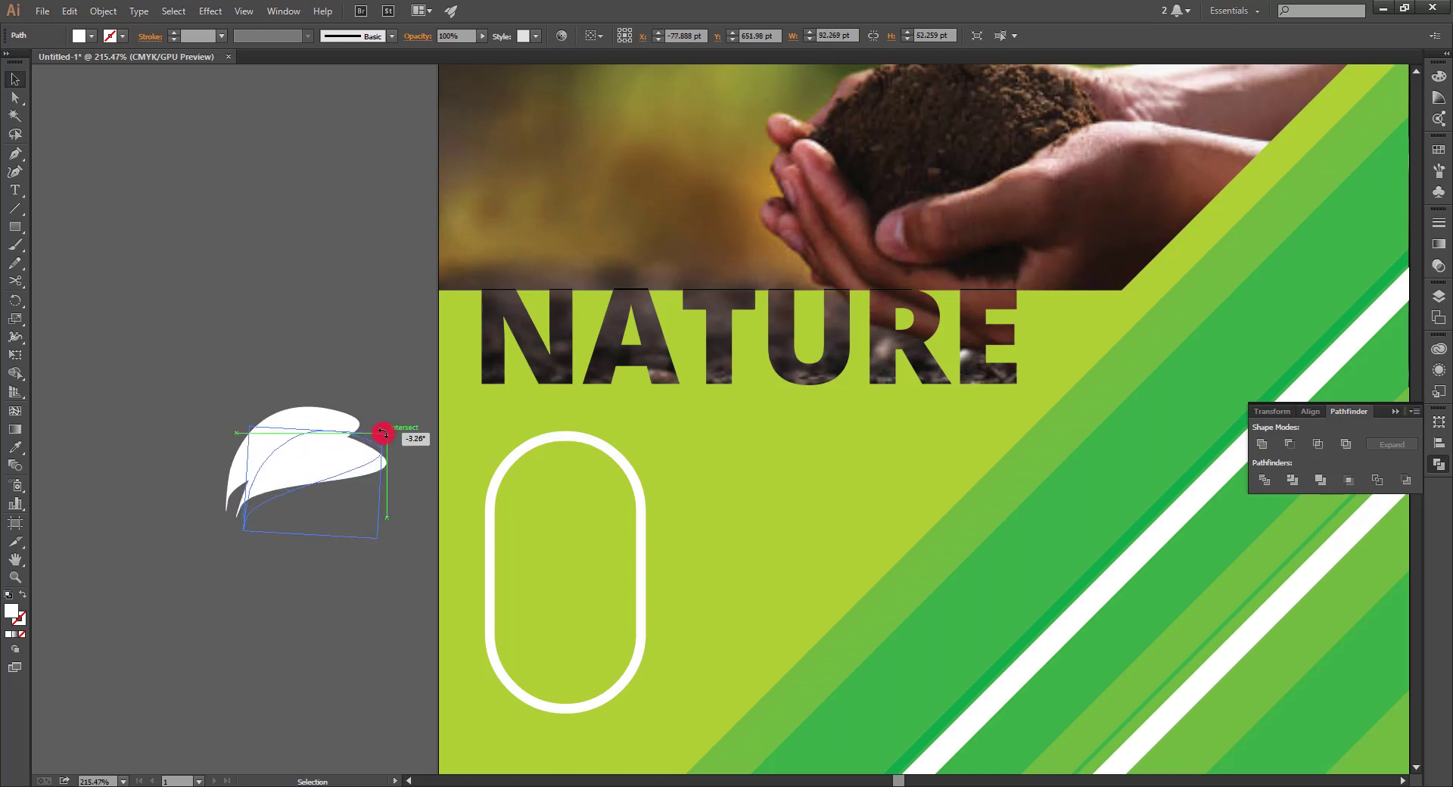
click(24, 593)
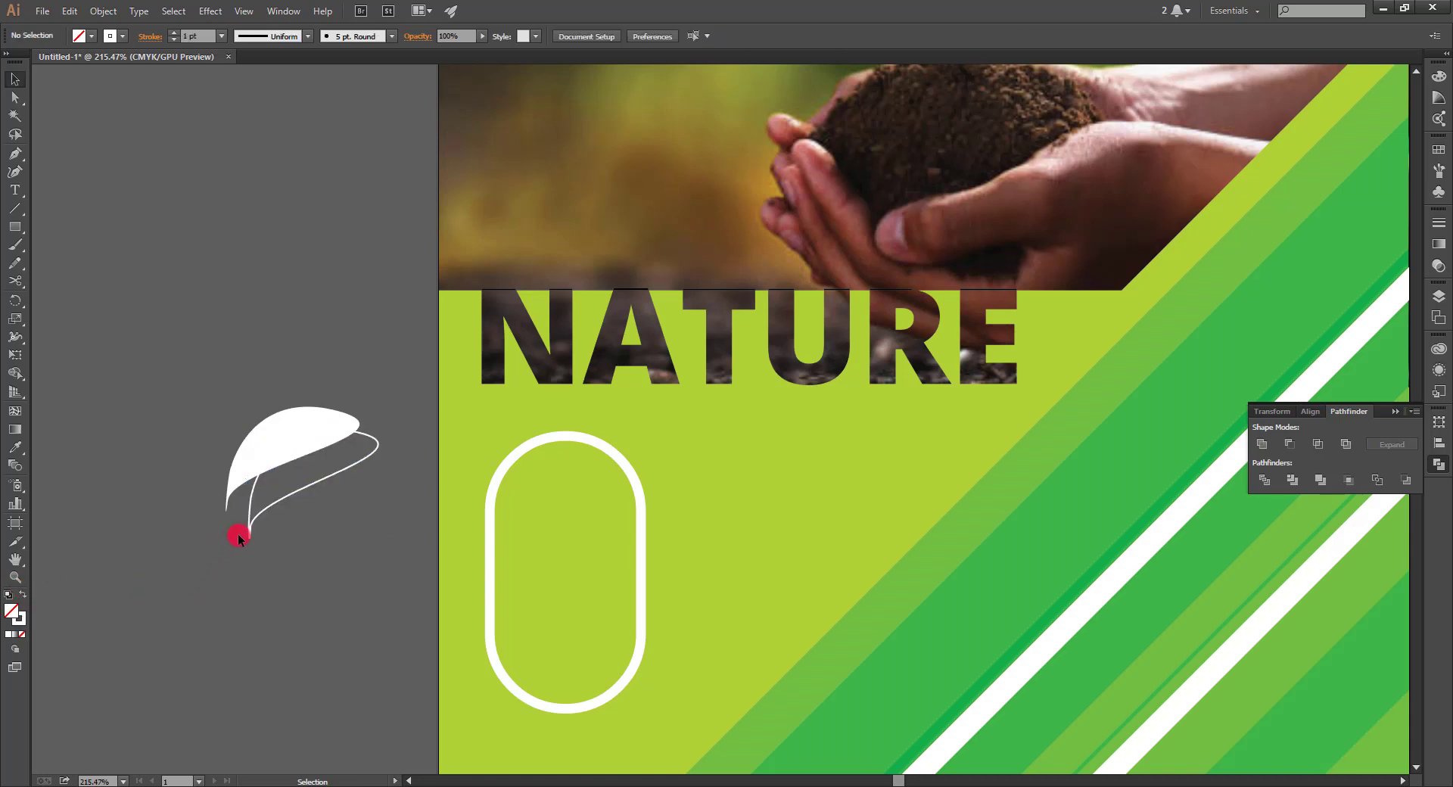
Reshape the outlined copy's bottom tip and curve its stem using Direct Selection.
key(z)
mouse_move(247, 522)
mouse_down()
mouse_move(502, 559)
mouse_move(321, 578)
mouse_up()
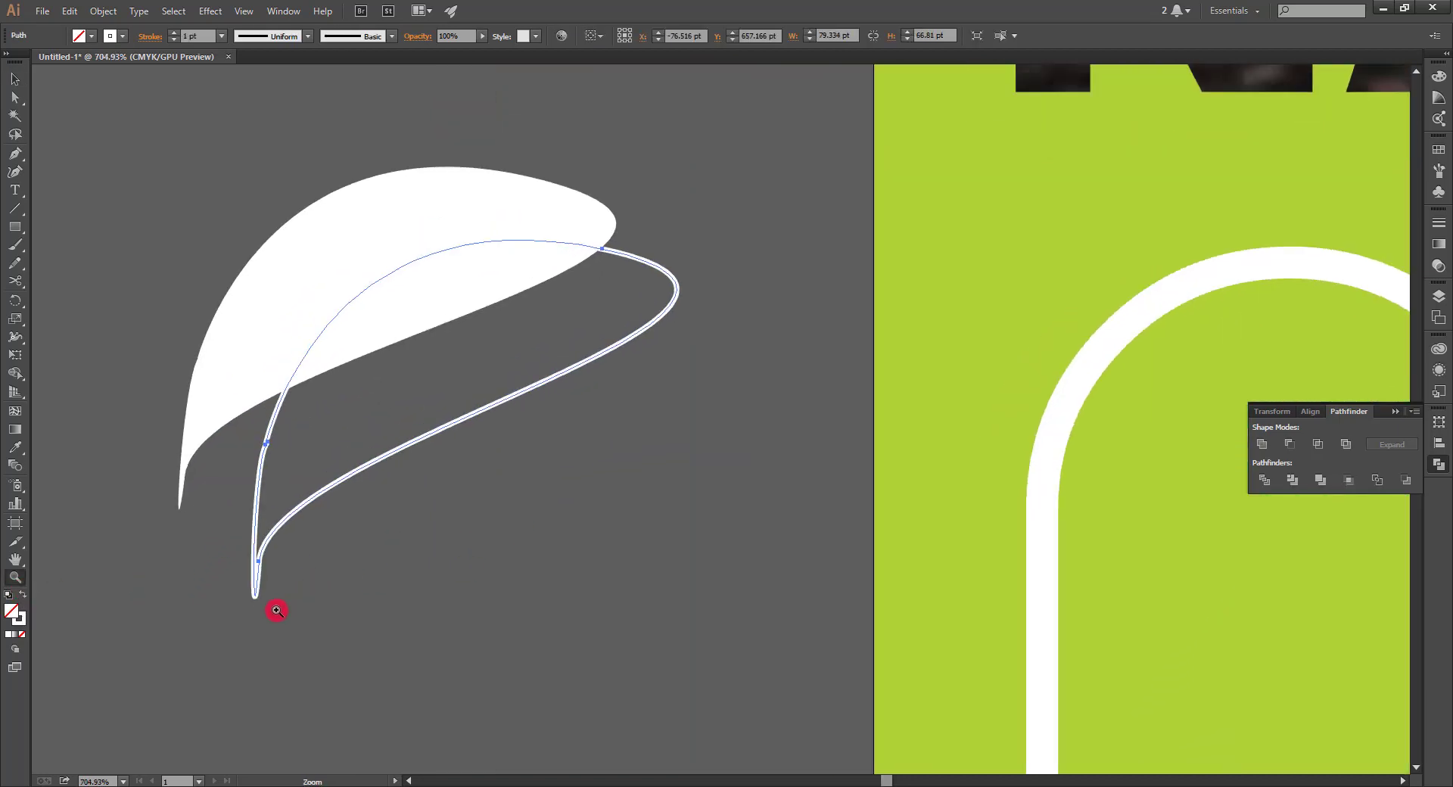
key(v)
click(13, 98)
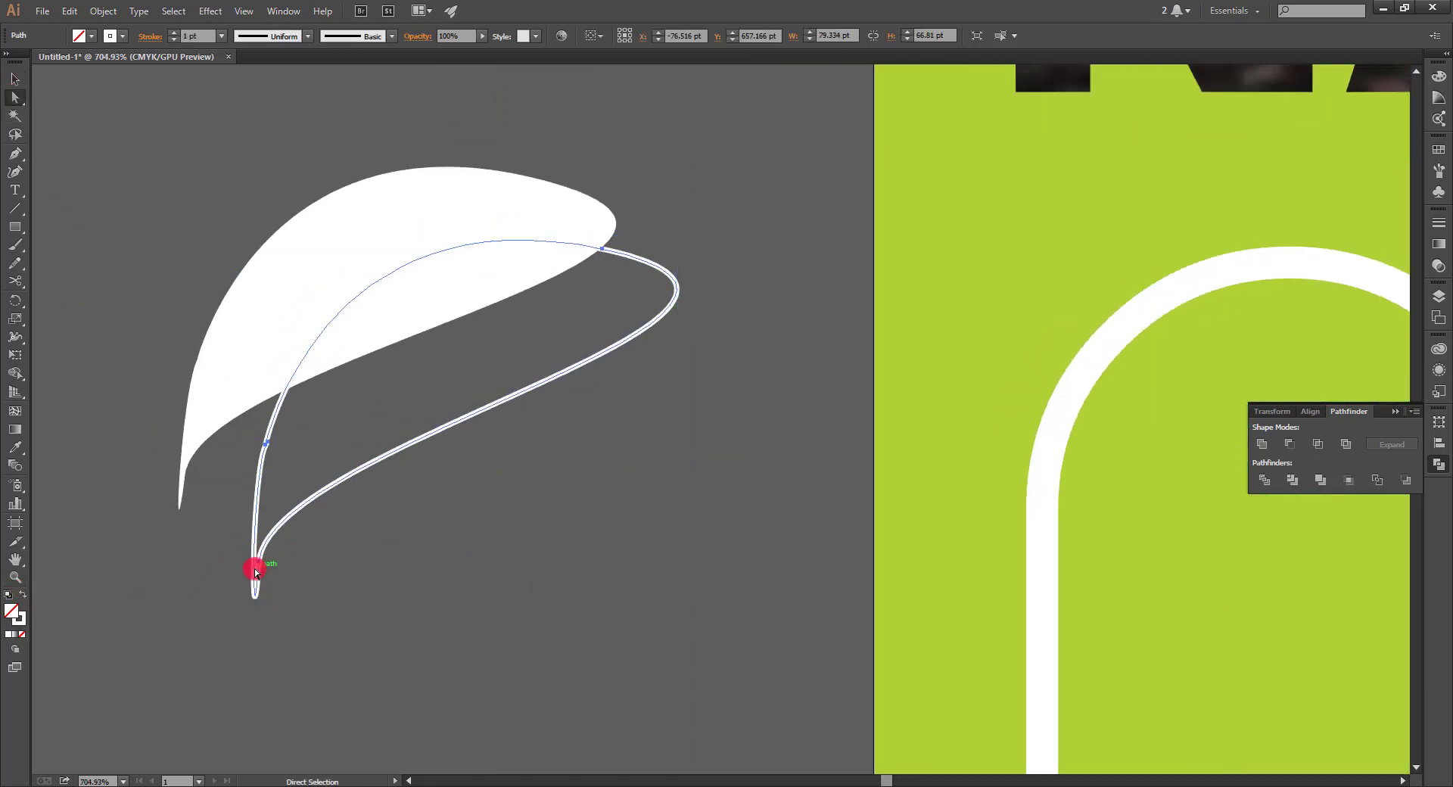
drag(257, 567, 269, 577)
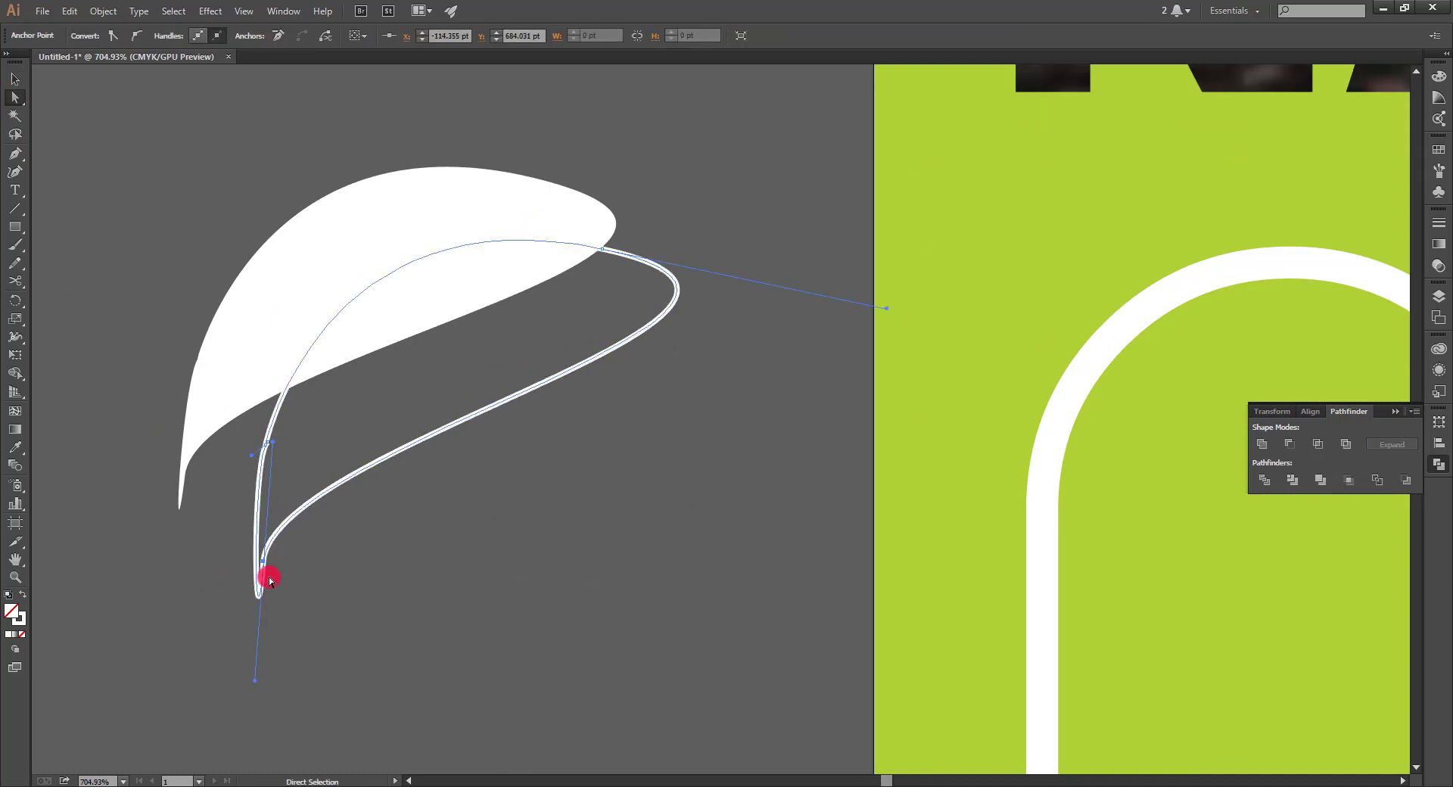
drag(254, 684, 243, 648)
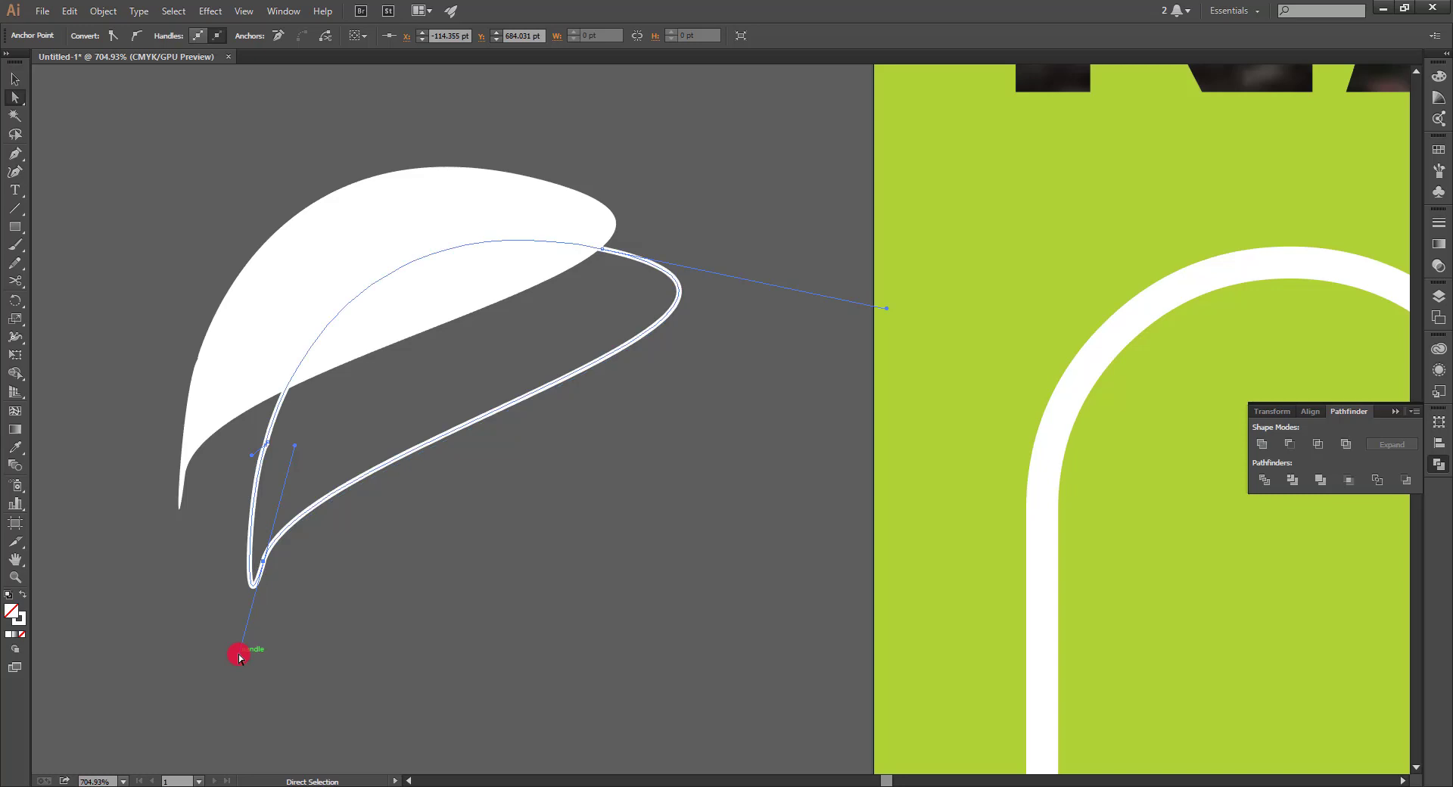
click(392, 647)
Group the two leaf shapes and scale the group down to about three quarters.
key(ctrl+0)
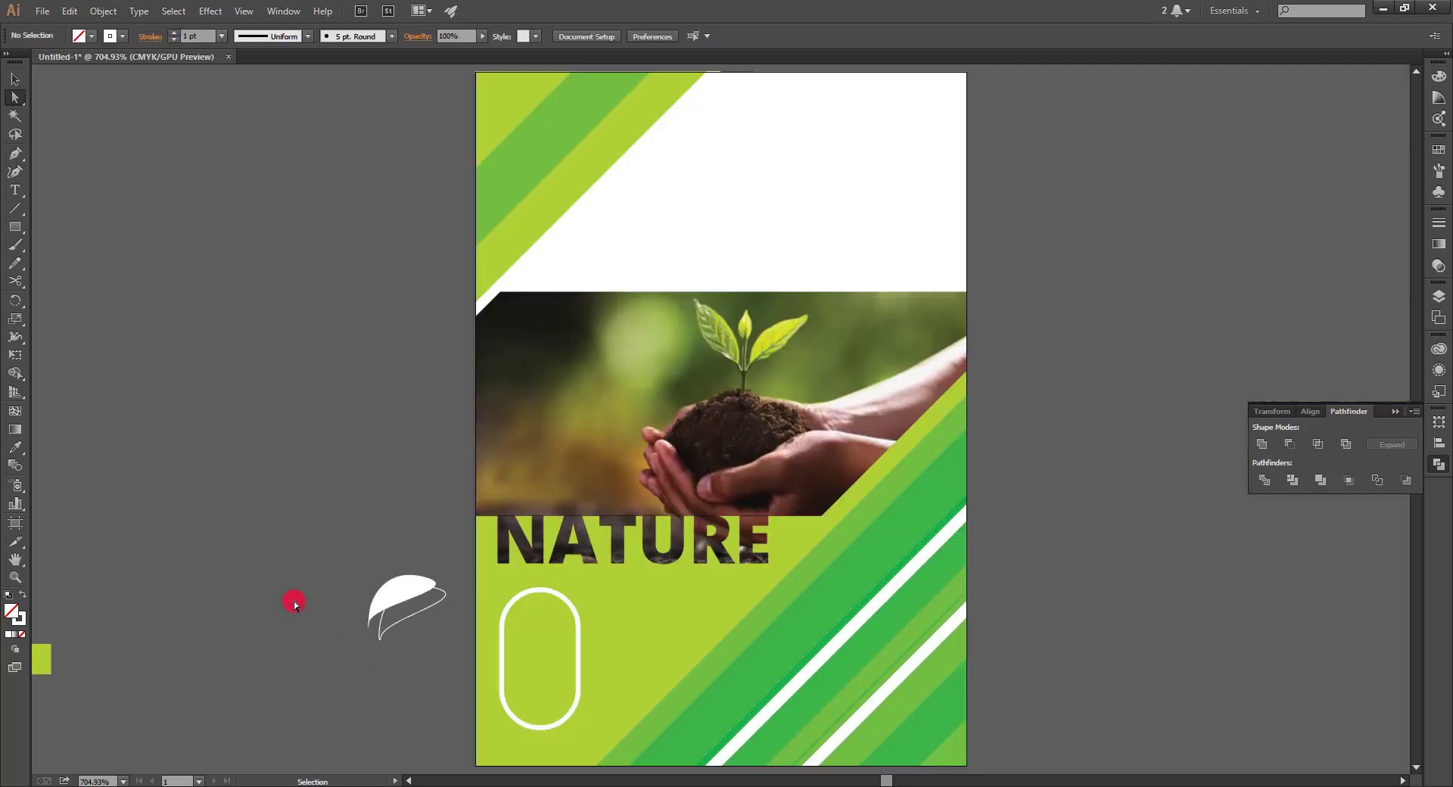
drag(308, 579, 415, 640)
key(ctrl)
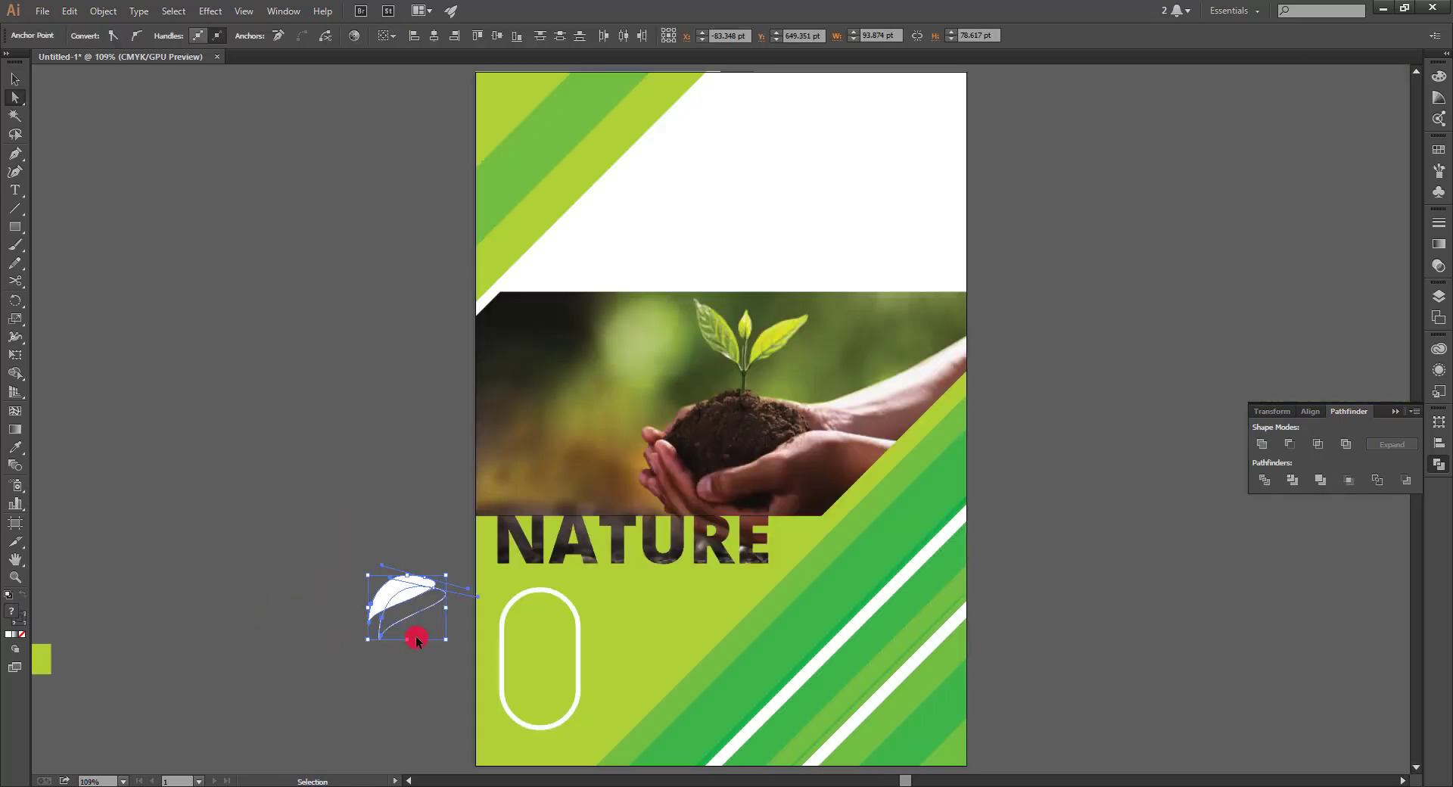
key(ctrl+g)
key(v)
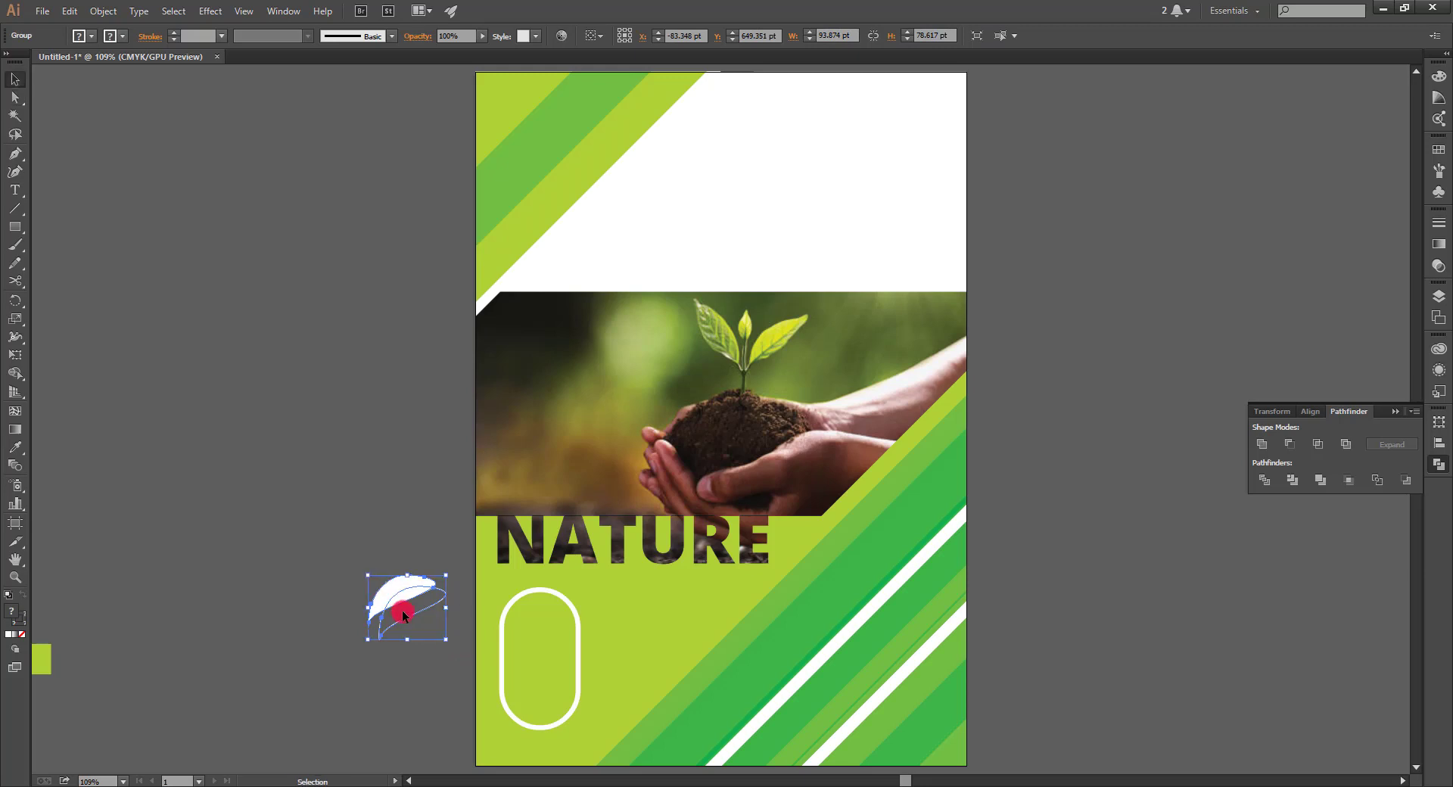
mouse_move(448, 640)
mouse_down()
mouse_move(441, 585)
mouse_move(580, 643)
mouse_up()
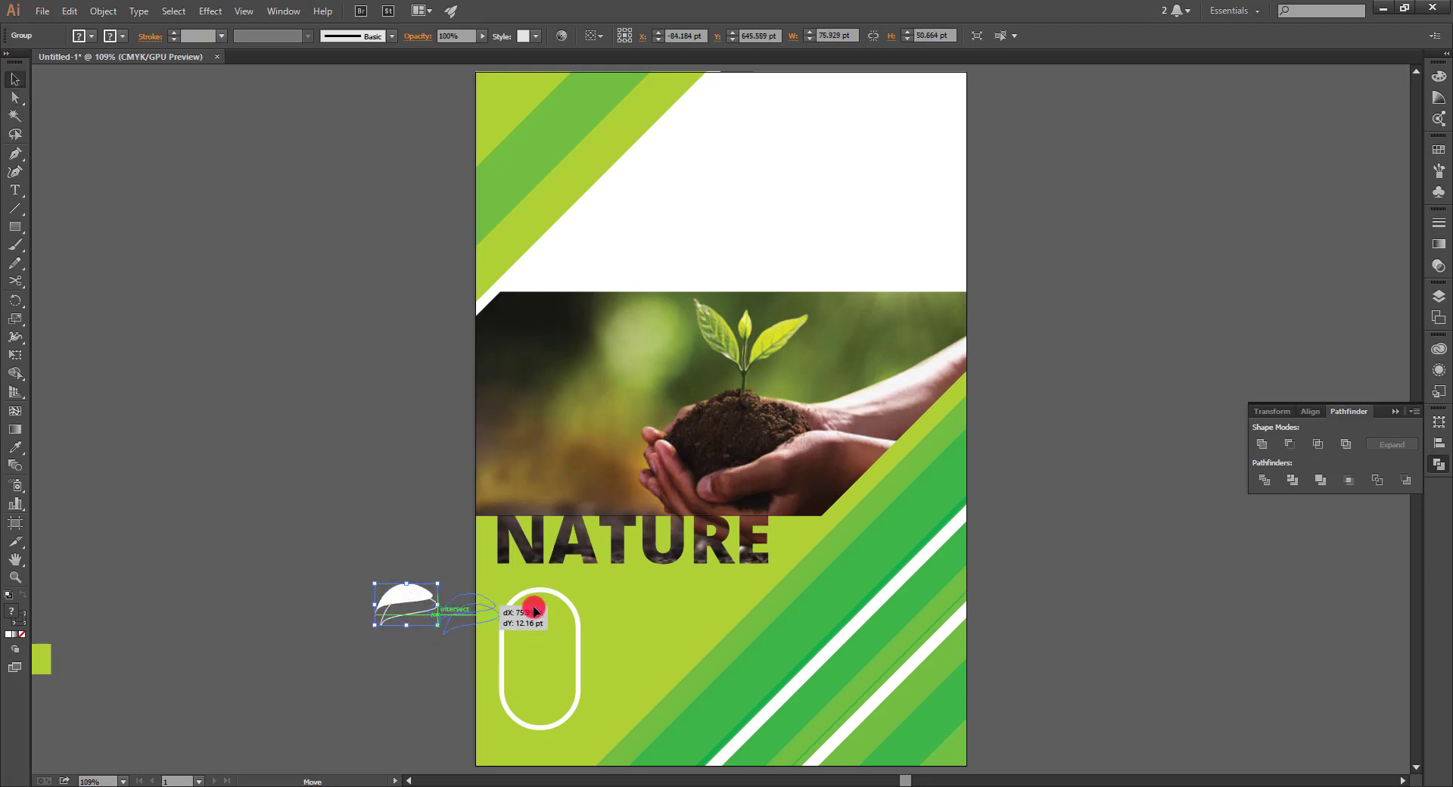
Zoom in on the pill logo and ungroup the leaf shapes.
click(455, 638)
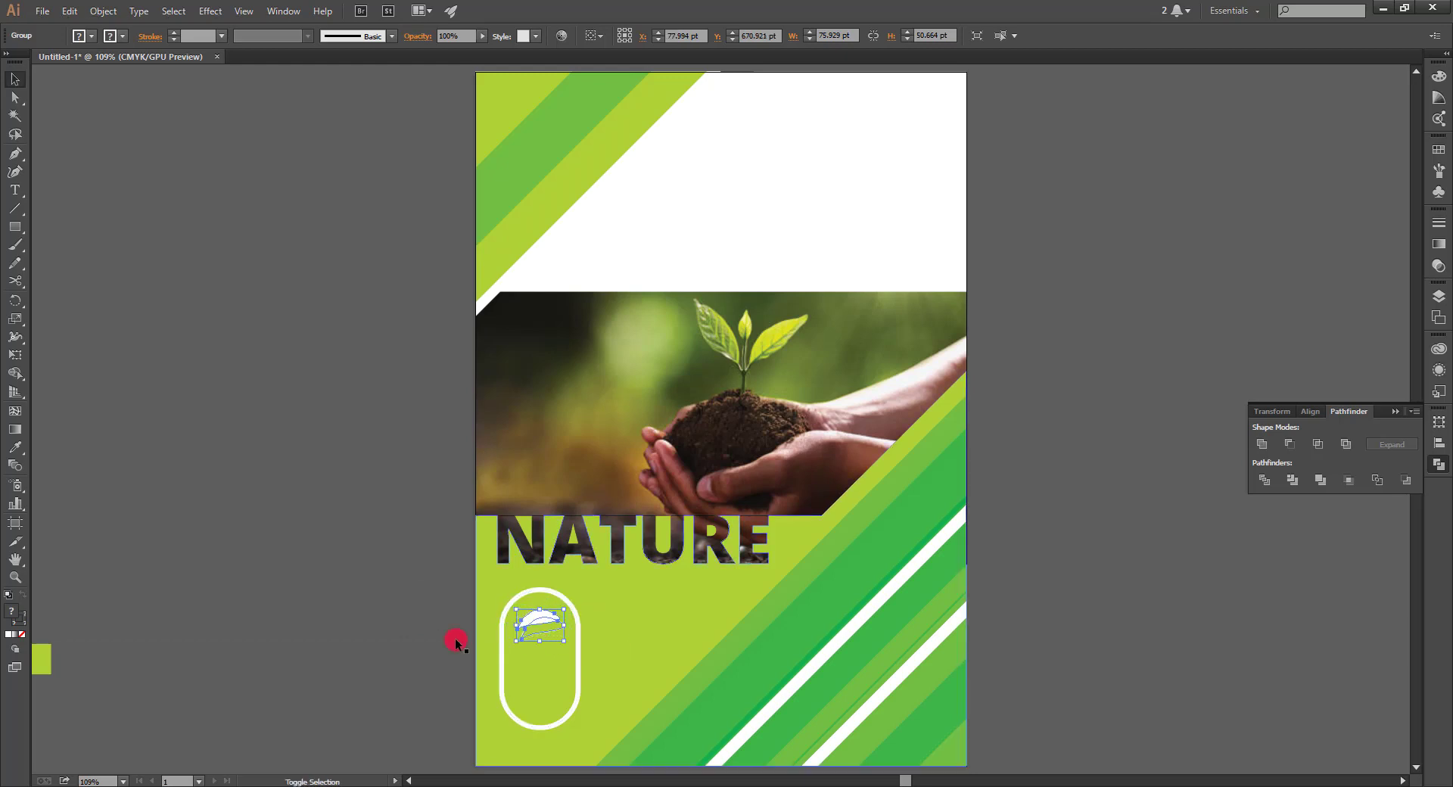
key(z)
click(705, 688)
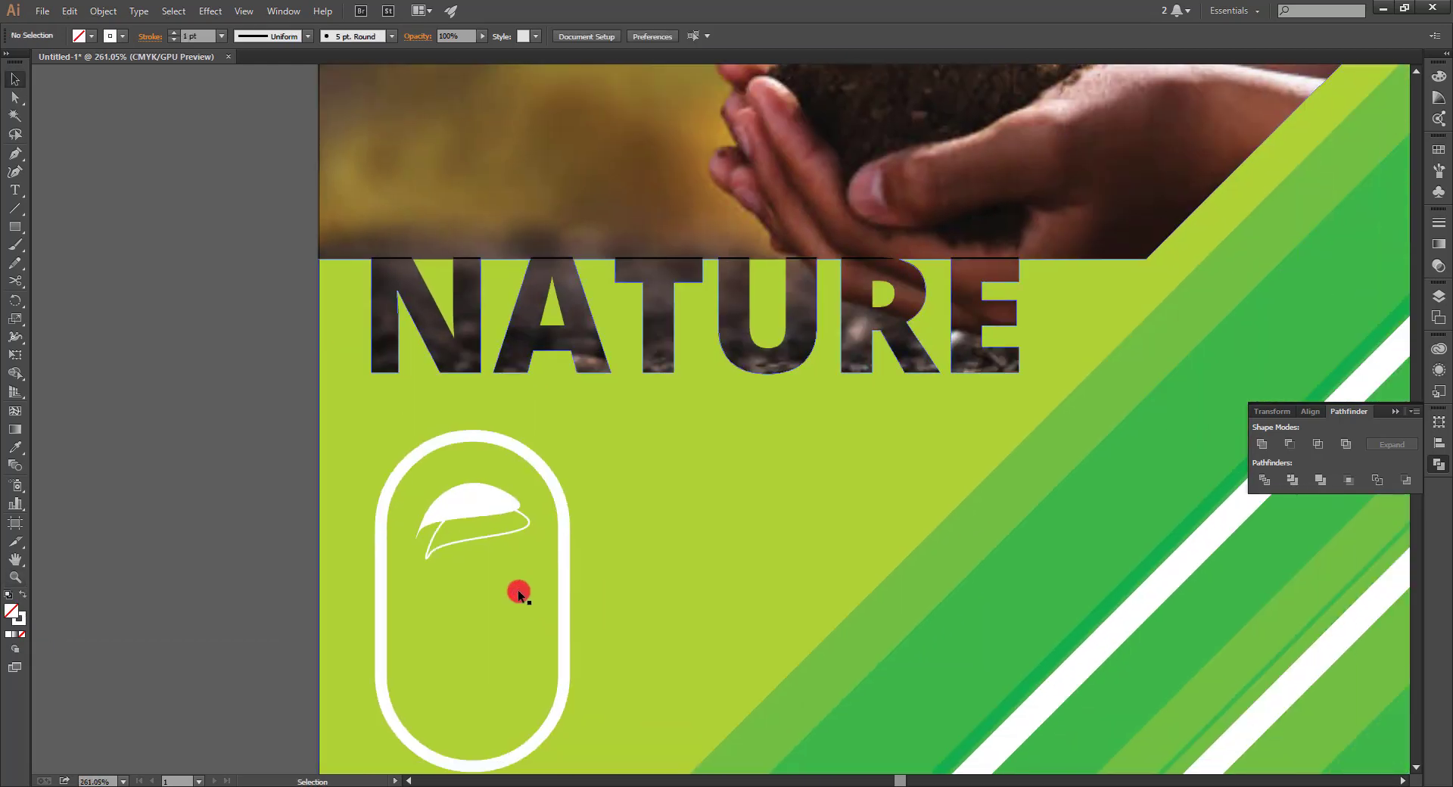
key(v)
click(449, 525)
right_click(466, 517)
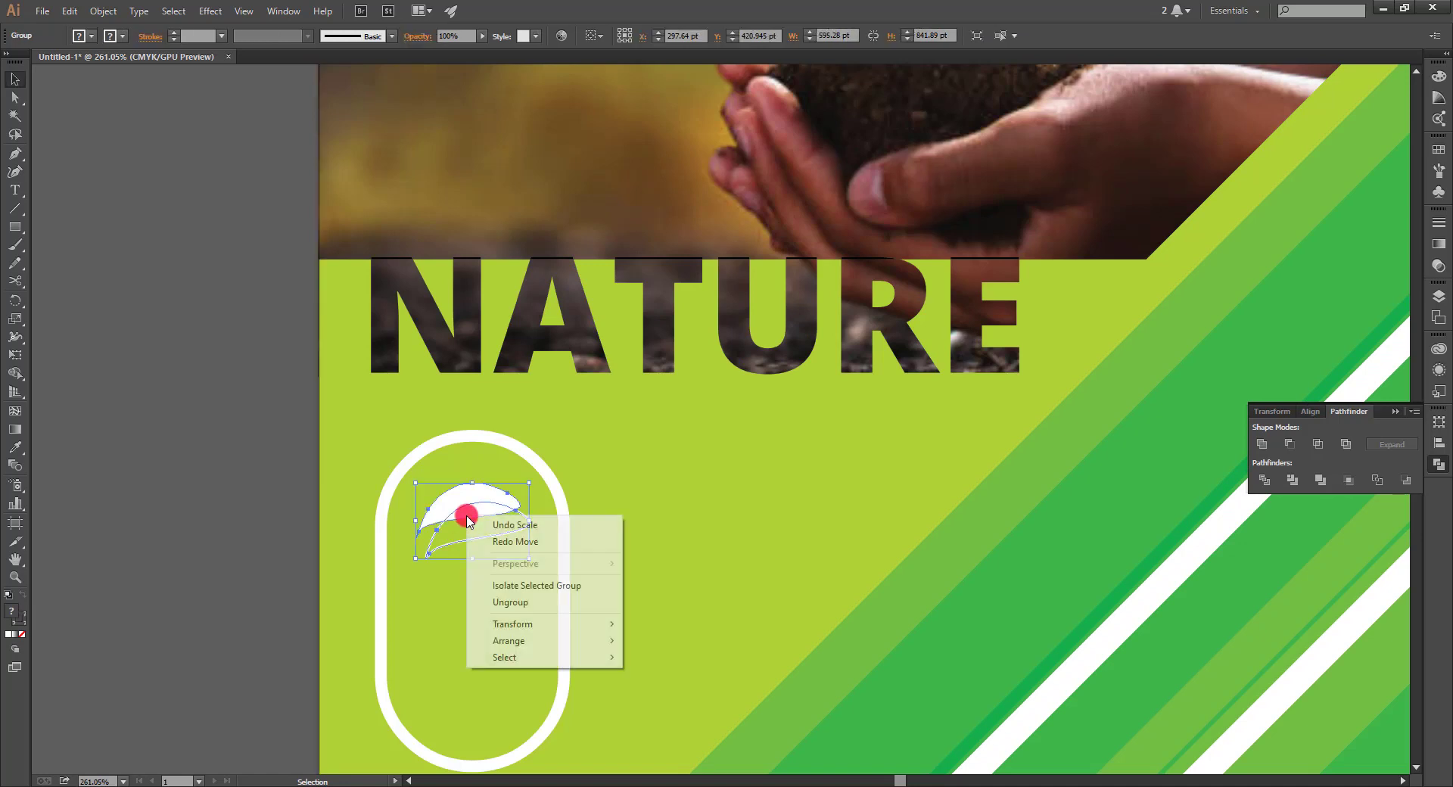
click(515, 608)
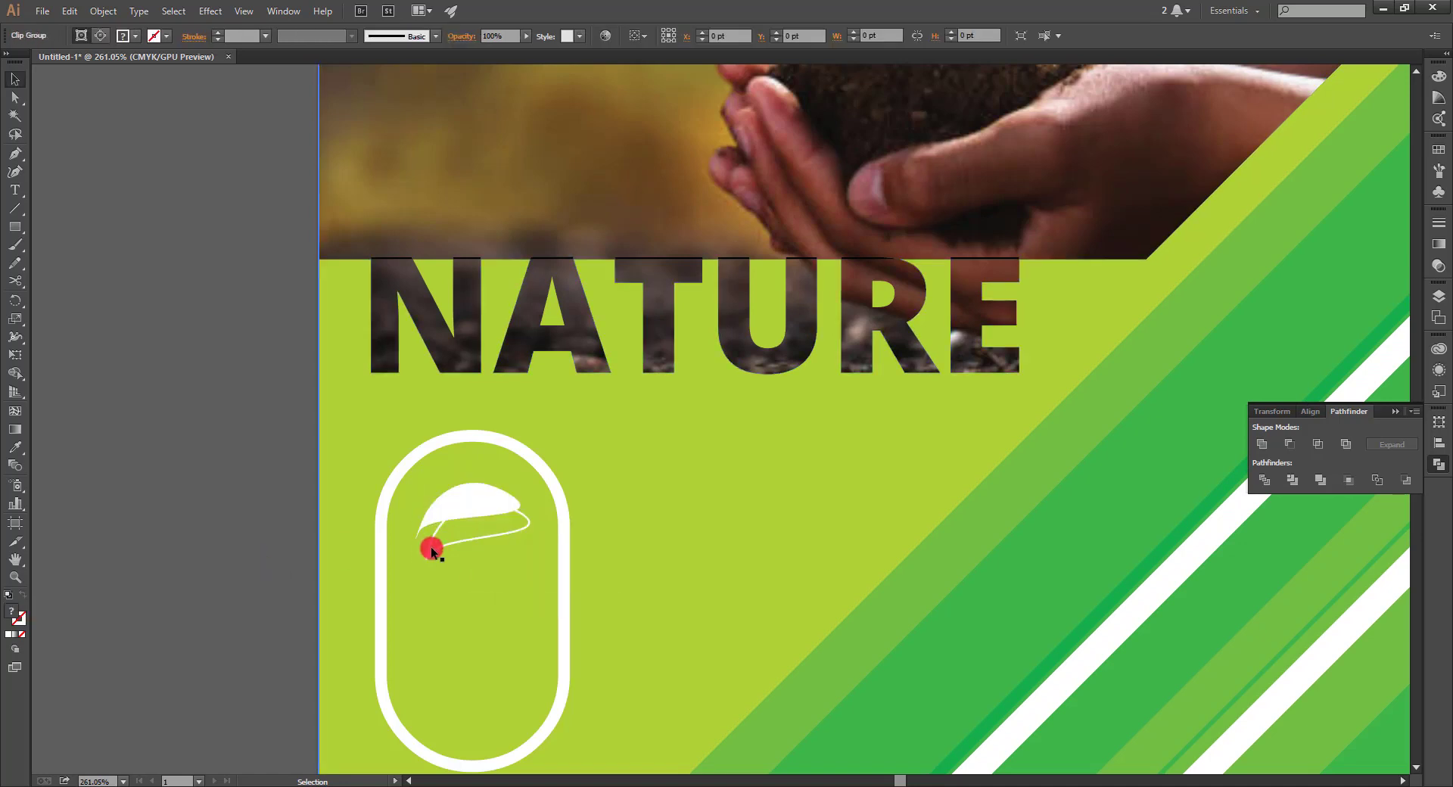
Select the white leaf shape on its own and zoom in close on it.
click(429, 547)
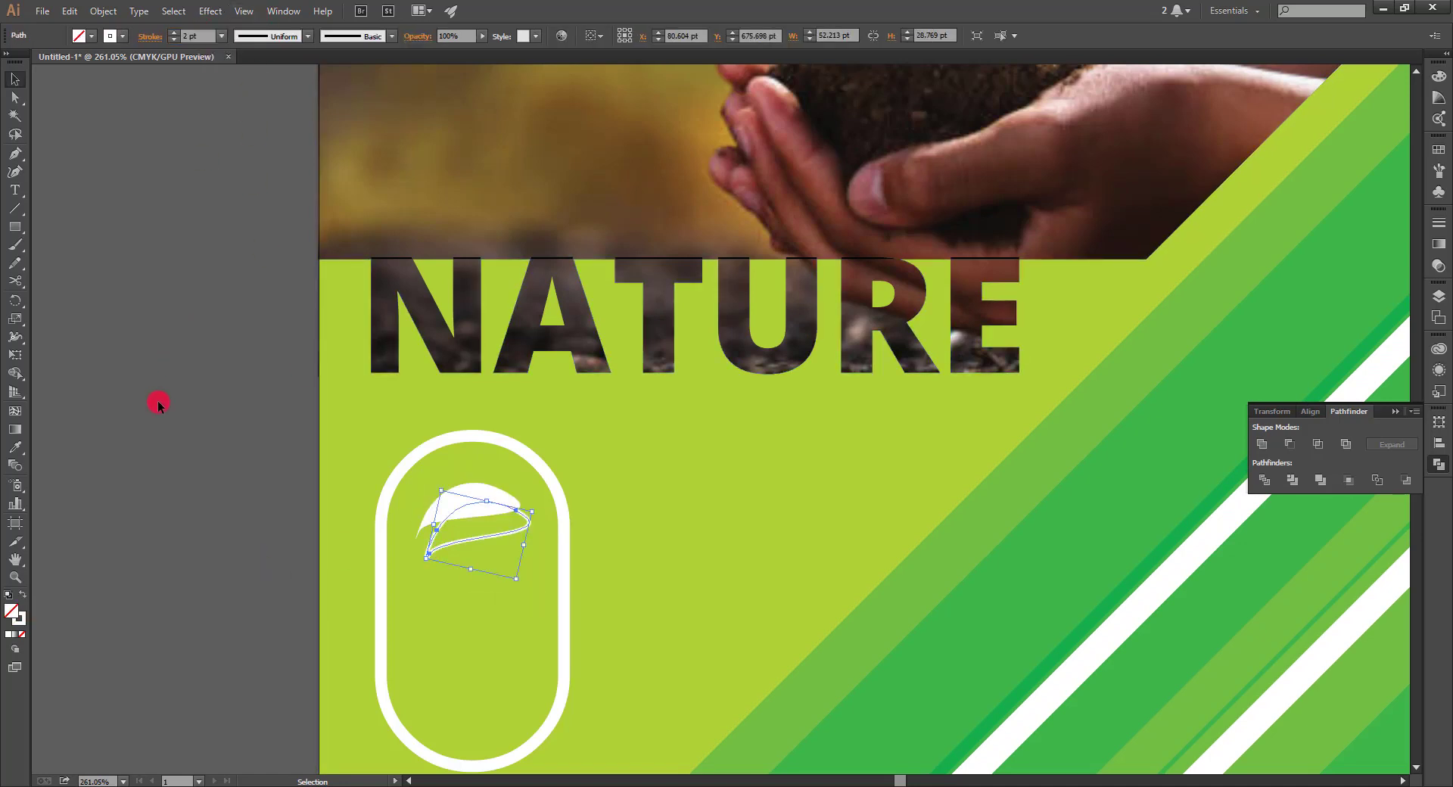
click(156, 399)
scroll(334, 602, down, 2)
click(541, 438)
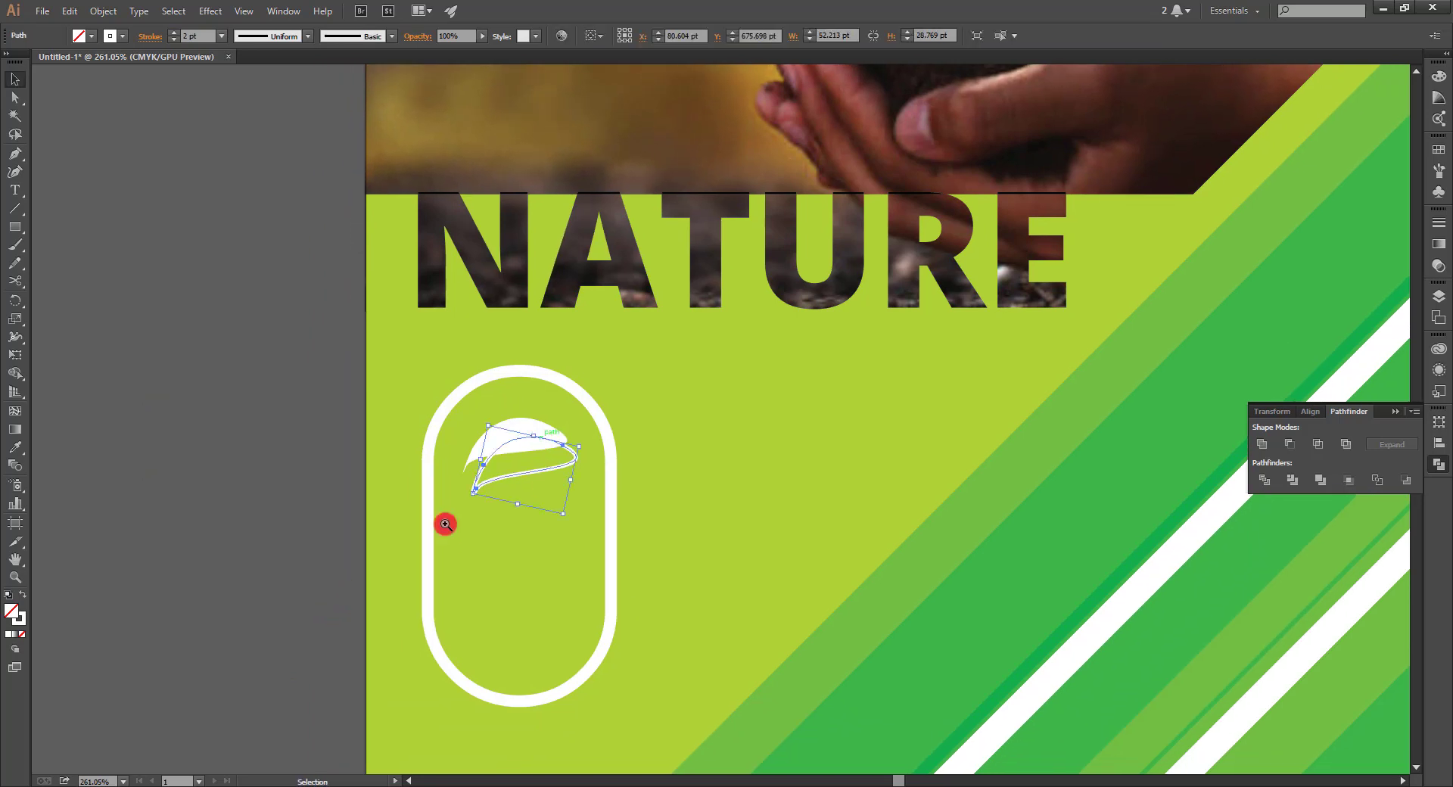
key(ctrl+=)
drag(550, 549, 505, 556)
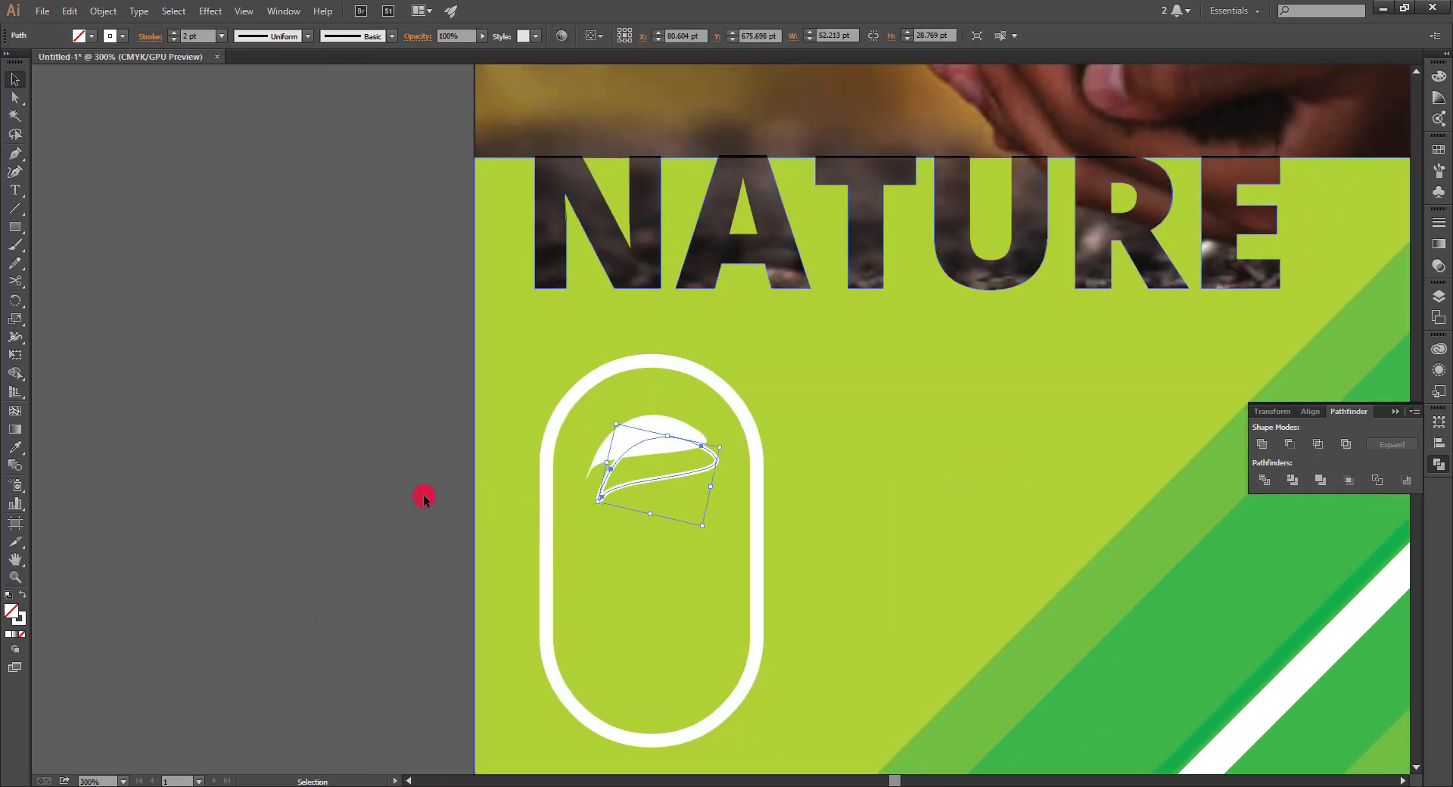
key(v)
click(653, 425)
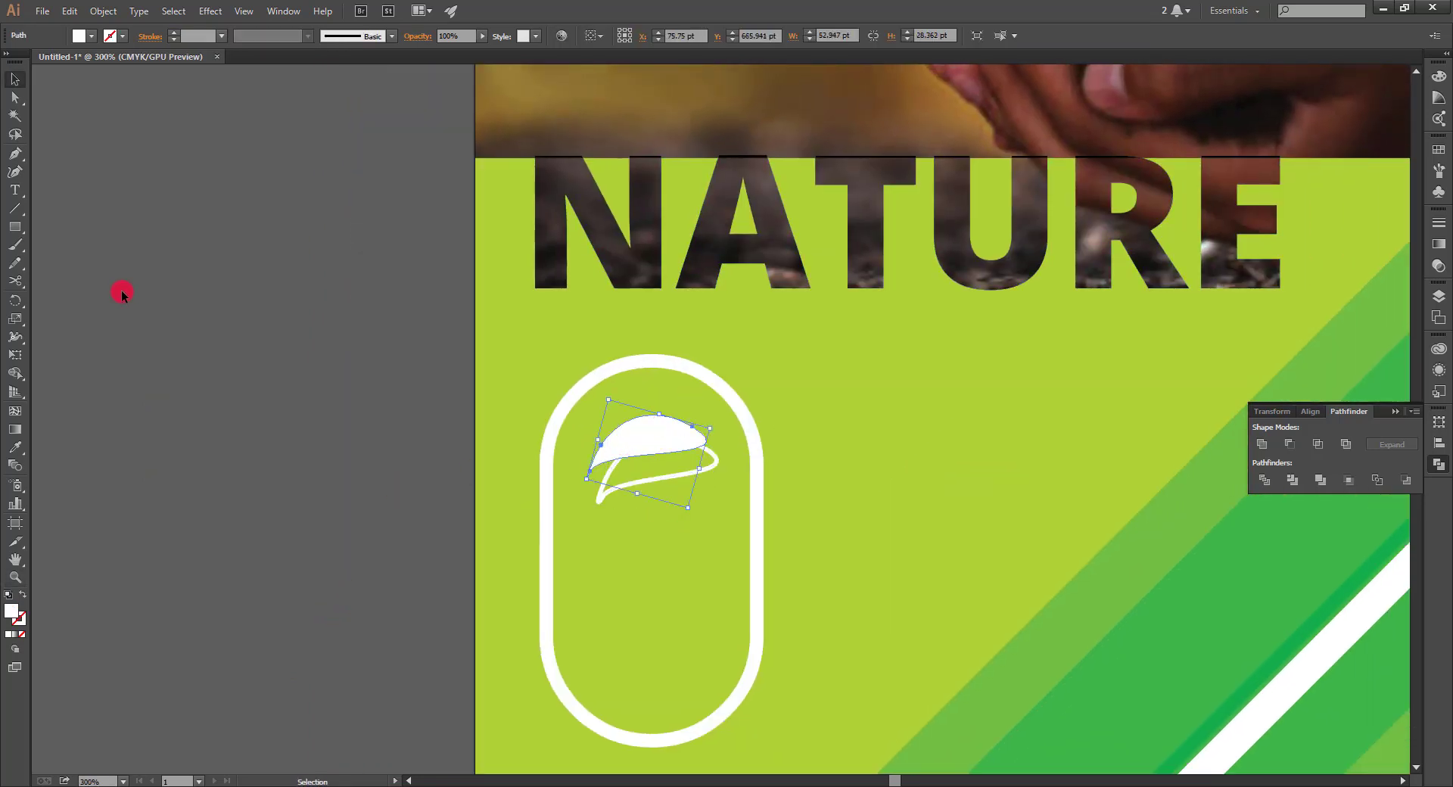
key(ctrl+=)
key(ctrl+=)
key(ctrl+=)
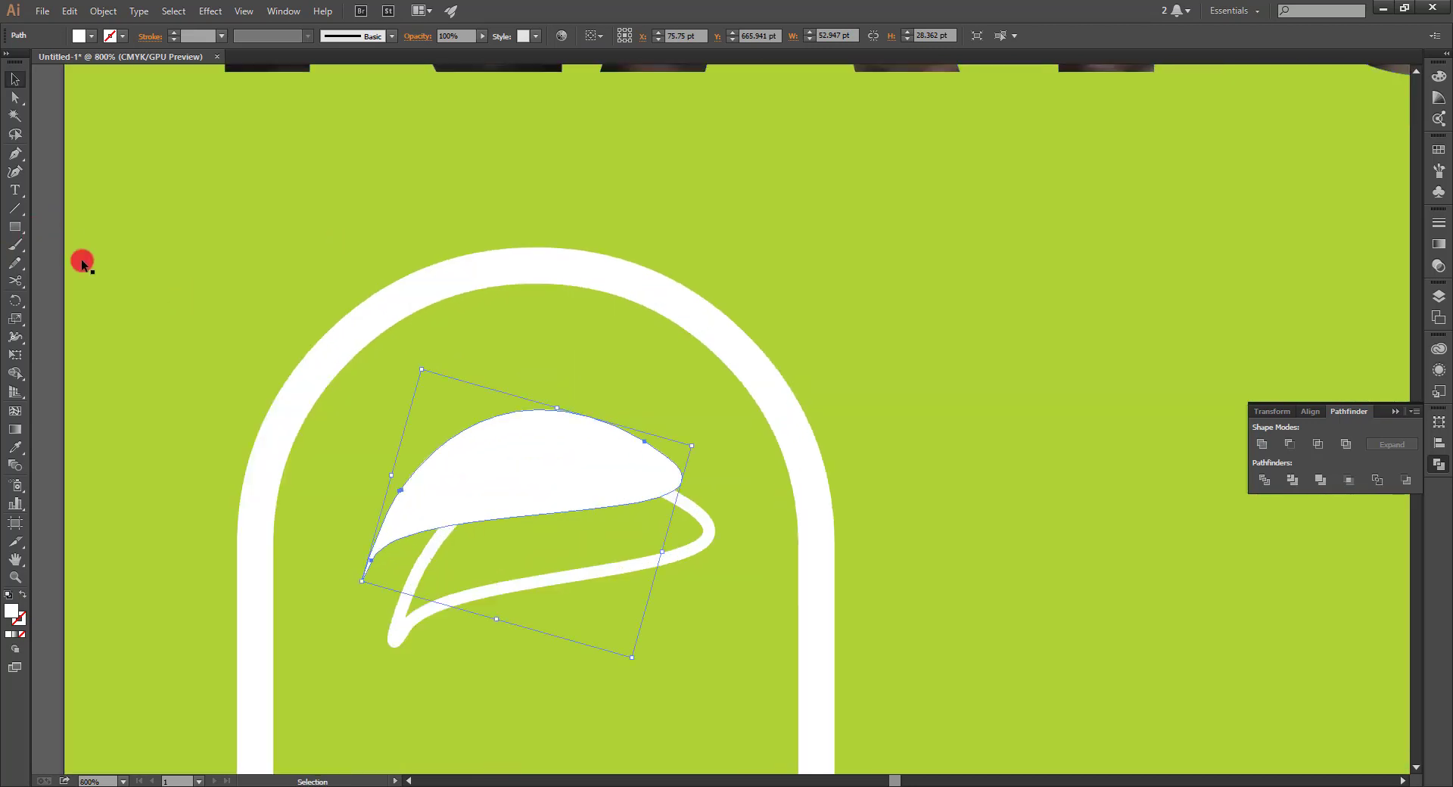
key(p)
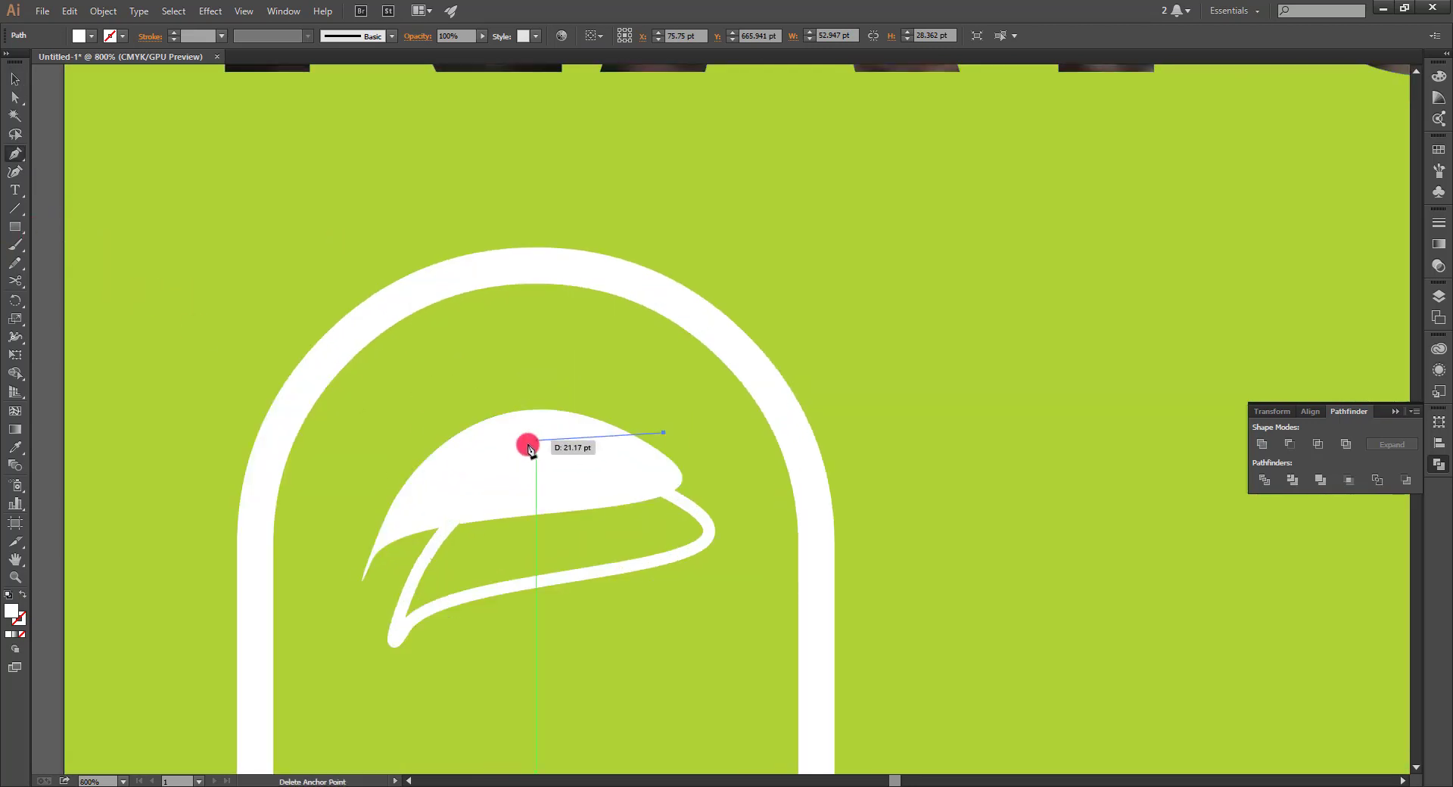
Draw a curved vein path from the leaf's right tip to its left base.
click(697, 455)
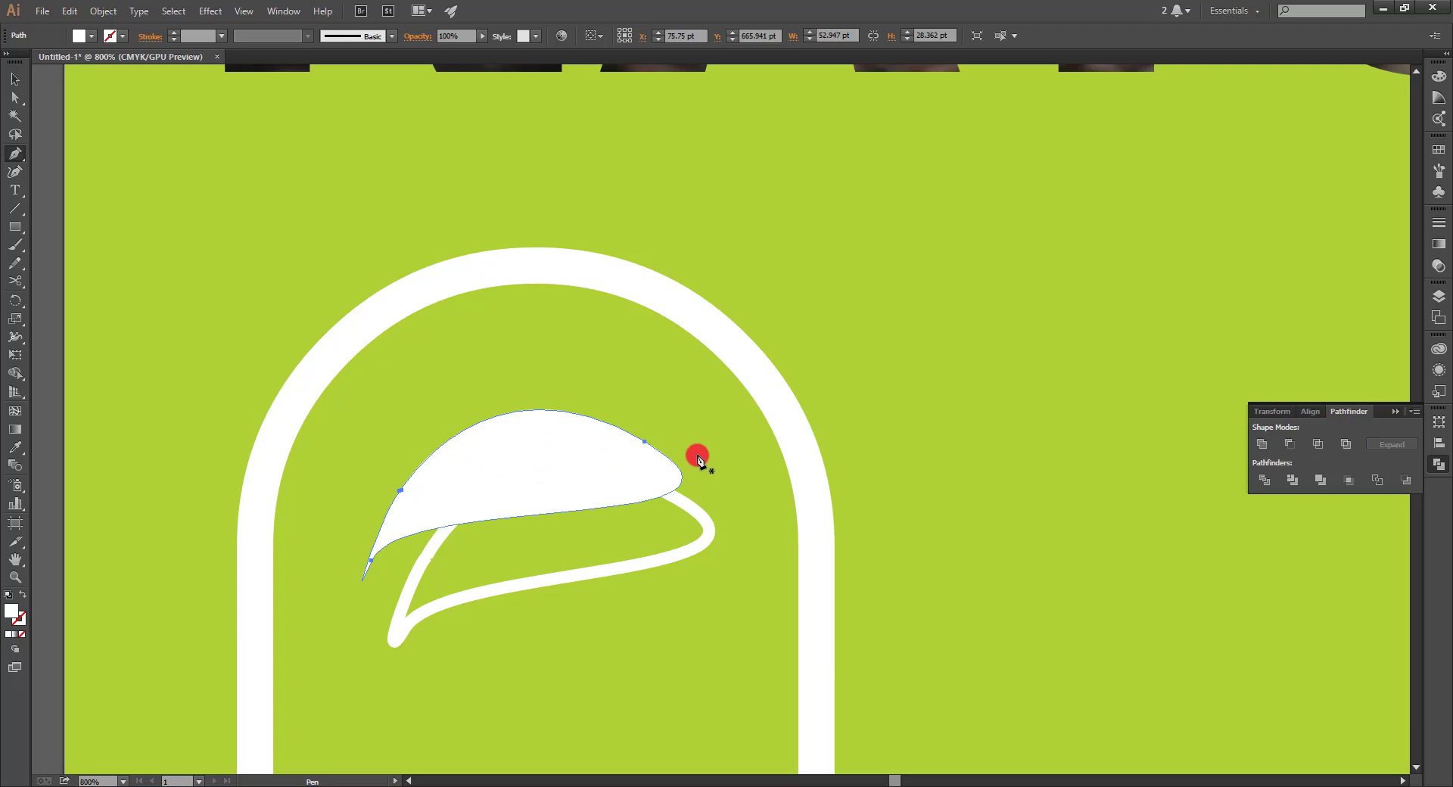
drag(452, 498, 324, 587)
click(15, 79)
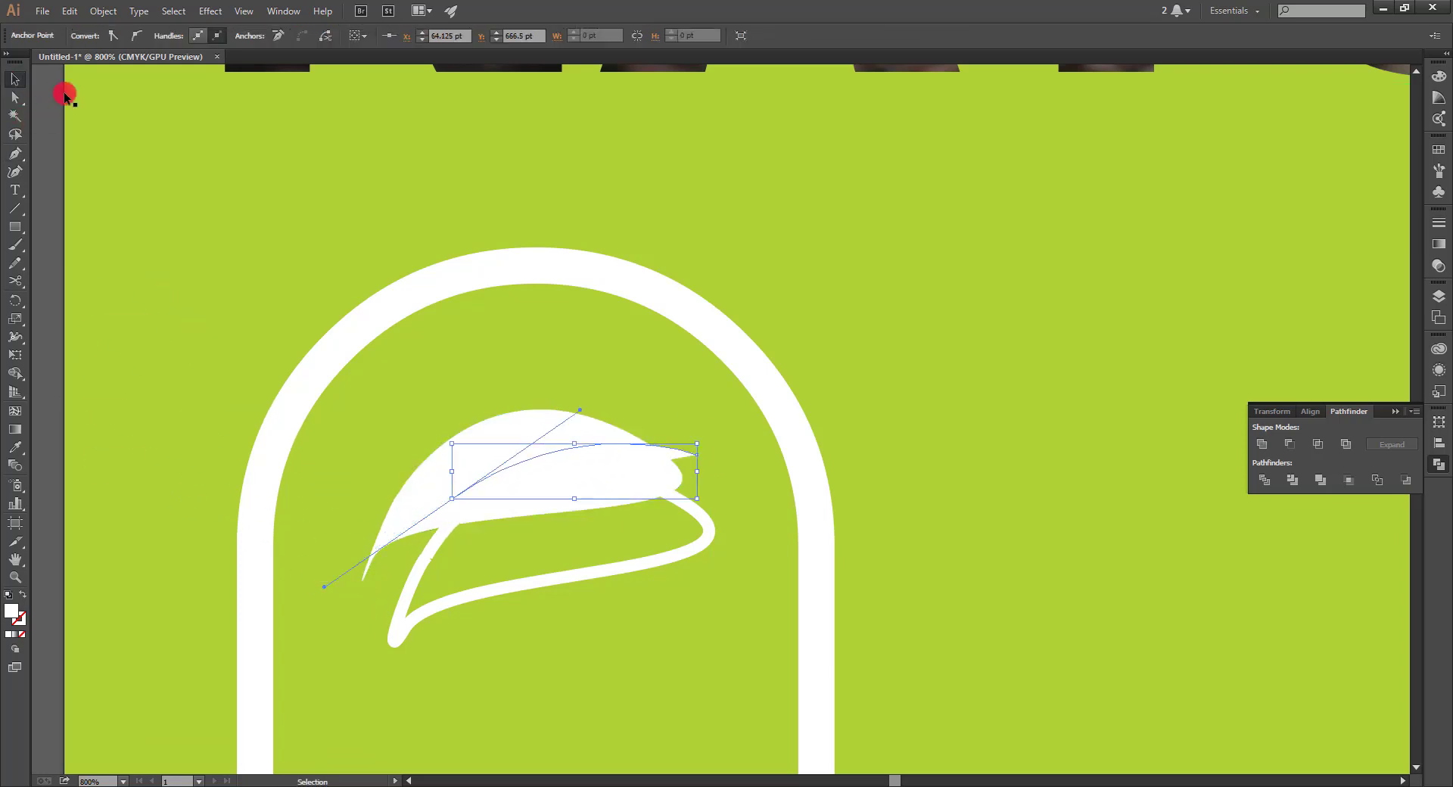
click(58, 178)
click(667, 450)
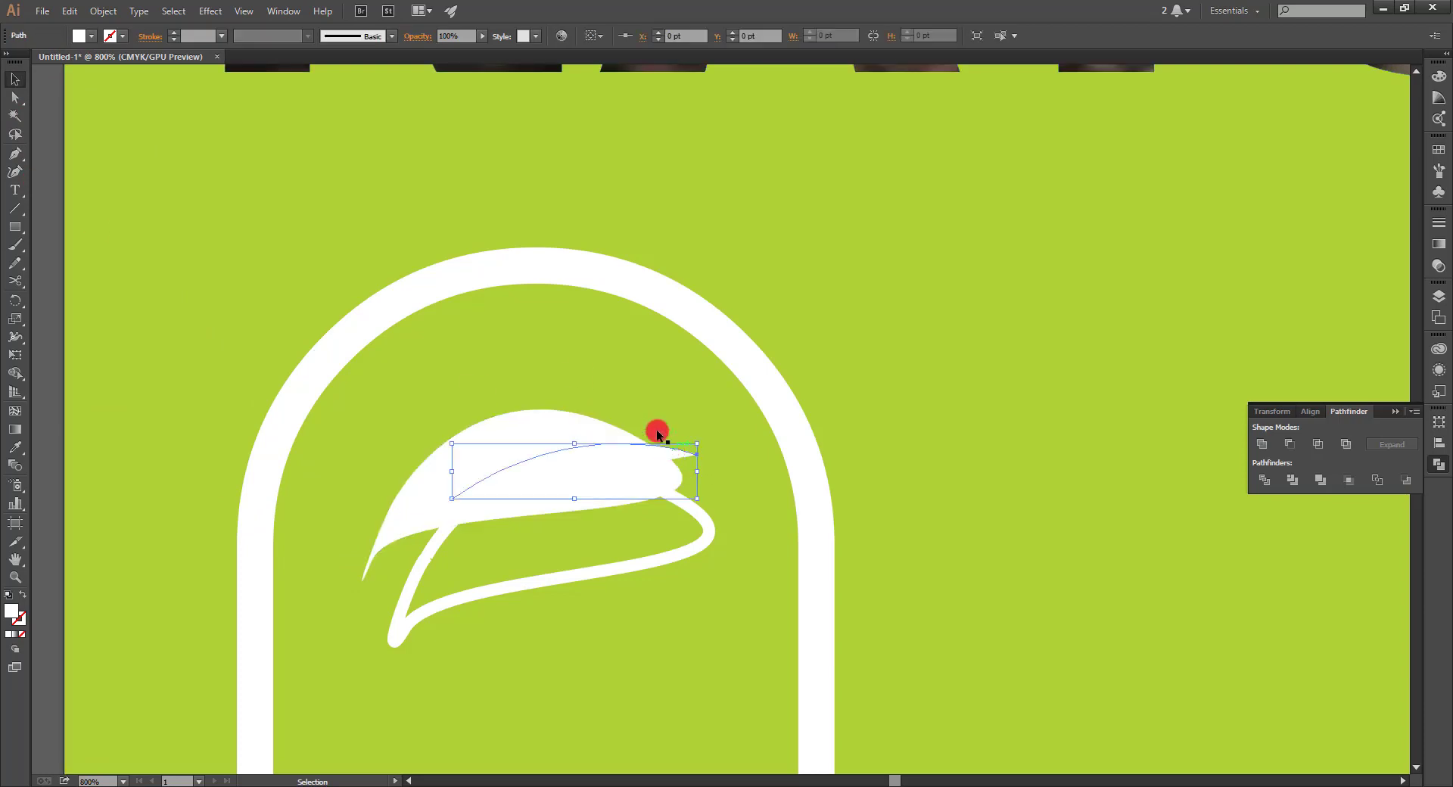
Give the vein a brown, tapered stroke at 3 pt.
click(22, 596)
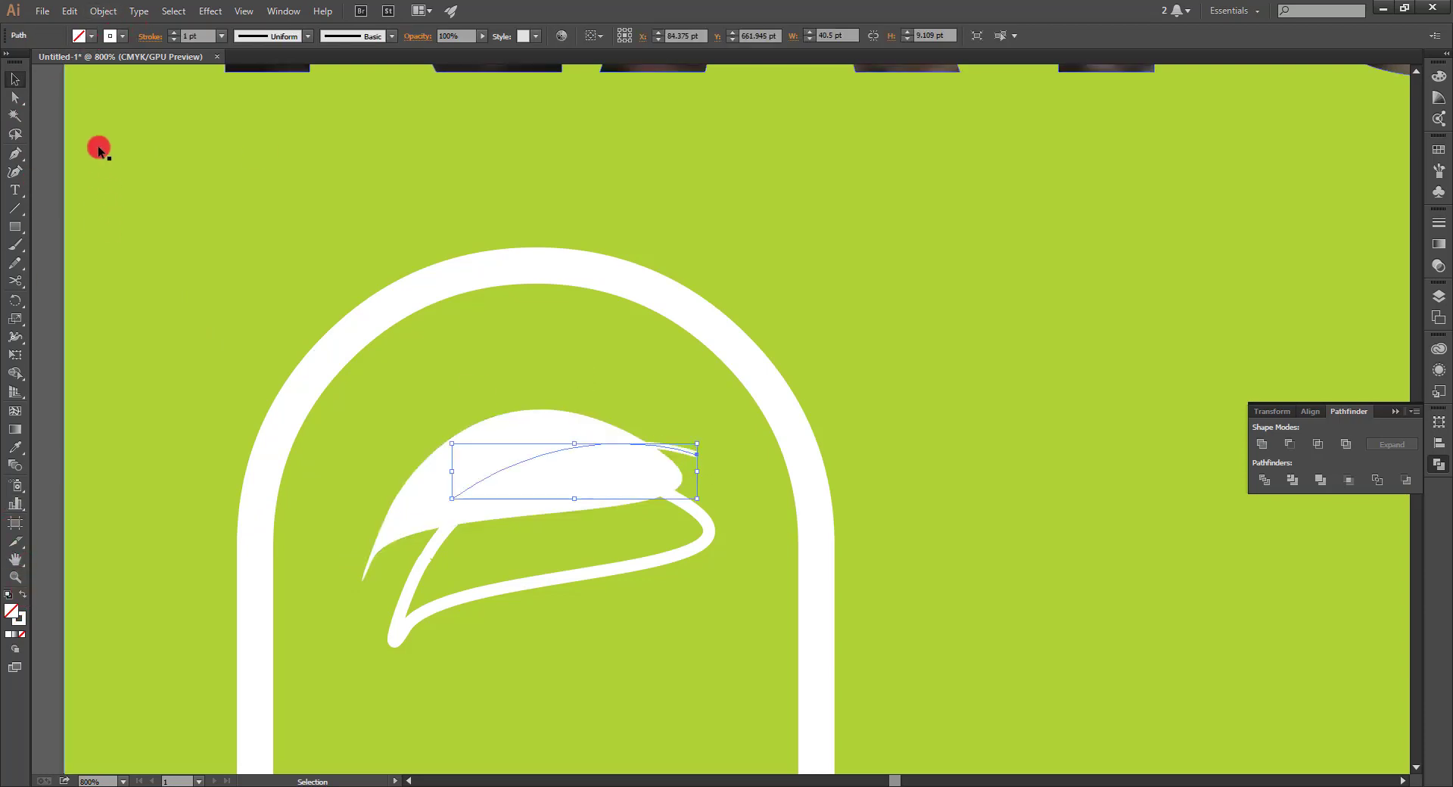
click(122, 37)
click(126, 83)
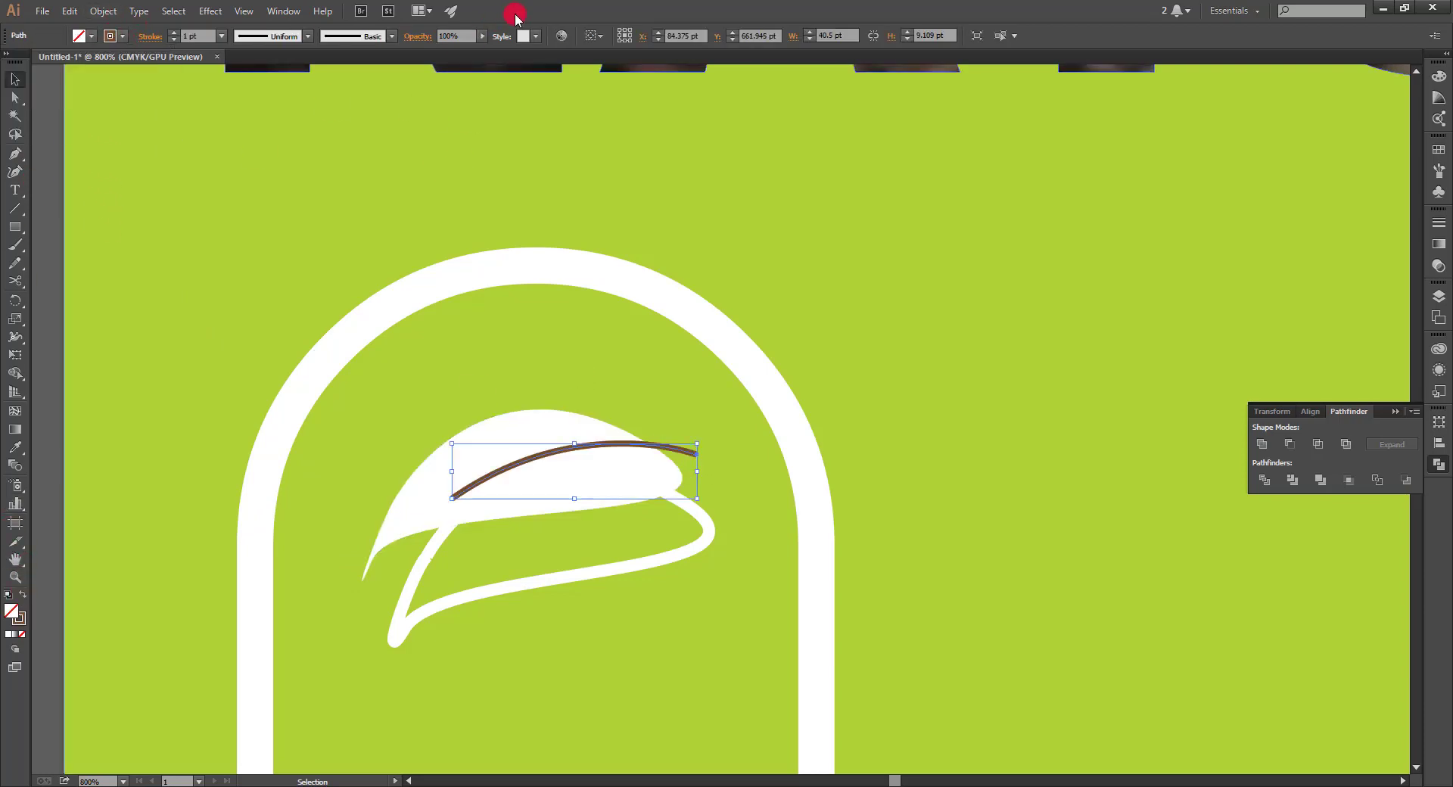
click(293, 36)
click(267, 156)
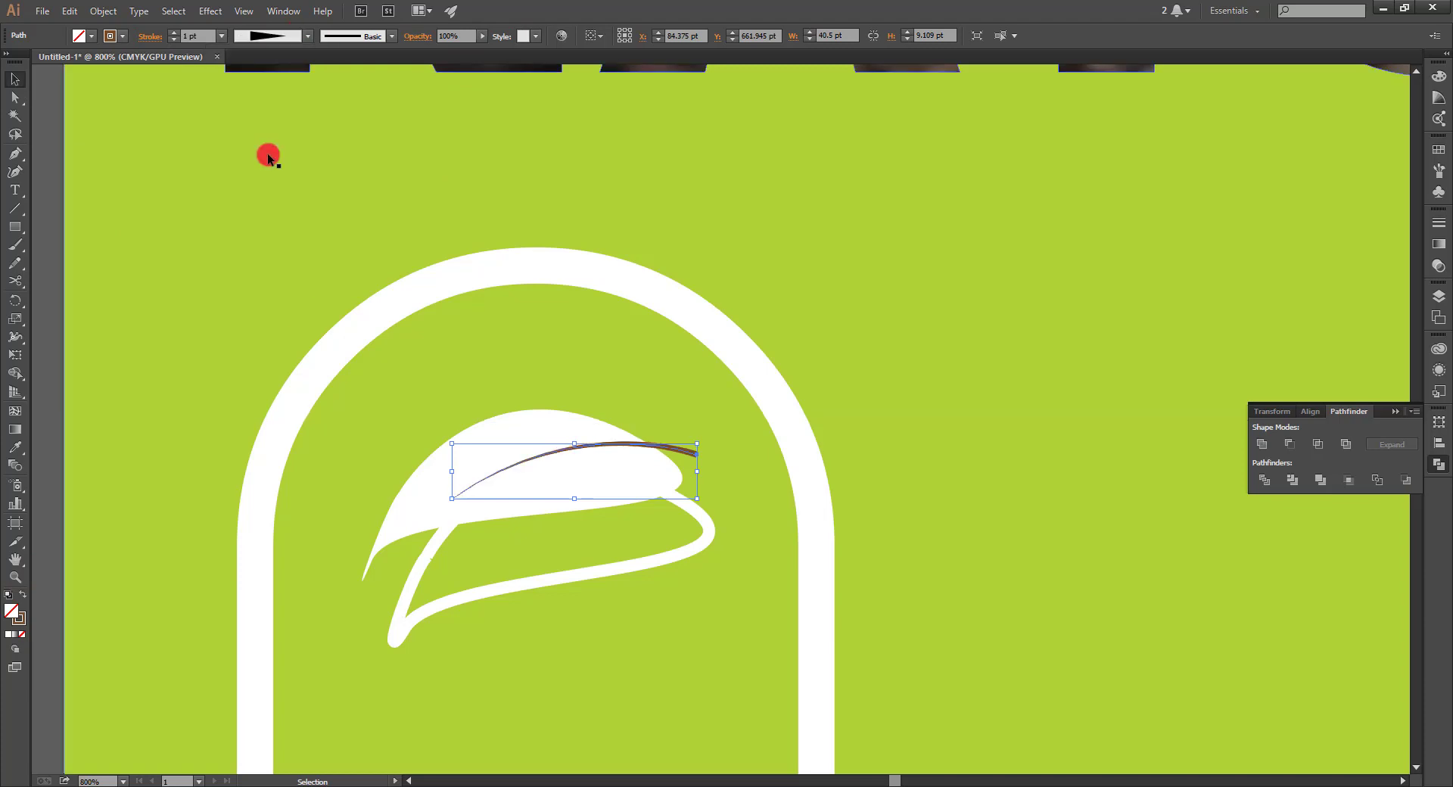
click(204, 35)
text(3)
key(Return)
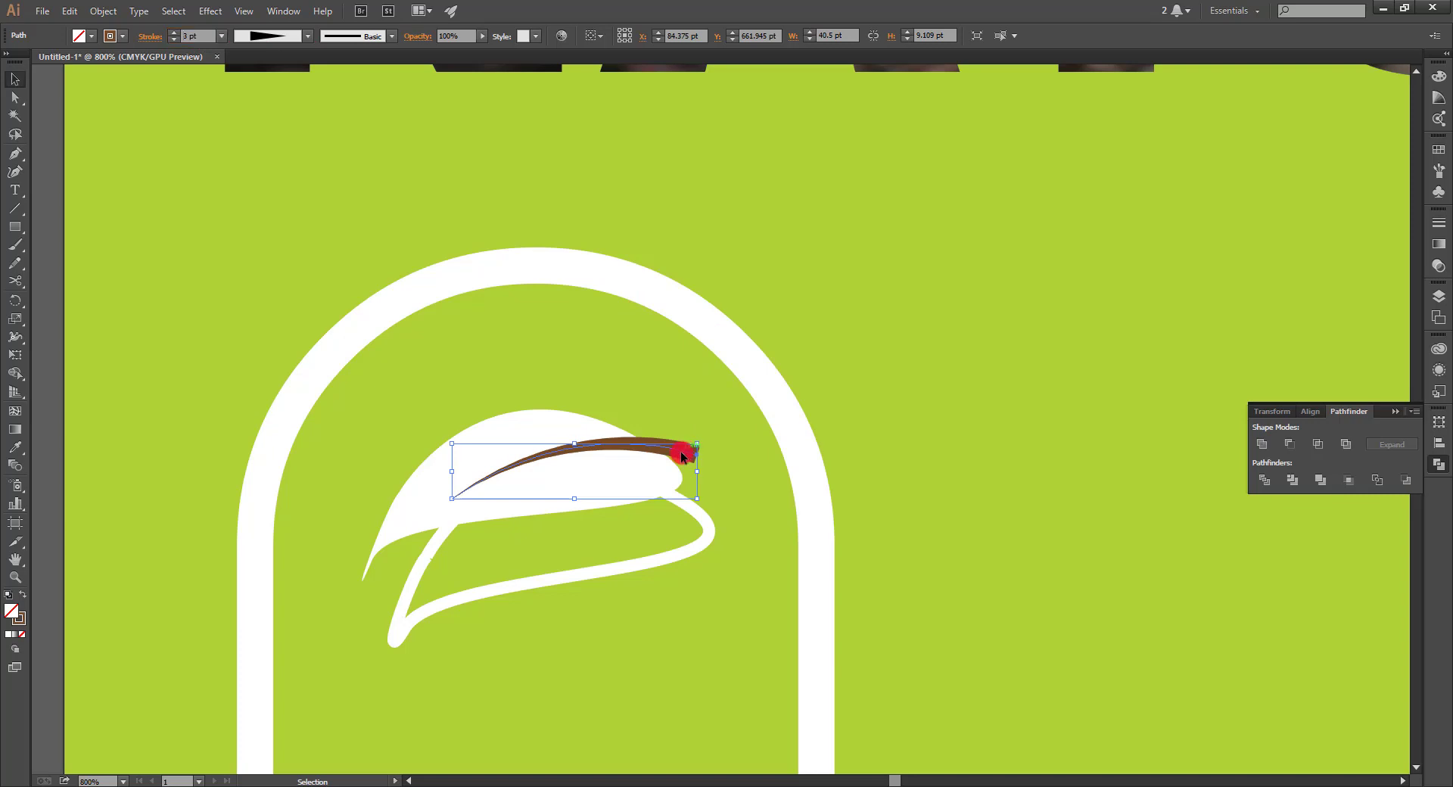
Rotate the vein to follow the leaf and expand its appearance into a filled shape.
drag(682, 454, 687, 425)
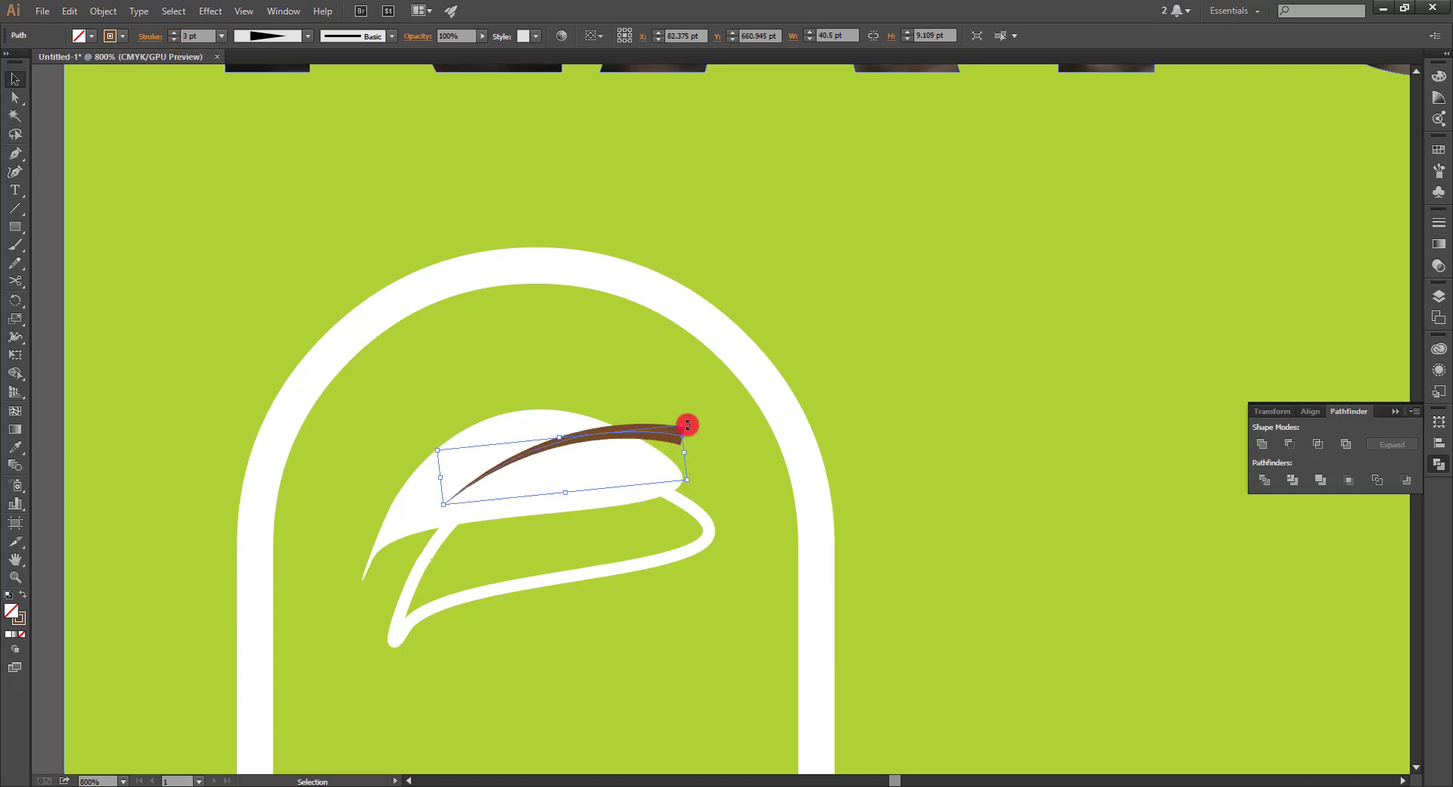
drag(687, 425, 649, 438)
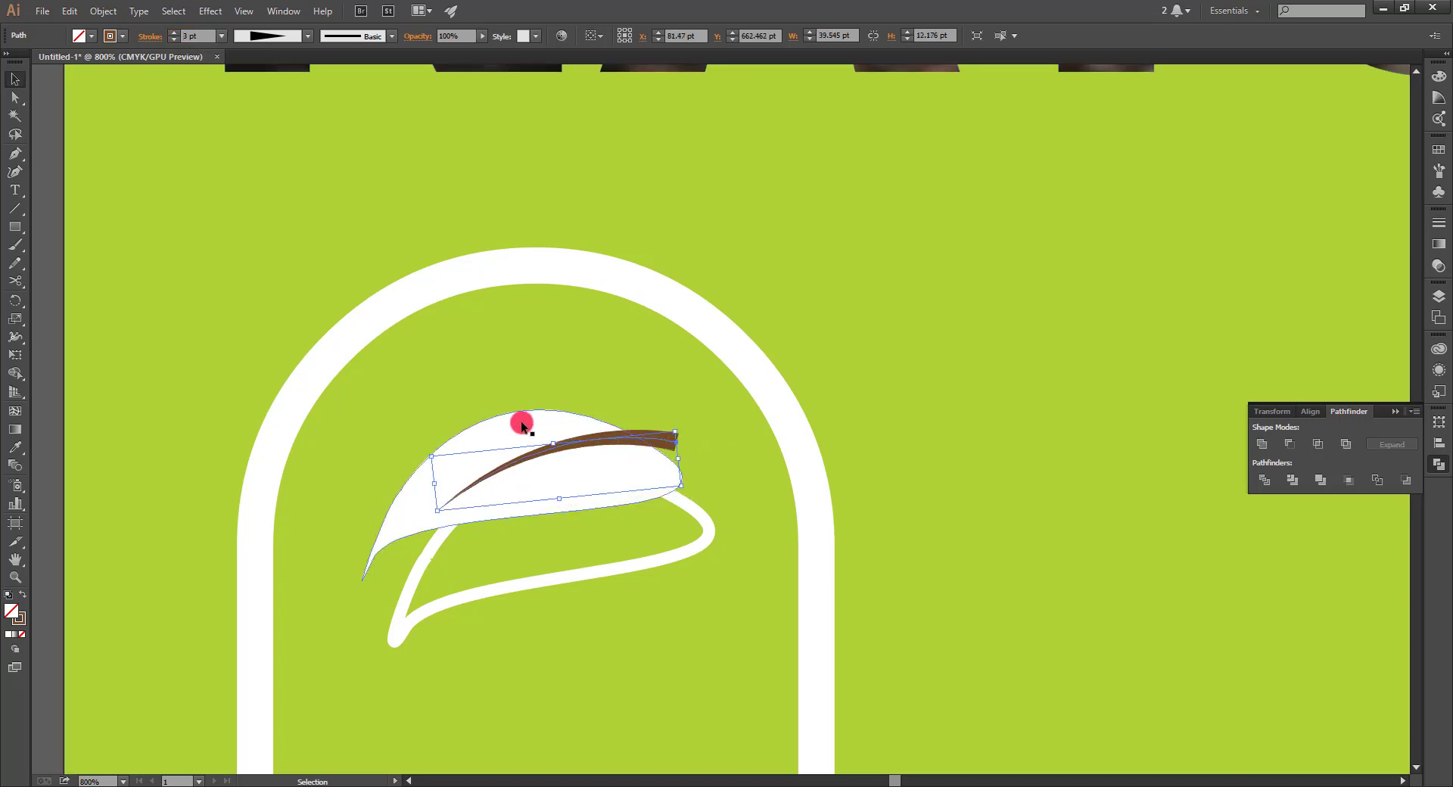
right_click(626, 437)
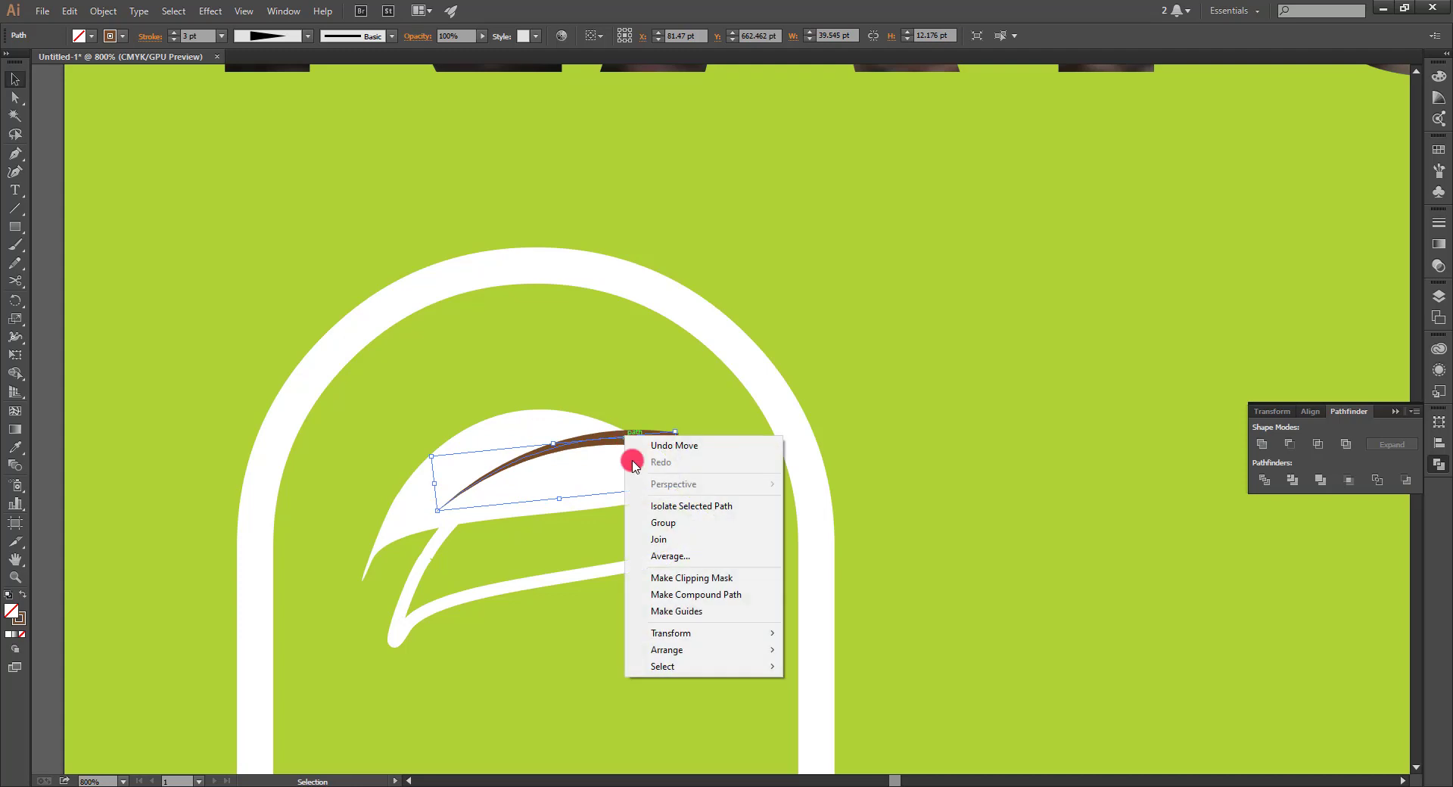
click(119, 13)
click(119, 13)
click(162, 189)
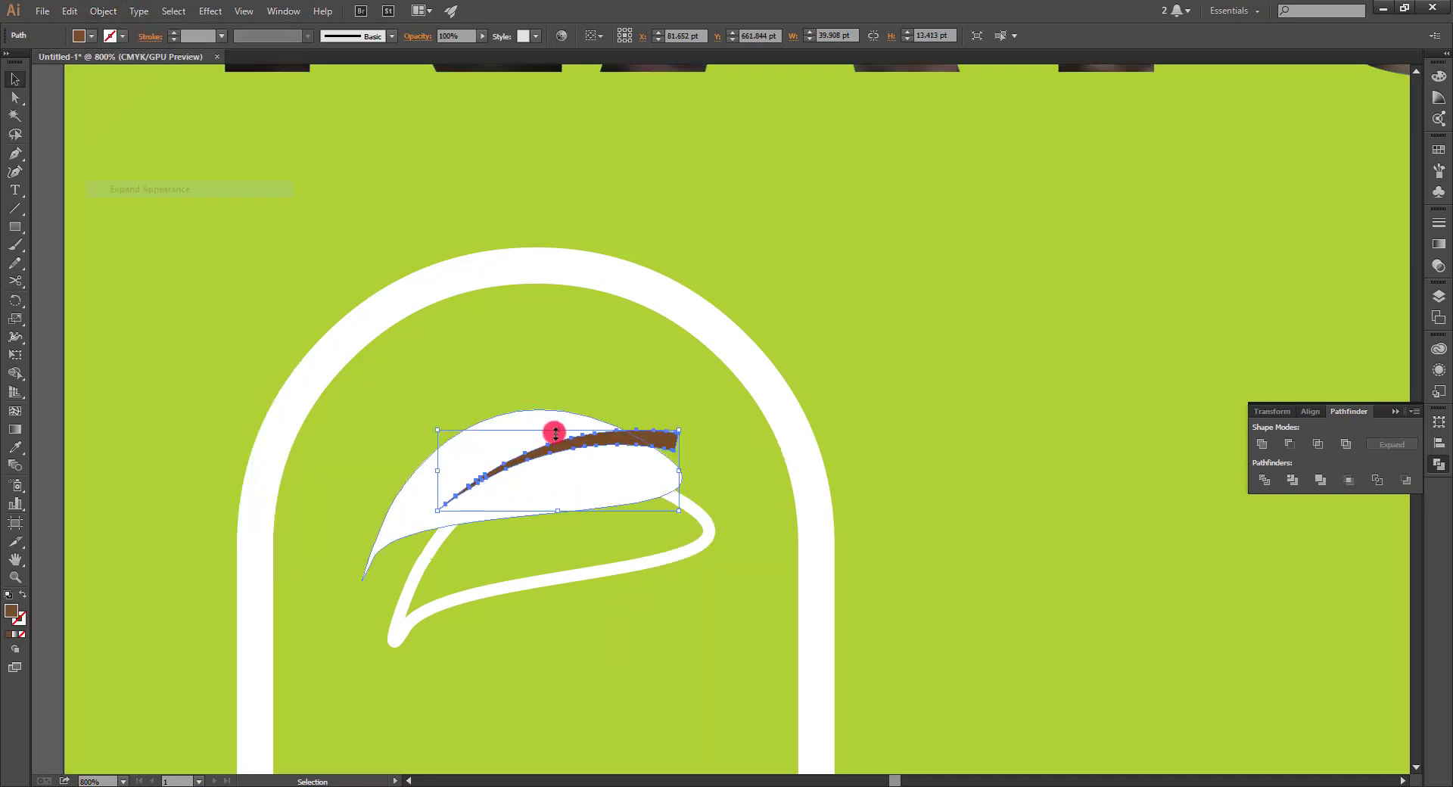
Divide the leaf along the vein, delete the brown vein piece, and fit the poster in view.
shift+click(497, 442)
click(1266, 481)
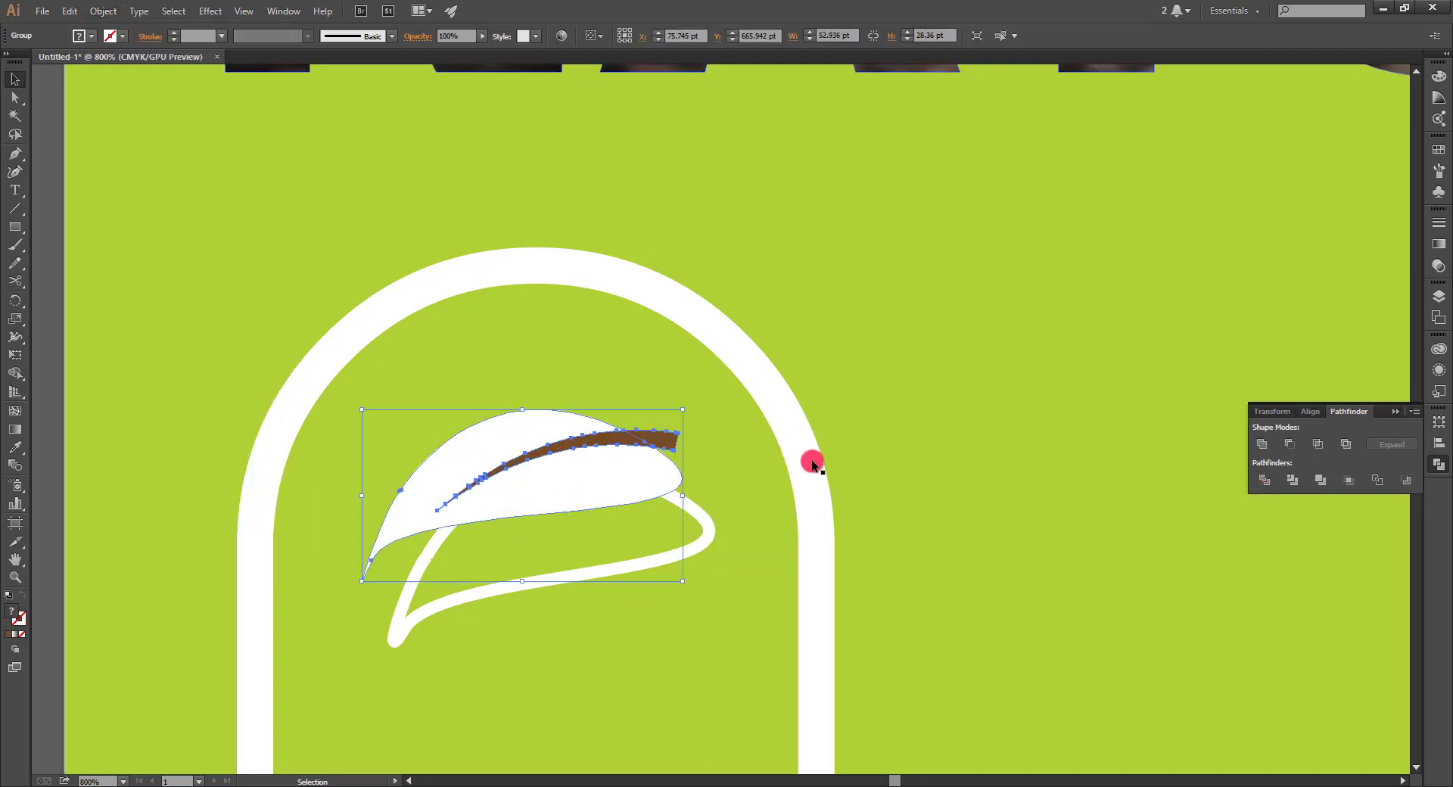
click(649, 433)
right_click(649, 433)
click(700, 512)
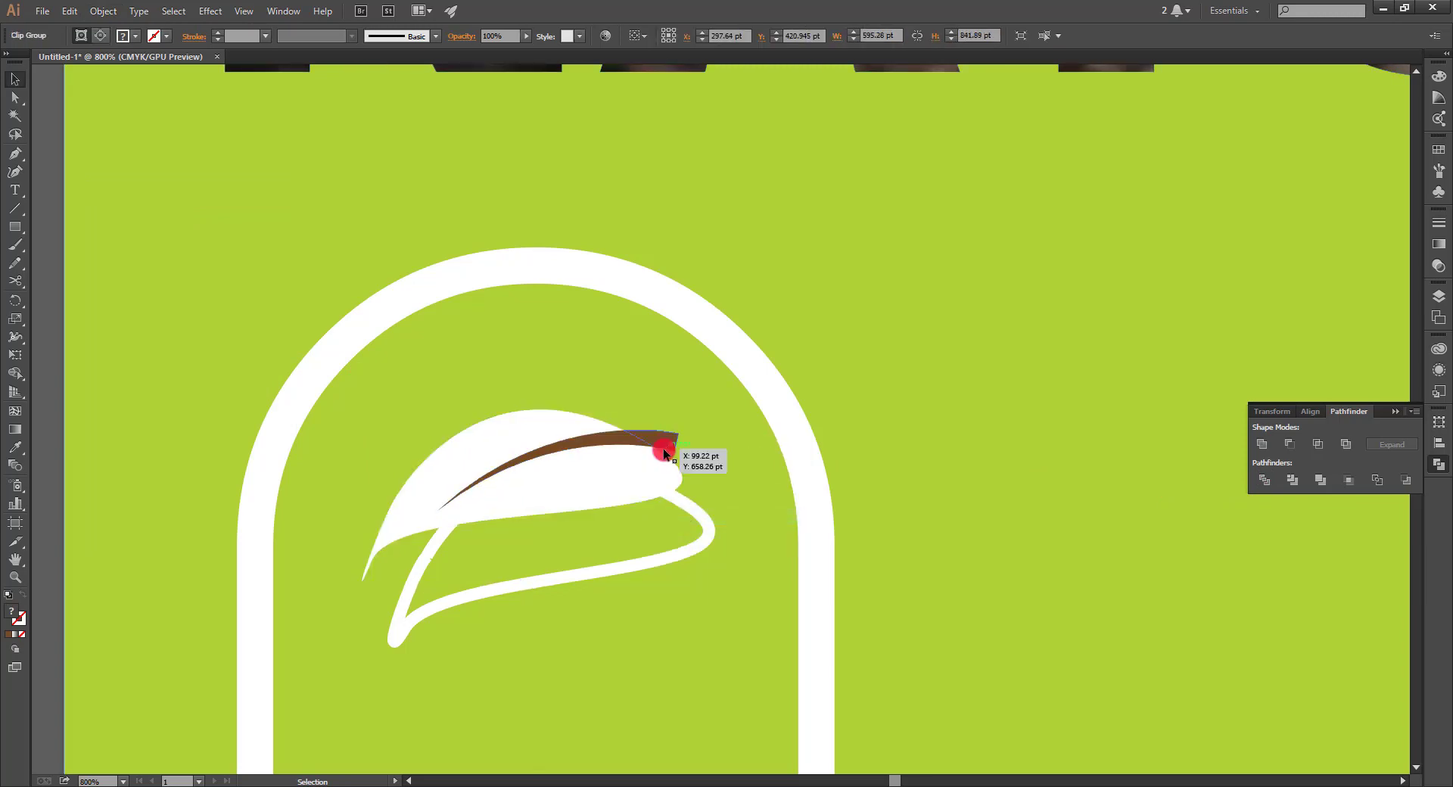
click(650, 445)
key(Delete)
key(ctrl+0)
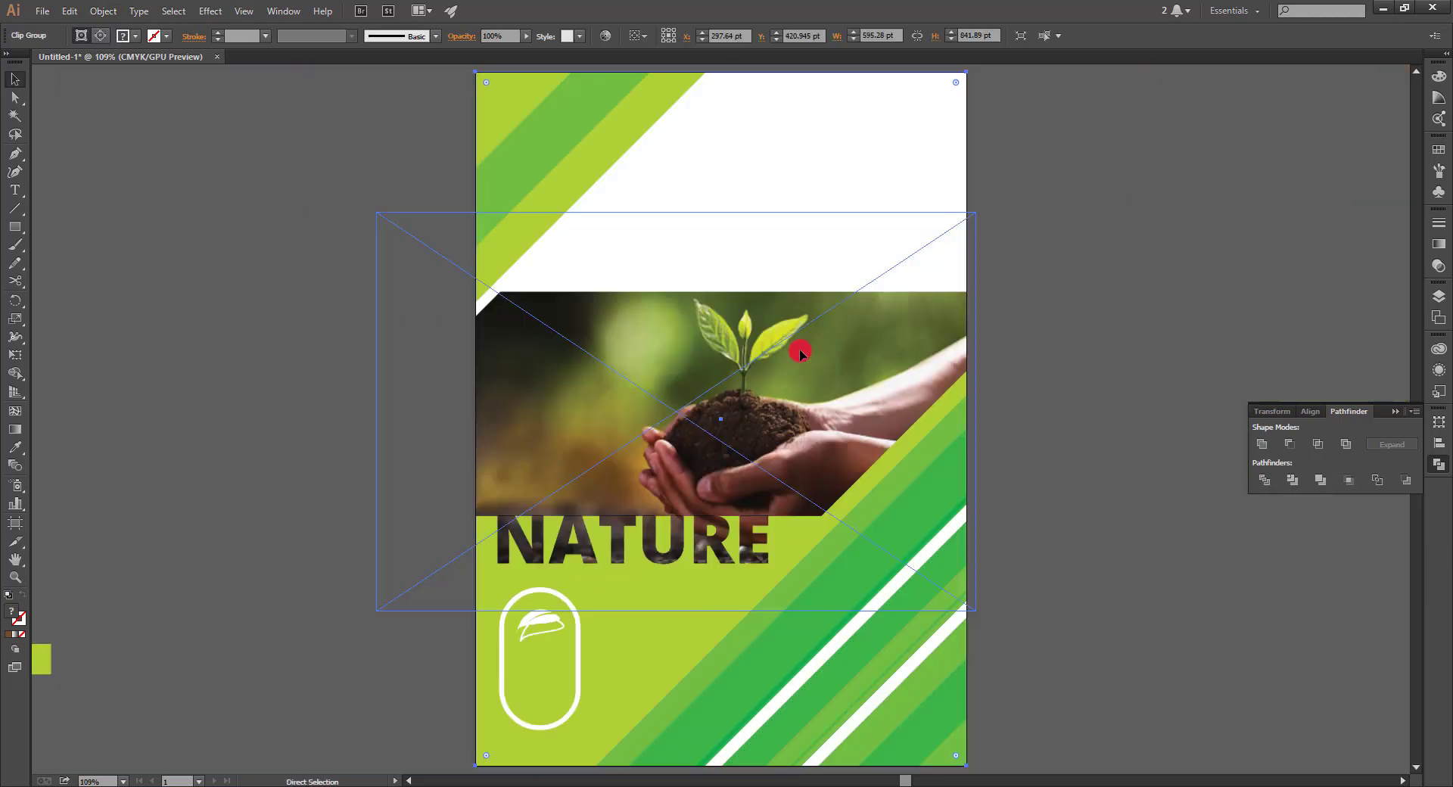
click(544, 687)
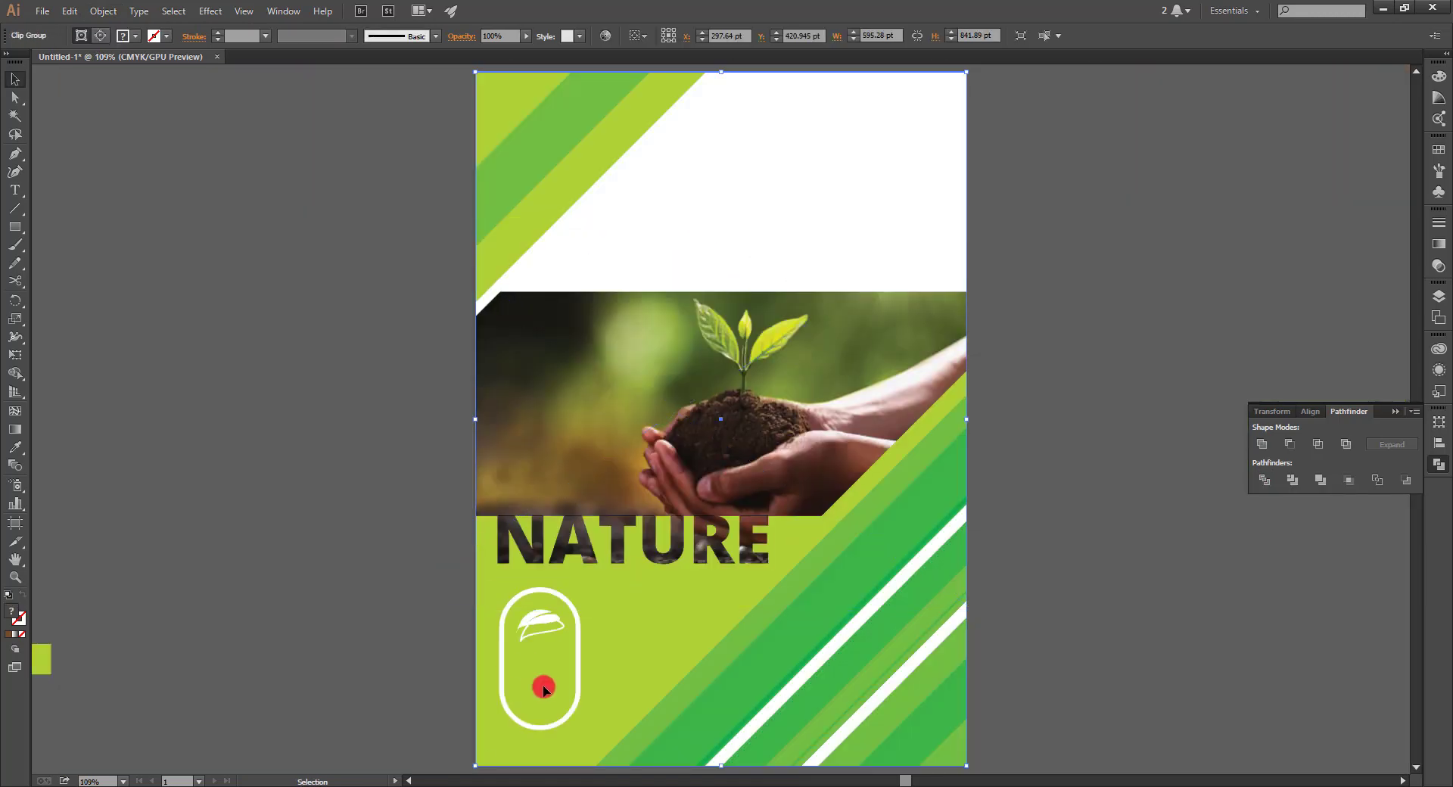
Place the LO text inside the pill and enlarge it.
click(14, 190)
click(310, 436)
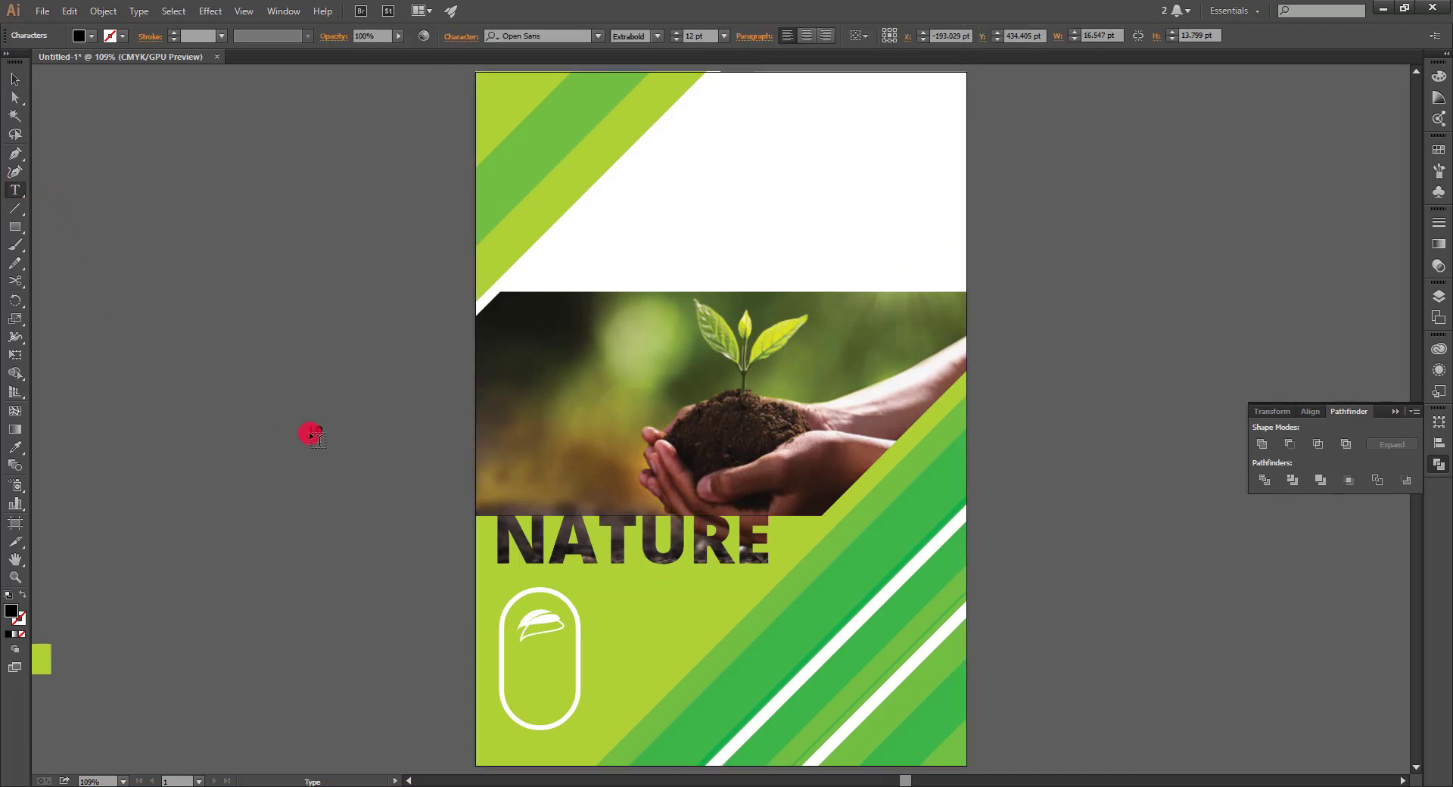
click(13, 80)
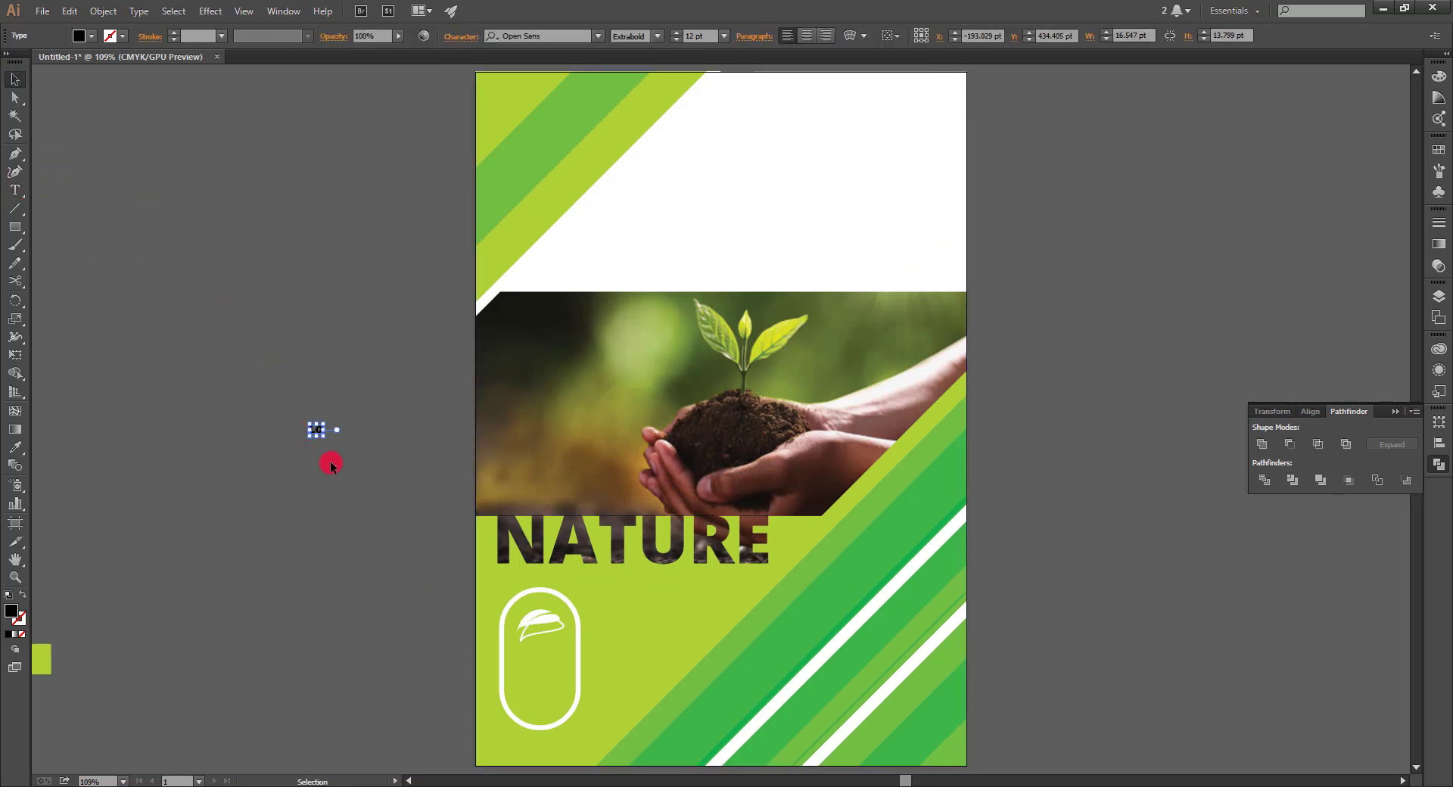
drag(318, 431, 541, 670)
ctrl+click(506, 620)
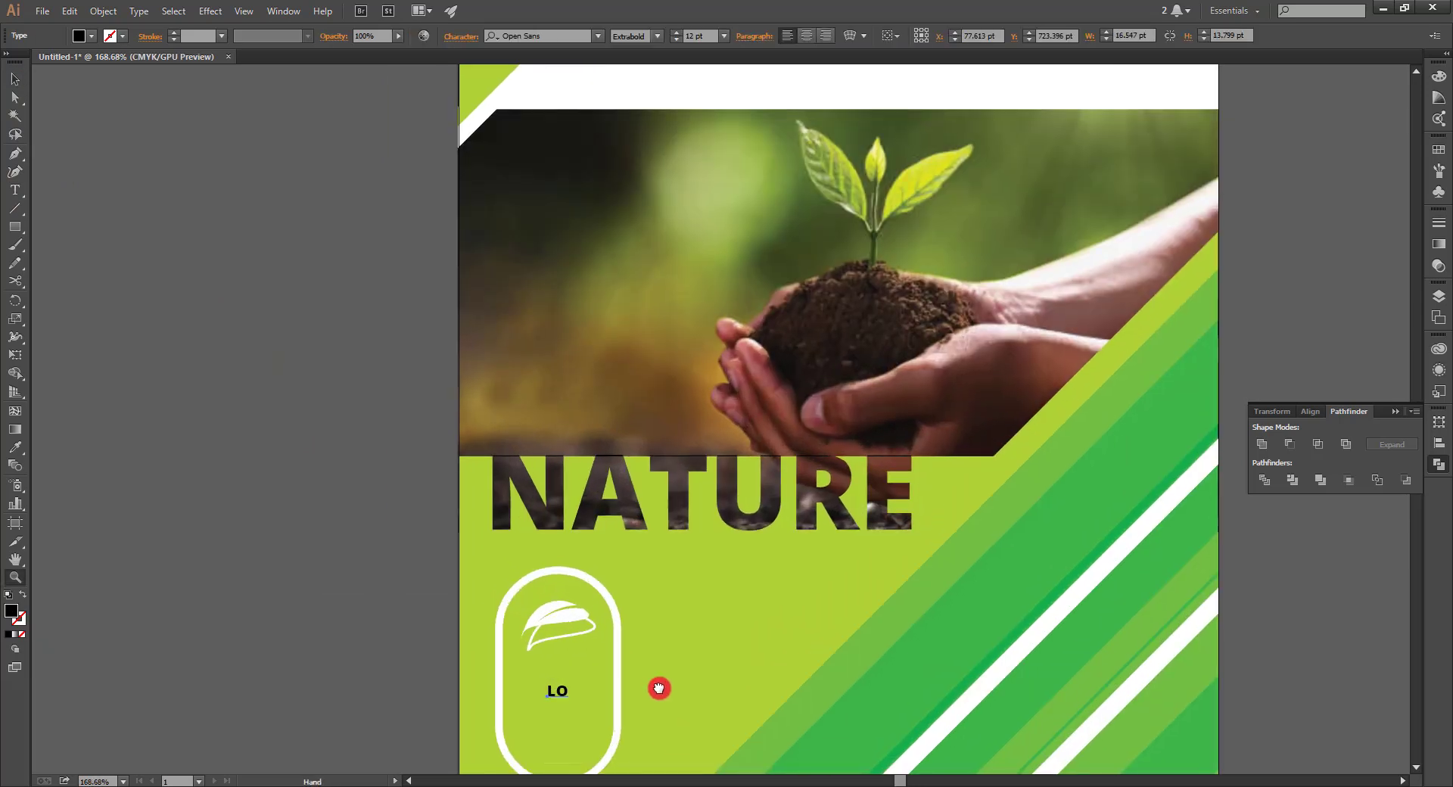
scroll(659, 687, down, 3)
scroll(520, 529, up, 3)
scroll(571, 584, up, 1)
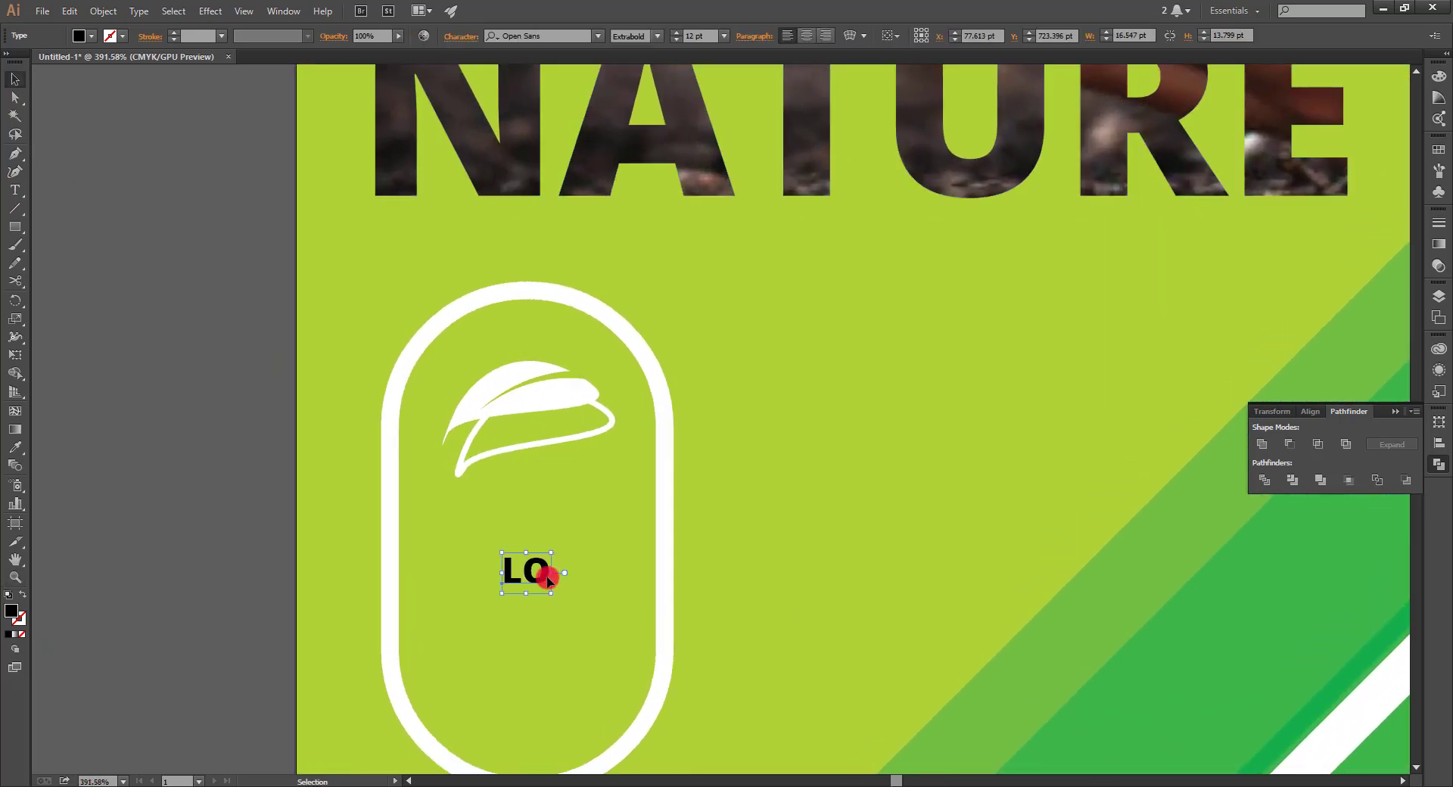
mouse_move(548, 579)
mouse_down()
mouse_move(594, 627)
mouse_move(598, 614)
mouse_move(574, 679)
mouse_move(557, 661)
mouse_move(430, 639)
mouse_up()
Change the lower line's L to G and make the LOGO text white.
key(t)
double_click(552, 641)
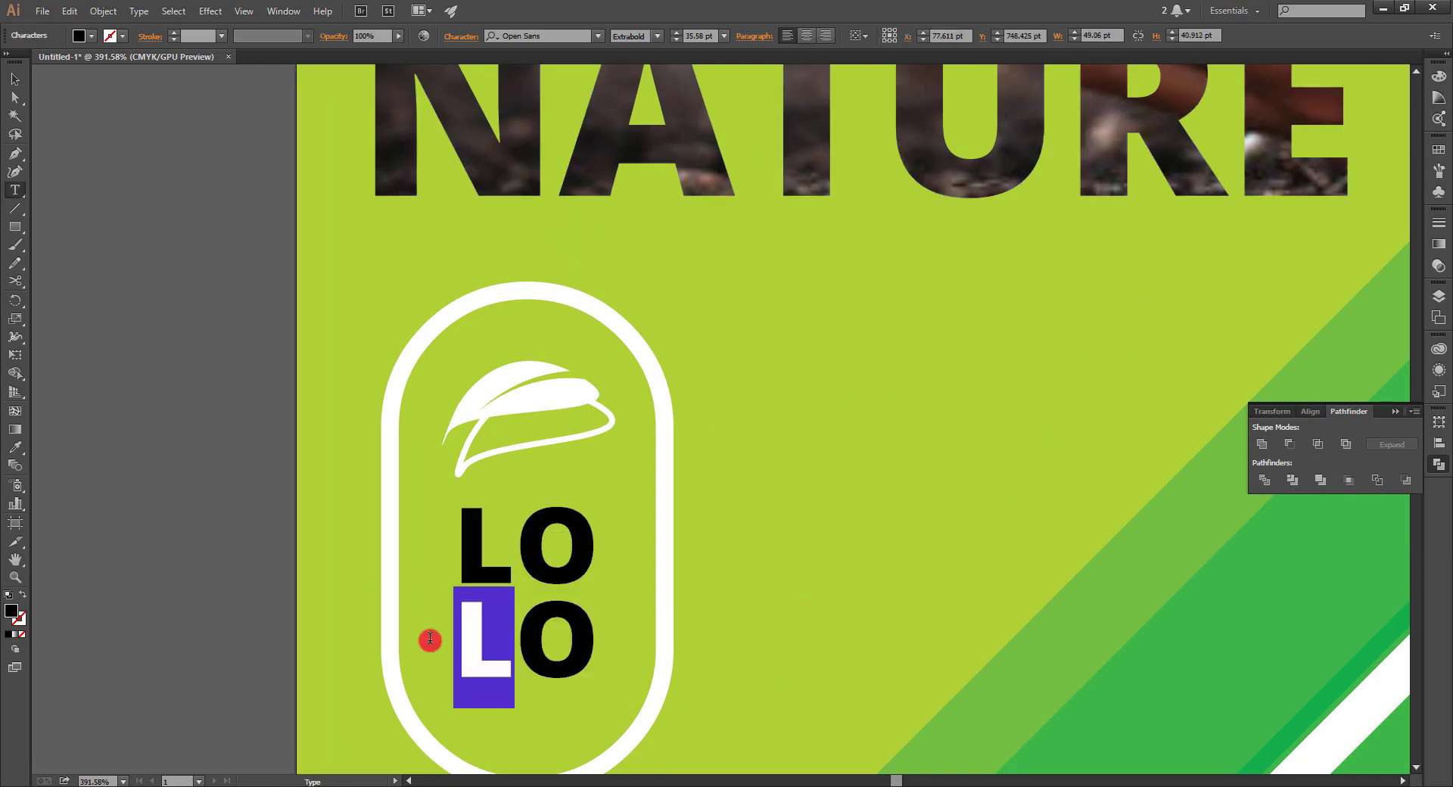
text(G)
click(14, 81)
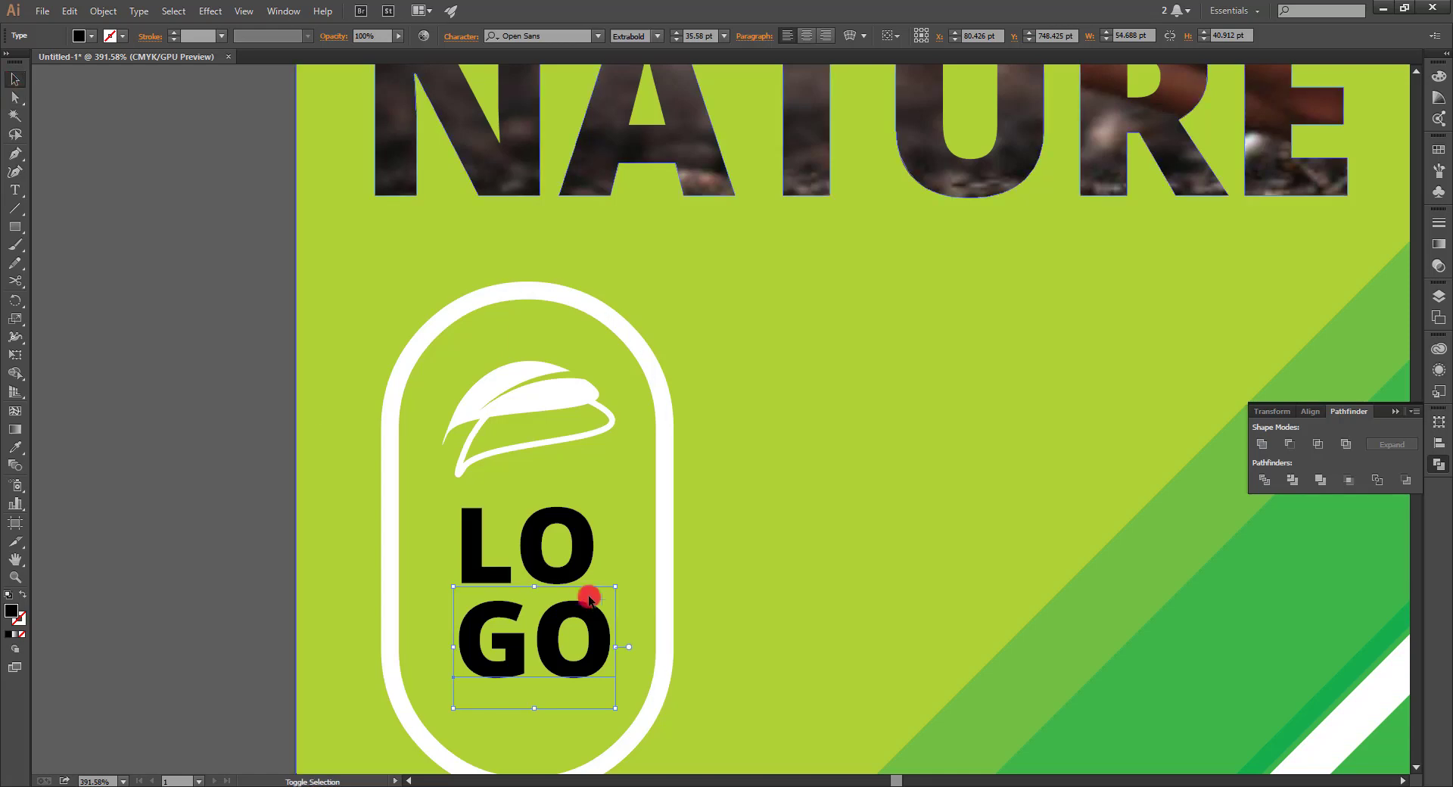
shift+click(574, 576)
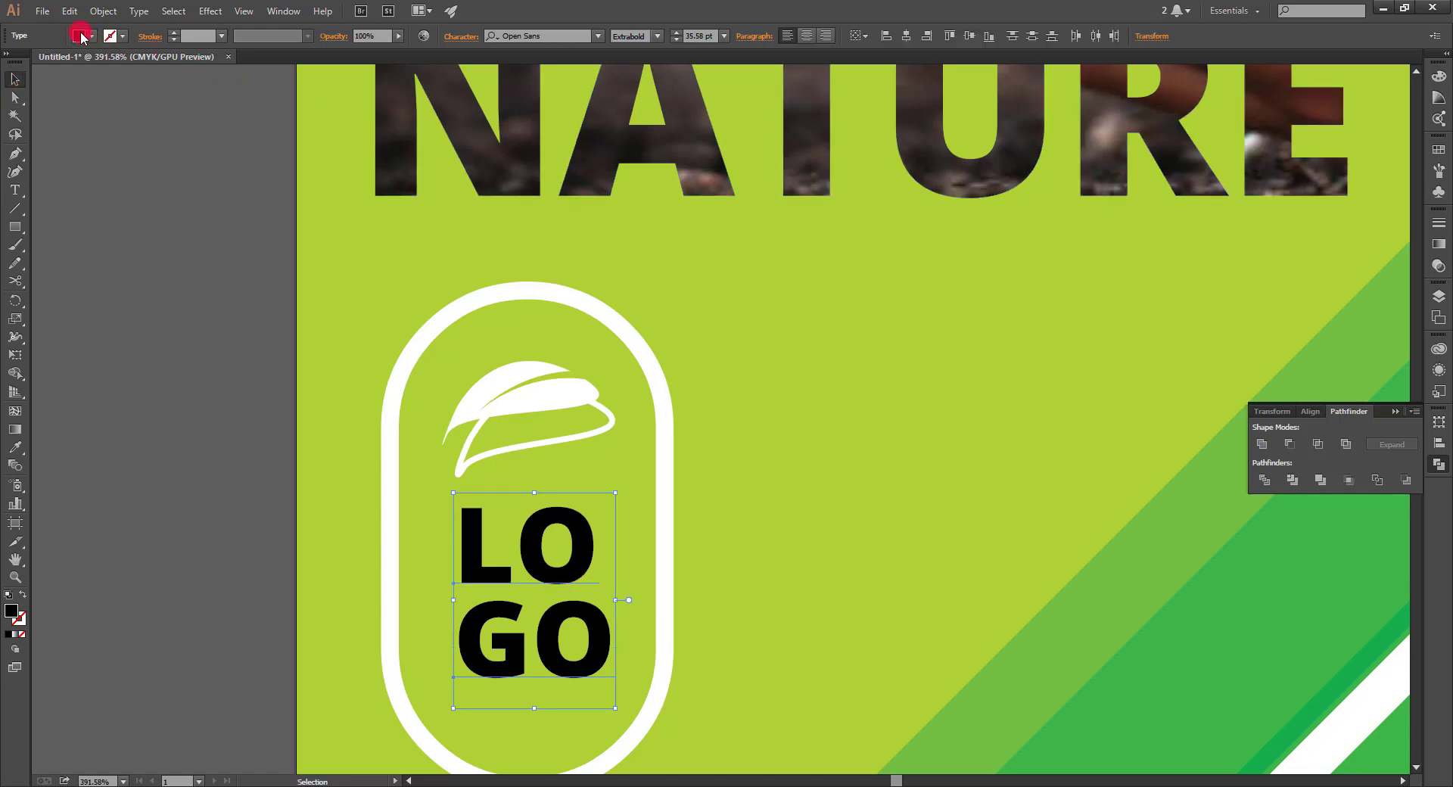
click(27, 60)
click(162, 279)
Centre-align the LO and GO lines and move them to the pill's centre.
drag(525, 731, 505, 651)
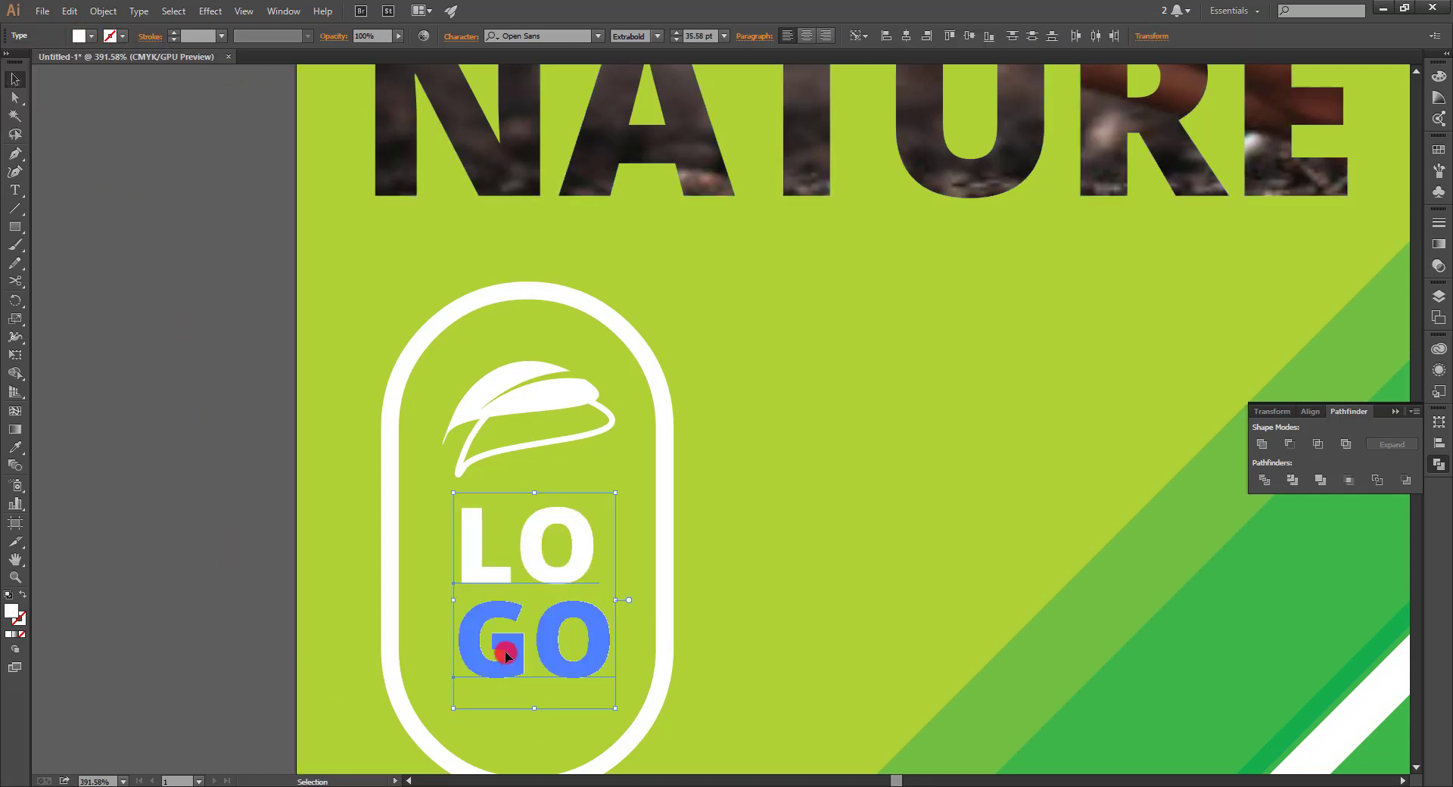
shift+click(509, 632)
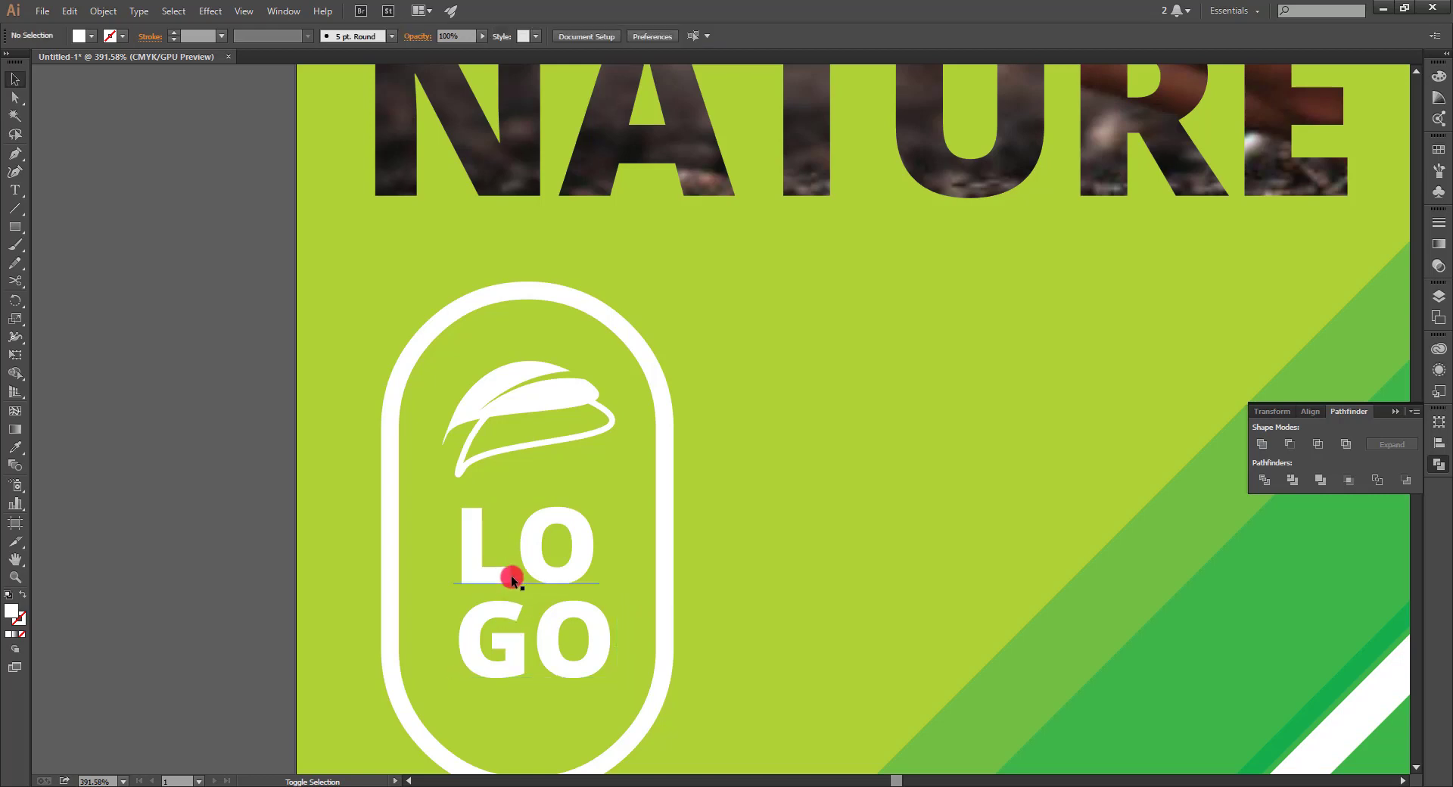
shift+click(518, 649)
click(804, 36)
click(181, 464)
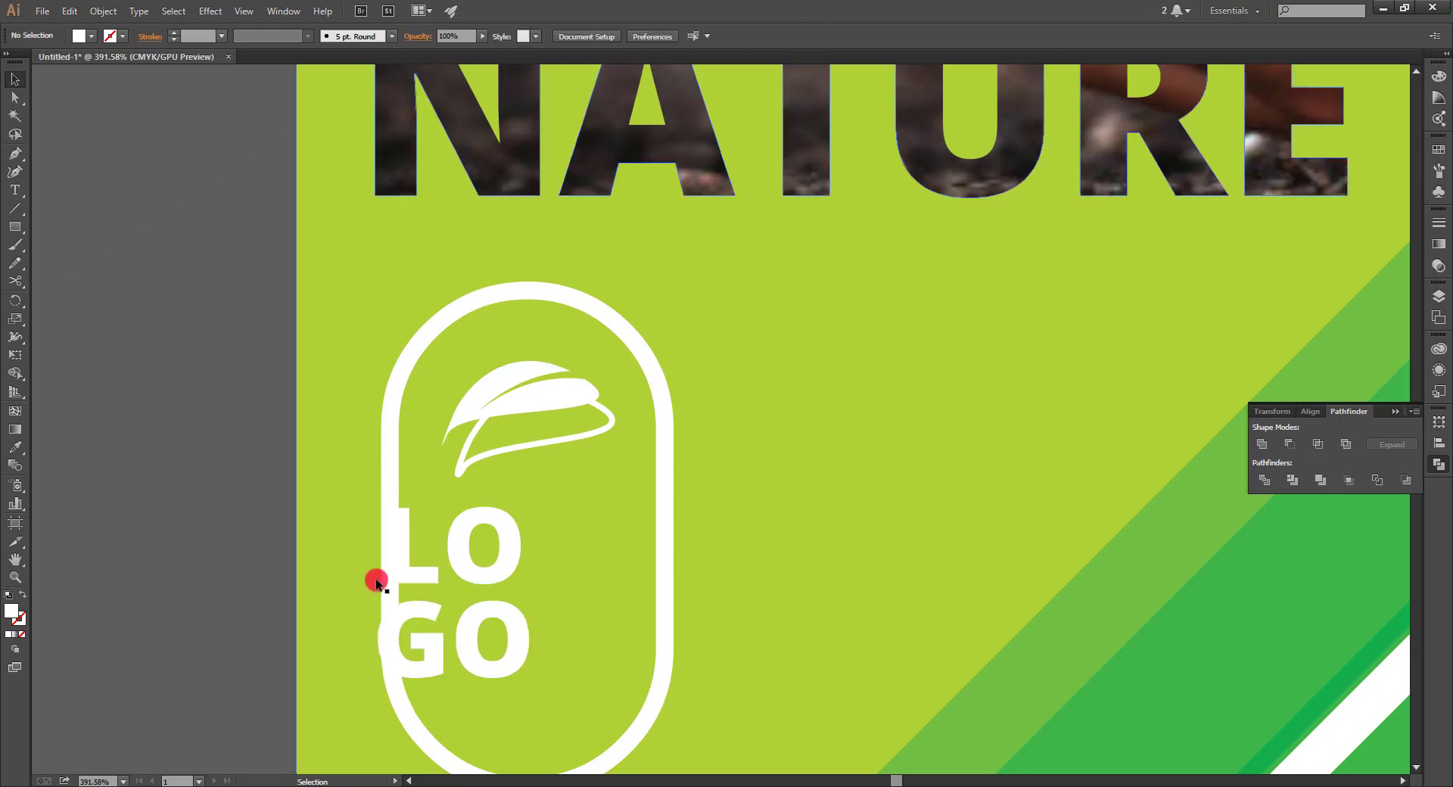
click(415, 634)
drag(444, 650, 509, 655)
click(212, 607)
Select the LOGO text with the pill and leaf and scale the whole logo down.
key(ctrl+0)
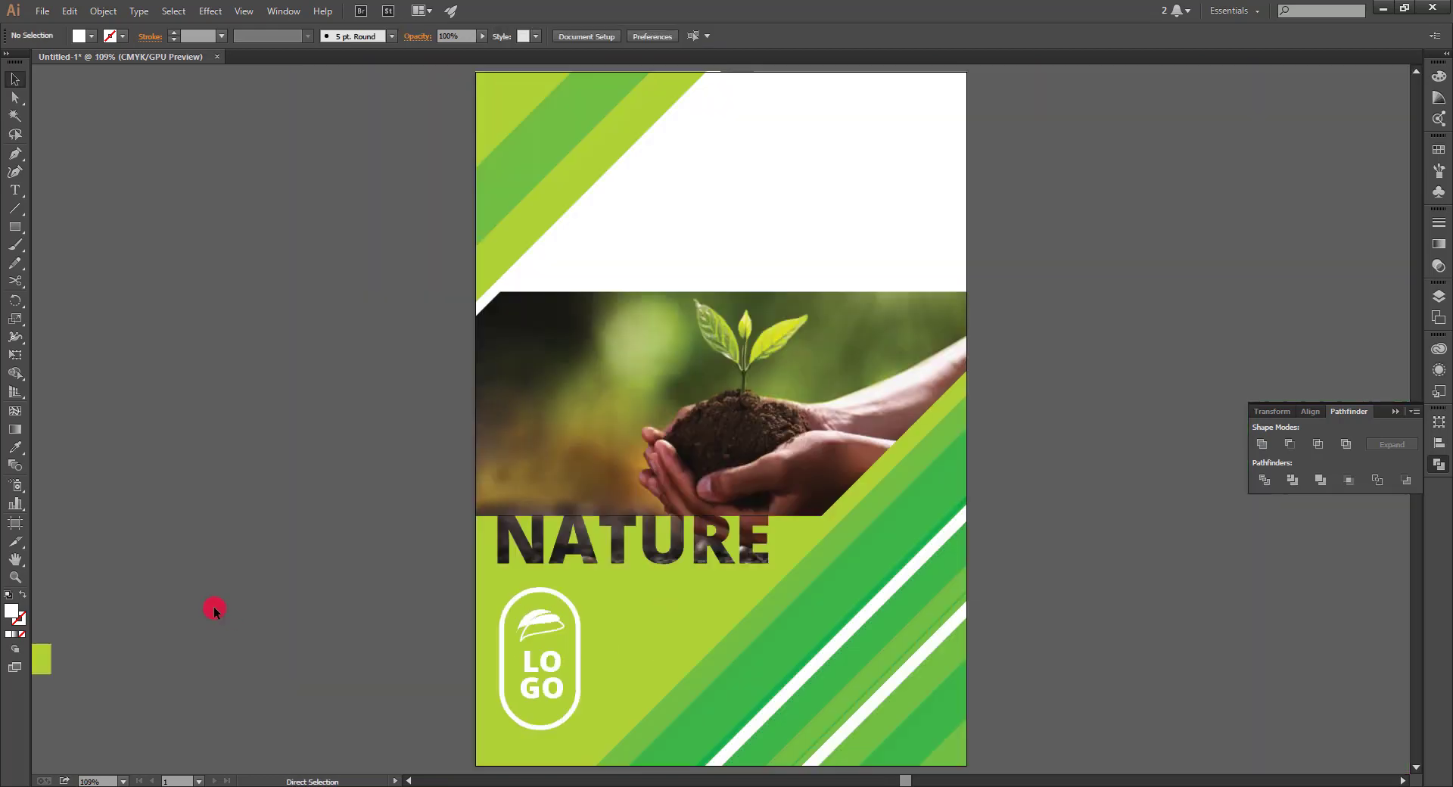
click(529, 668)
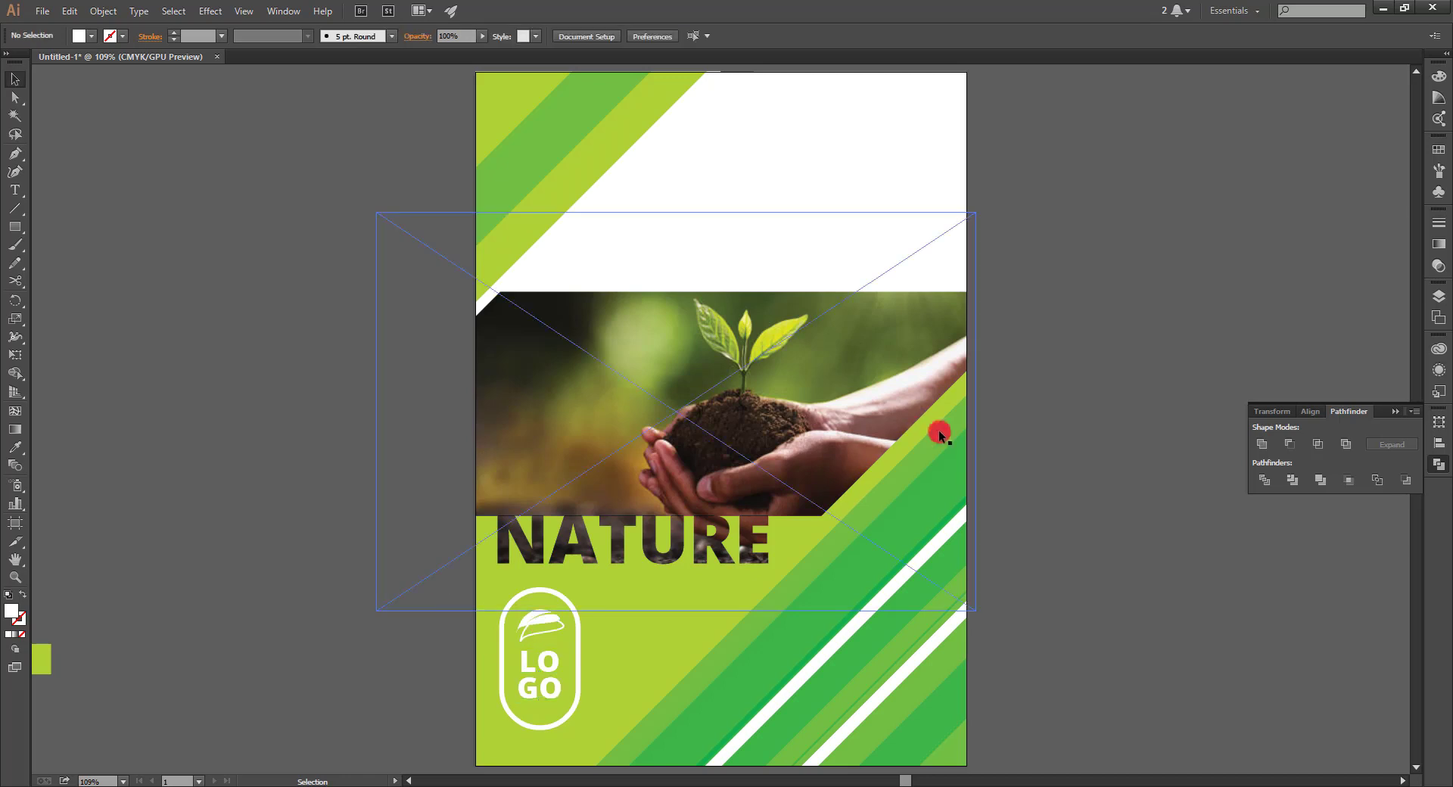
drag(1158, 182, 807, 708)
click(806, 705)
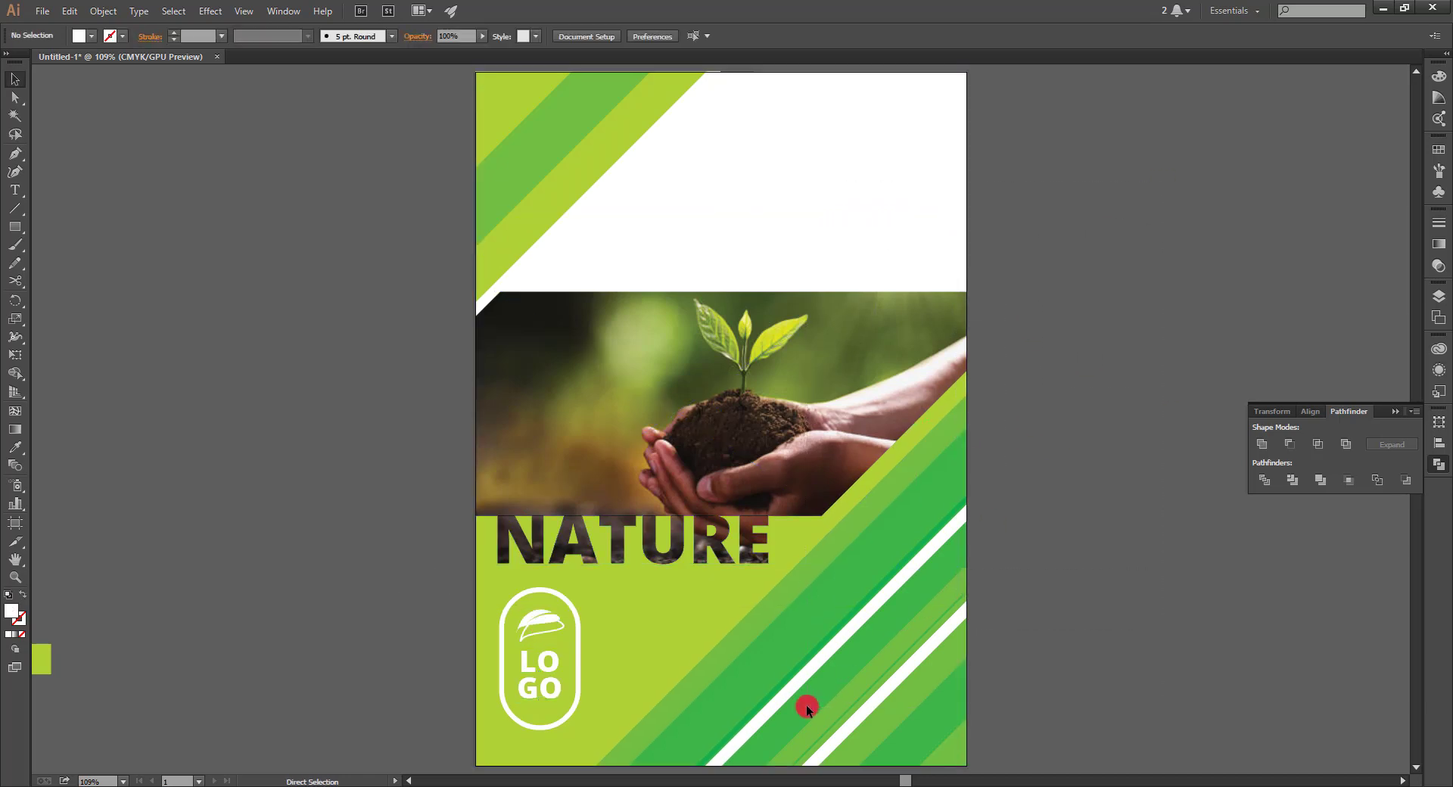
click(539, 662)
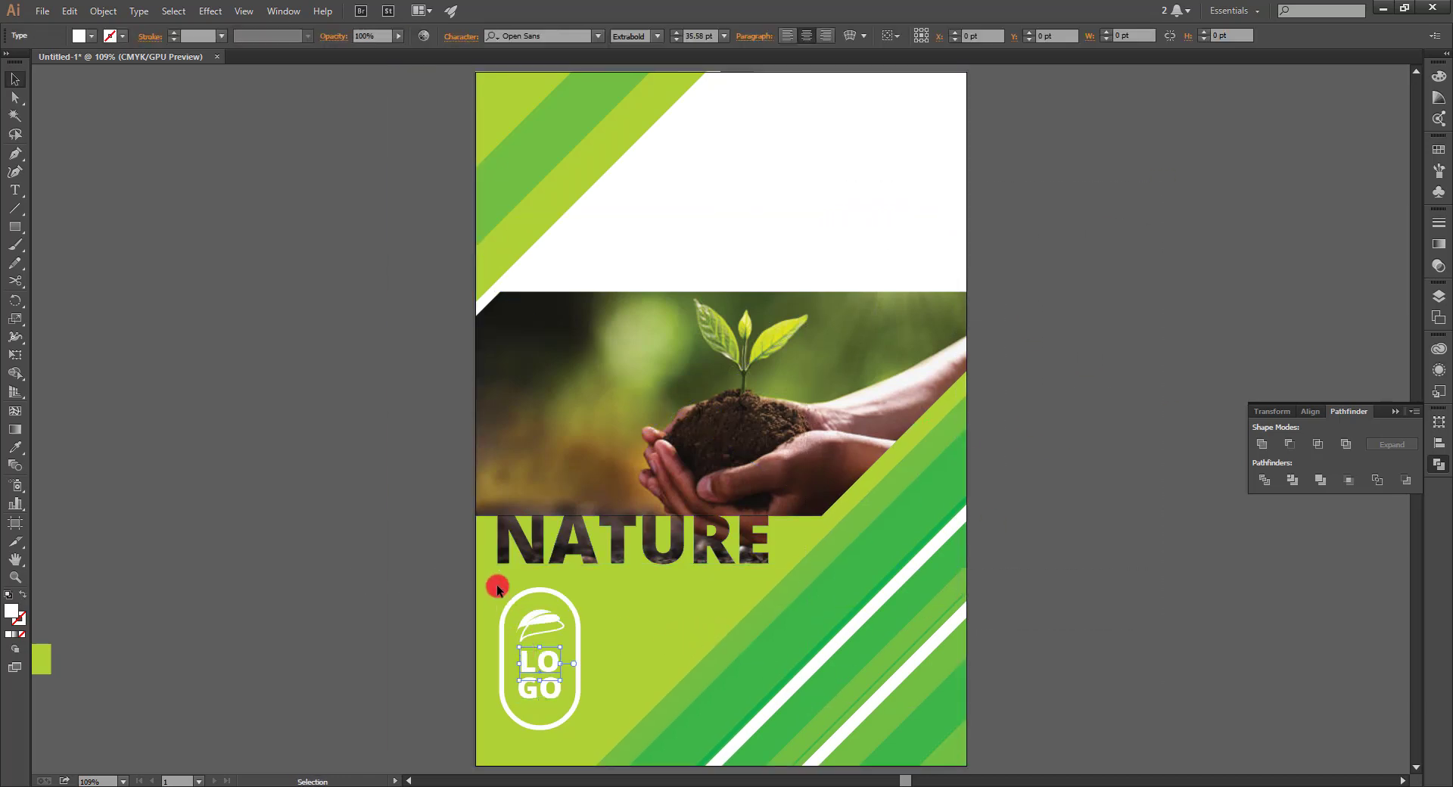
shift+click(576, 721)
drag(579, 729, 552, 691)
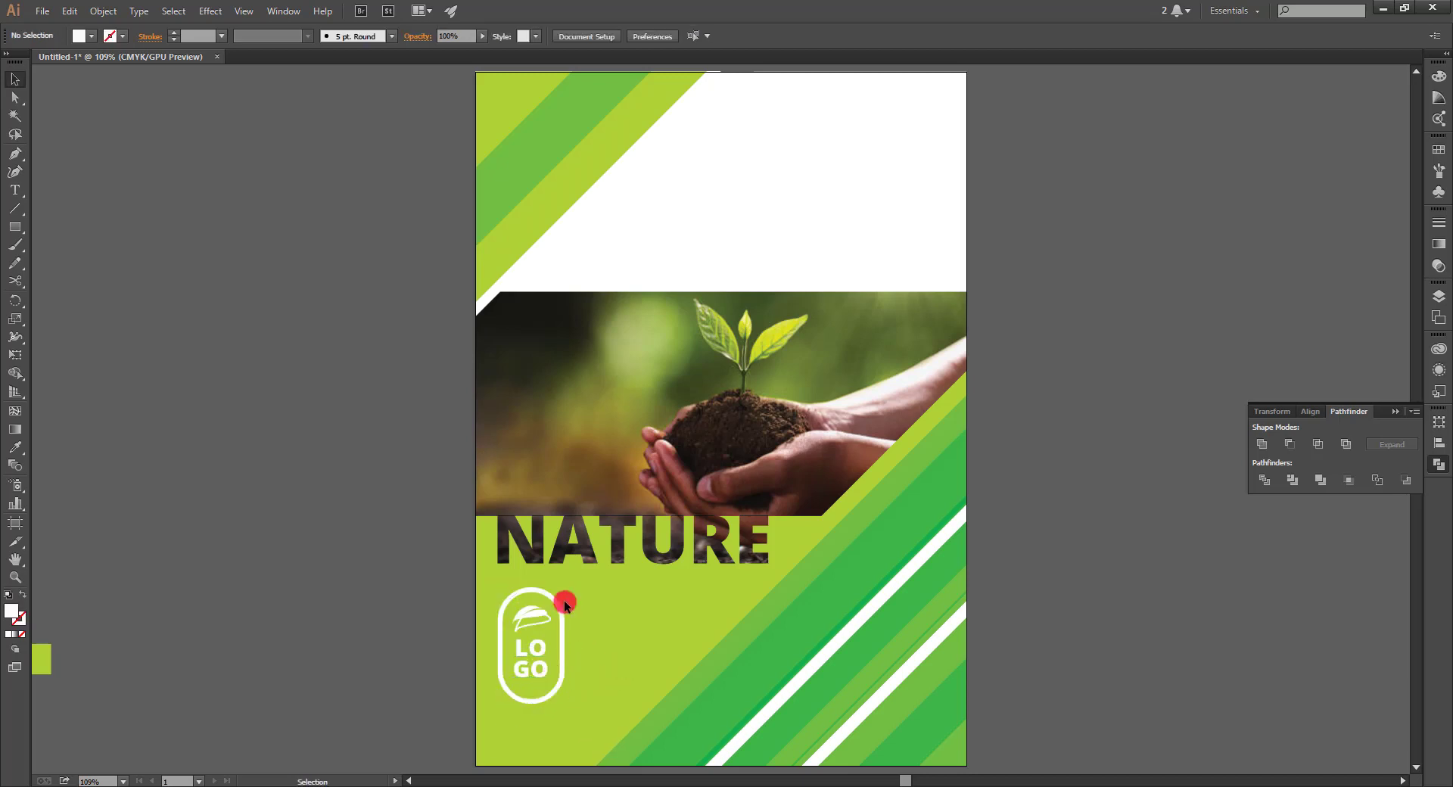
Alt-drag a copy of the logo to the poster's top right, undoing a trial green fill.
scroll(480, 751, down, 1)
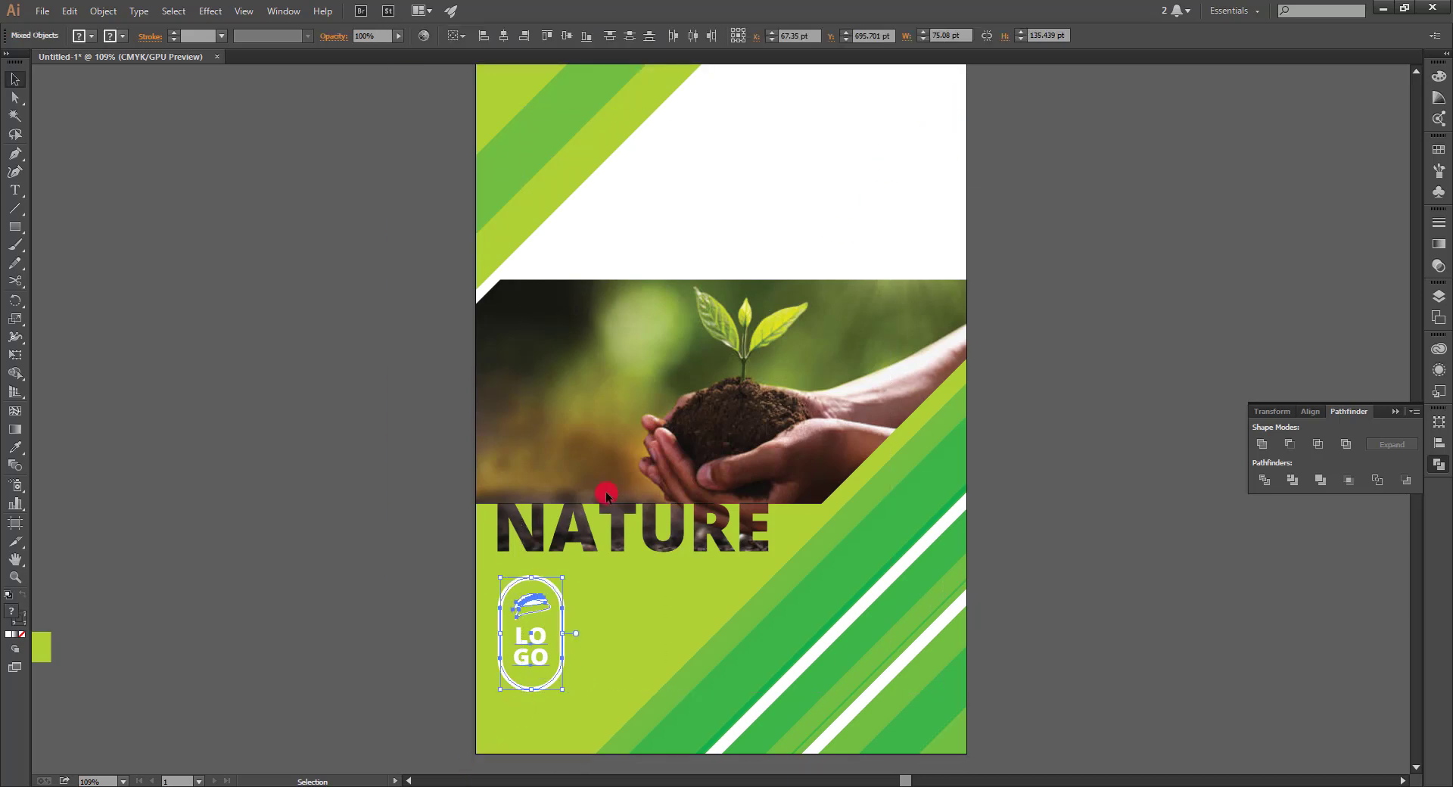
click(498, 617)
drag(535, 652, 909, 145)
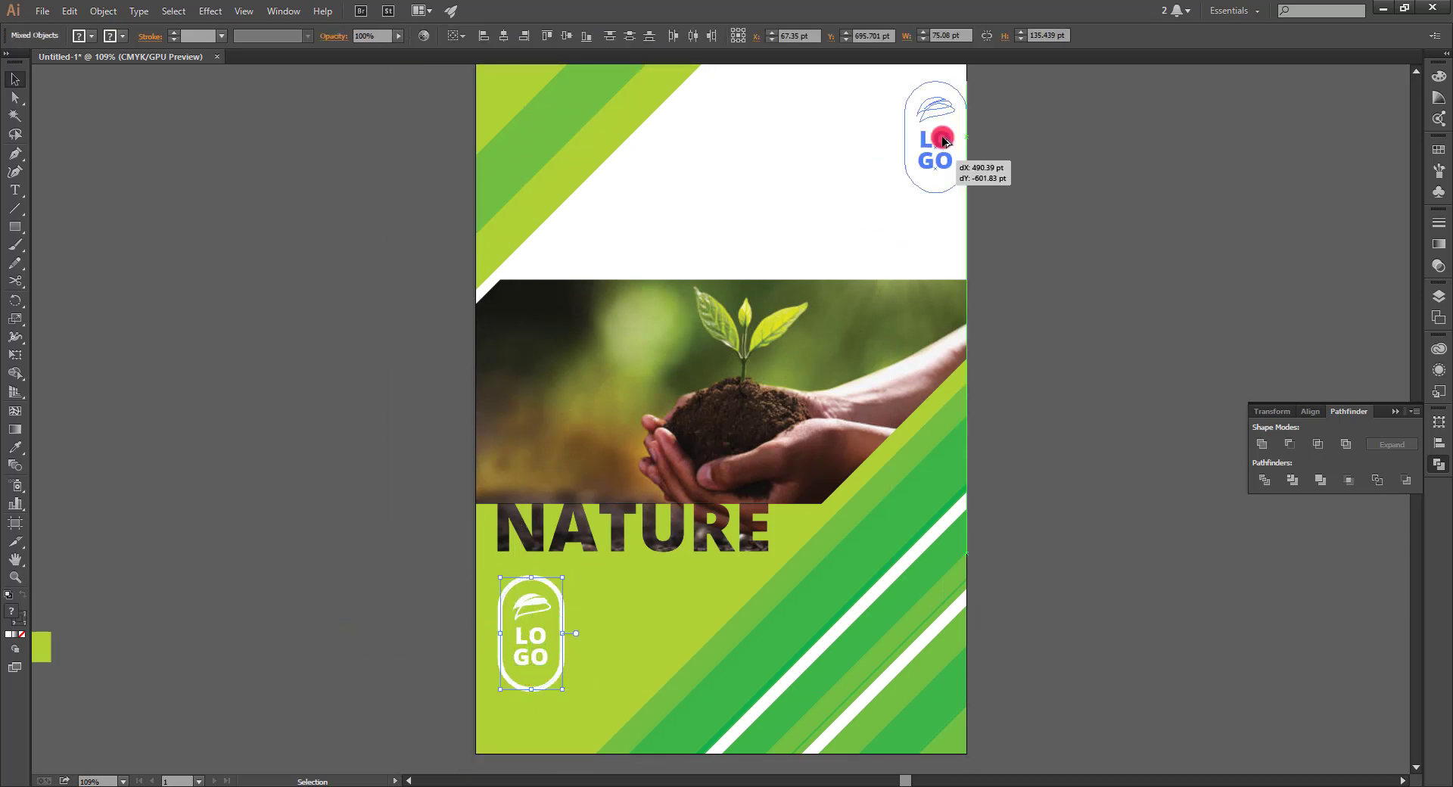
click(110, 35)
click(52, 72)
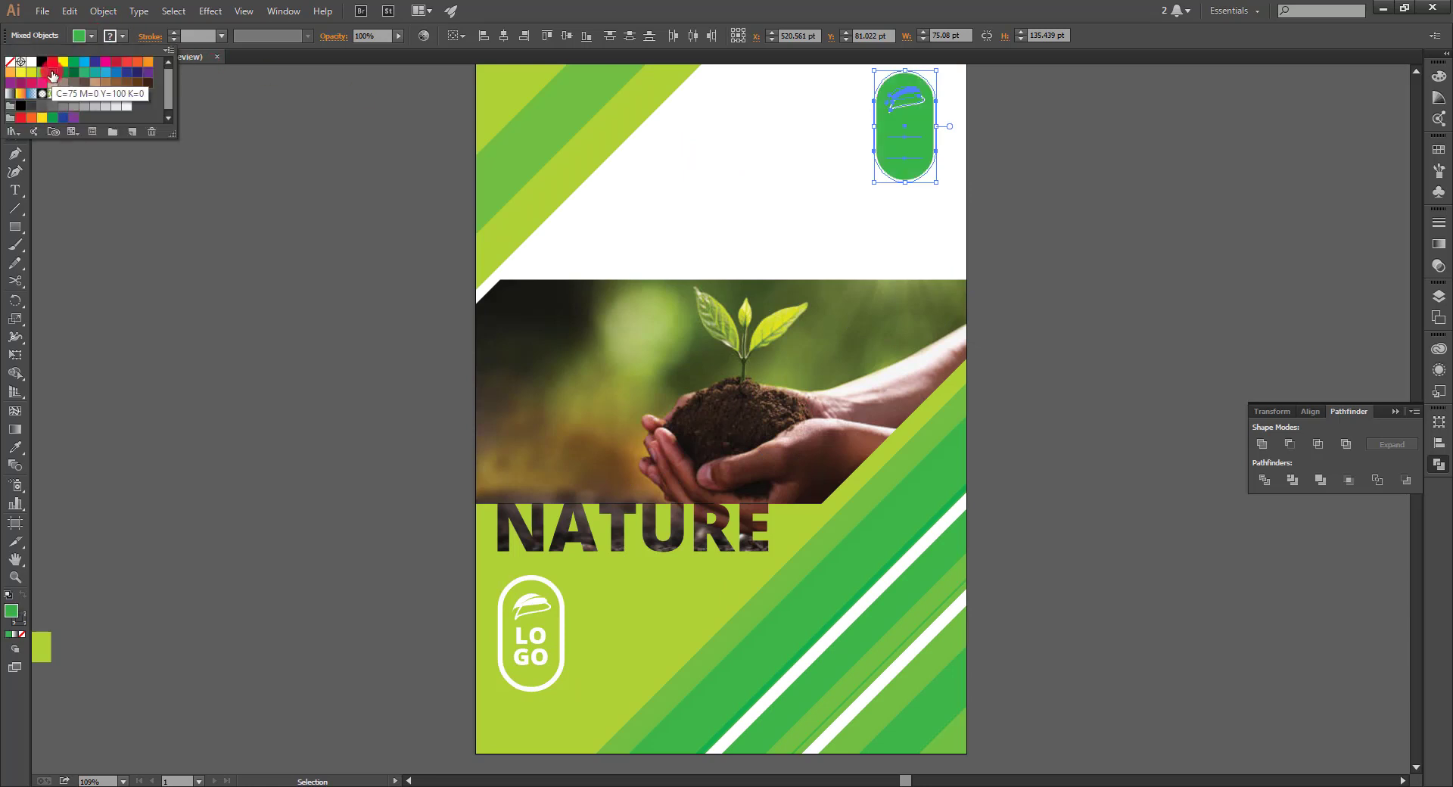
click(149, 315)
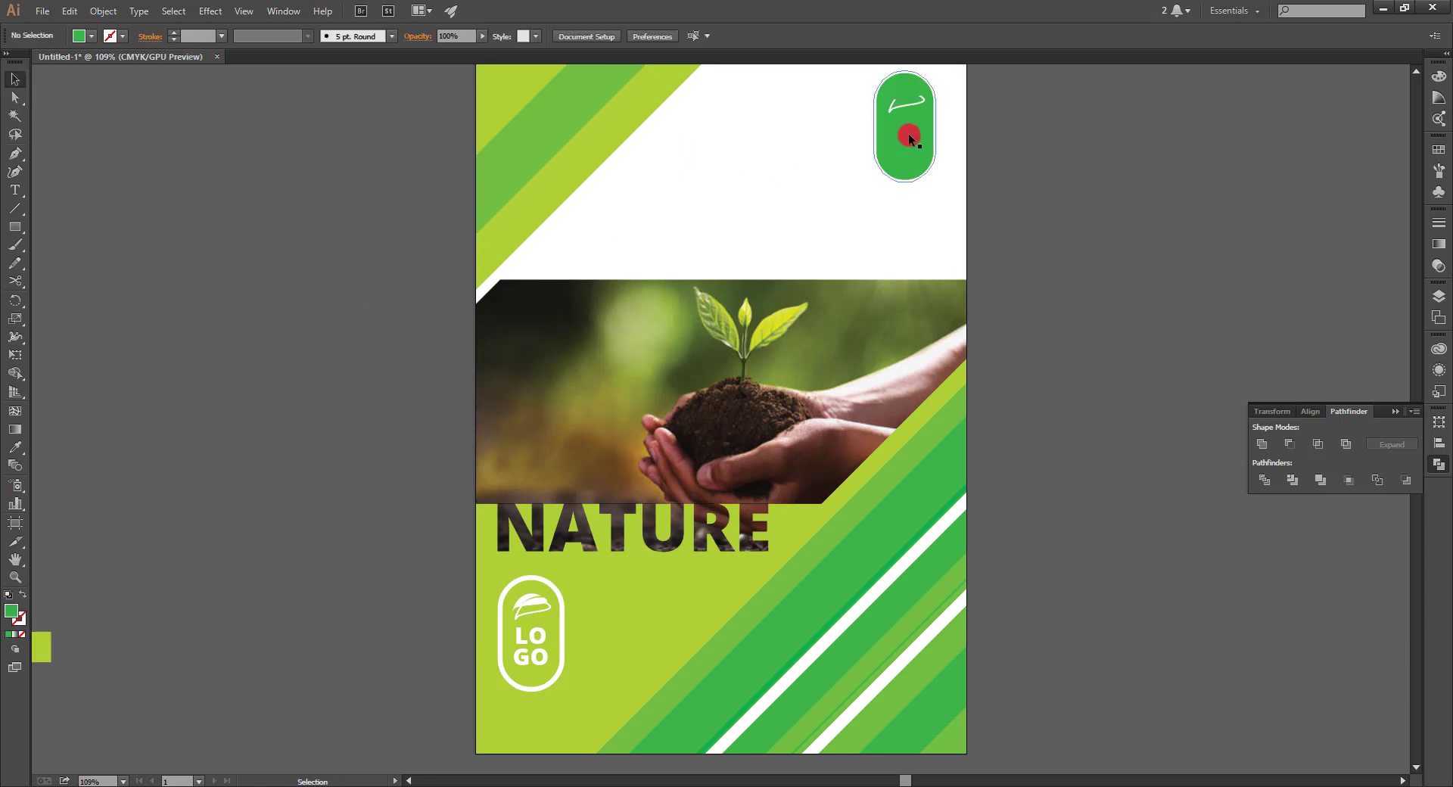
click(1007, 140)
key(ctrl+z)
Give the copied logo's leaf a green fill and a green stroke.
click(908, 97)
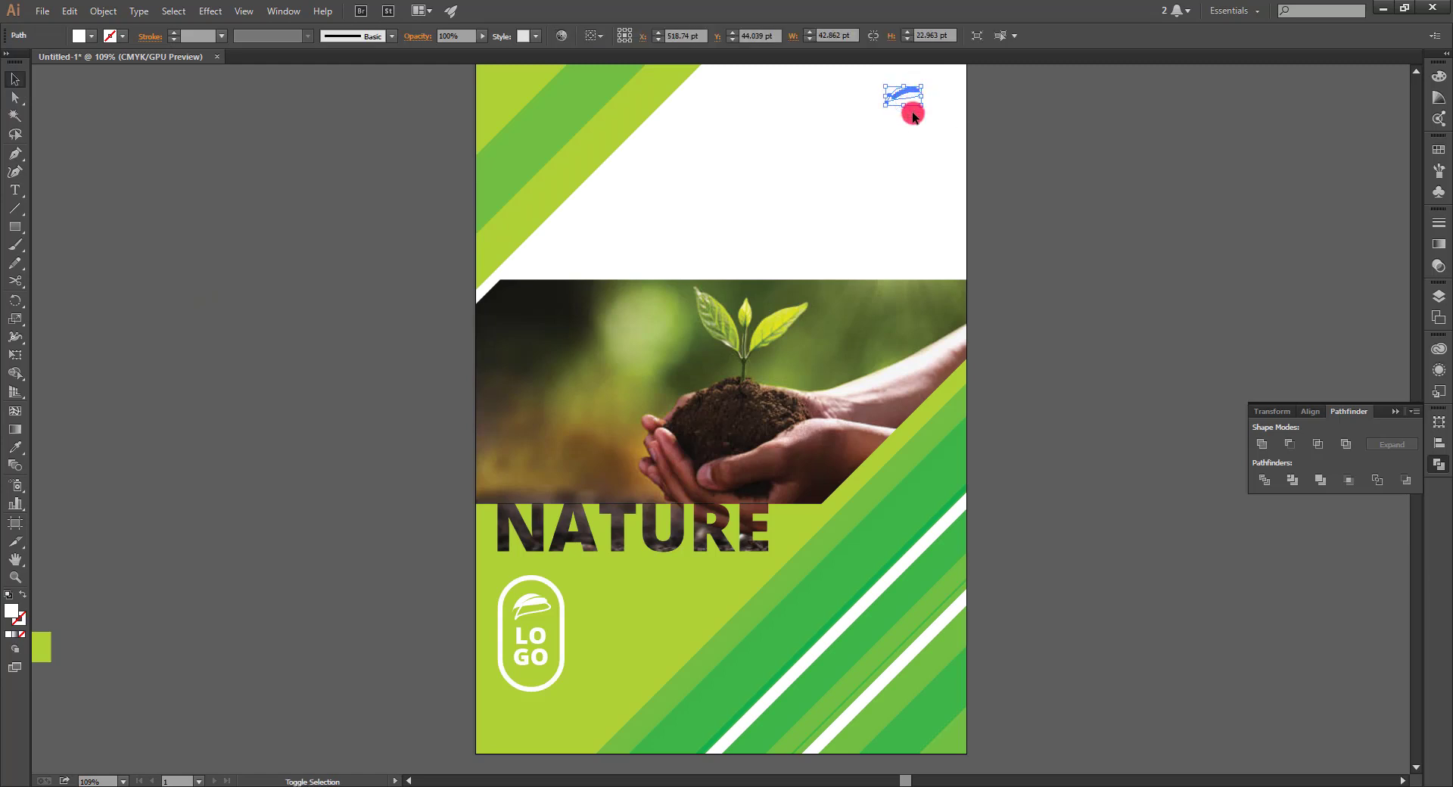
click(57, 83)
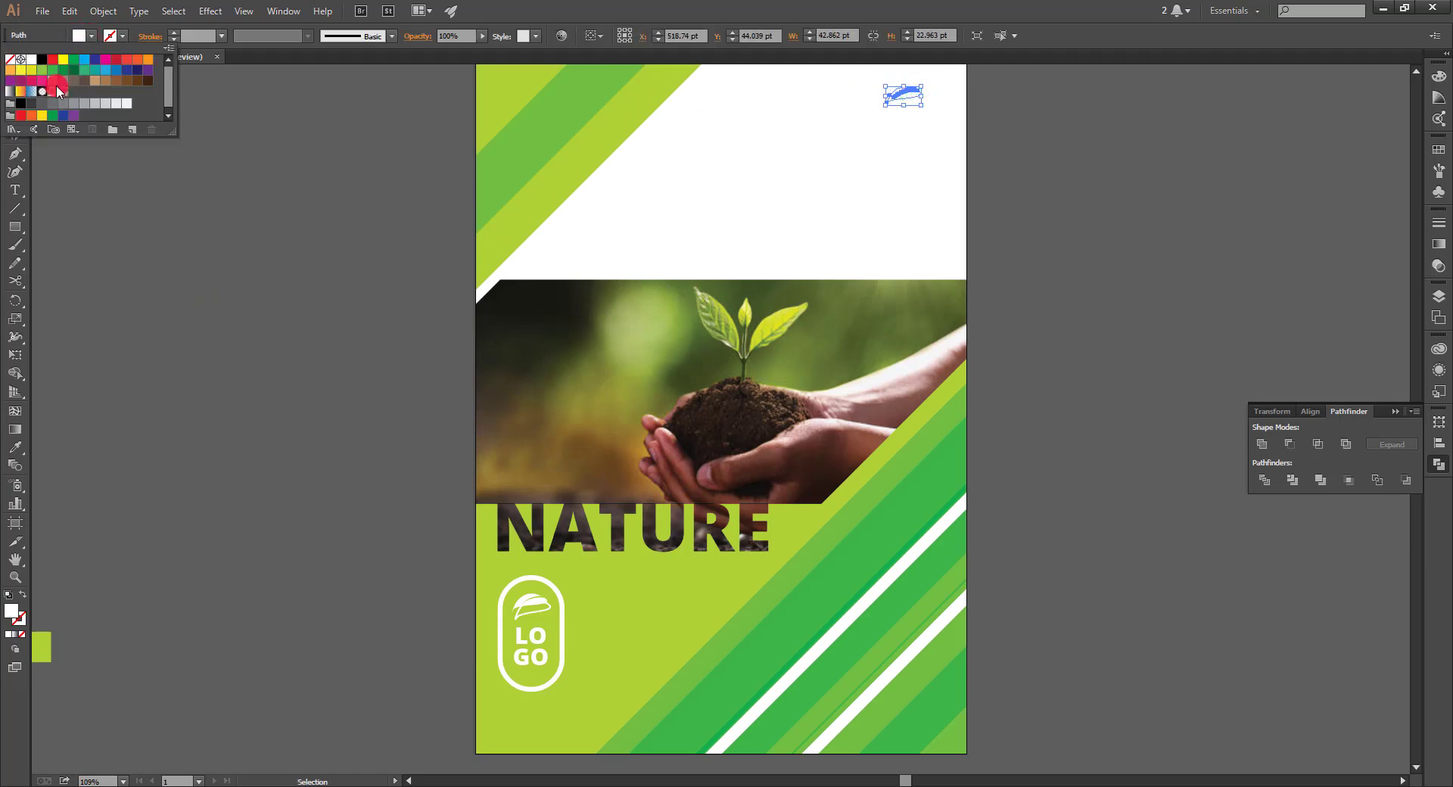
click(107, 162)
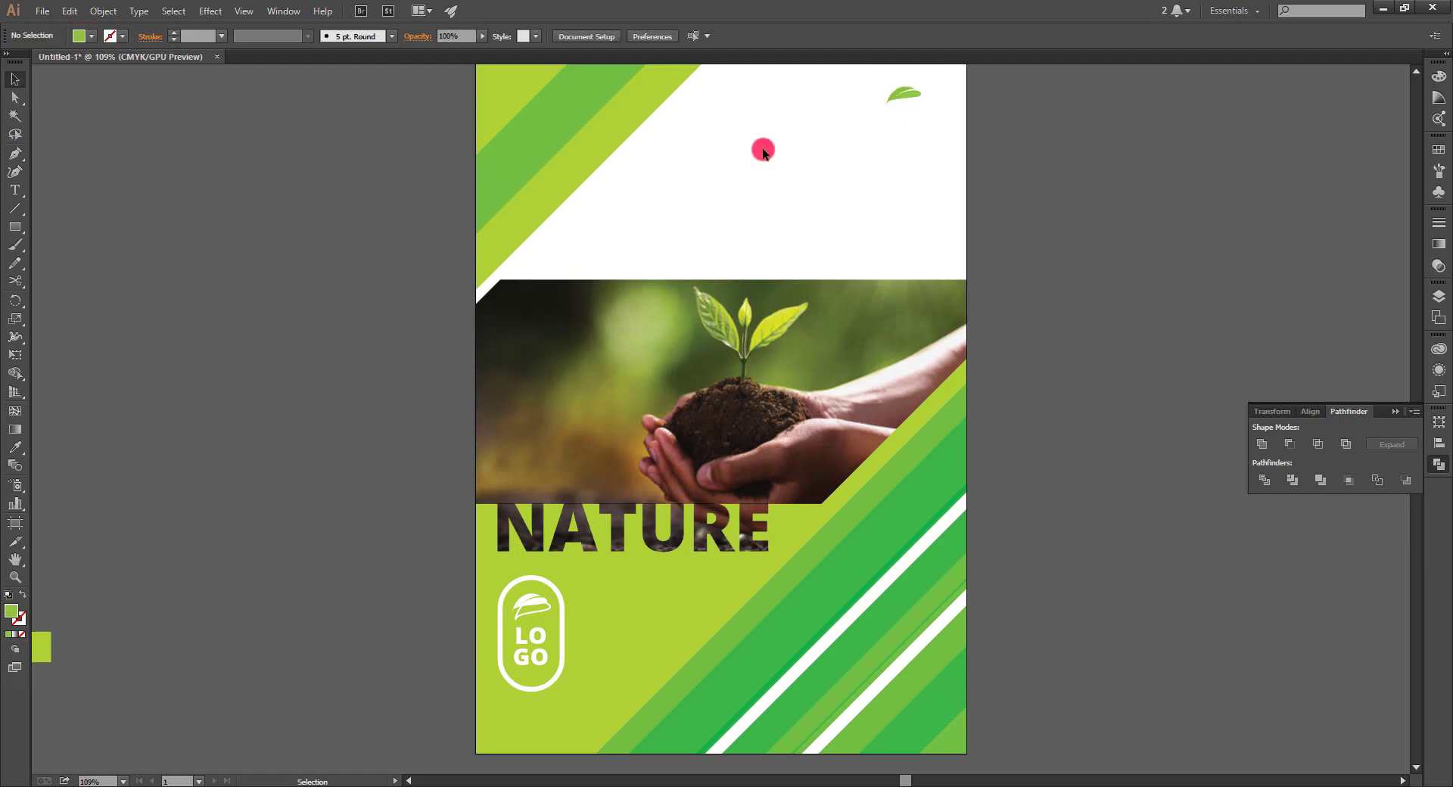
click(927, 104)
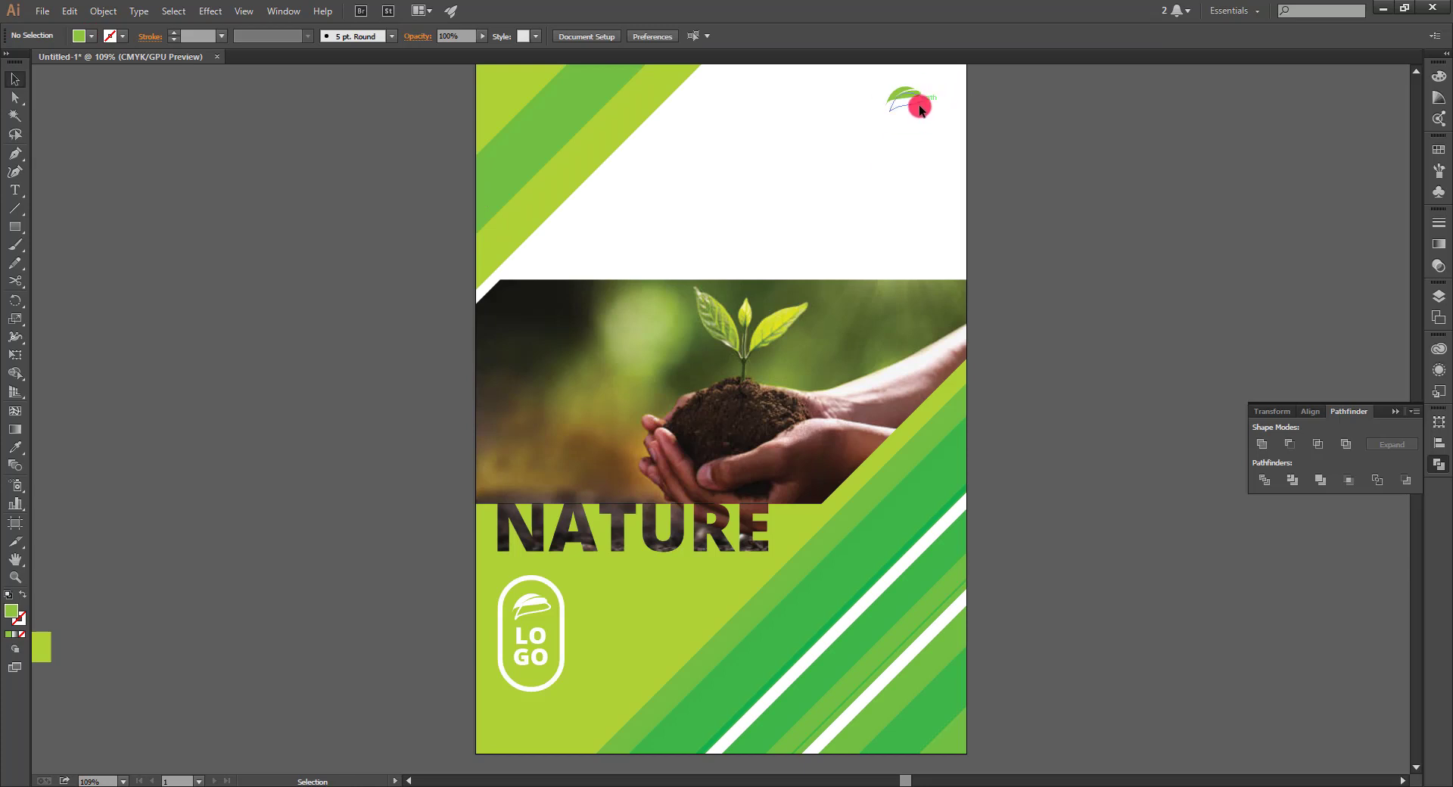
click(113, 38)
click(54, 86)
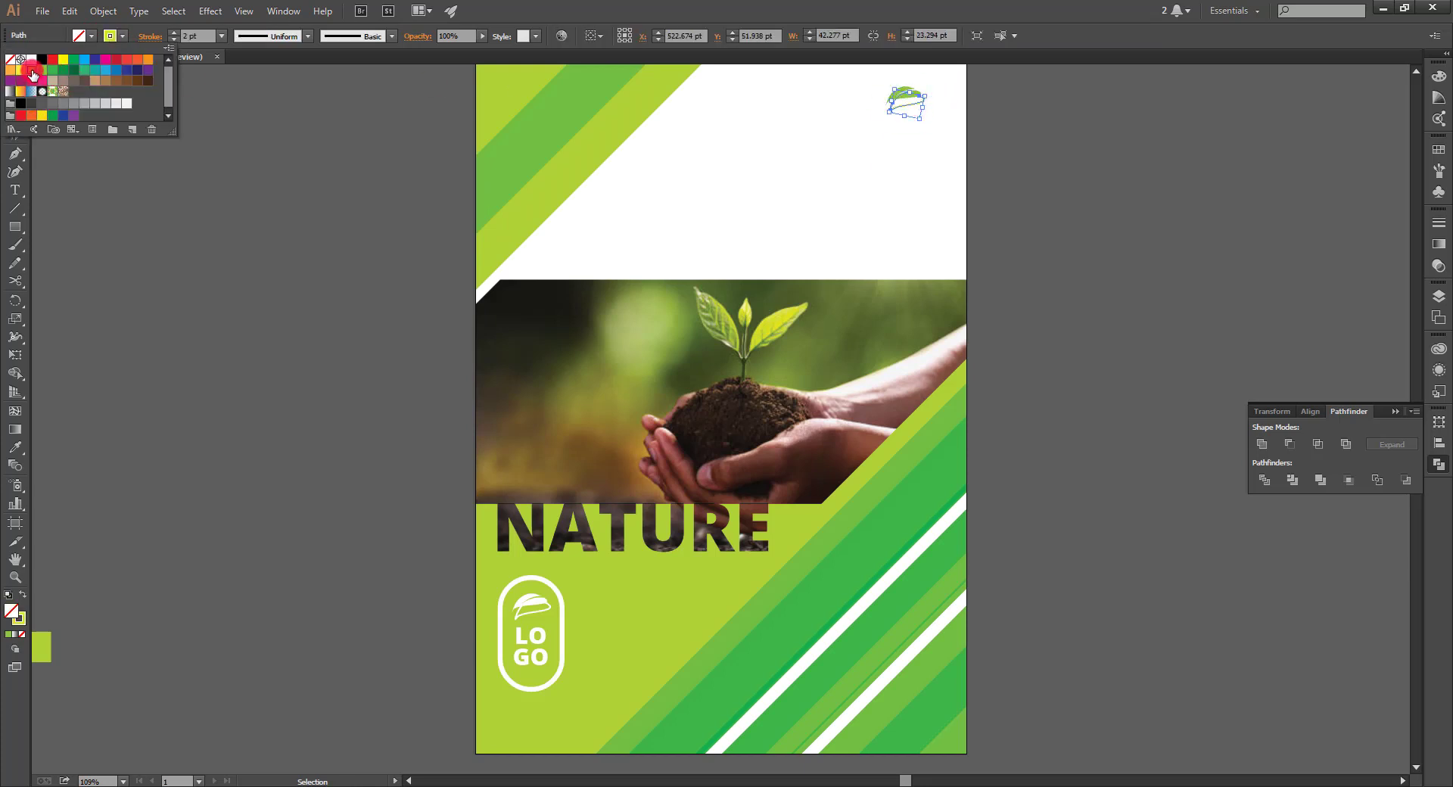
click(31, 71)
click(434, 212)
click(967, 225)
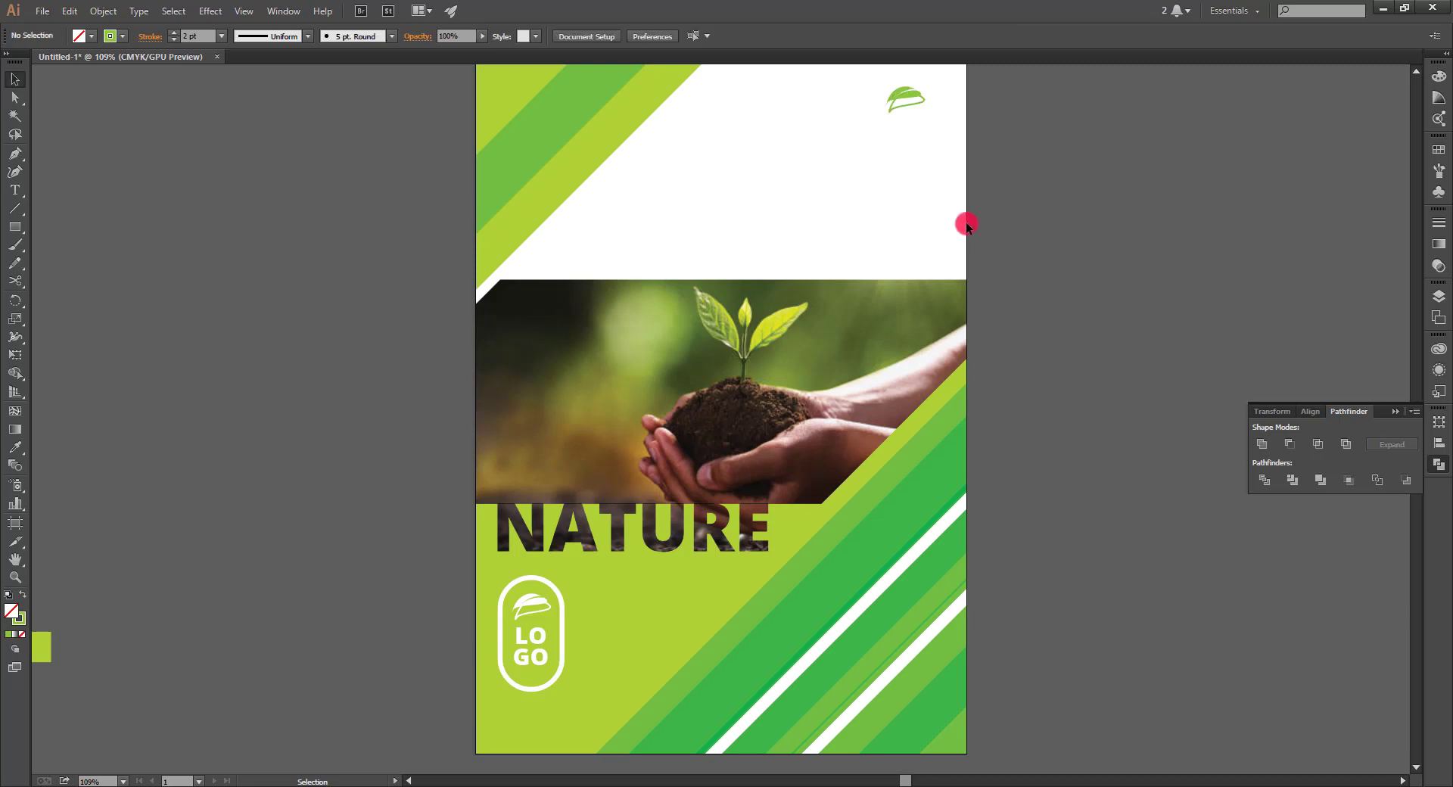
Make the copied logo's pill outline and LOGO text green.
drag(949, 137, 885, 172)
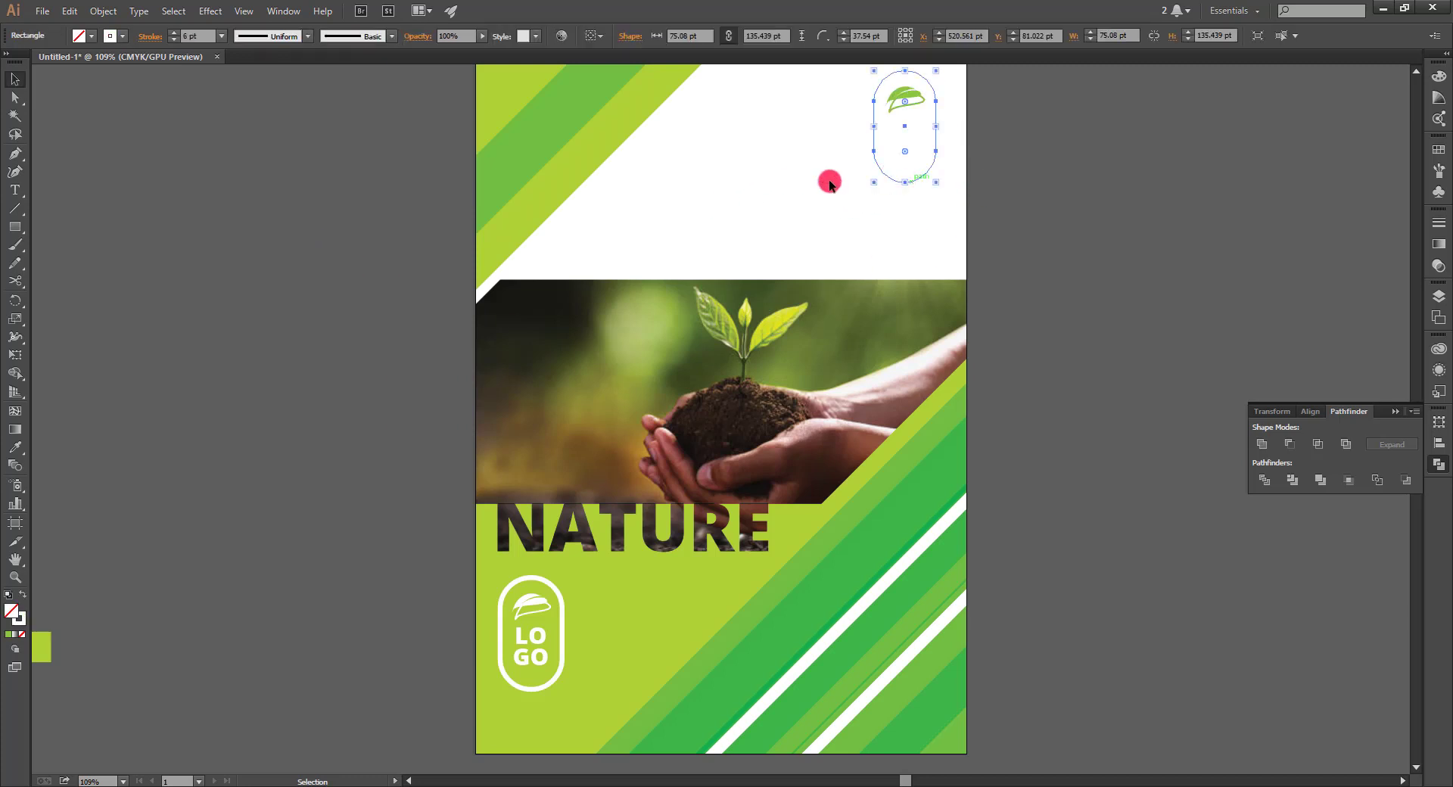
click(125, 36)
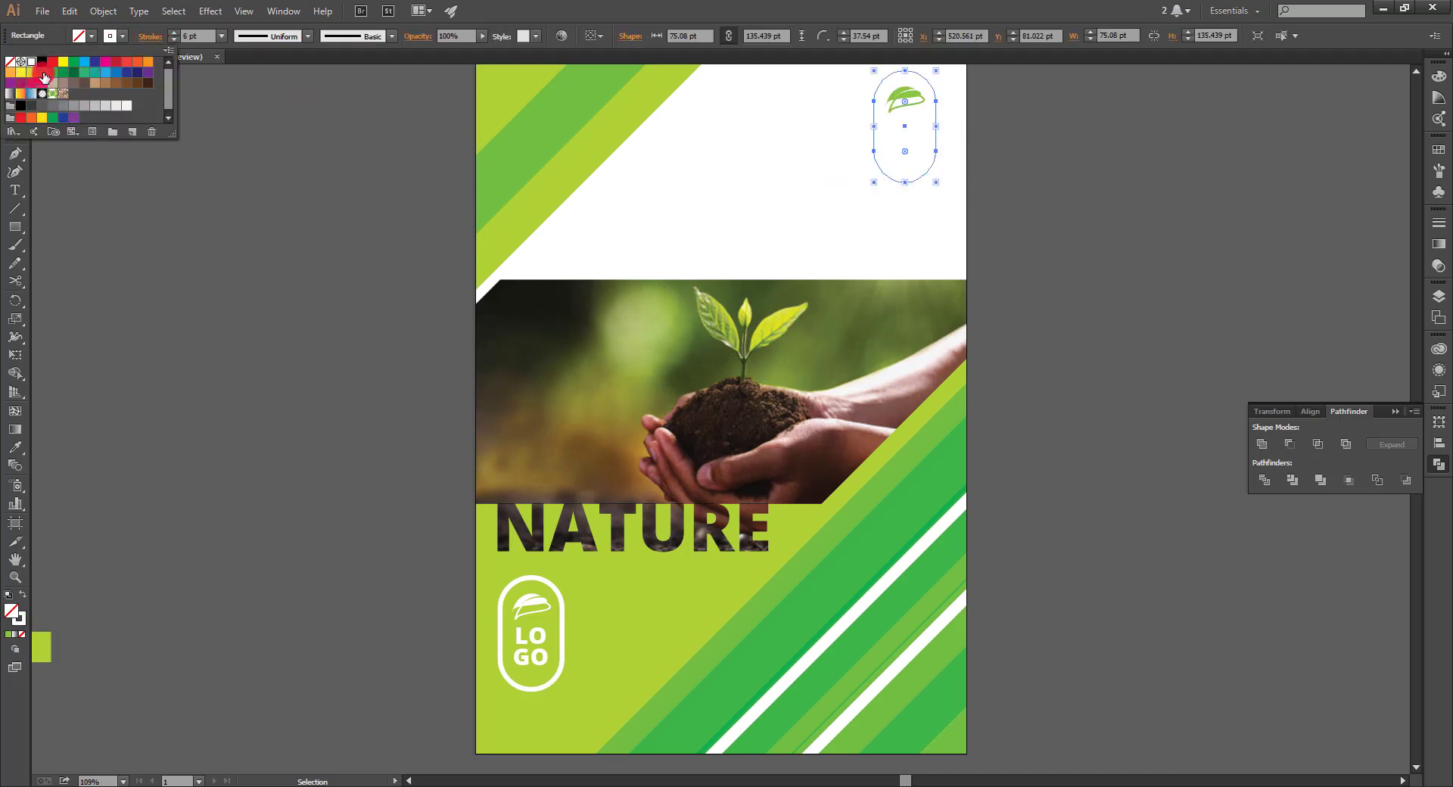
click(43, 76)
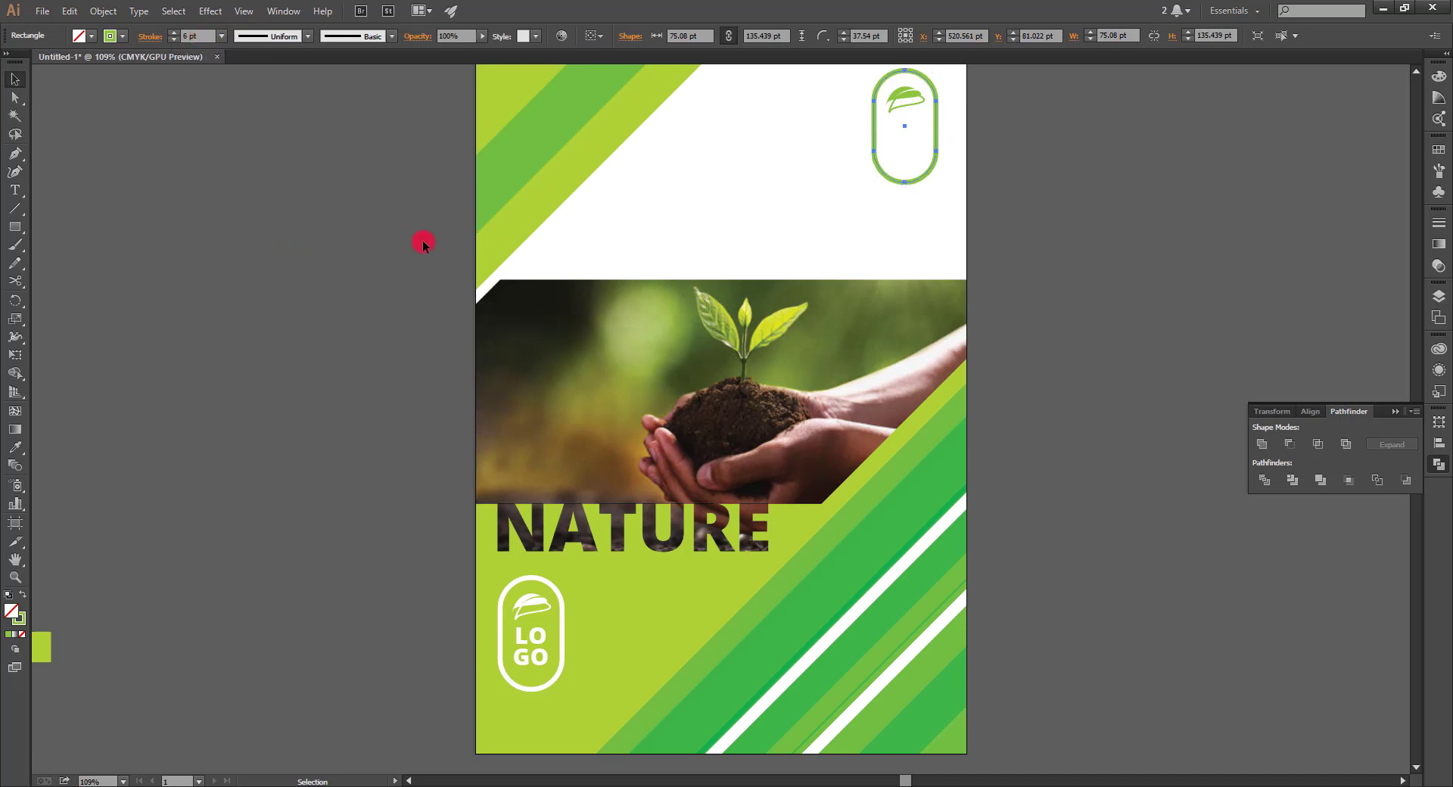
key(t)
drag(886, 118, 923, 165)
key(Escape)
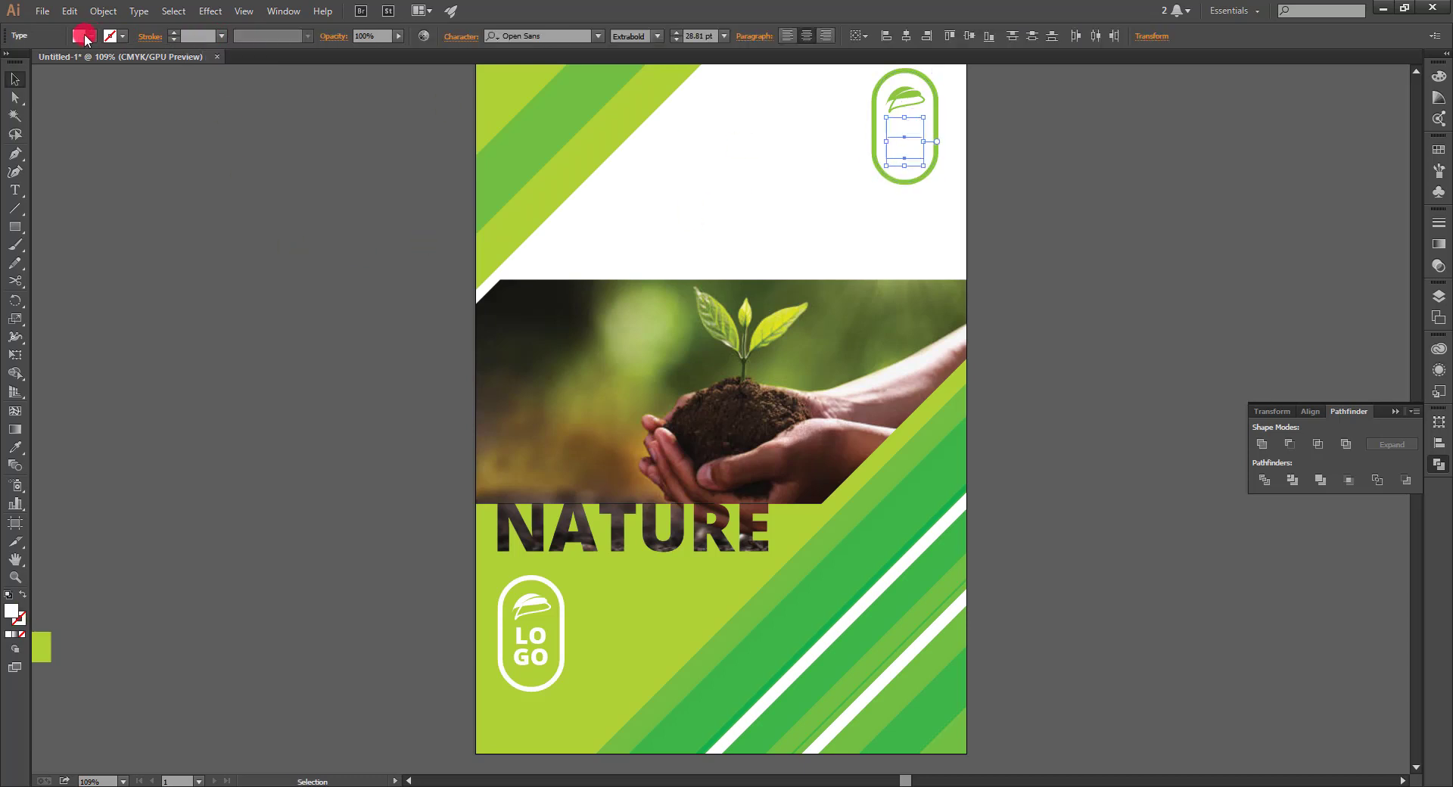
click(93, 36)
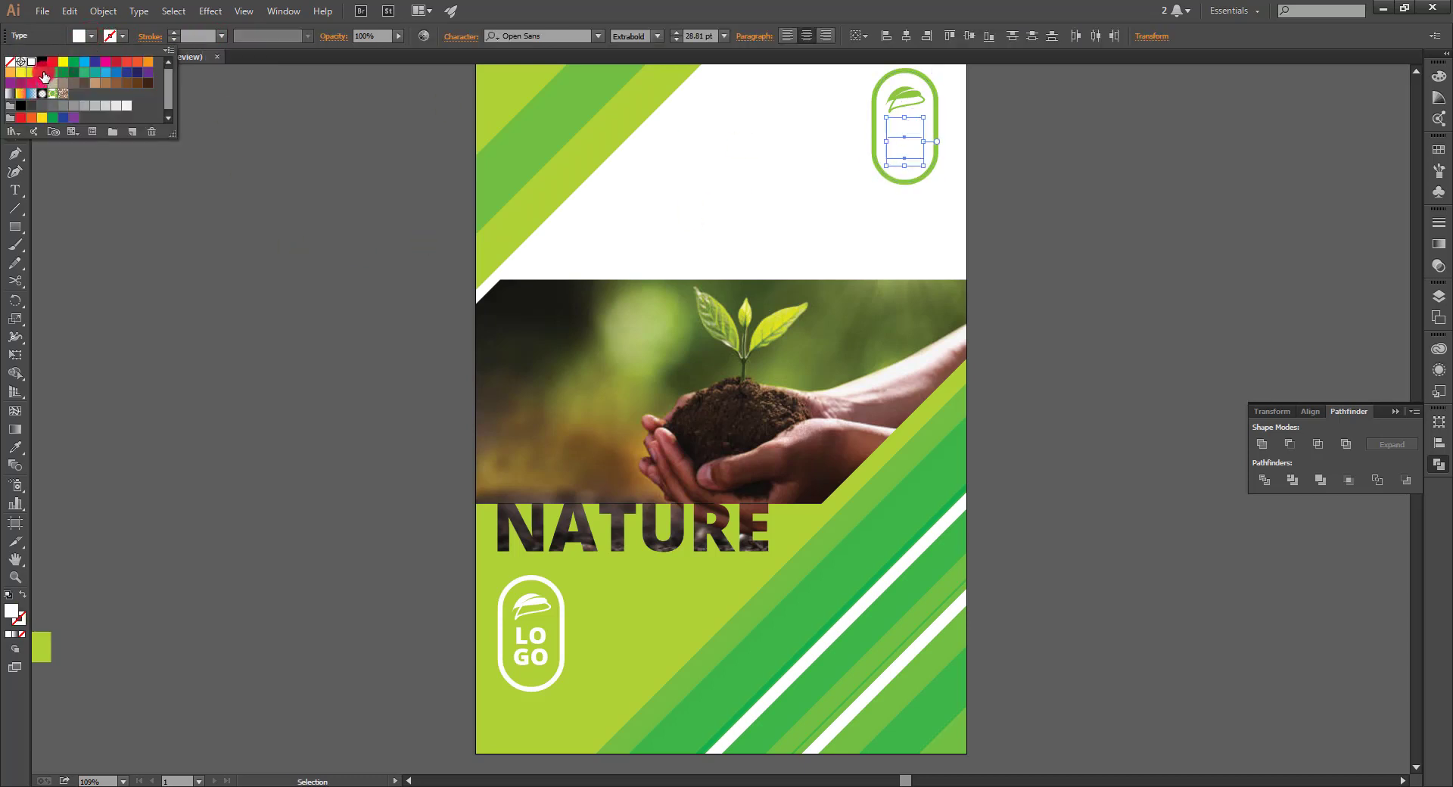
click(44, 76)
click(1016, 267)
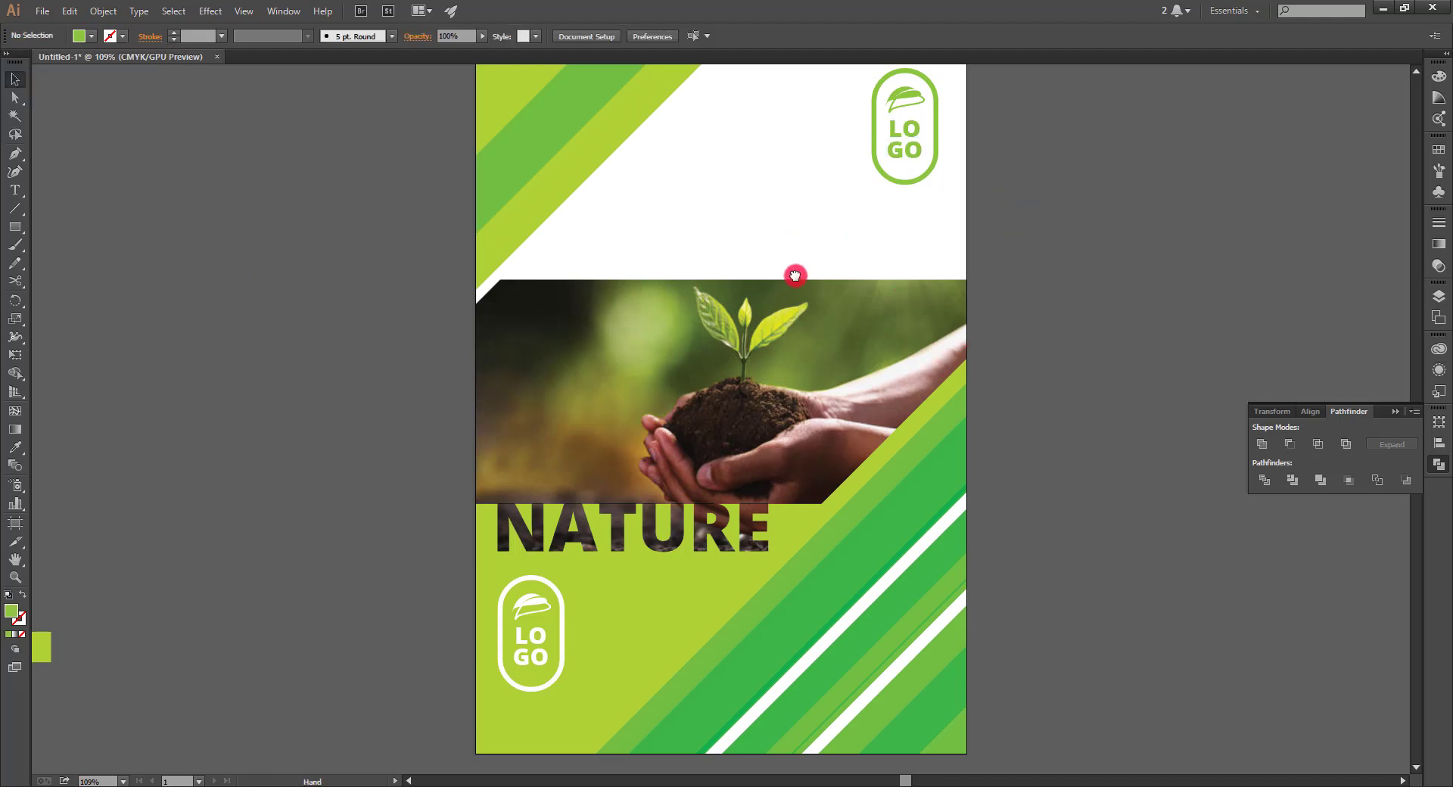
drag(795, 276, 489, 610)
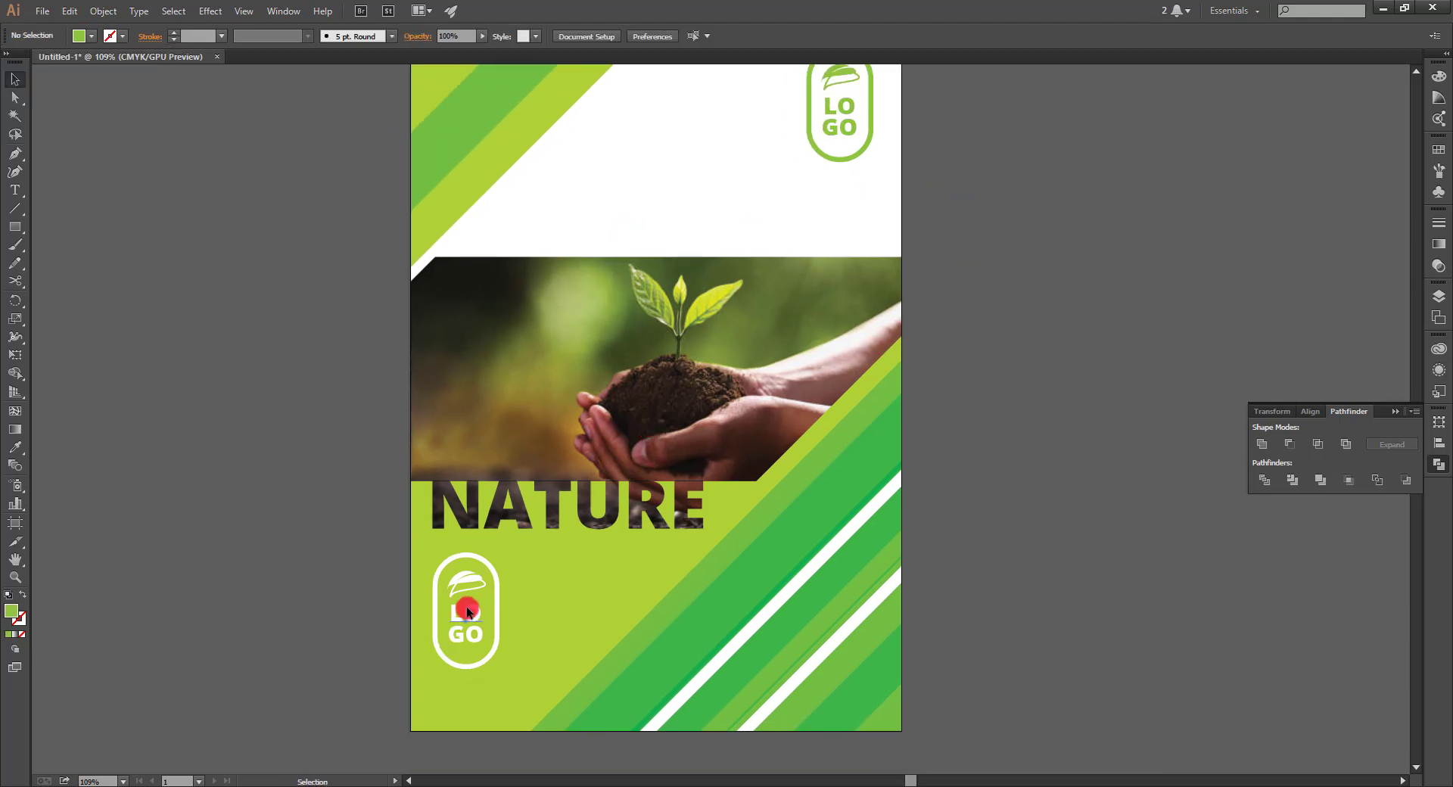
Select the bottom-left white logo and shrink it slightly.
mouse_move(524, 560)
mouse_down()
mouse_move(450, 660)
mouse_move(474, 686)
mouse_move(483, 657)
mouse_move(449, 715)
mouse_up()
click(512, 626)
click(264, 367)
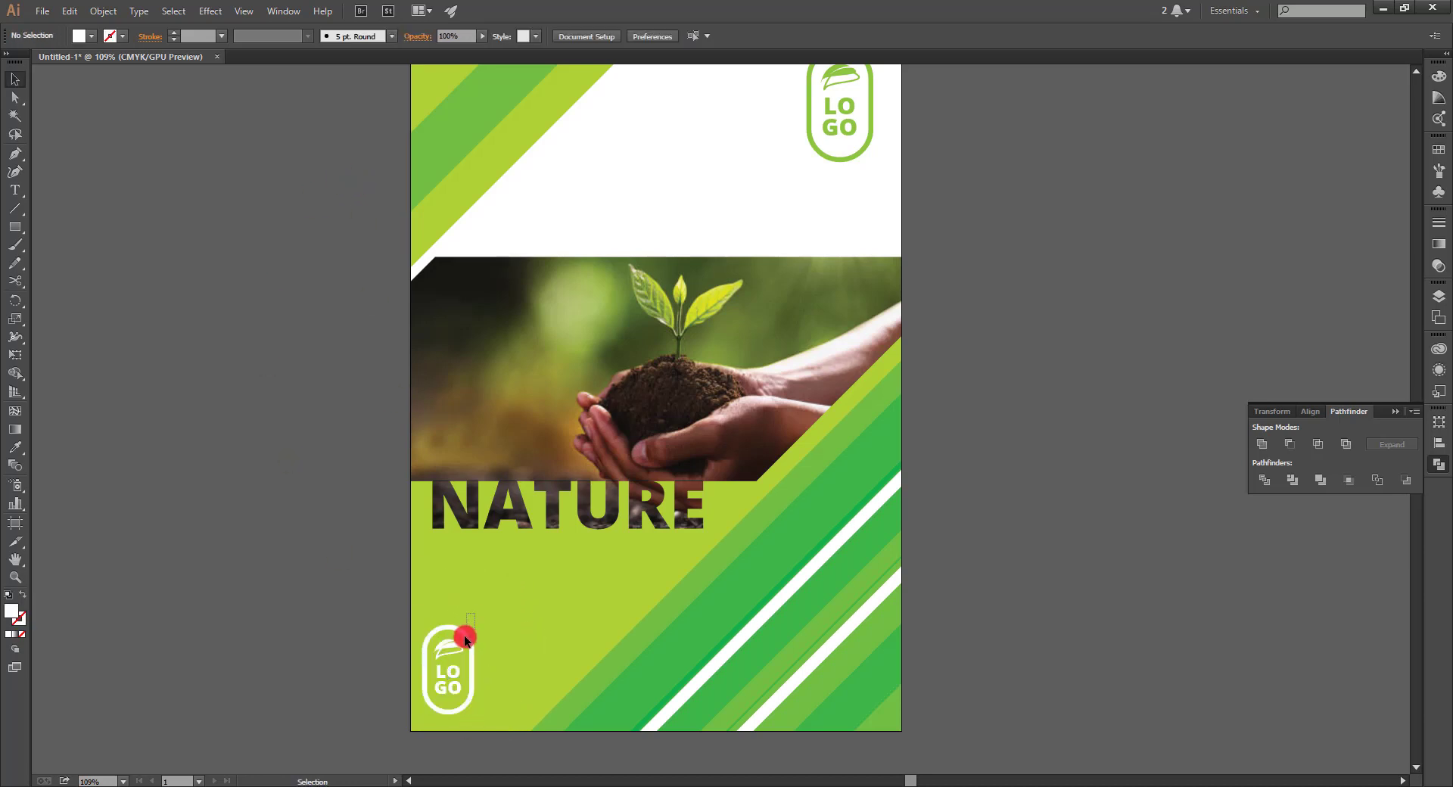
click(465, 639)
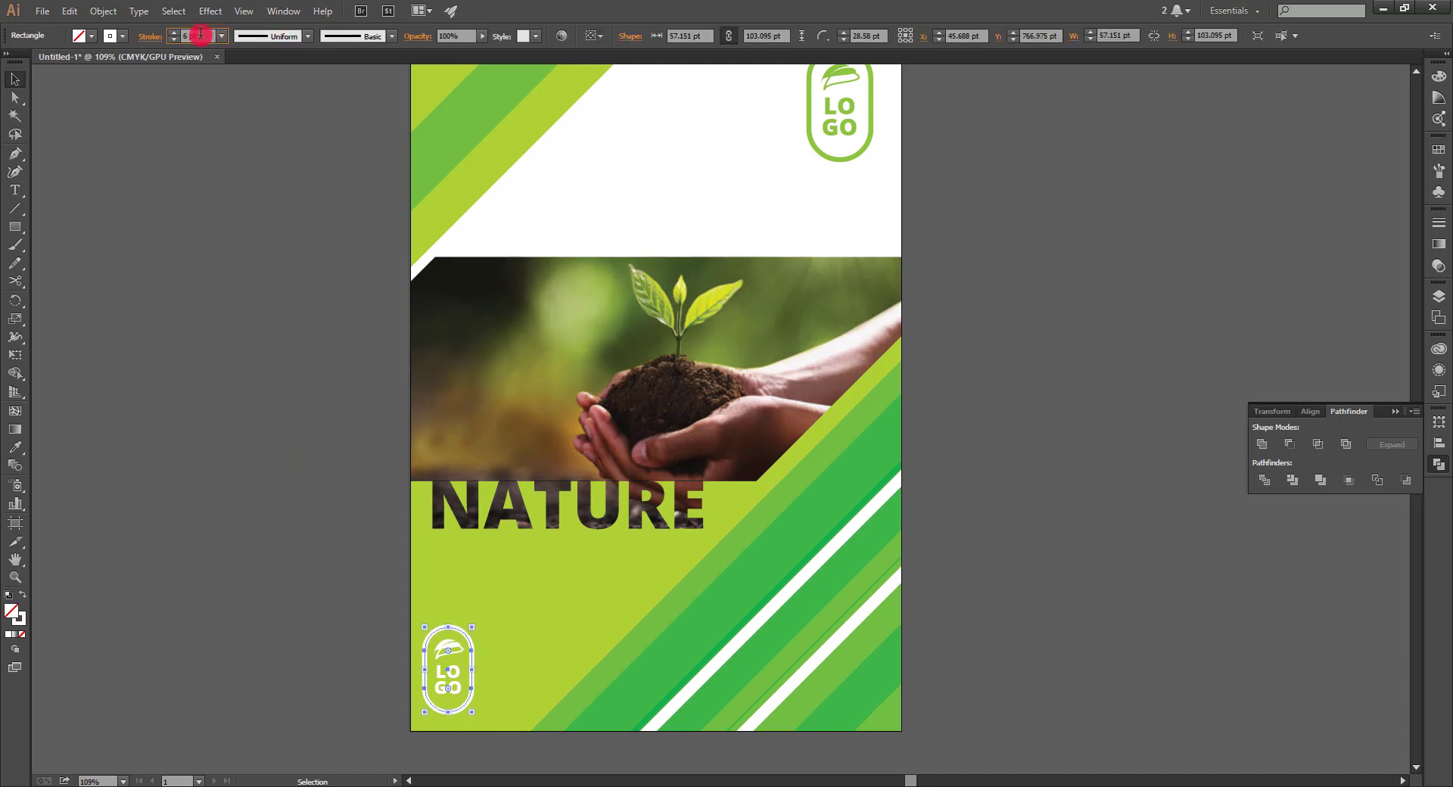
scroll(301, 437, up, 1)
click(301, 436)
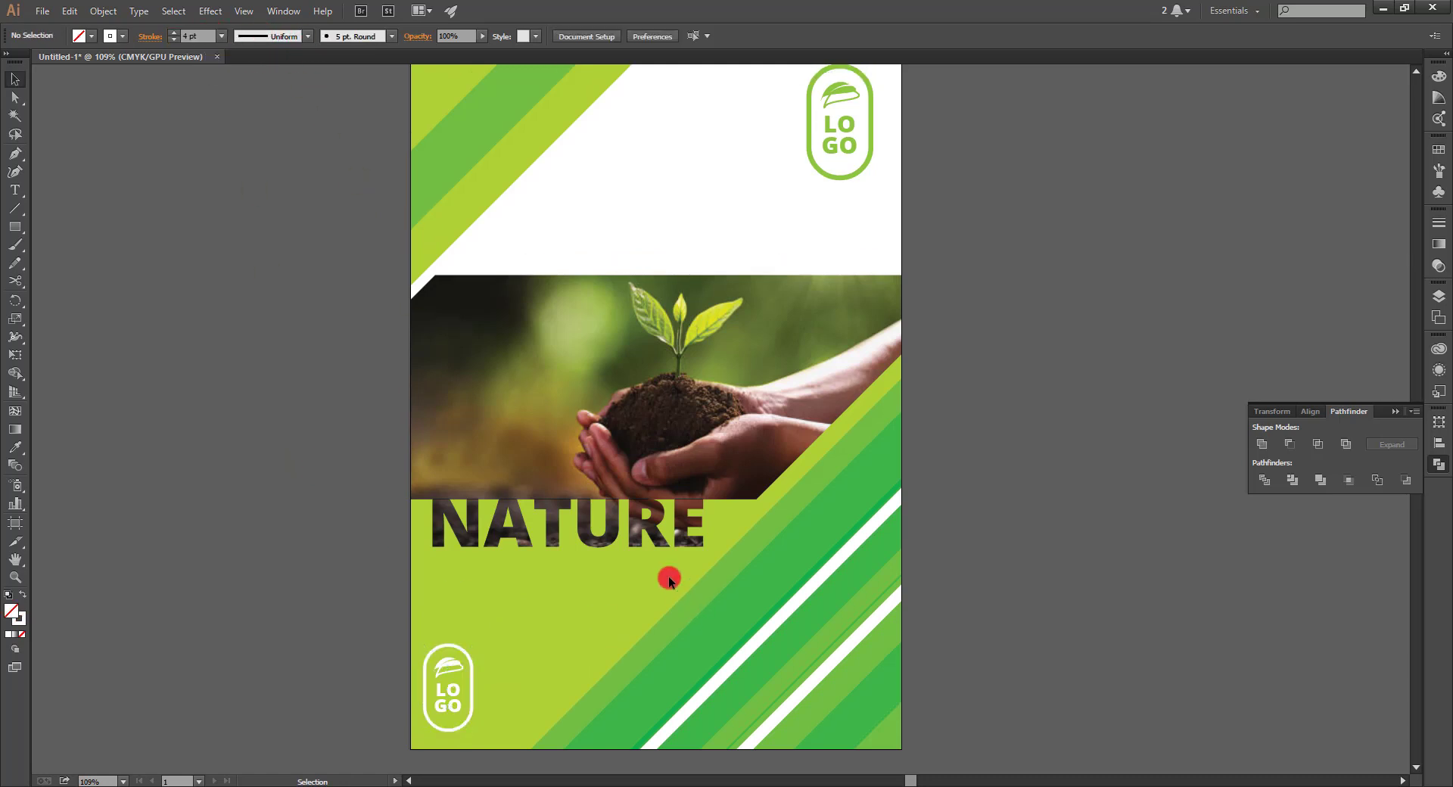
Fit the artboard and drag the white logo onto the left pasteboard.
key(ctrl+0)
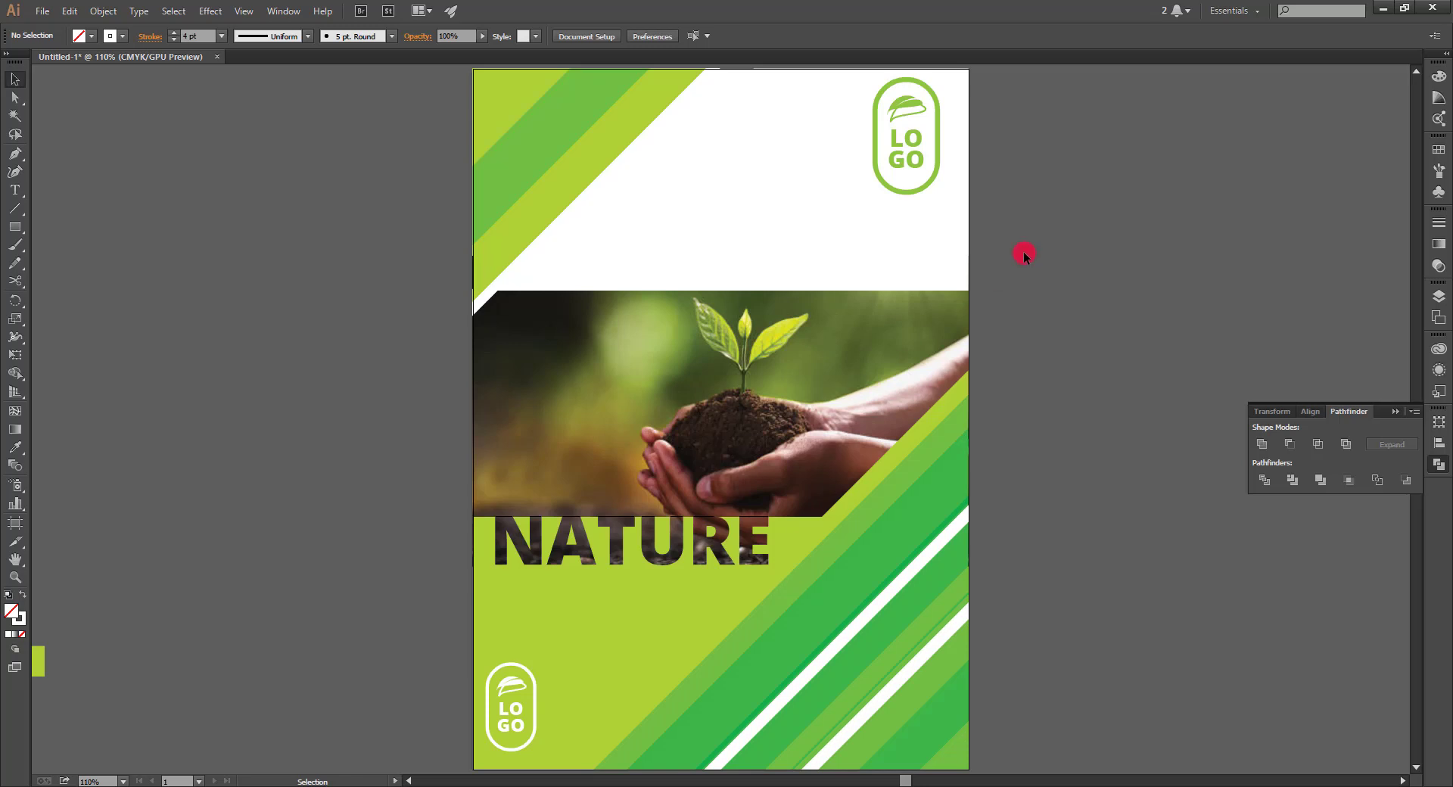
scroll(991, 260, up, 1)
scroll(996, 262, down, 5)
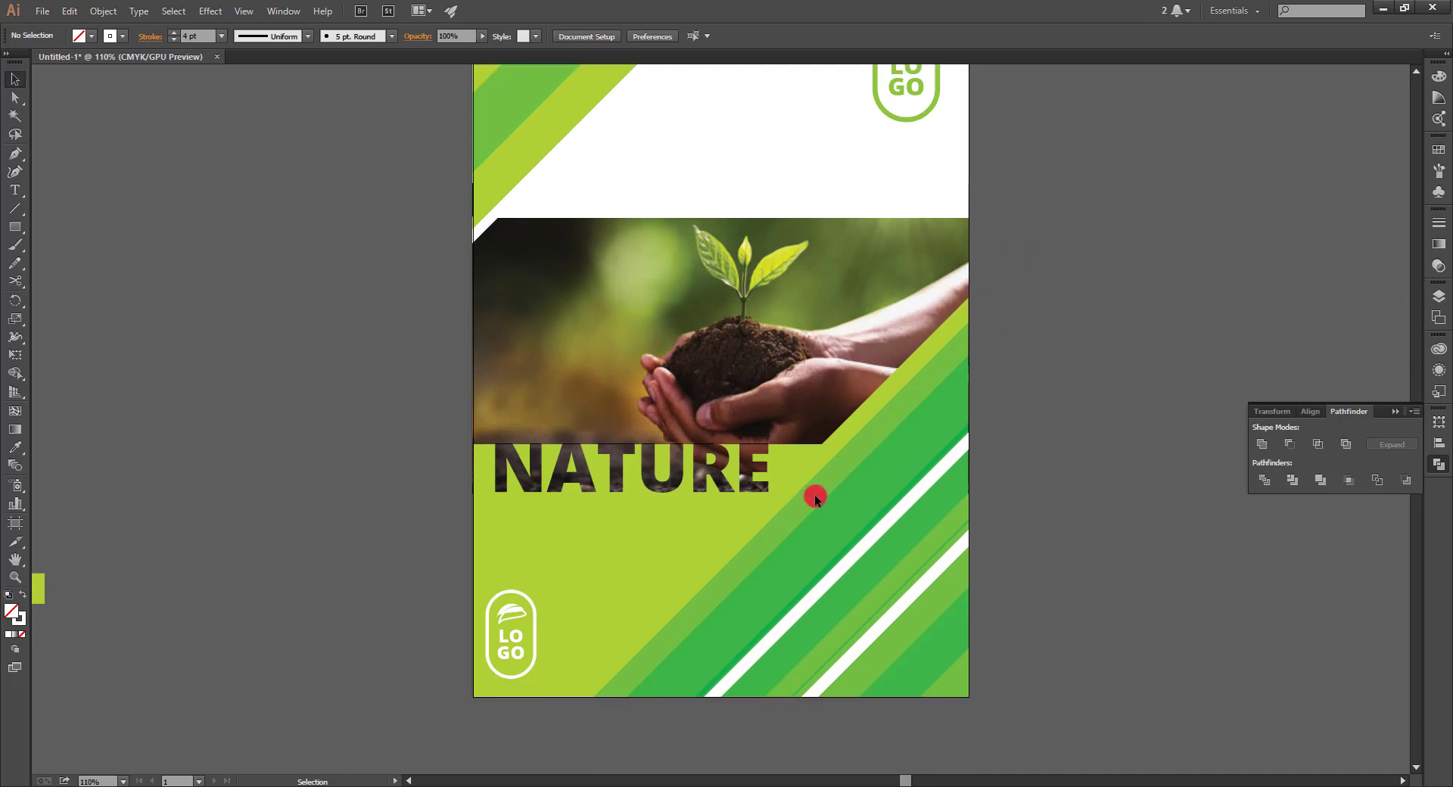
click(529, 669)
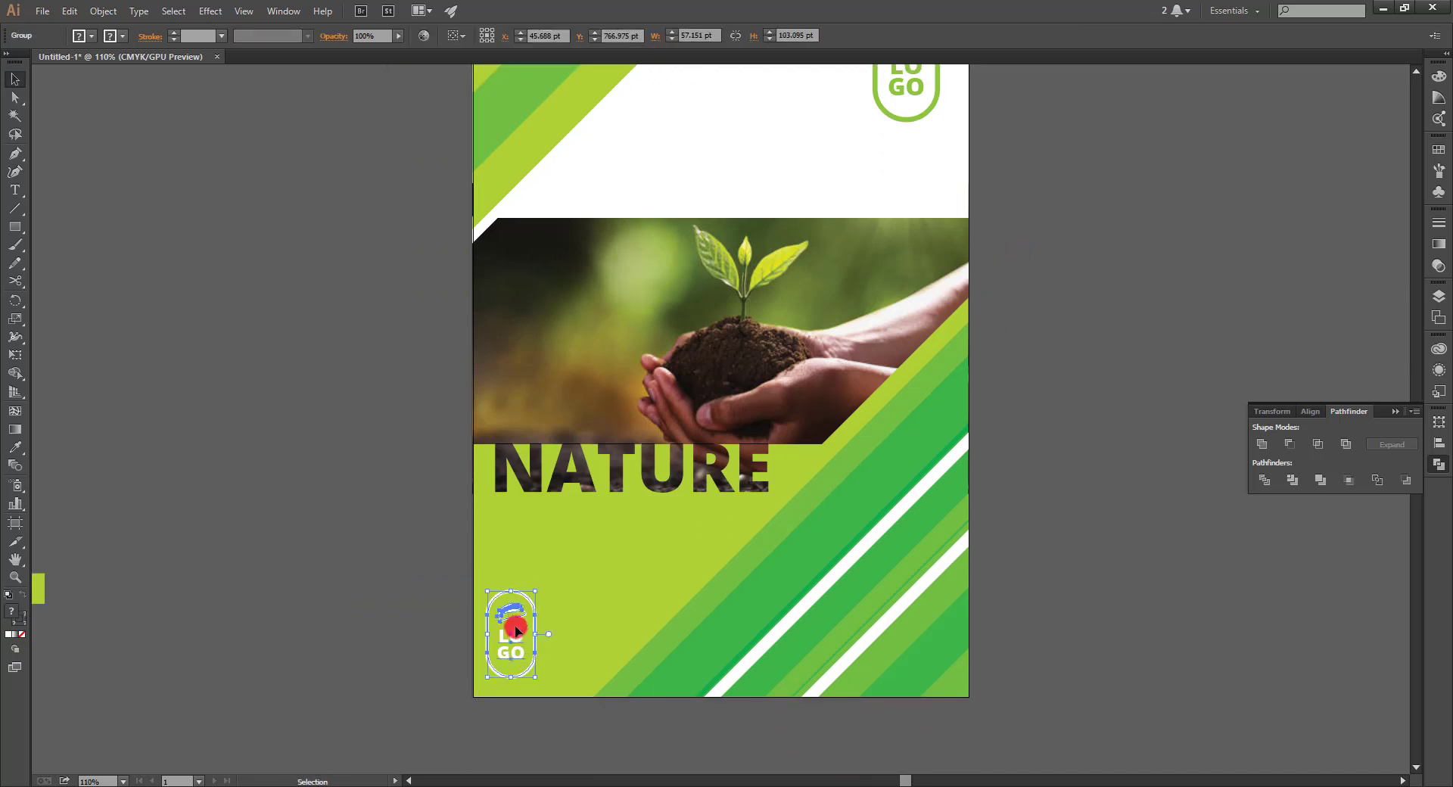
drag(482, 622, 215, 432)
click(341, 427)
drag(445, 561, 535, 541)
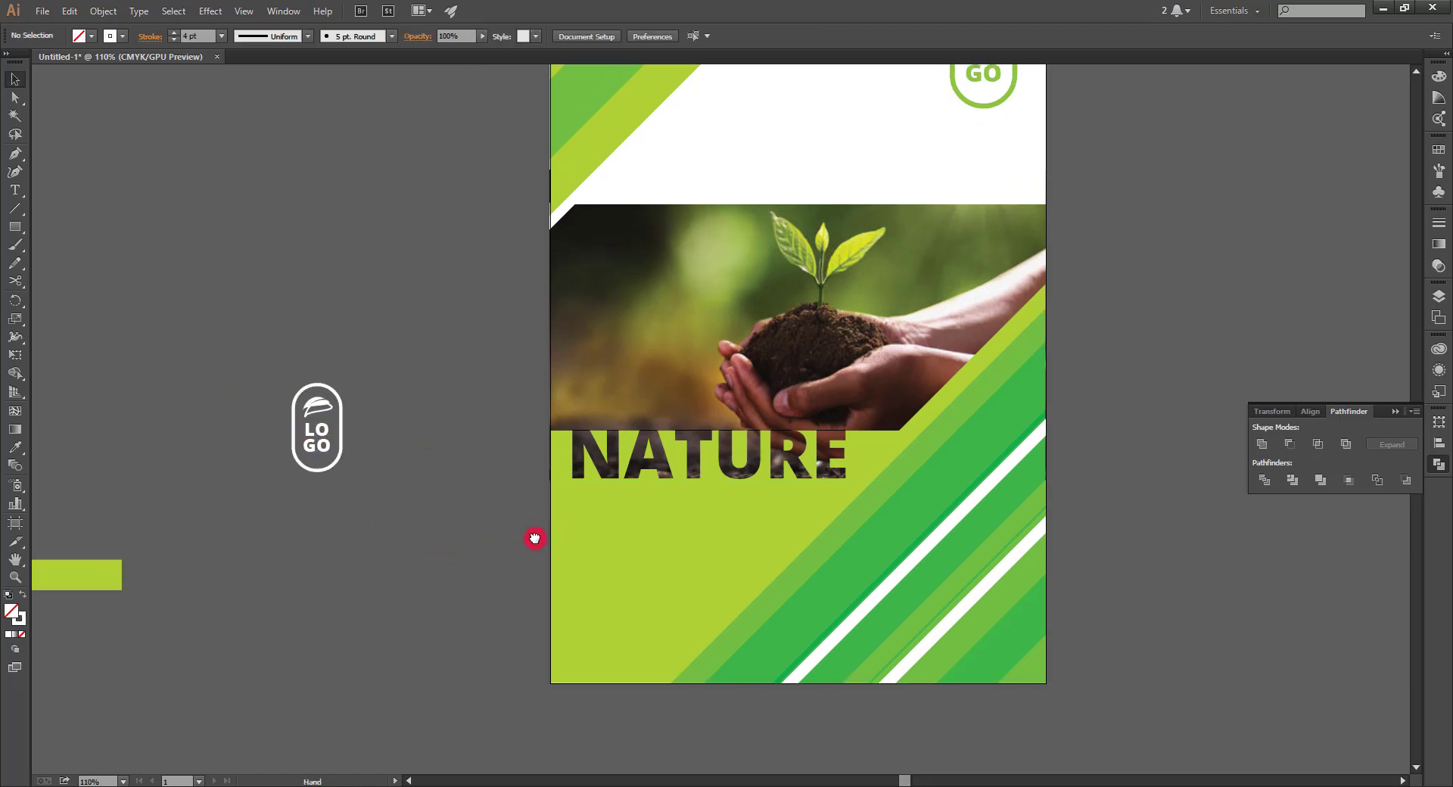
Create a HEADLINE text on the pasteboard in Bold Italic.
key(t)
click(353, 626)
text(HEADLINE)
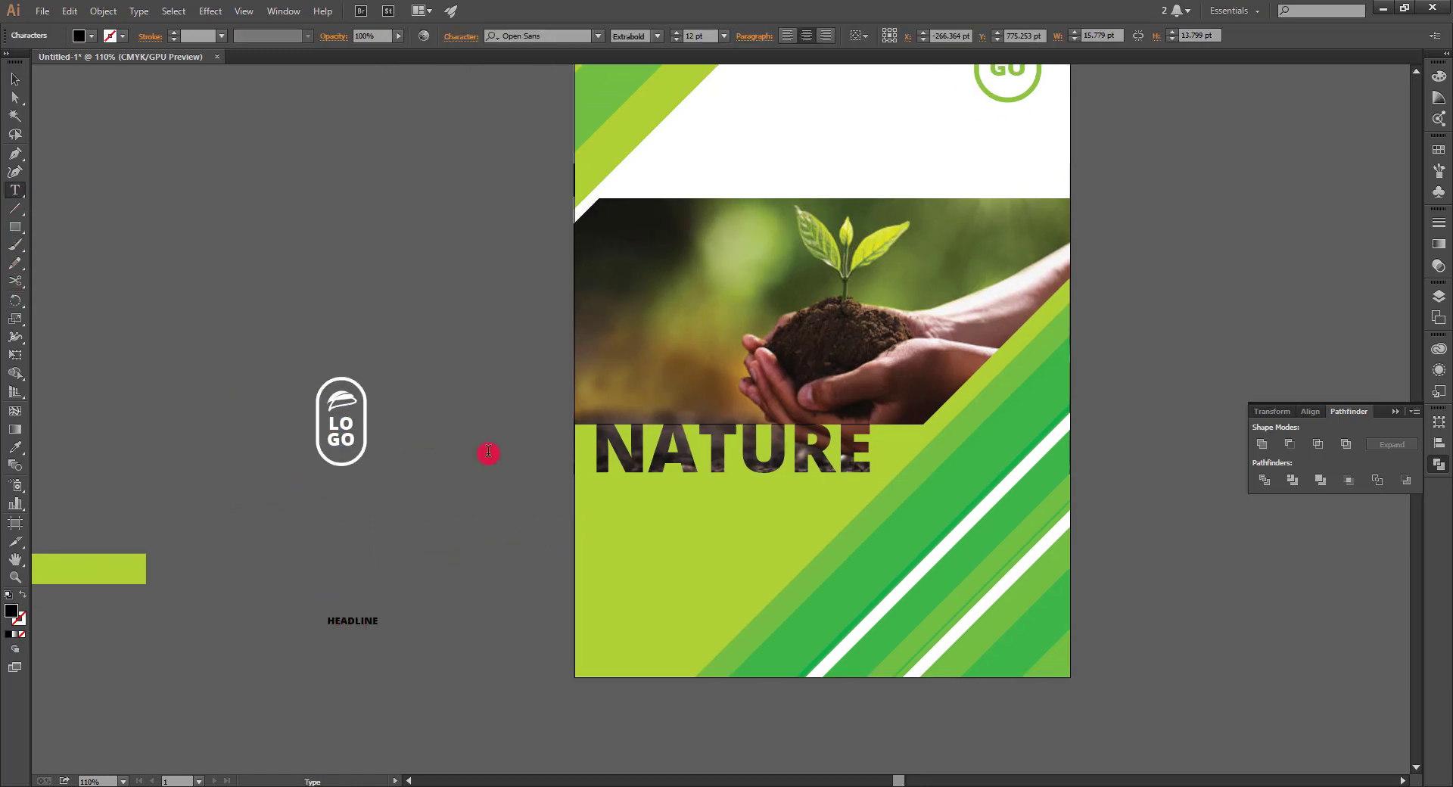
click(16, 79)
click(663, 35)
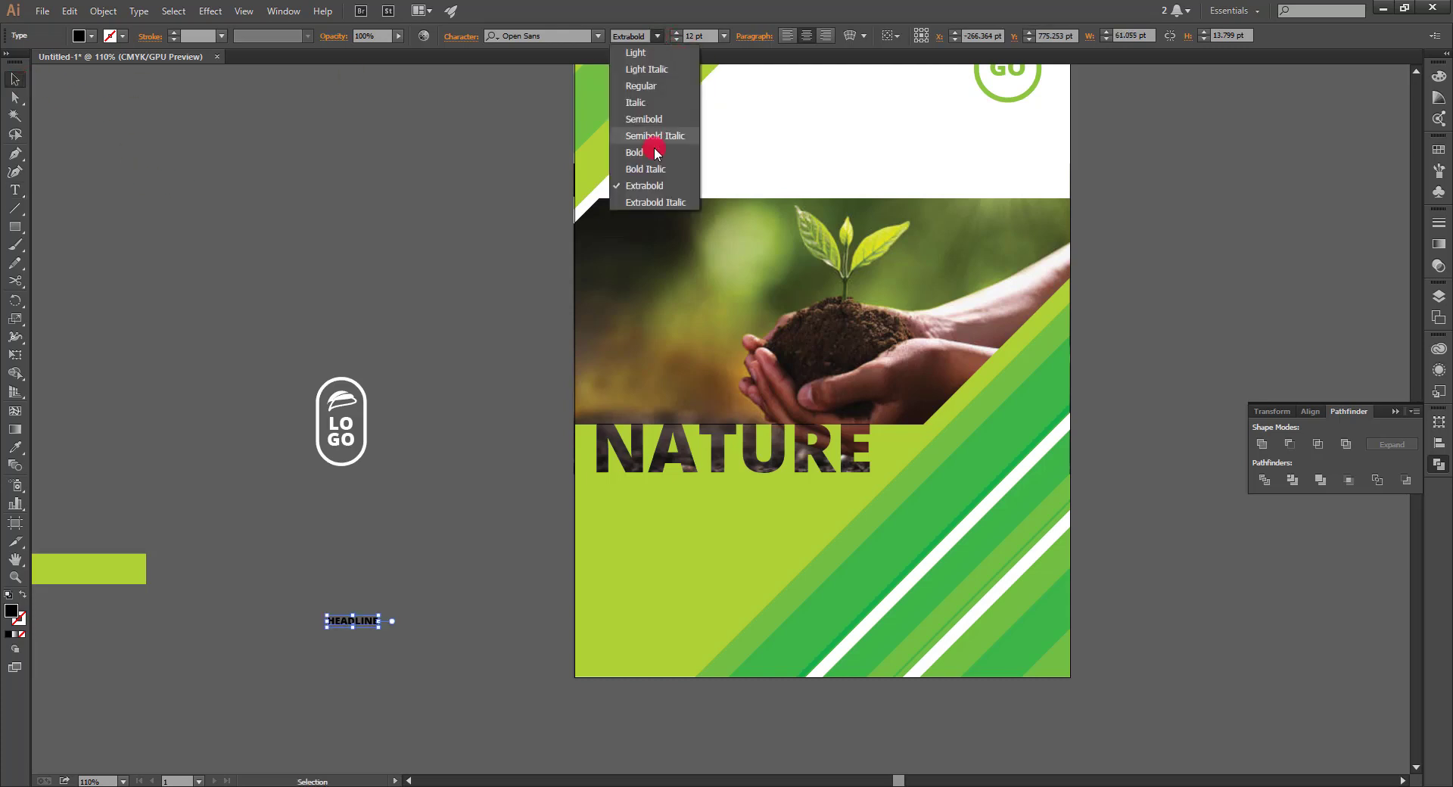
click(654, 168)
click(489, 676)
Place HEADLINE on the green area below NATURE and fill it white.
drag(347, 622, 804, 553)
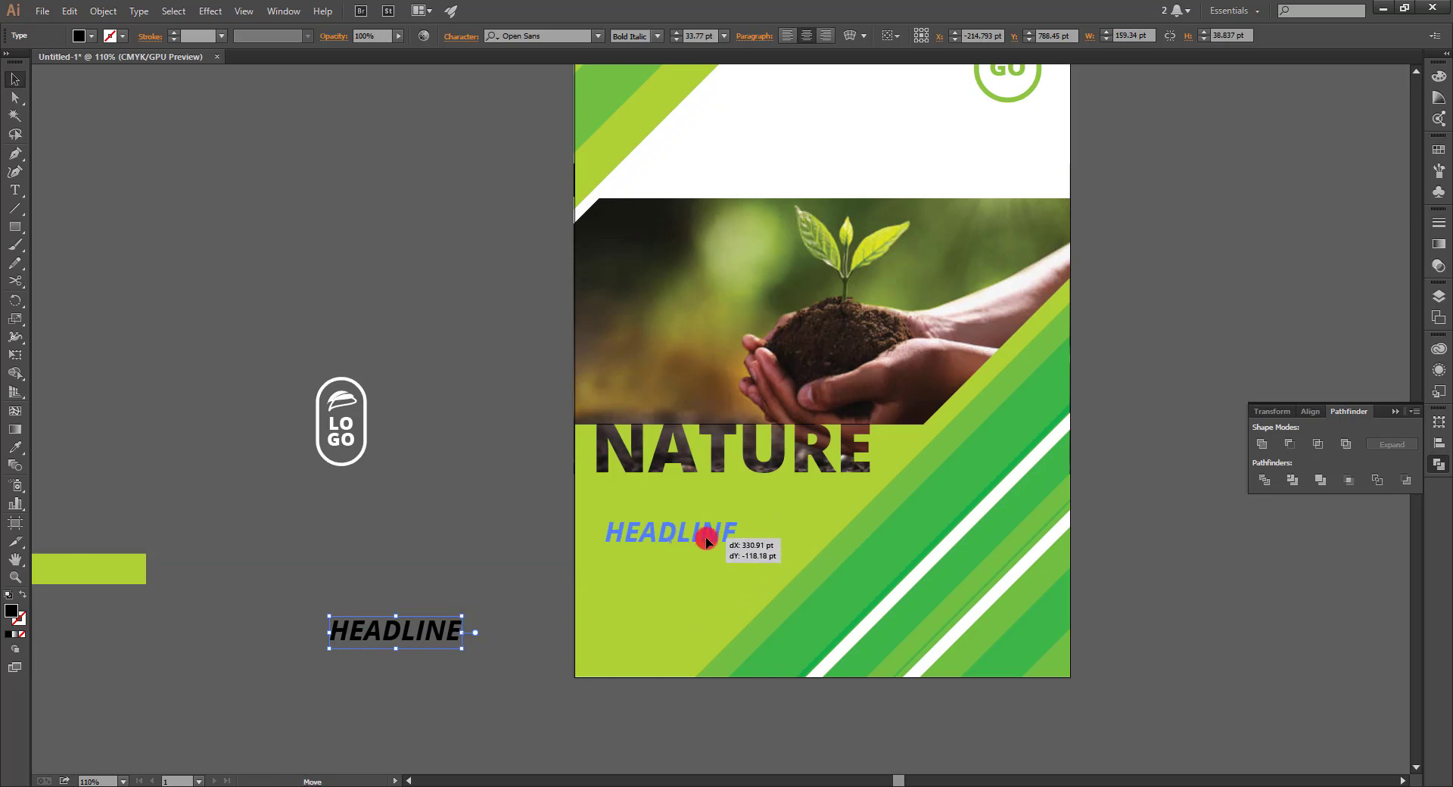
drag(804, 553, 707, 538)
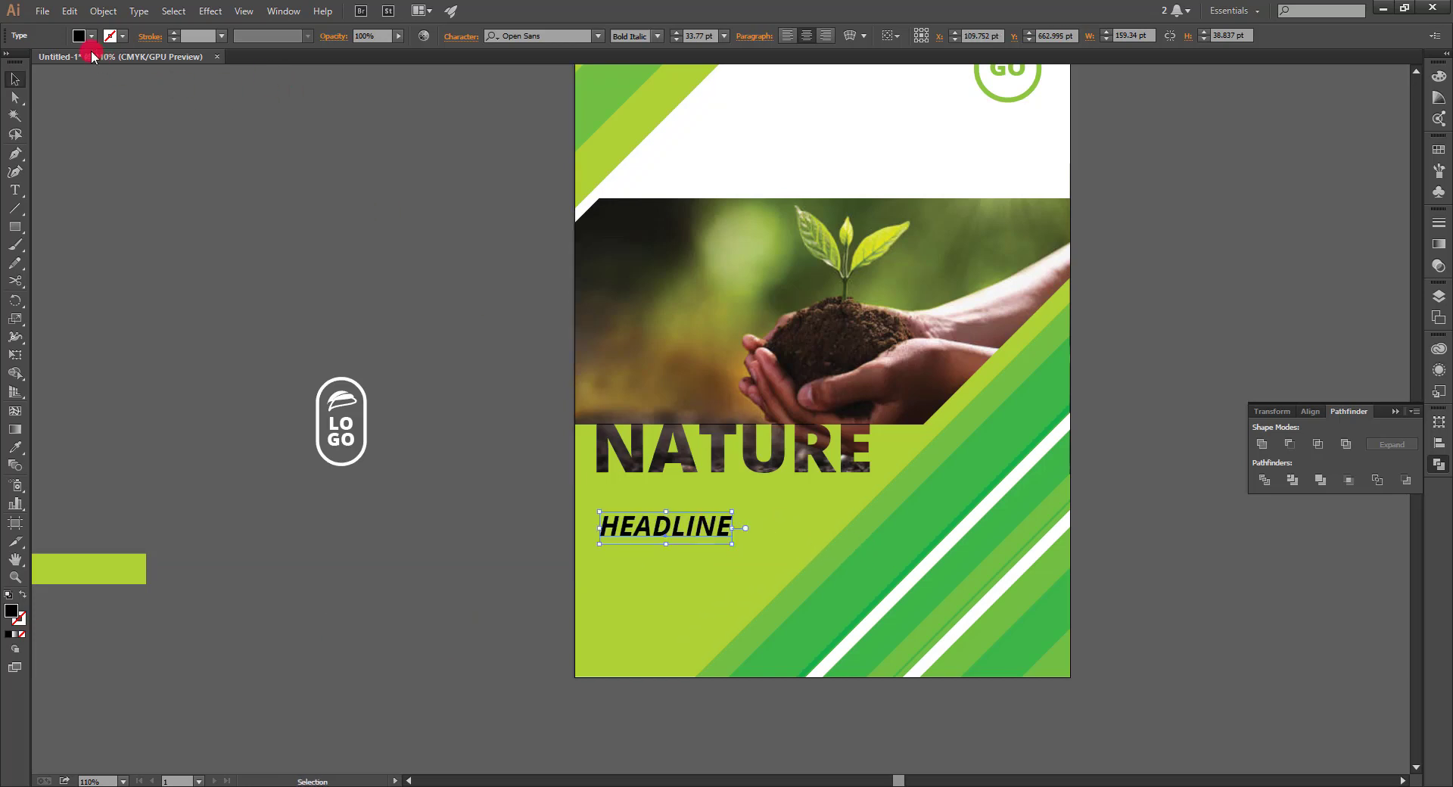
click(91, 37)
click(31, 59)
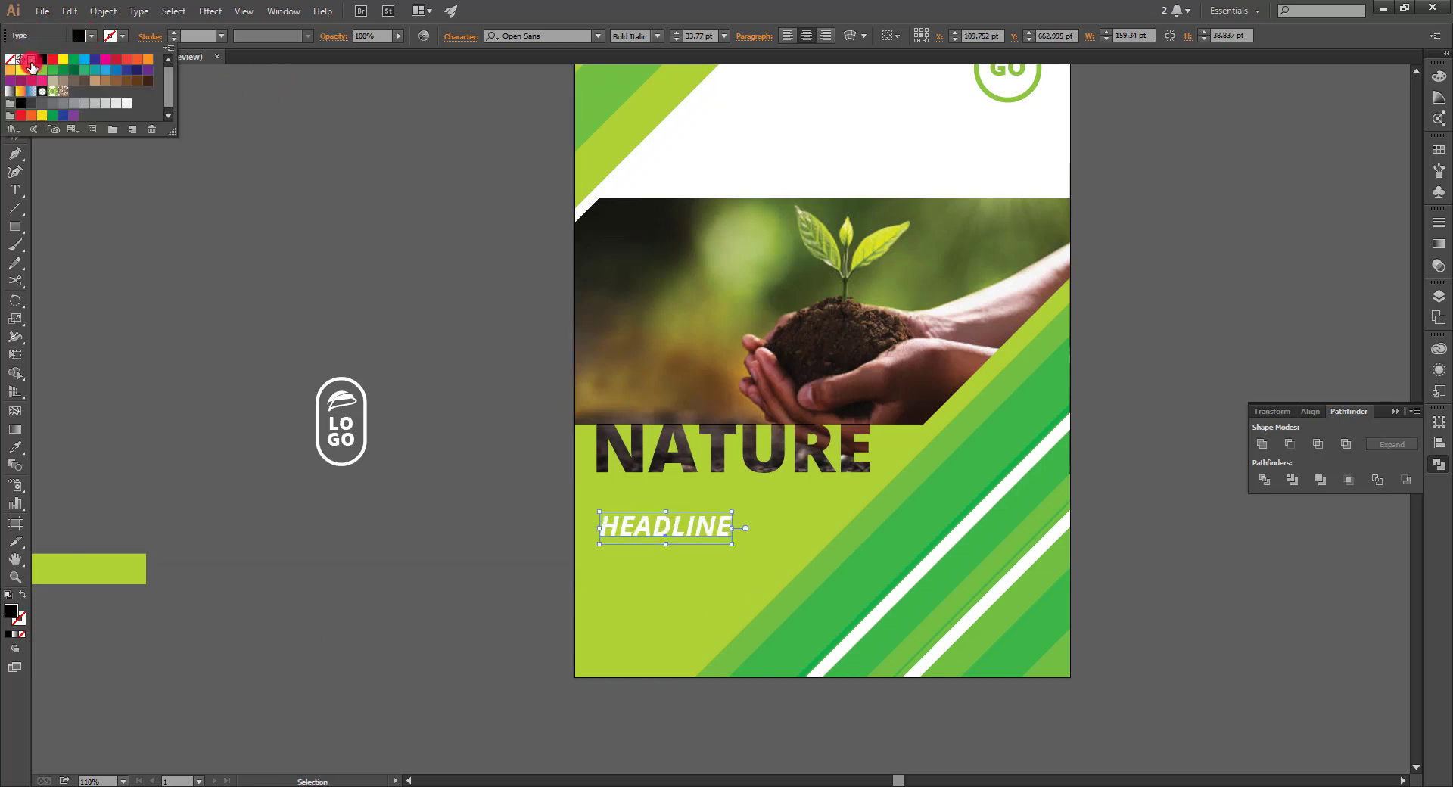
click(520, 463)
drag(647, 537, 647, 527)
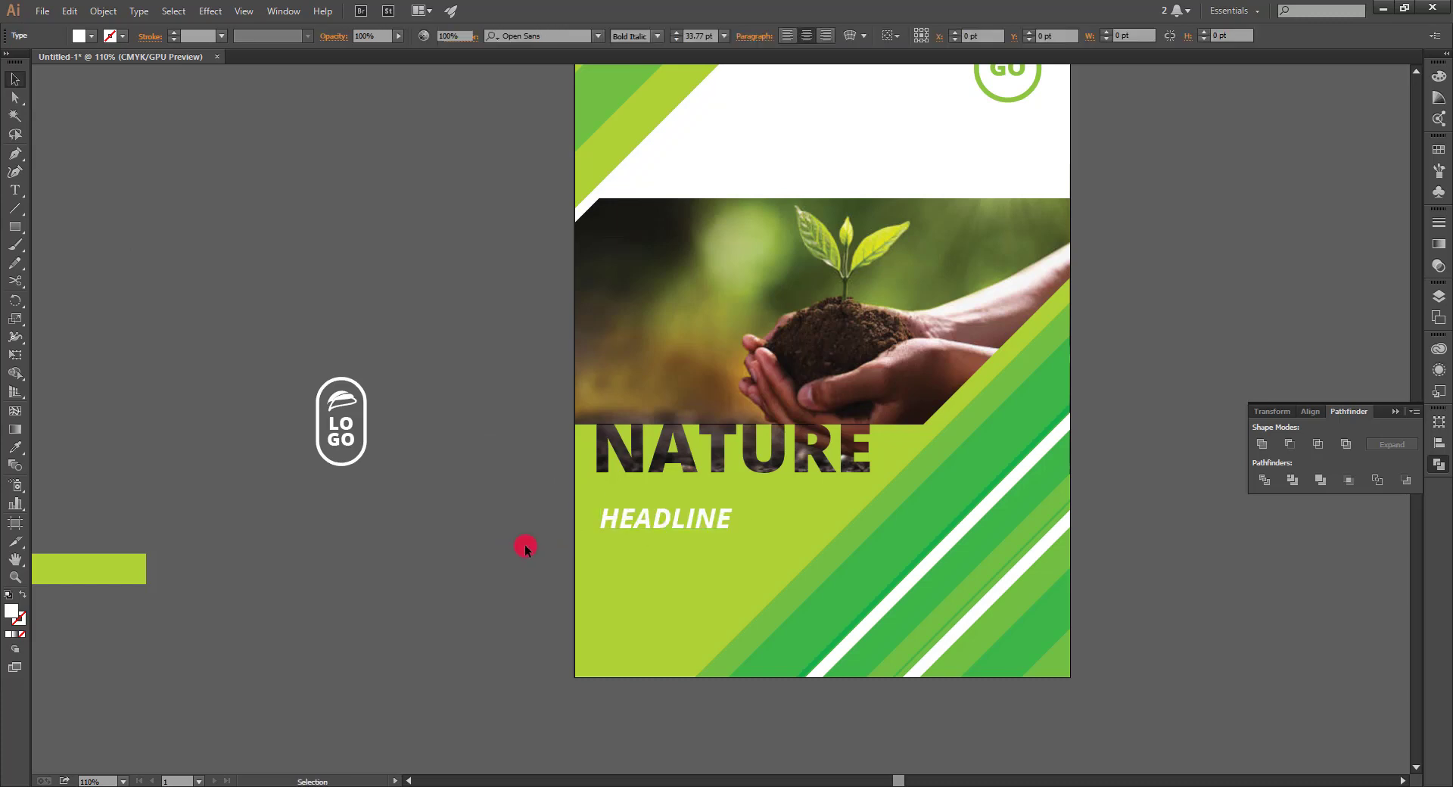
drag(482, 546, 384, 665)
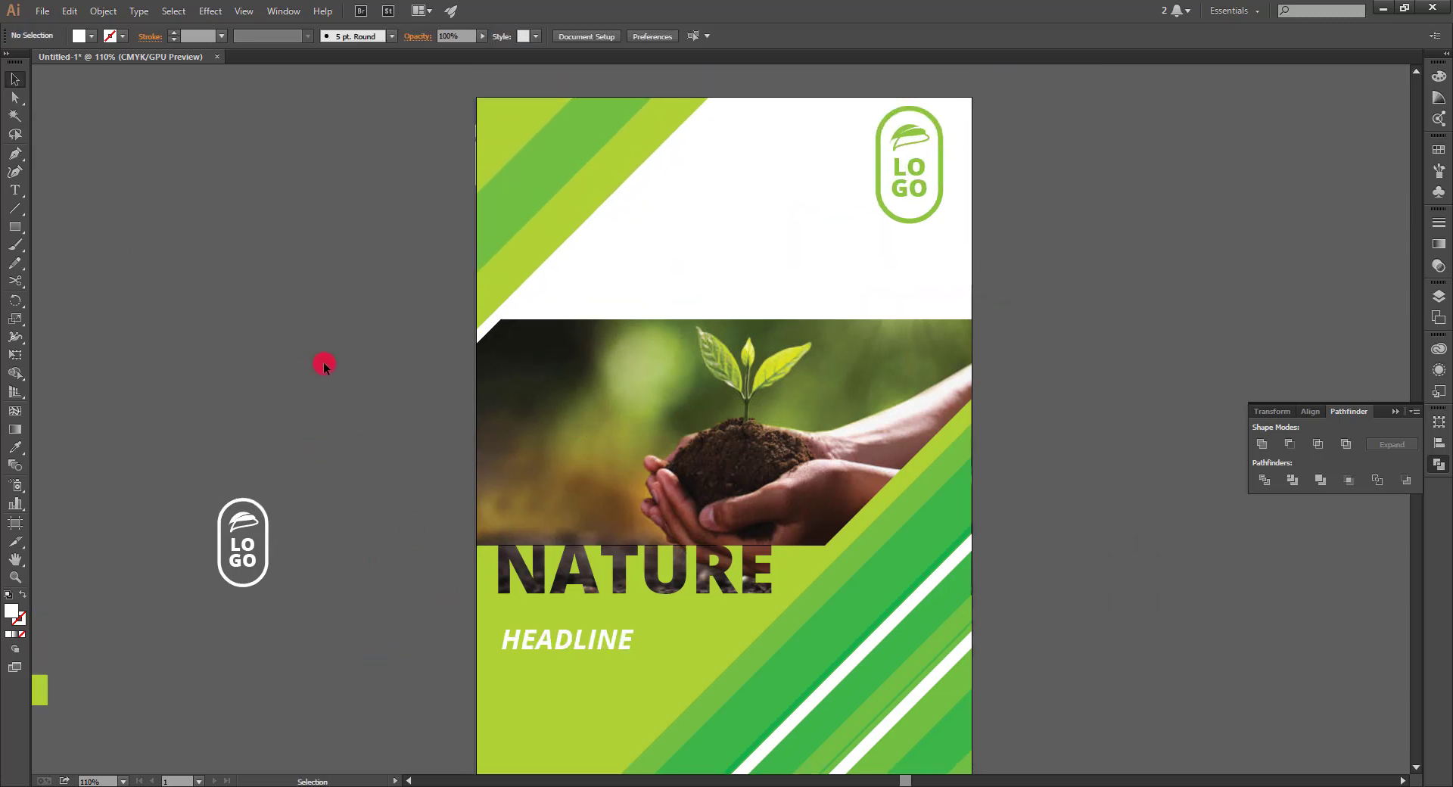
drag(324, 367, 384, 385)
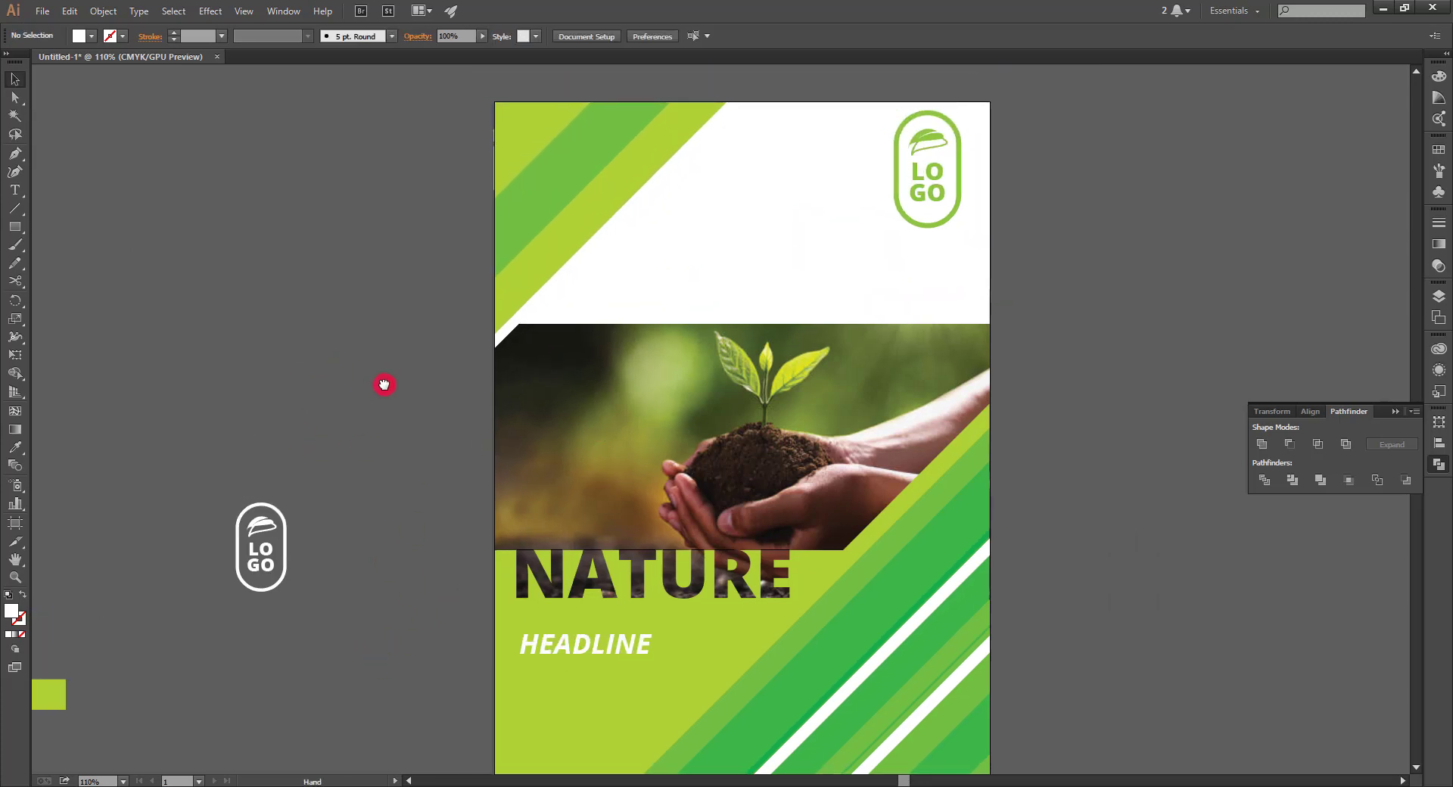
Enlarge the BUSINESS text to 45.5 pt on the poster and duplicate it below.
click(22, 194)
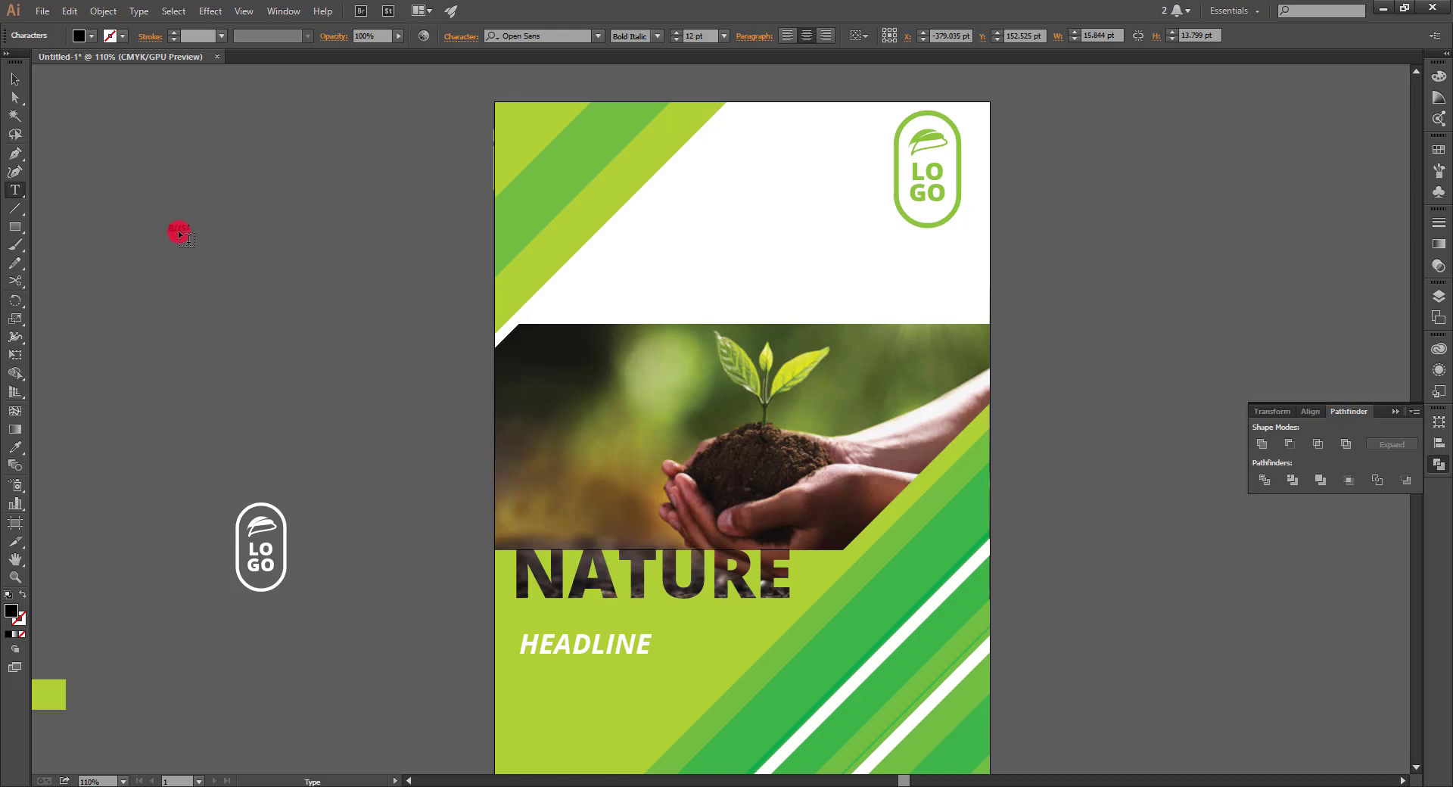
text(BUSINESS)
click(14, 79)
click(198, 227)
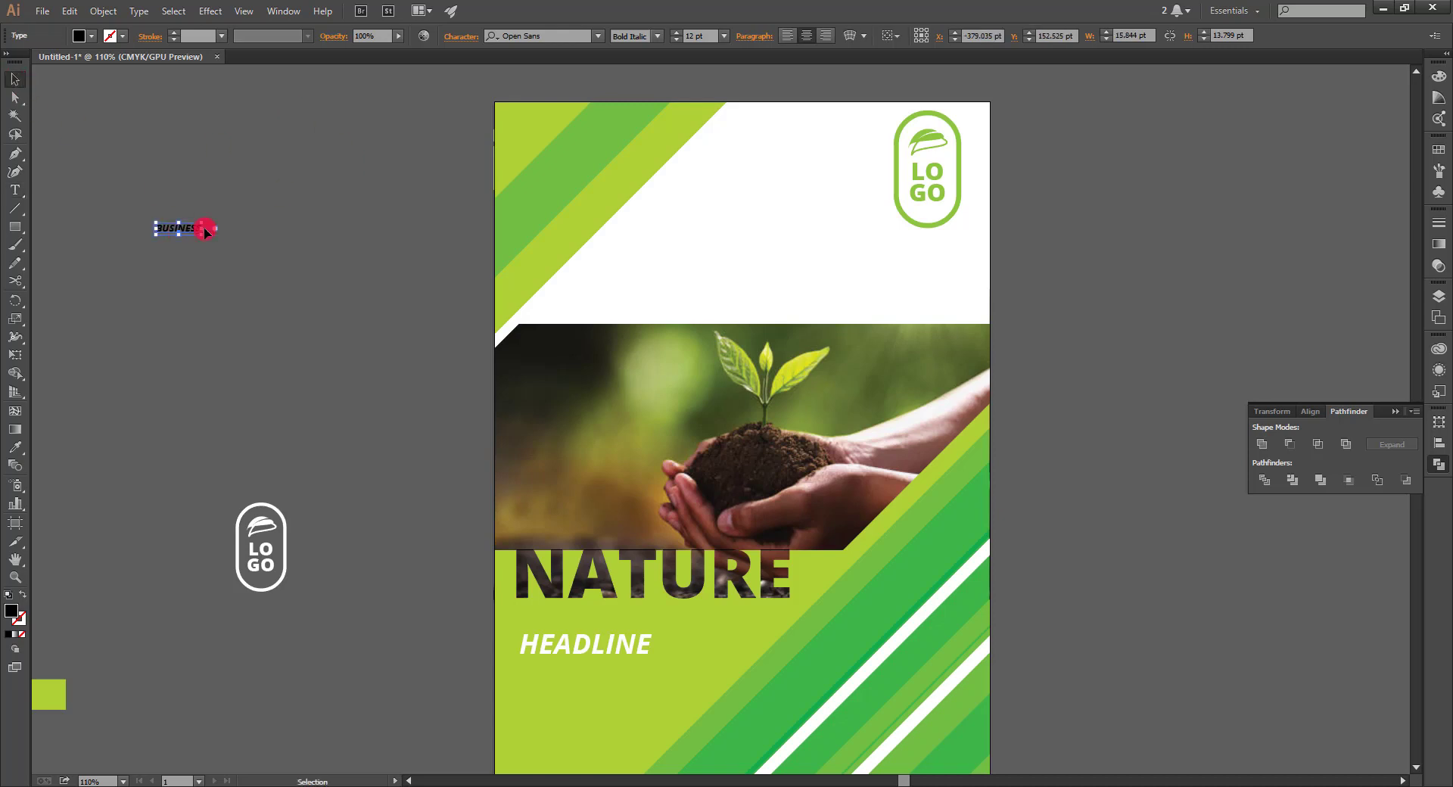
mouse_move(203, 236)
mouse_down()
mouse_move(328, 266)
mouse_move(828, 288)
mouse_move(787, 276)
mouse_up()
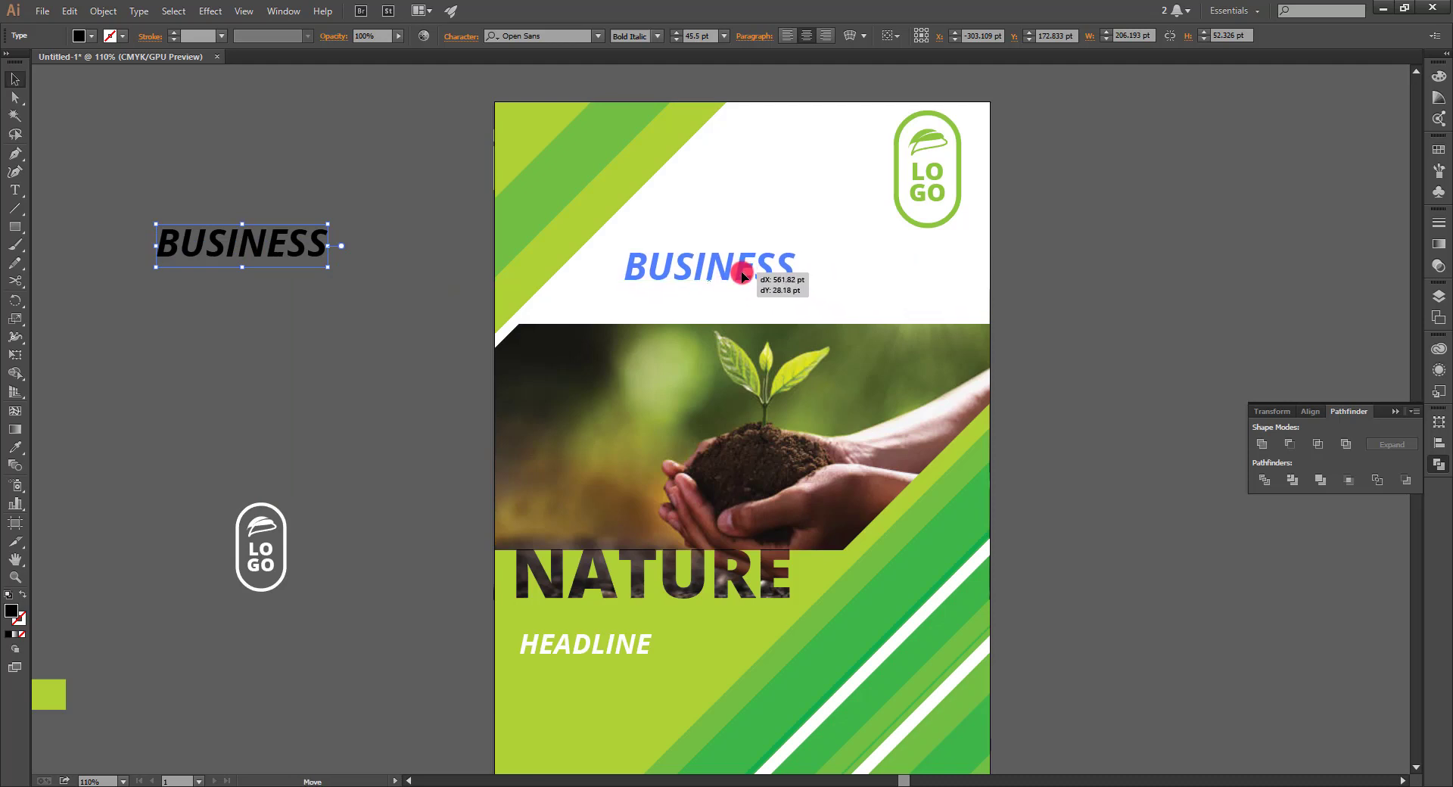
mouse_move(787, 276)
mouse_down()
mouse_move(739, 265)
mouse_move(741, 305)
mouse_up()
Retype the copy as DESIGN, left-align both lines and shift them left.
double_click(742, 305)
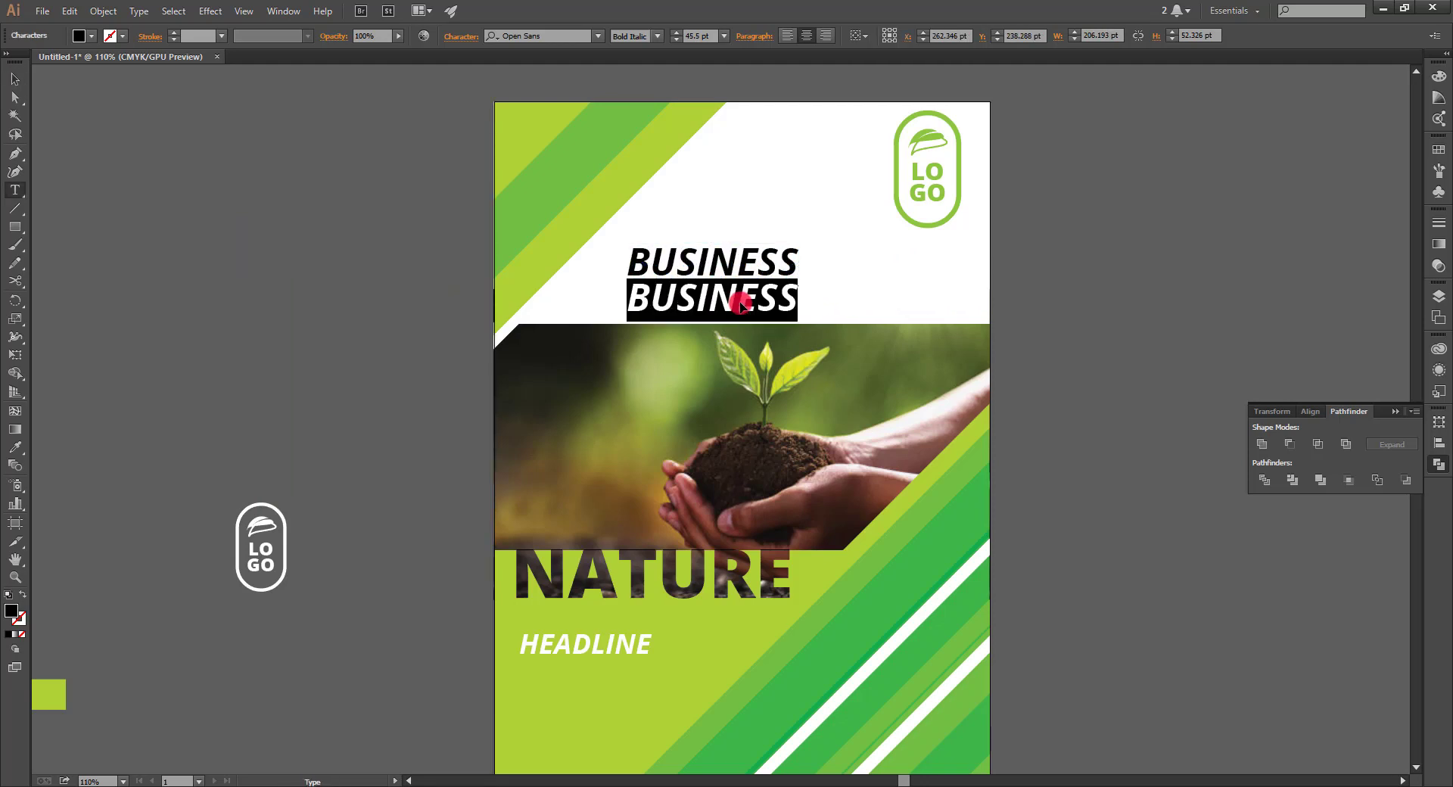
text(DESIGN)
key(Escape)
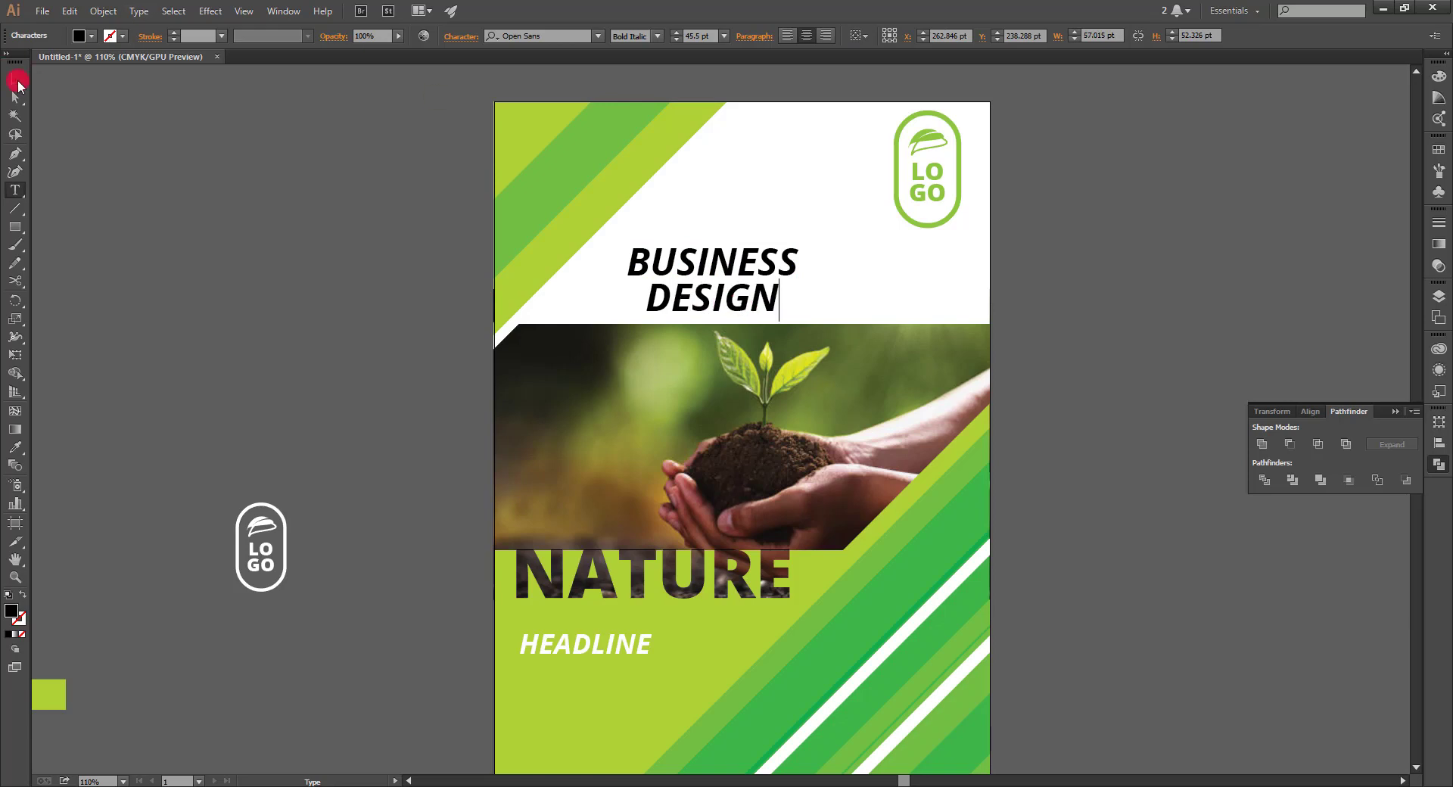
shift+click(720, 269)
click(793, 36)
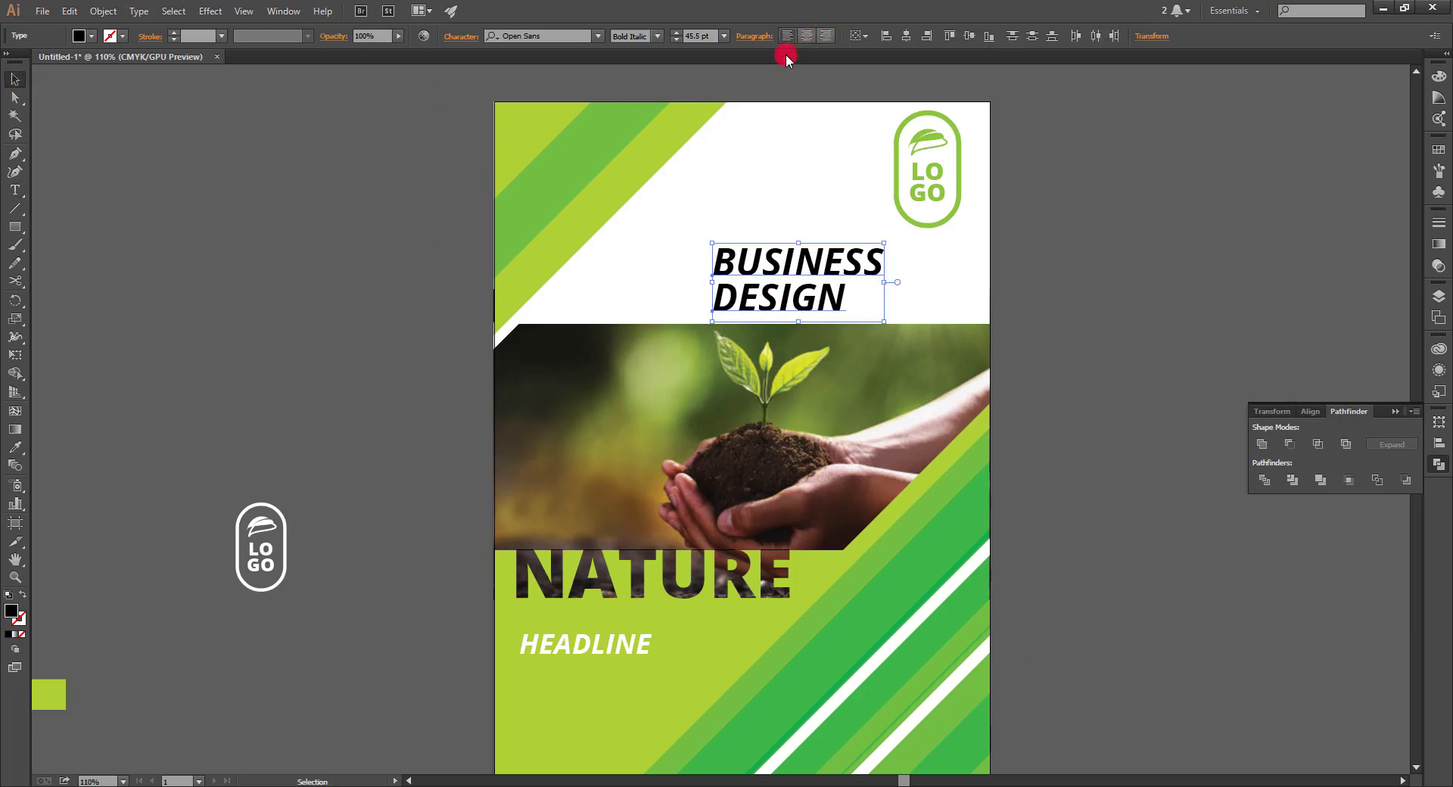
drag(781, 272, 688, 272)
Colour the BUSINESS DESIGN title with the light green stripe's colour.
click(827, 220)
click(701, 282)
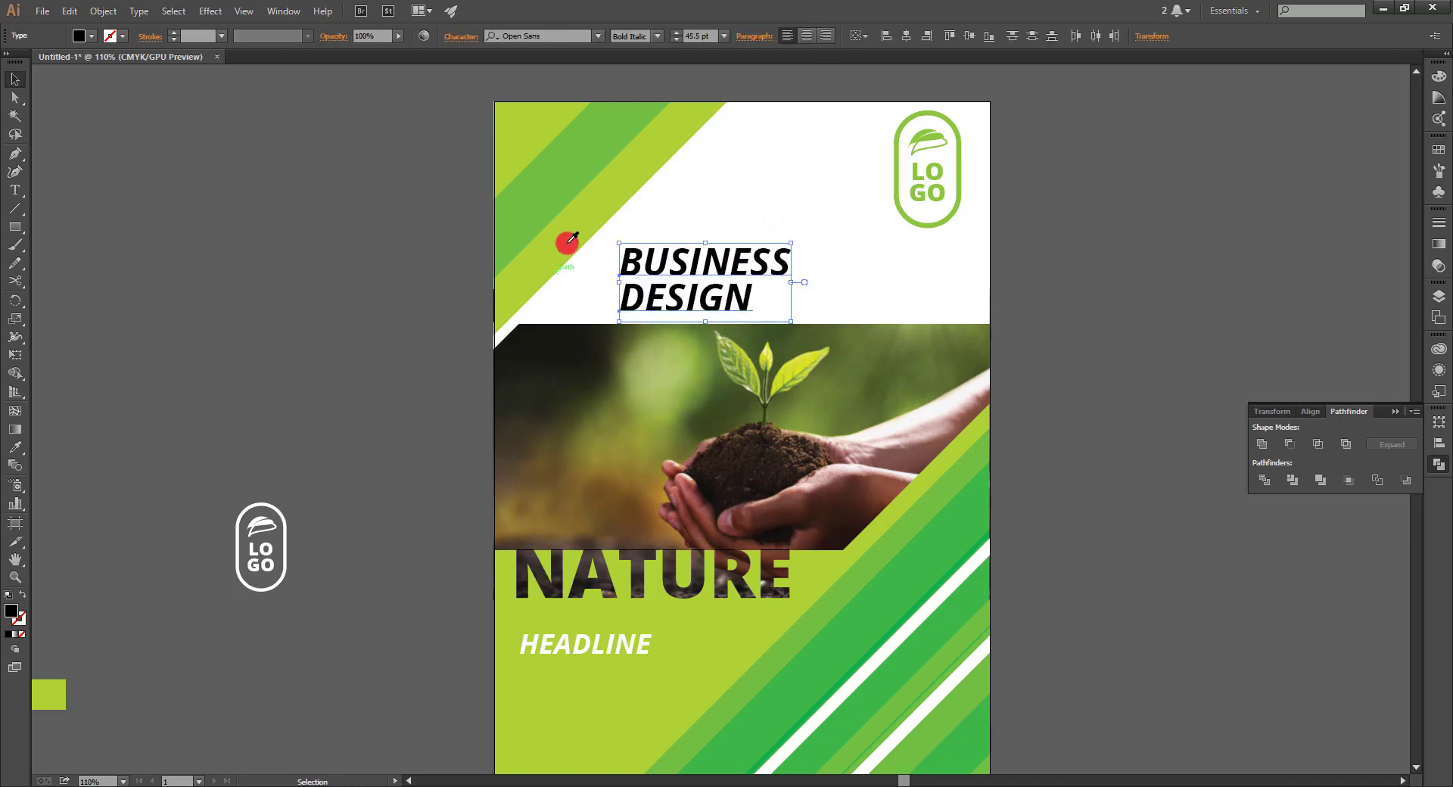
key(i)
click(519, 135)
click(15, 78)
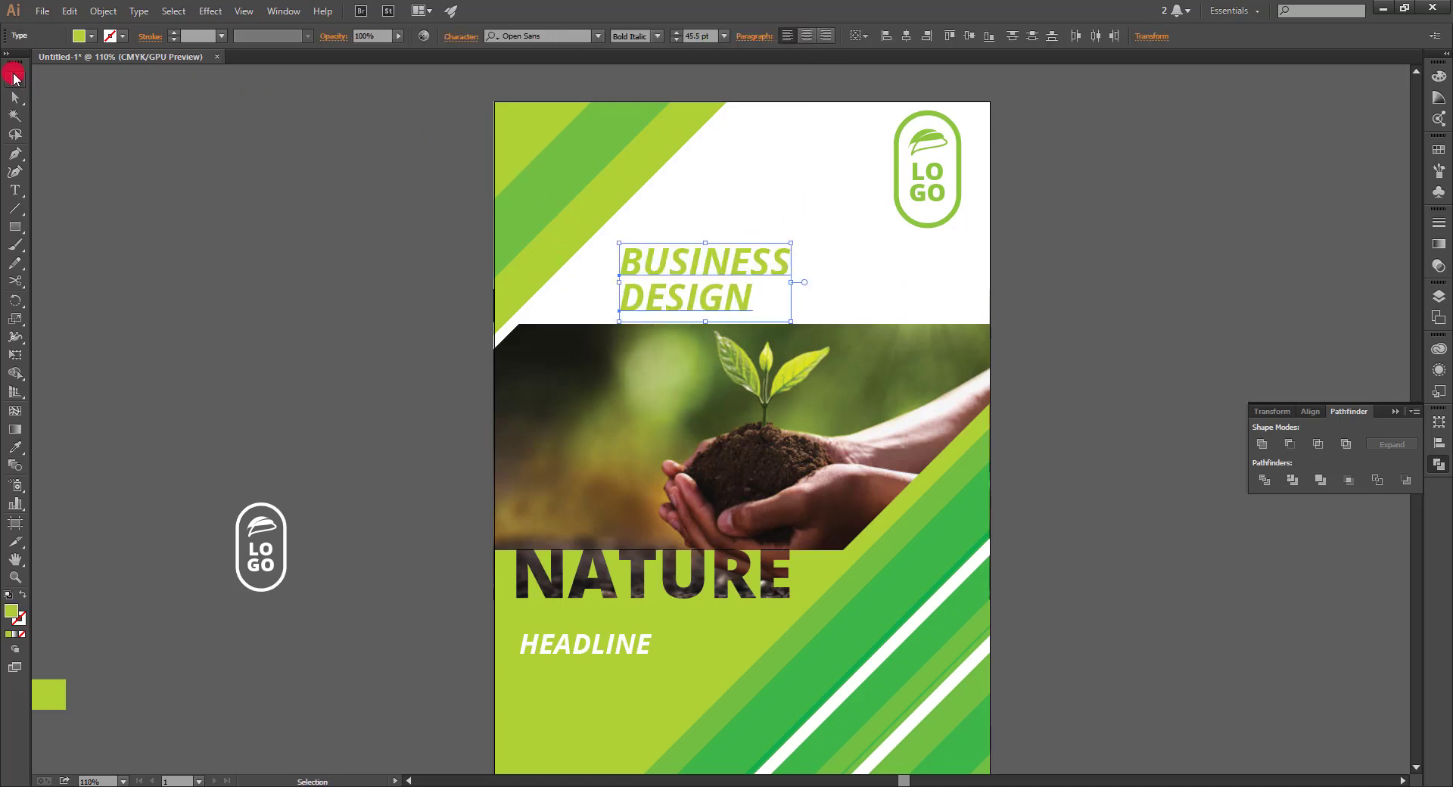
click(849, 298)
Draw a vertical line right of BUSINESS DESIGN with a 2 pt green stroke.
click(13, 208)
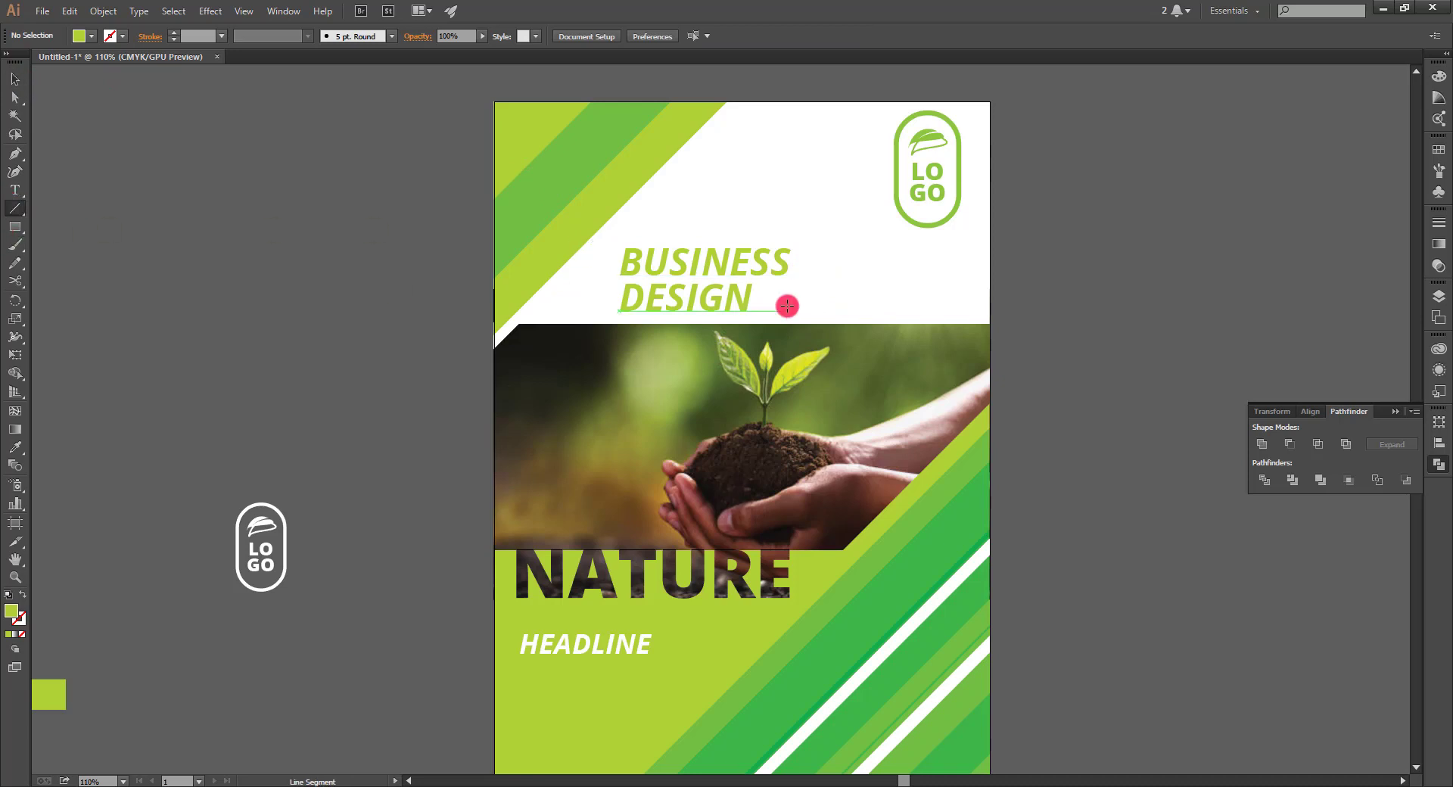
drag(798, 249, 799, 310)
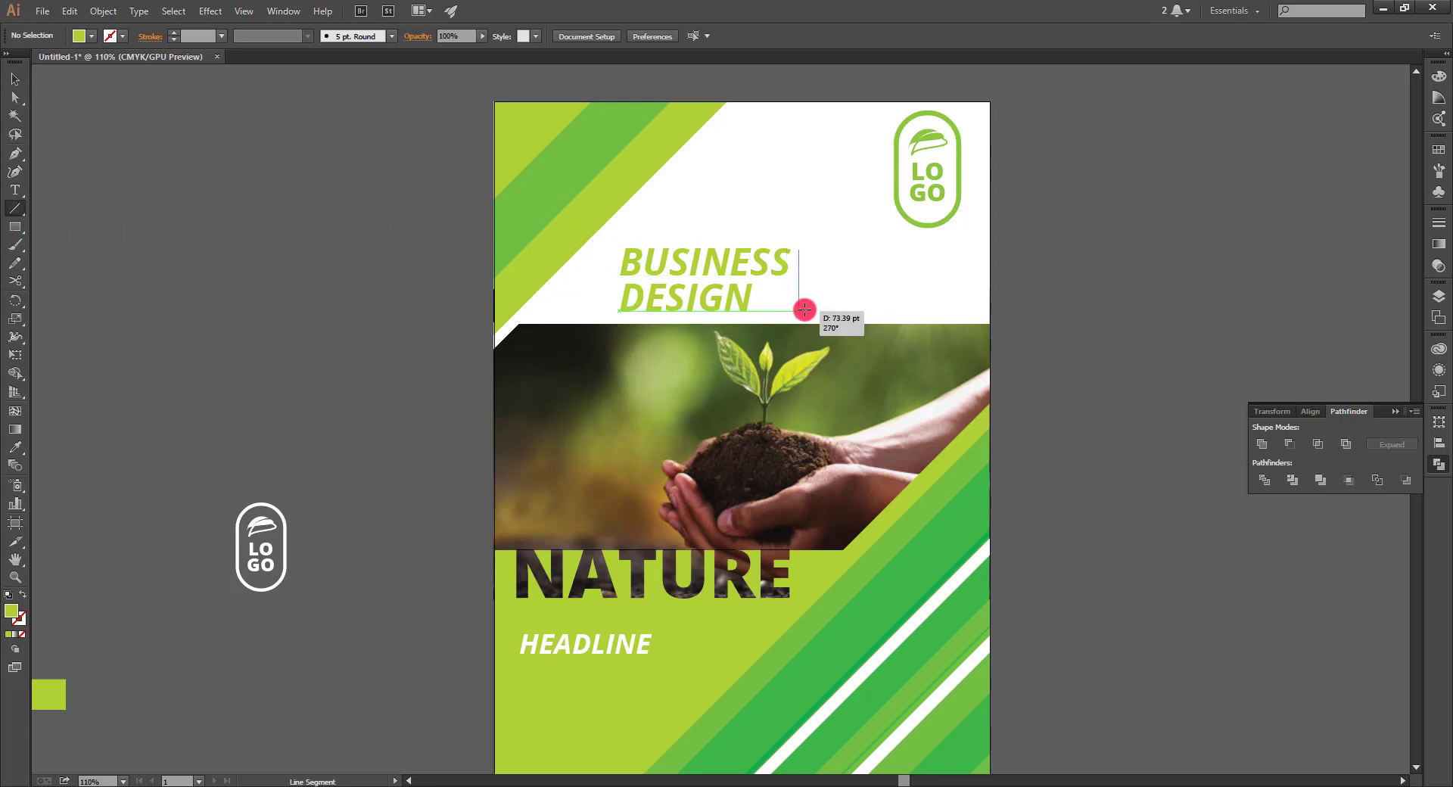
click(186, 34)
click(110, 36)
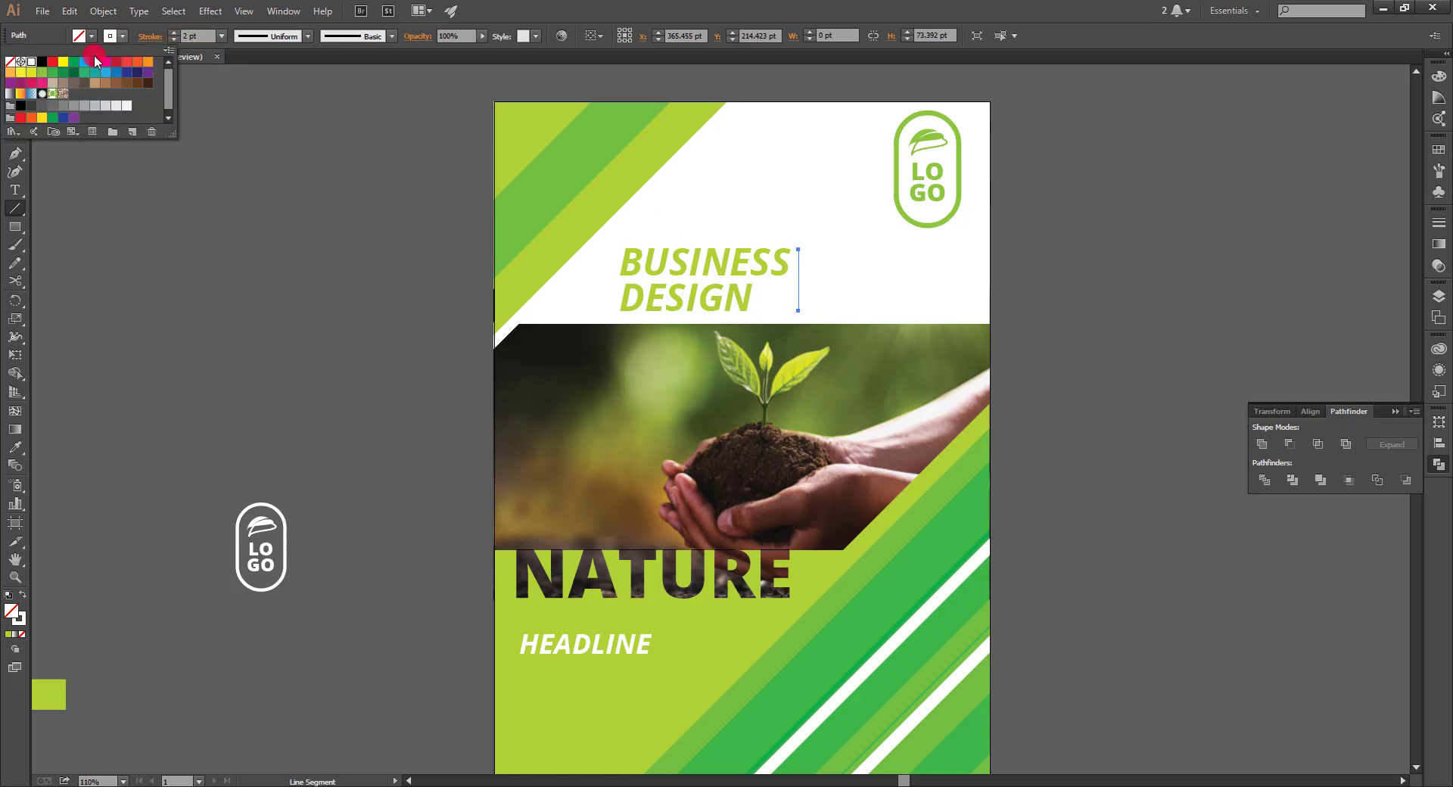
click(42, 81)
click(821, 241)
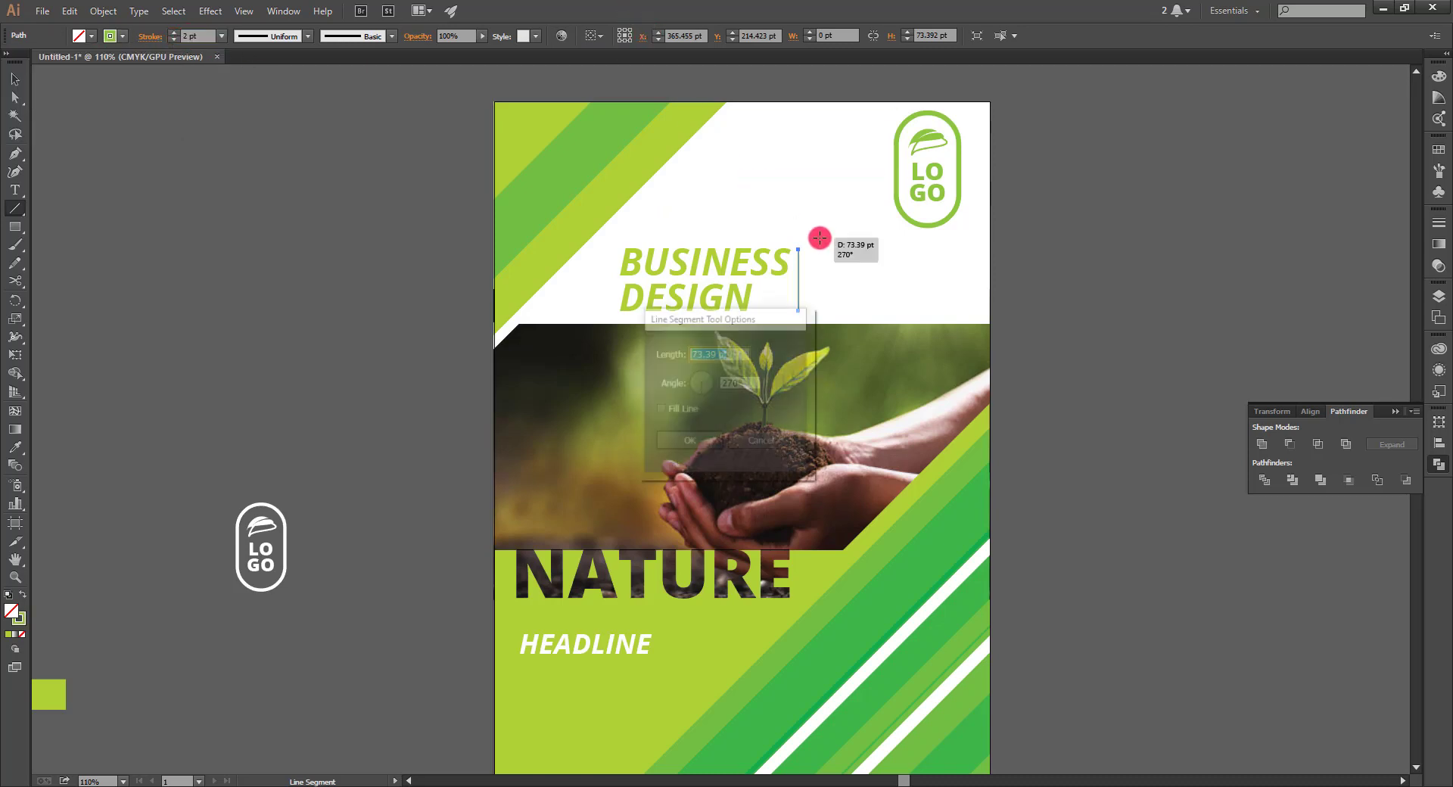
key(Return)
key(v)
click(820, 227)
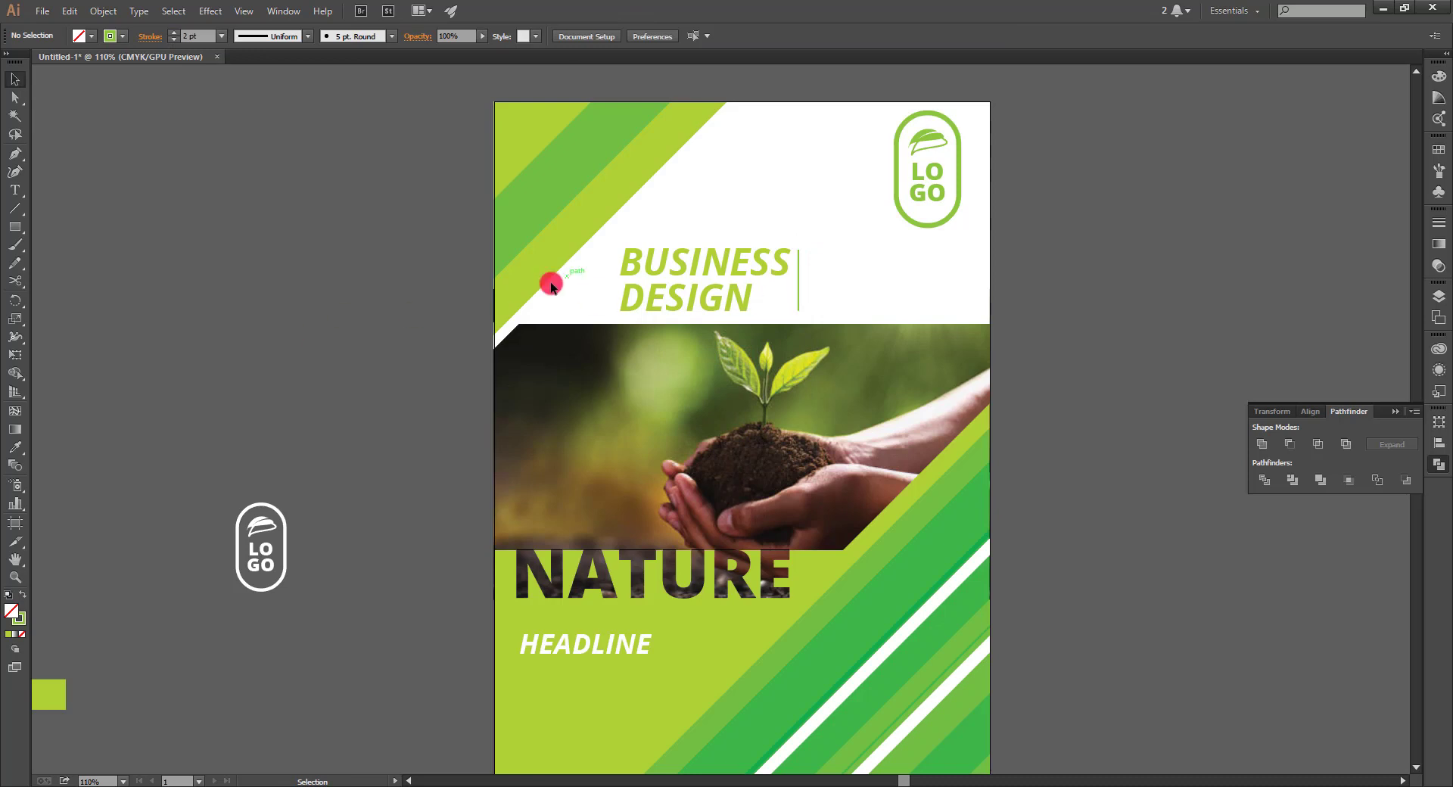
Start a vertical text object on the pasteboard.
drag(13, 194, 81, 263)
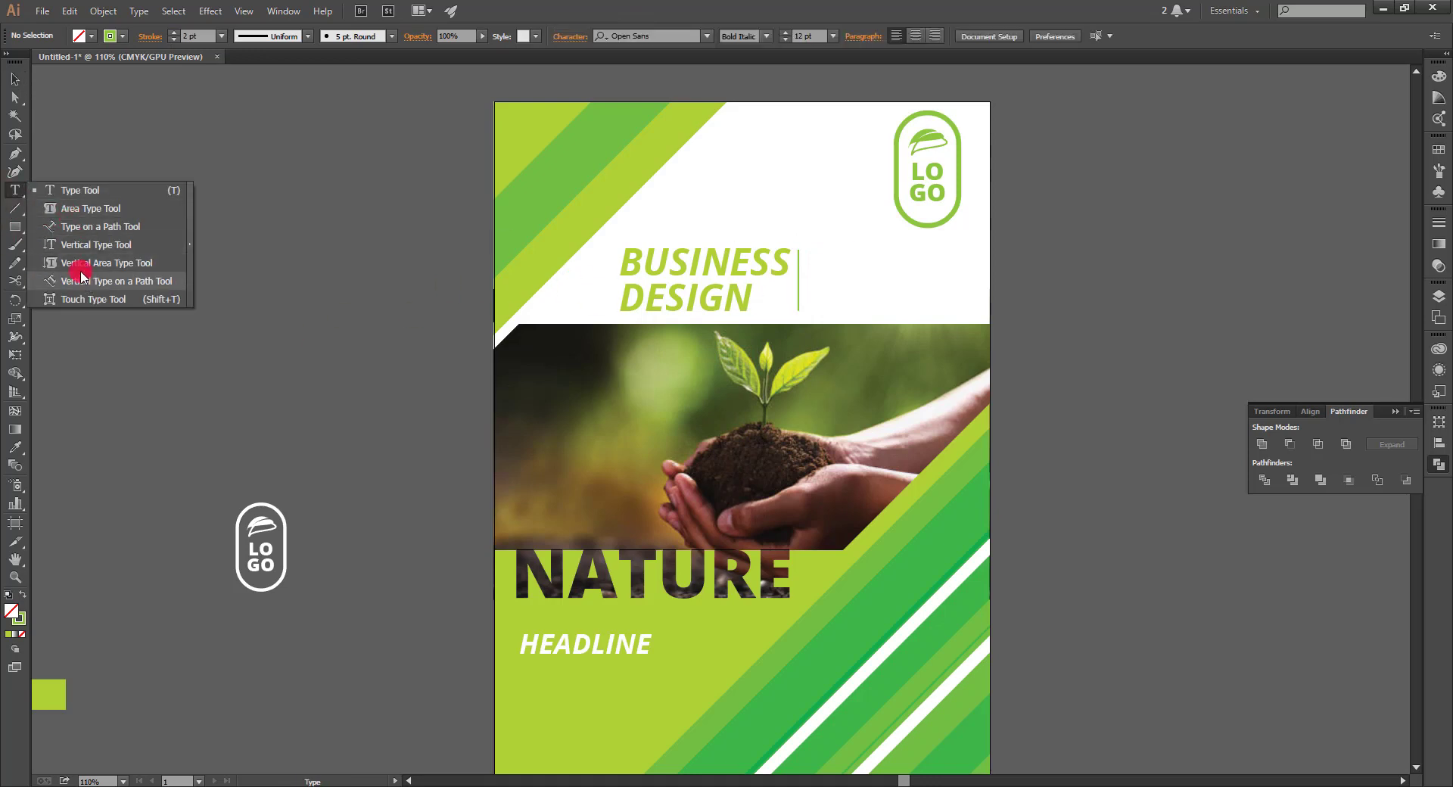
drag(81, 262, 85, 250)
click(167, 280)
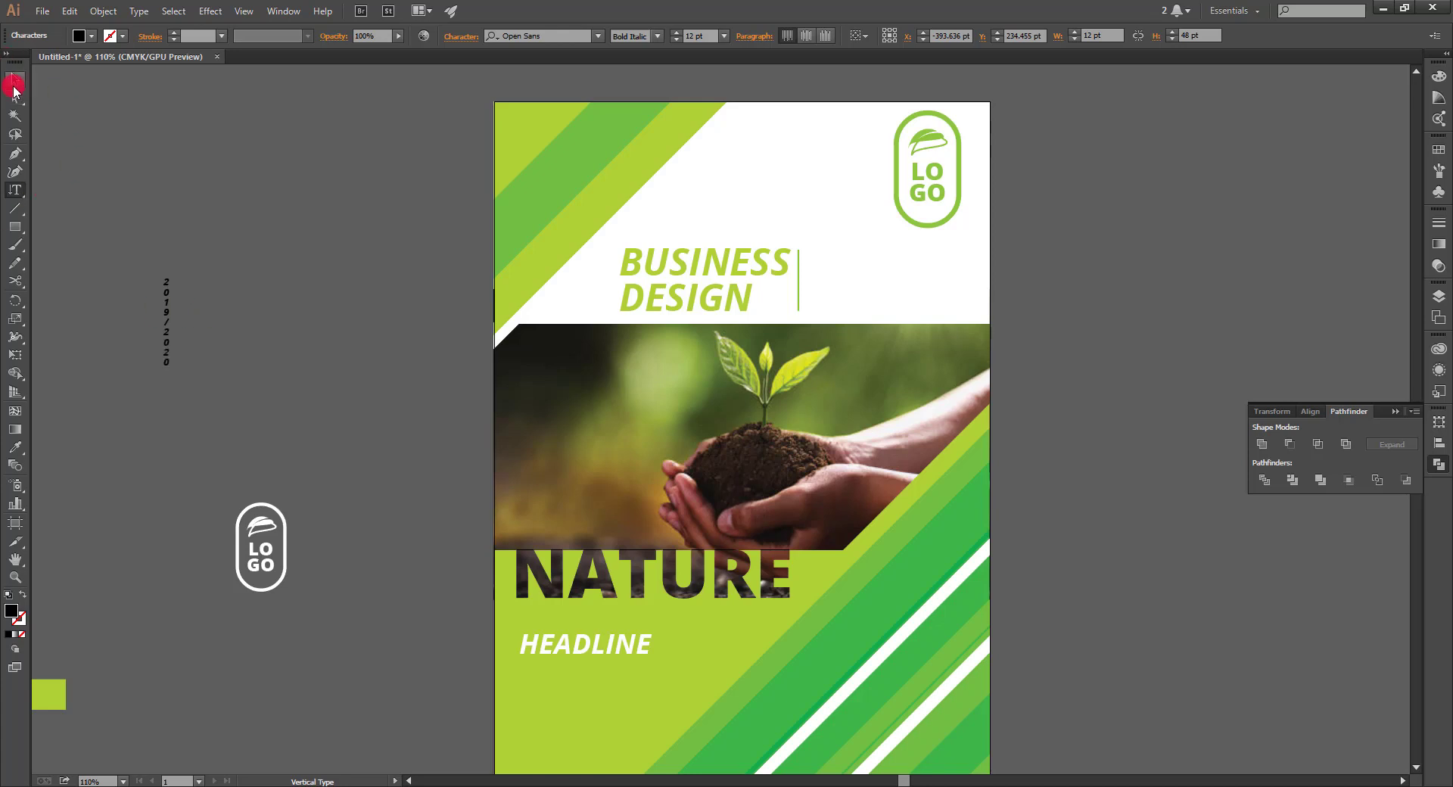
Move the 2019/2020 date beside BUSINESS DESIGN and delete '2019/' so only 2020 remains.
click(14, 83)
click(239, 376)
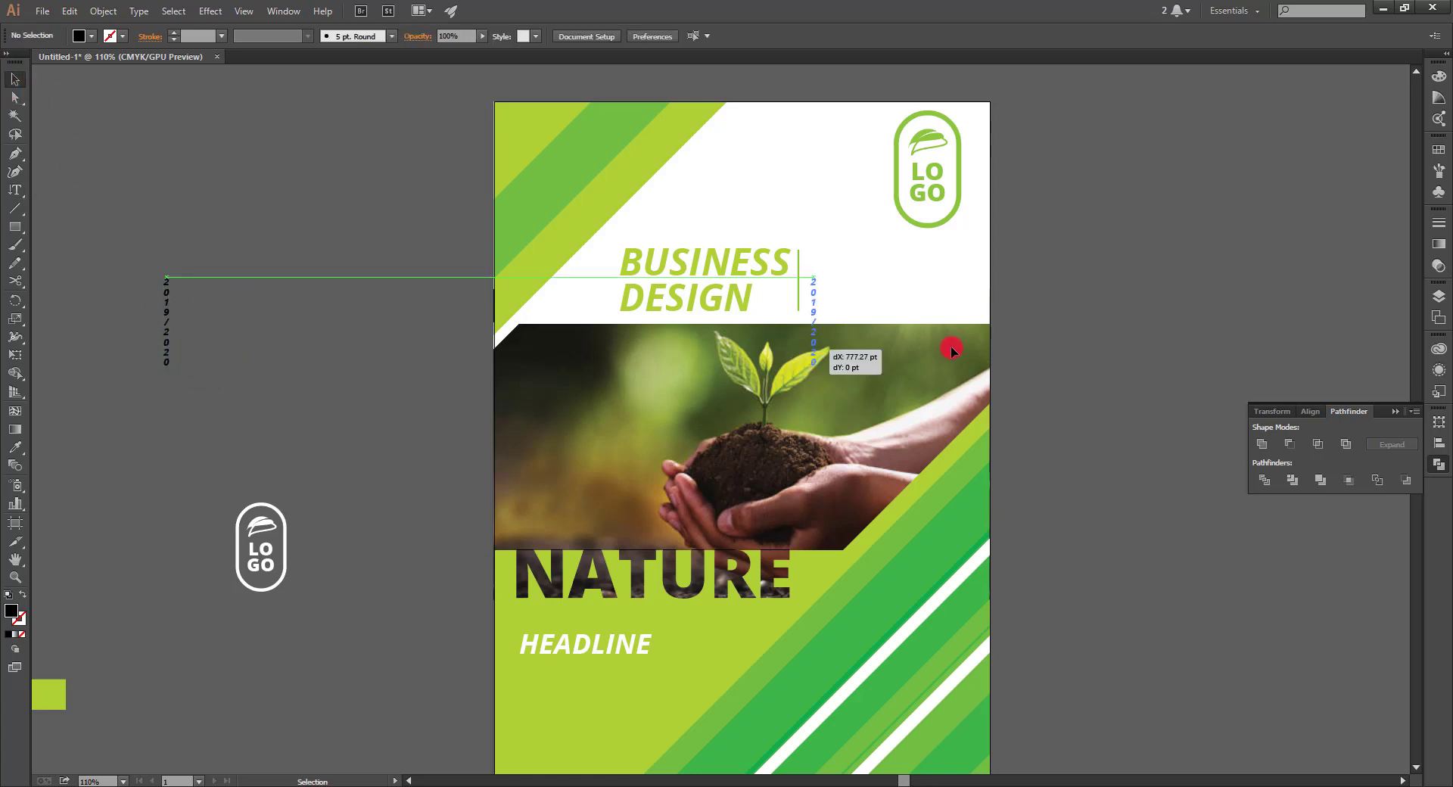
drag(171, 355, 821, 346)
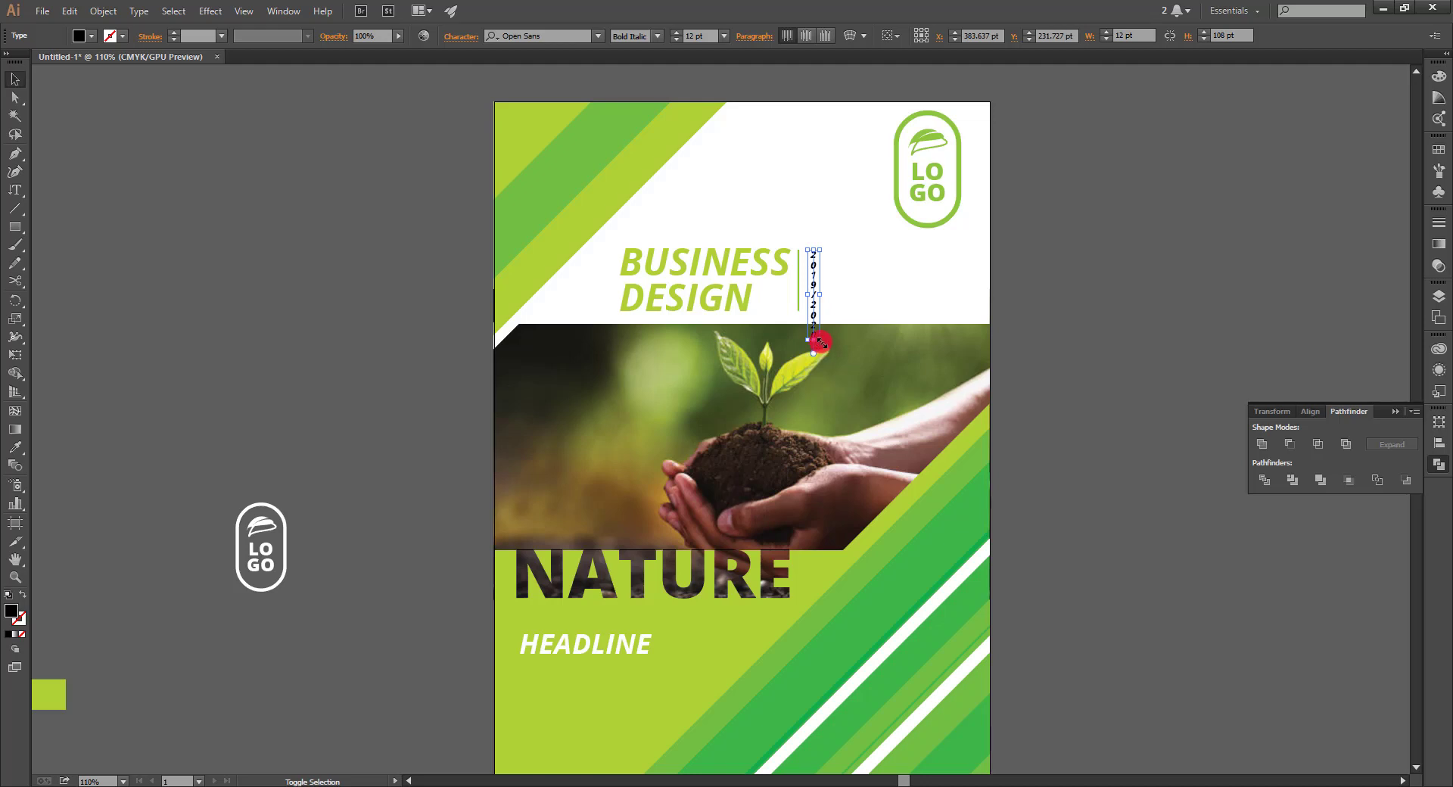
key(z)
drag(825, 250, 995, 399)
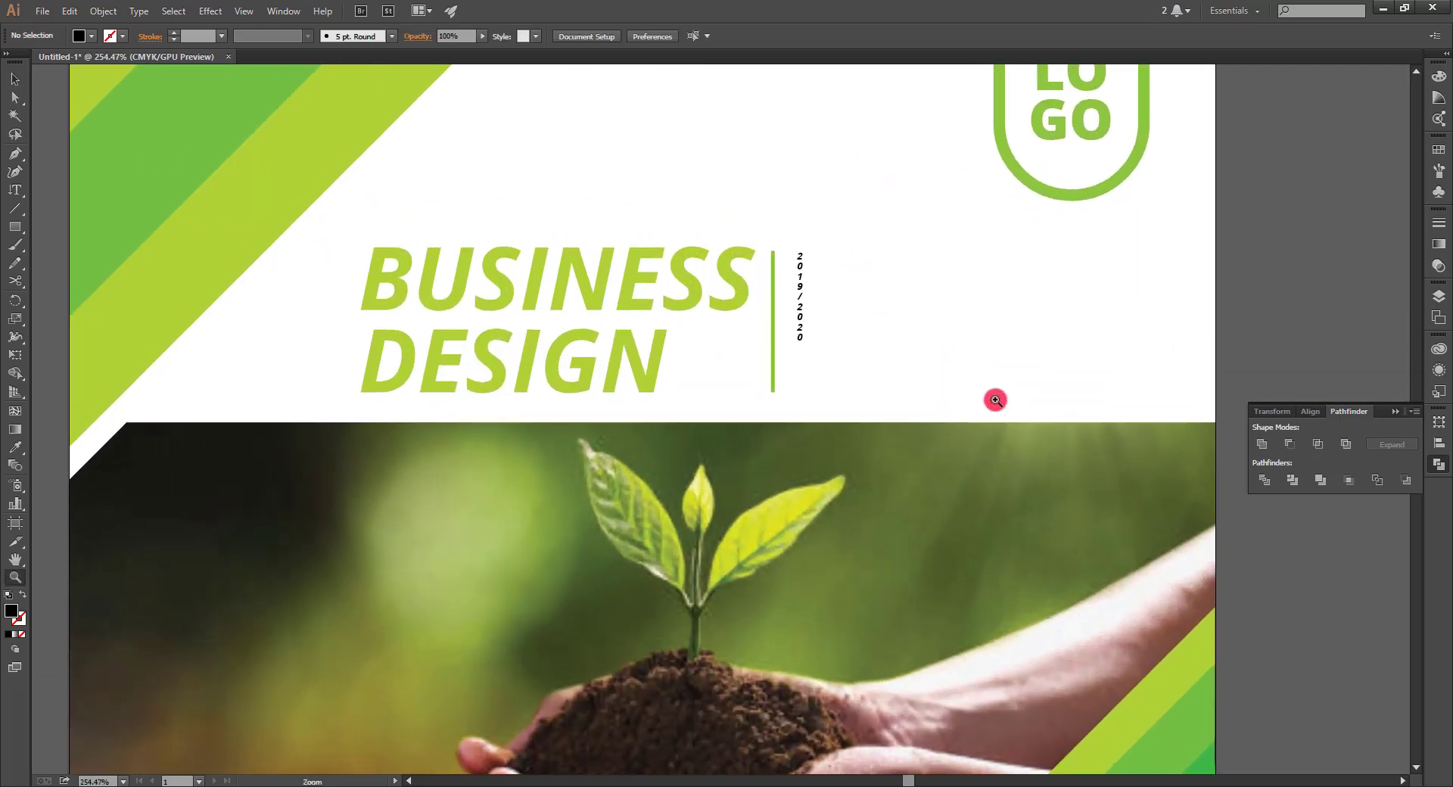
key(t)
drag(800, 295, 798, 213)
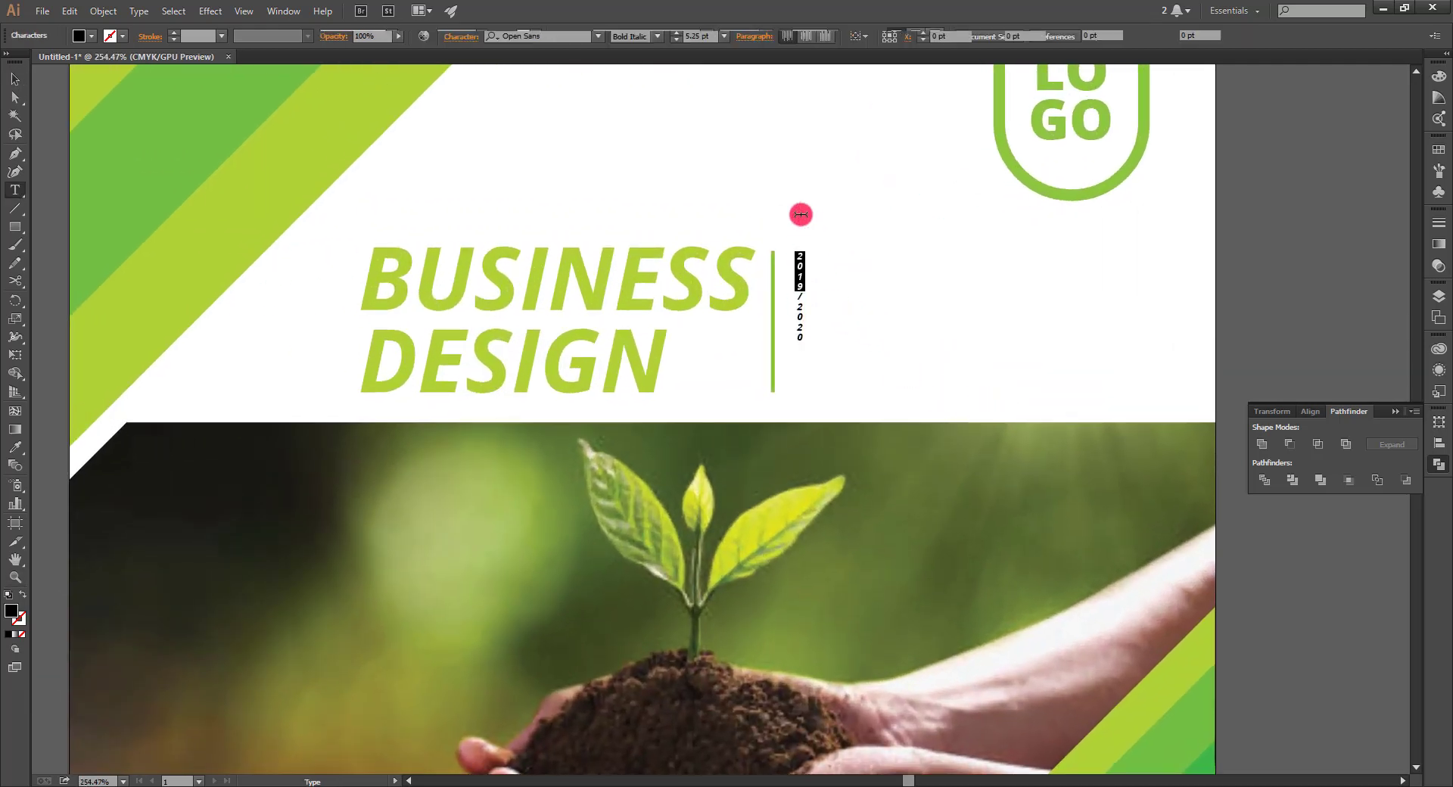
key(BackSpace)
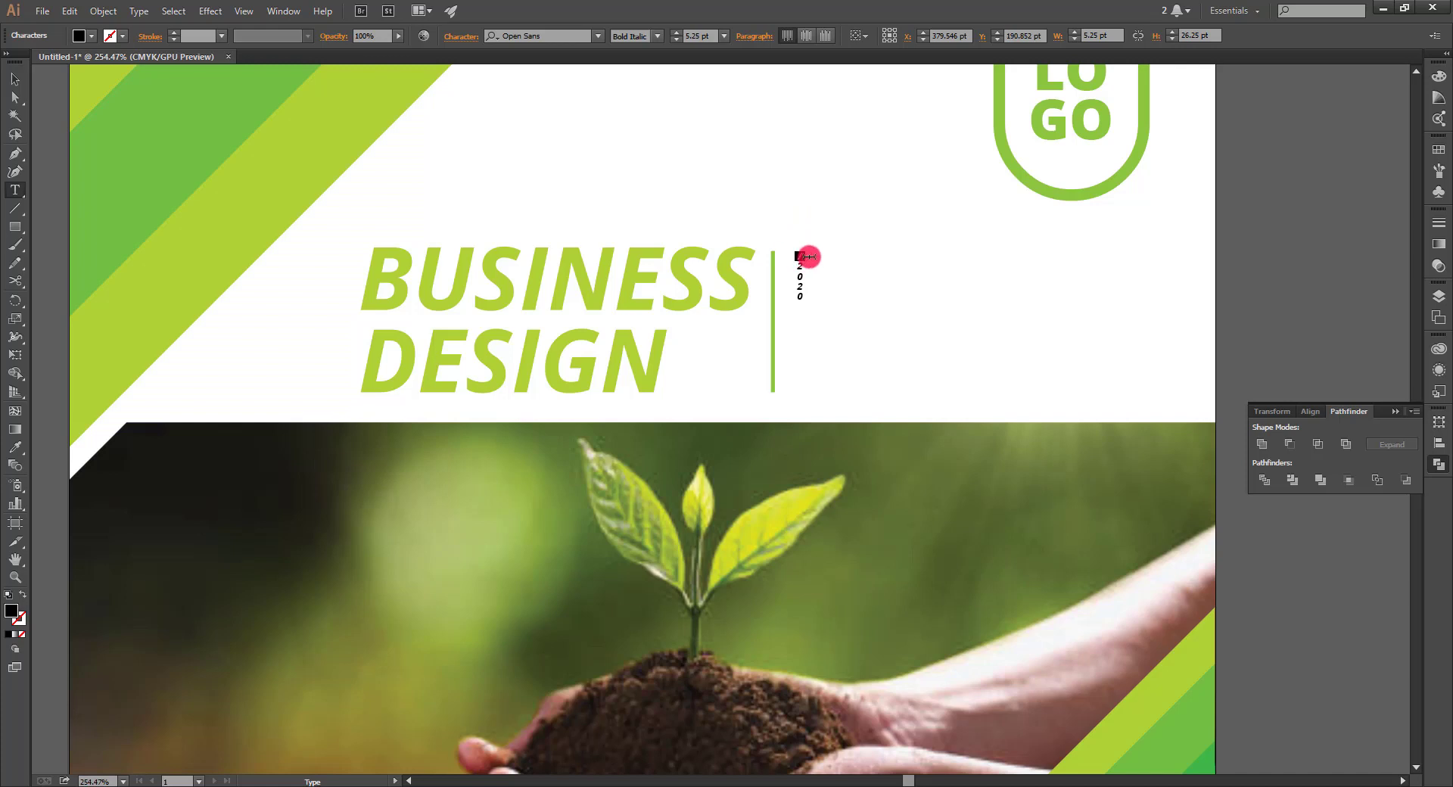
key(BackSpace)
Give 2020 the title's green colour and resize it to fit beside the title.
click(16, 78)
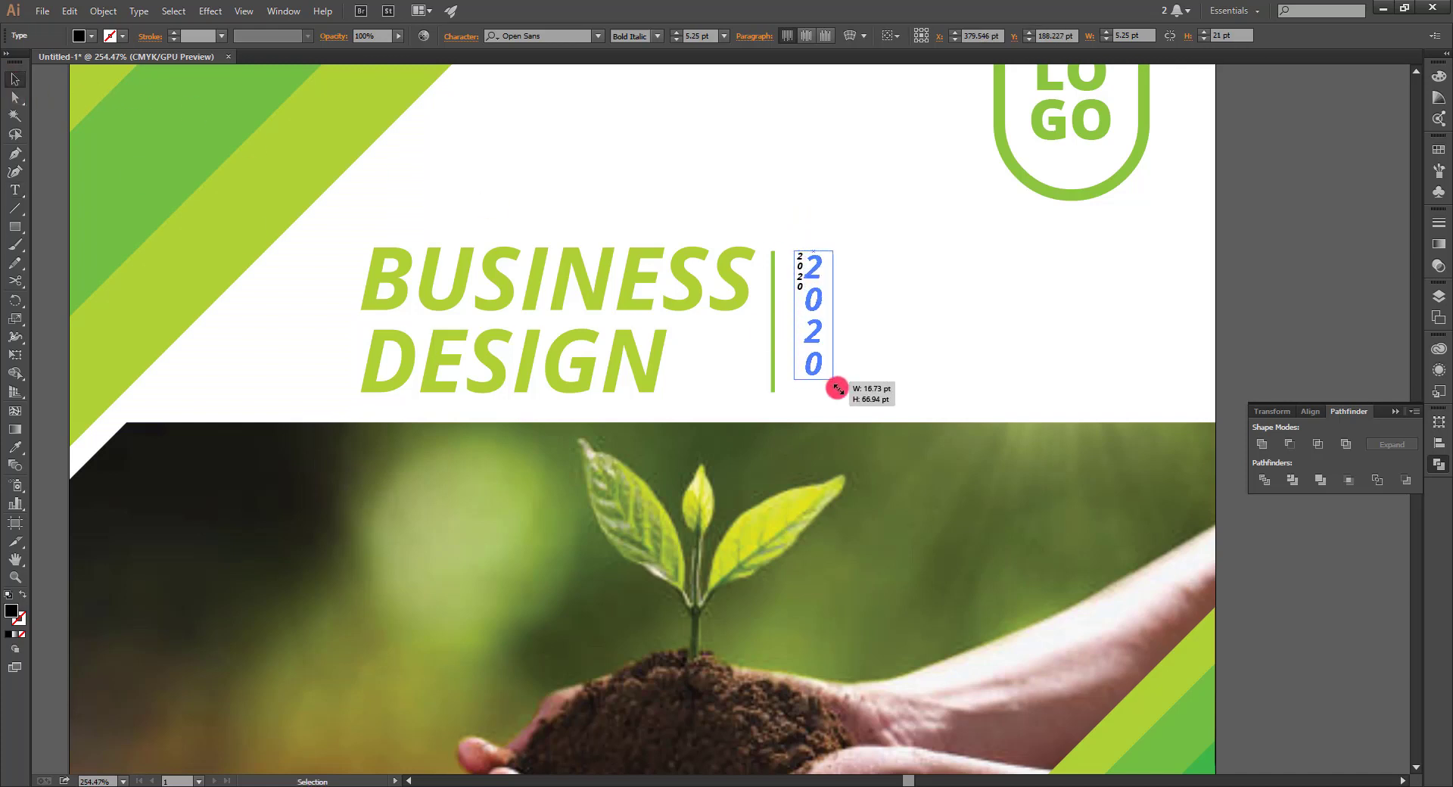
mouse_move(808, 290)
mouse_down()
mouse_move(834, 388)
mouse_move(799, 383)
mouse_up()
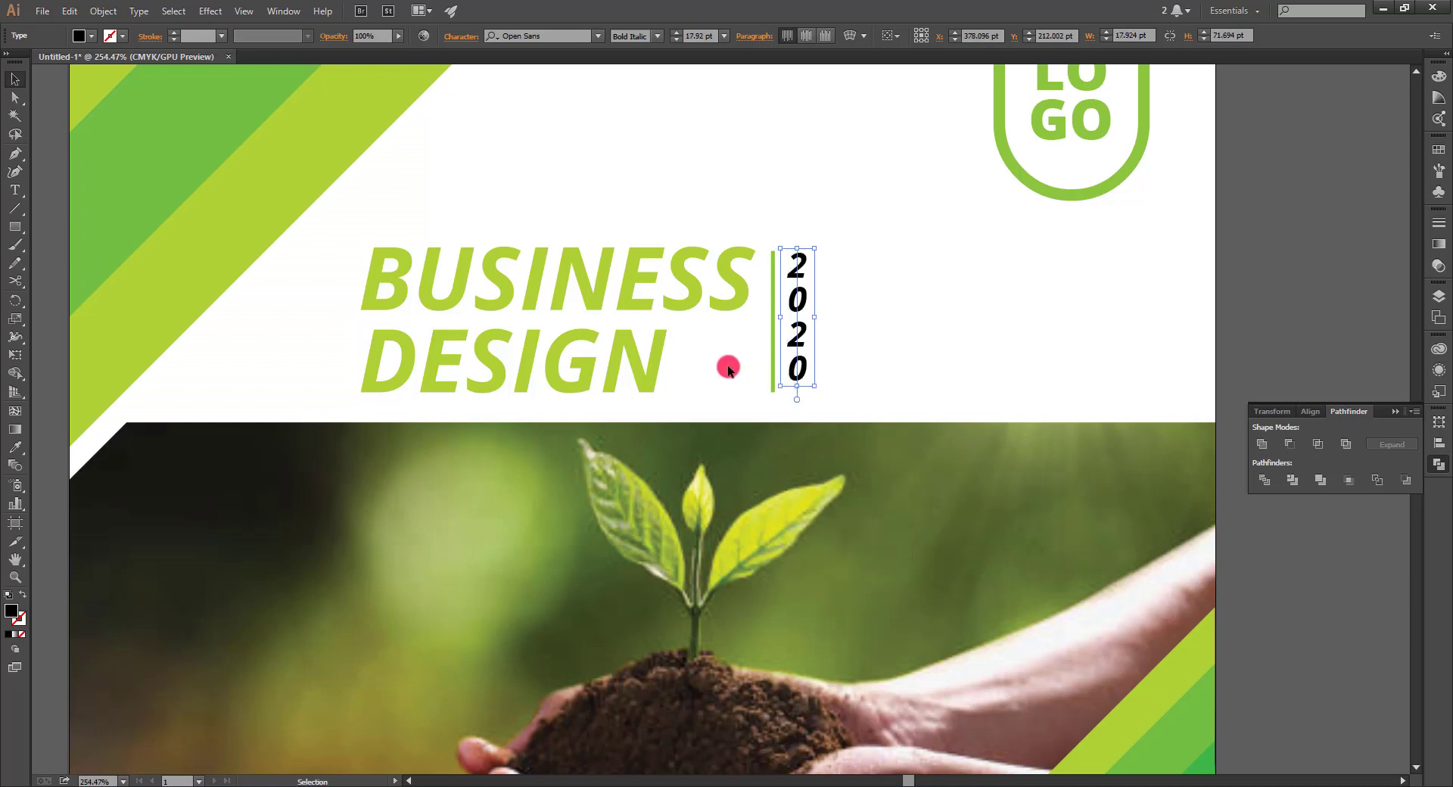
key(i)
click(675, 301)
key(v)
click(829, 500)
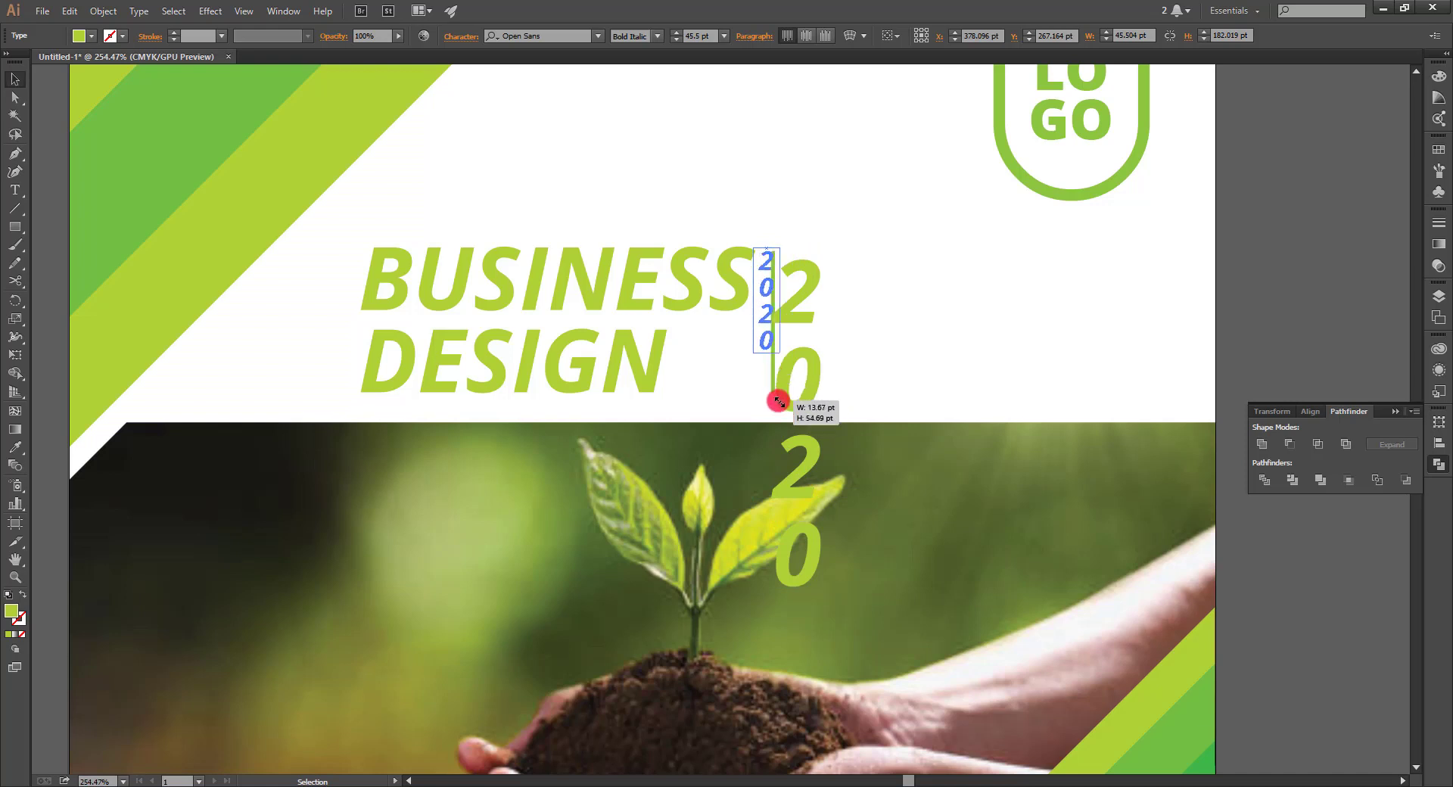
mouse_move(830, 574)
mouse_down()
mouse_move(774, 395)
mouse_move(798, 380)
mouse_move(810, 400)
mouse_move(788, 372)
mouse_up()
click(850, 360)
Set a new font size for the vertical 2020 text.
key(ctrl+0)
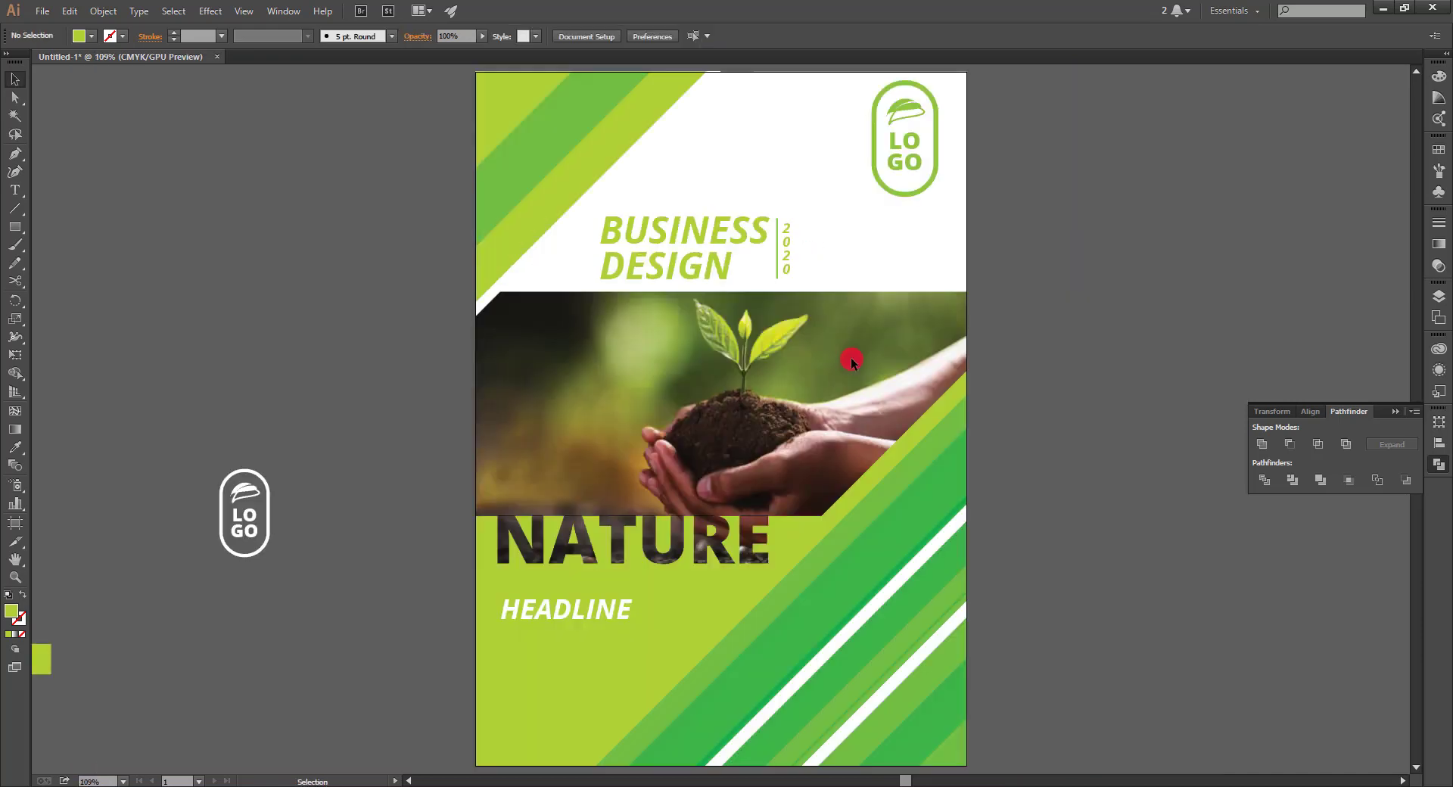
click(791, 235)
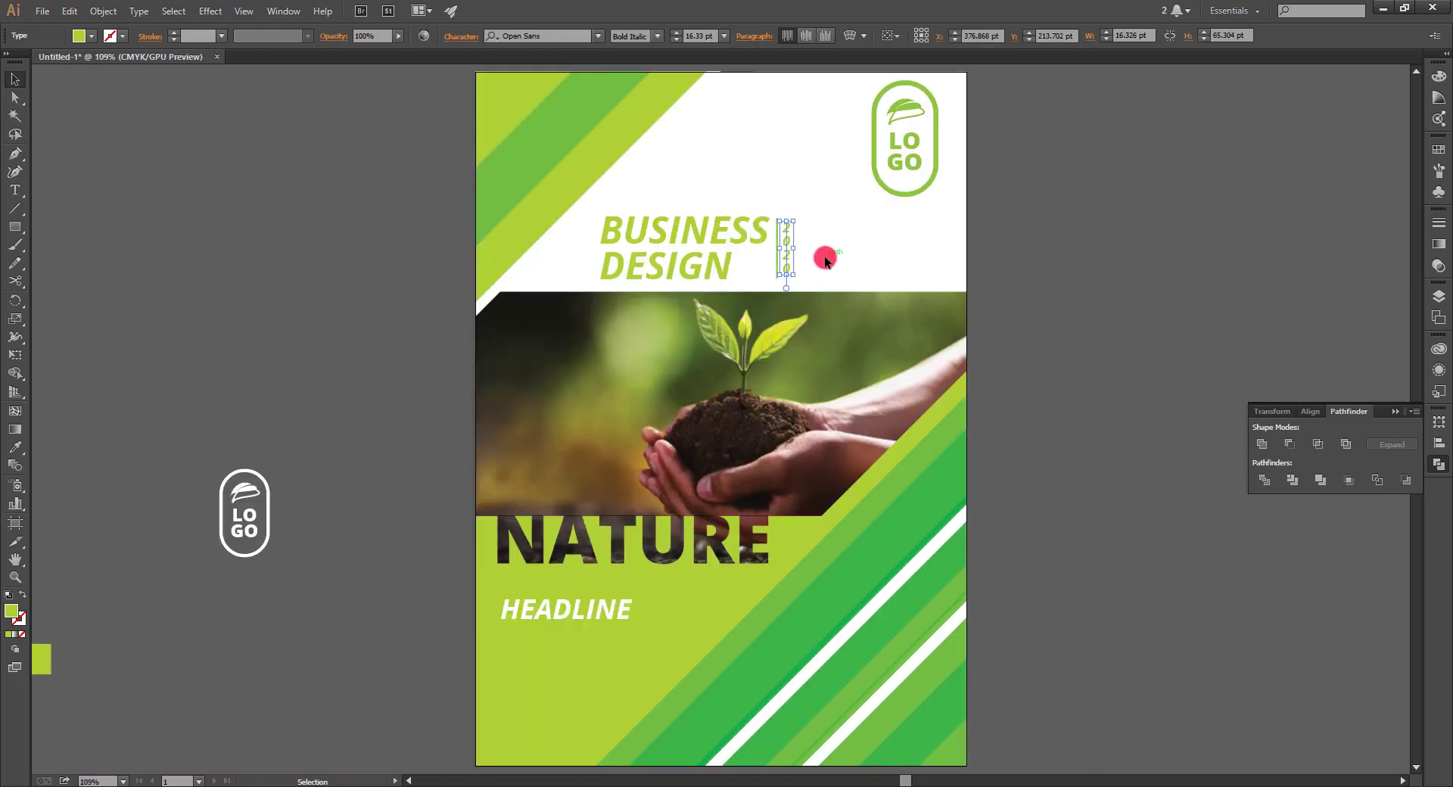
click(702, 42)
click(649, 155)
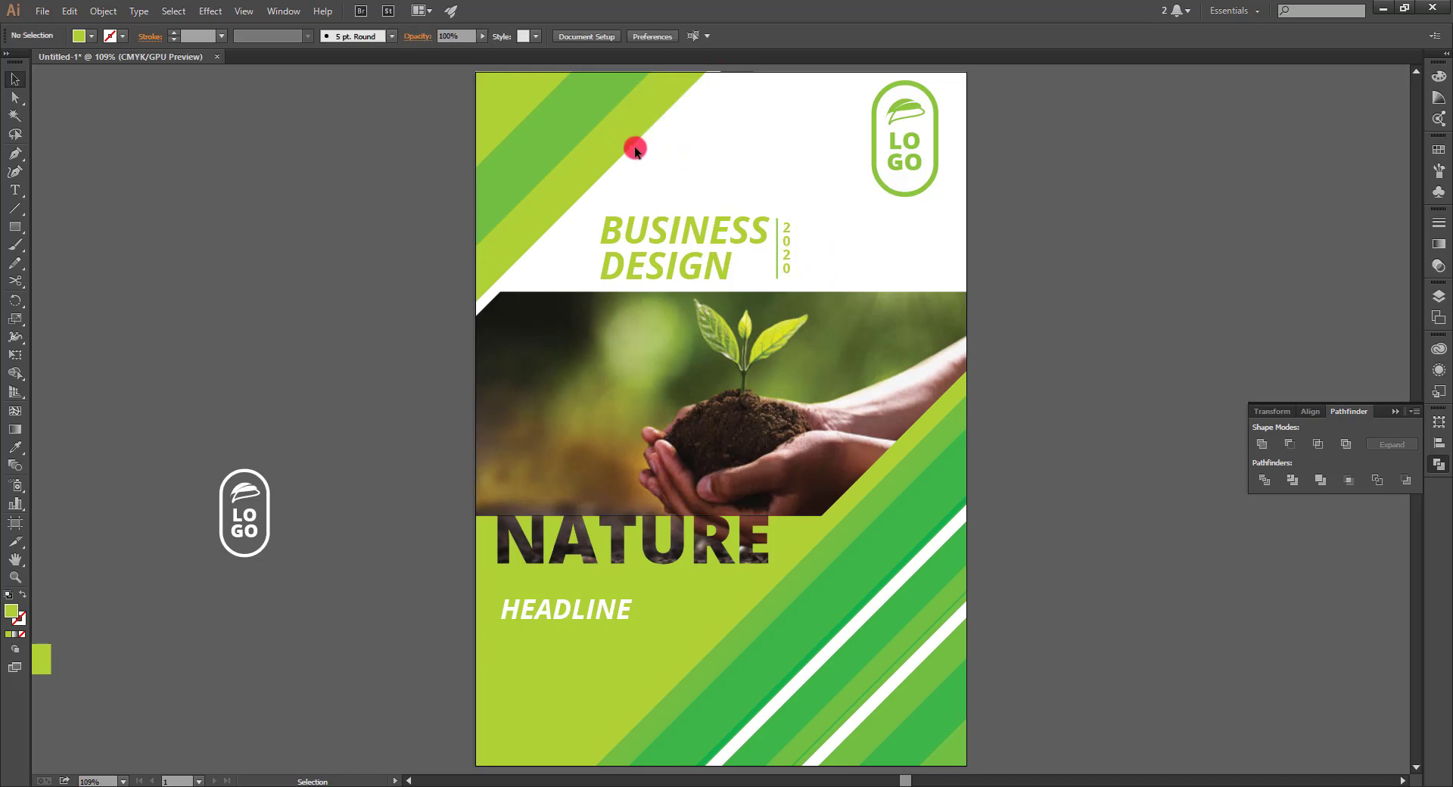
Move the logo at the page's top-right off onto the pasteboard.
scroll(814, 226, up, 1)
mouse_move(961, 227)
mouse_down()
mouse_move(840, 144)
mouse_move(227, 198)
mouse_up()
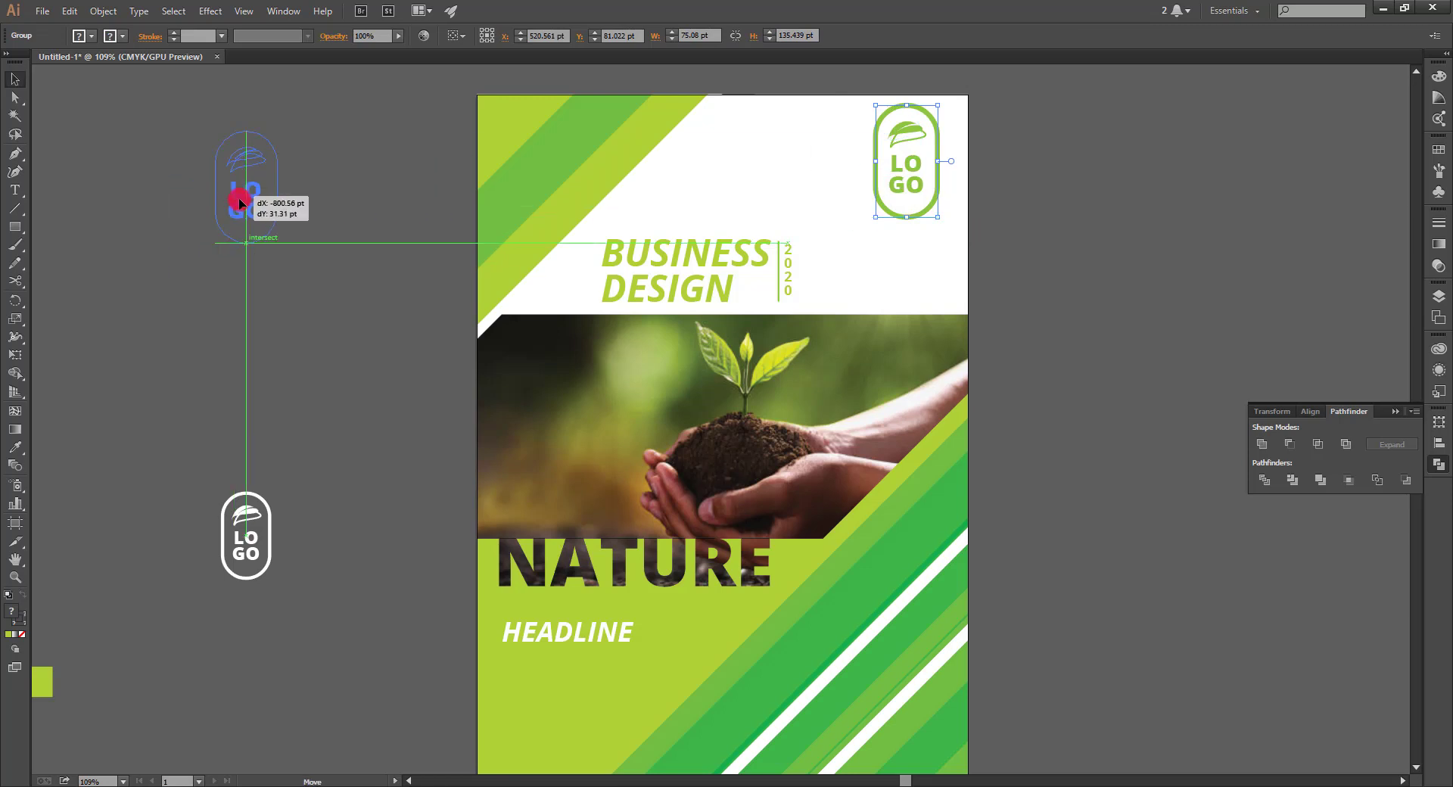
click(353, 311)
Add a Lorem ipsum placeholder text area below HEADLINE and shorten its frame.
drag(381, 342, 371, 214)
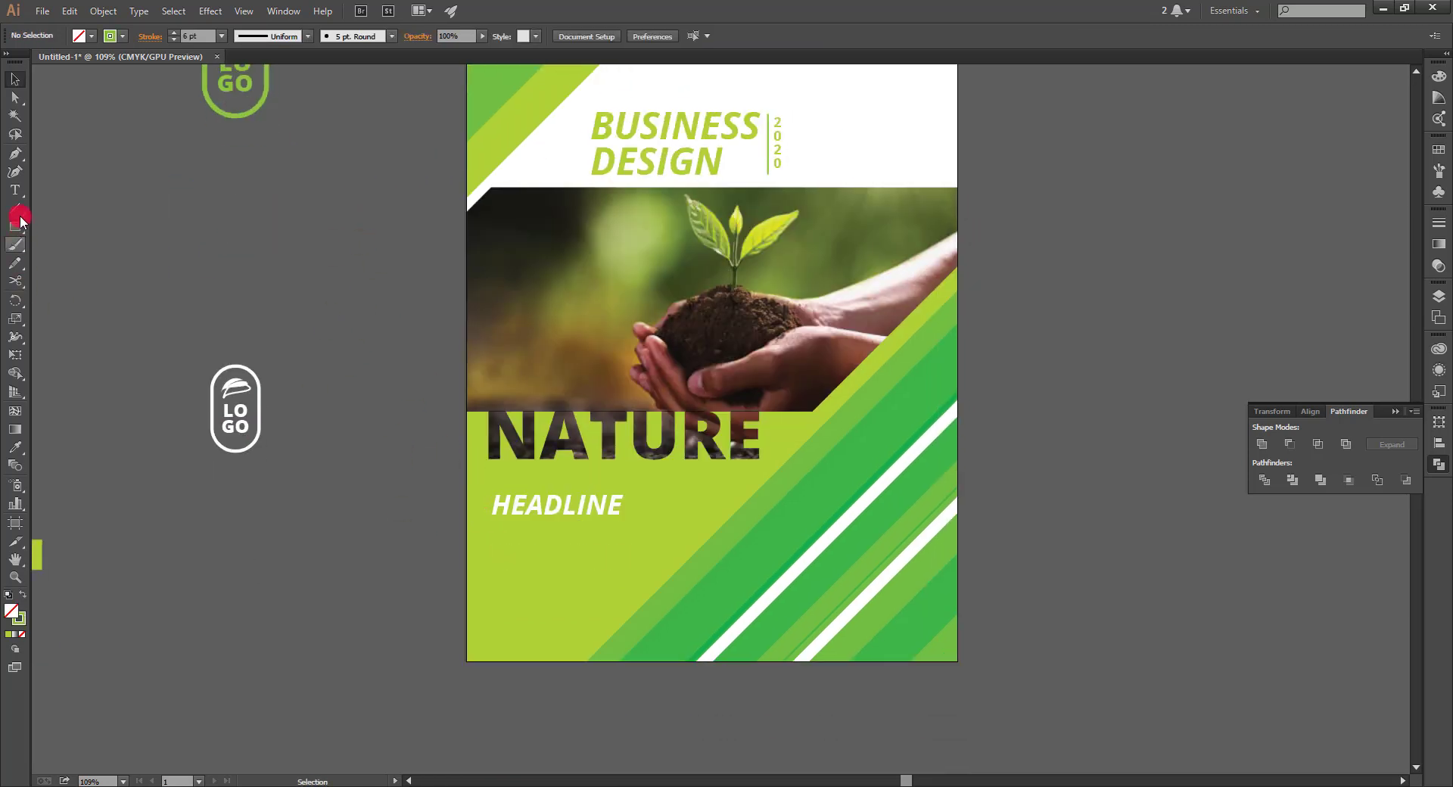
key(t)
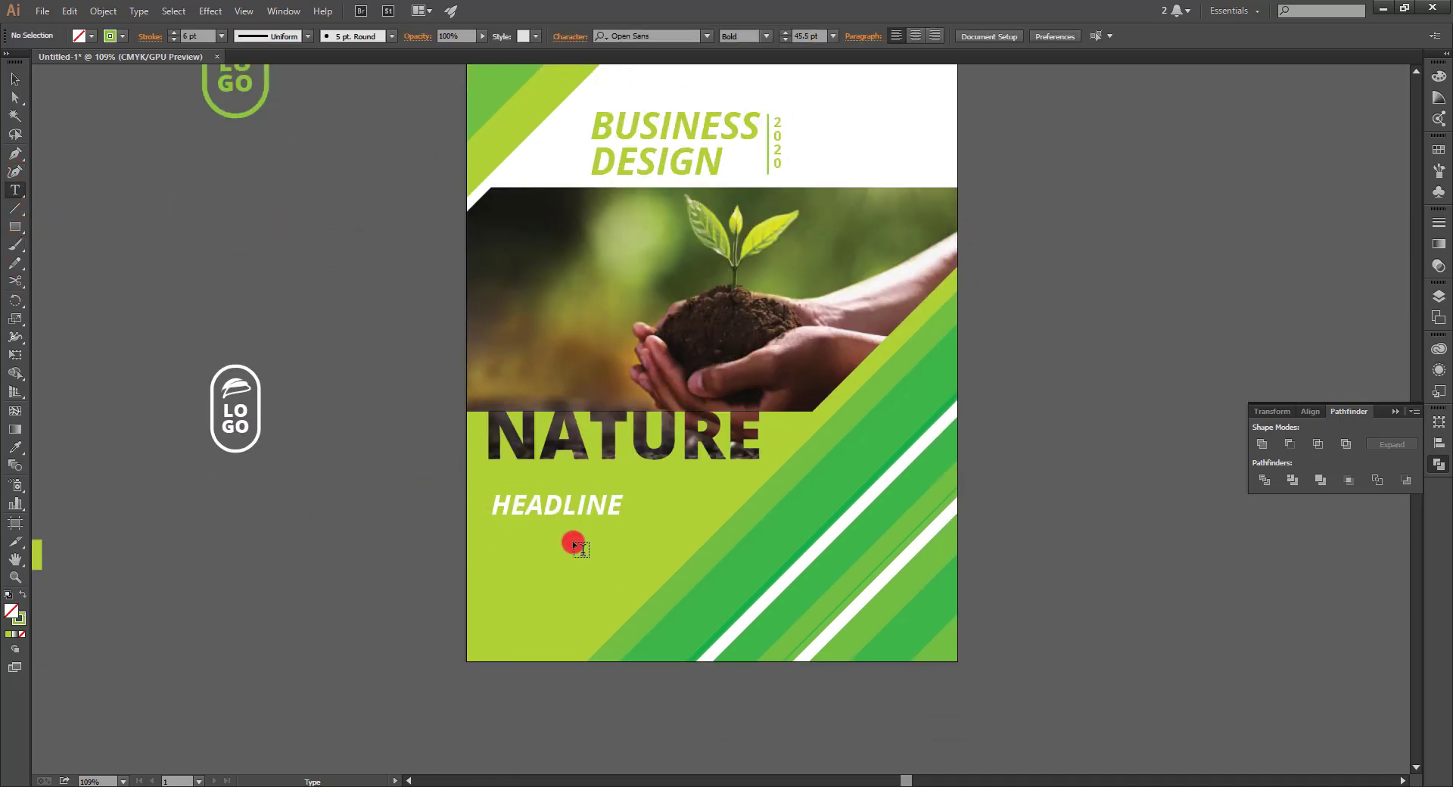
click(16, 193)
mouse_move(491, 529)
mouse_down()
mouse_move(618, 632)
mouse_move(670, 627)
mouse_up()
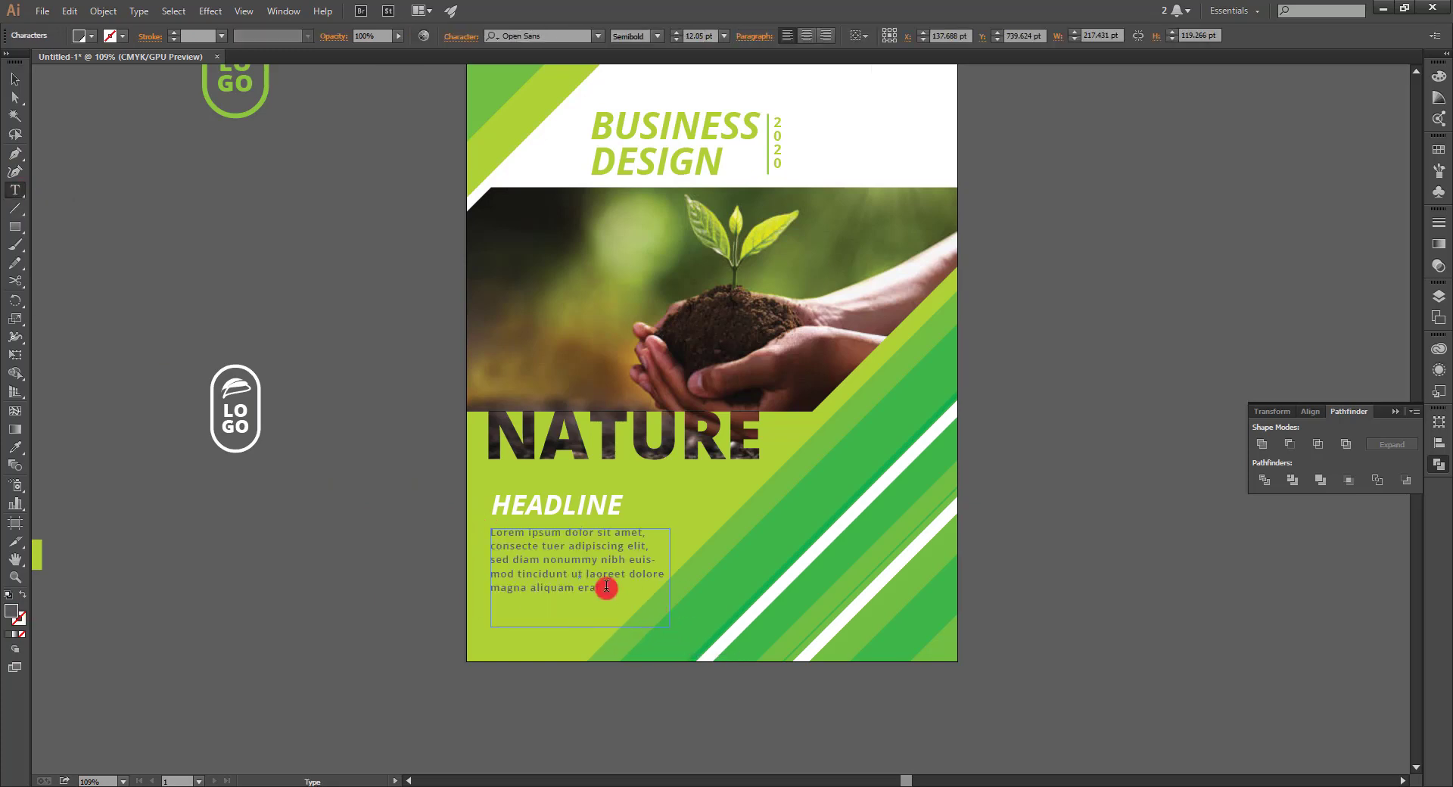
click(12, 115)
click(12, 79)
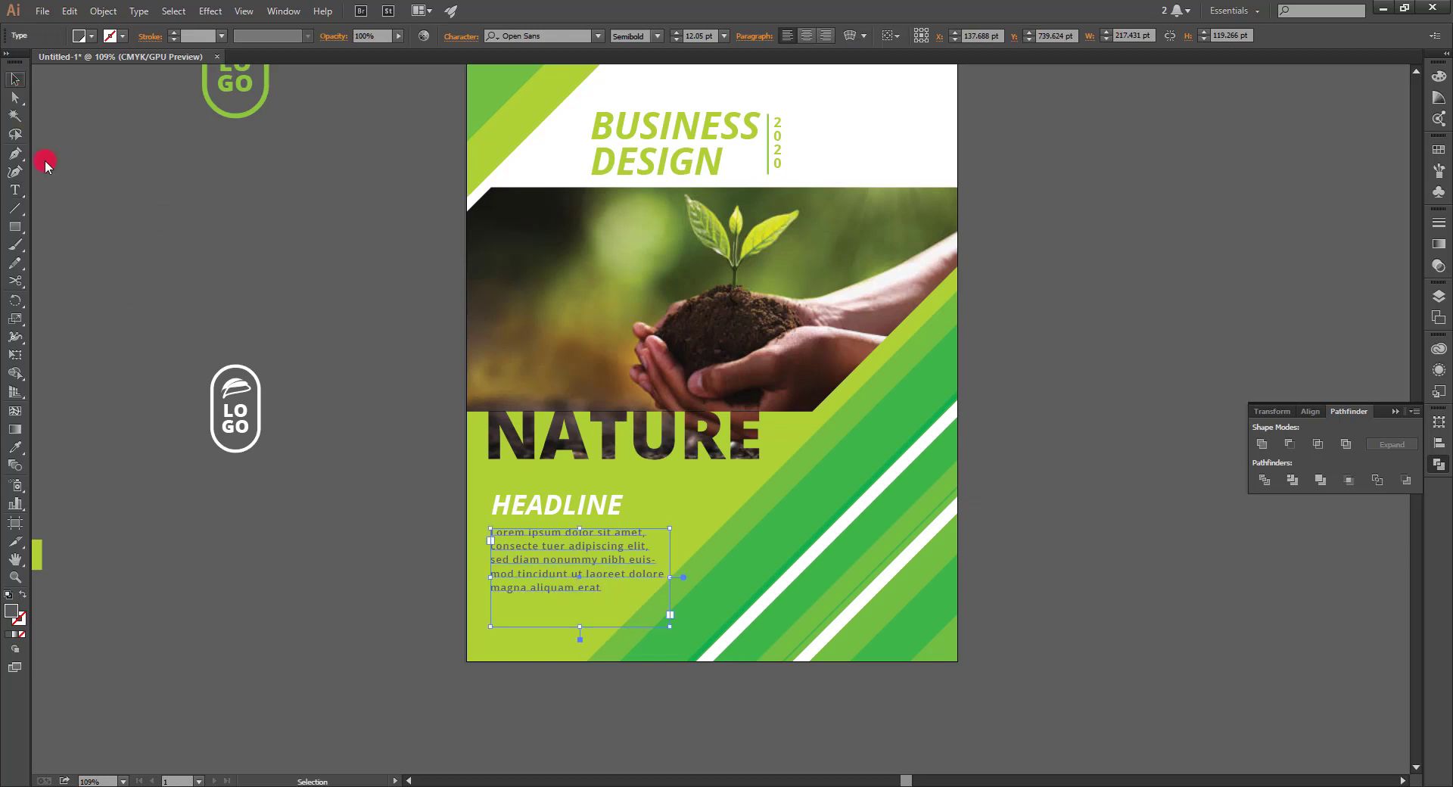
click(556, 635)
click(583, 627)
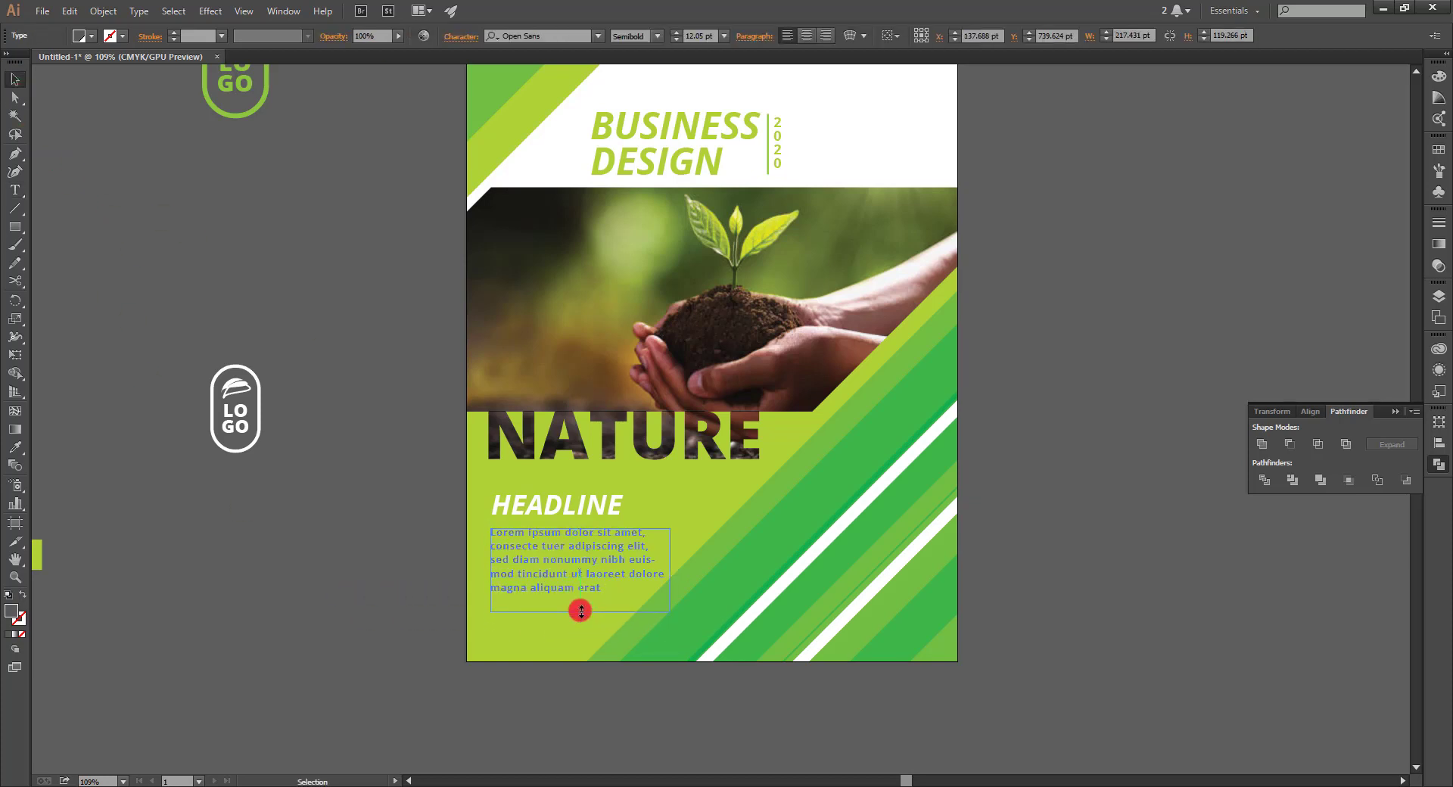
drag(580, 604, 580, 603)
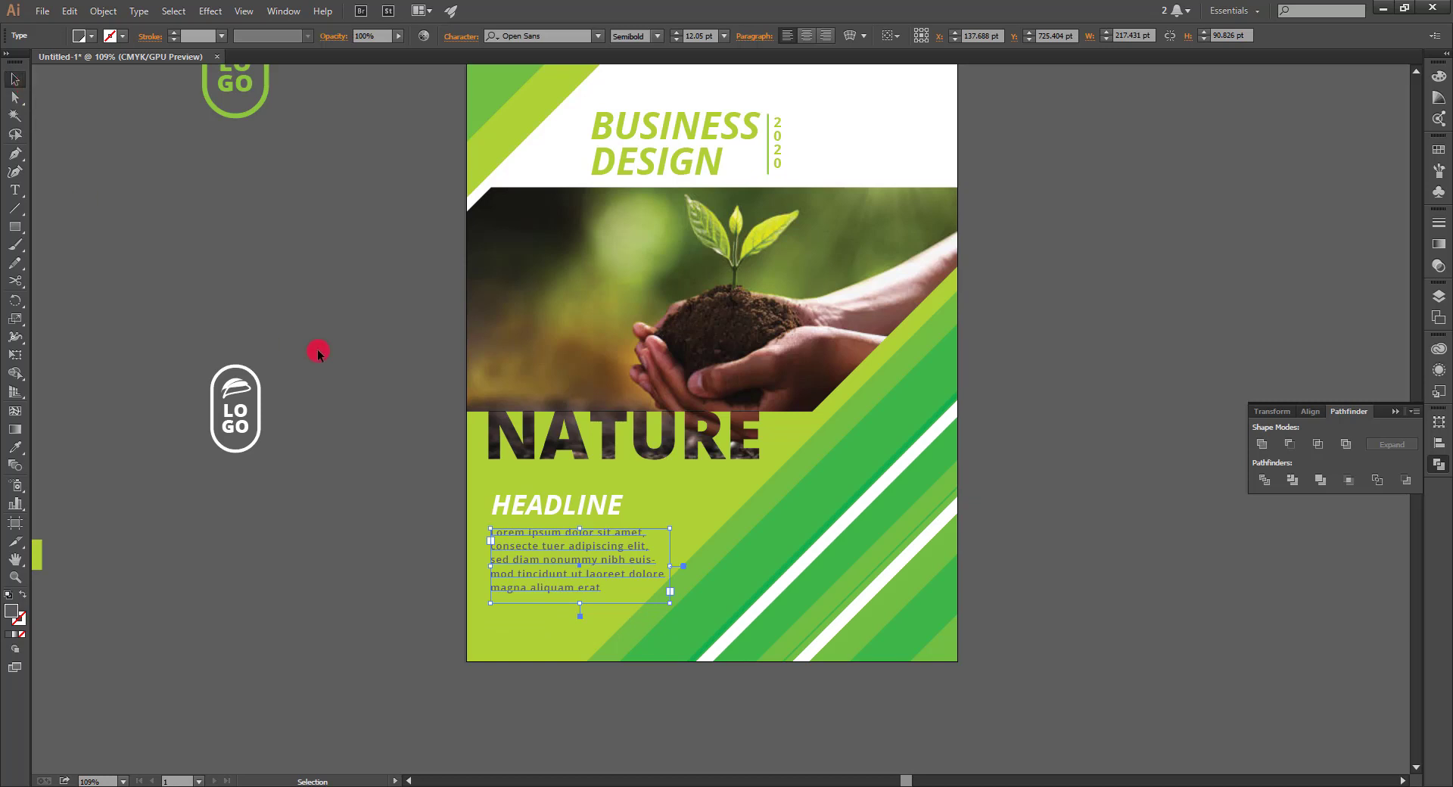
Enlarge HEADLINE slightly and move the Lorem ipsum paragraph lower.
click(560, 501)
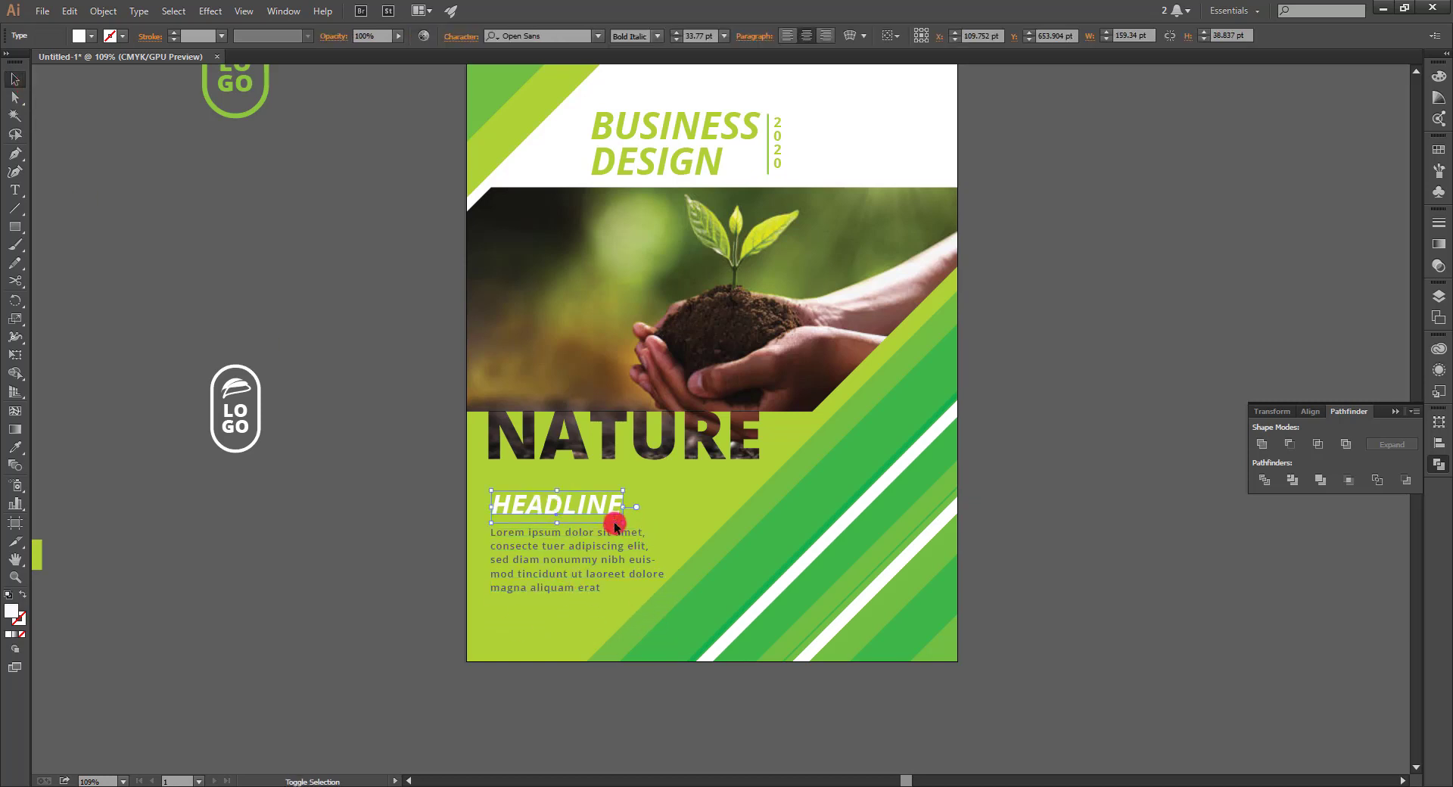
drag(622, 522, 630, 524)
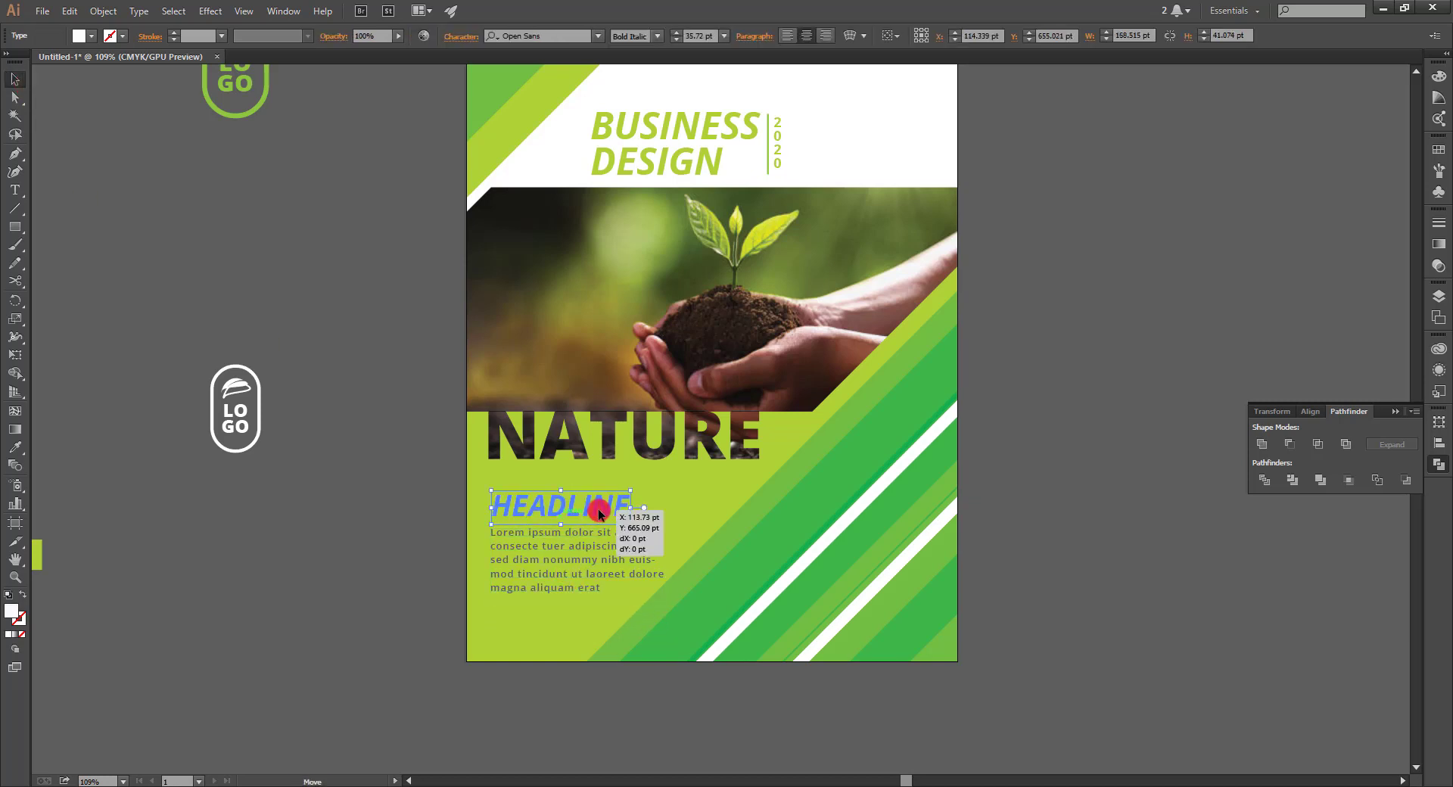
click(433, 542)
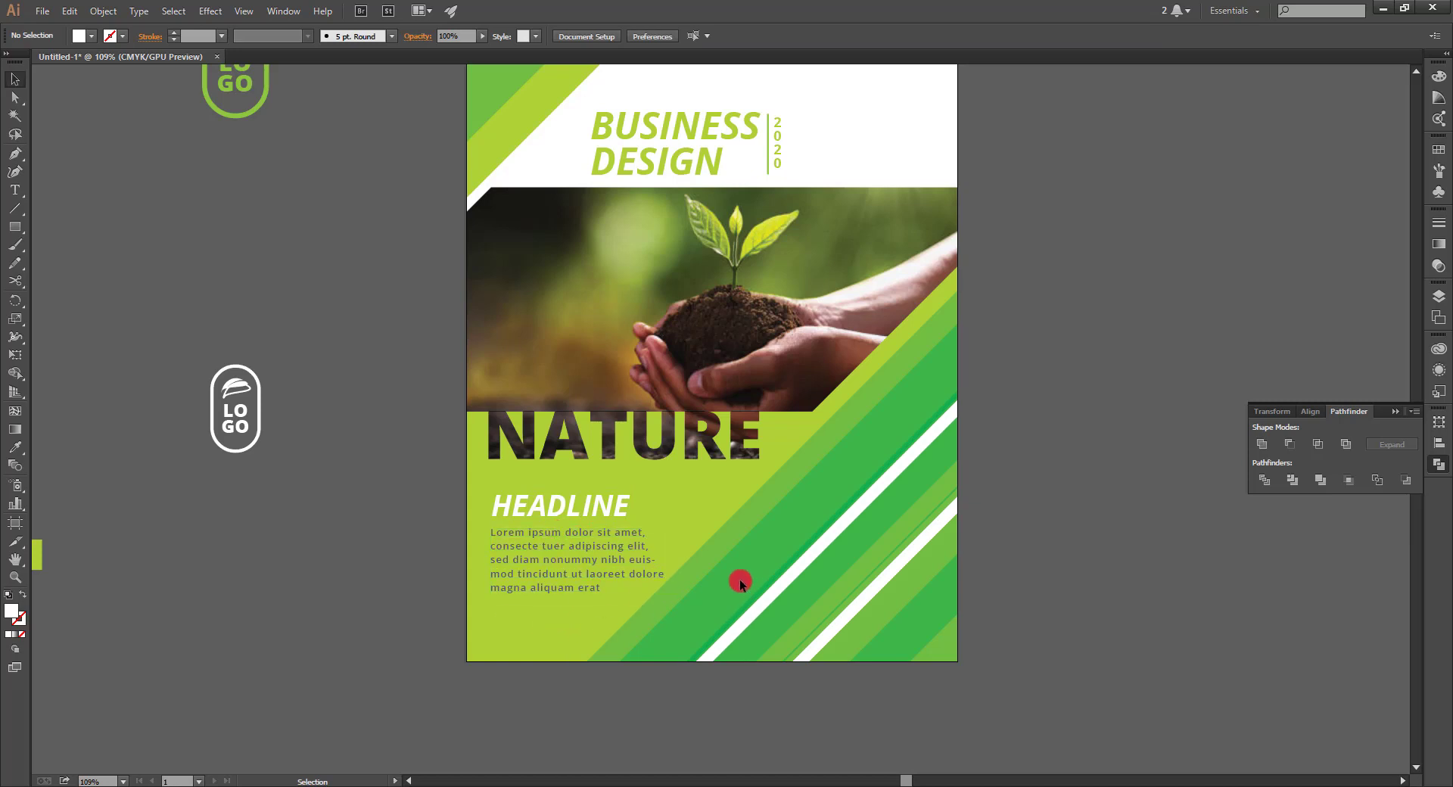
drag(582, 580, 580, 612)
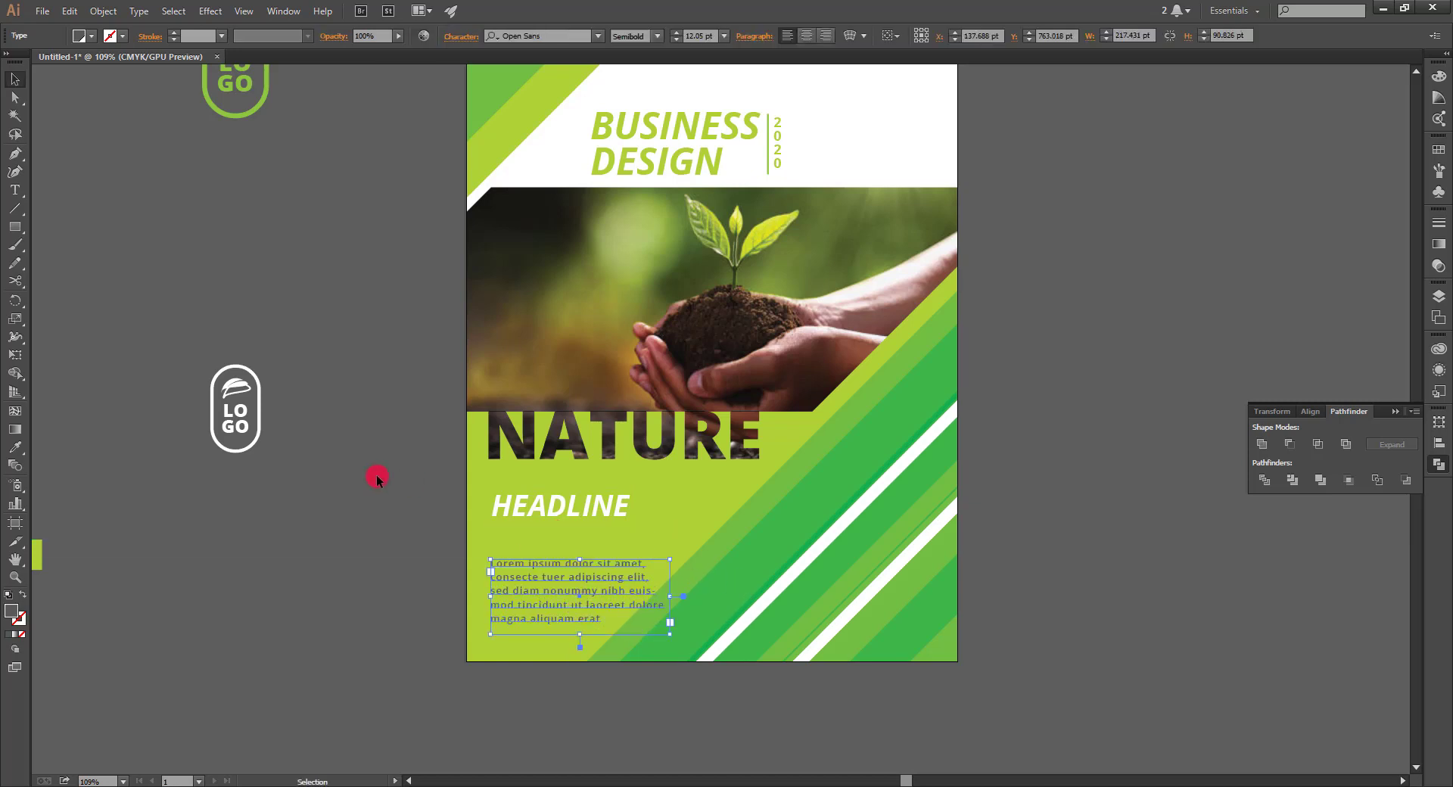
Duplicate HEADLINE just below itself and retype the copy as 'YOUR TEXT HERE'.
drag(500, 505, 529, 545)
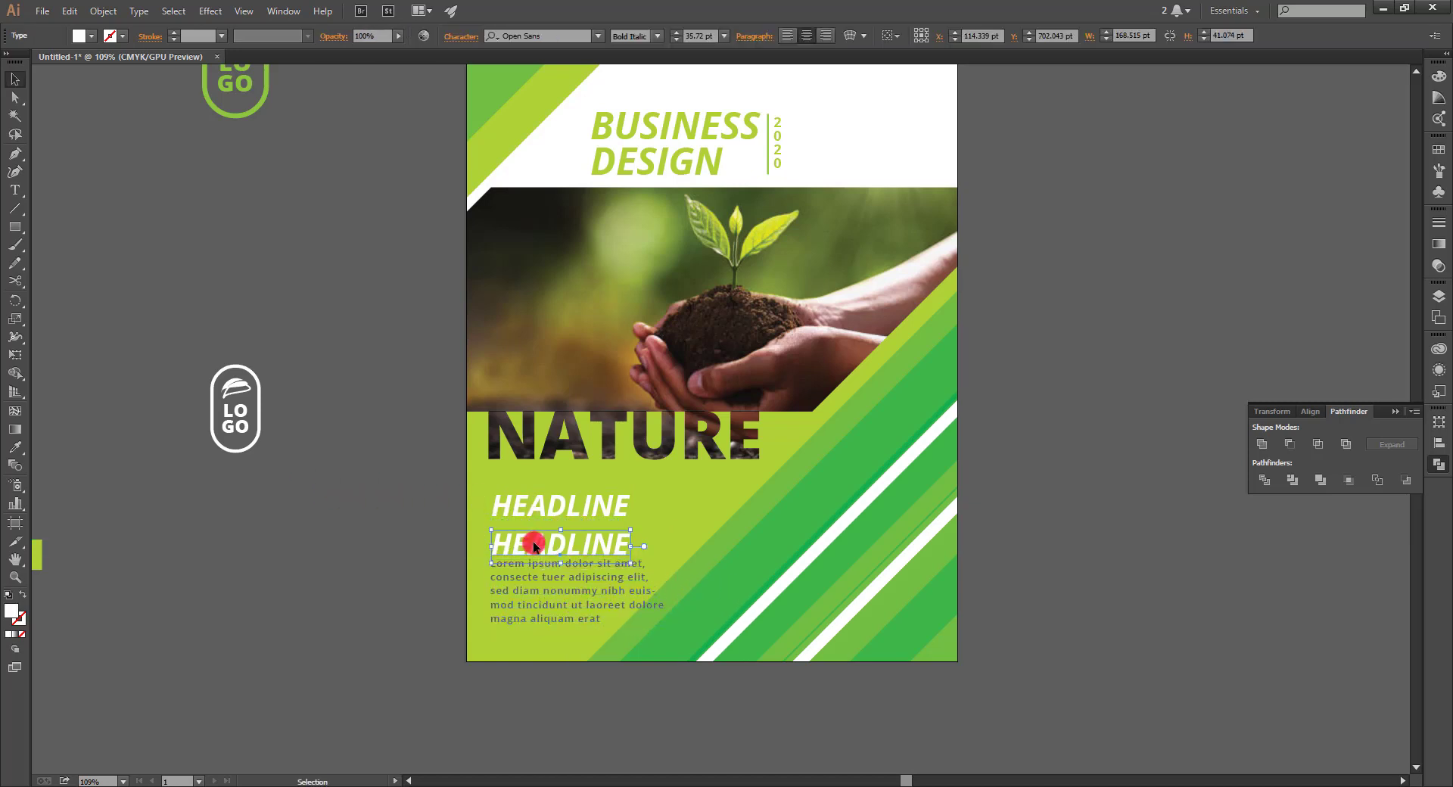
double_click(533, 543)
text(Joy)
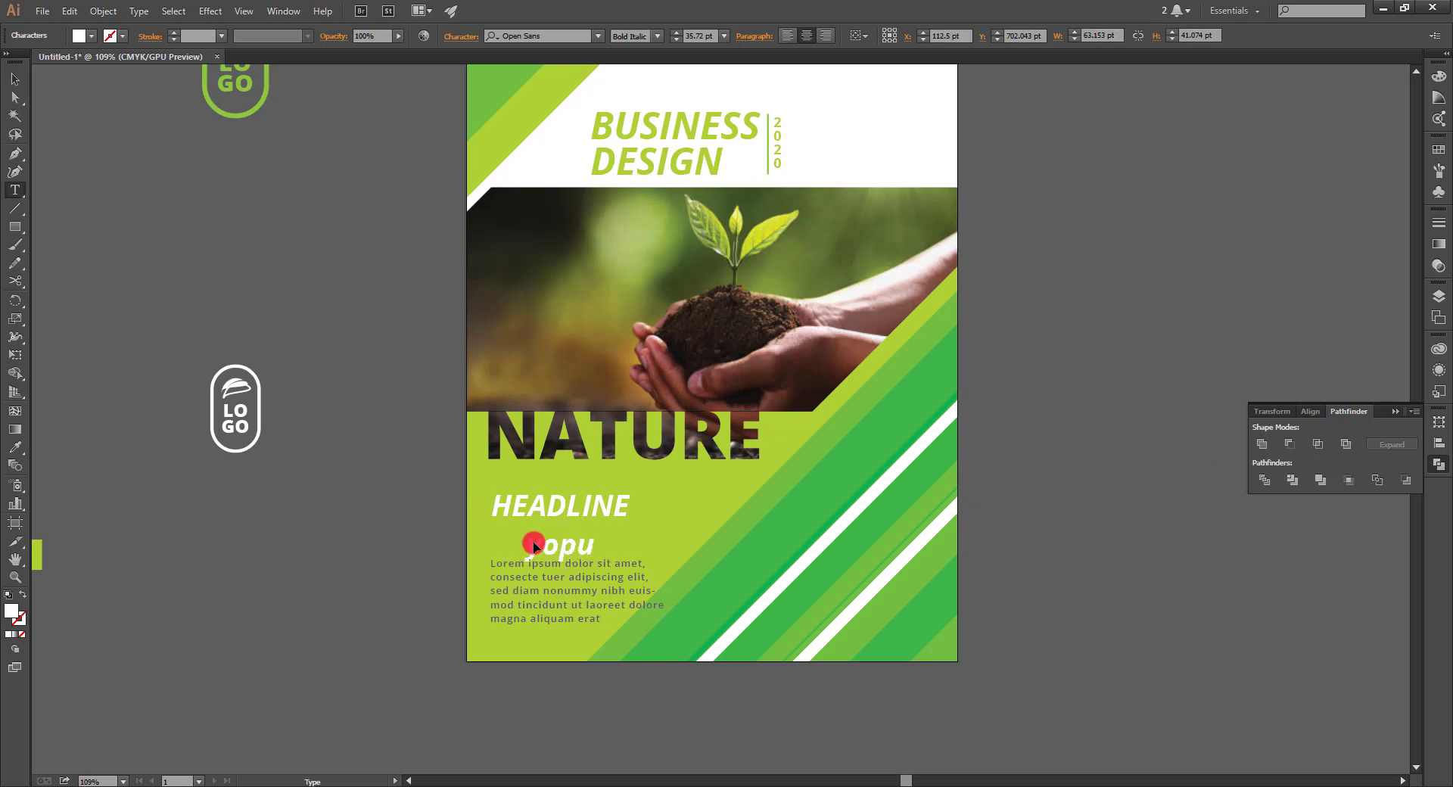
text(UR)
text( TEXT HERE)
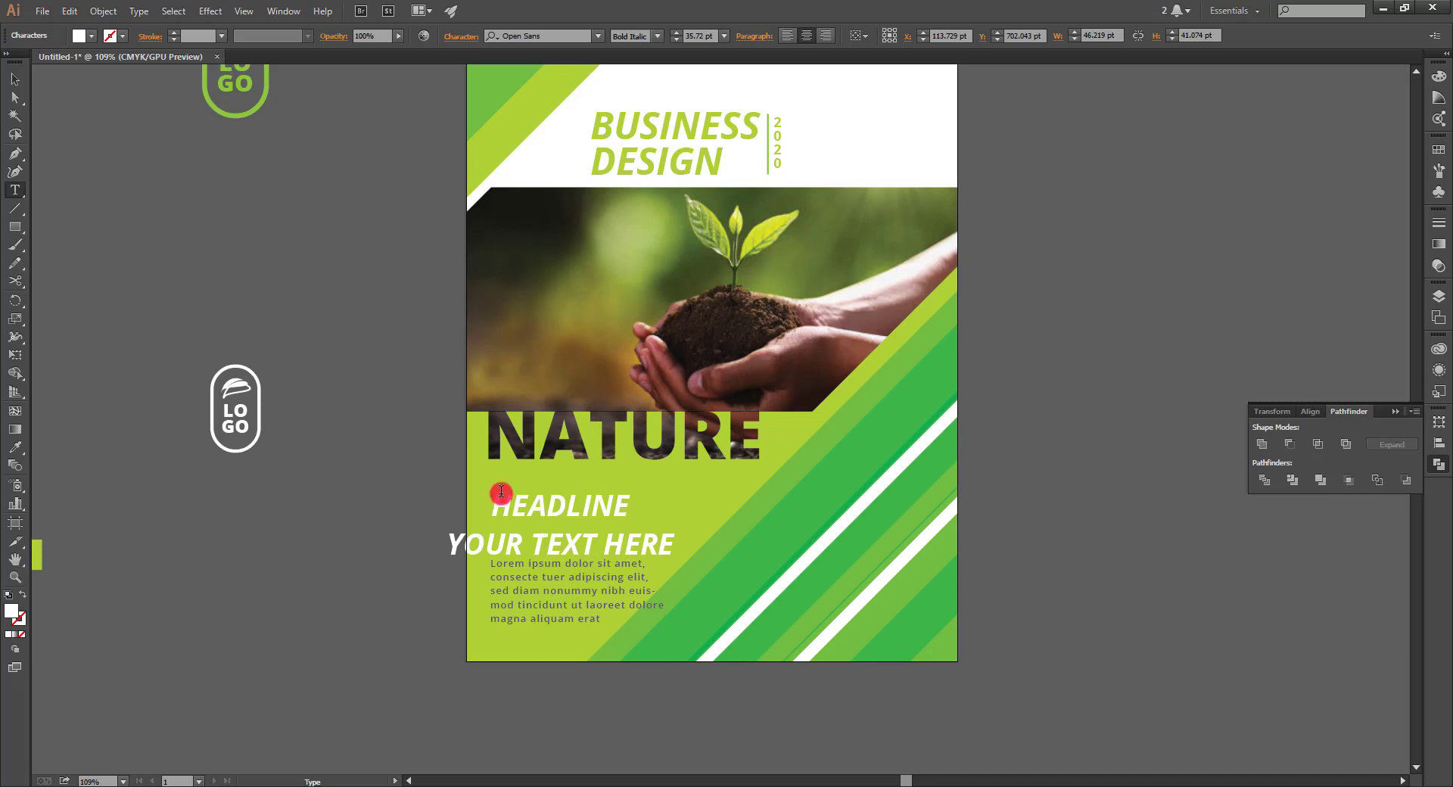
Make YOUR TEXT HERE Semibold in the grey body-text style, left-aligned with the paragraph.
click(15, 79)
click(657, 36)
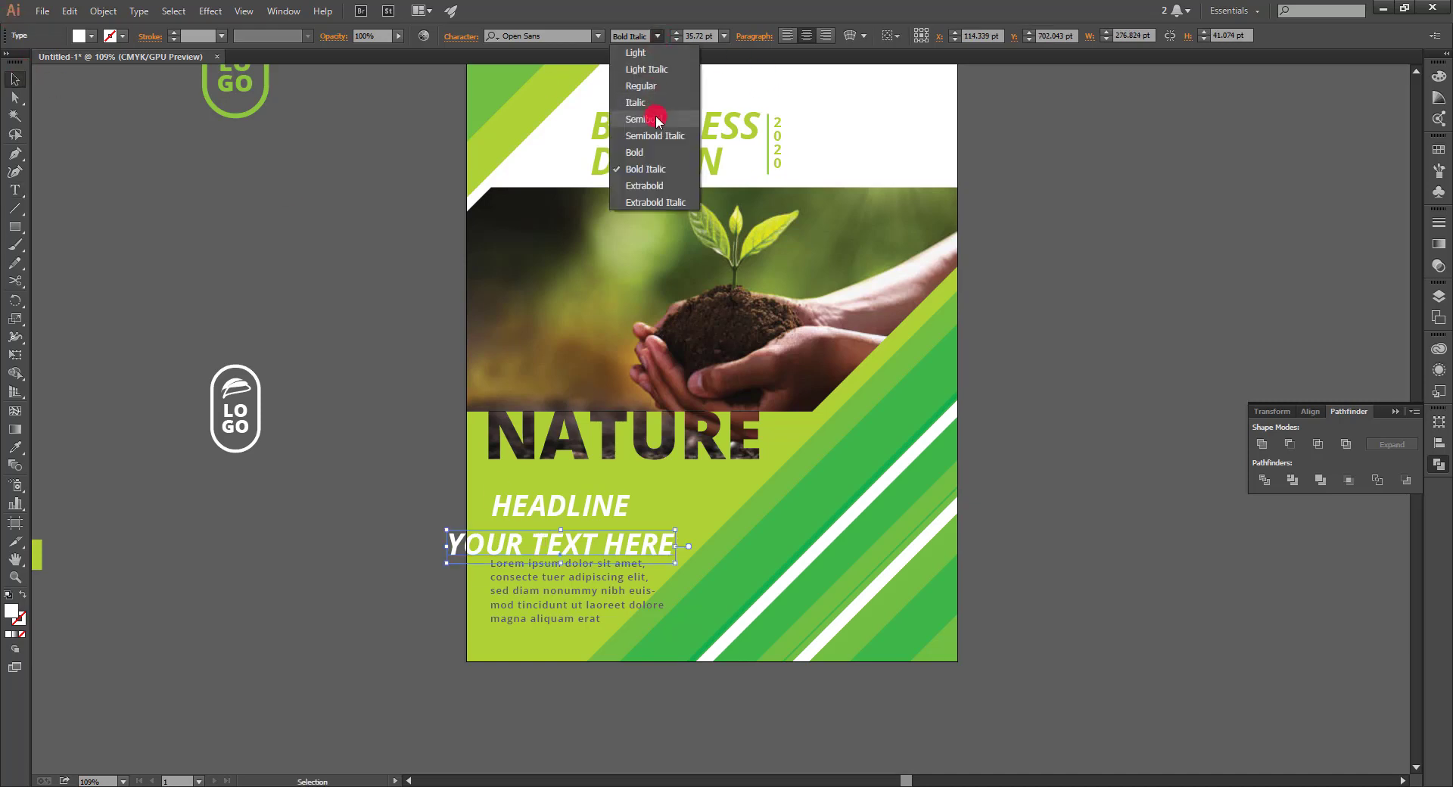
click(650, 119)
key(i)
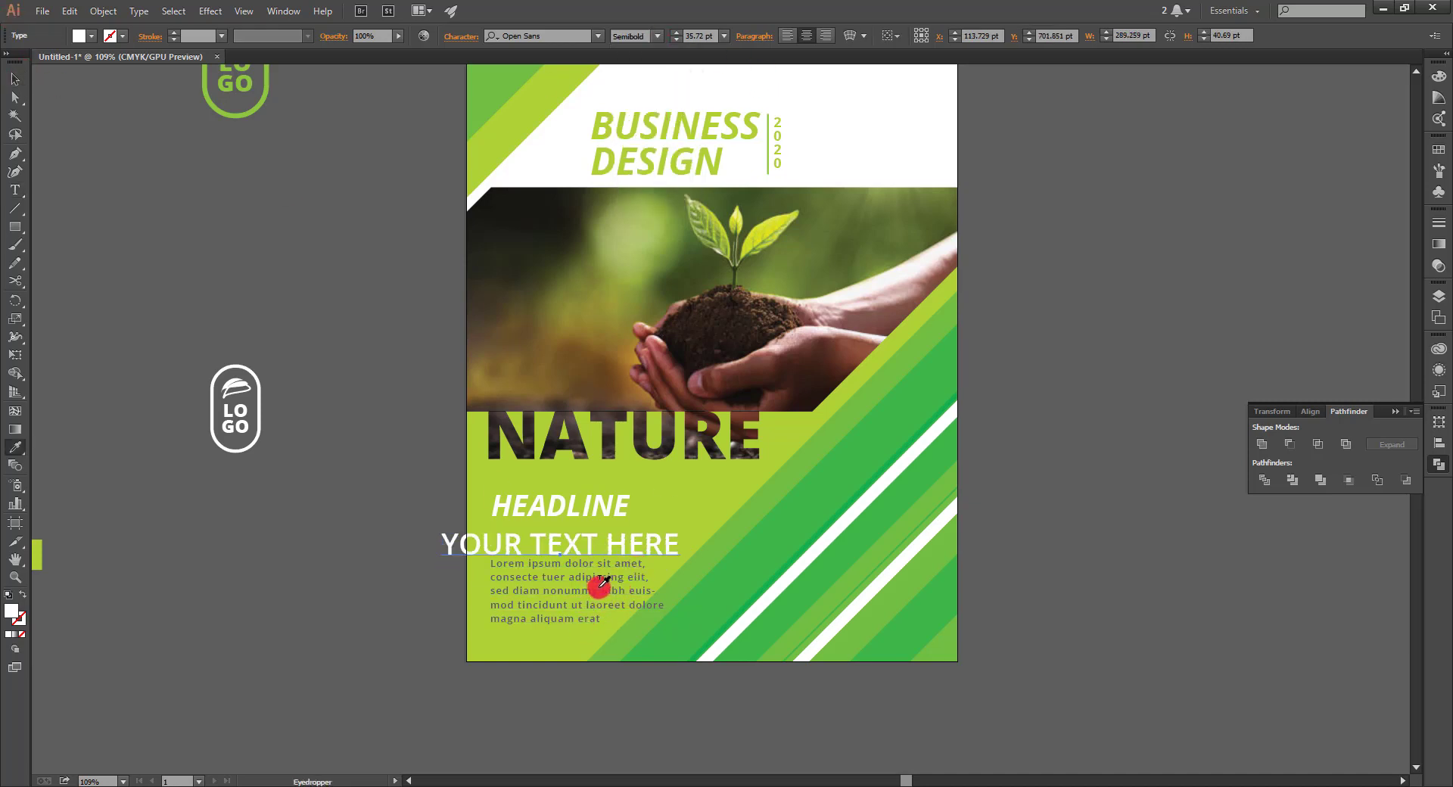
click(596, 590)
click(15, 79)
click(618, 559)
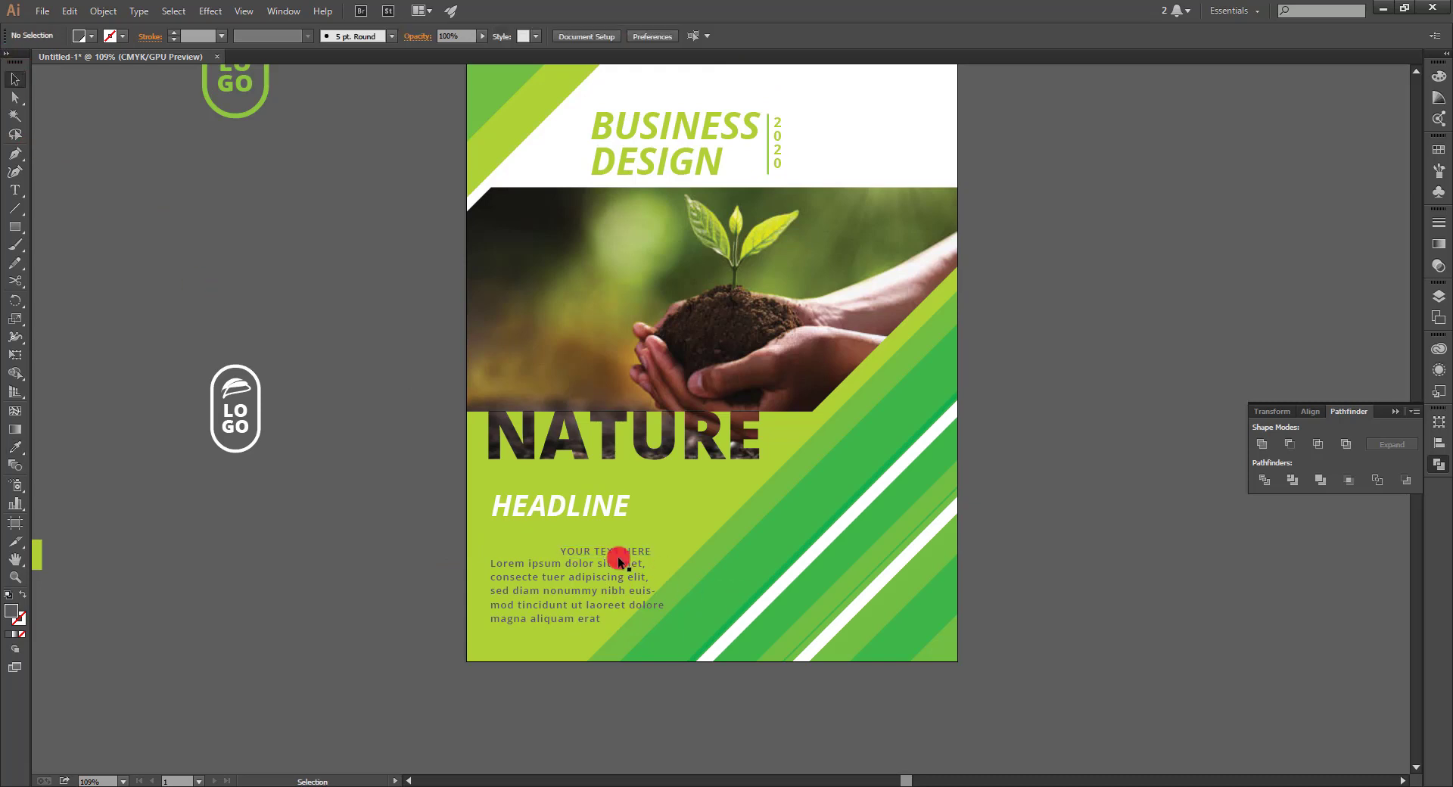
mouse_move(589, 551)
mouse_down()
mouse_move(520, 542)
mouse_move(625, 550)
mouse_up()
Underline YOUR TEXT HERE and move it closer to the body text.
click(625, 549)
scroll(625, 550, up, 5)
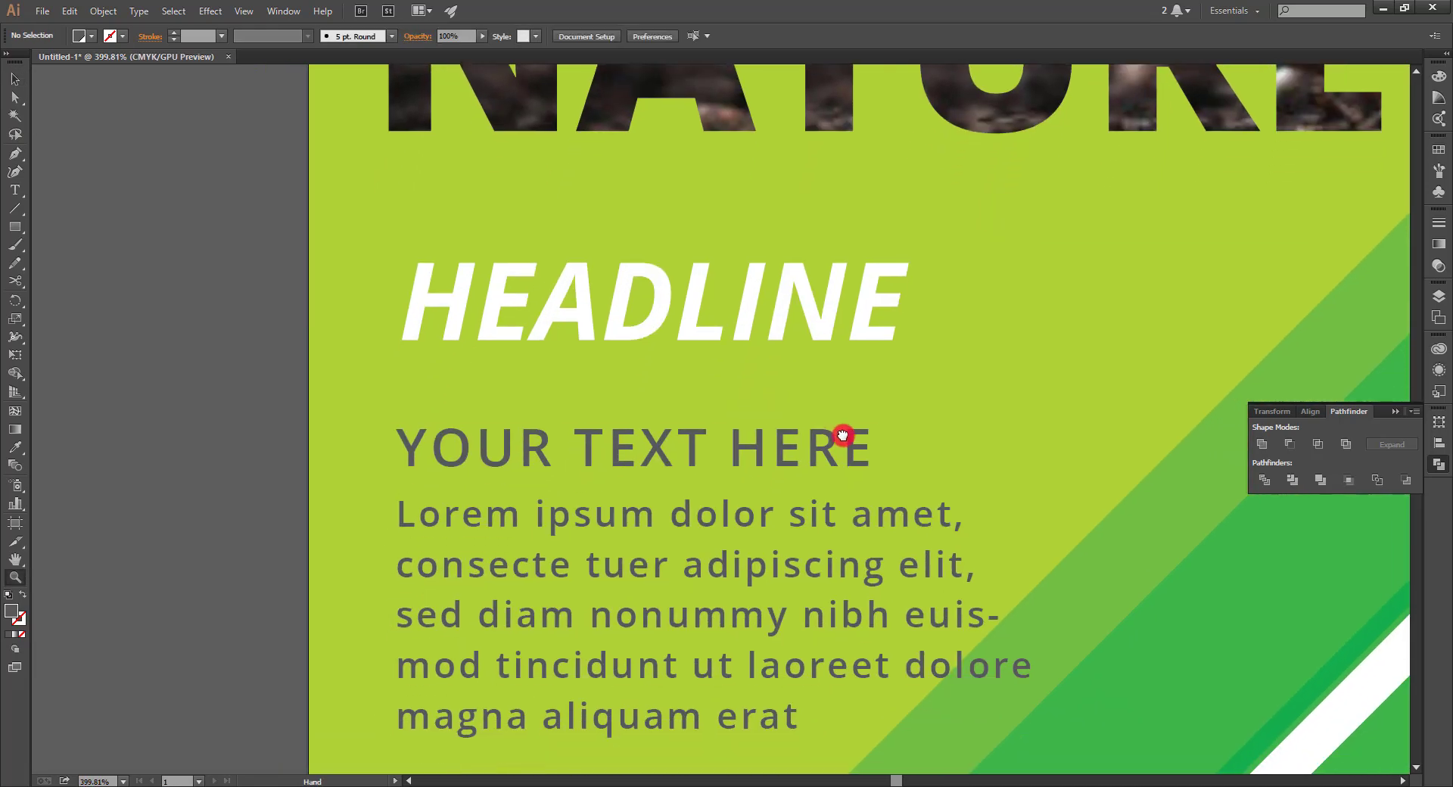
drag(693, 439, 691, 421)
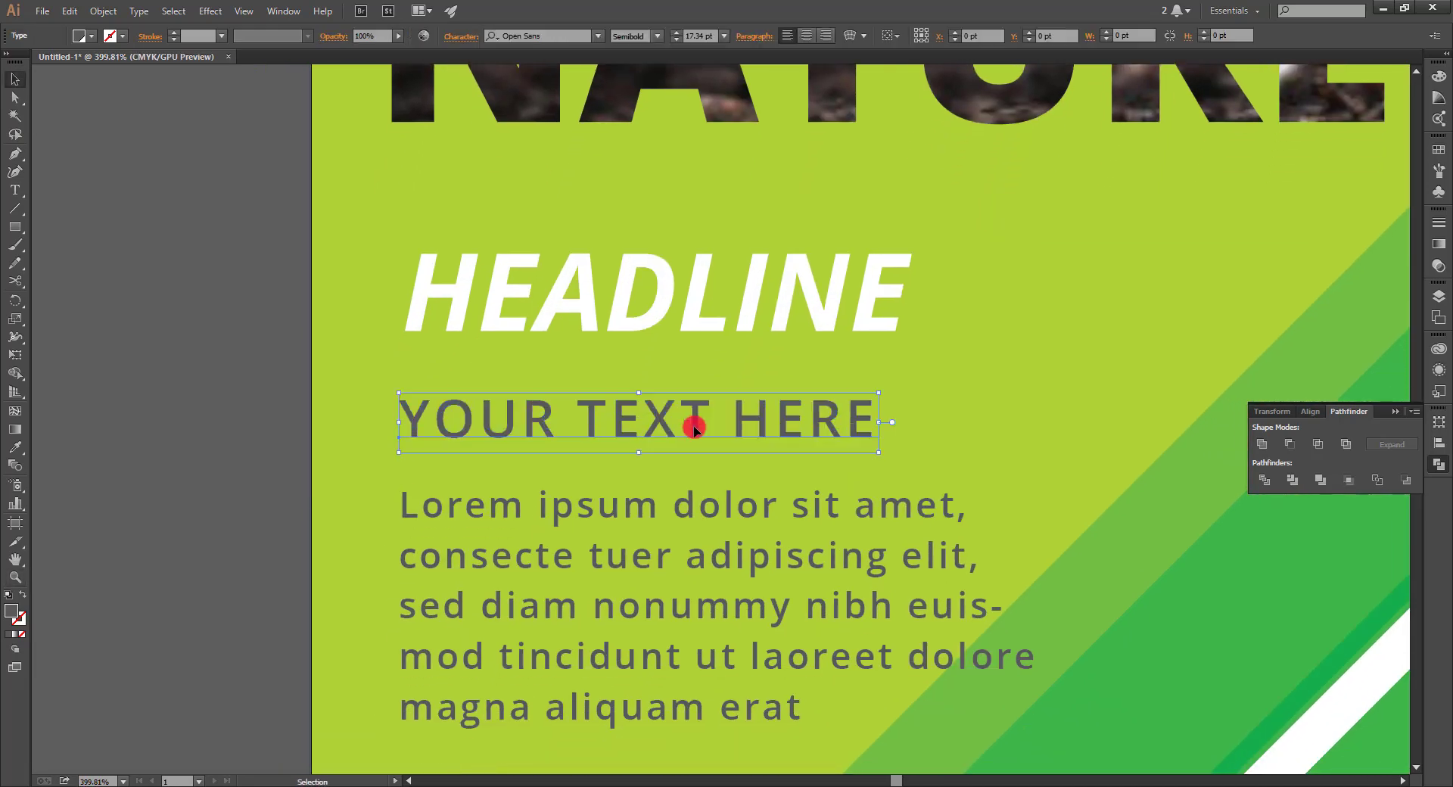
click(16, 210)
key(v)
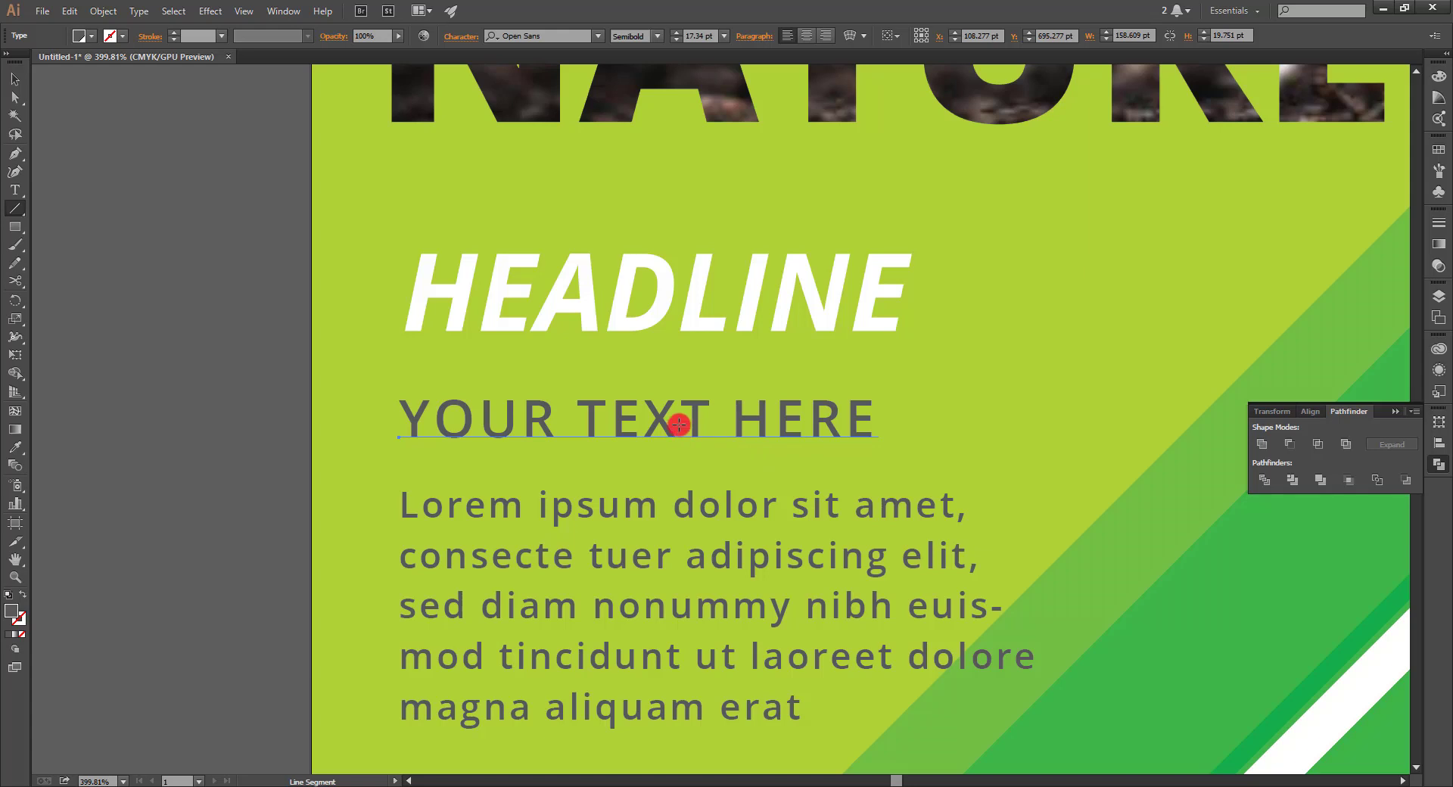
click(666, 420)
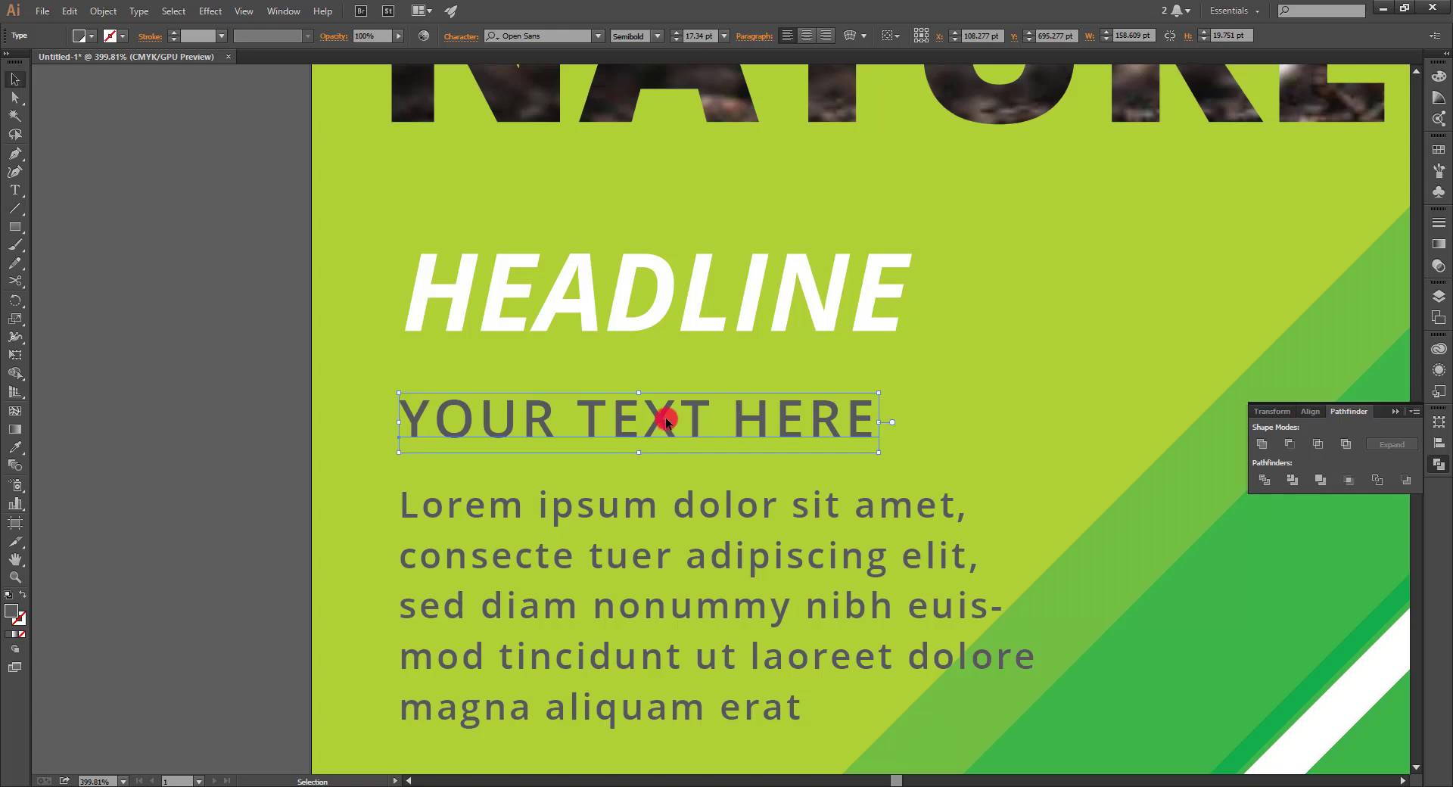
click(462, 36)
click(443, 217)
click(367, 322)
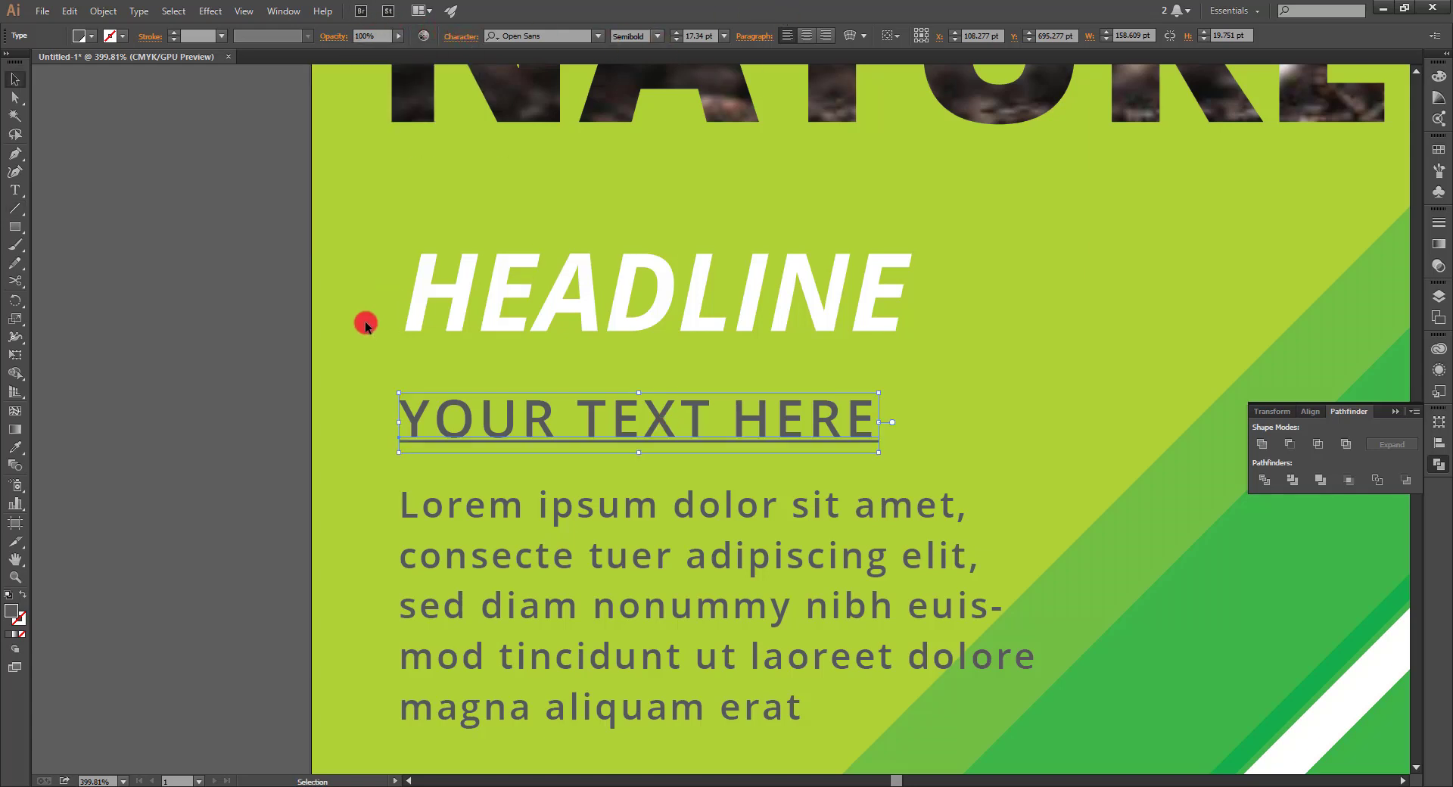
drag(684, 440, 684, 476)
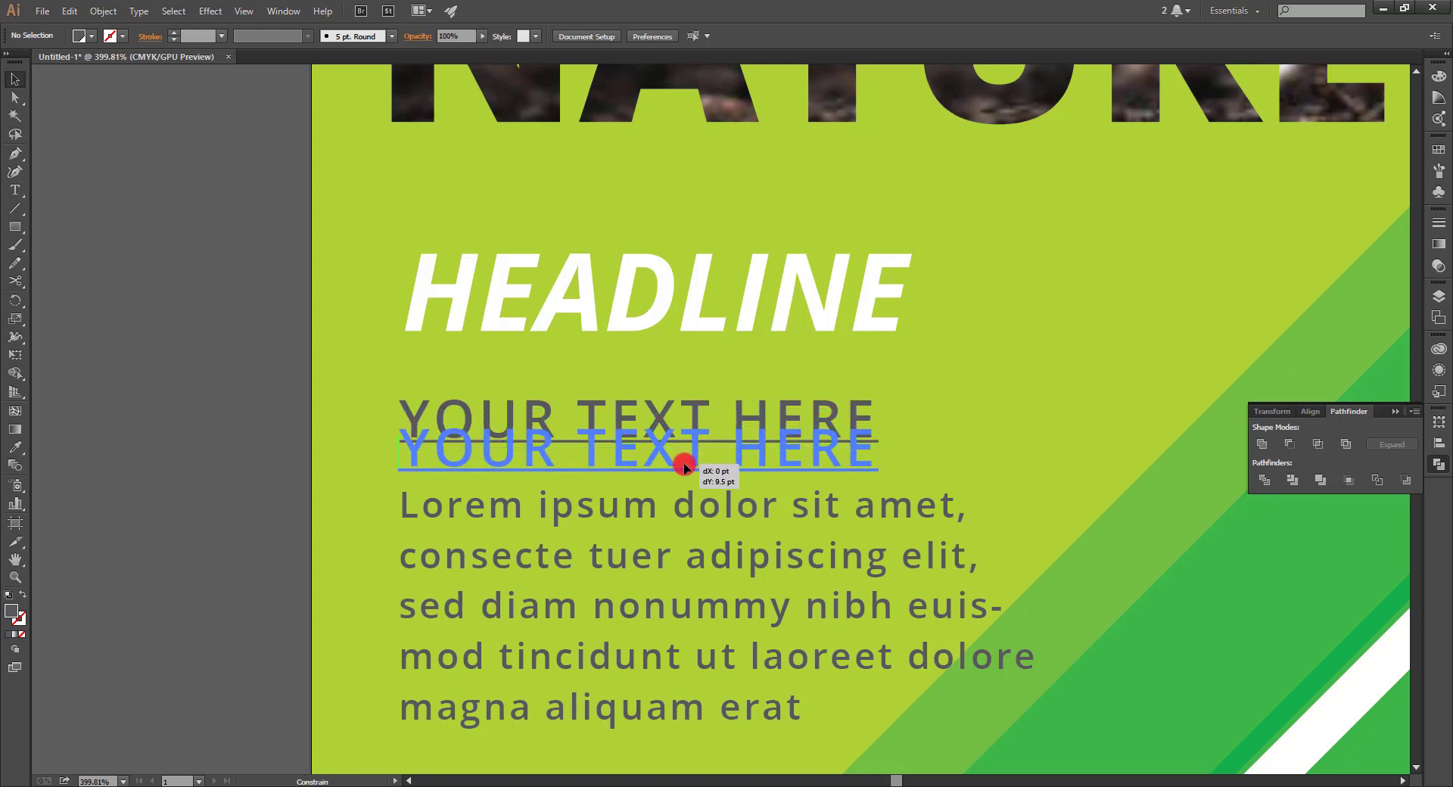
click(808, 407)
Enlarge HEADLINE to about 42 pt and shift the BUSINESS DESIGN 2020 block toward the right.
key(ctrl+0)
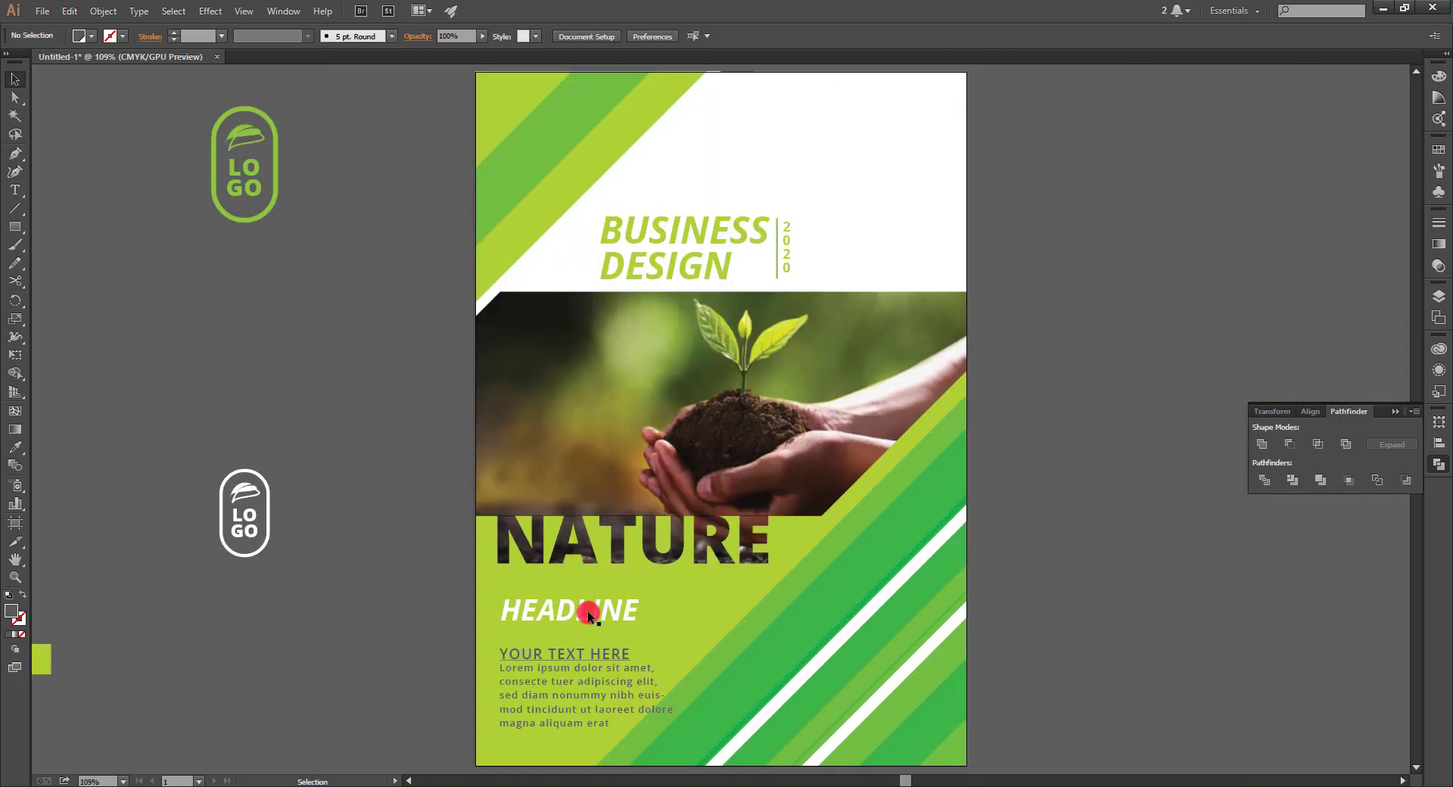
click(584, 659)
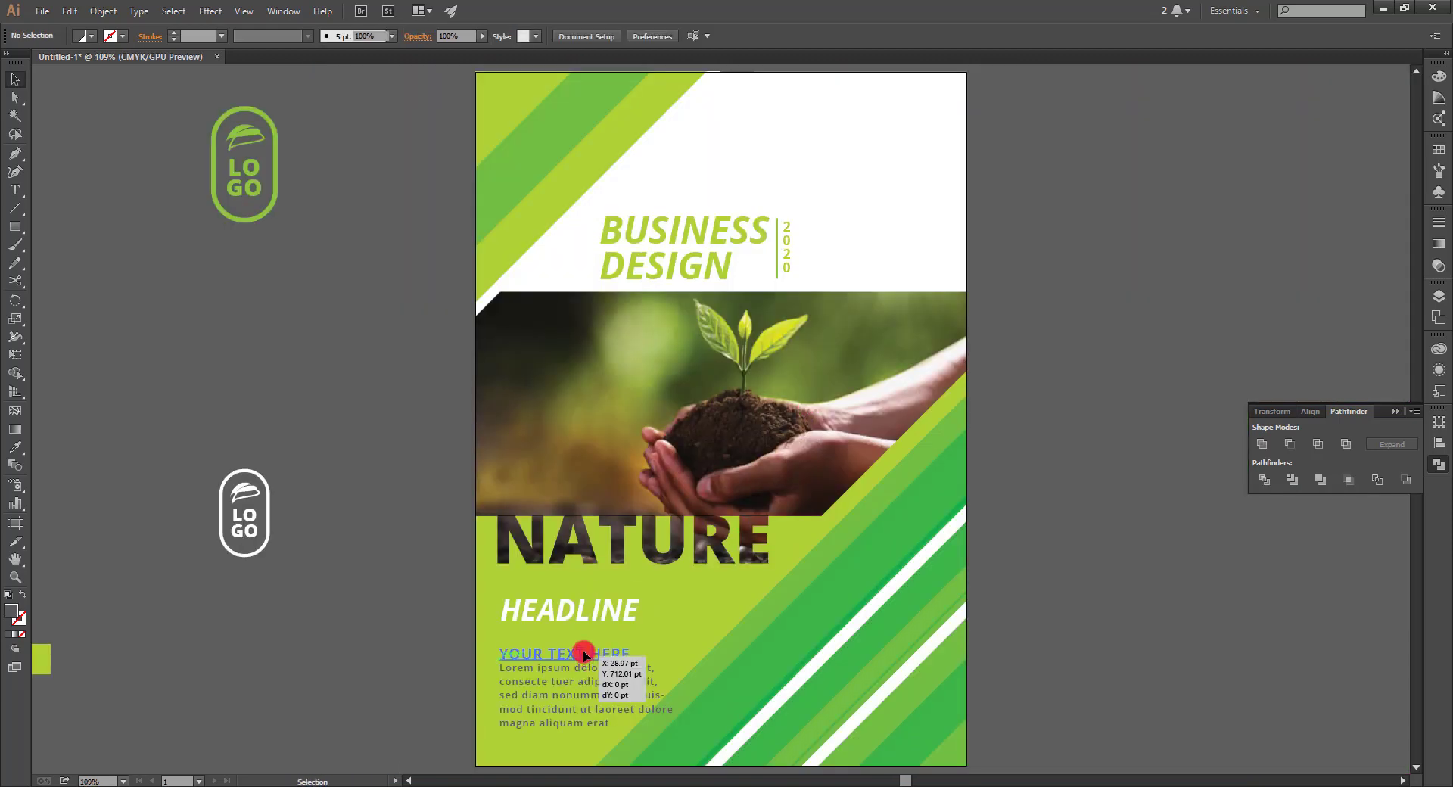
click(593, 612)
mouse_move(640, 629)
mouse_down()
mouse_move(665, 636)
mouse_move(622, 630)
mouse_up()
click(683, 592)
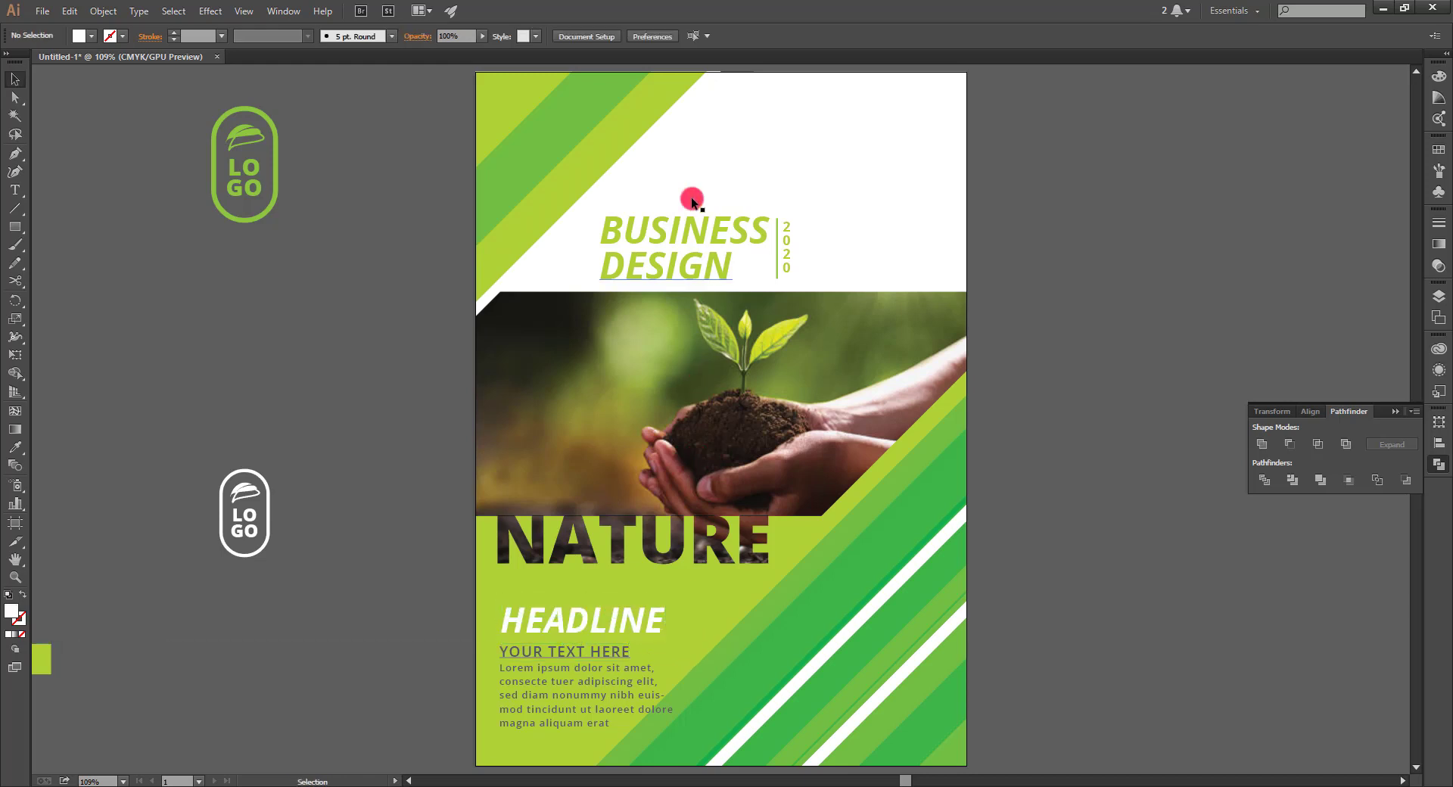
mouse_move(694, 162)
mouse_down()
mouse_move(776, 292)
mouse_move(929, 269)
mouse_move(946, 282)
mouse_up()
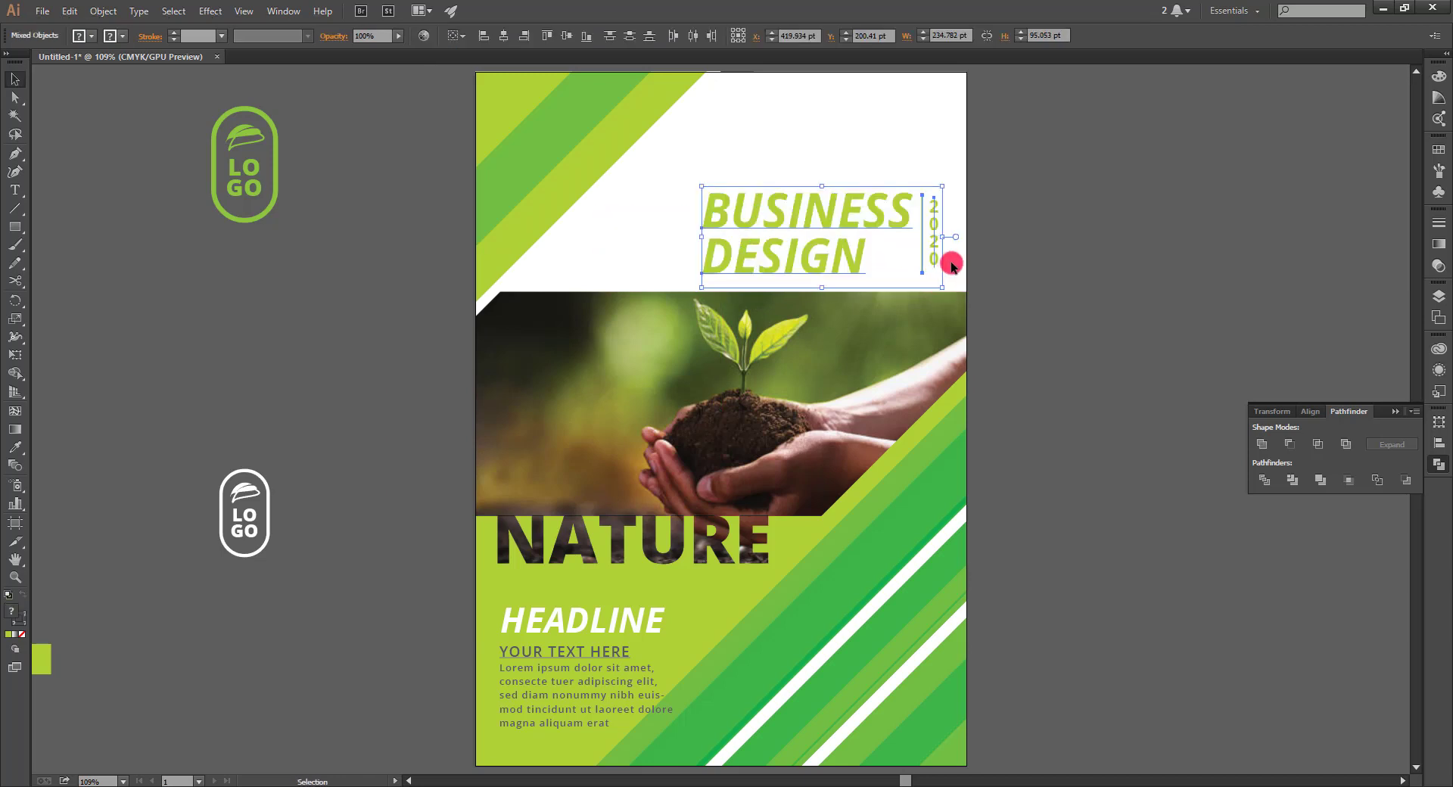
click(989, 239)
Enlarge and ungroup the white logo, round its corners, and place it top-left.
click(266, 551)
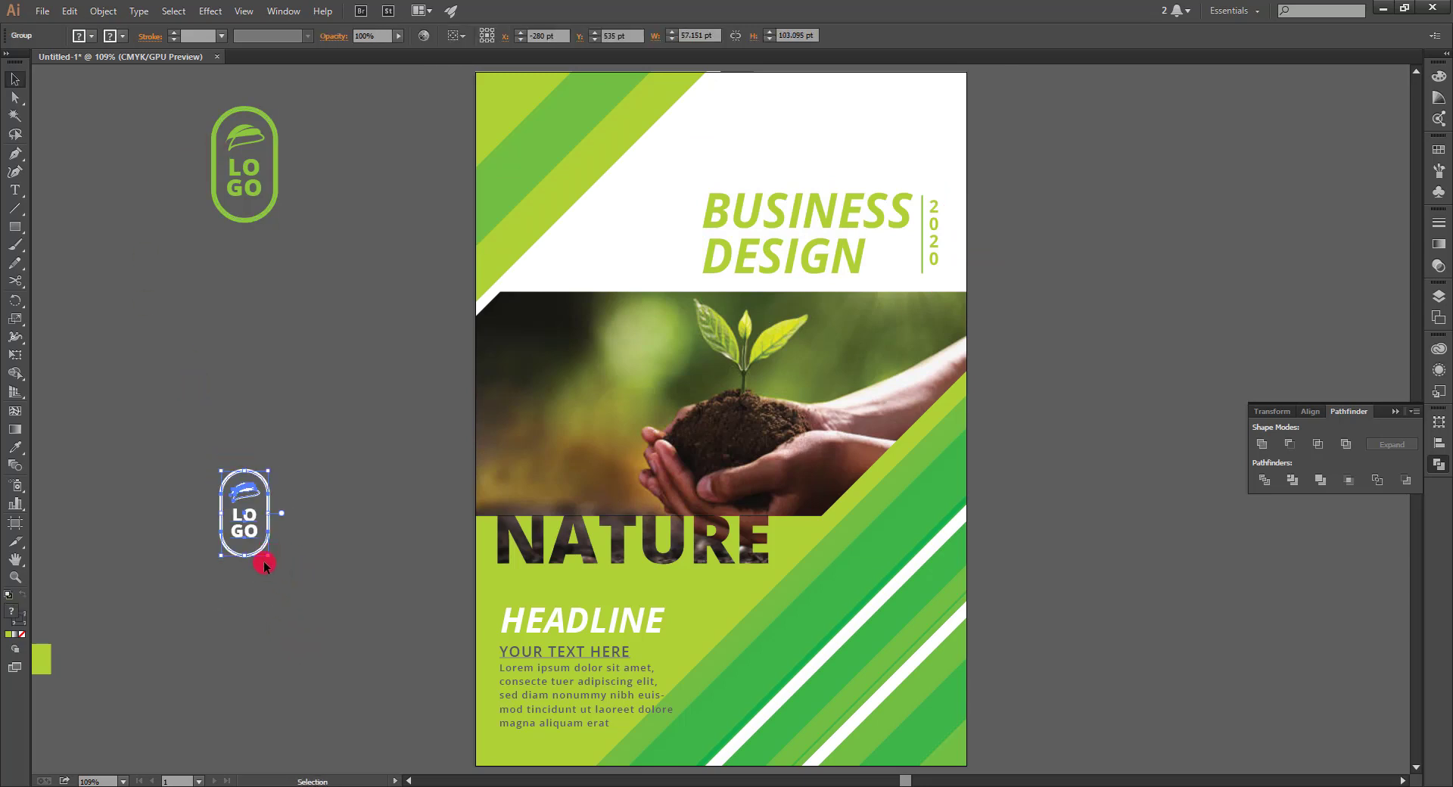
drag(268, 560, 277, 572)
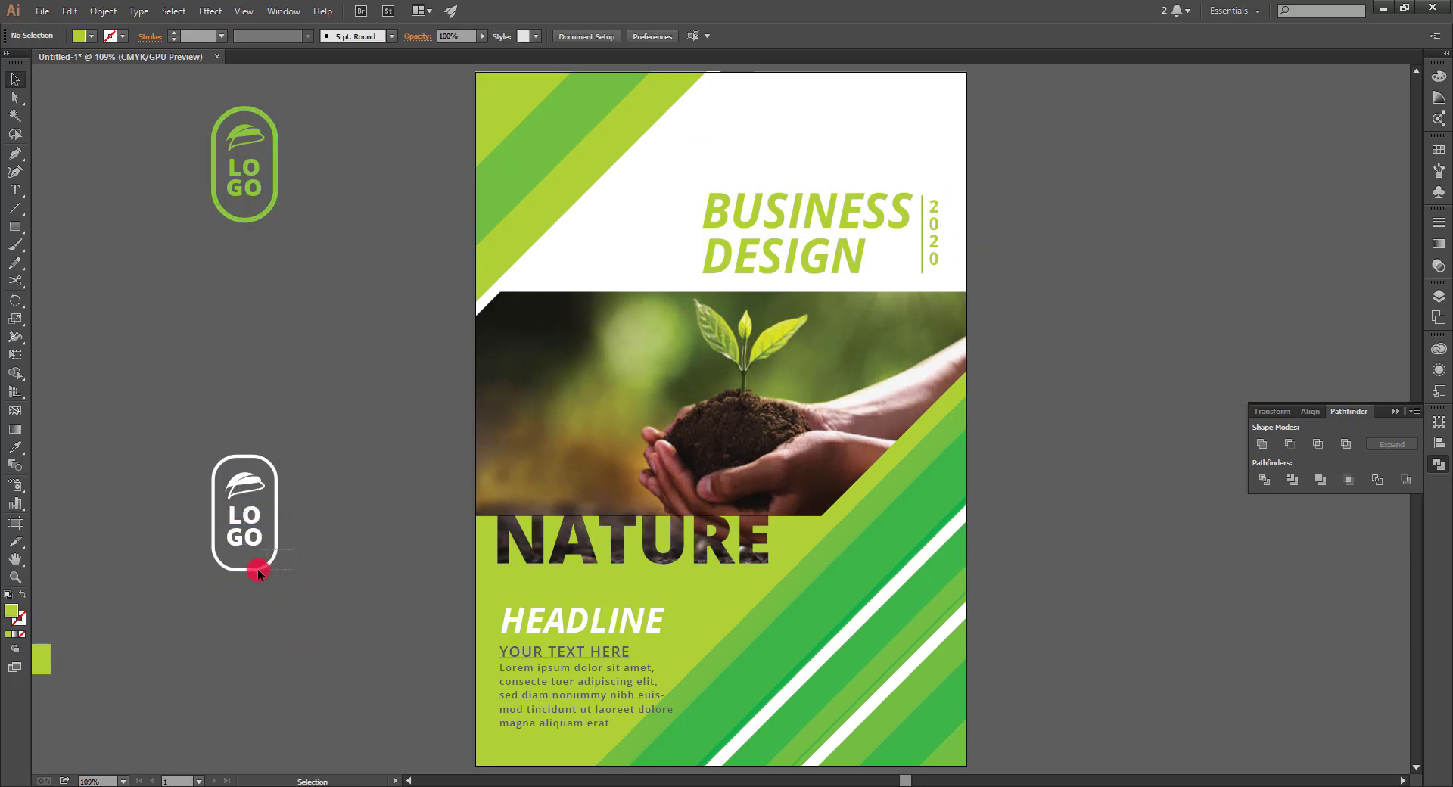
right_click(260, 570)
click(301, 657)
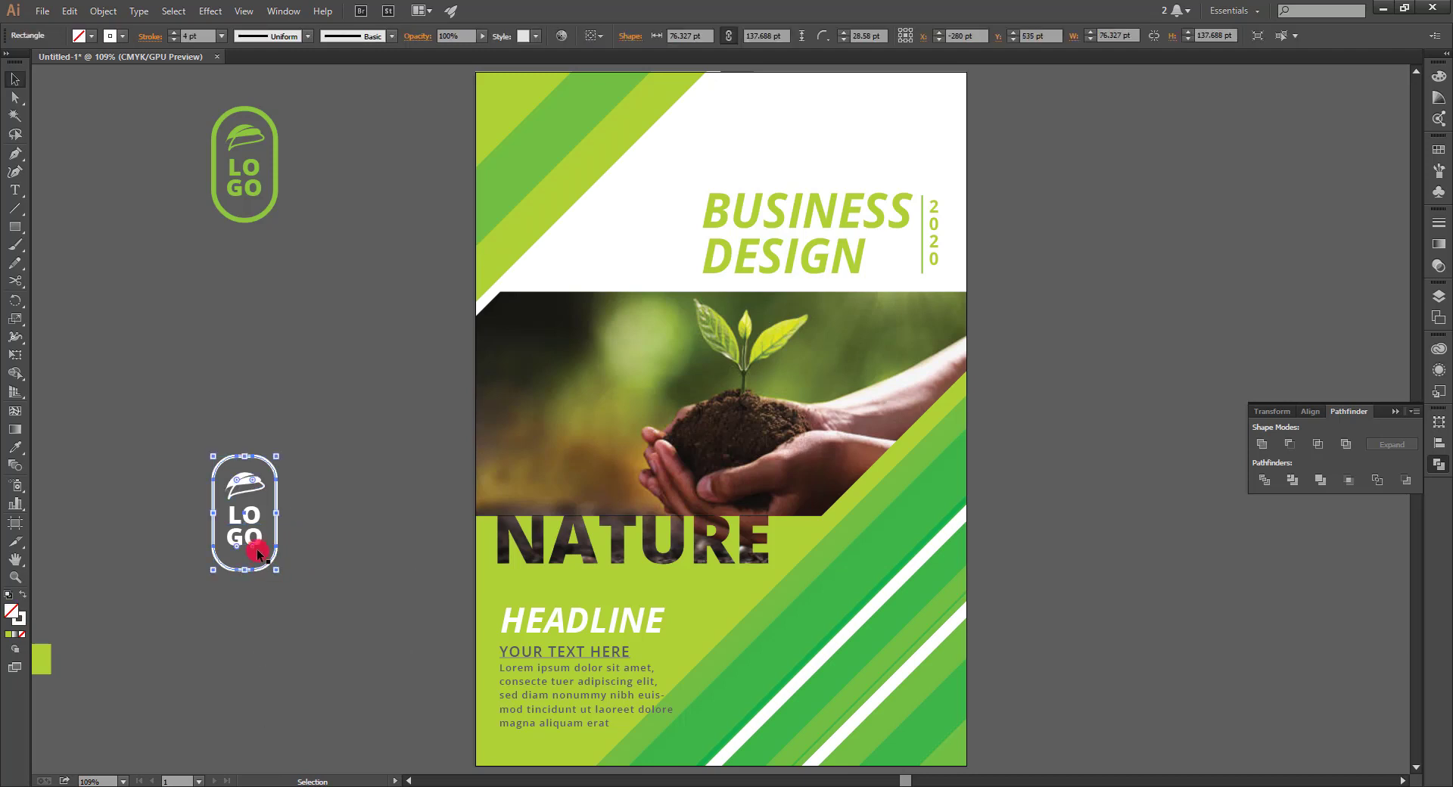
click(251, 551)
click(13, 76)
drag(184, 437, 292, 583)
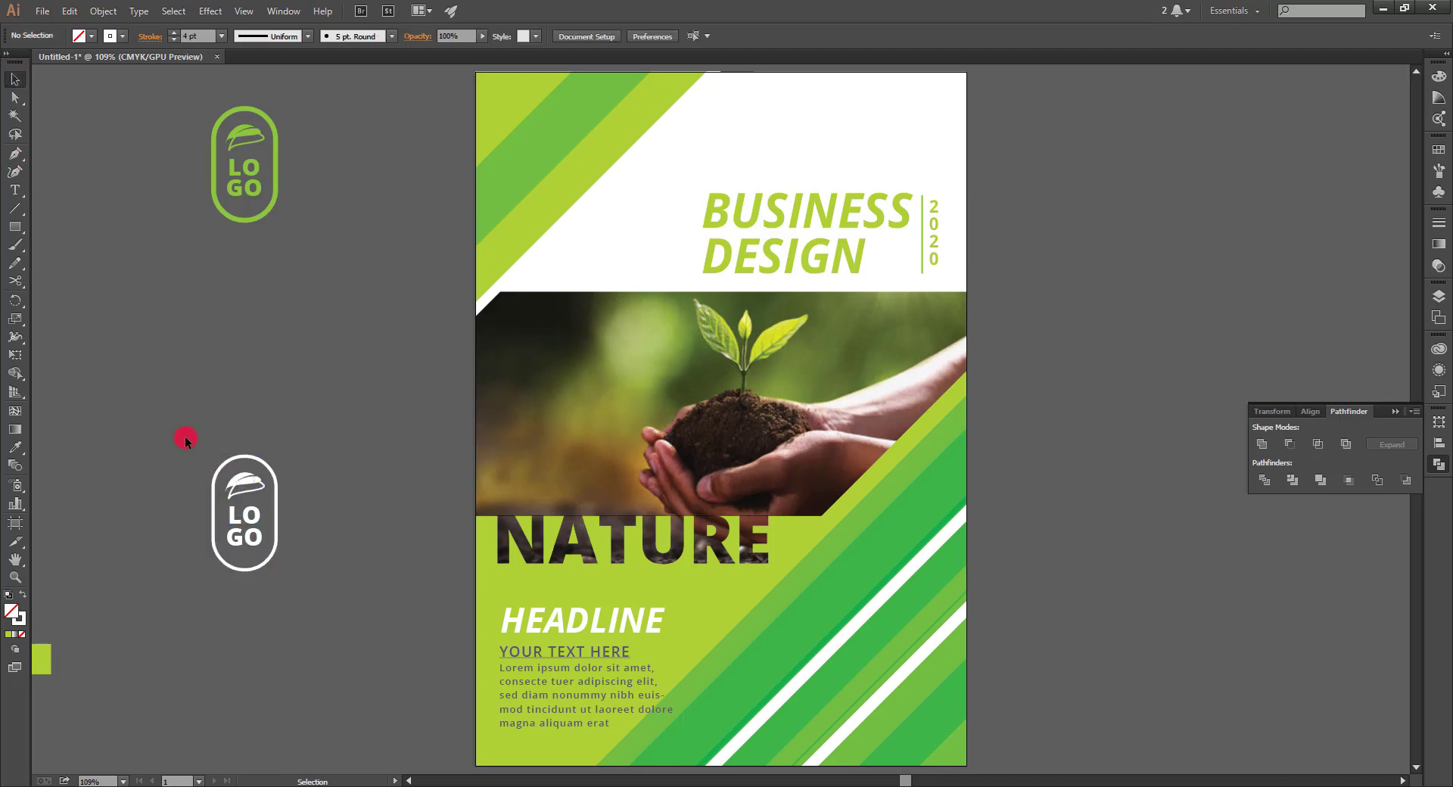
drag(239, 495, 526, 132)
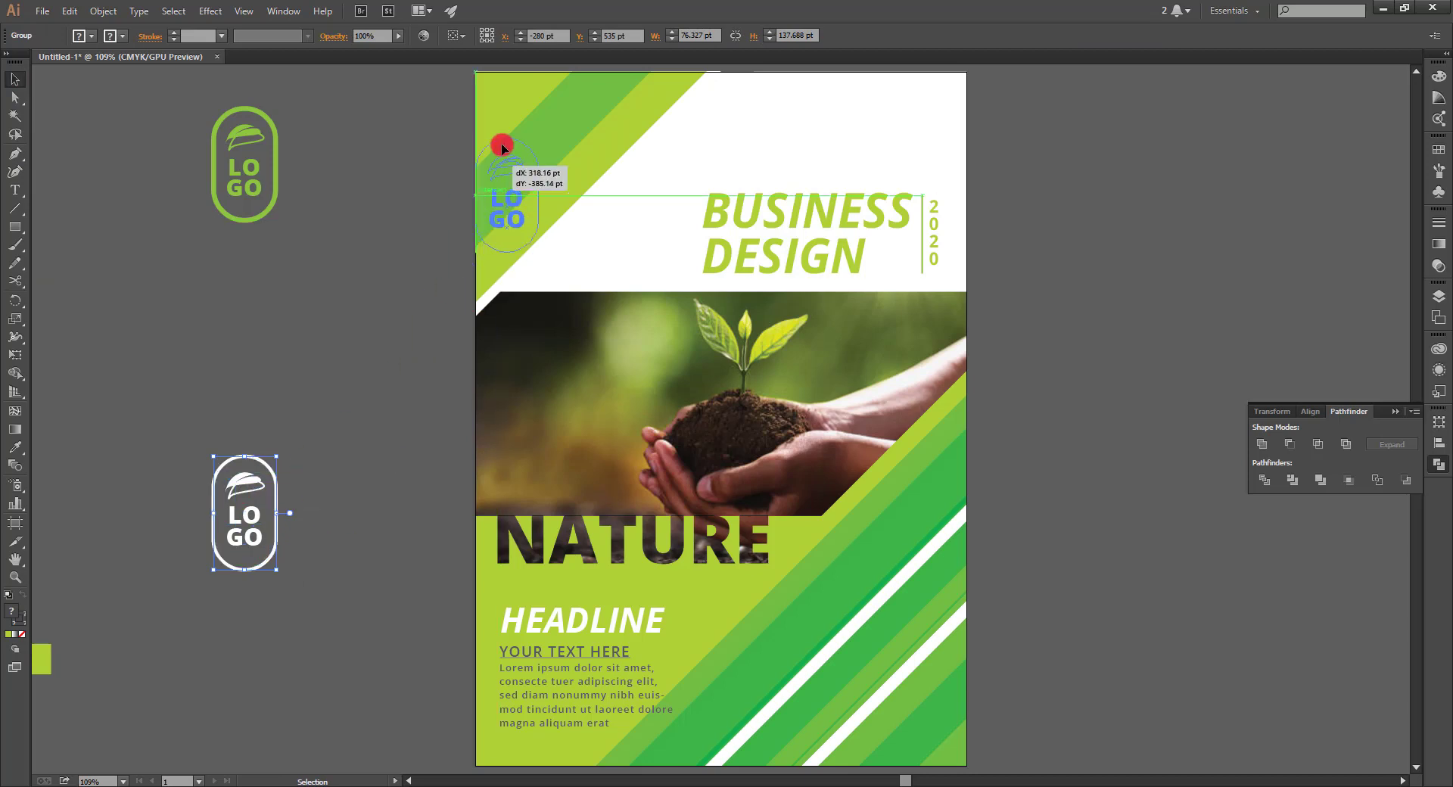
click(381, 259)
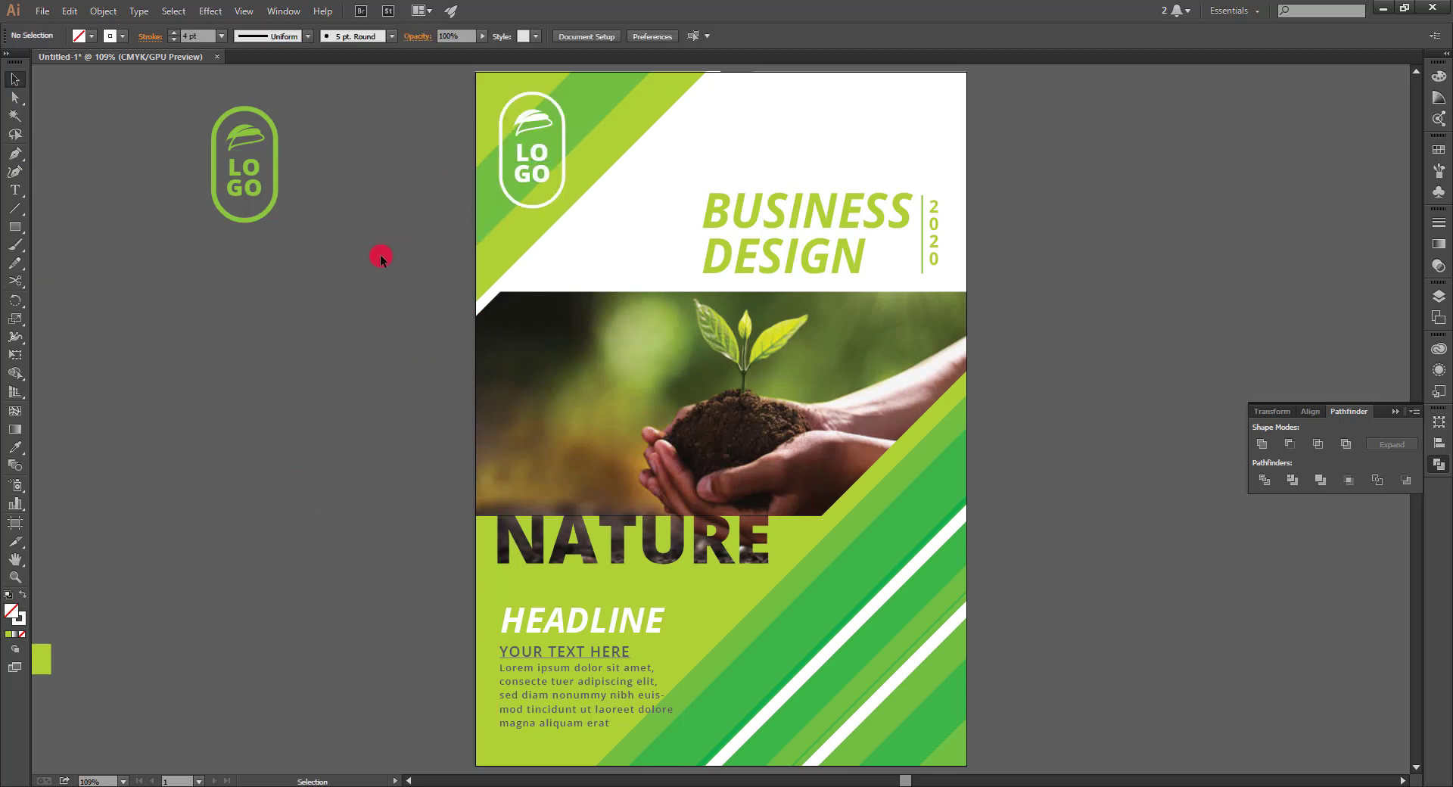
Put a copy of the white logo in the page's bottom-right corner.
drag(292, 127, 237, 262)
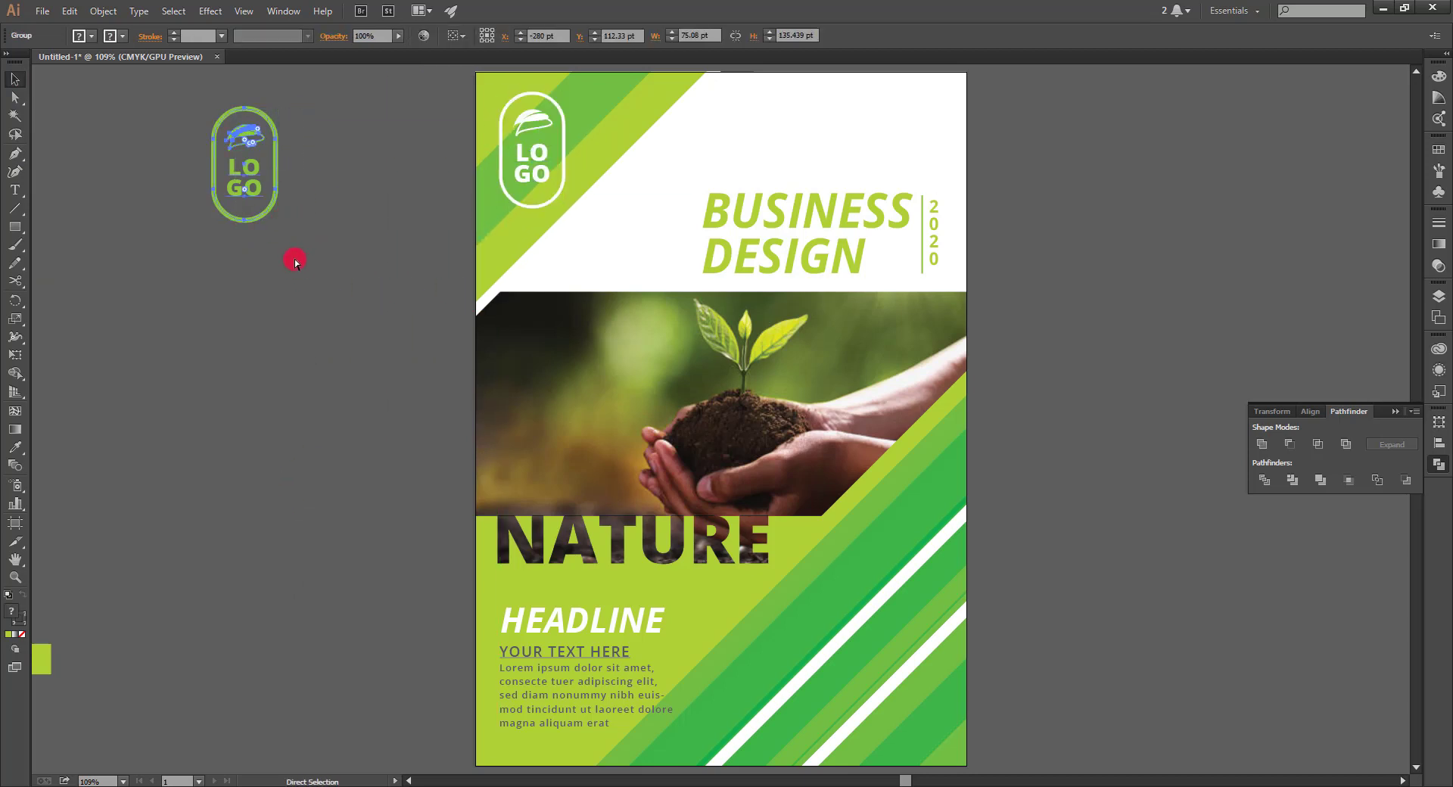
drag(270, 217, 935, 709)
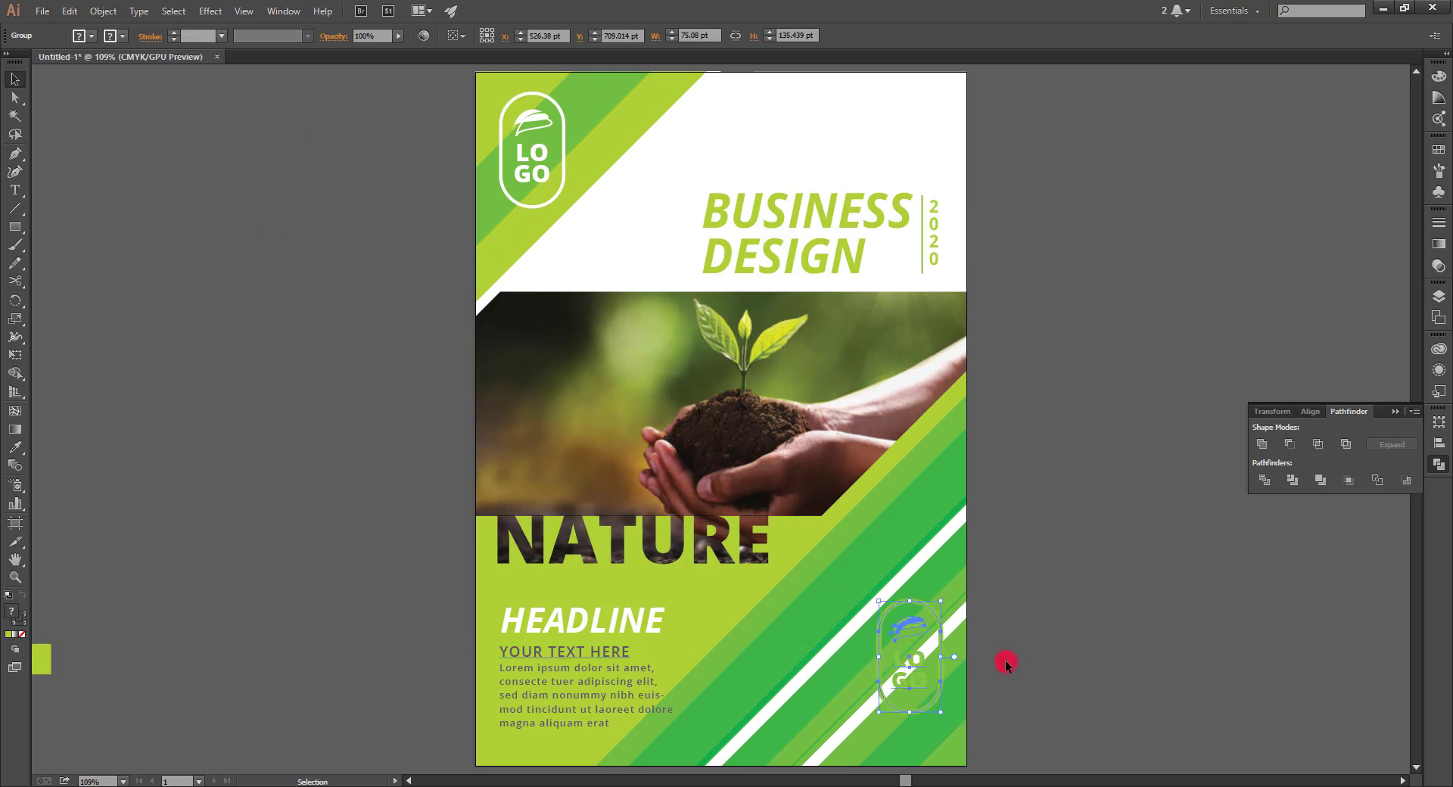
key(ctrl+z)
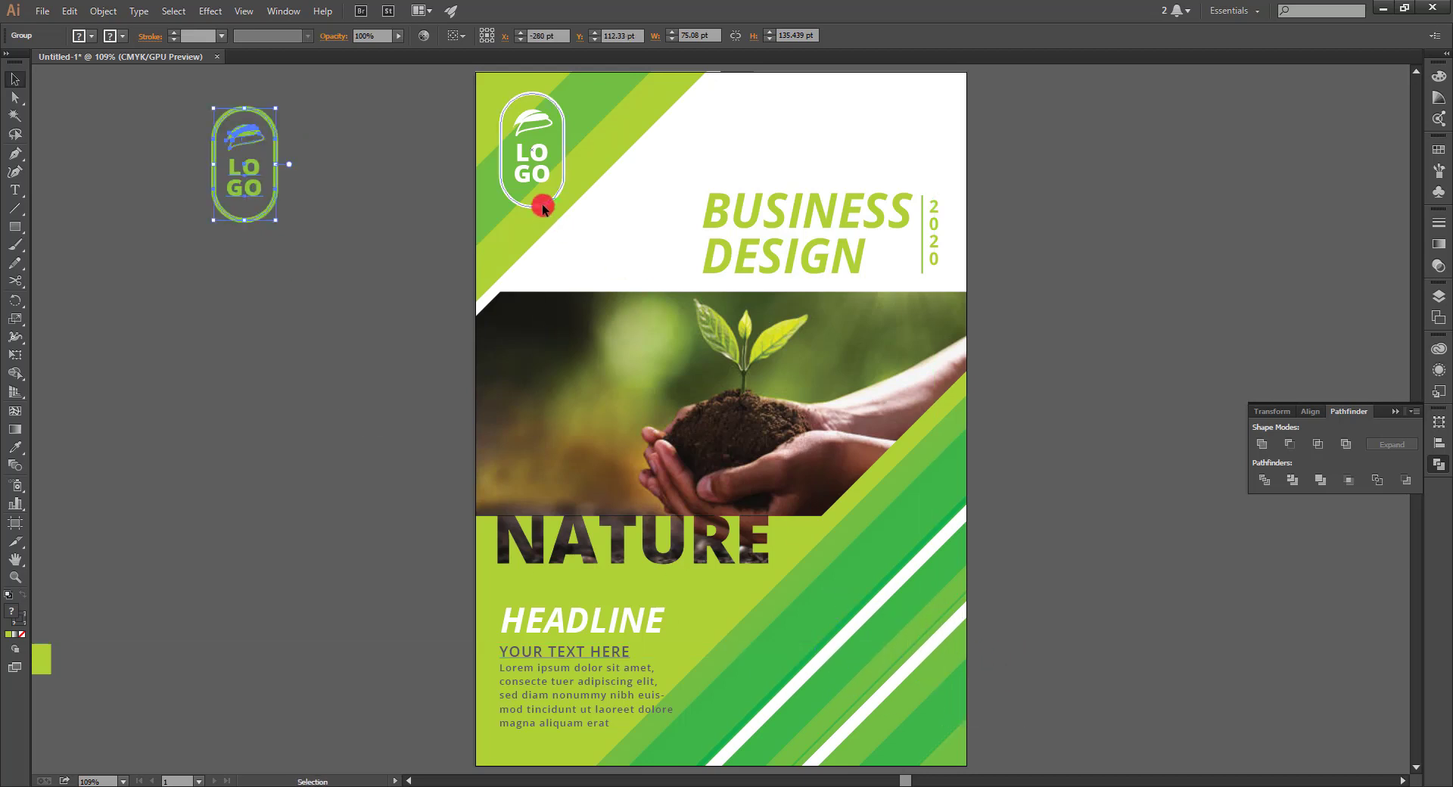
drag(542, 202, 888, 717)
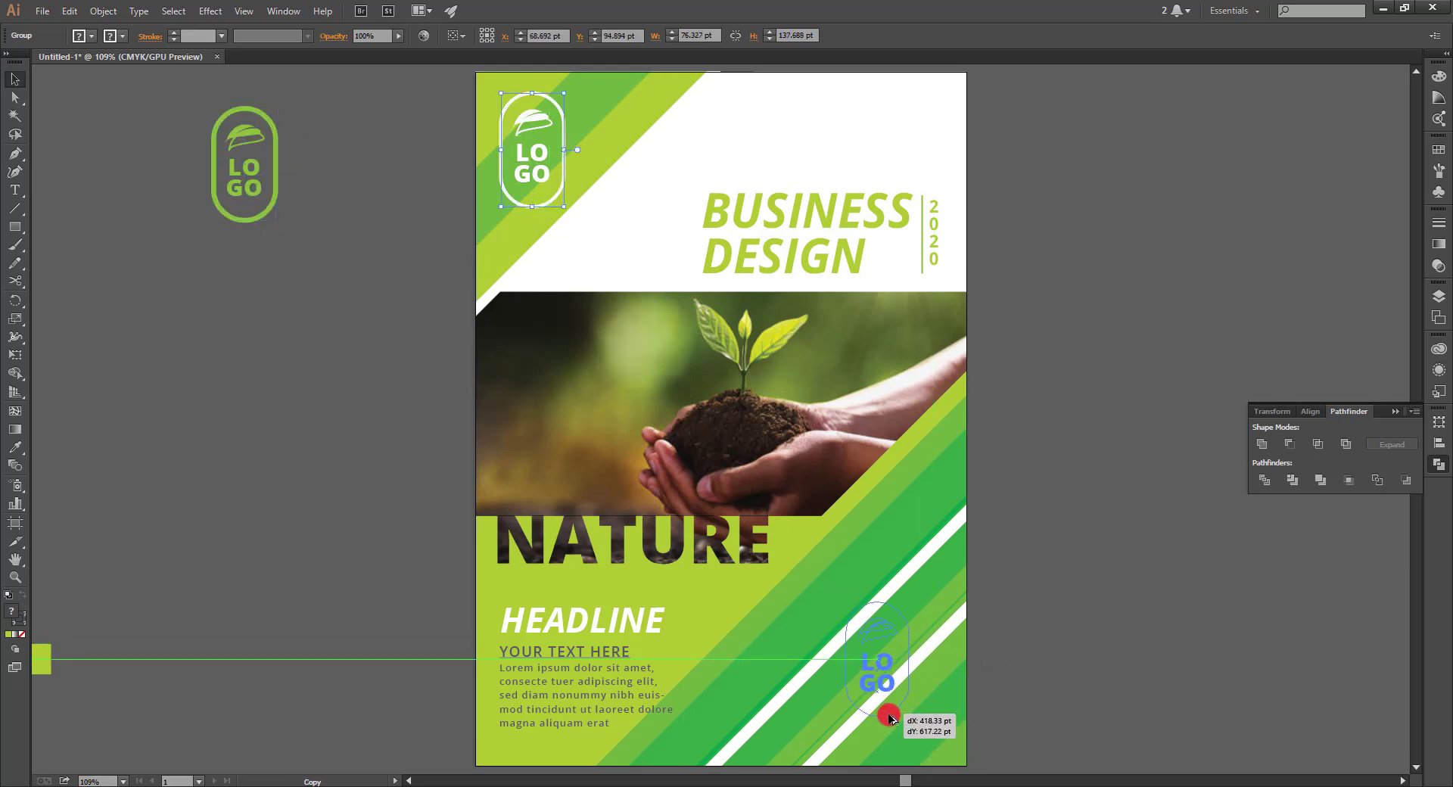
click(1082, 647)
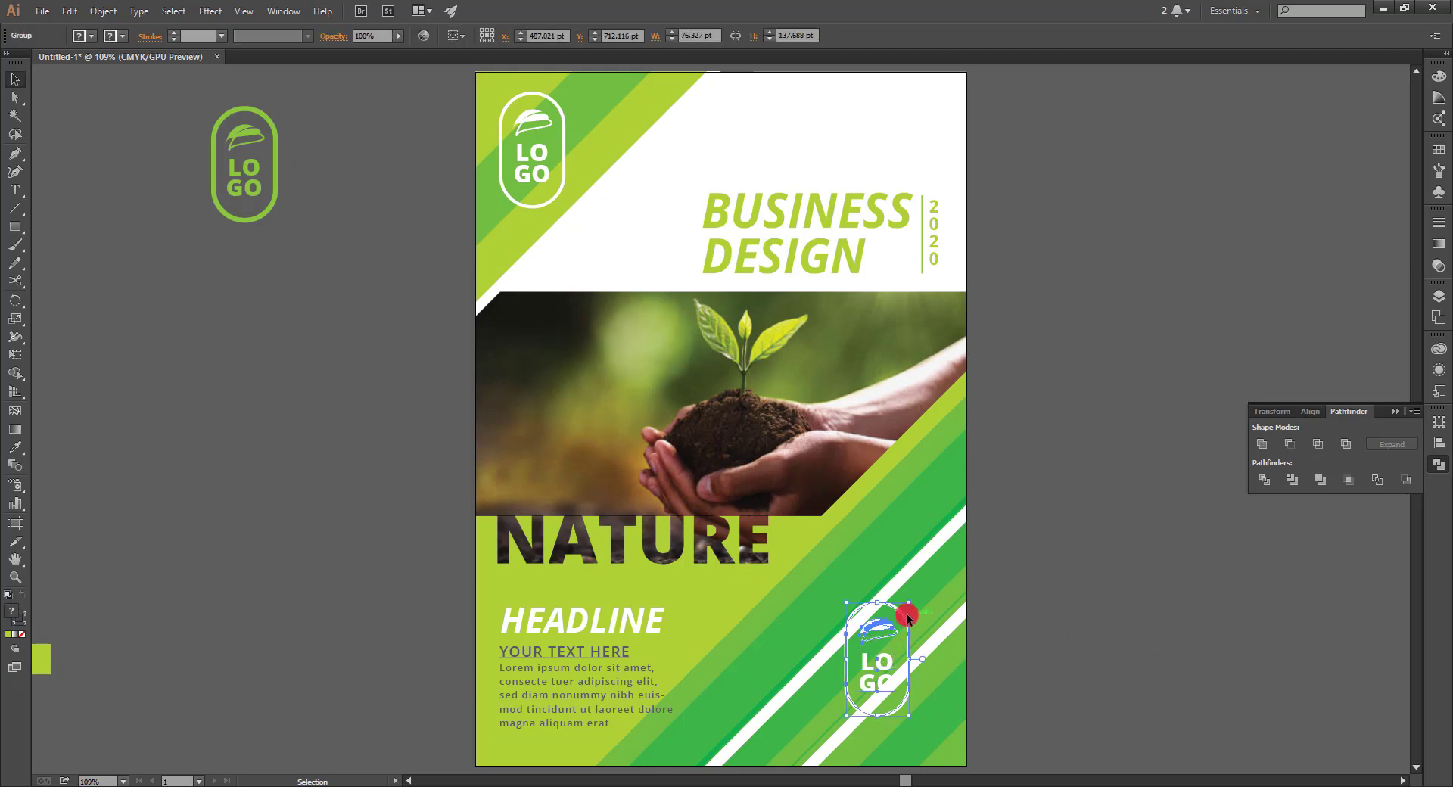
drag(886, 632, 943, 683)
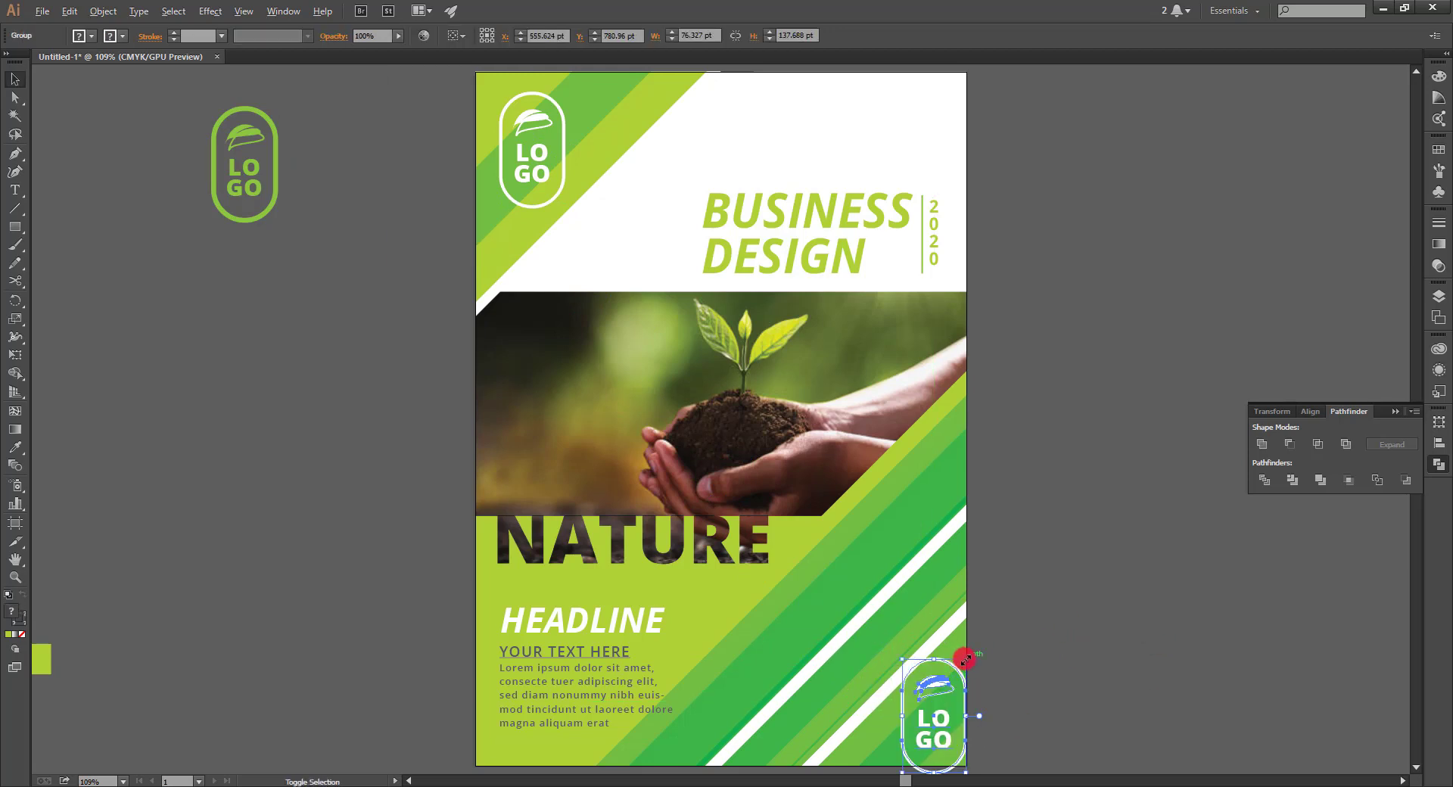
click(1009, 635)
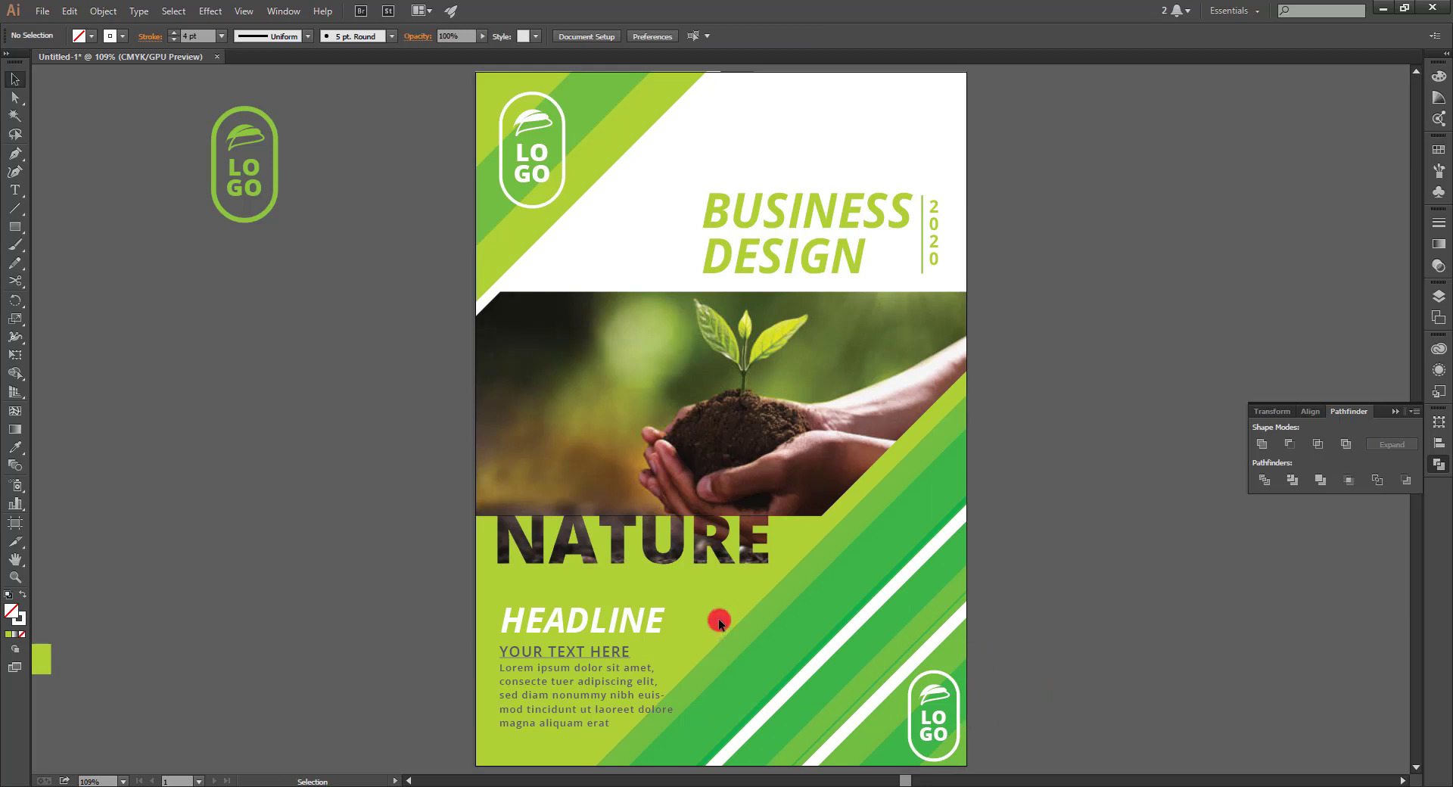
Nudge the BUSINESS DESIGN 2020 title block slightly higher.
drag(430, 325, 409, 349)
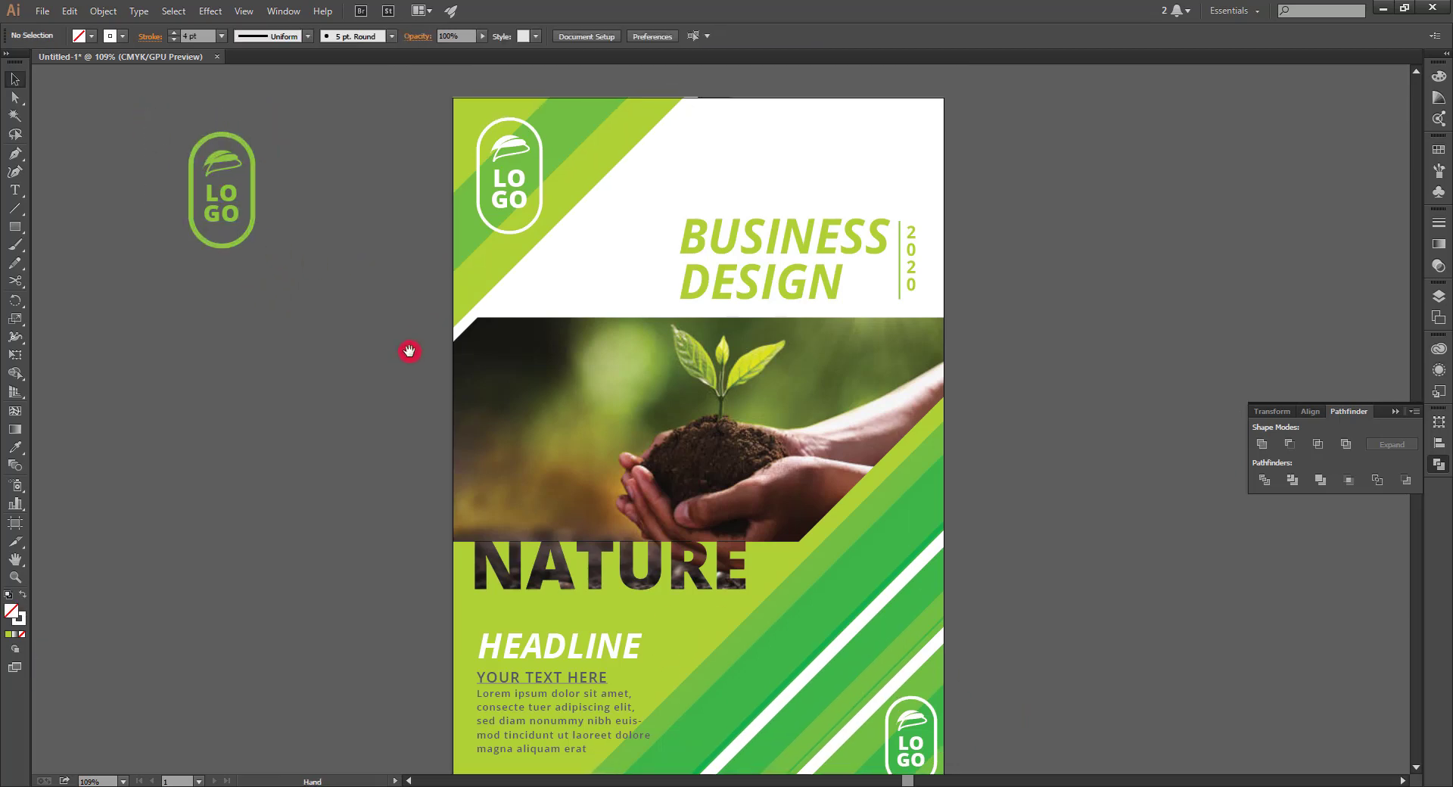
drag(913, 285, 913, 284)
drag(820, 280, 825, 261)
click(826, 356)
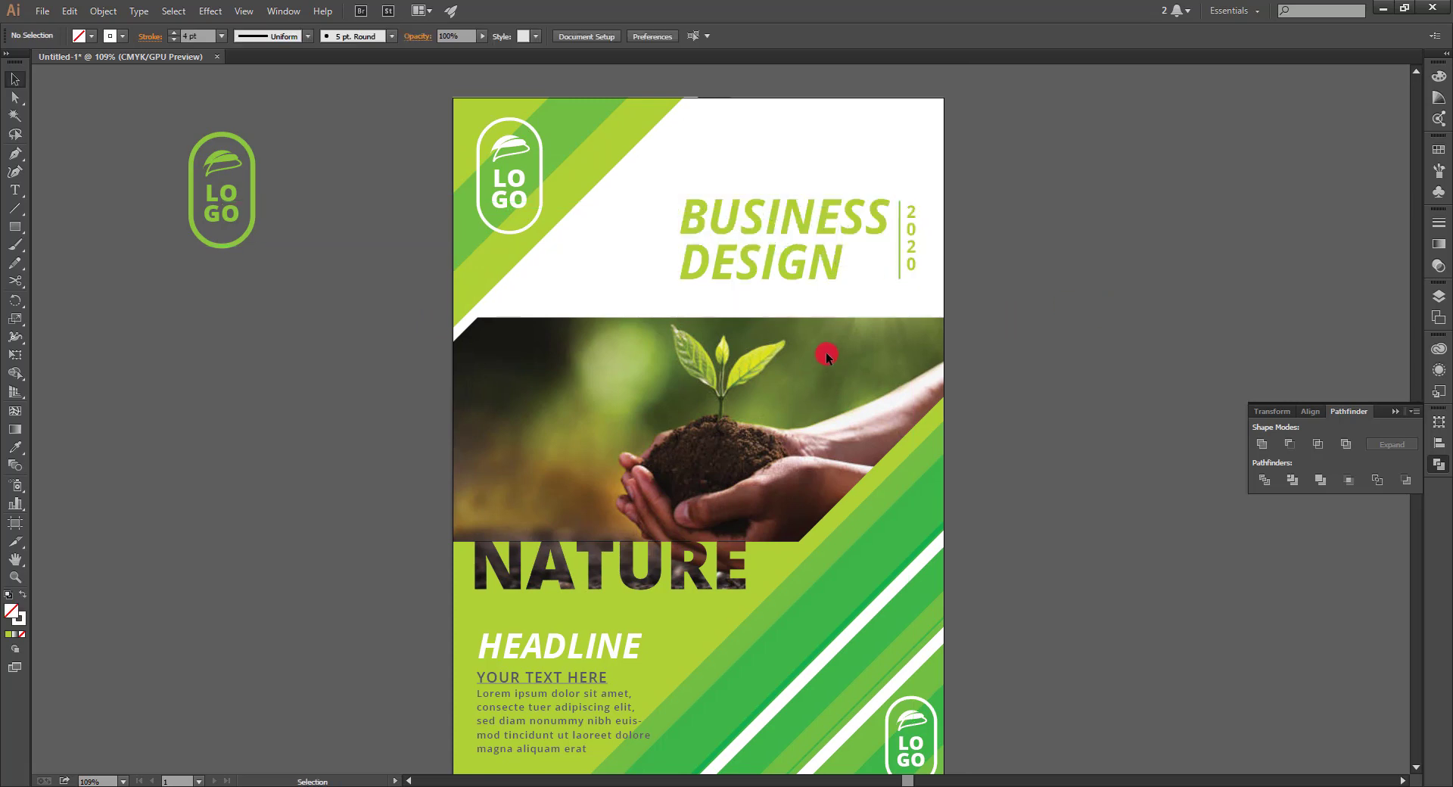
Ungroup the spare logo, delete its LO GO text, and select the leaf and oval.
click(212, 250)
right_click(234, 206)
click(243, 296)
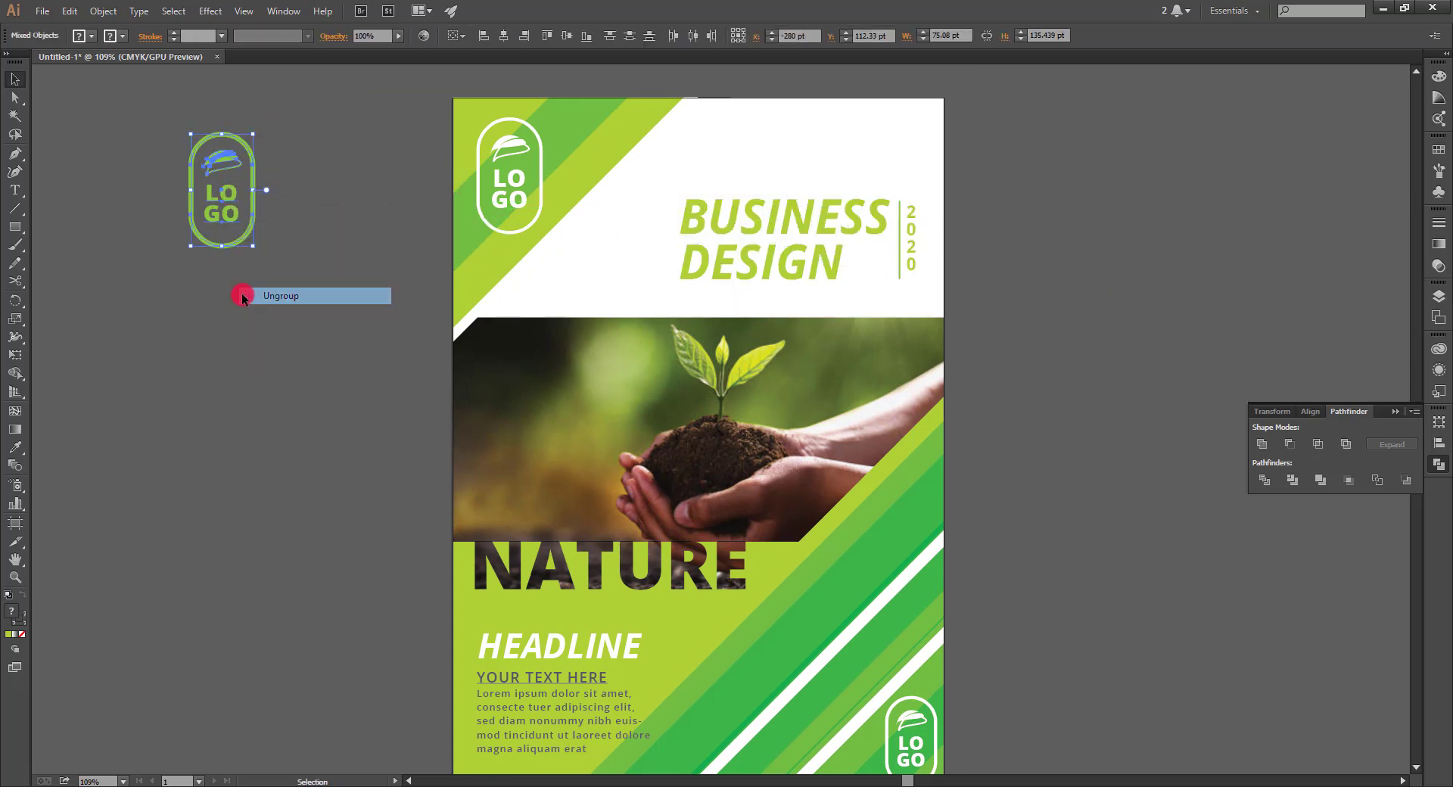
click(216, 200)
key(Delete)
click(222, 158)
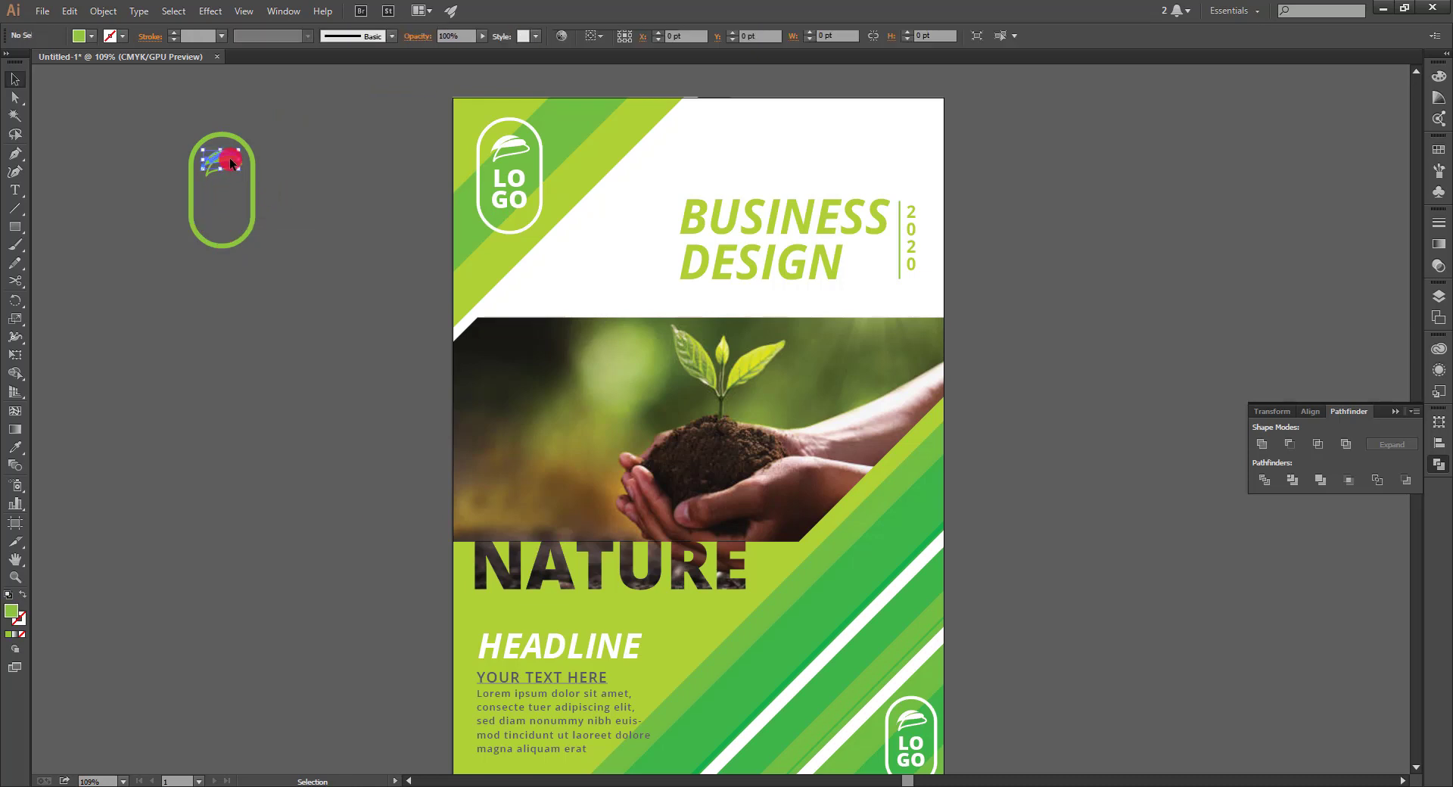
shift+click(191, 181)
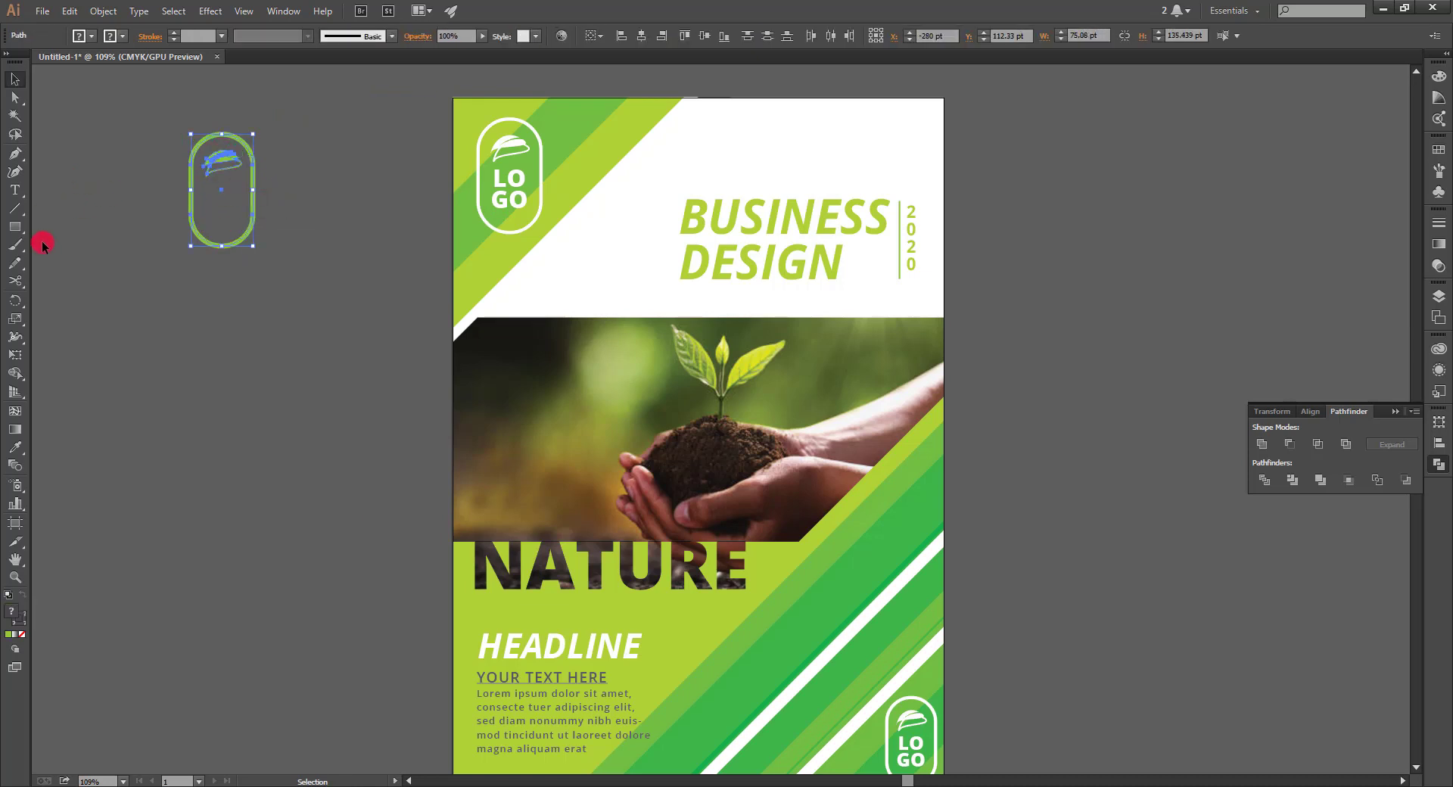
Draw a circle beside the logo with a smaller white-filled copy inside it.
drag(15, 226, 71, 265)
drag(338, 290, 401, 351)
click(8, 79)
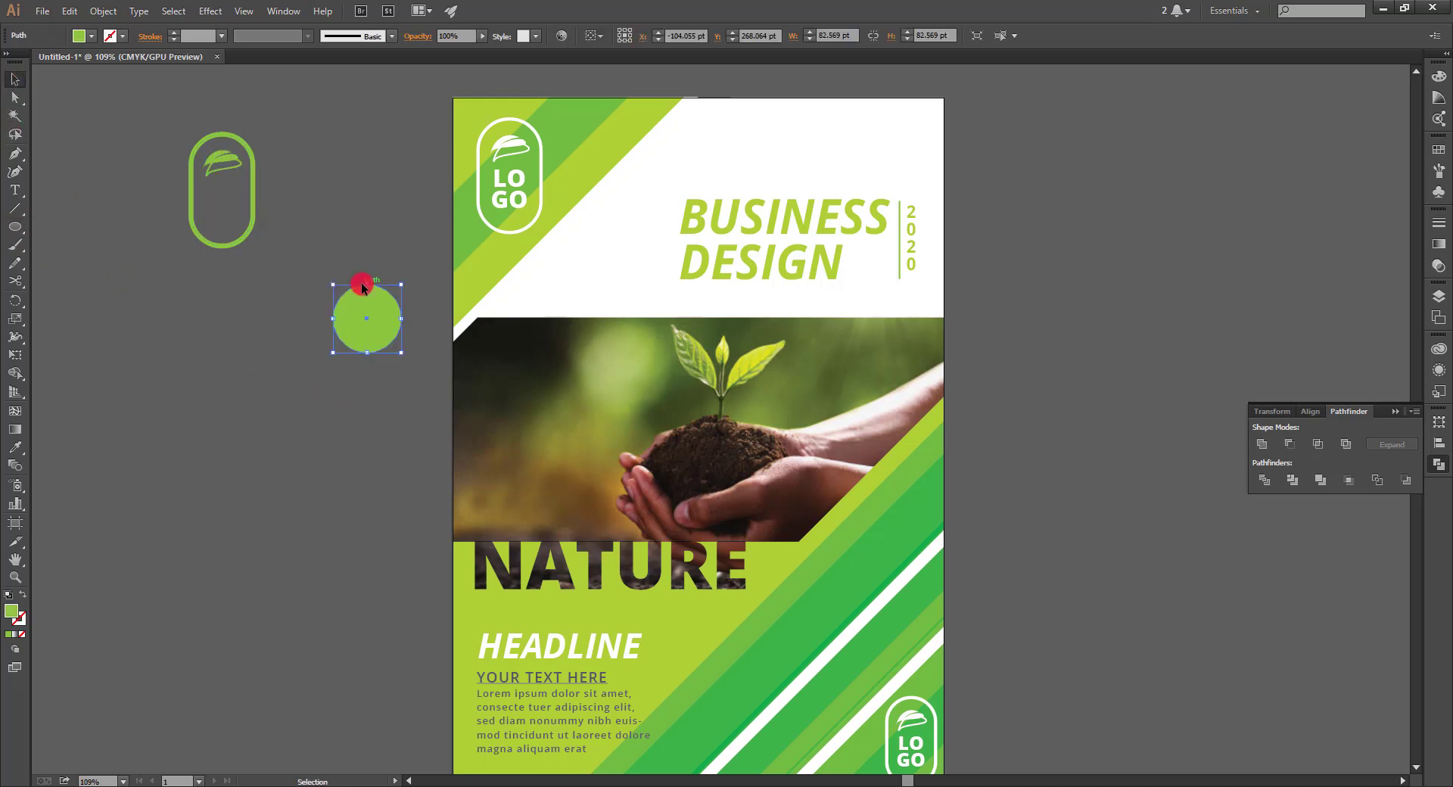
key(a)
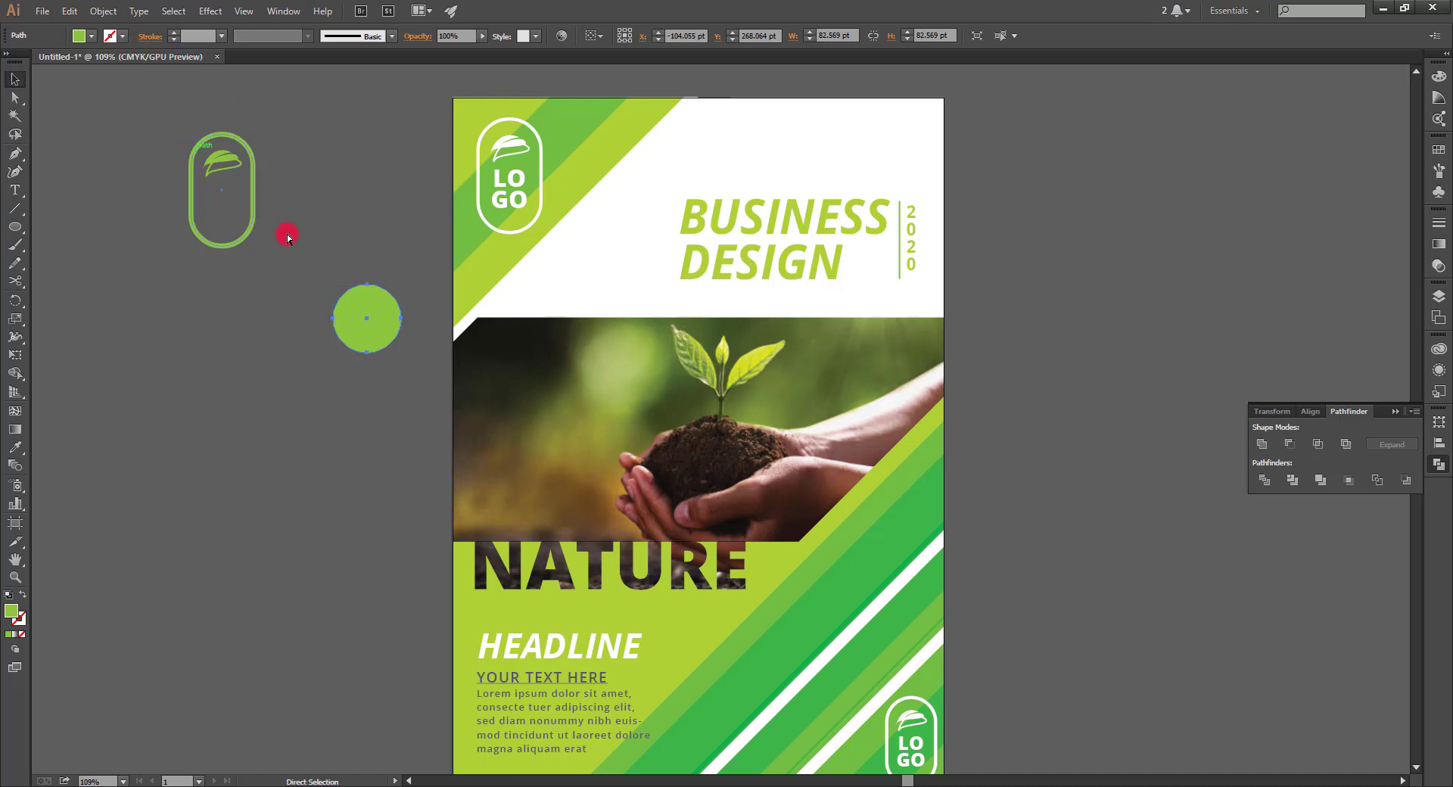
key(v)
drag(400, 351, 397, 346)
key(i)
click(539, 266)
key(v)
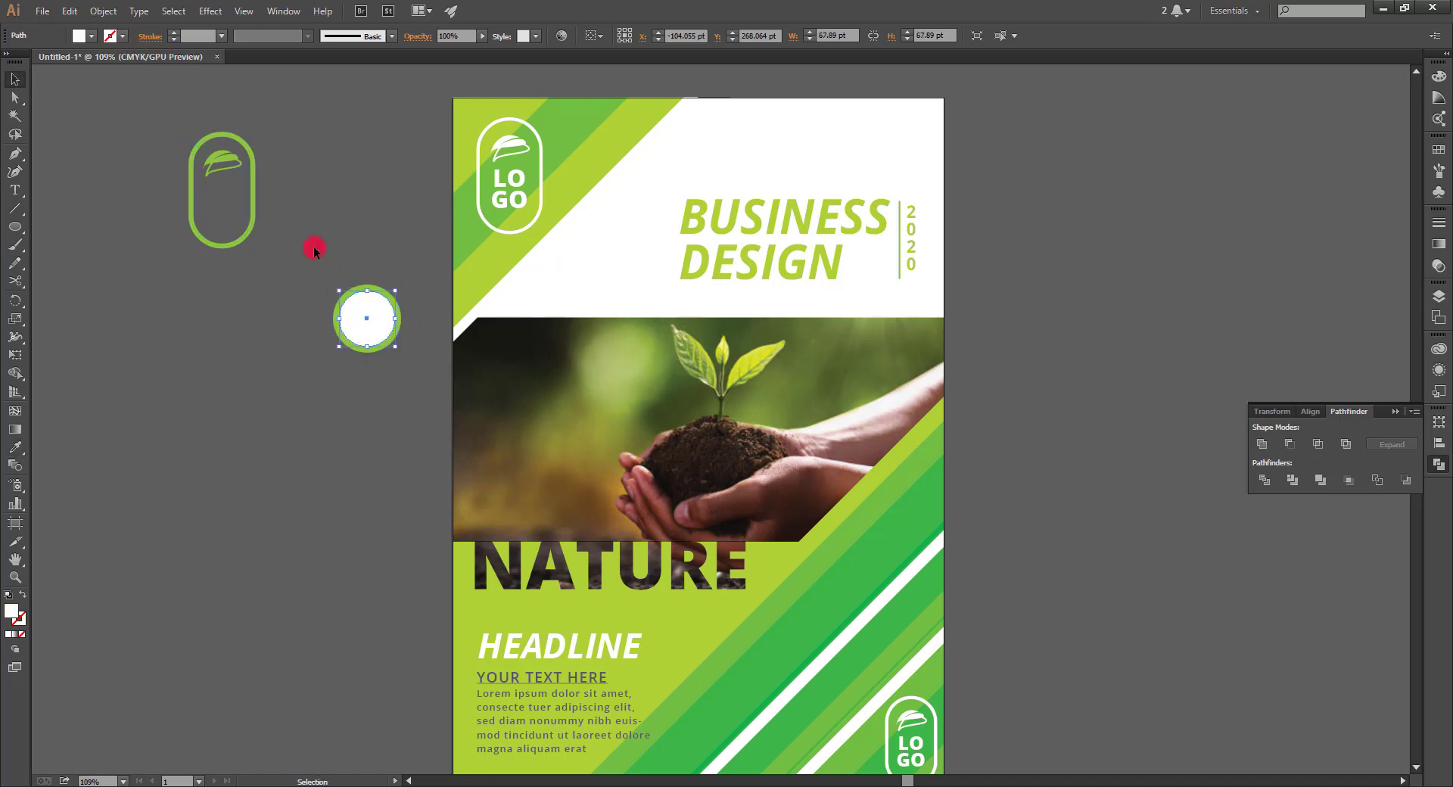
Colour the outer circle with green and lime sampled from the artwork.
key(i)
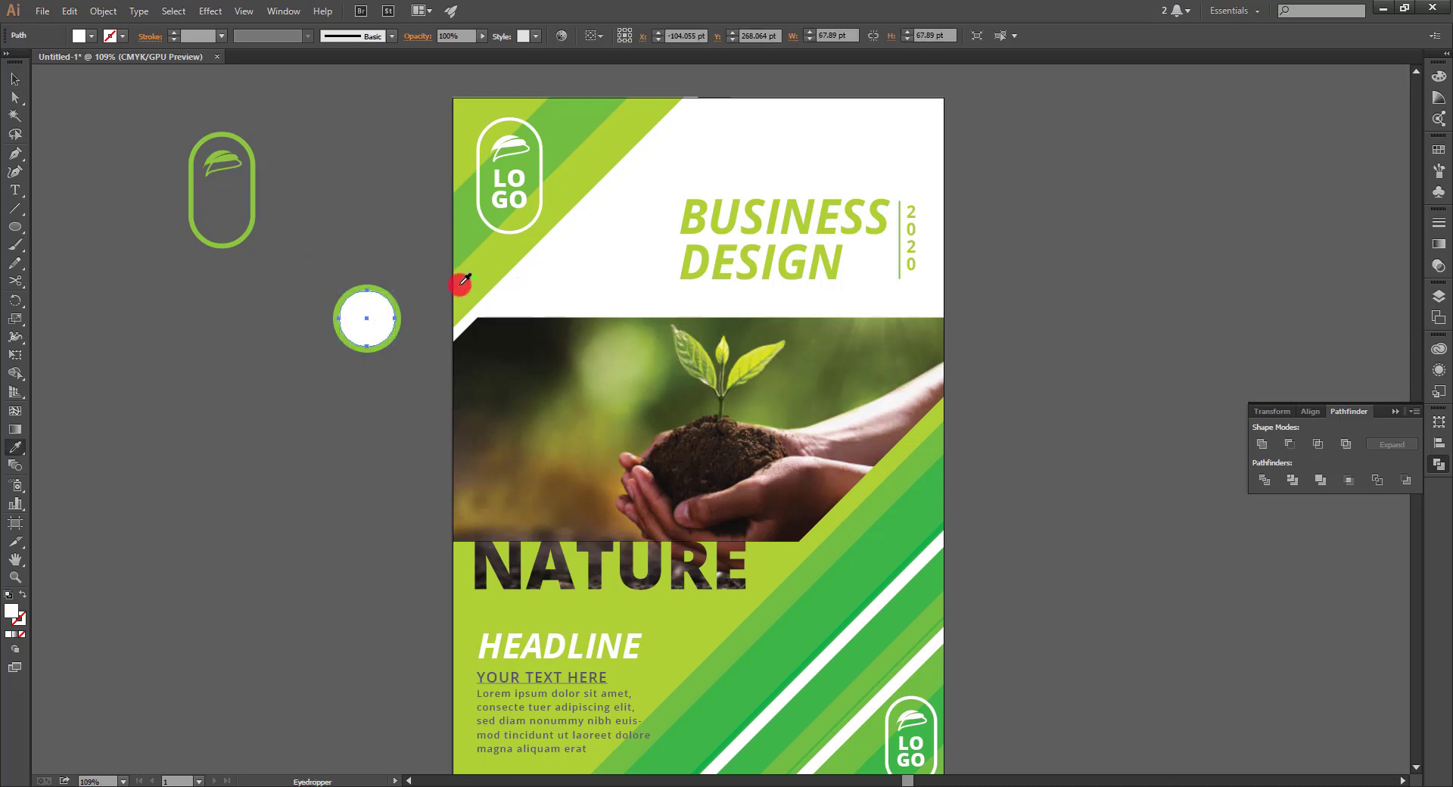
click(470, 283)
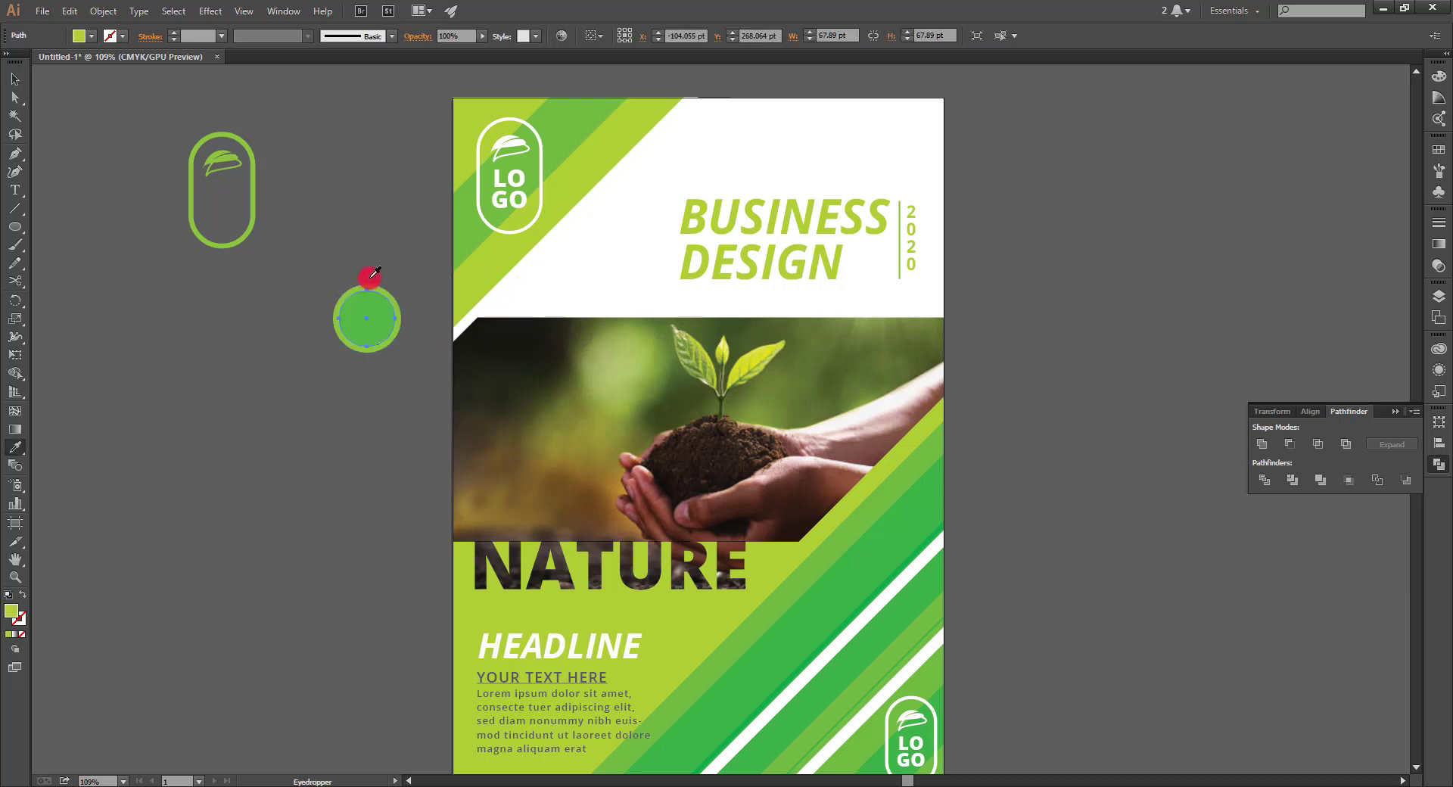
key(v)
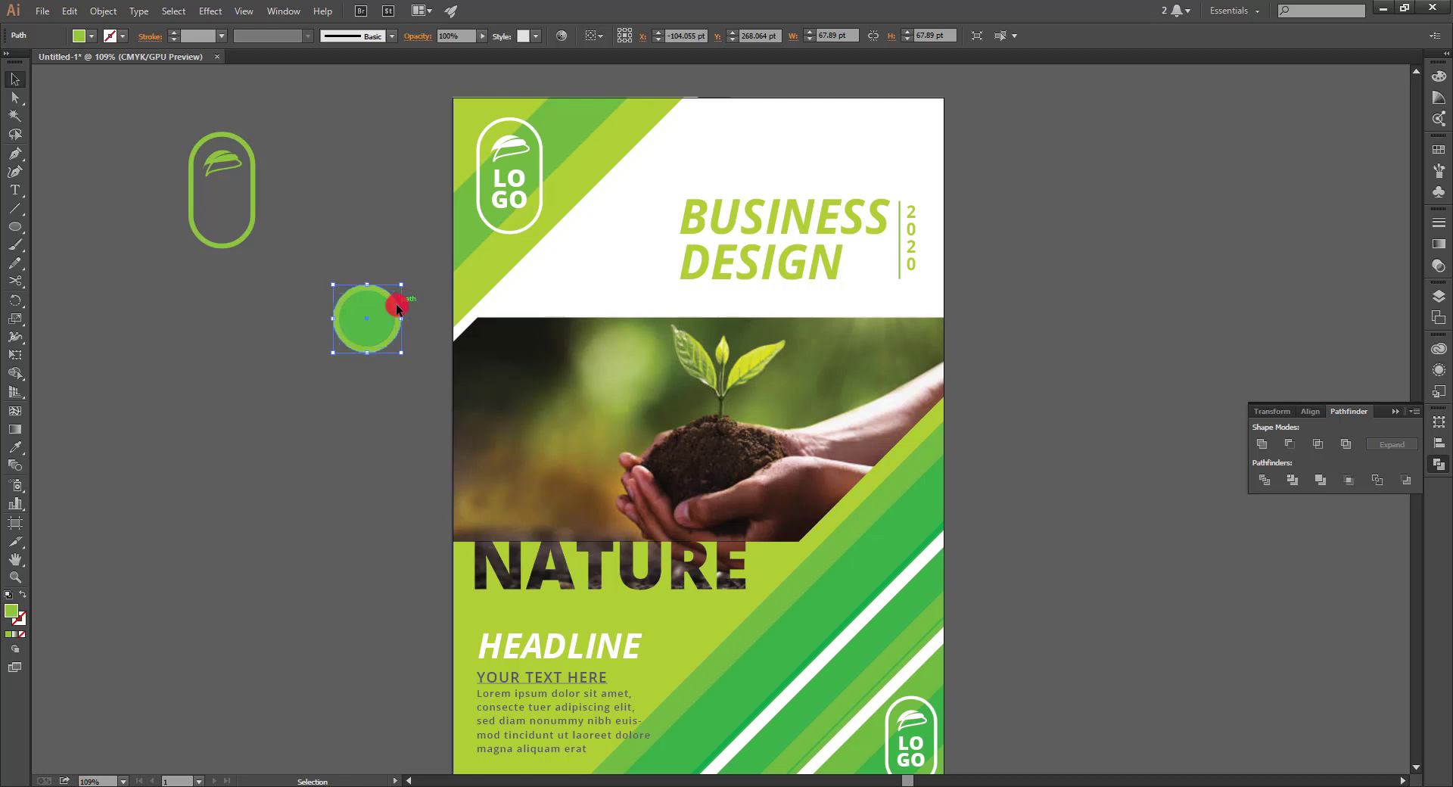
key(i)
click(526, 293)
key(b)
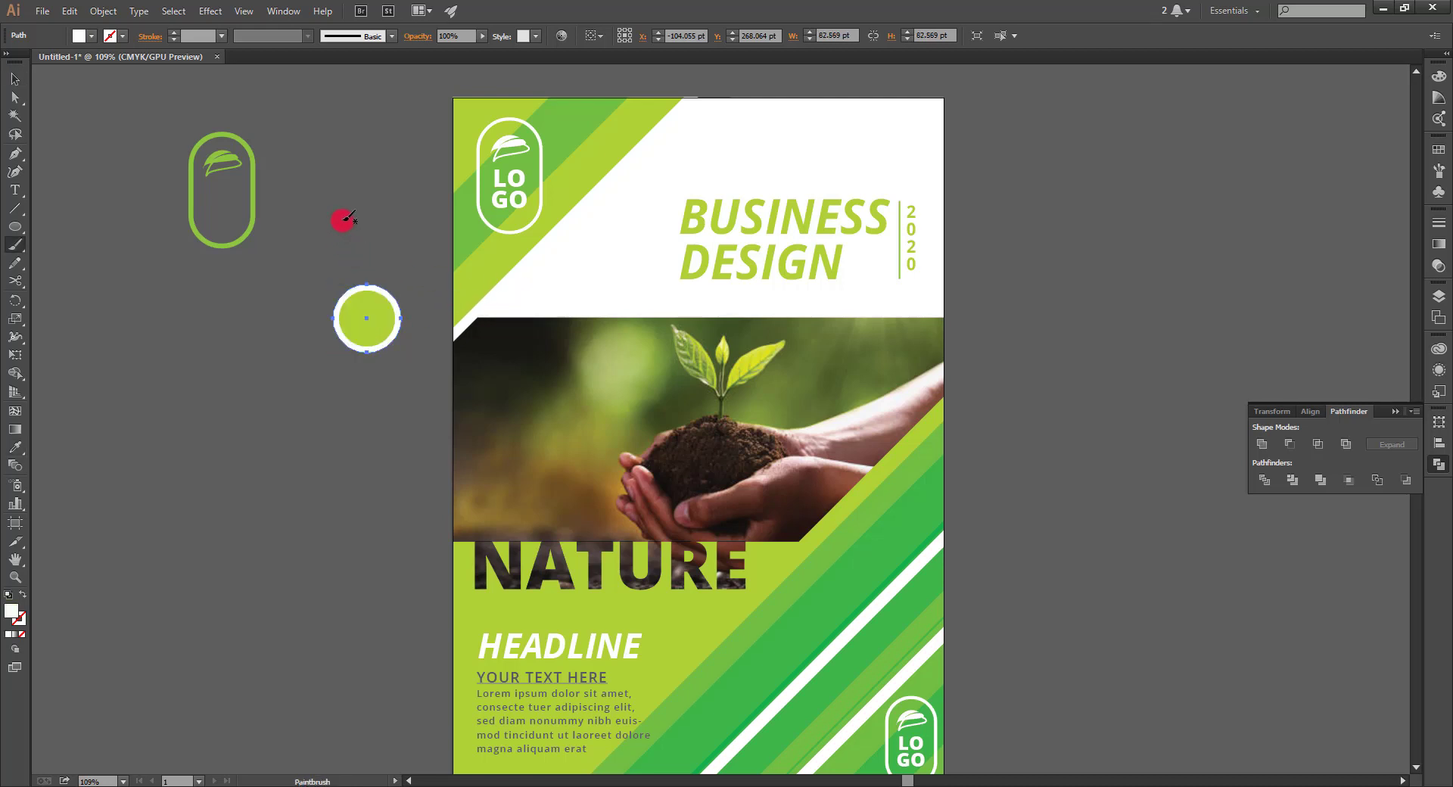
key(v)
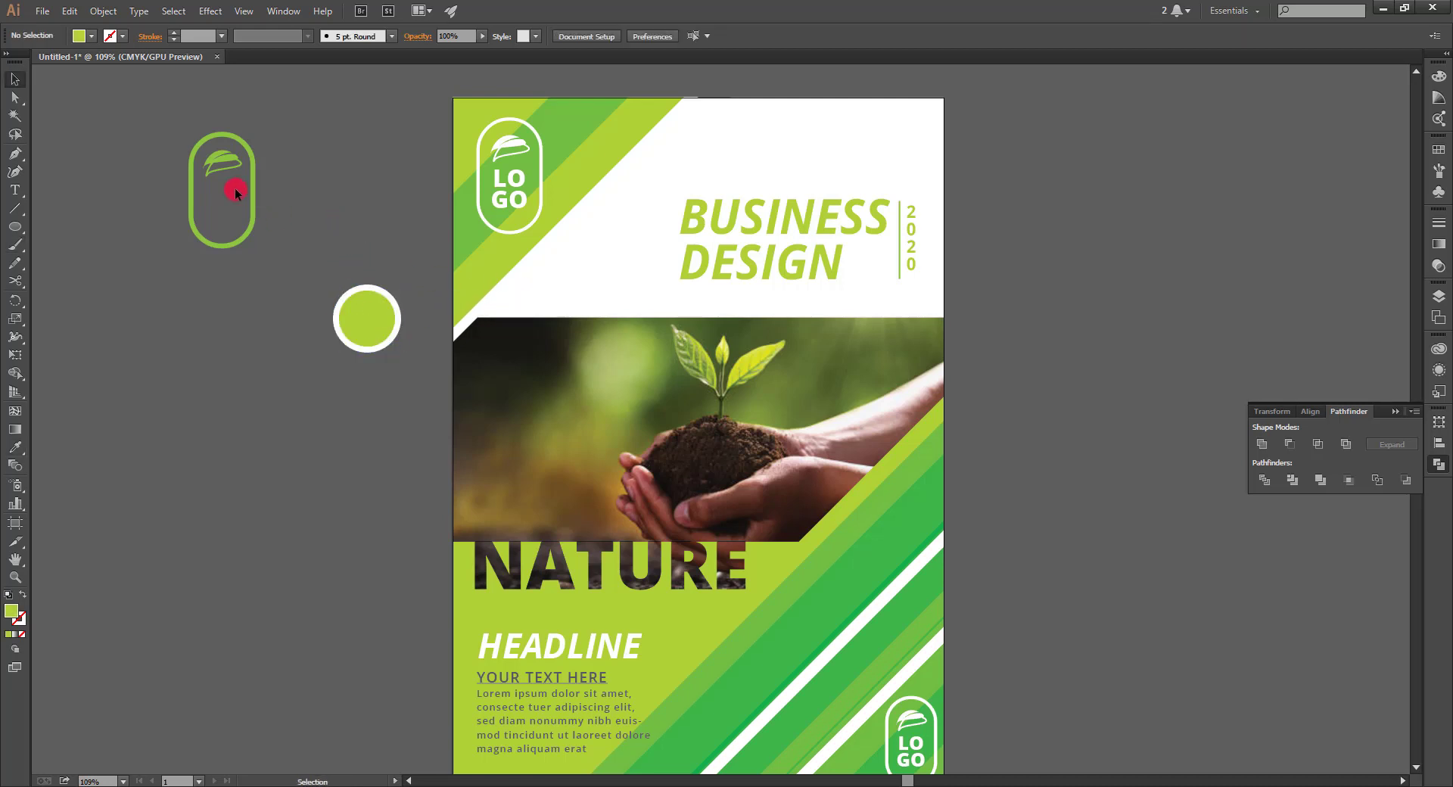
Move the leaf out of the logo, make it white, and shift the lime circle left.
click(214, 163)
mouse_move(216, 166)
mouse_down()
mouse_move(411, 371)
mouse_move(378, 326)
mouse_up()
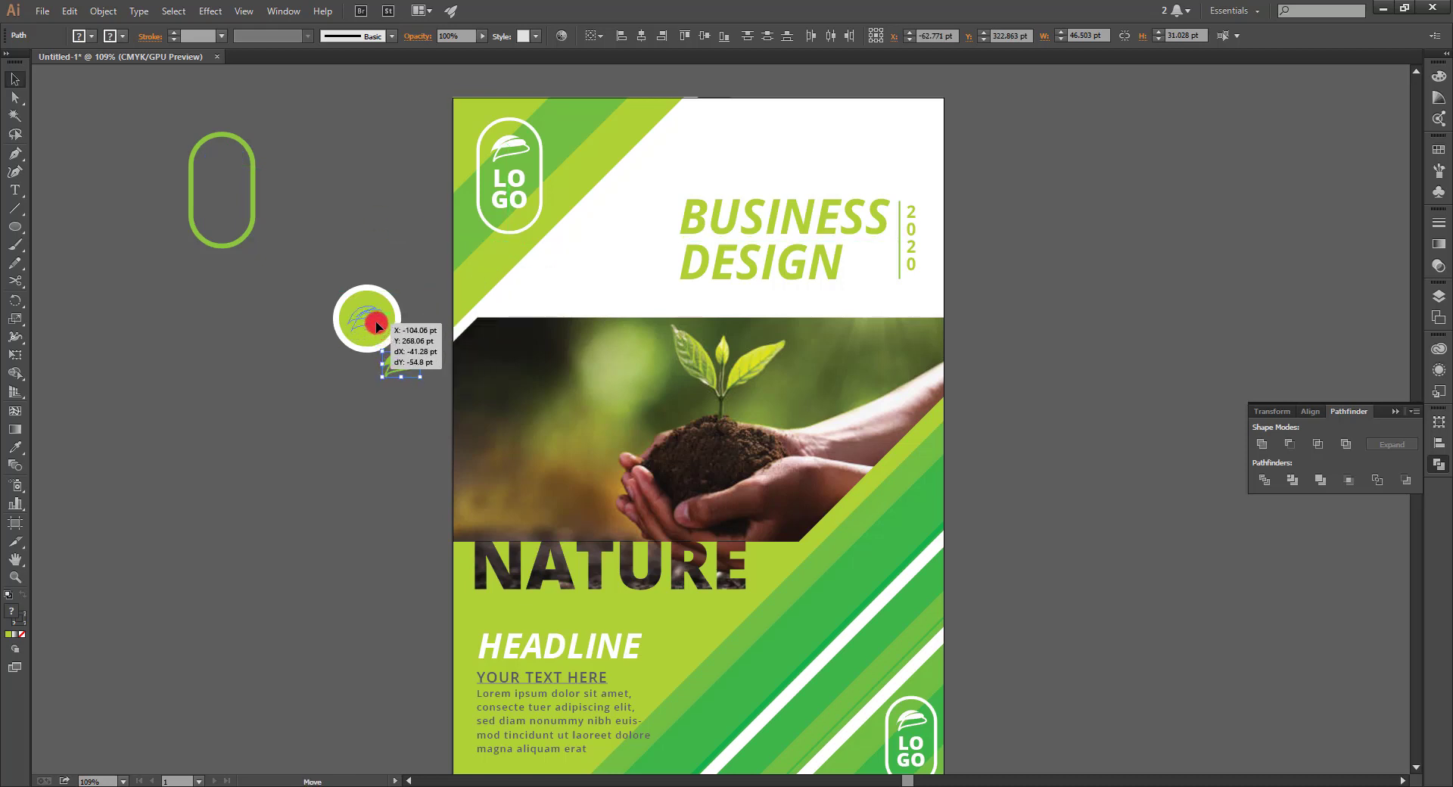
key(i)
click(614, 271)
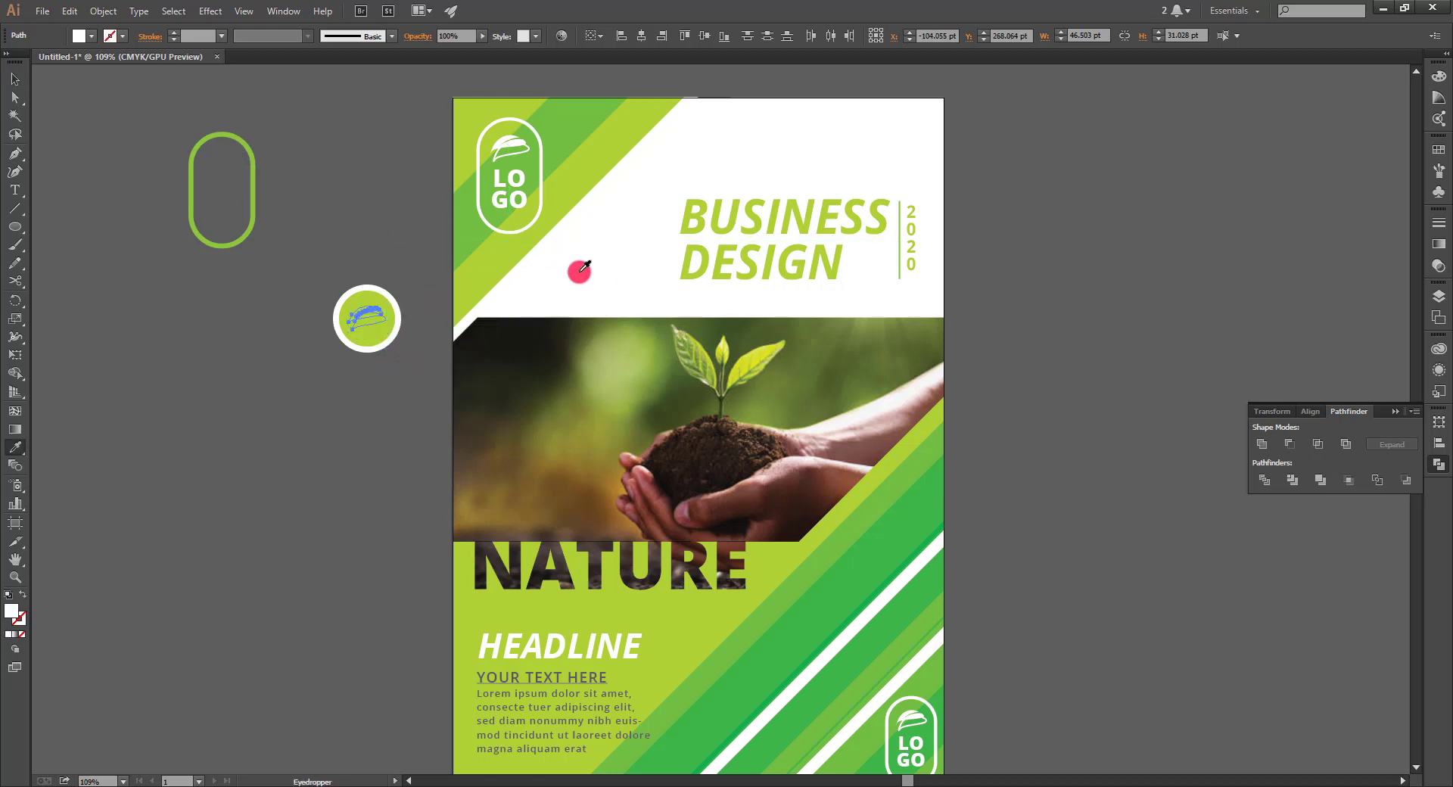
key(v)
click(371, 316)
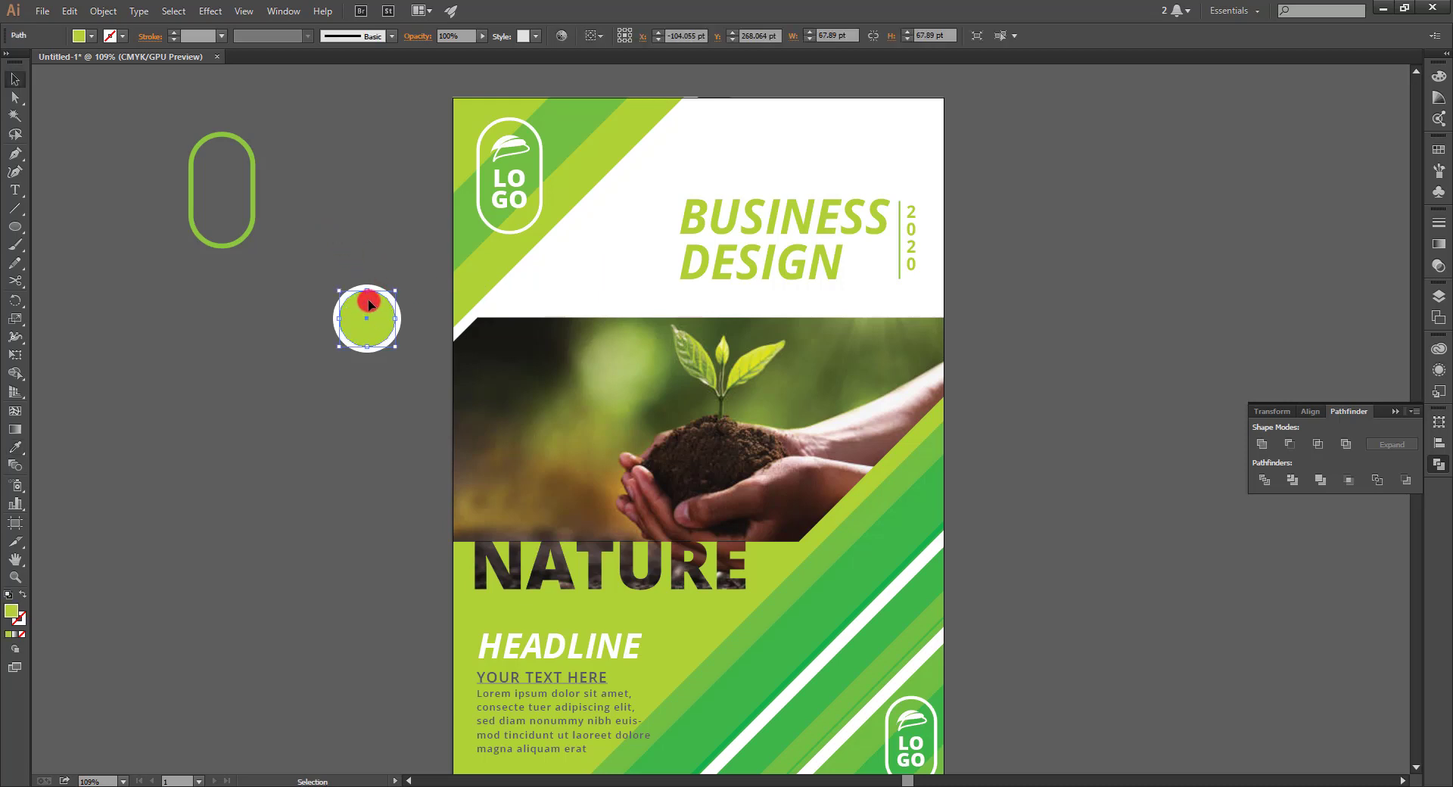
drag(378, 318, 268, 323)
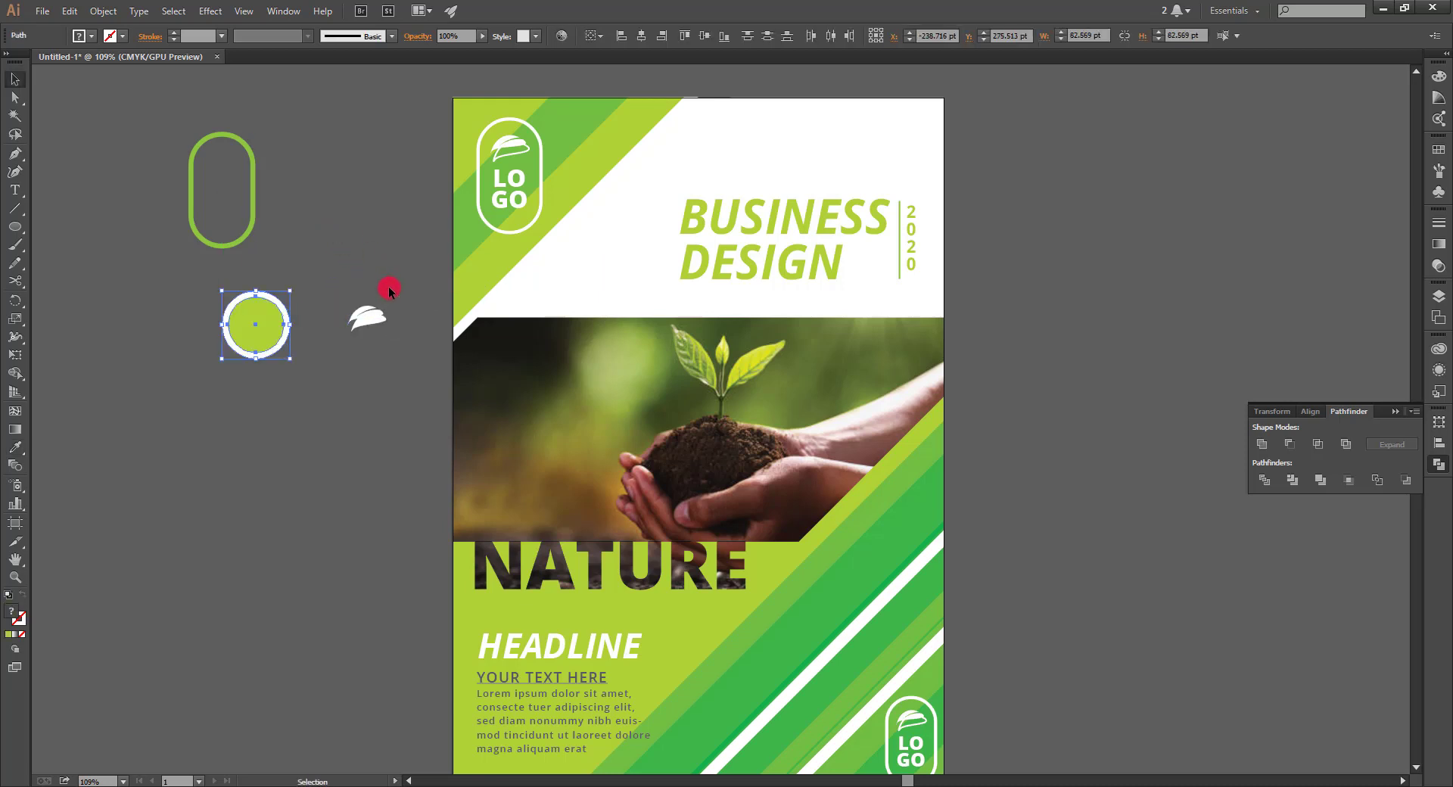
Bring the white leaf in front and centre it on the lime circle.
click(373, 319)
right_click(372, 319)
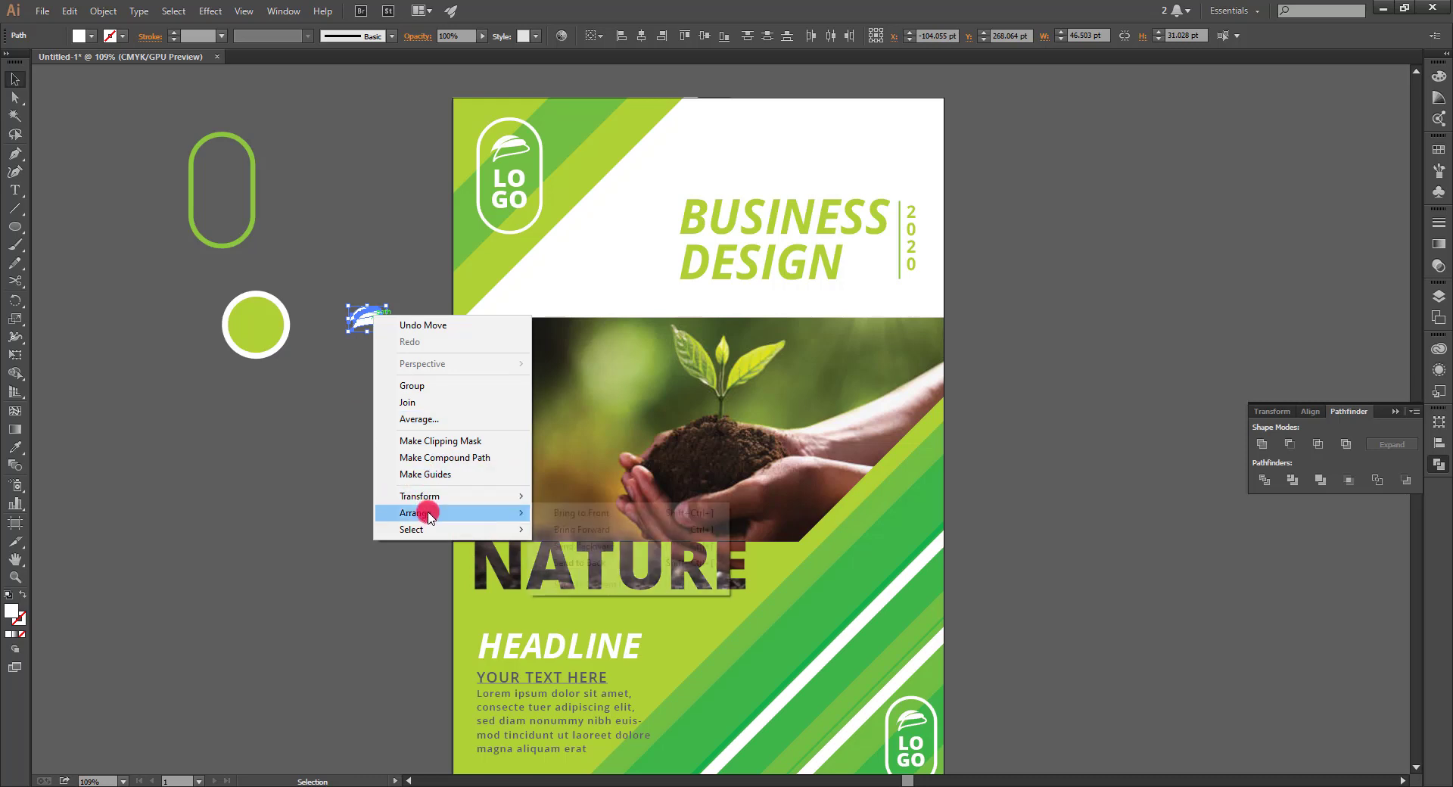
click(581, 512)
mouse_move(367, 322)
mouse_down()
mouse_move(259, 327)
mouse_move(304, 319)
mouse_up()
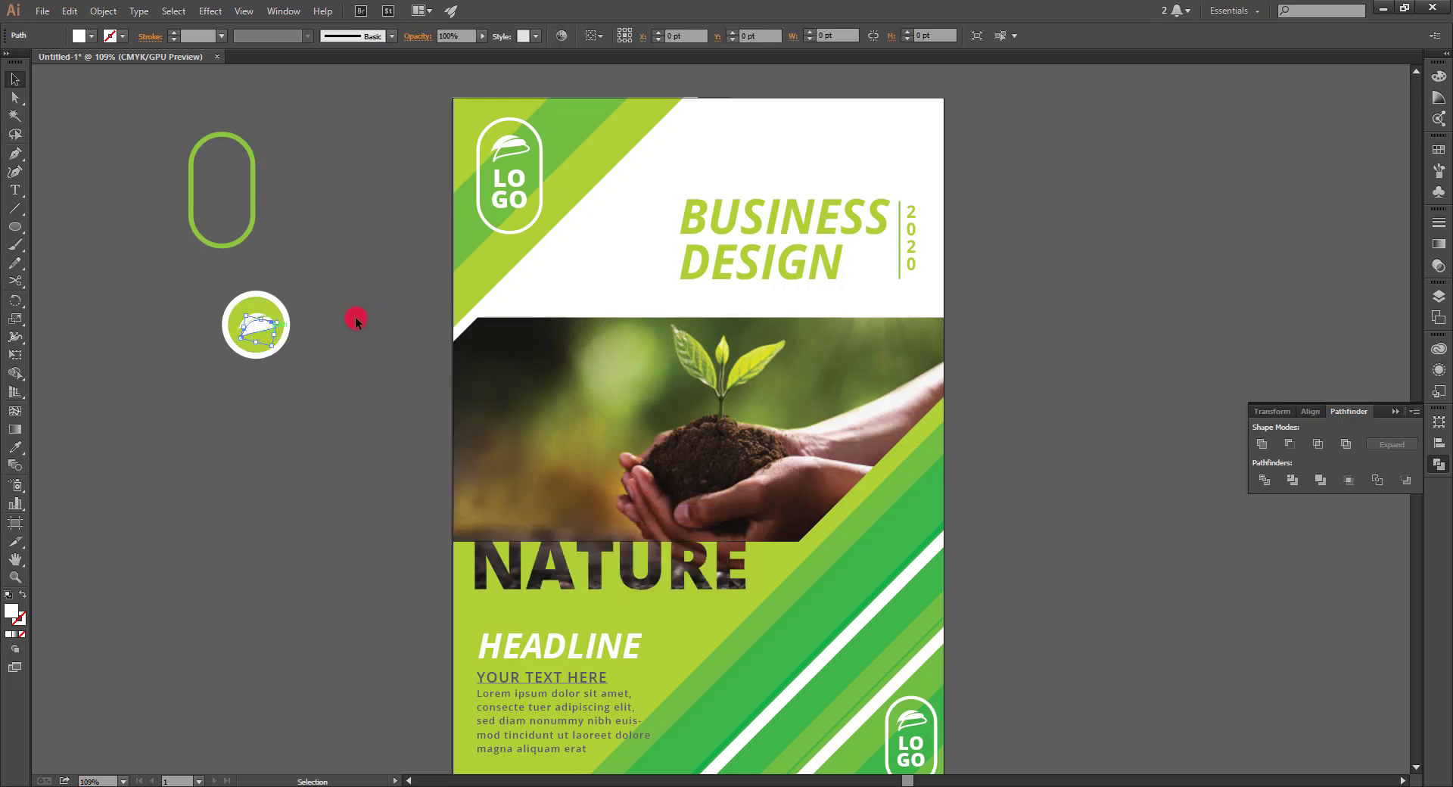
key(a)
click(21, 594)
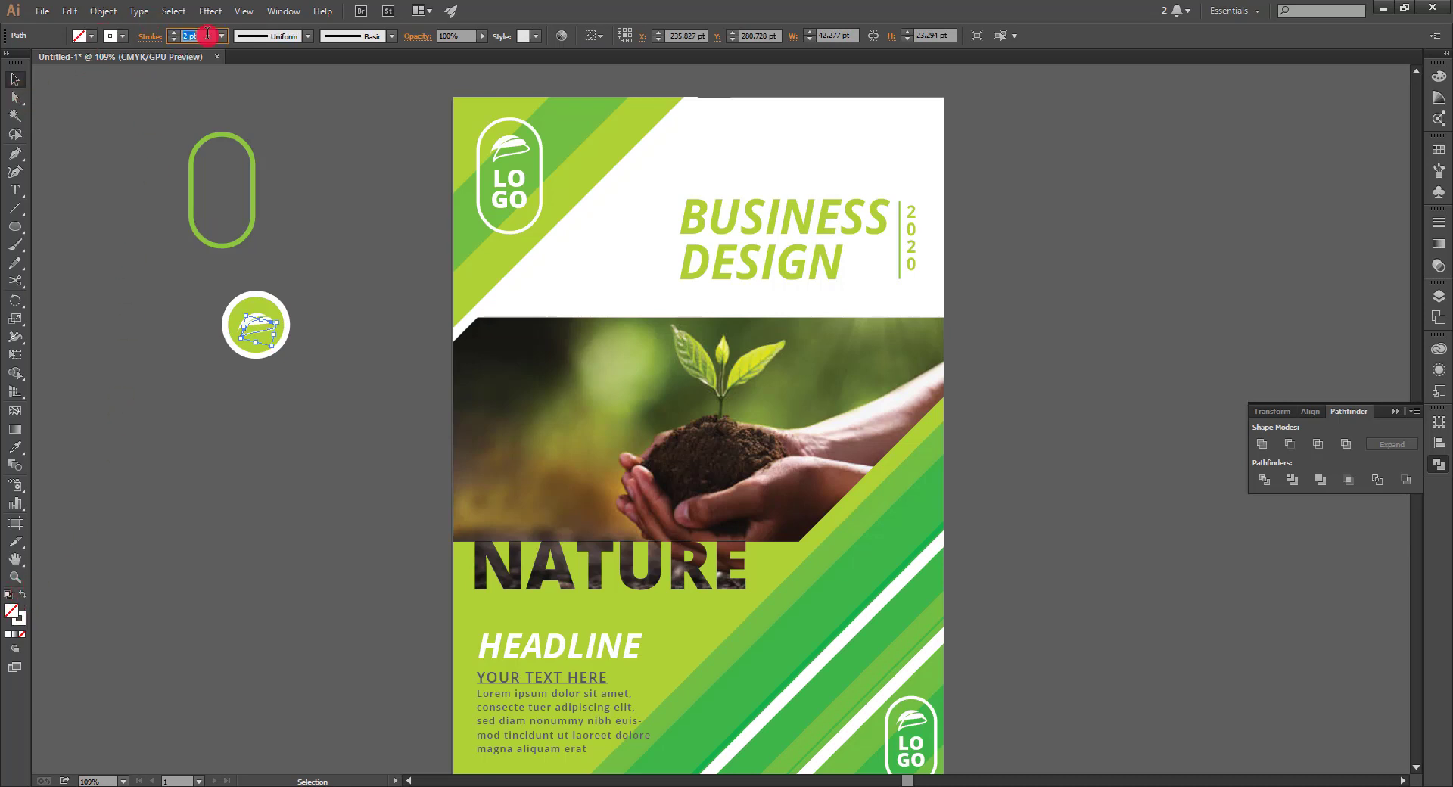
Move the finished round badge onto the photo's upper right.
drag(357, 249, 214, 415)
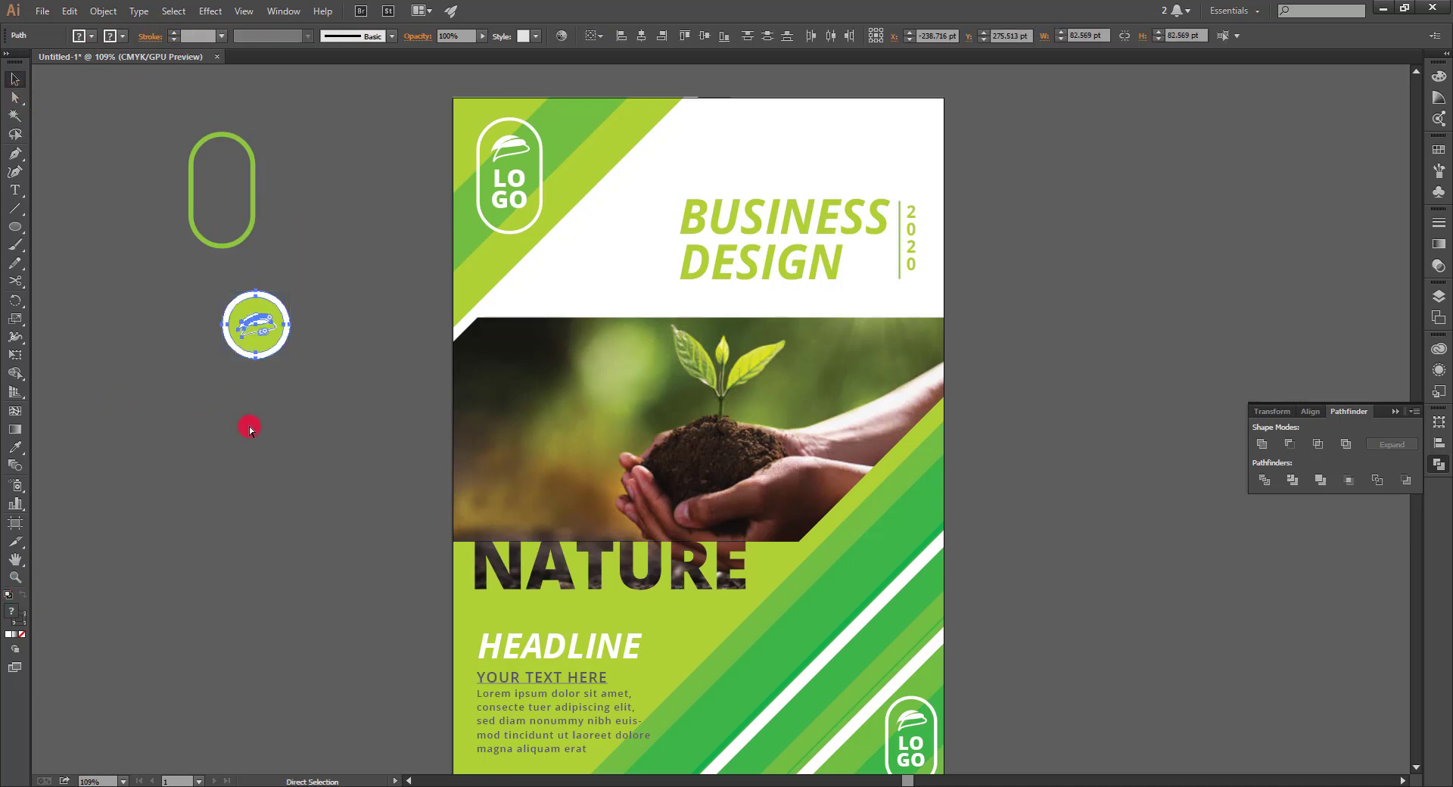
key(v)
drag(261, 329, 855, 367)
click(1041, 353)
mouse_move(1002, 575)
mouse_down()
mouse_move(1045, 562)
mouse_move(943, 550)
mouse_up()
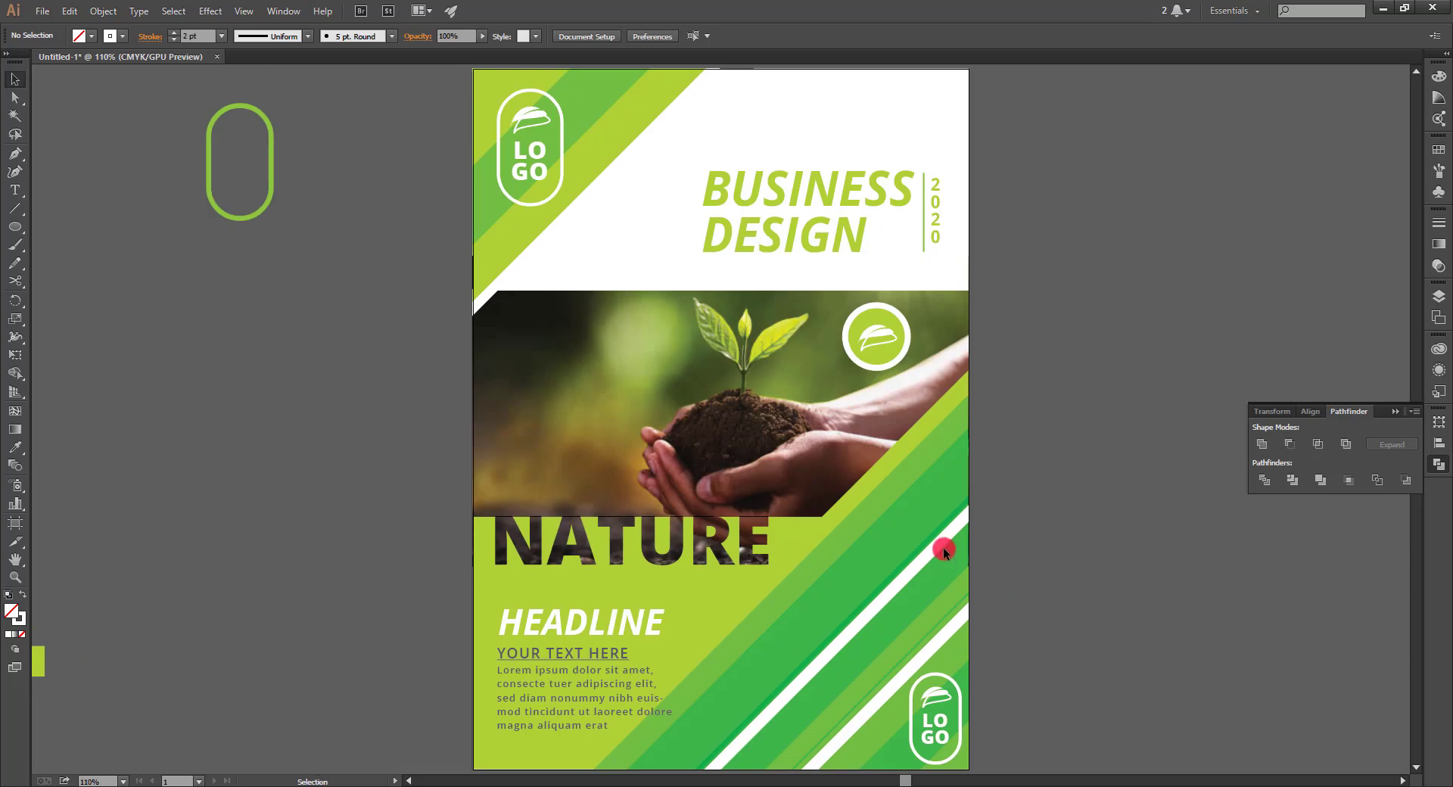
Make YOUR TEXT GOES HERE white, enlarge it, and move it onto the photo.
key(t)
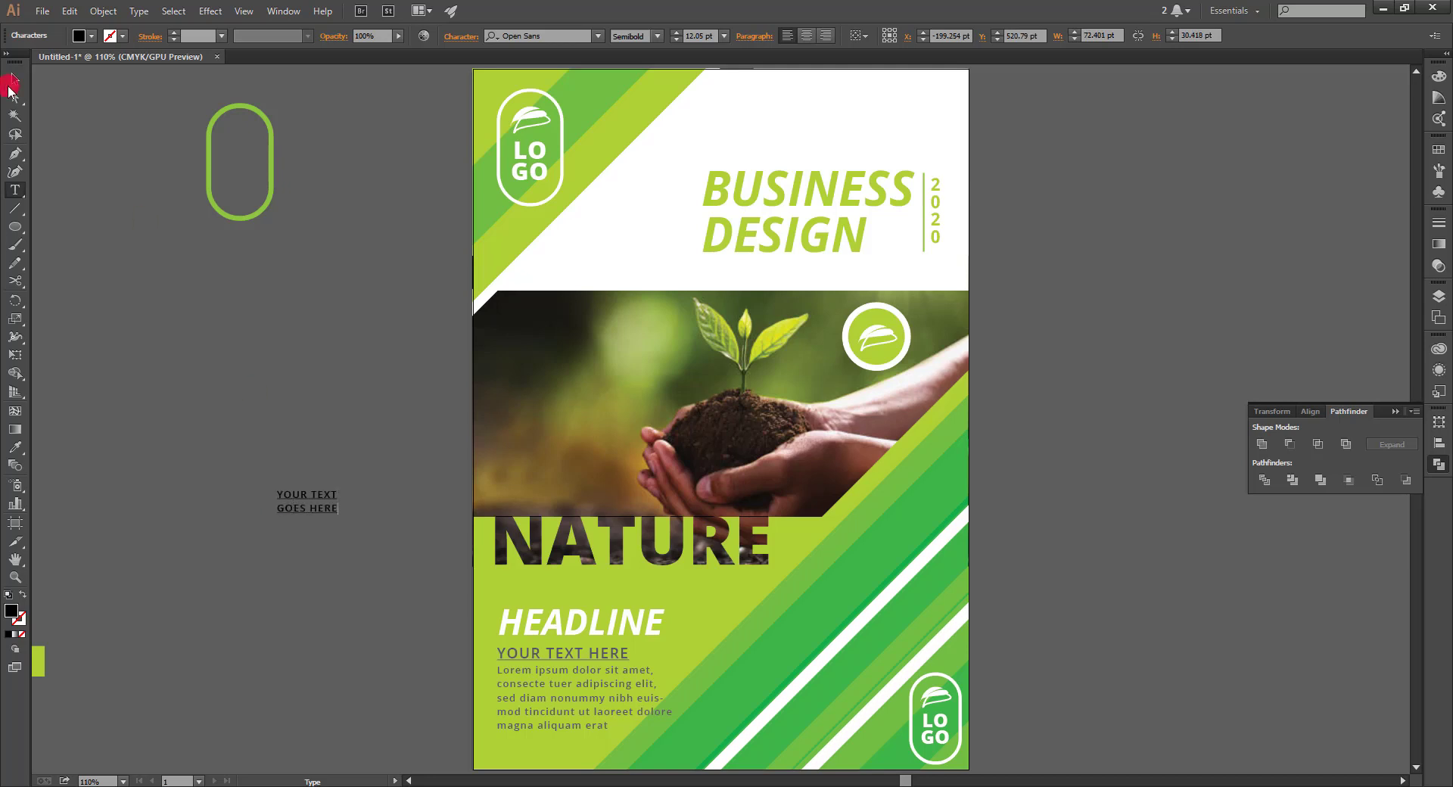
click(12, 80)
click(82, 38)
click(30, 63)
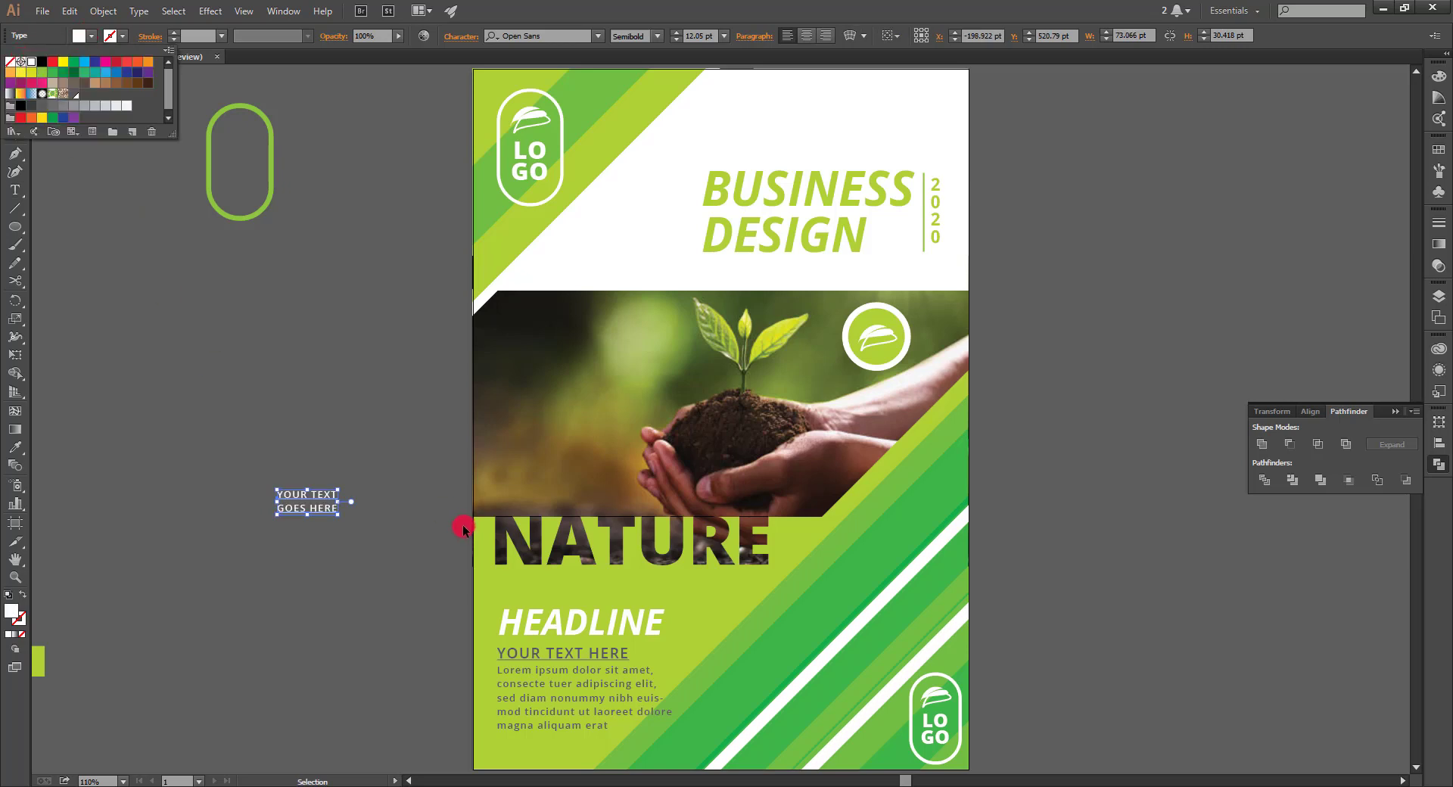
click(337, 514)
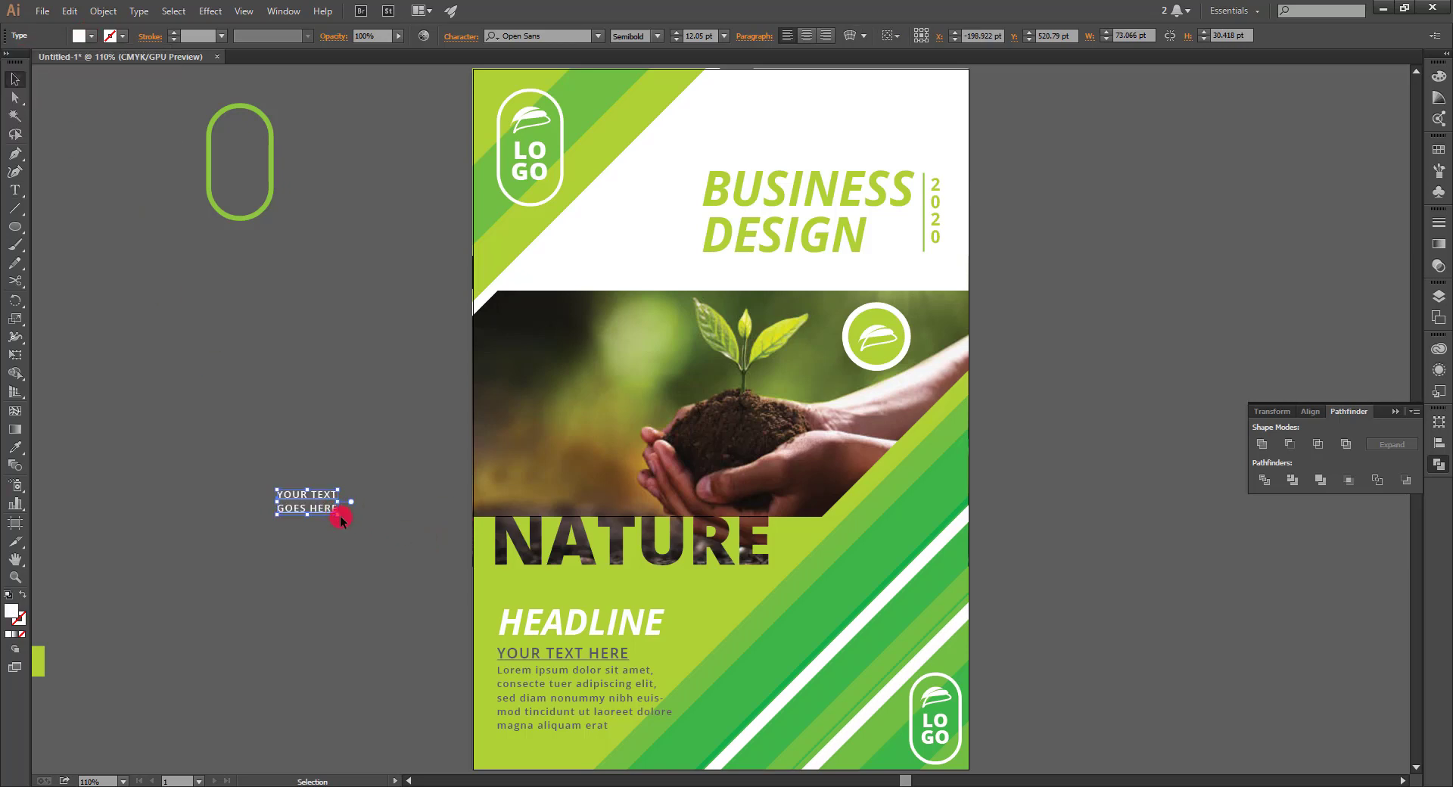
drag(342, 517, 635, 499)
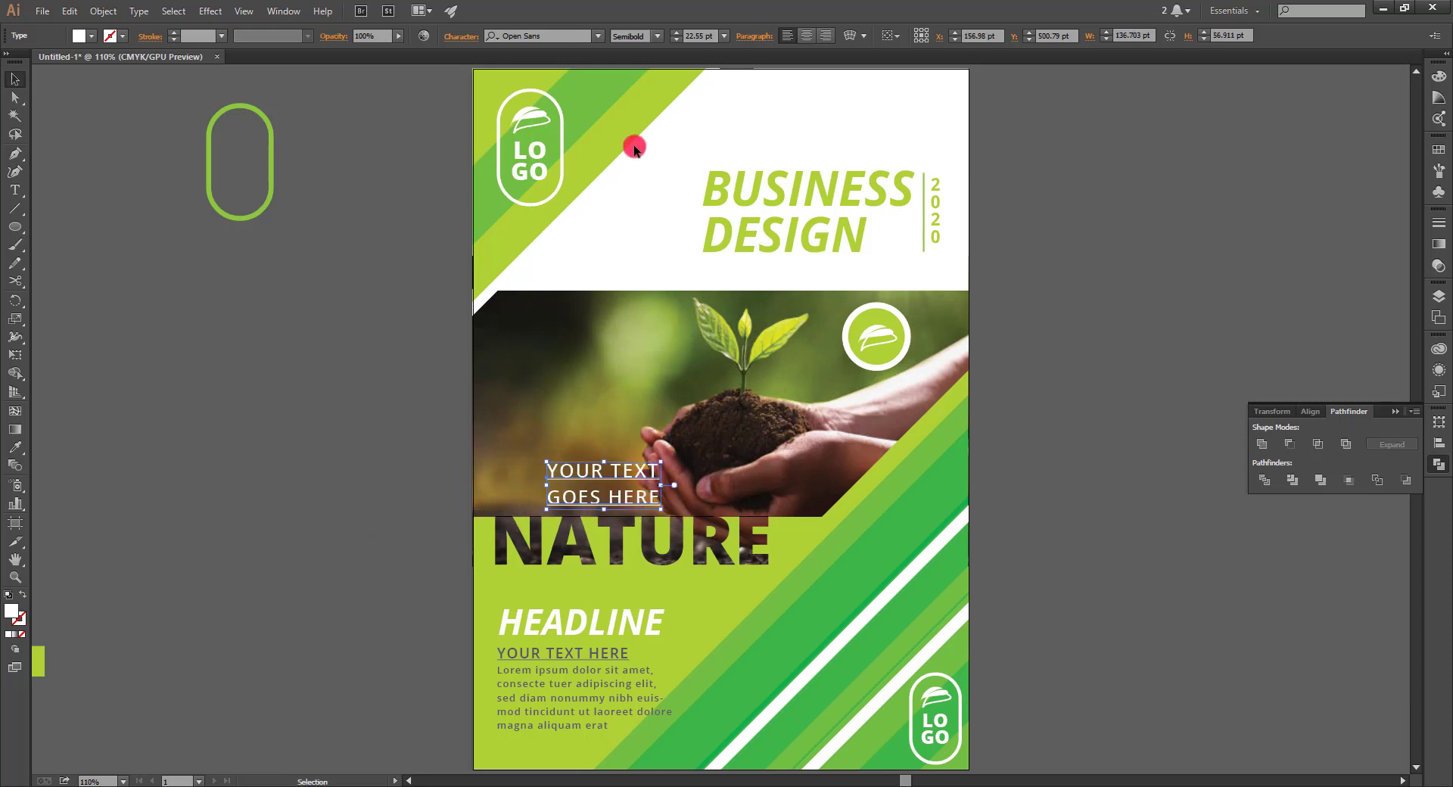
Change the caption's font style and shift it left to line up with HEADLINE.
click(651, 36)
click(651, 87)
click(438, 375)
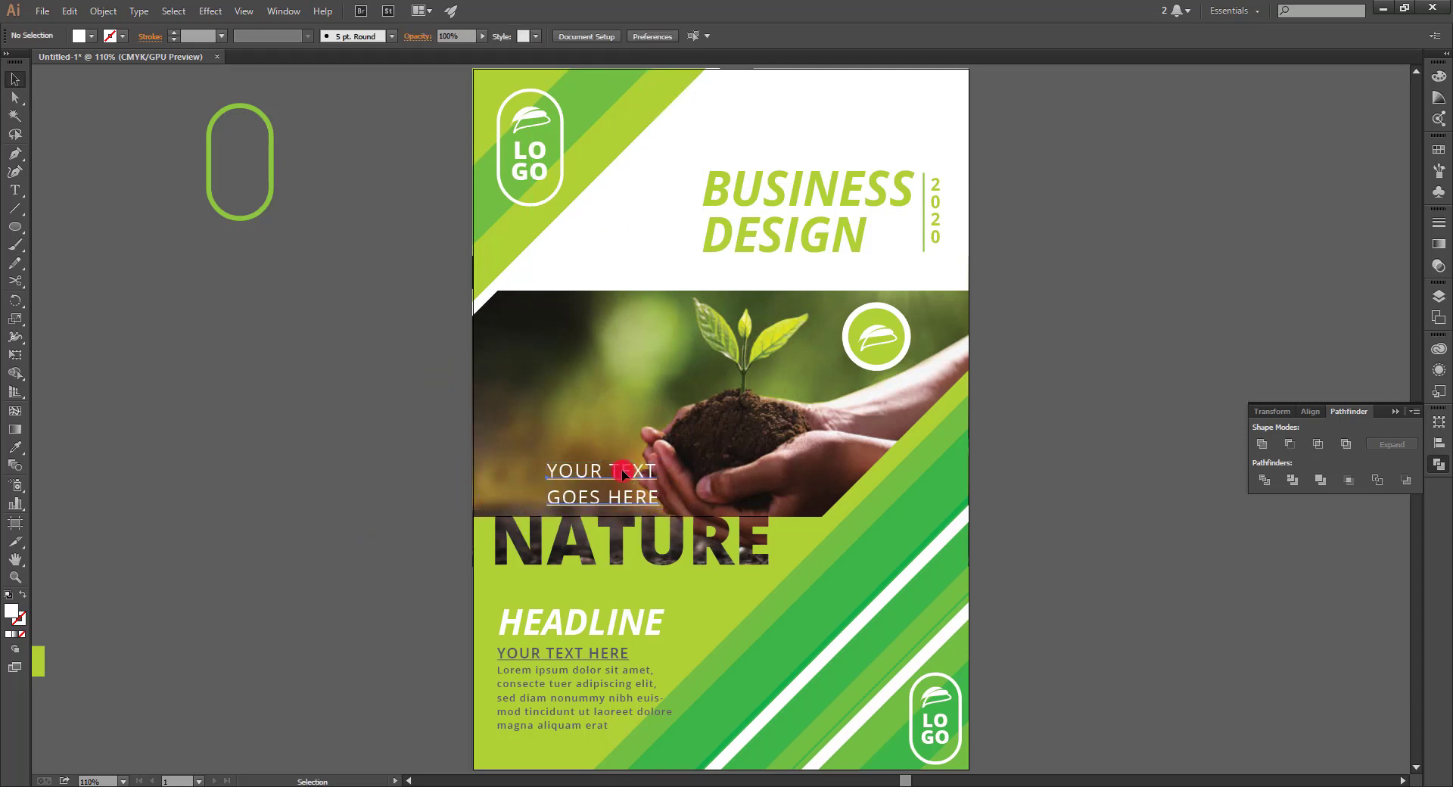
drag(621, 469, 572, 469)
Delete the spare green pill outline from the pasteboard.
click(425, 286)
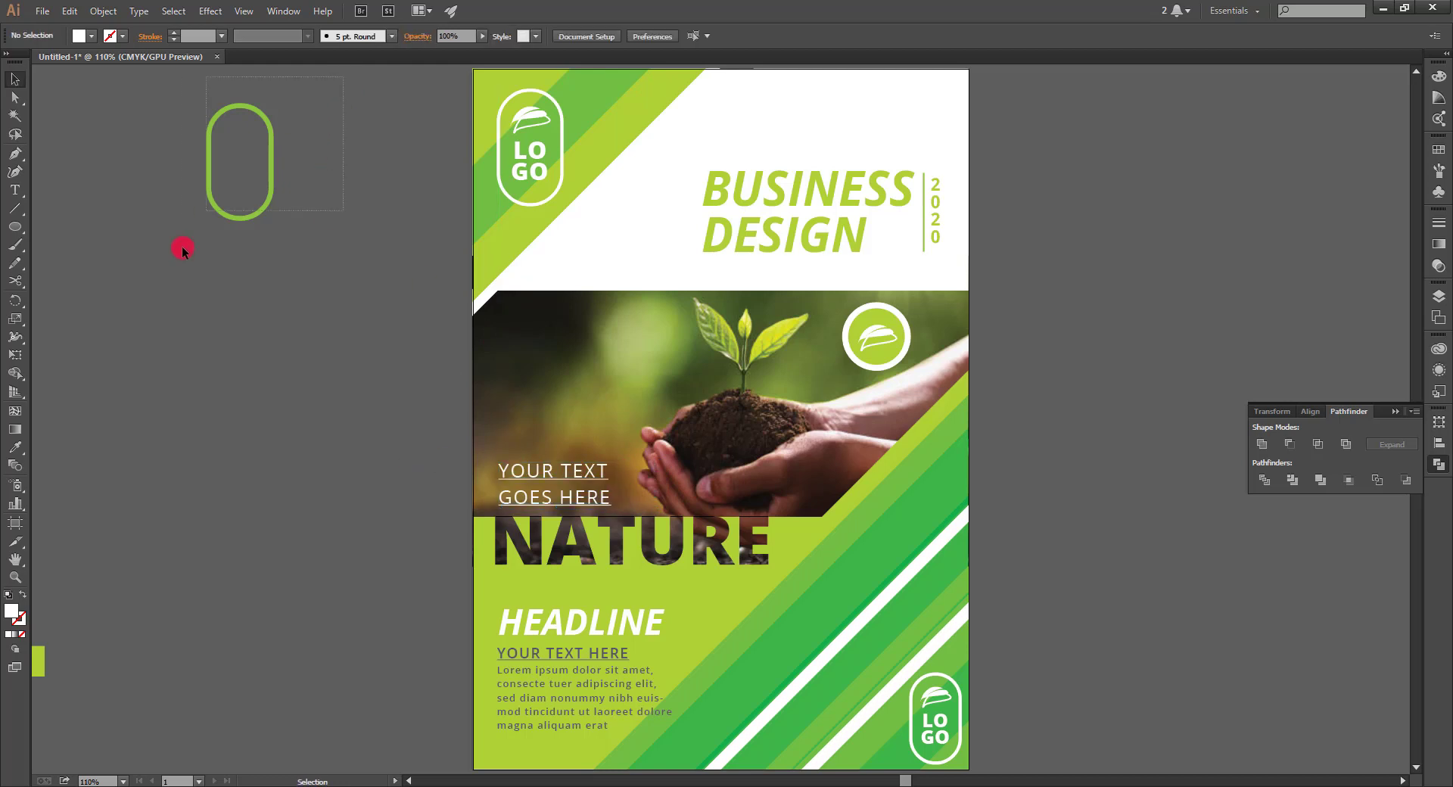
click(239, 219)
key(Delete)
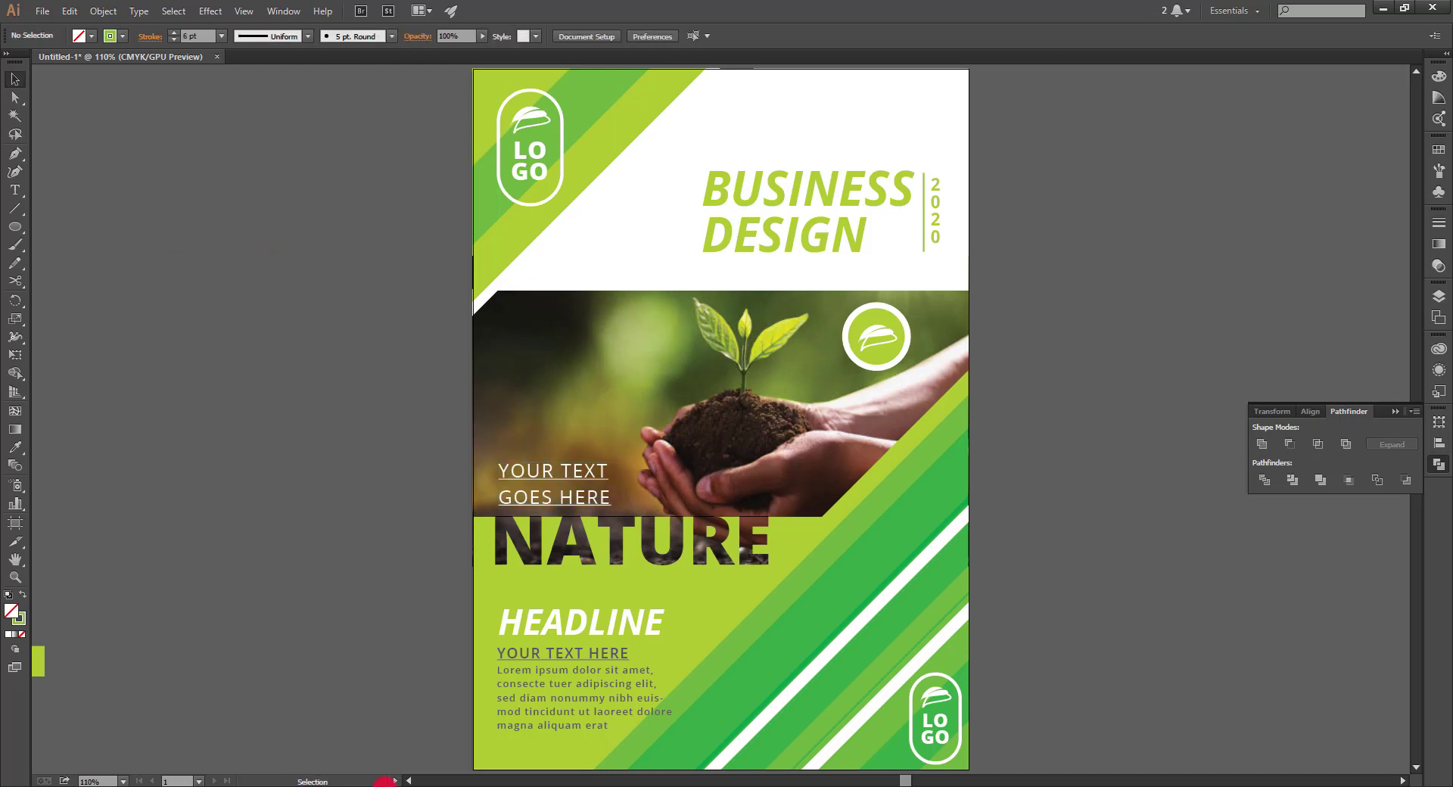
Enlarge the BUSINESS DESIGN title group, including the 2020 line, slightly.
mouse_move(782, 152)
mouse_down()
mouse_move(943, 250)
mouse_move(924, 259)
mouse_up()
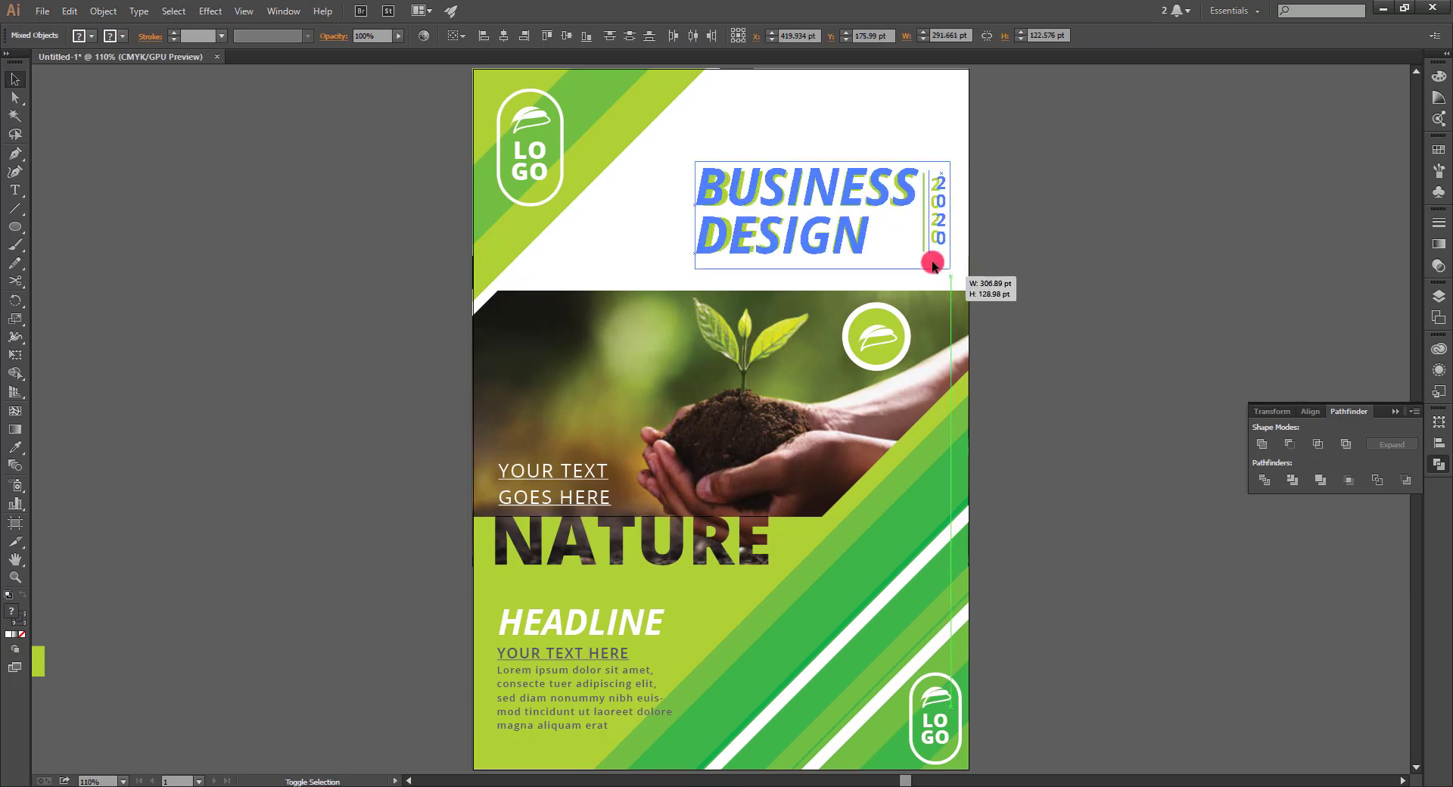
click(1032, 152)
drag(1032, 152, 924, 219)
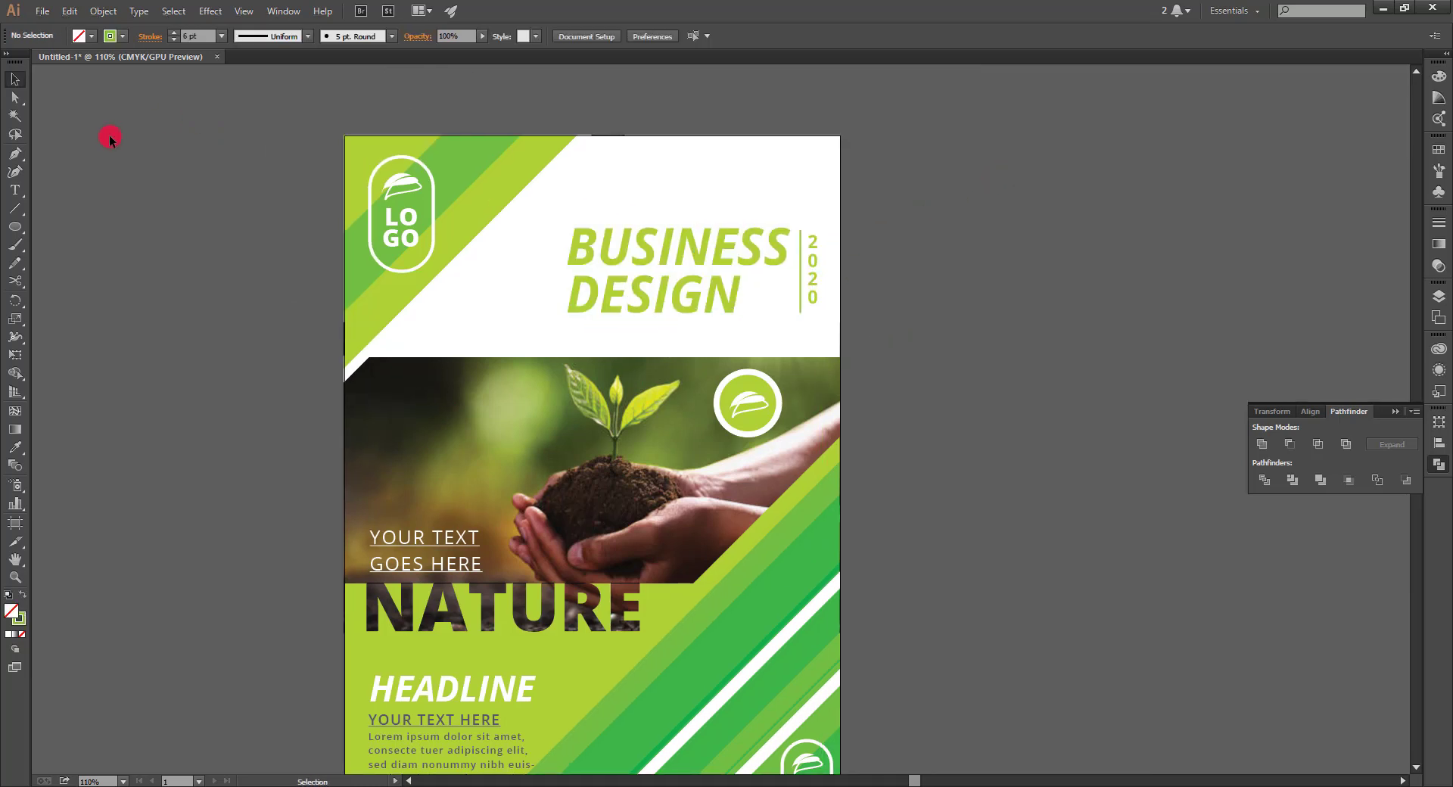
drag(381, 186, 381, 188)
Draw a tall rectangle beside the page, rotate it 45° and make it solid green with no outline.
click(72, 173)
drag(26, 227, 76, 227)
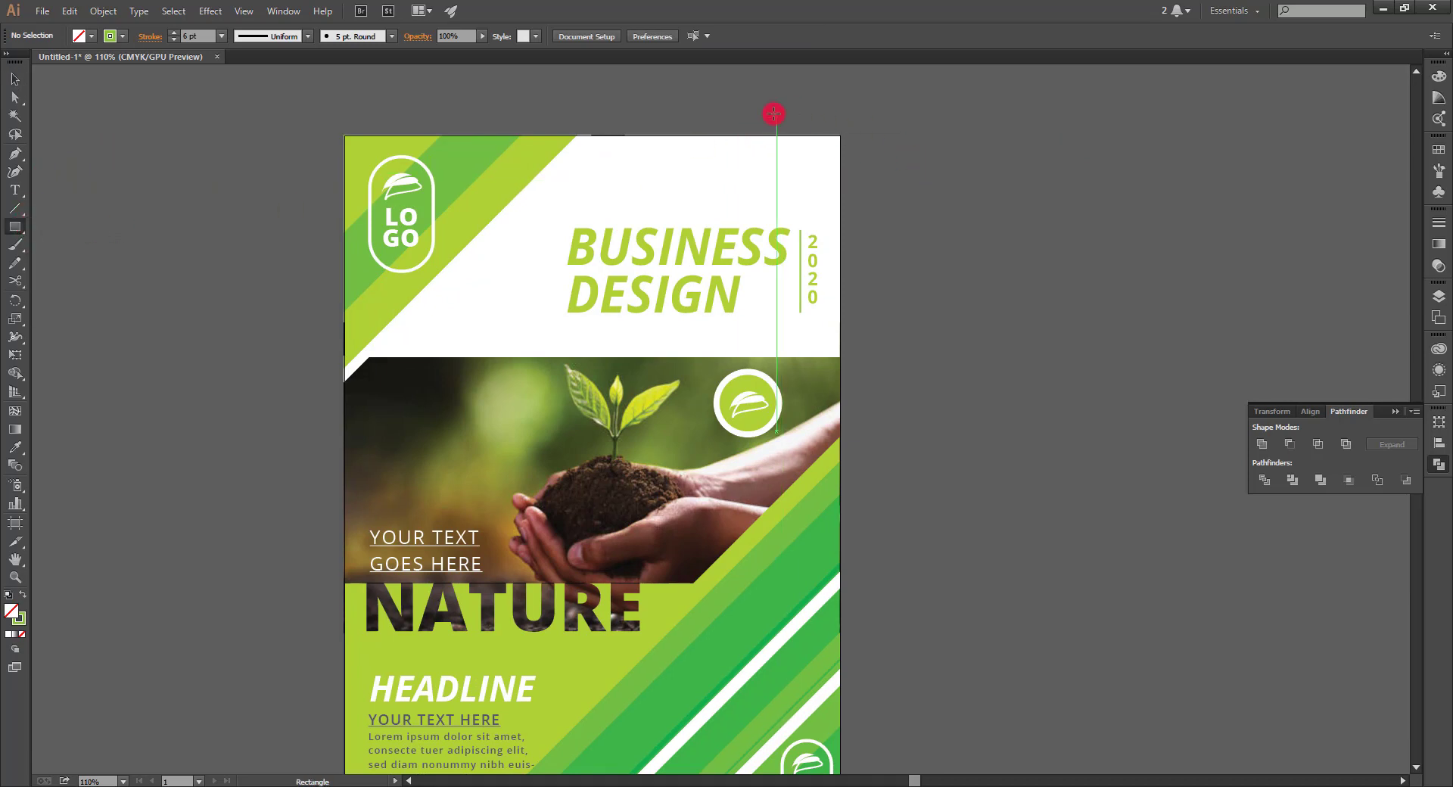
mouse_move(967, 173)
mouse_down()
mouse_move(999, 275)
mouse_move(1052, 253)
mouse_move(1032, 234)
mouse_up()
click(14, 79)
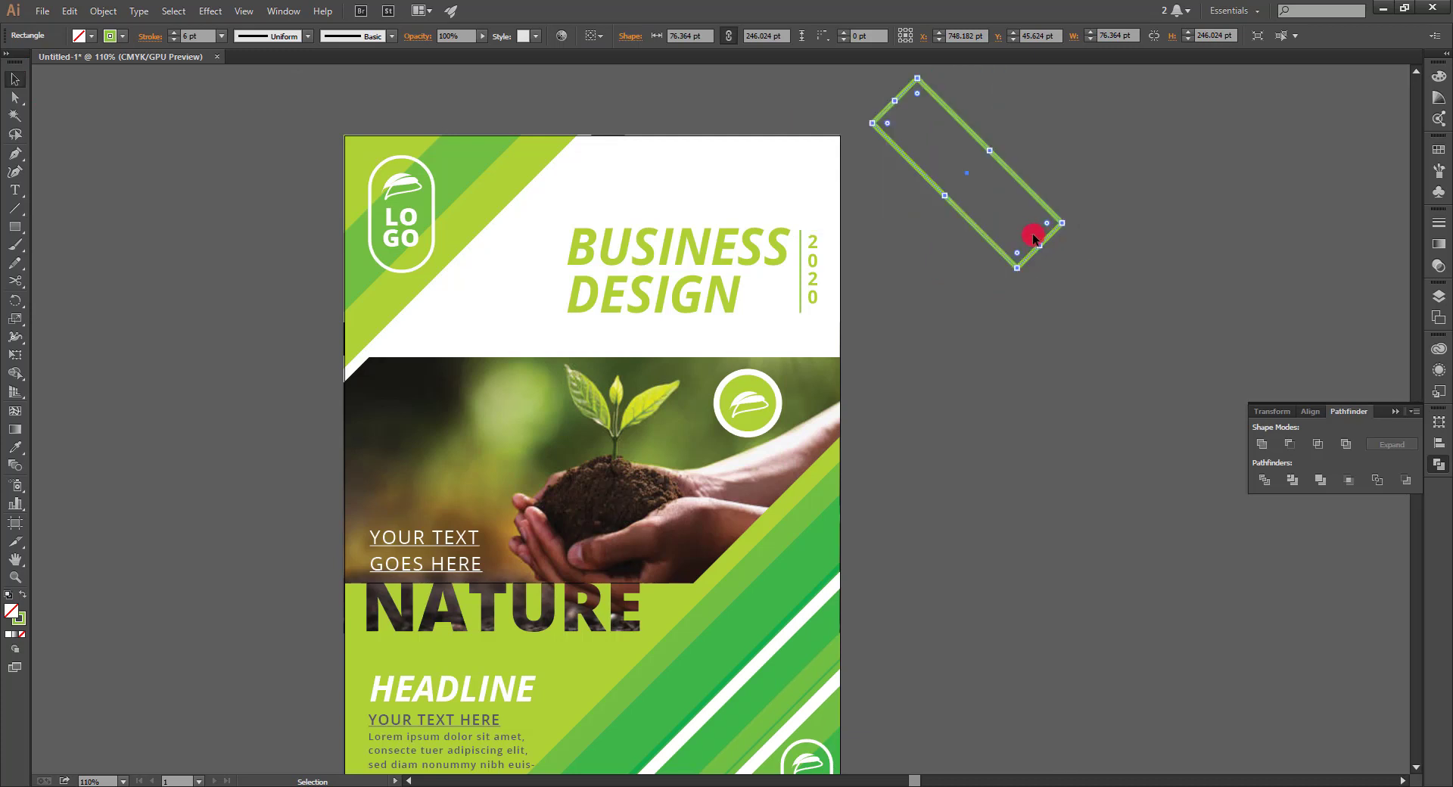
click(23, 596)
Sample the lighter page green with the eyedropper and add an offset duplicate stripe.
key(i)
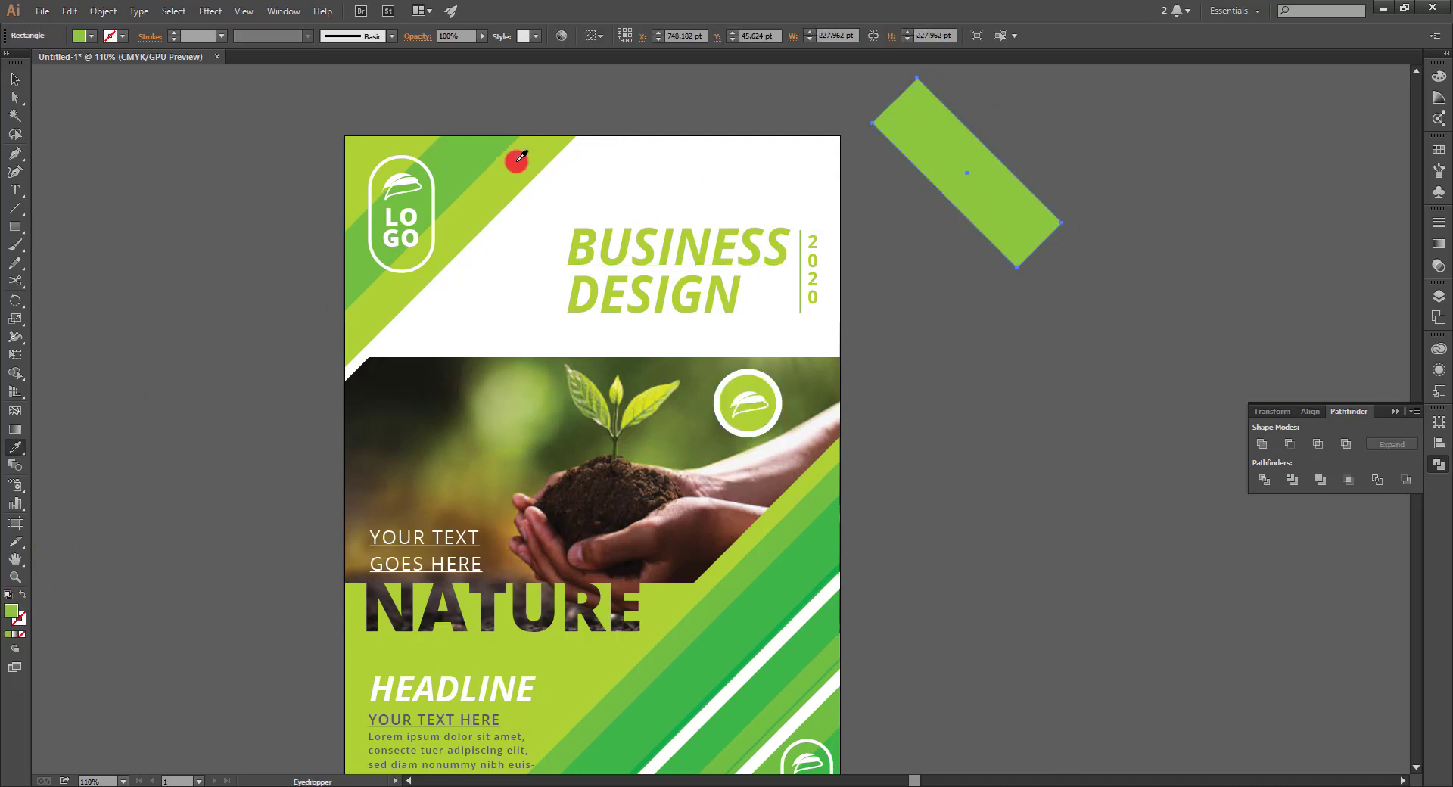
click(521, 157)
key(v)
mouse_move(1019, 220)
mouse_down()
mouse_move(872, 212)
mouse_move(843, 198)
mouse_move(866, 181)
mouse_up()
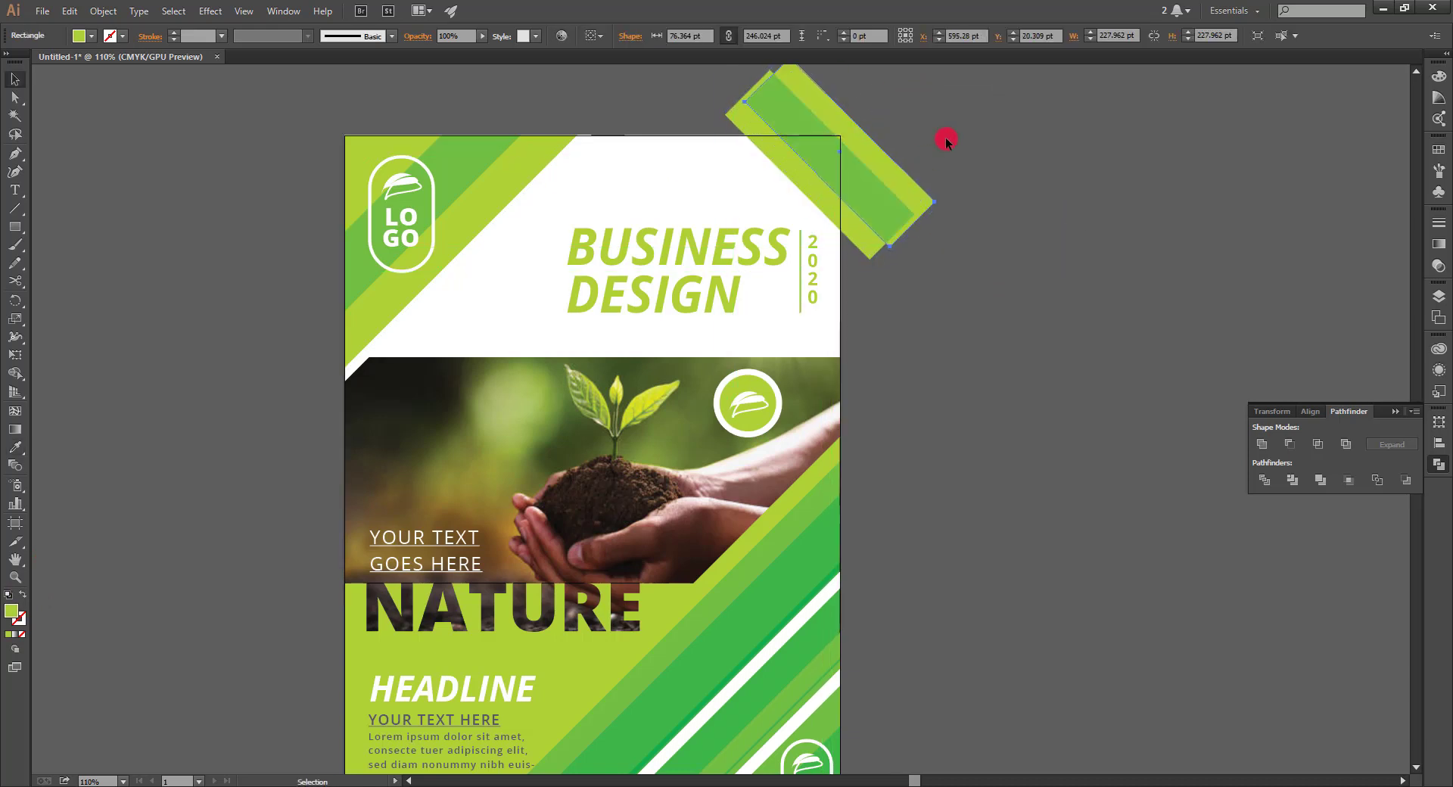
shift+click(871, 211)
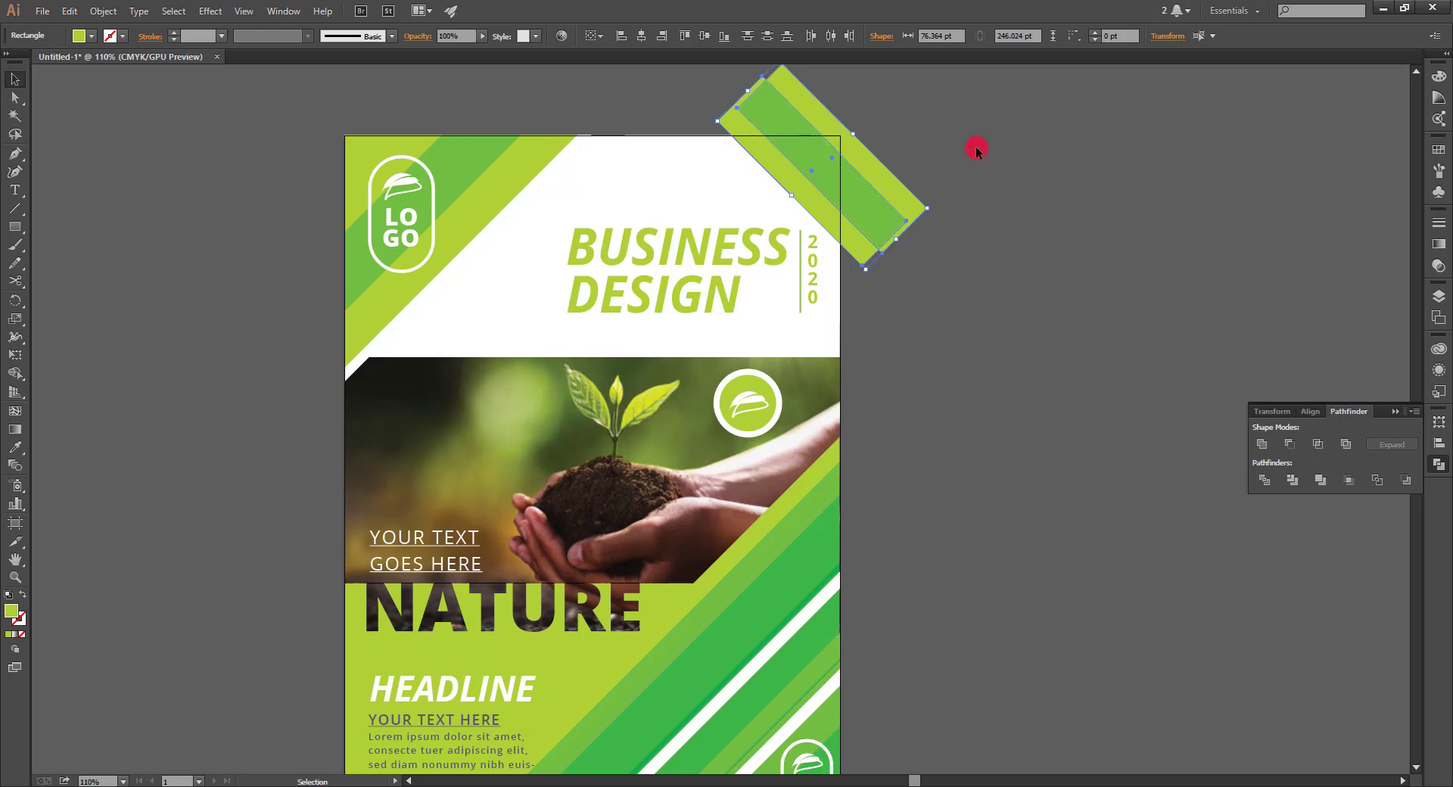
click(976, 150)
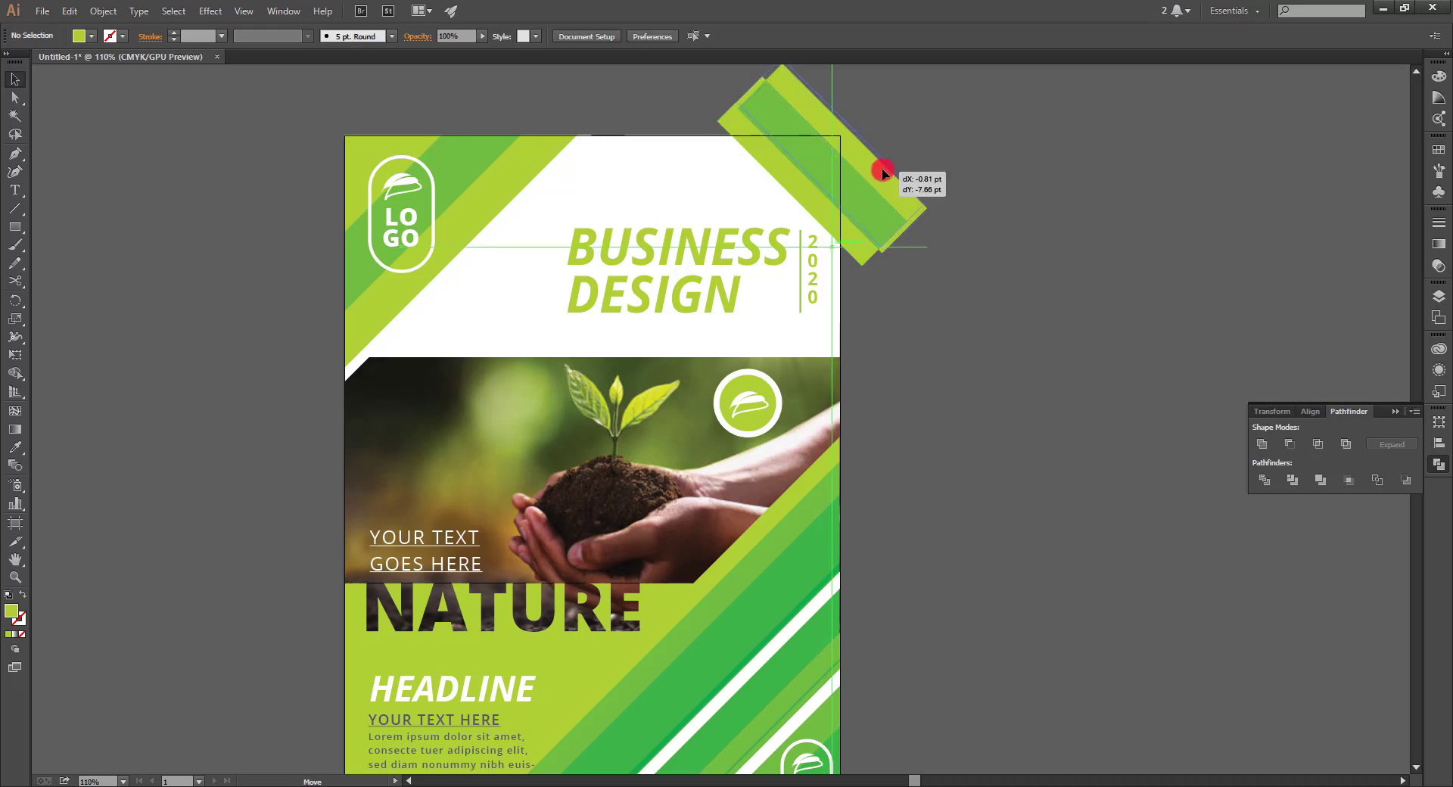
mouse_move(885, 183)
mouse_down()
mouse_move(946, 231)
mouse_move(1051, 206)
mouse_move(1024, 217)
mouse_up()
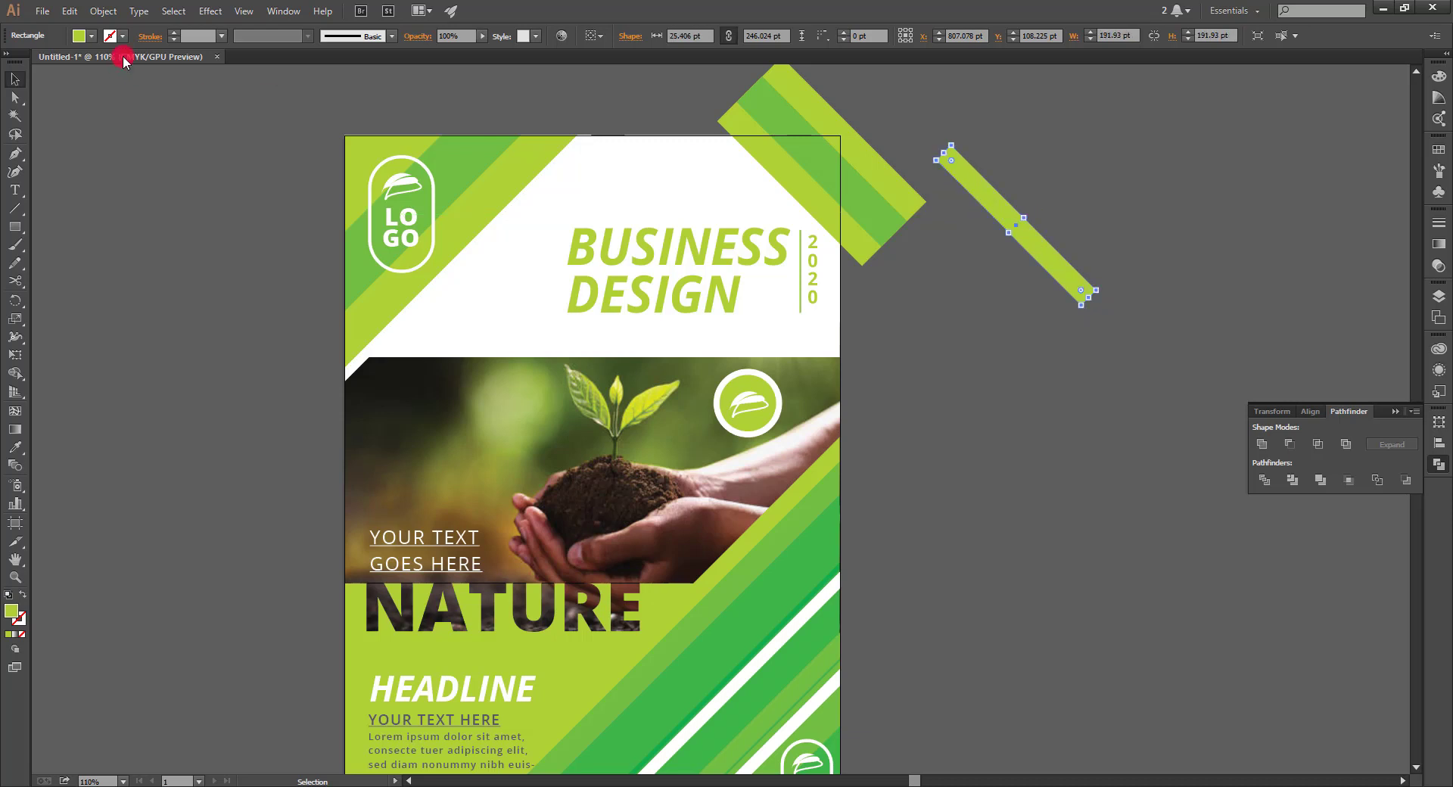
Add a narrow white strip with Normal blending across the green stripes.
click(91, 36)
click(41, 62)
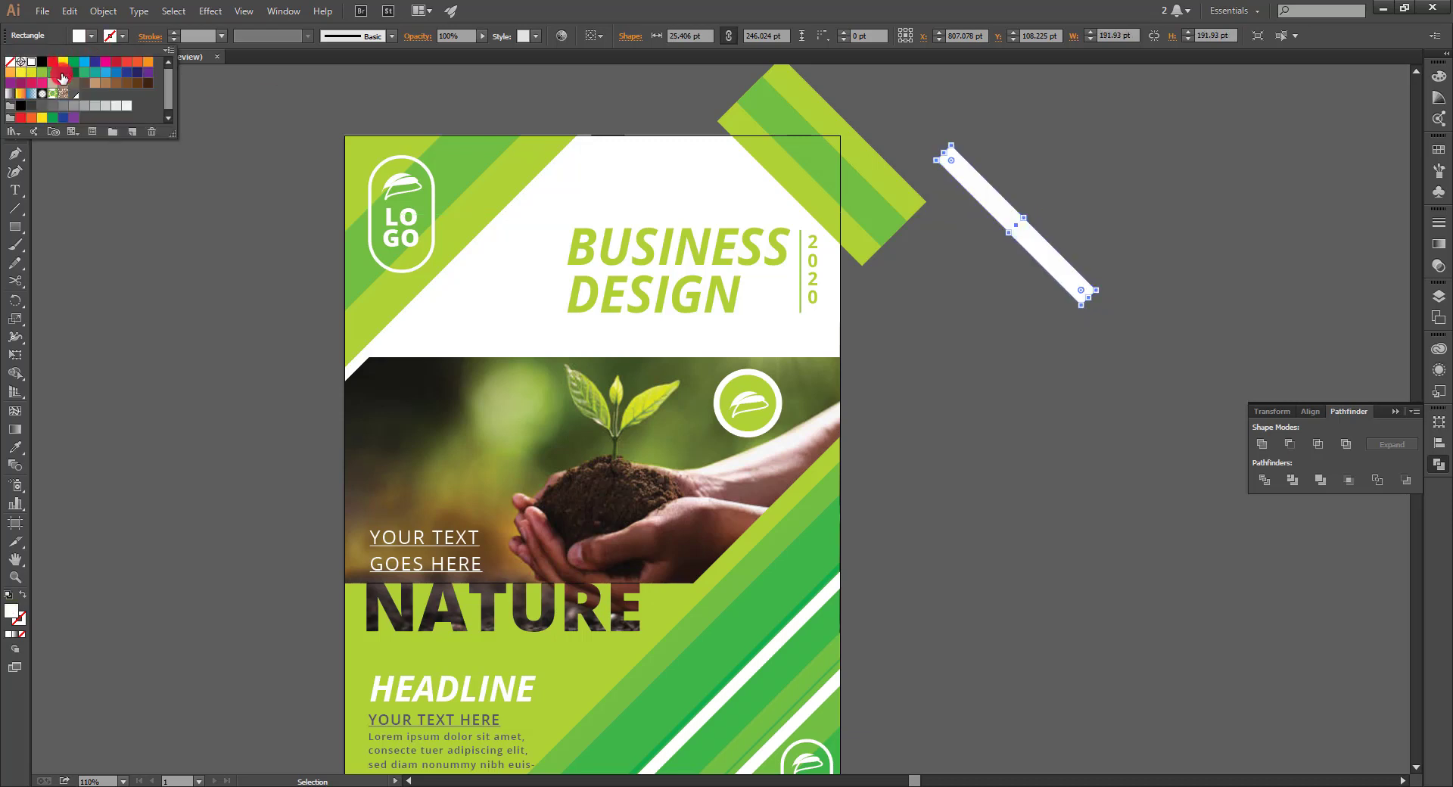
click(1439, 244)
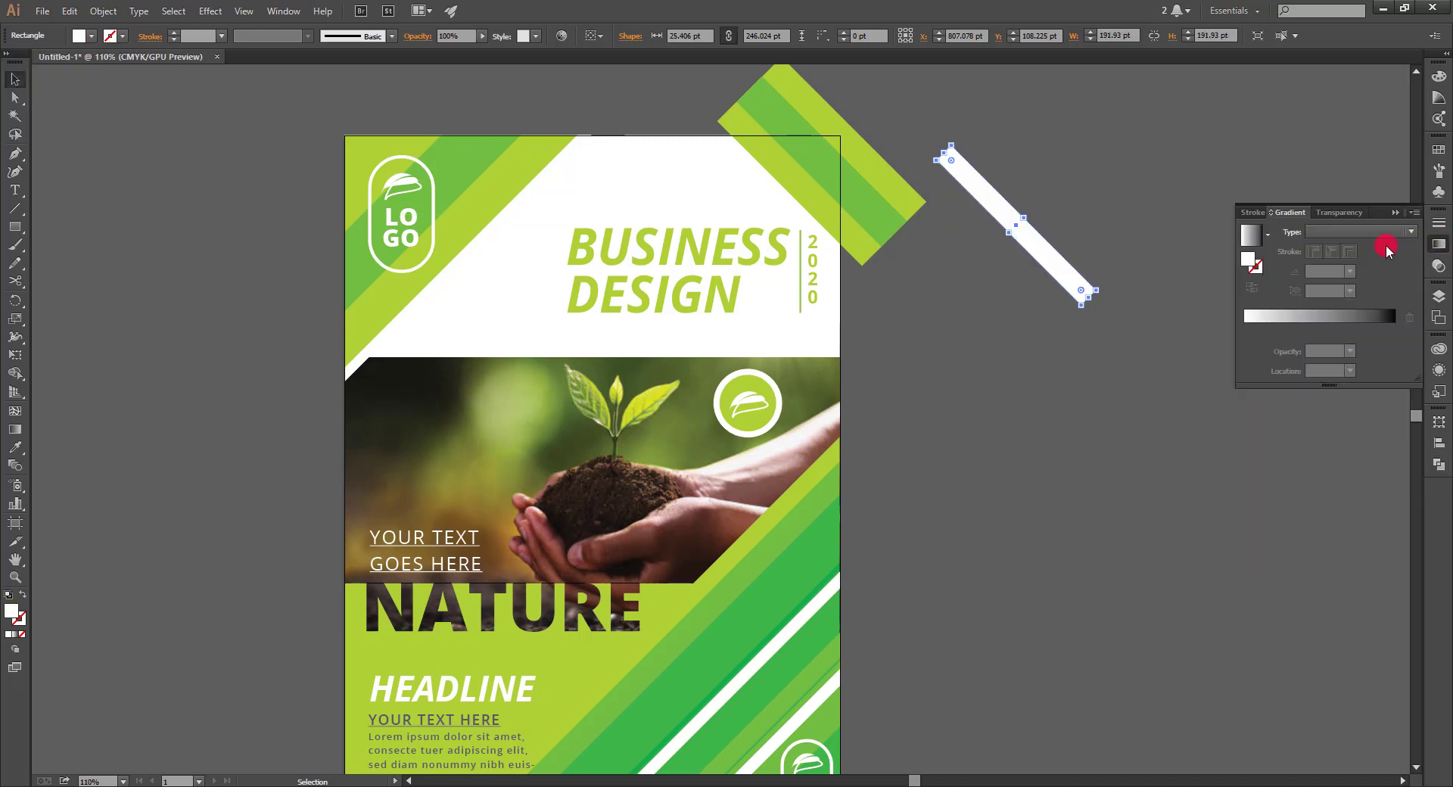
click(1353, 213)
click(1301, 236)
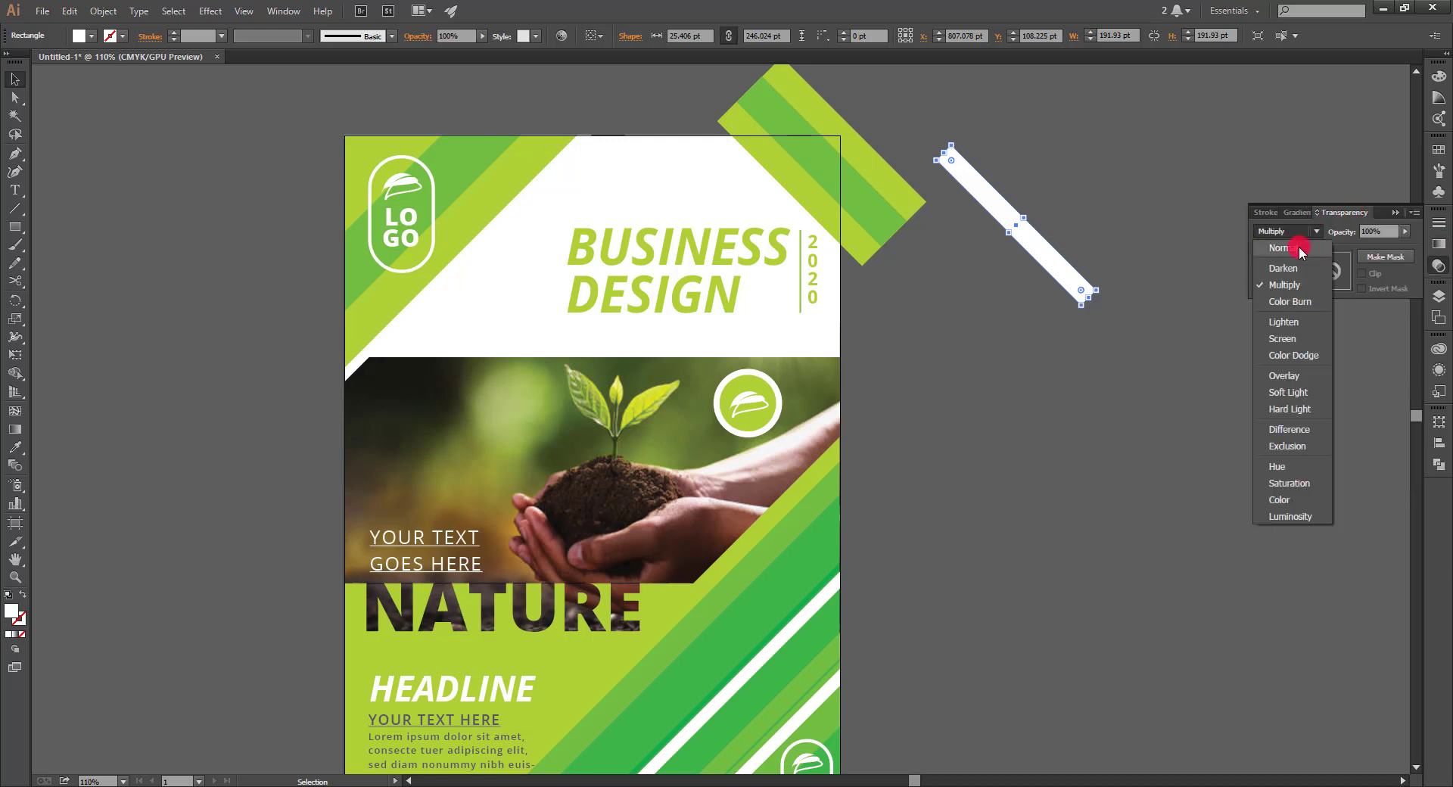
drag(1025, 246, 819, 202)
key(ctrl+minus)
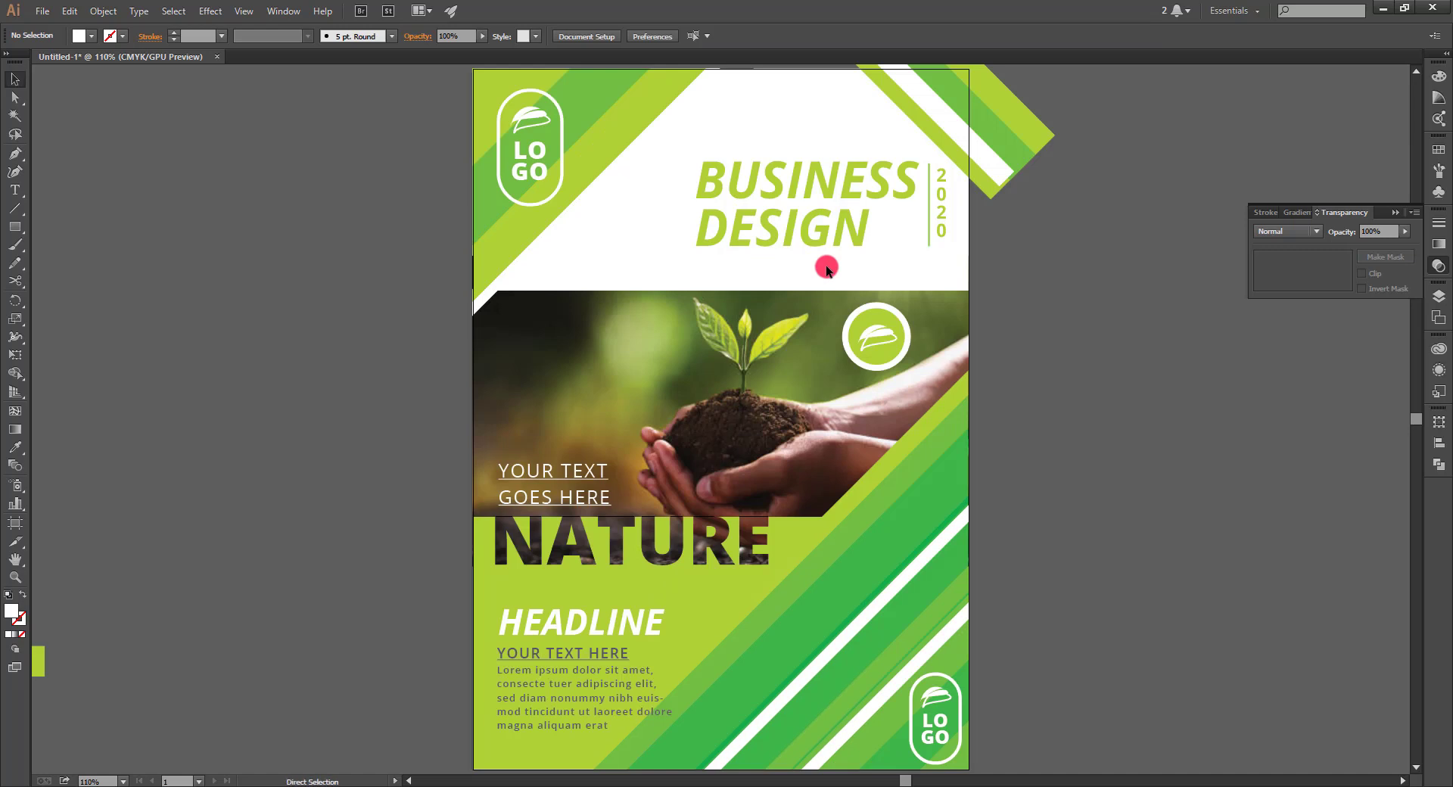
Draw a rectangle covering the whole page and delete the leftover small green rectangle.
key(ctrl+minus)
click(16, 227)
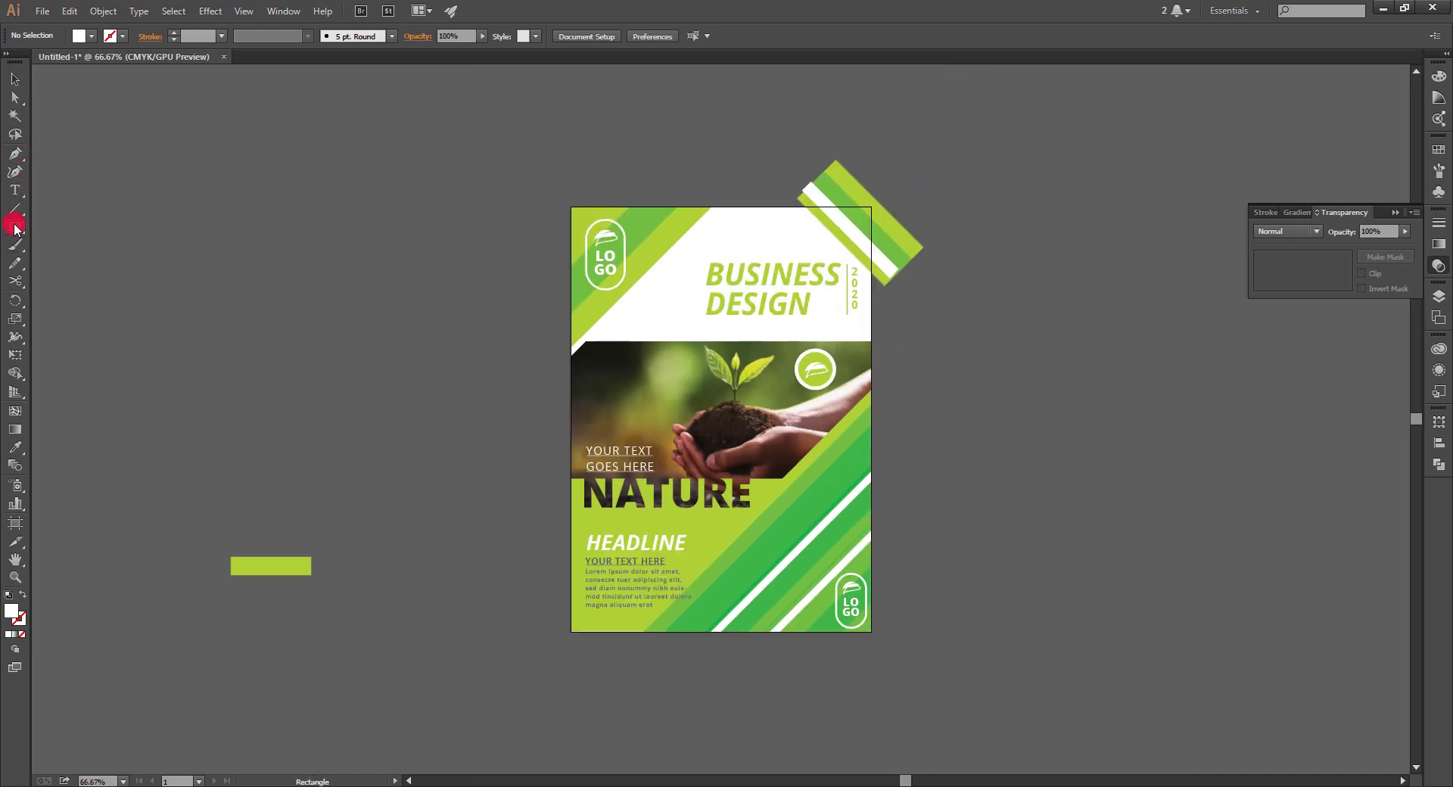
drag(570, 207, 870, 632)
click(15, 79)
click(303, 564)
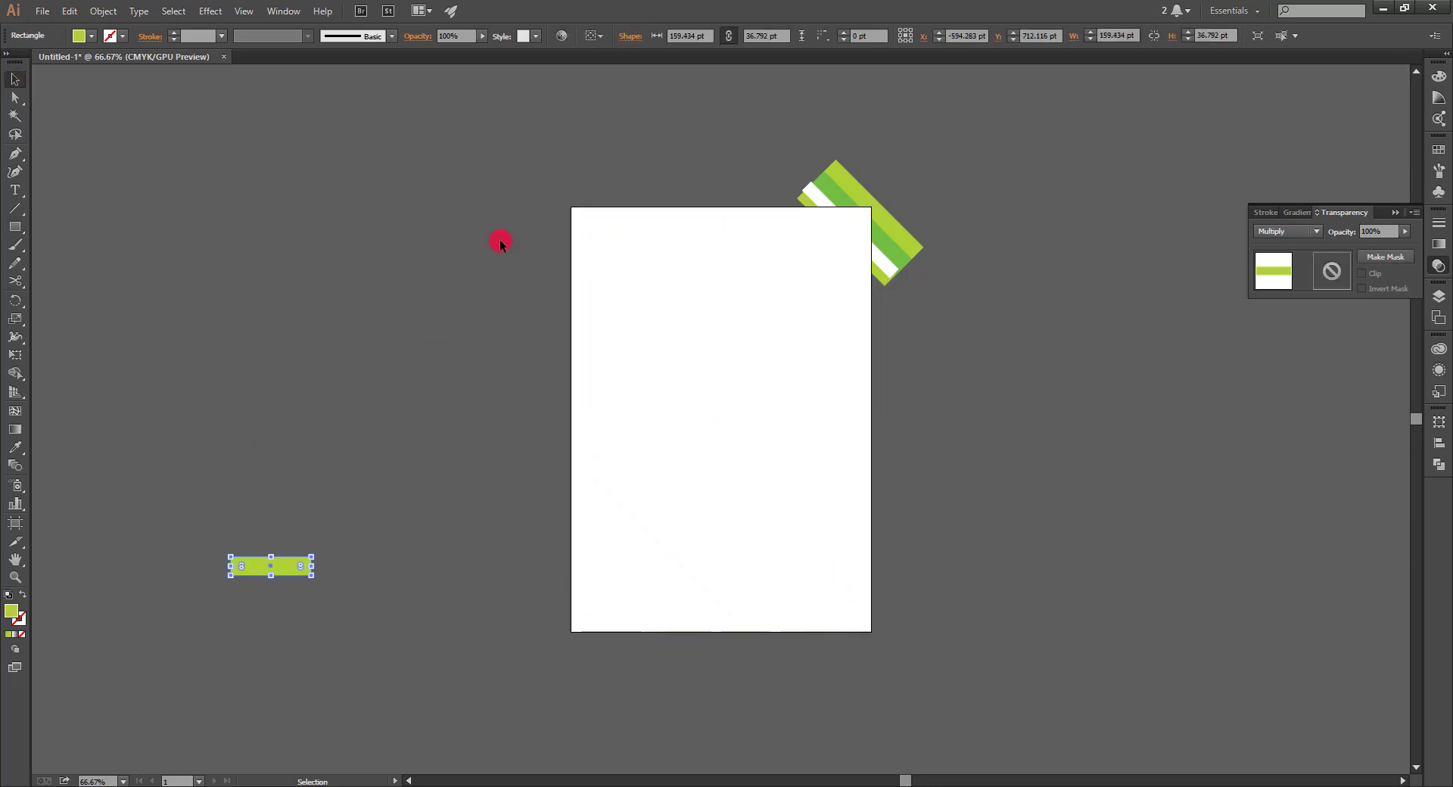
key(Delete)
Select all artwork and make a clipping mask with the page rectangle.
key(ctrl+a)
right_click(742, 470)
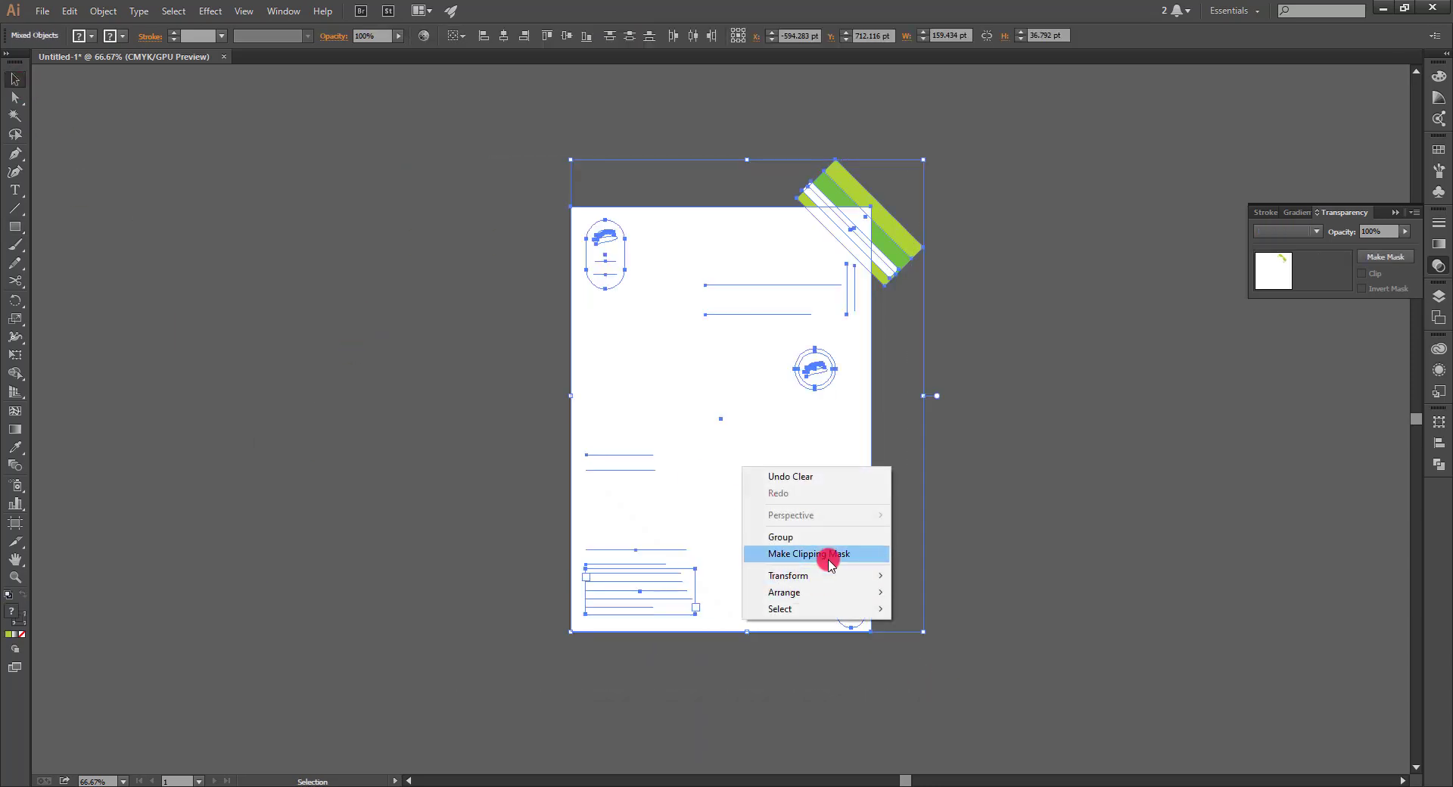
click(828, 555)
click(1034, 453)
Test the clipped flyer by moving it, then undo to return it to the page.
key(ctrl+a)
click(470, 123)
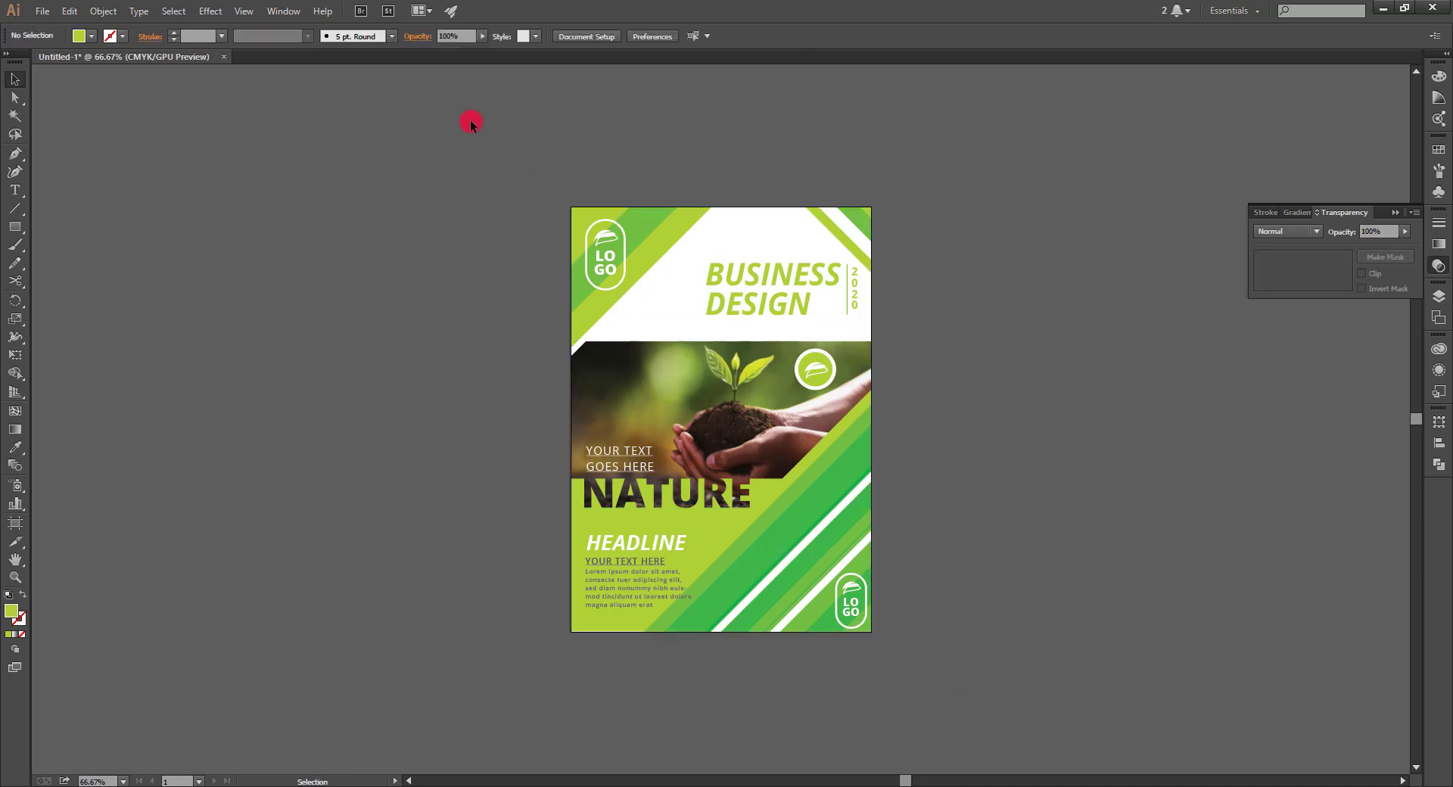
key(ctrl+a)
click(883, 684)
click(777, 607)
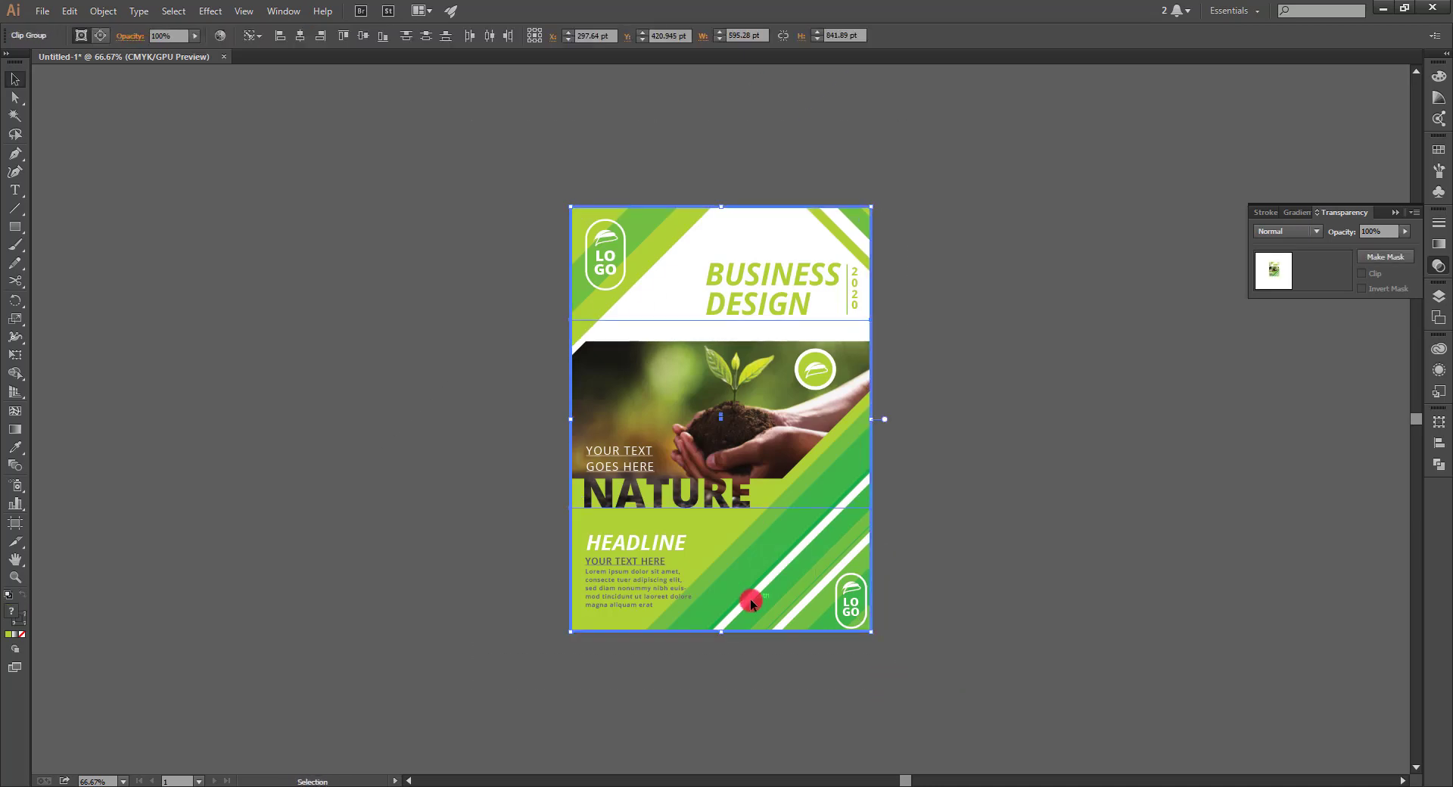
drag(811, 574, 687, 551)
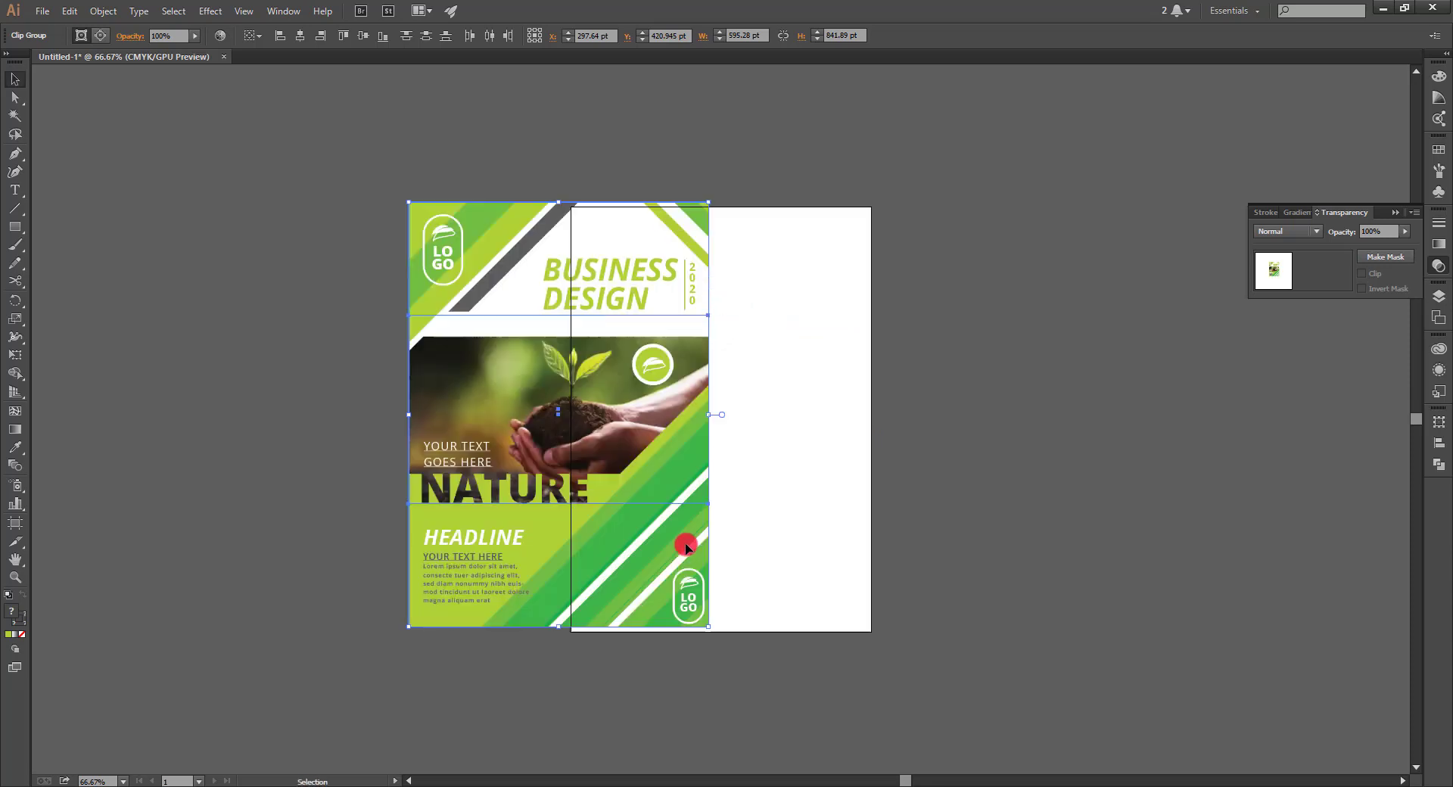
key(ctrl+z)
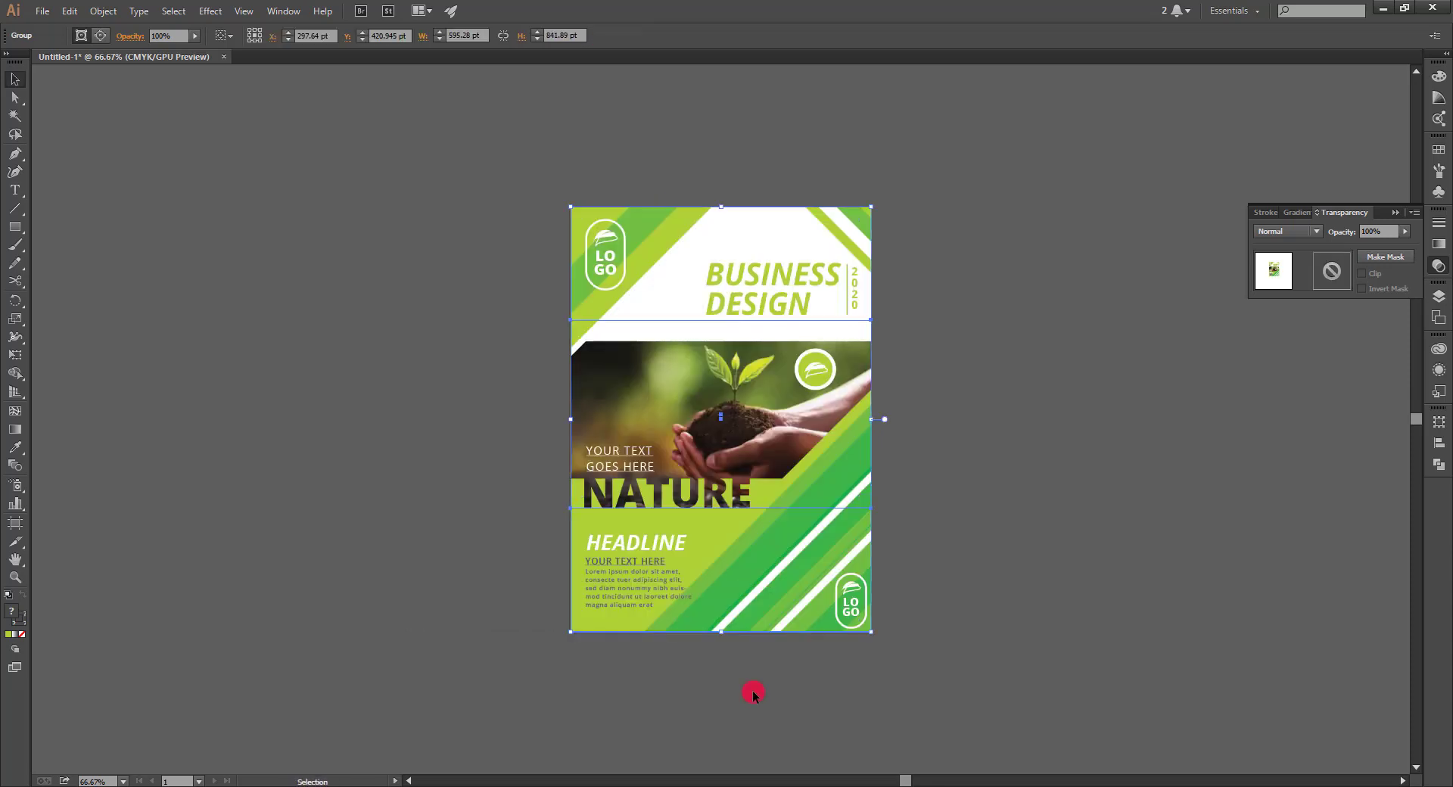